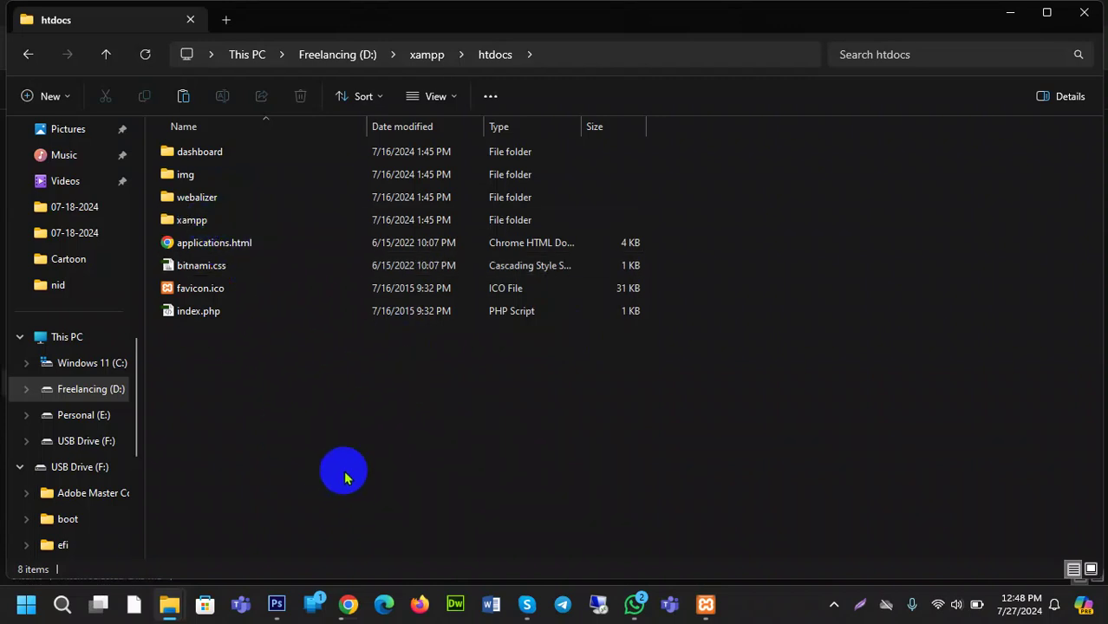
# Copy wordpress-6.6.zip from the Avada theme folder and paste it into htdocs.
pyautogui.moveTo(171, 612)
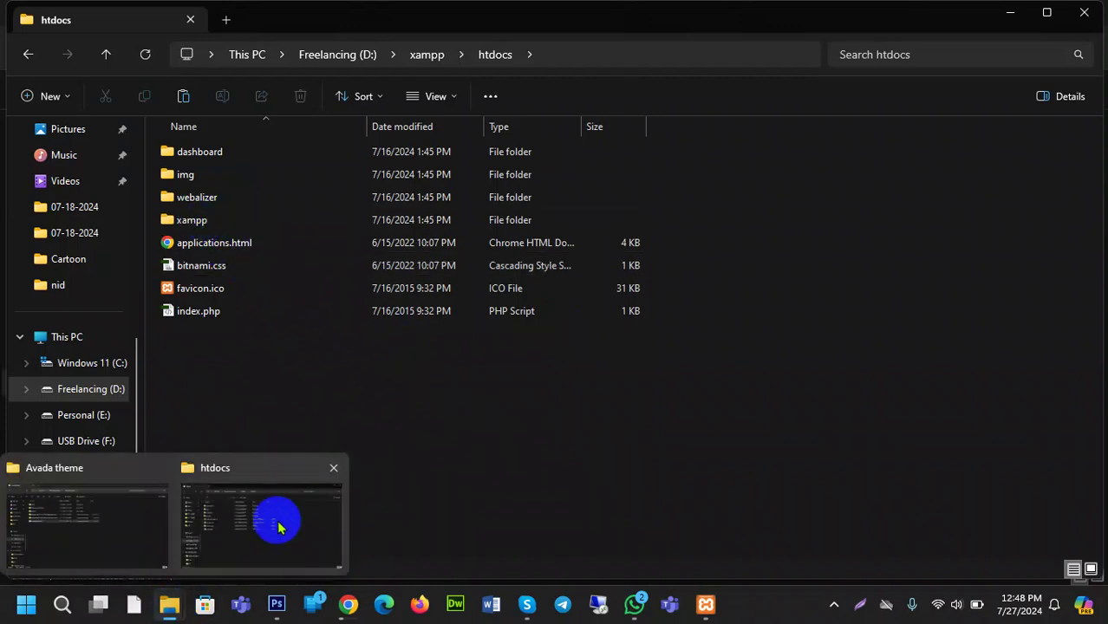
pyautogui.click(139, 524)
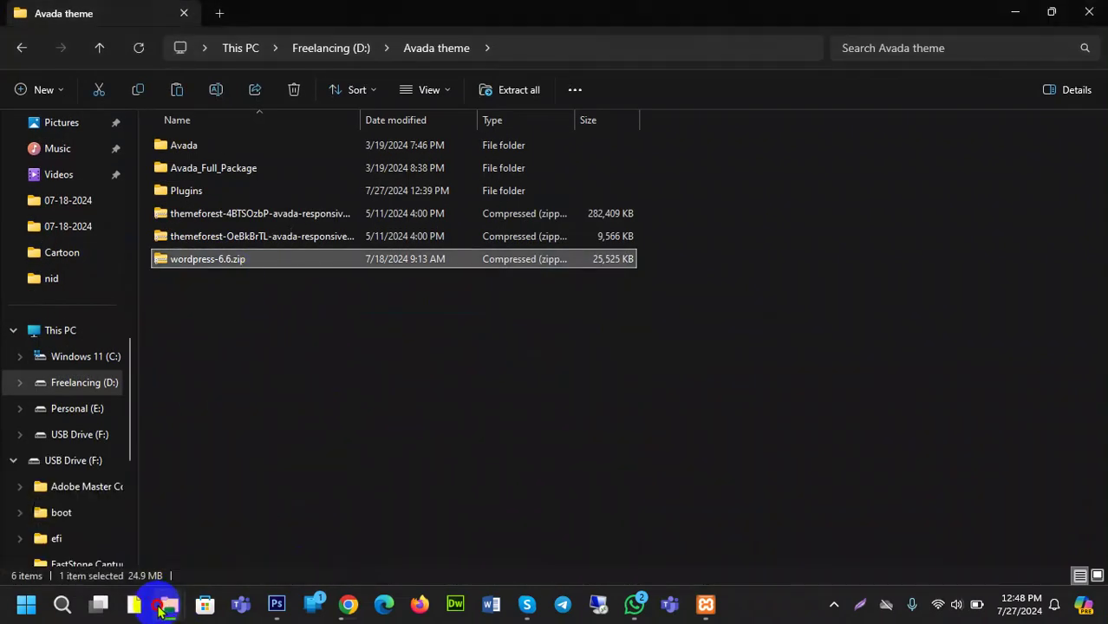
pyautogui.moveTo(169, 611)
pyautogui.click(235, 532)
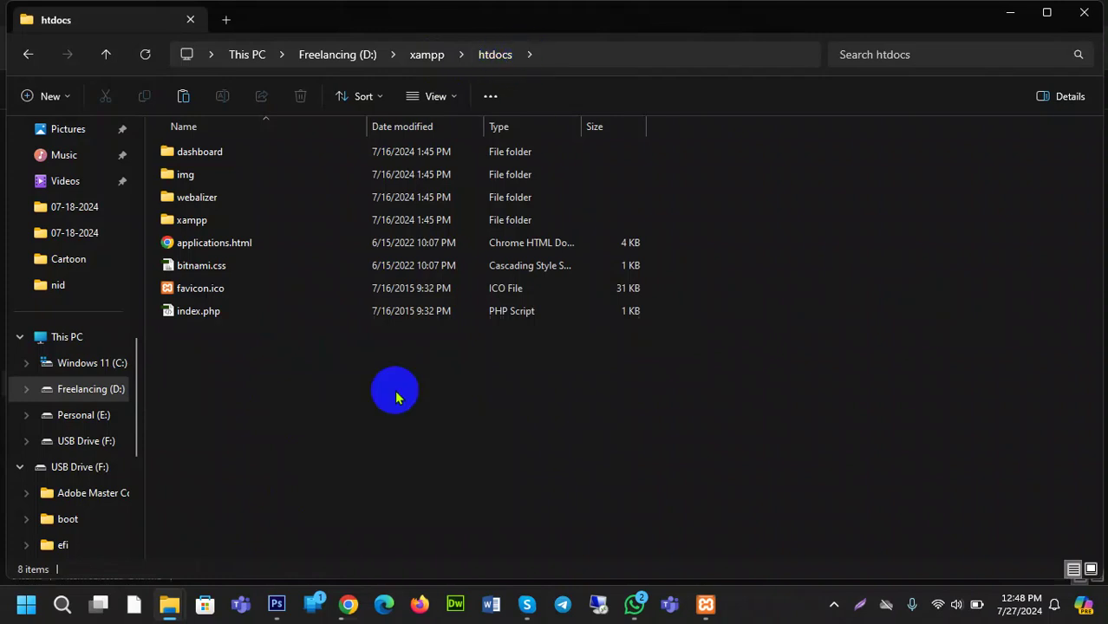
pyautogui.hotkey('ctrl', 'v')
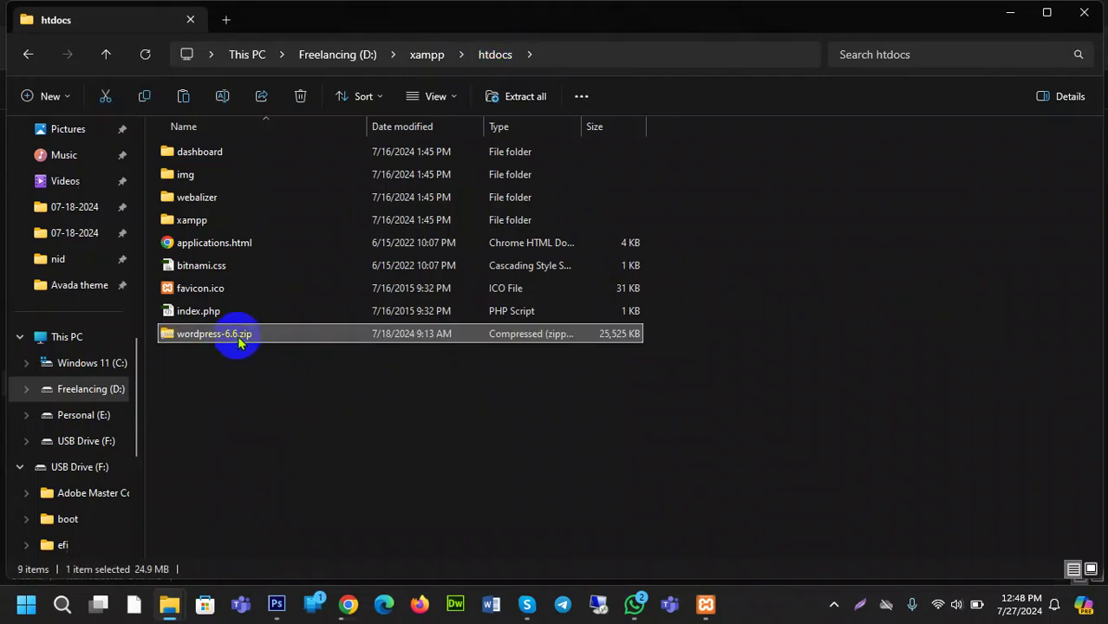
# Extract wordpress-6.6.zip in htdocs using 7-Zip > Extract Here.
pyautogui.rightClick(246, 339)
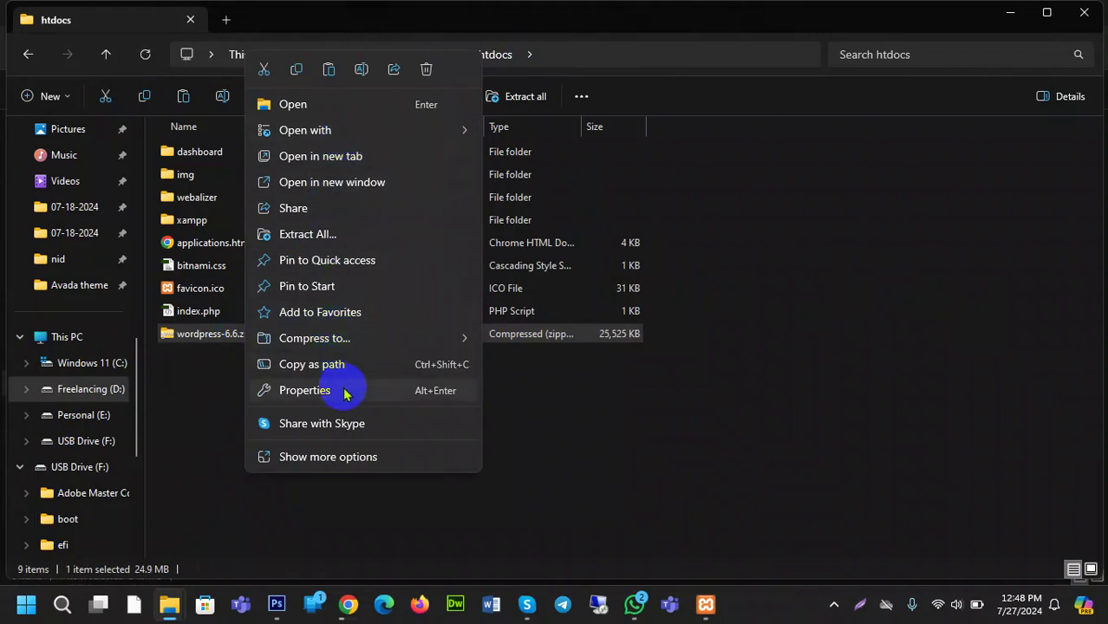
pyautogui.click(339, 472)
pyautogui.rightClick(246, 336)
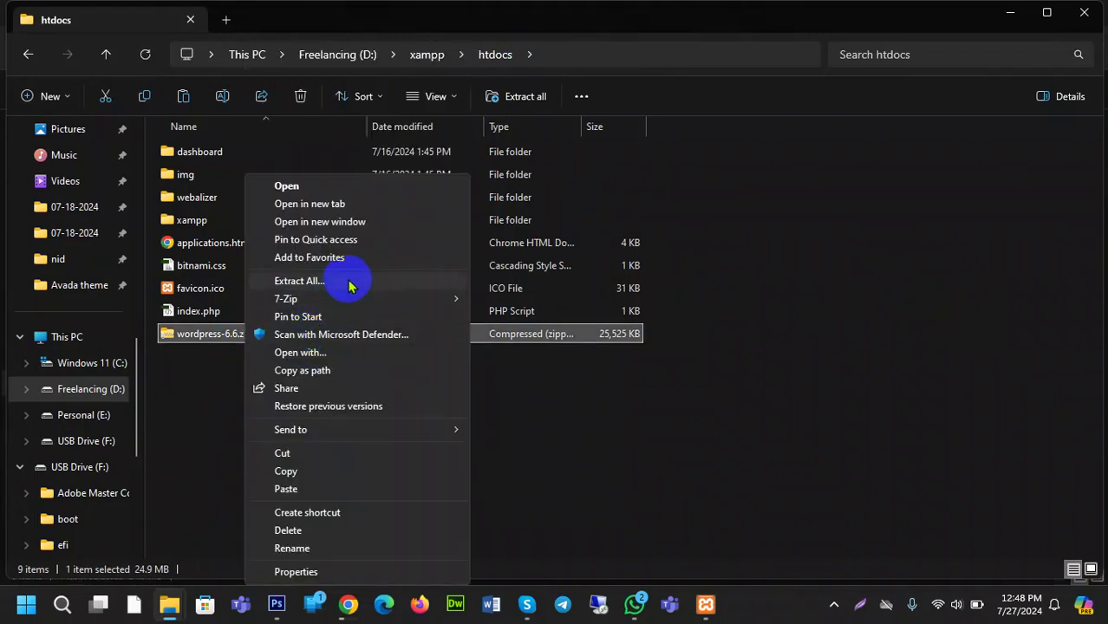
pyautogui.moveTo(364, 299)
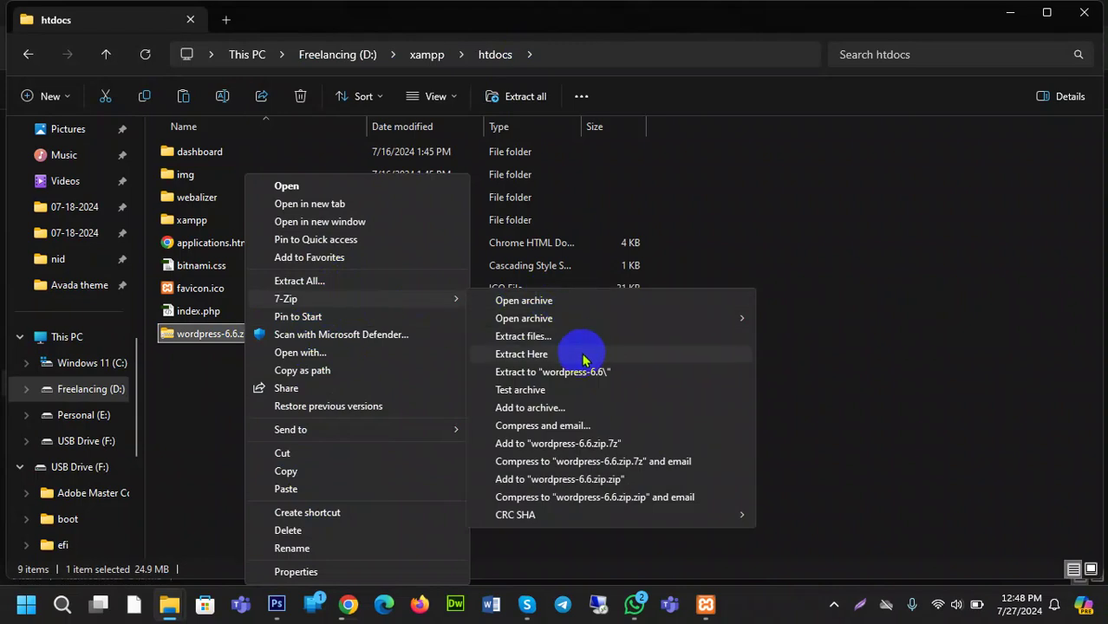
pyautogui.click(583, 357)
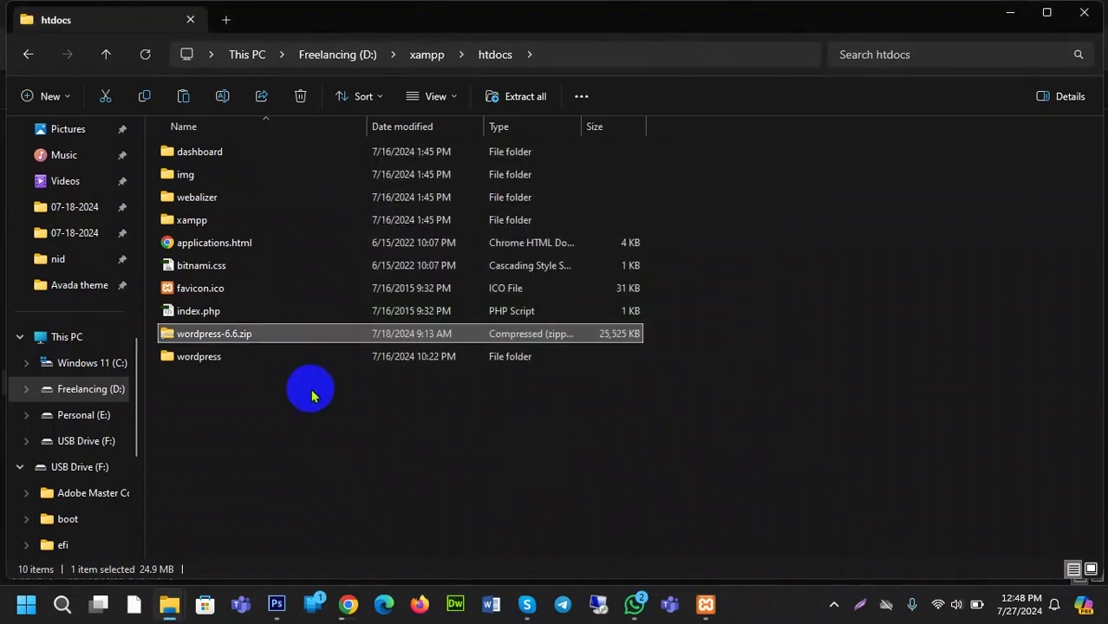
# Rename the extracted wordpress folder in htdocs to phoenixglobal, then return to the browser.
pyautogui.click(251, 364)
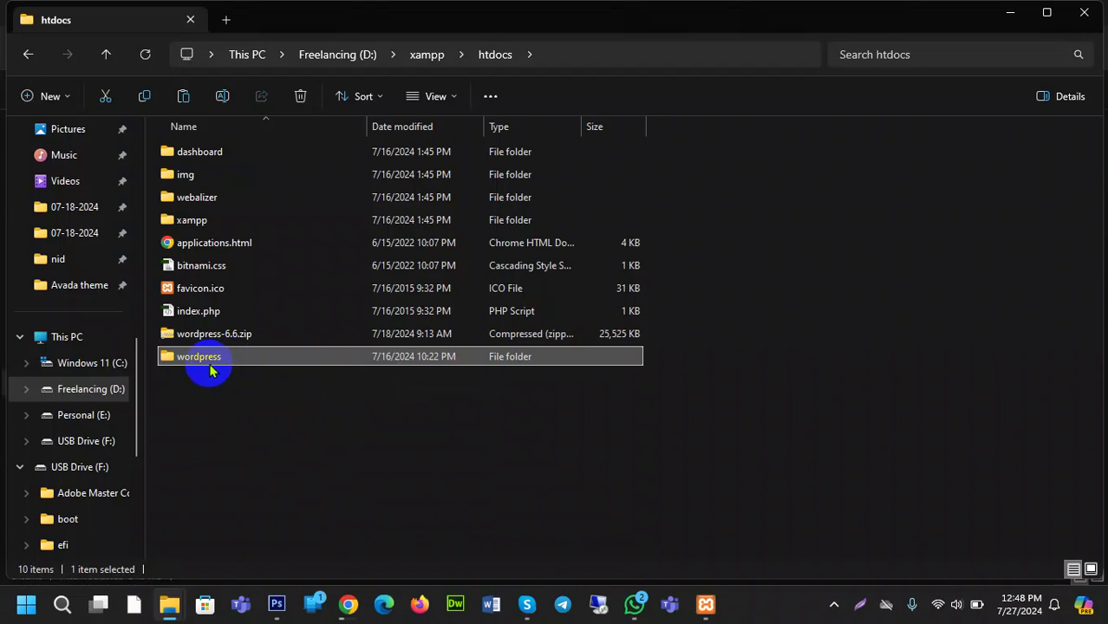
pyautogui.click(213, 362)
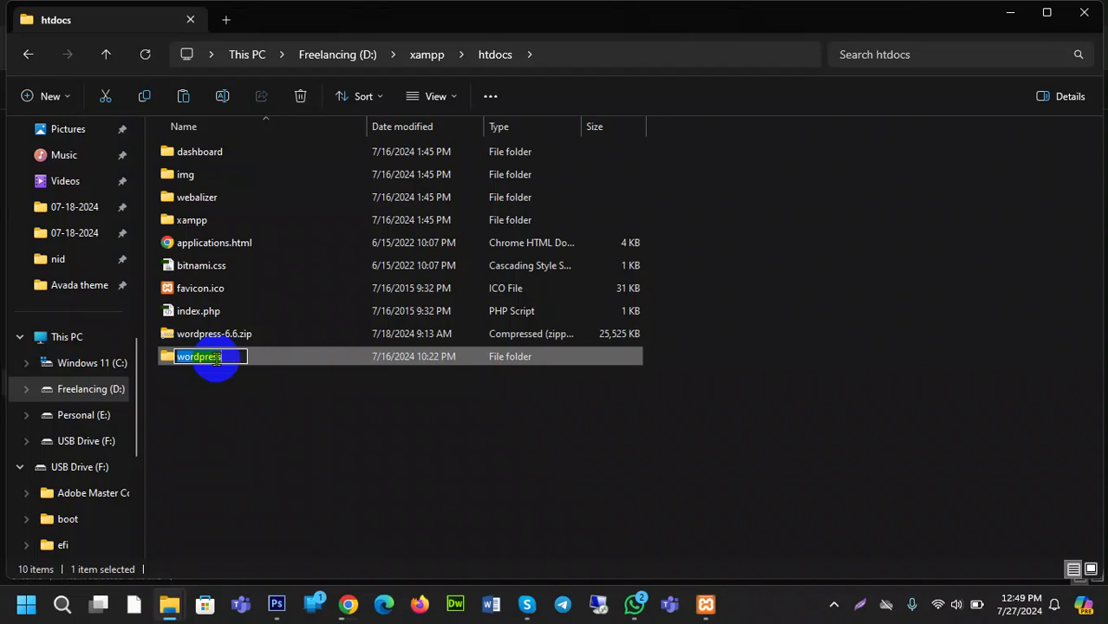
pyautogui.write('phoenixglobal')
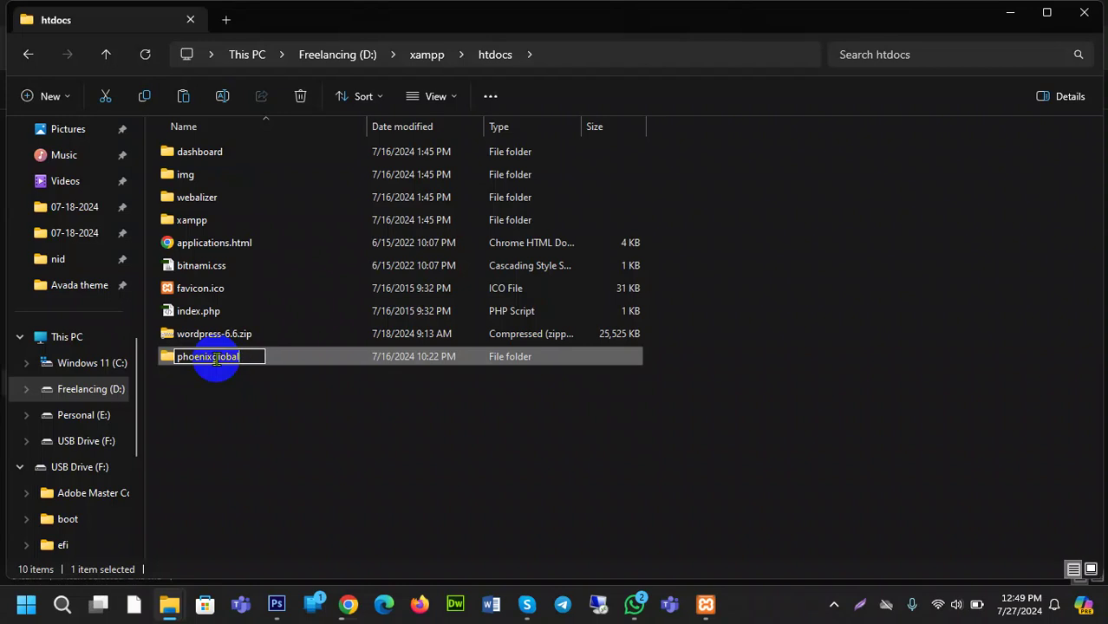
pyautogui.press('Return')
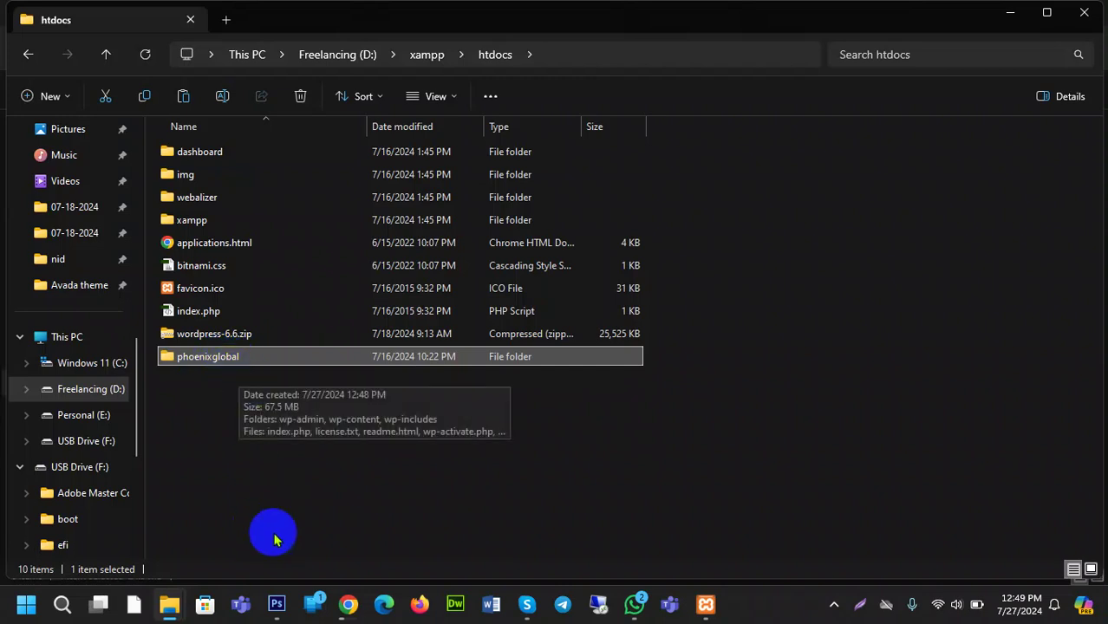
pyautogui.click(349, 598)
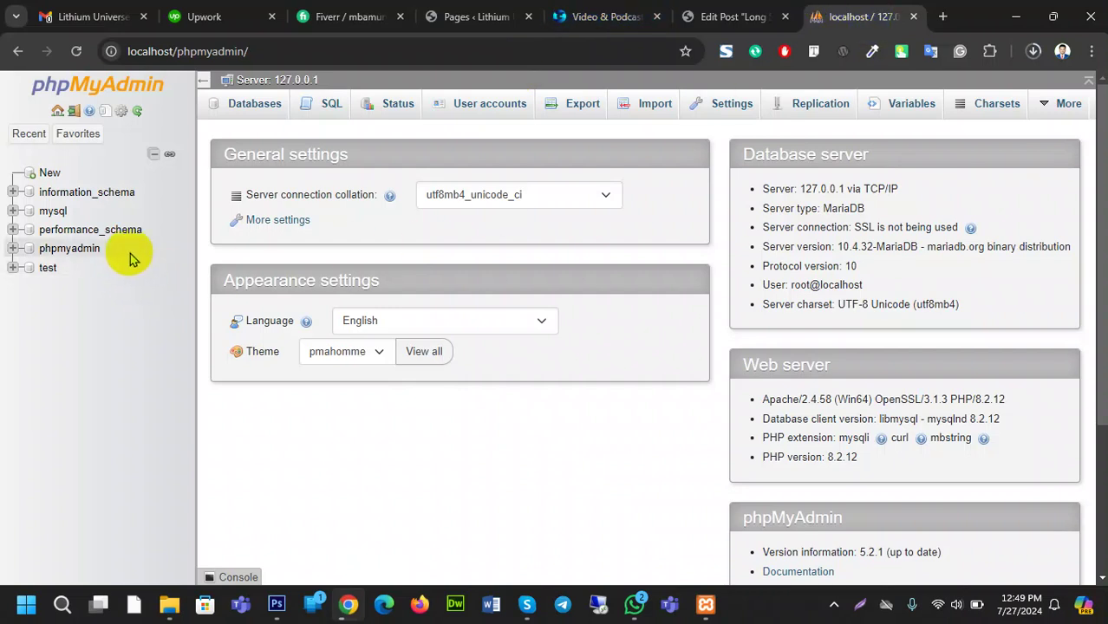
# Close the Edit Post, Video & Podcast and WordPress Pages browser tabs.
pyautogui.click(207, 53)
pyautogui.doubleClick(207, 53)
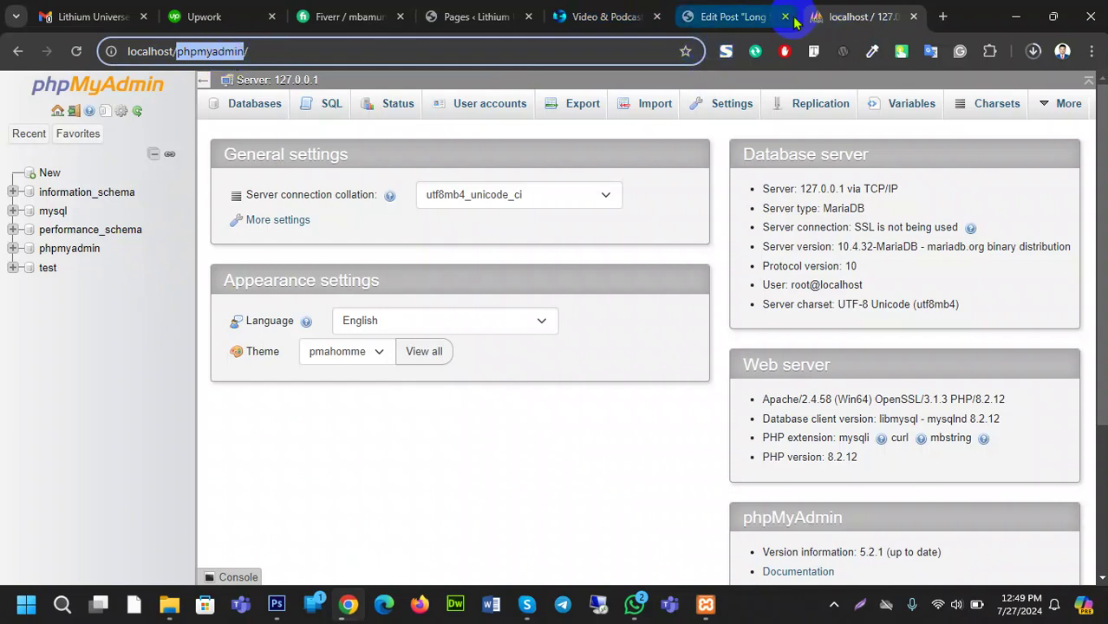
pyautogui.click(785, 18)
pyautogui.click(656, 17)
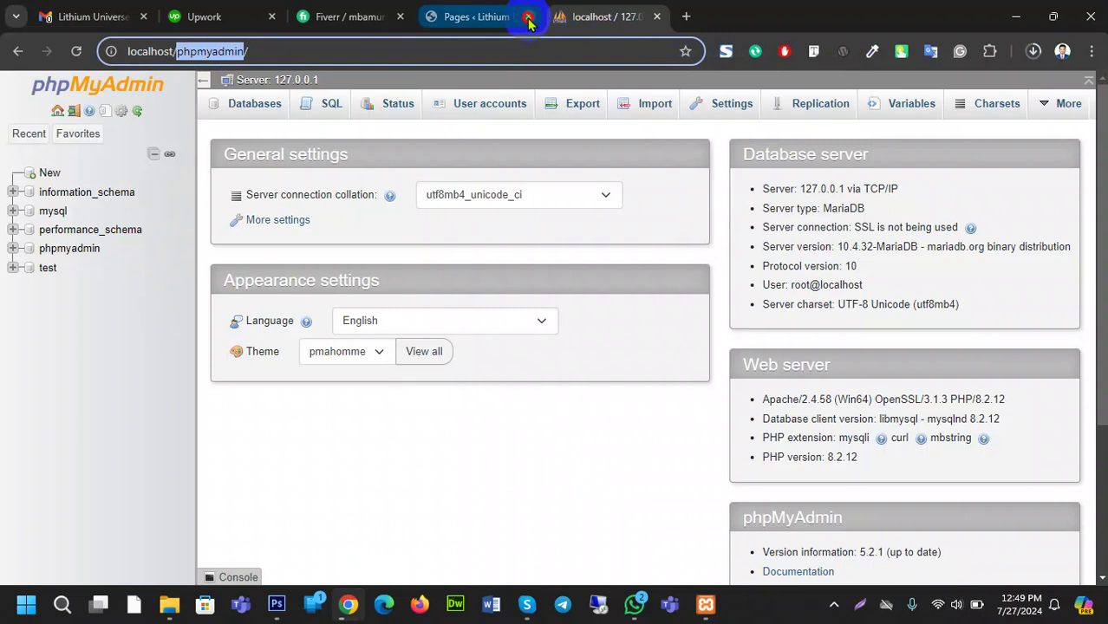
pyautogui.click(528, 17)
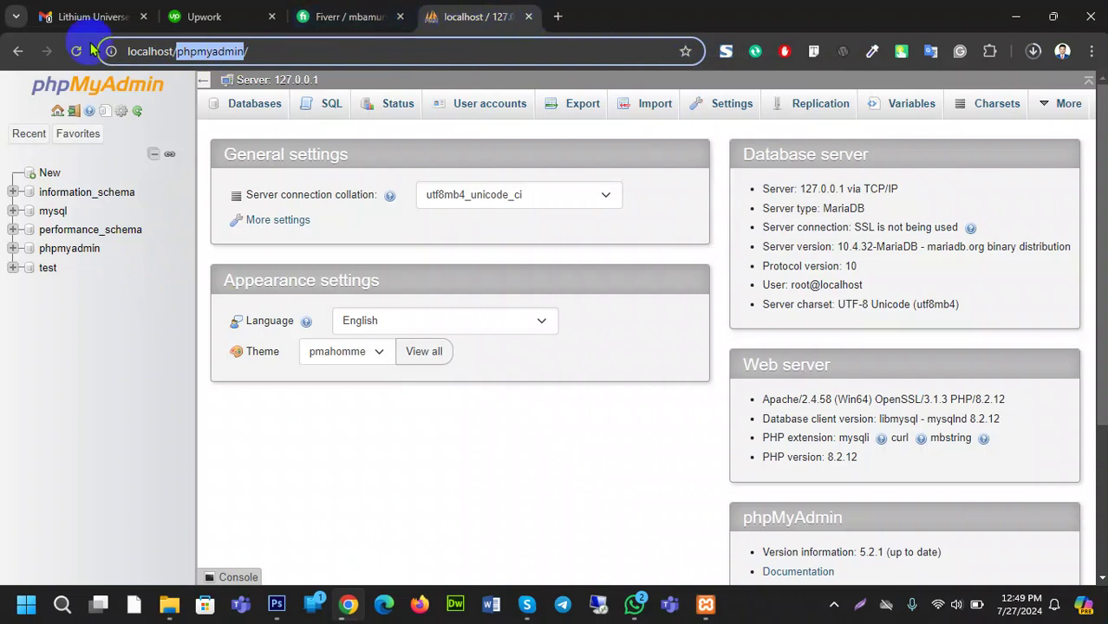
# Open a new tab and load the localhost dashboard.
pyautogui.moveTo(706, 605)
pyautogui.click(164, 54)
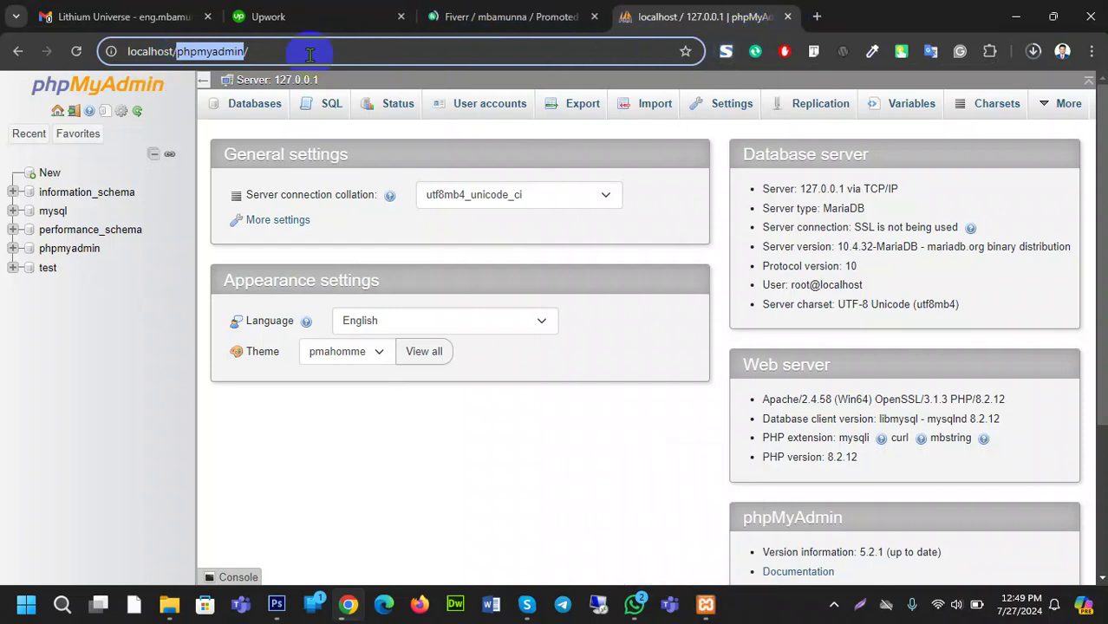
pyautogui.click(191, 52)
pyautogui.click(170, 54)
pyautogui.doubleClick(172, 52)
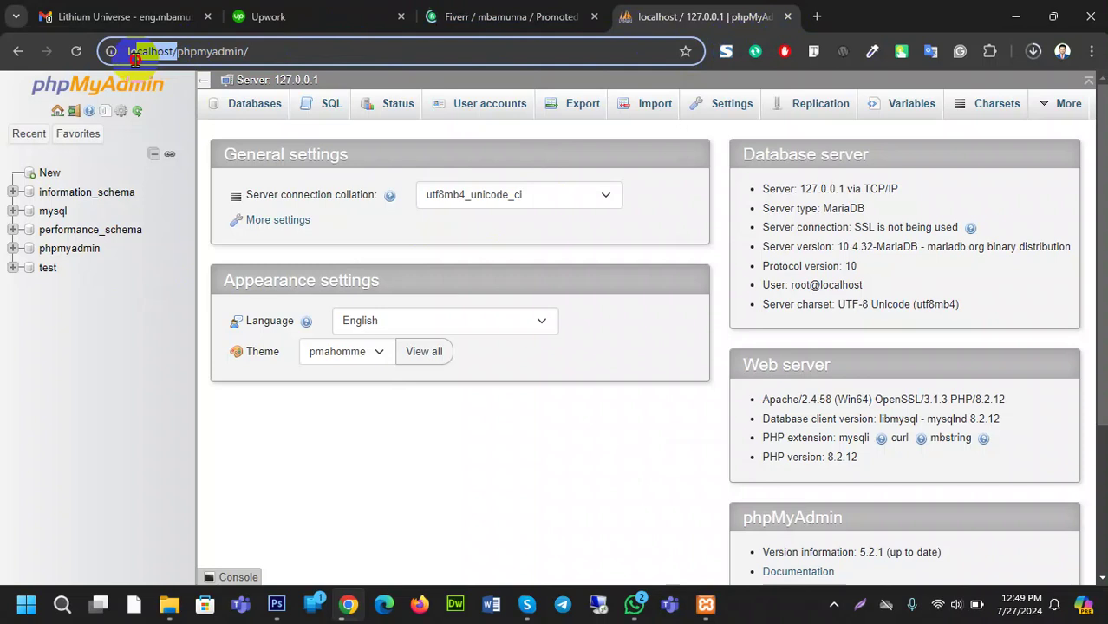
pyautogui.click(815, 17)
pyautogui.write('http://localhost/')
pyautogui.press('Return')
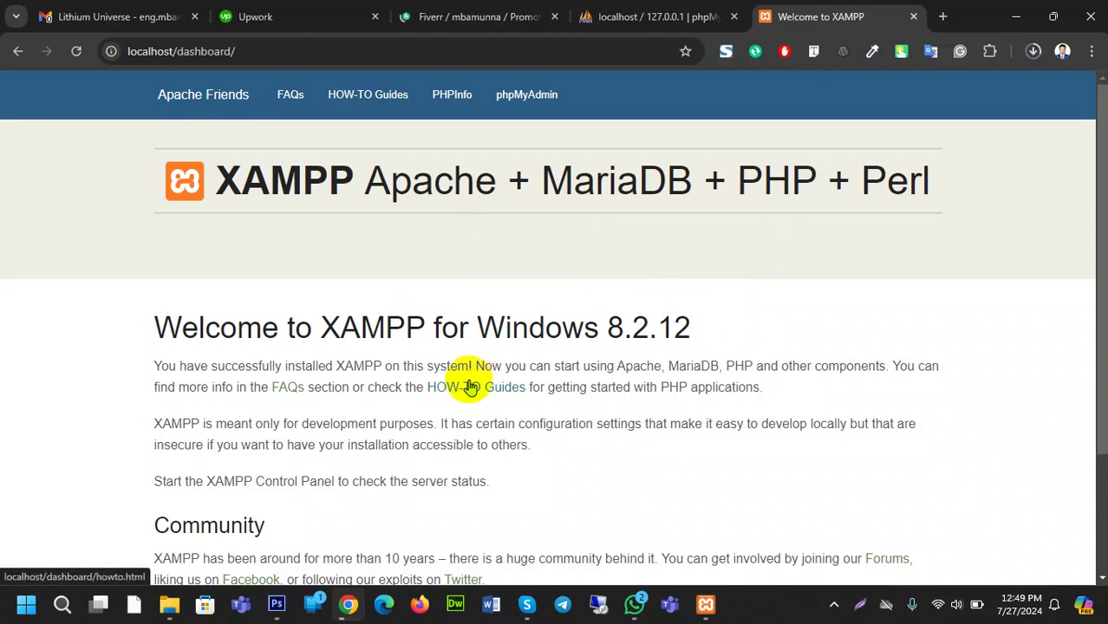
# Change the address to localhost/phpmyadmin/ and close the duplicate phpMyAdmin tab.
pyautogui.click(387, 87)
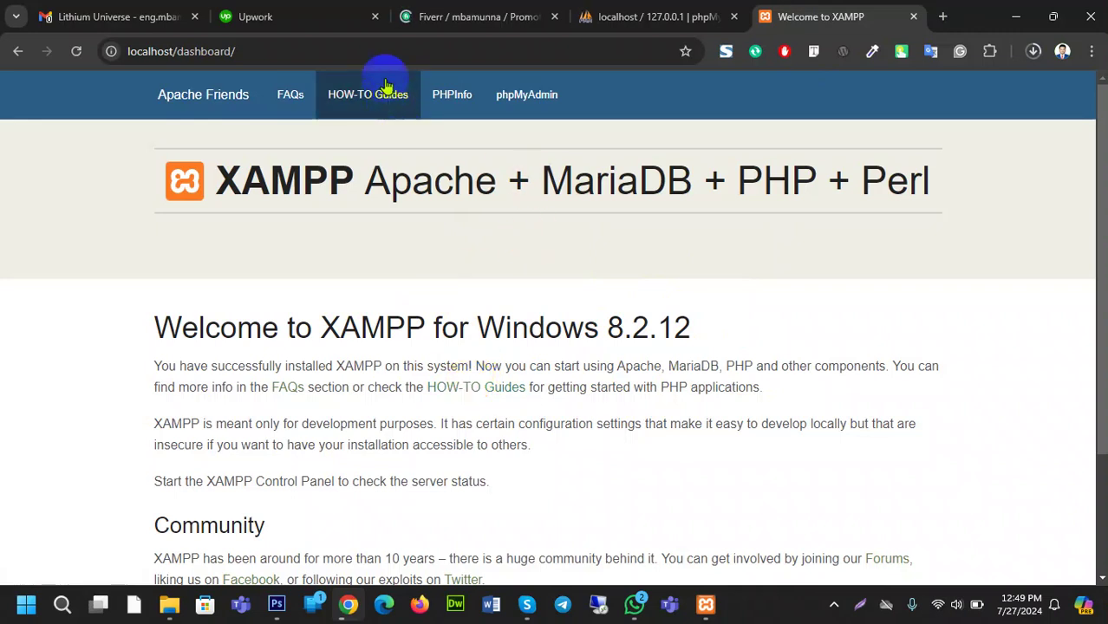
pyautogui.click(173, 55)
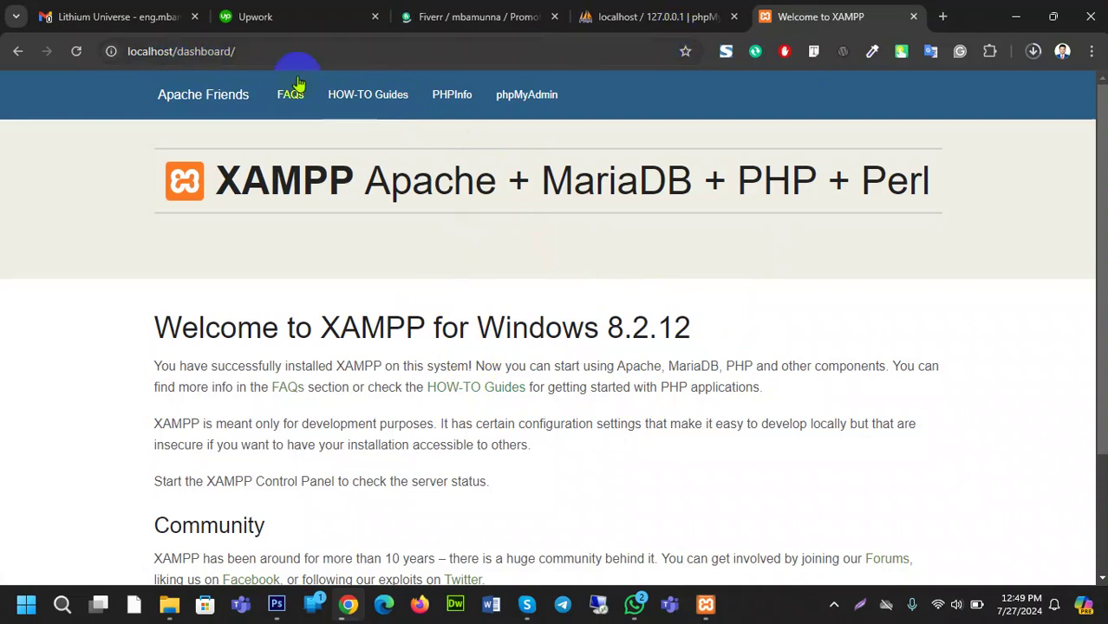
pyautogui.doubleClick(216, 58)
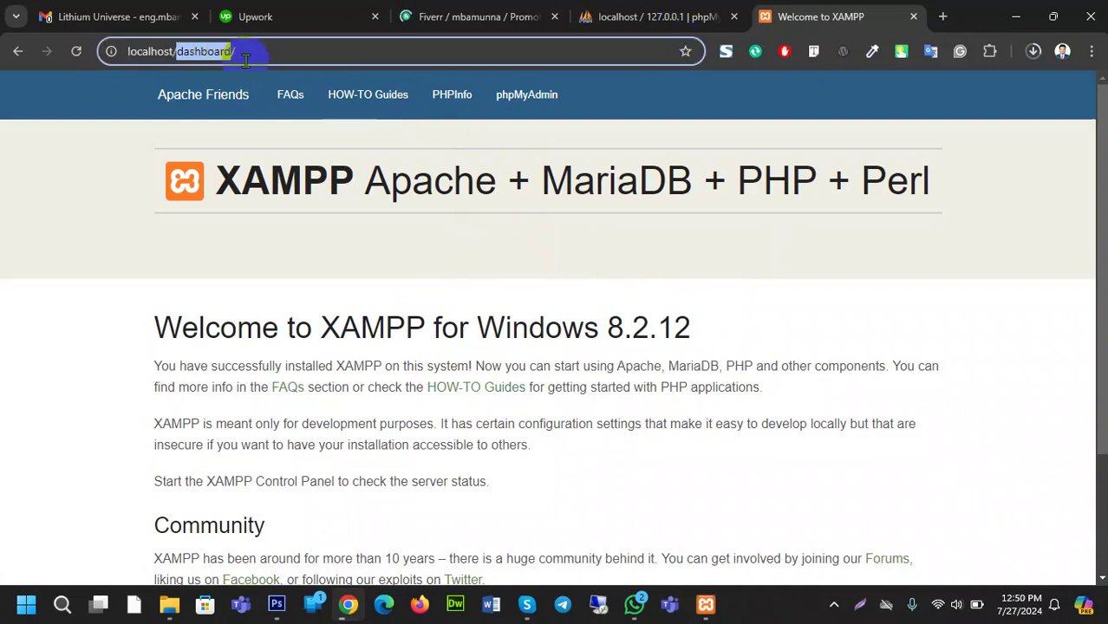
pyautogui.write('php/')
pyautogui.write('myadm')
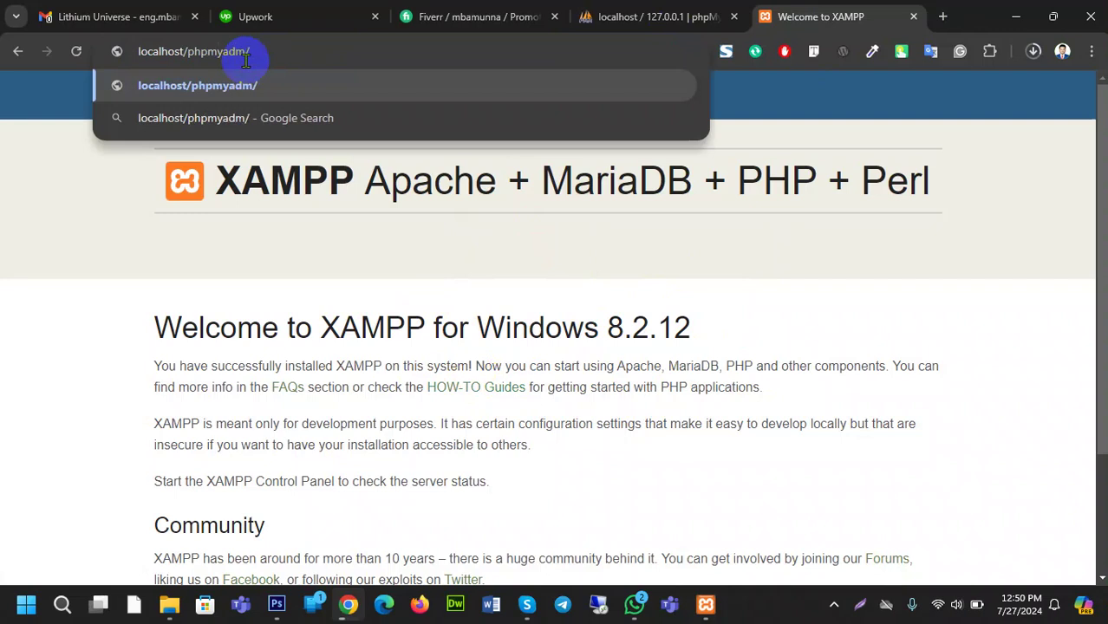
pyautogui.write('in')
pyautogui.press('Return')
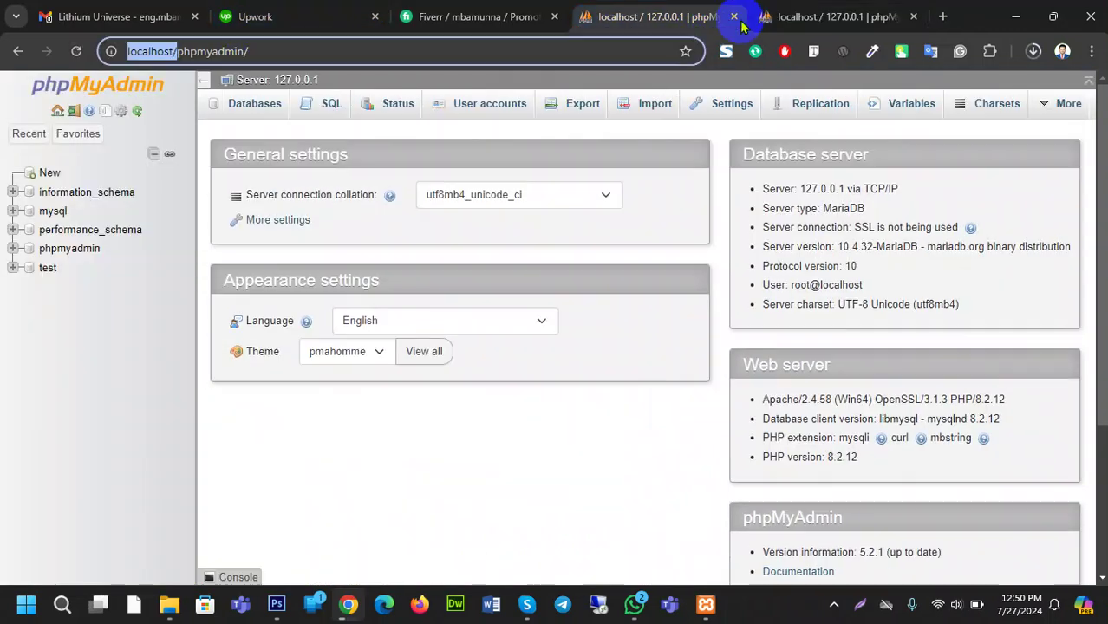
pyautogui.middleClick(775, 19)
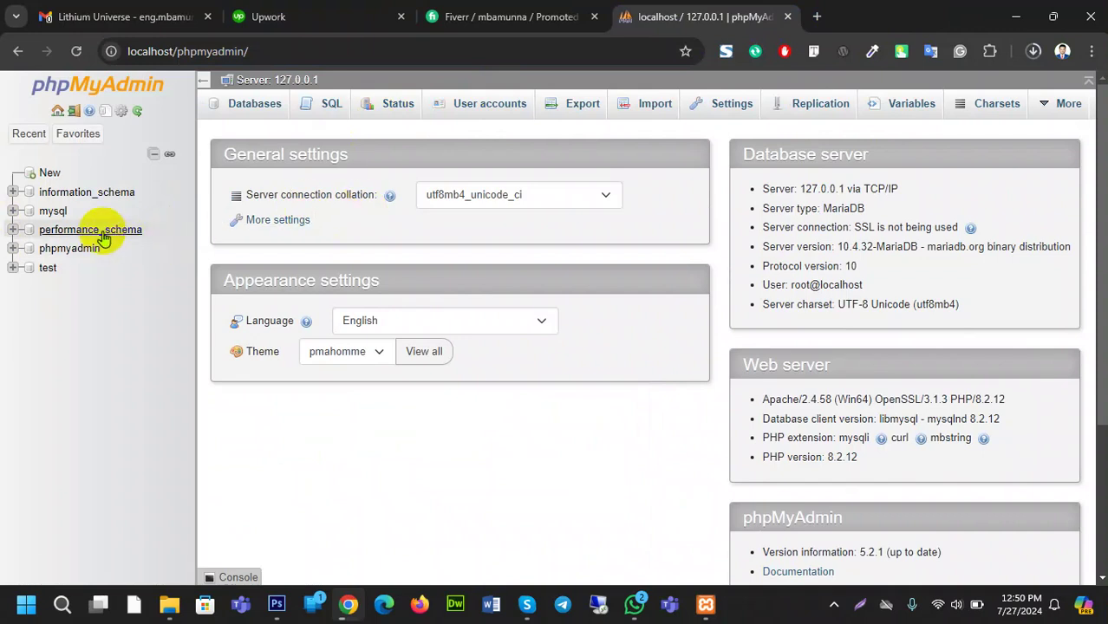
# On the Databases tab, enter phoenixglobal as the database name and create it.
pyautogui.click(257, 108)
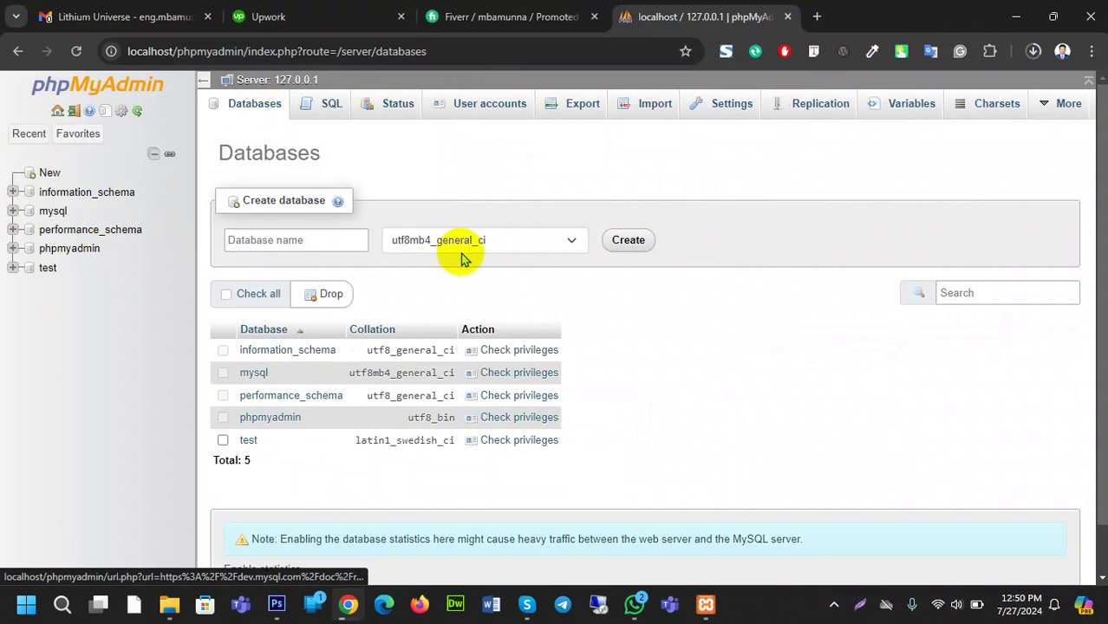
pyautogui.click(268, 239)
pyautogui.write('phoenixglobal')
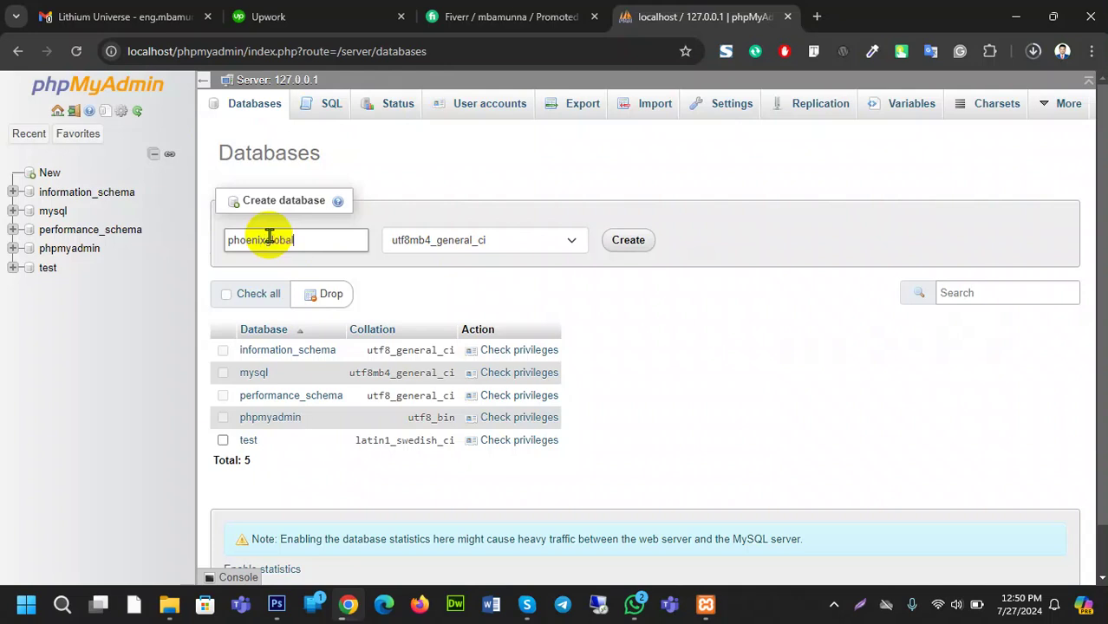
pyautogui.click(630, 240)
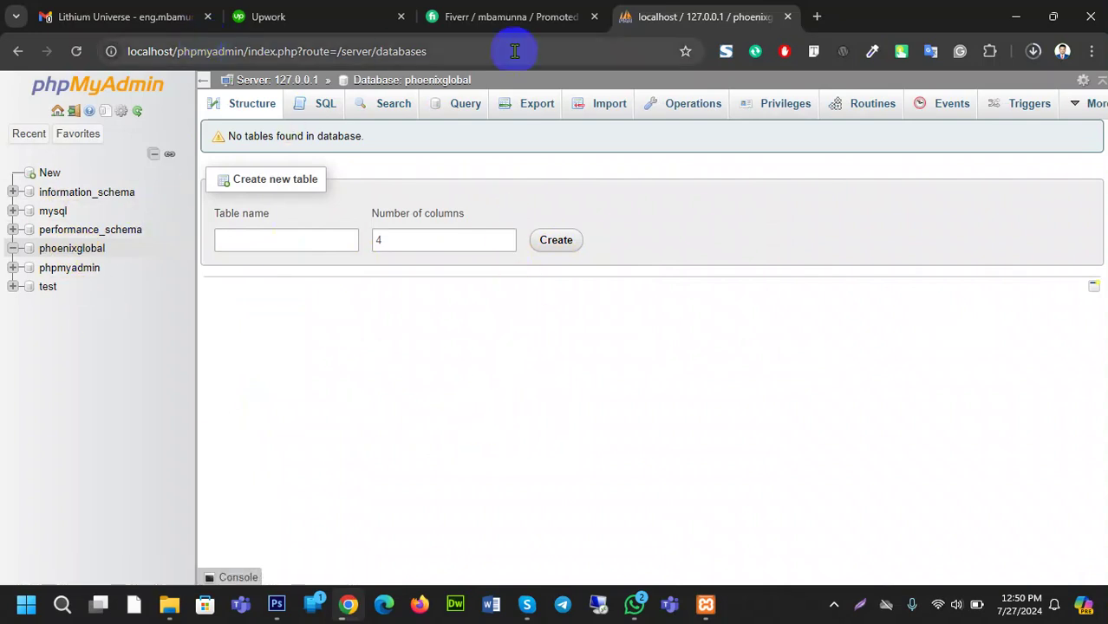
# Confirm the phoenixglobal folder name in htdocs and load localhost/phoenixglobal in a new tab.
pyautogui.click(817, 19)
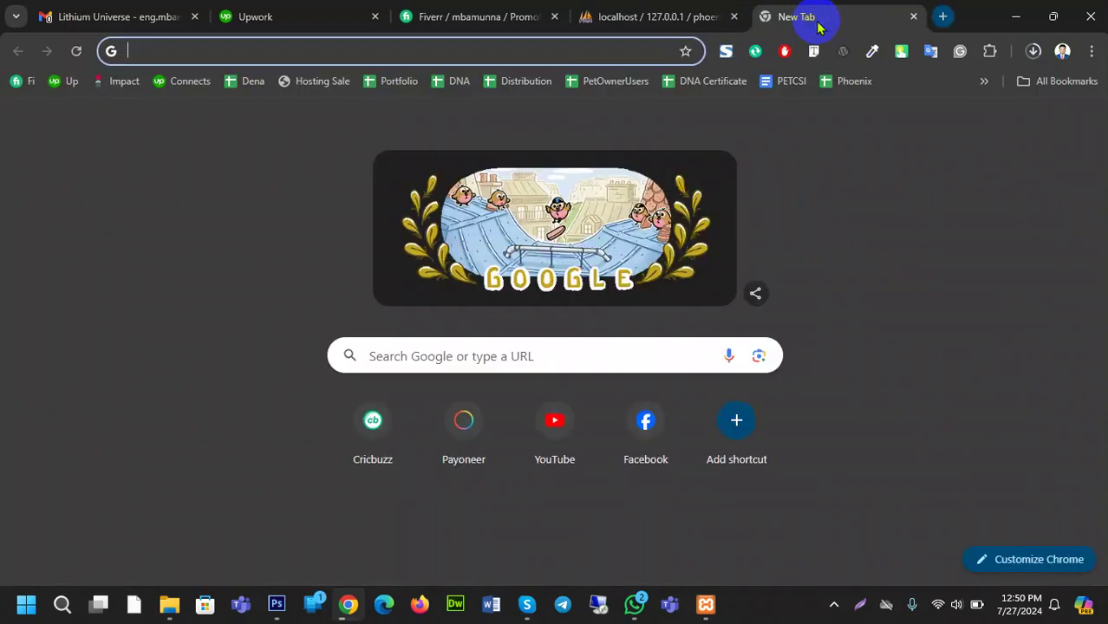
pyautogui.write('localhost')
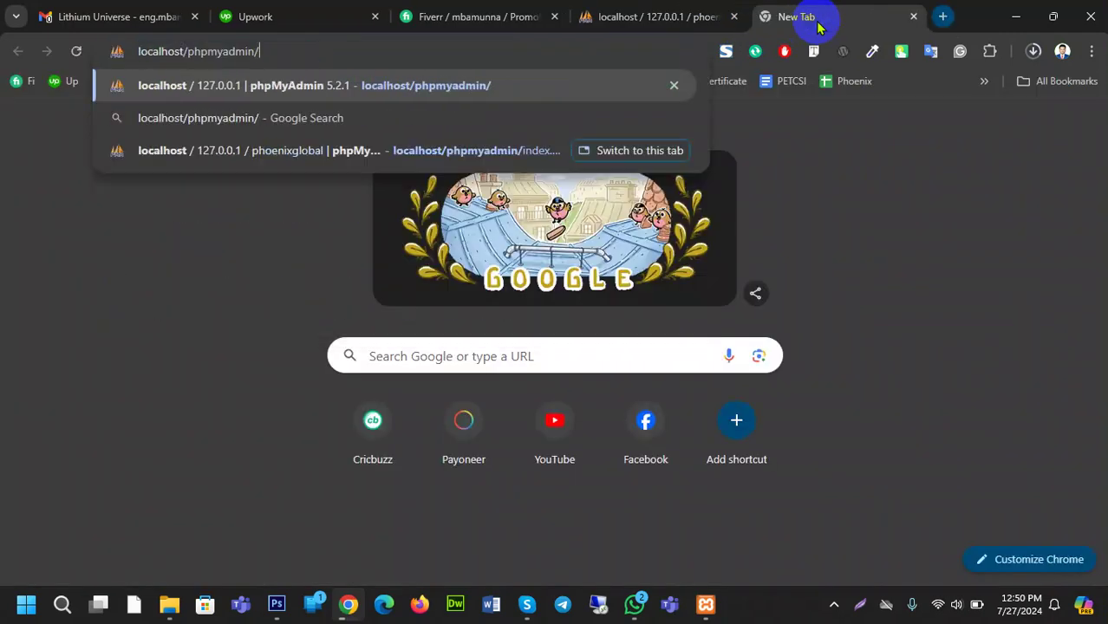
pyautogui.write('/')
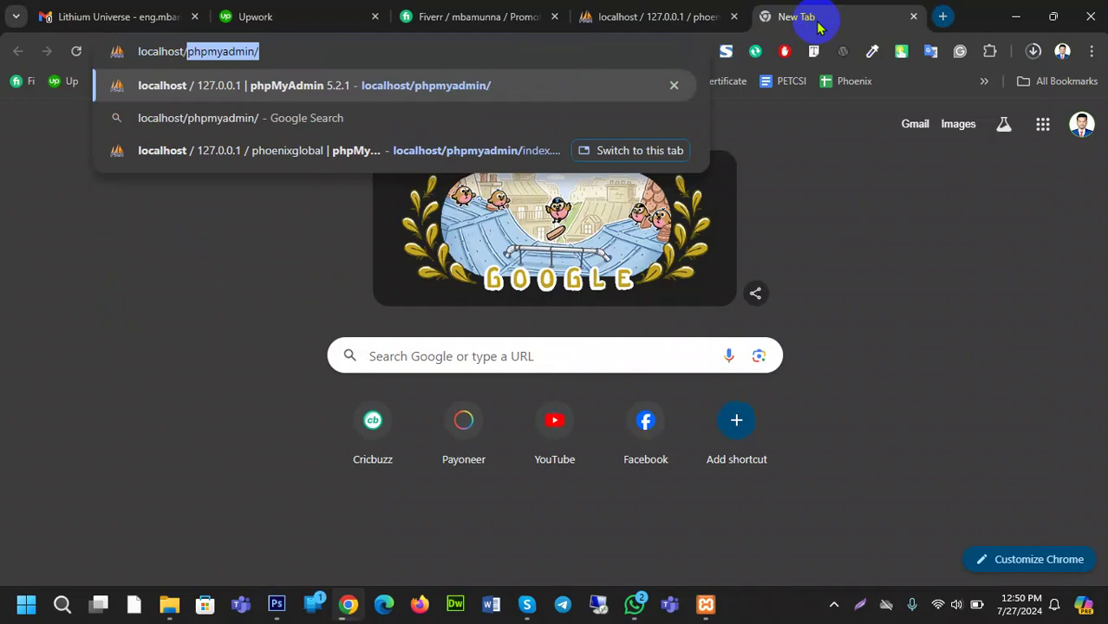
pyautogui.click(169, 605)
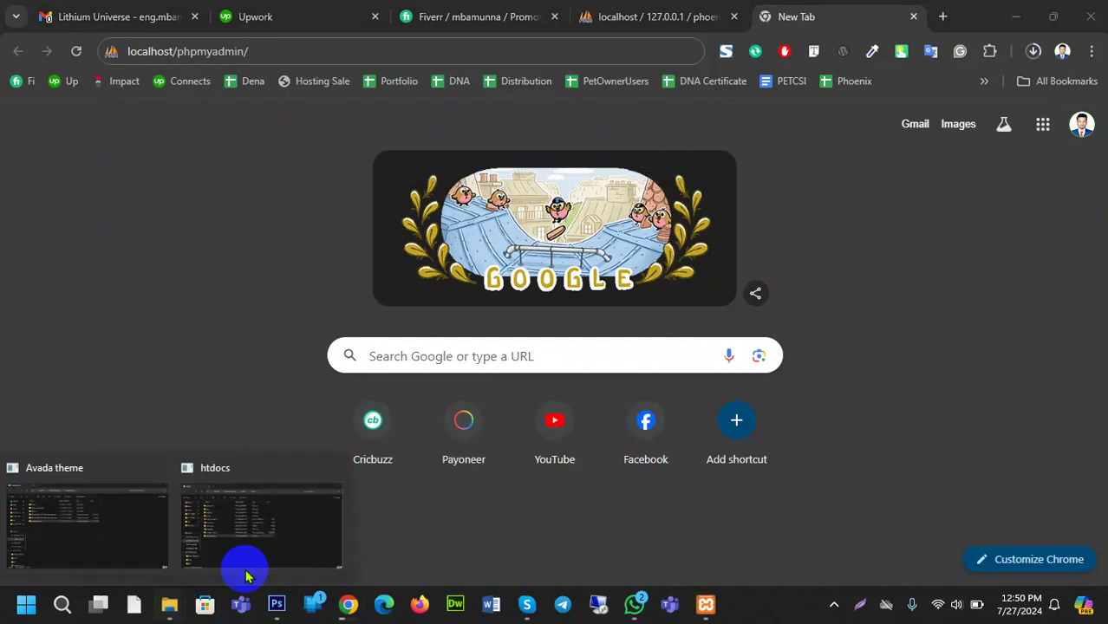
pyautogui.click(249, 481)
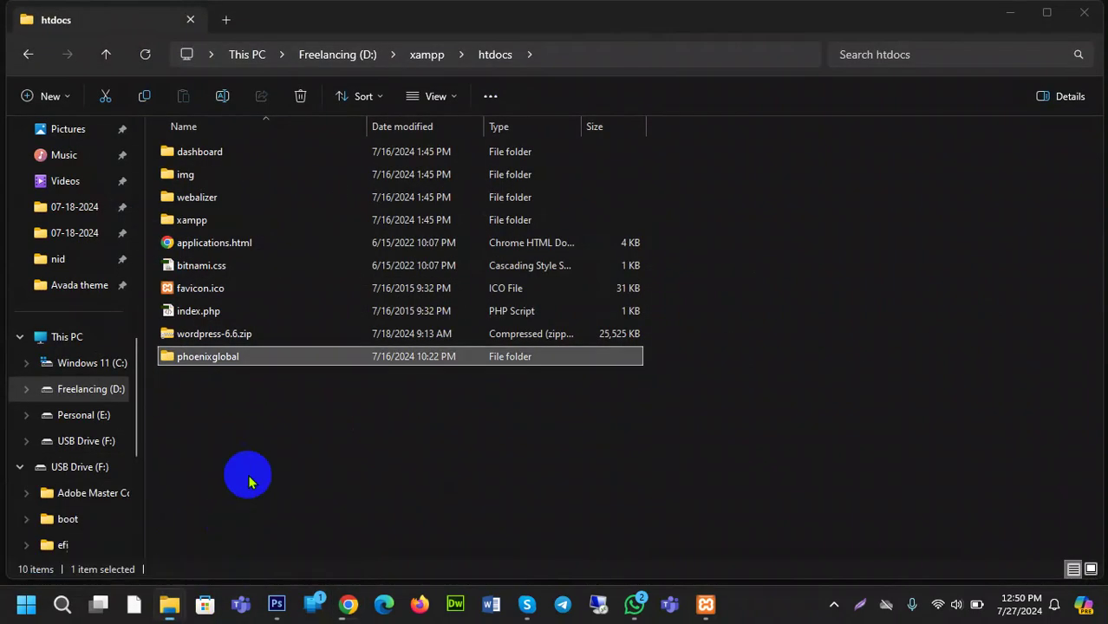
pyautogui.click(221, 364)
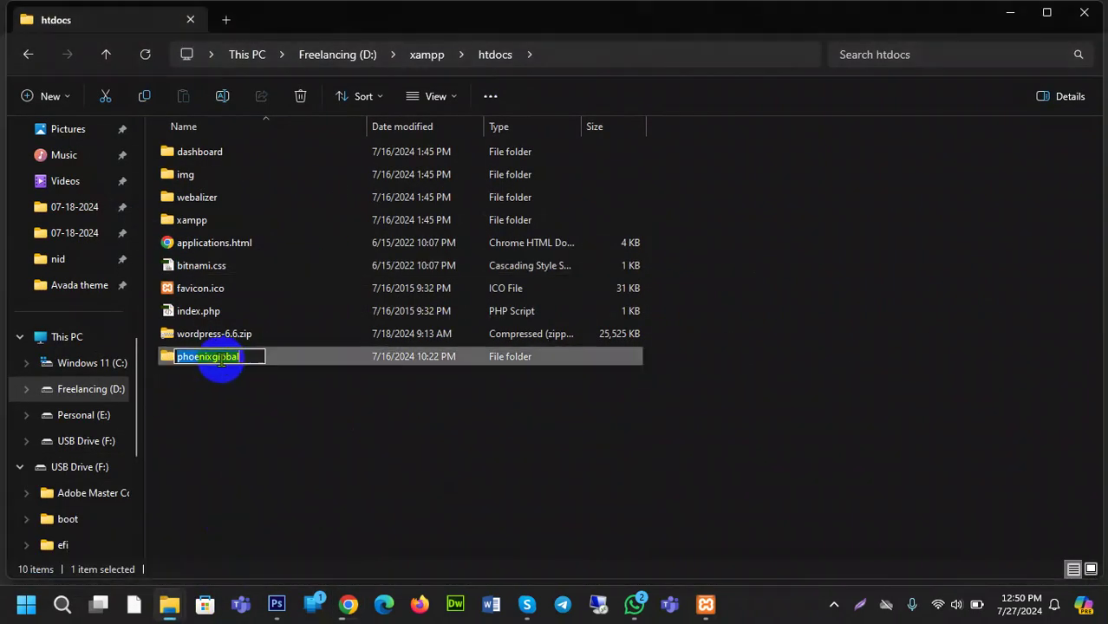
pyautogui.click(223, 404)
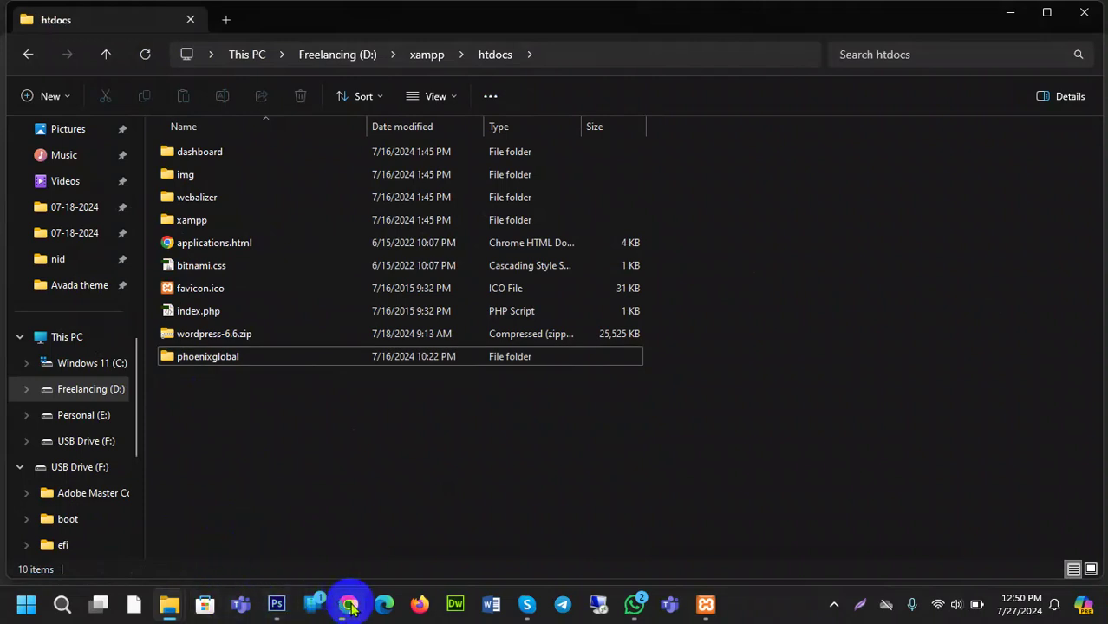
pyautogui.click(348, 604)
pyautogui.write('phoenixglobal')
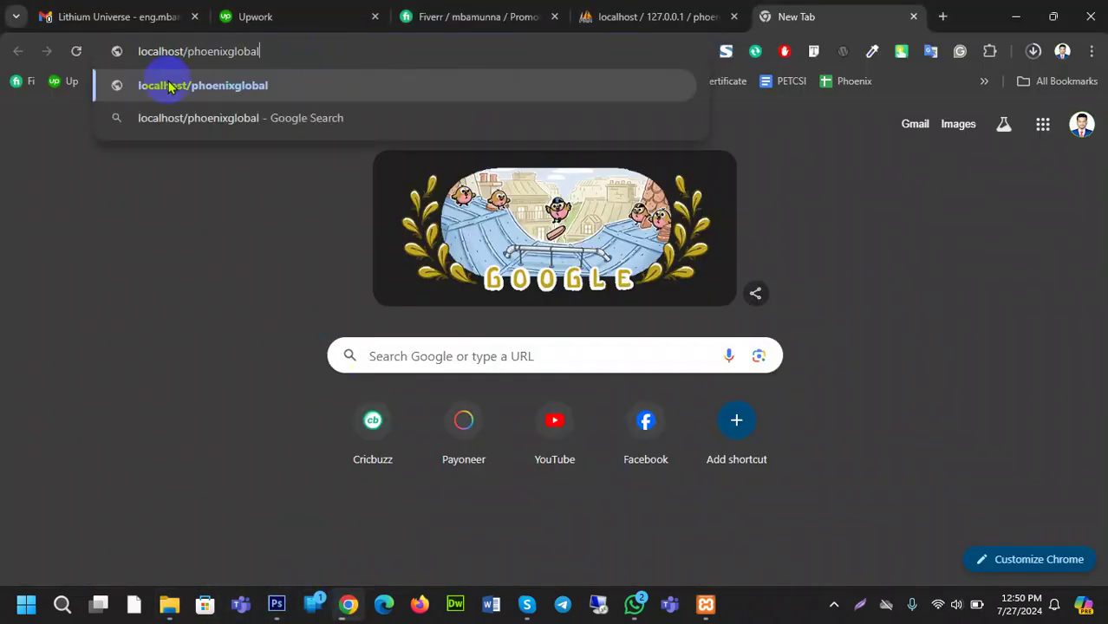
pyautogui.press('Return')
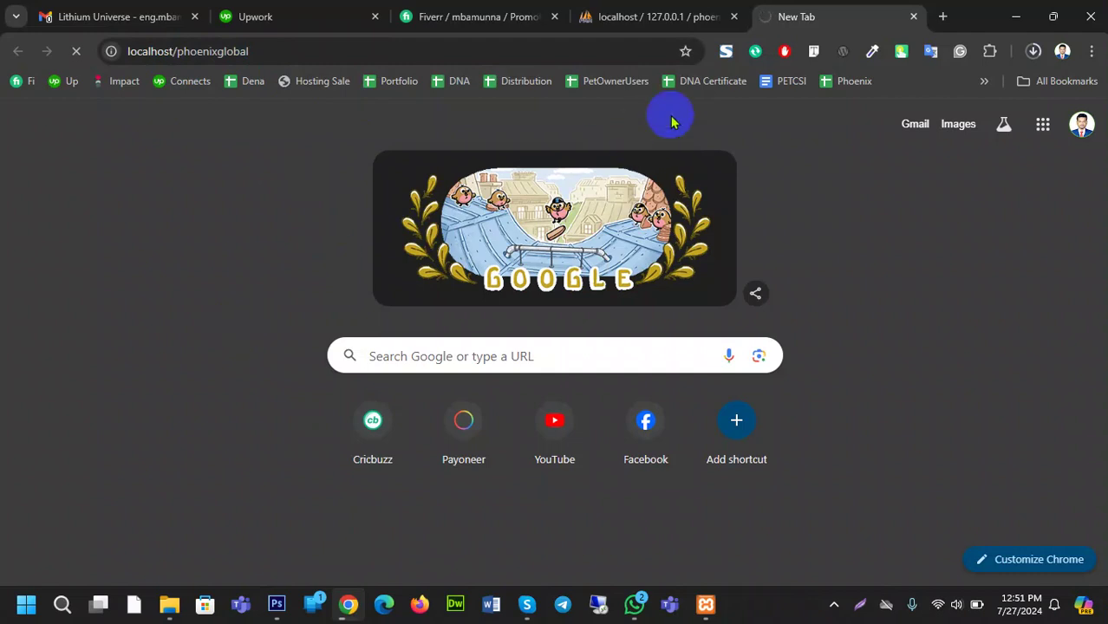
pyautogui.click(902, 51)
# Disconnect the VPN extension and continue setup with English (United States).
pyautogui.click(871, 137)
pyautogui.click(947, 206)
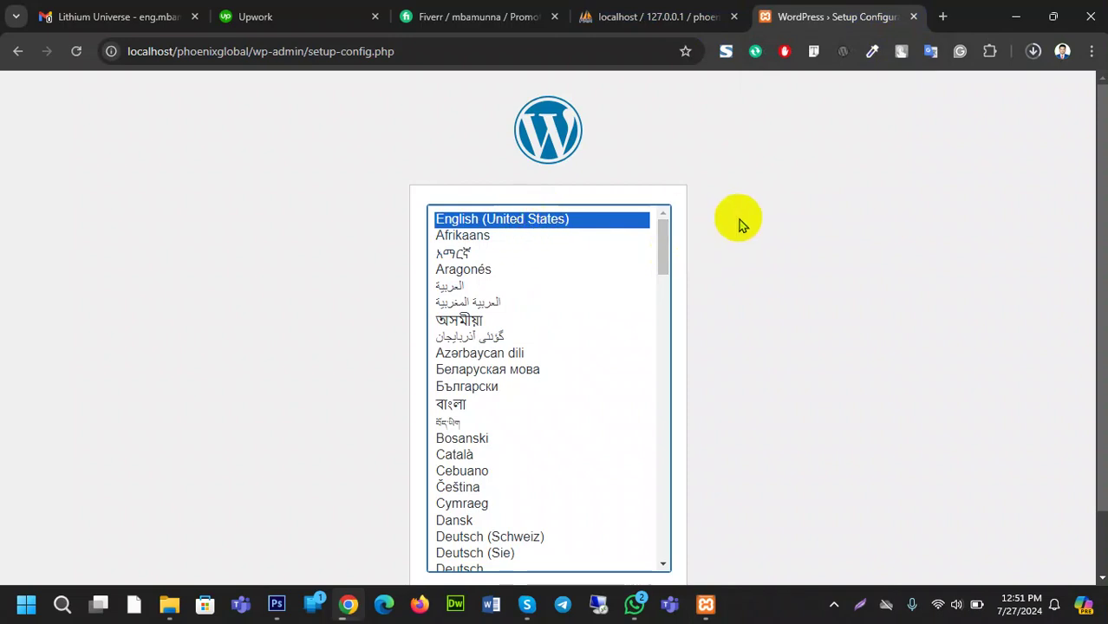
pyautogui.scroll(-1, 812, 232)
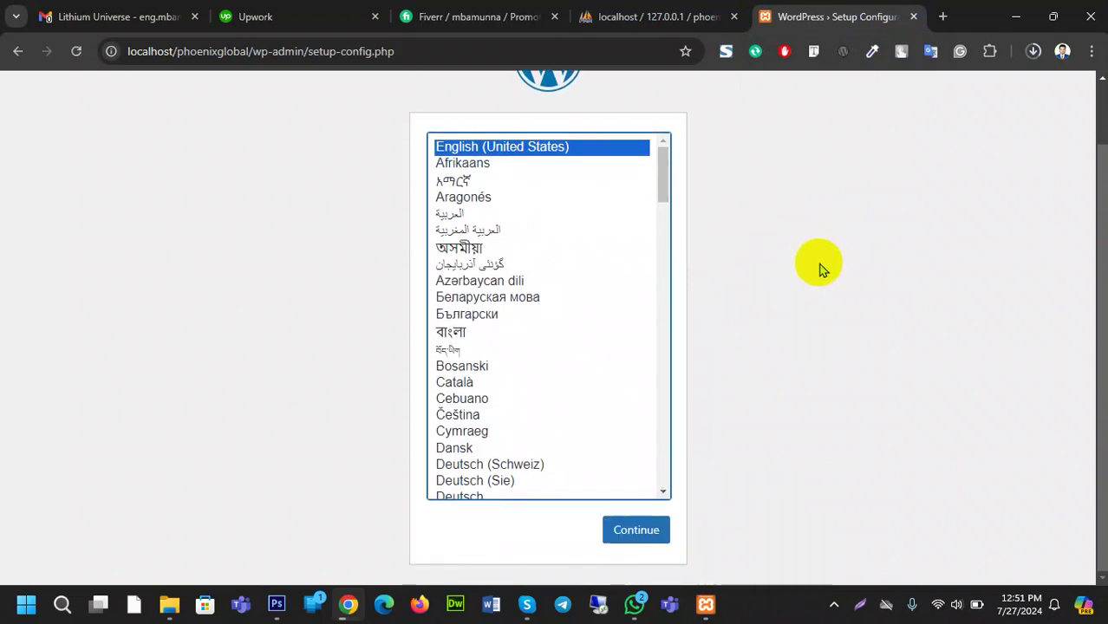
pyautogui.scroll(1, 477, 93)
pyautogui.scroll(-1, 877, 437)
pyautogui.click(670, 524)
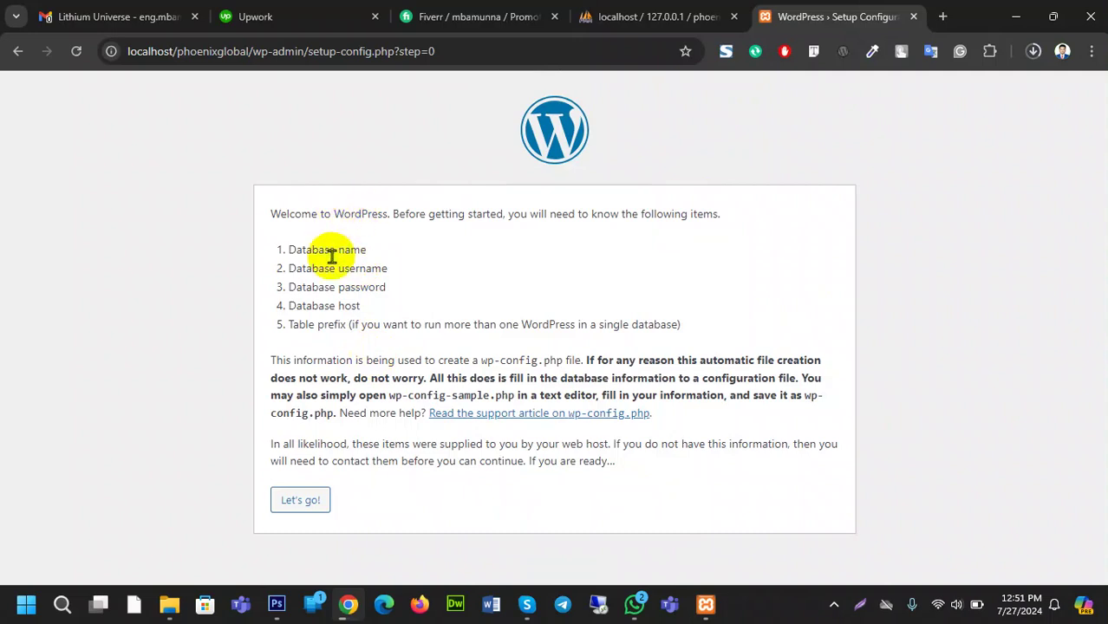
# Review the required database details and proceed with Let's go!
pyautogui.moveTo(336, 251)
pyautogui.mouseDown()
pyautogui.moveTo(383, 250)
pyautogui.moveTo(416, 270)
pyautogui.moveTo(347, 325)
pyautogui.mouseUp()
pyautogui.click(425, 323)
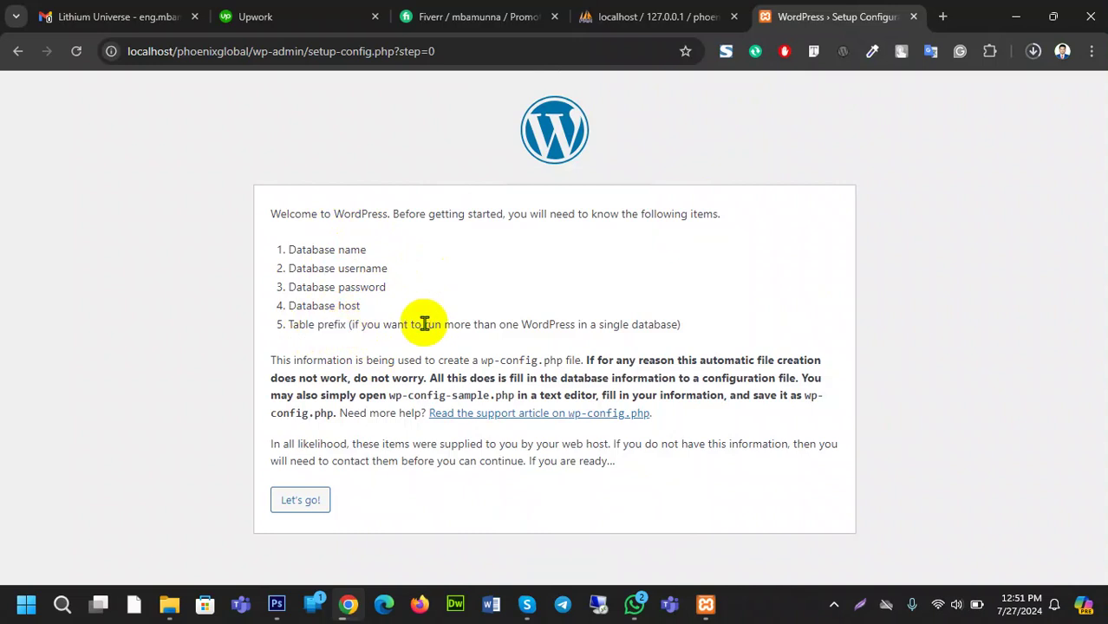
pyautogui.click(304, 501)
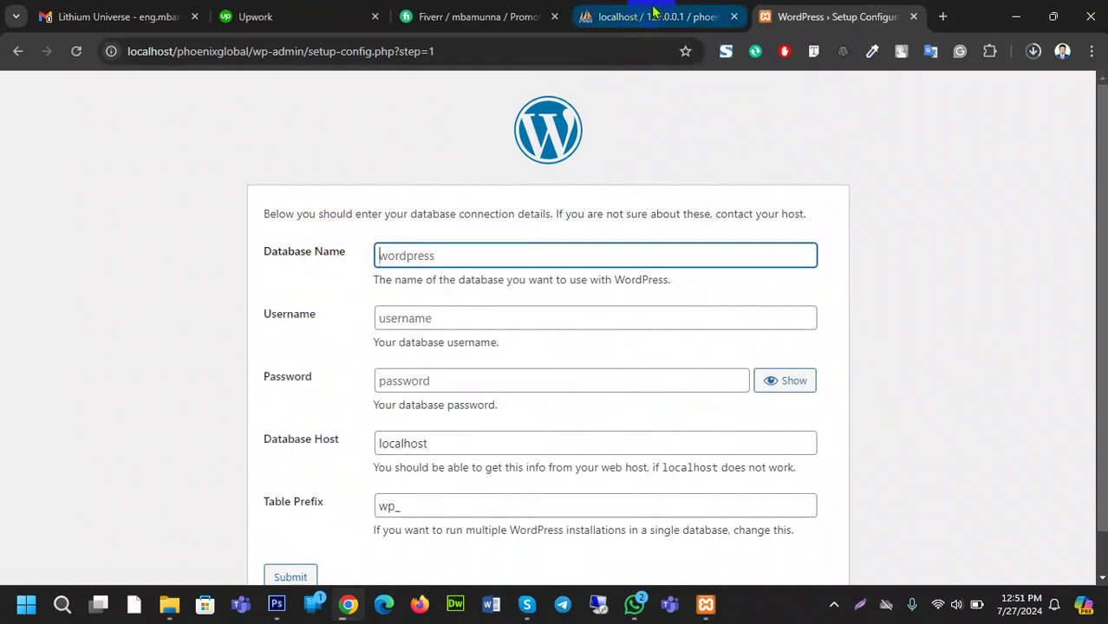
# Enter database phoenixglobal, username root and table prefix wppnx_, then submit the connection details.
pyautogui.click(655, 16)
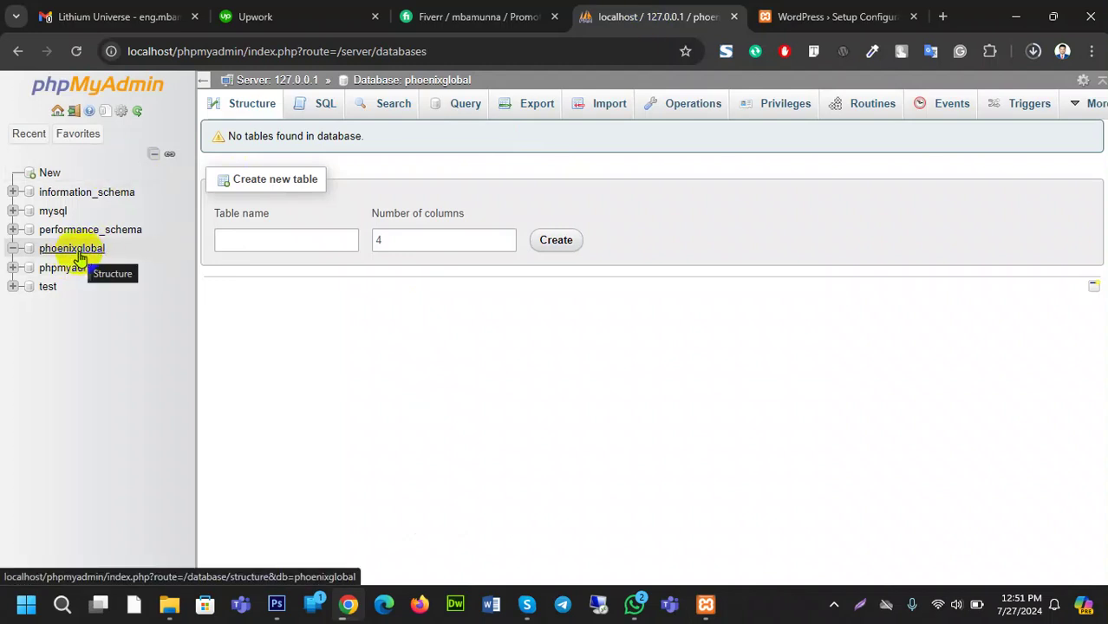
pyautogui.click(806, 17)
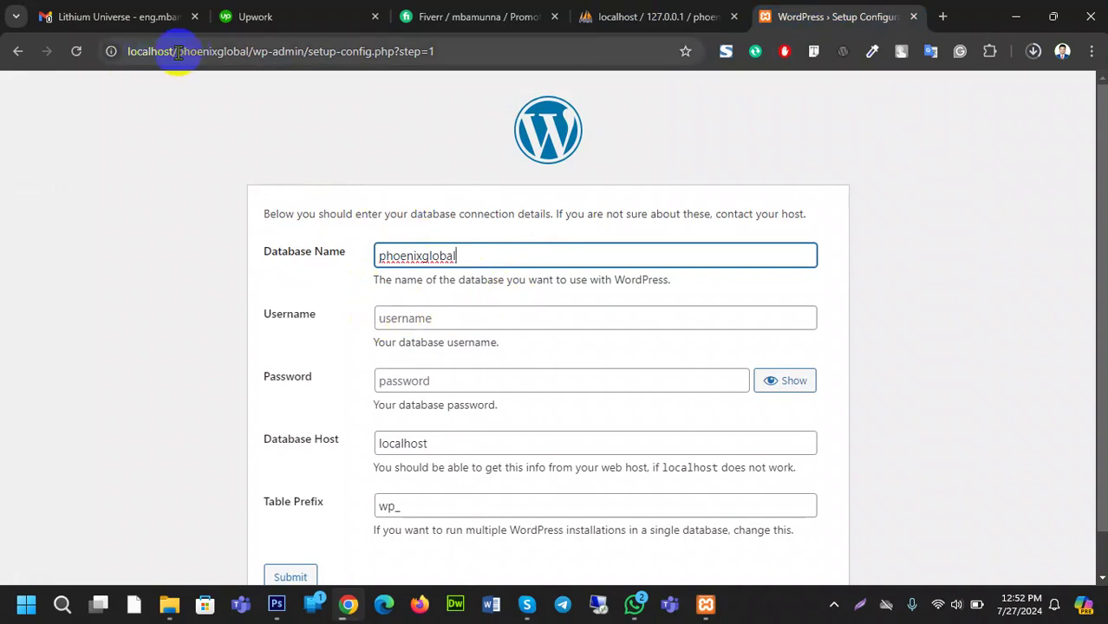
pyautogui.doubleClick(138, 51)
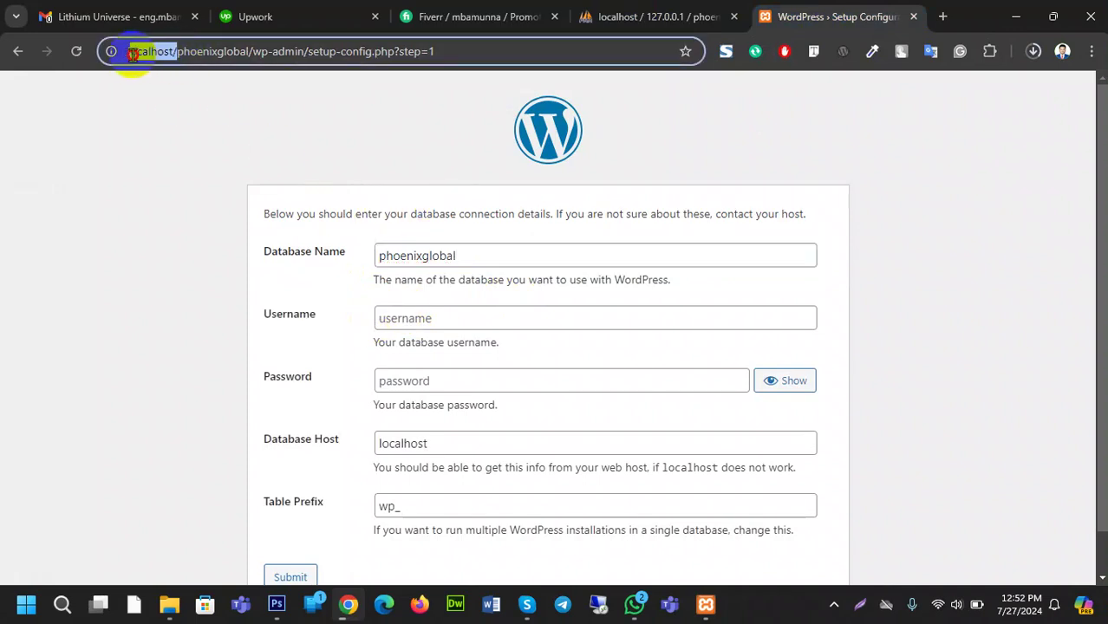
pyautogui.click(414, 319)
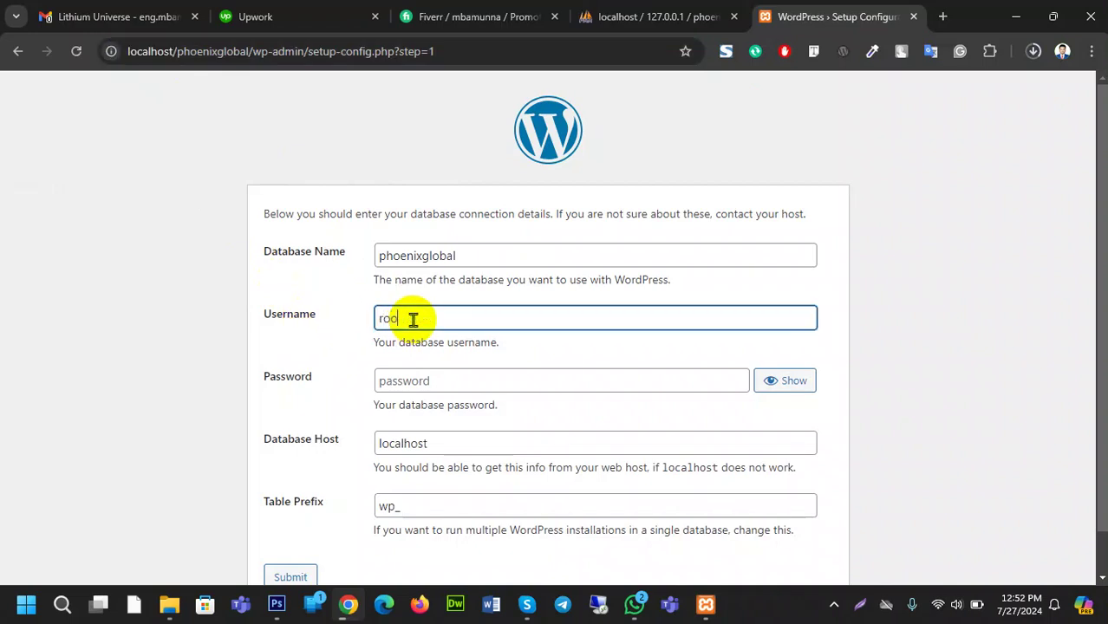
pyautogui.write('root')
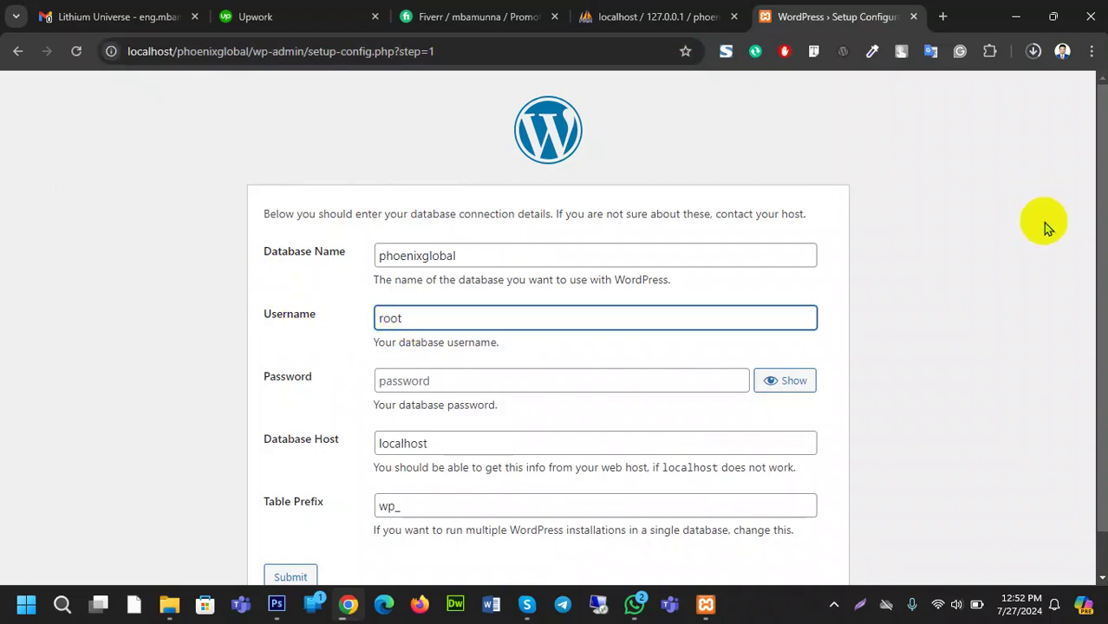
pyautogui.scroll(-1, 435, 319)
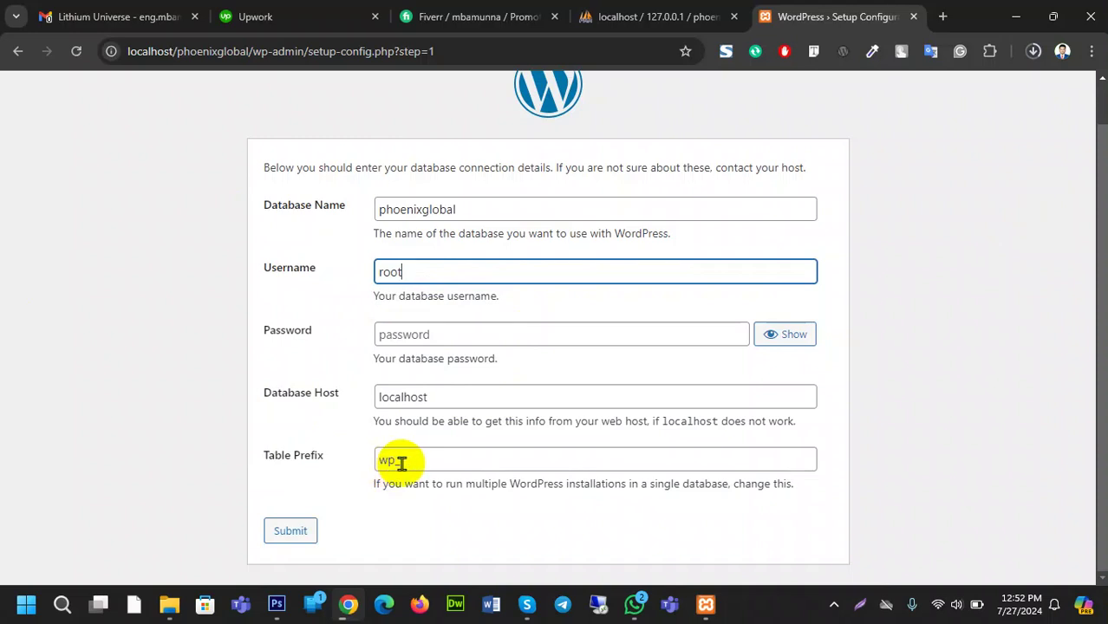
pyautogui.doubleClick(385, 461)
pyautogui.click(667, 17)
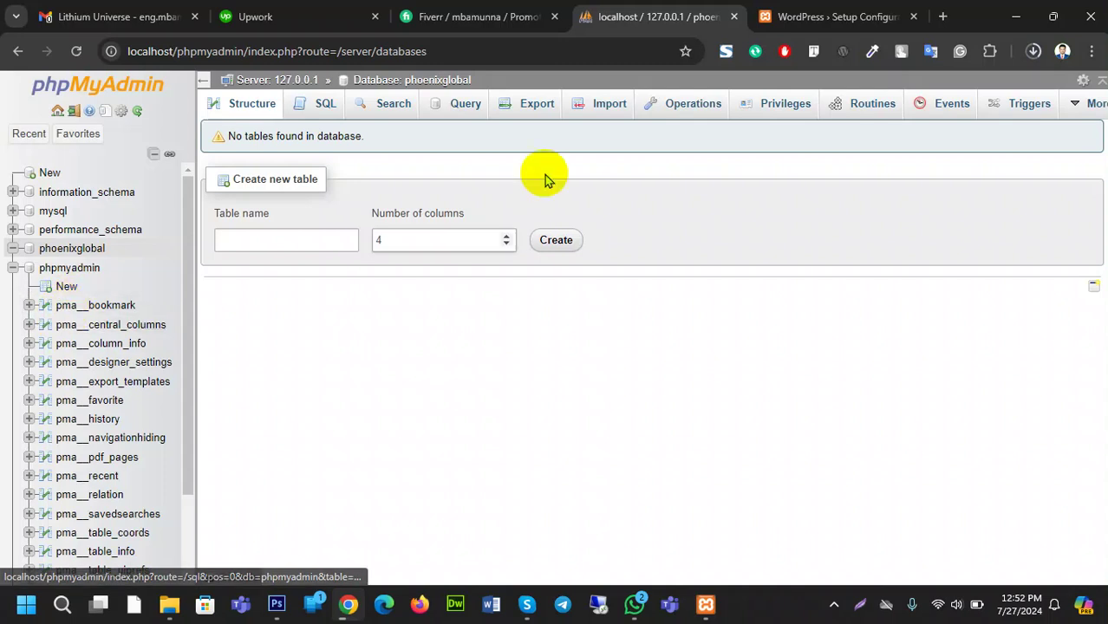
pyautogui.click(815, 17)
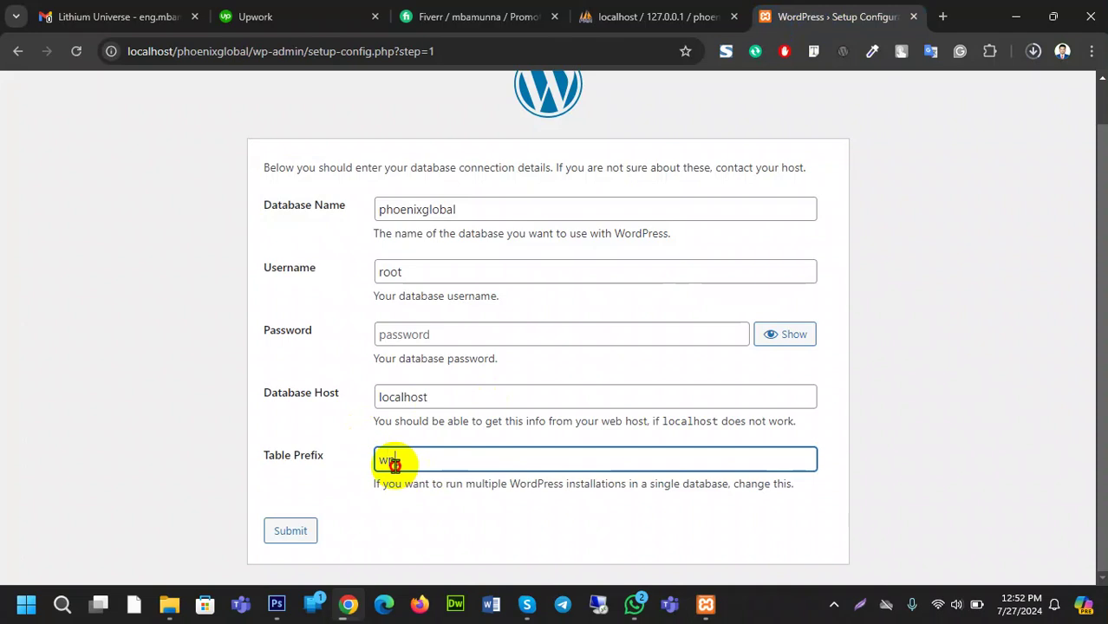
pyautogui.click(663, 17)
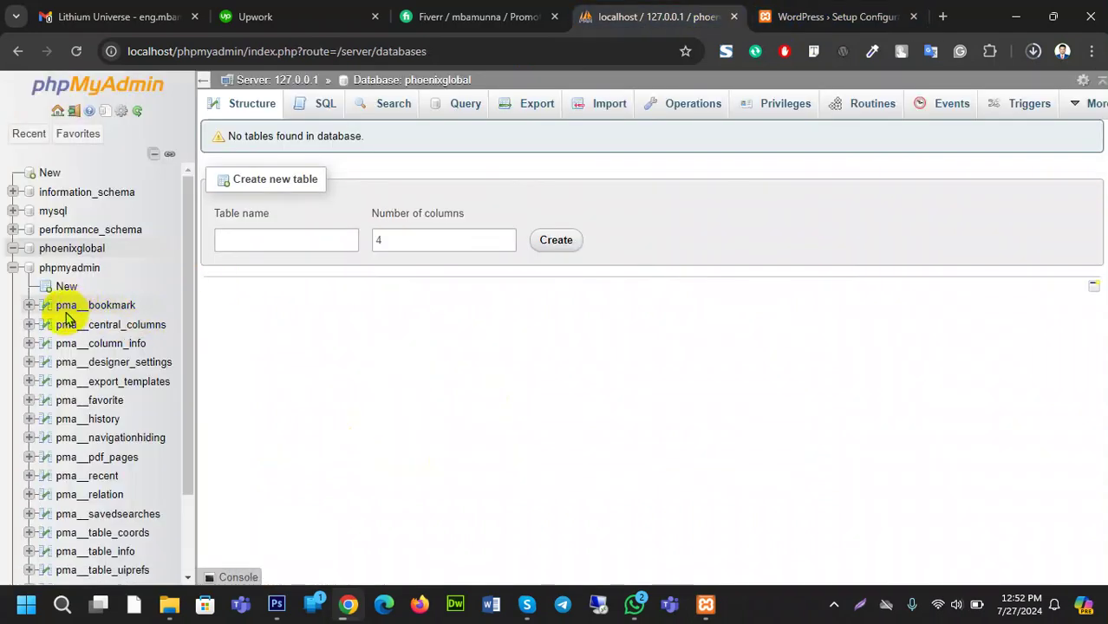
pyautogui.click(832, 16)
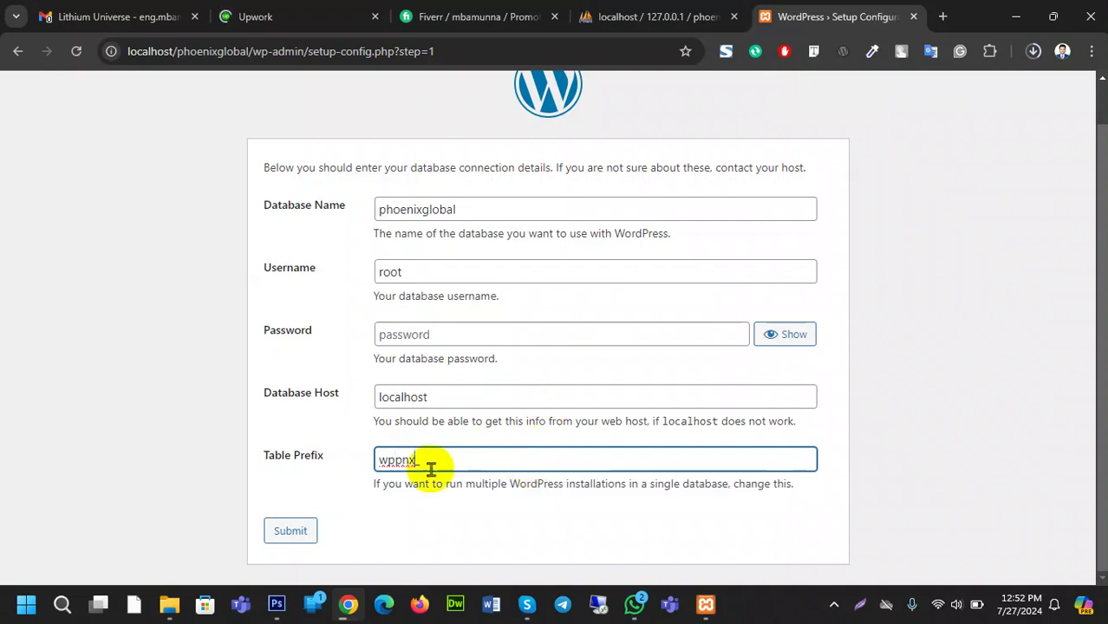
pyautogui.click(298, 536)
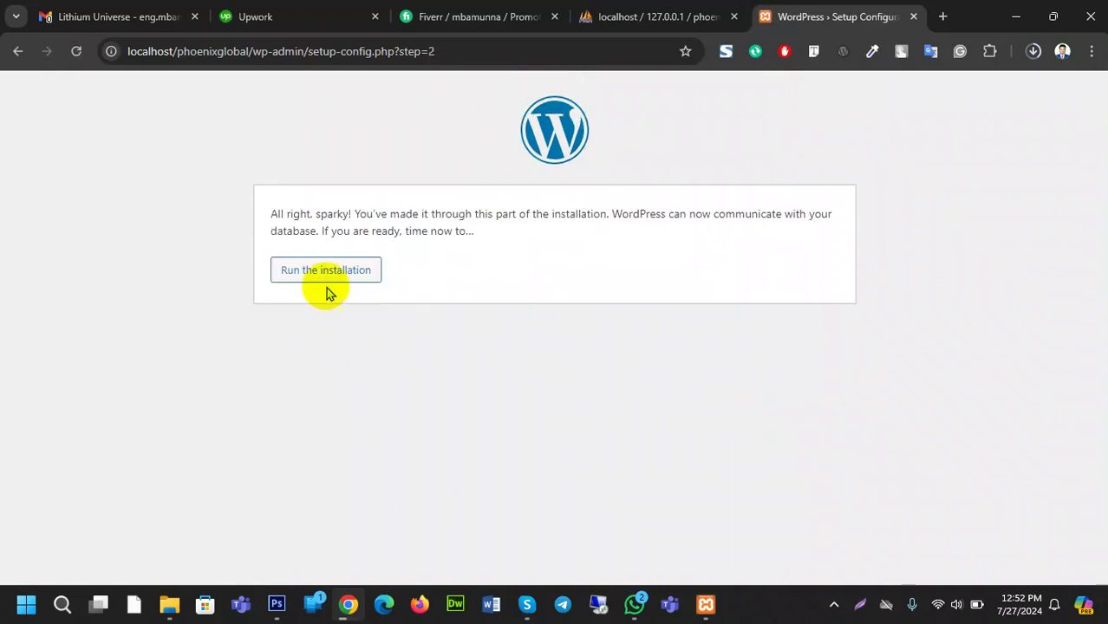
# Run the installation and enter the site title 'Phoenix Global Investments' and username admin.
pyautogui.click(354, 276)
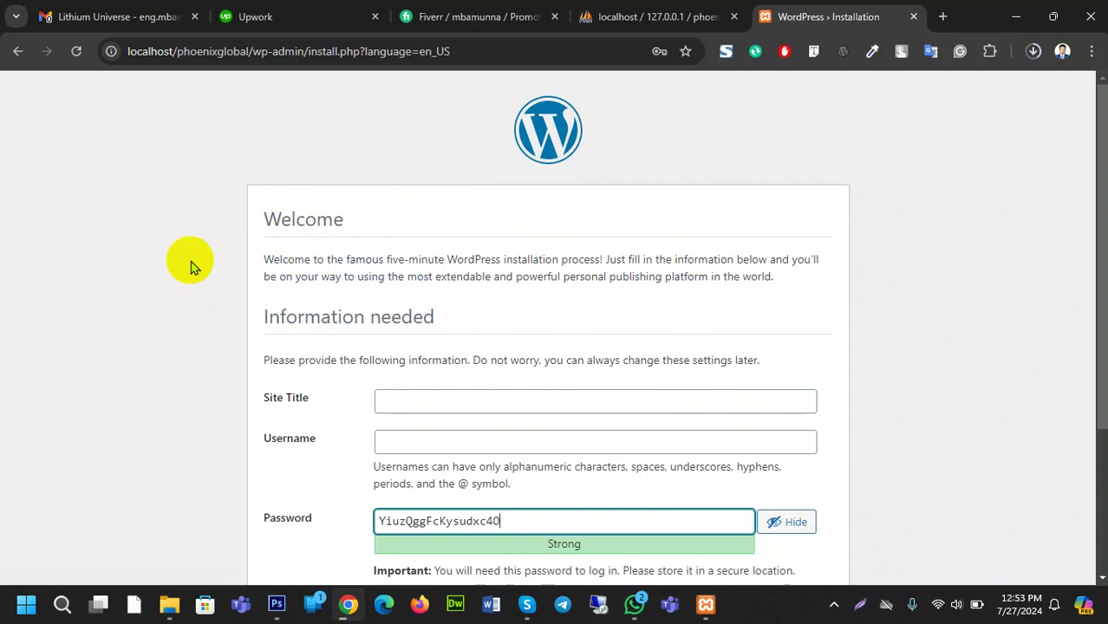
pyautogui.scroll(-2, 397, 269)
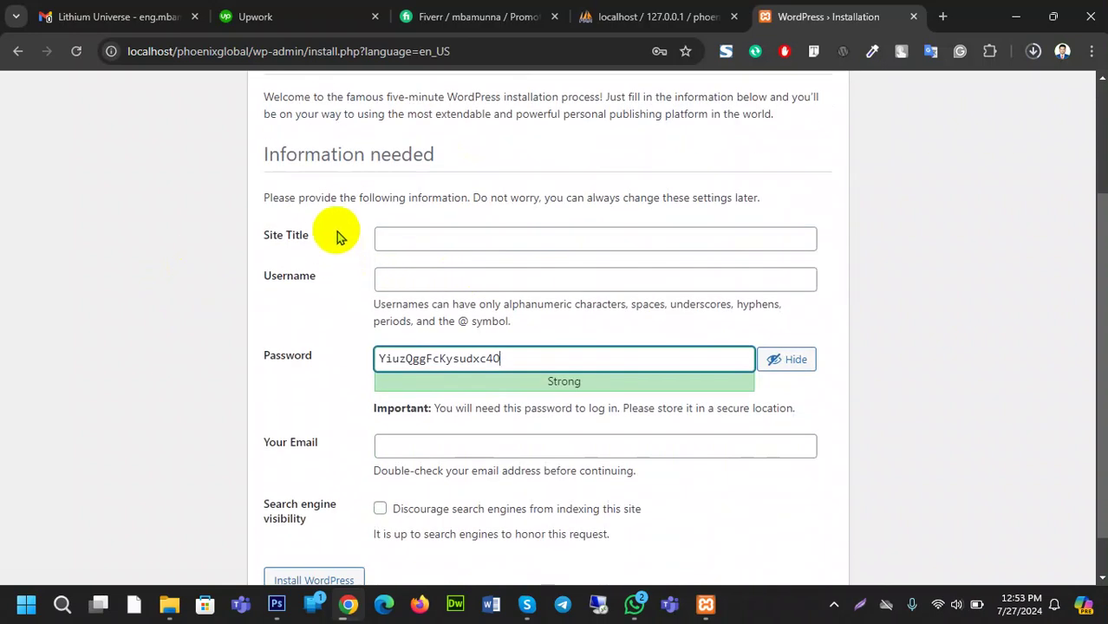
pyautogui.click(425, 241)
pyautogui.write('Global Phoenix')
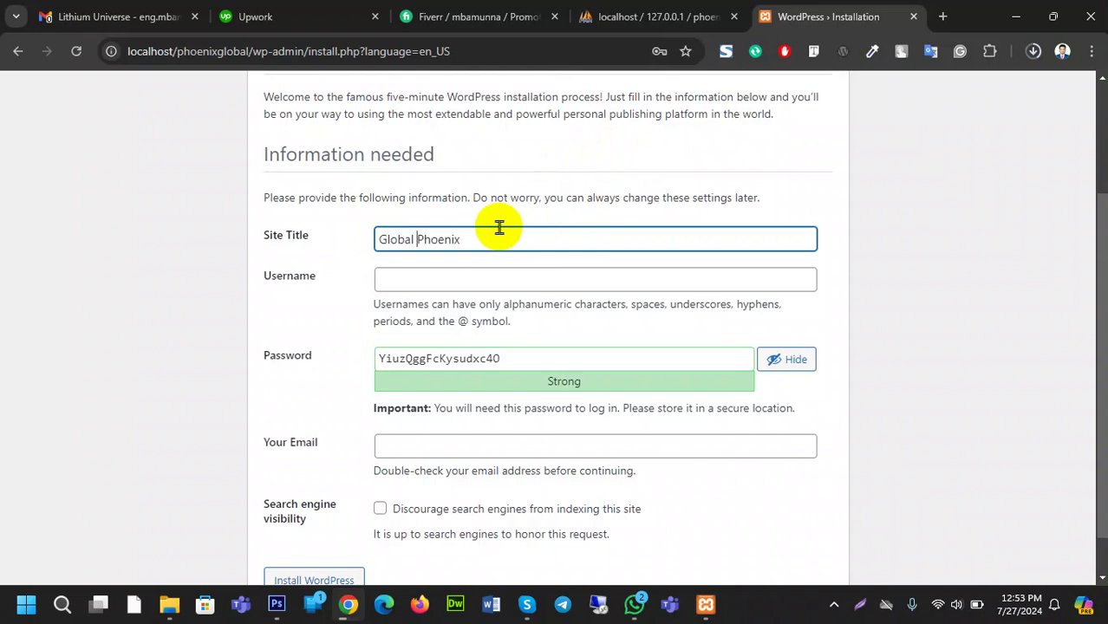
pyautogui.press('BackSpace')
pyautogui.write('Global')
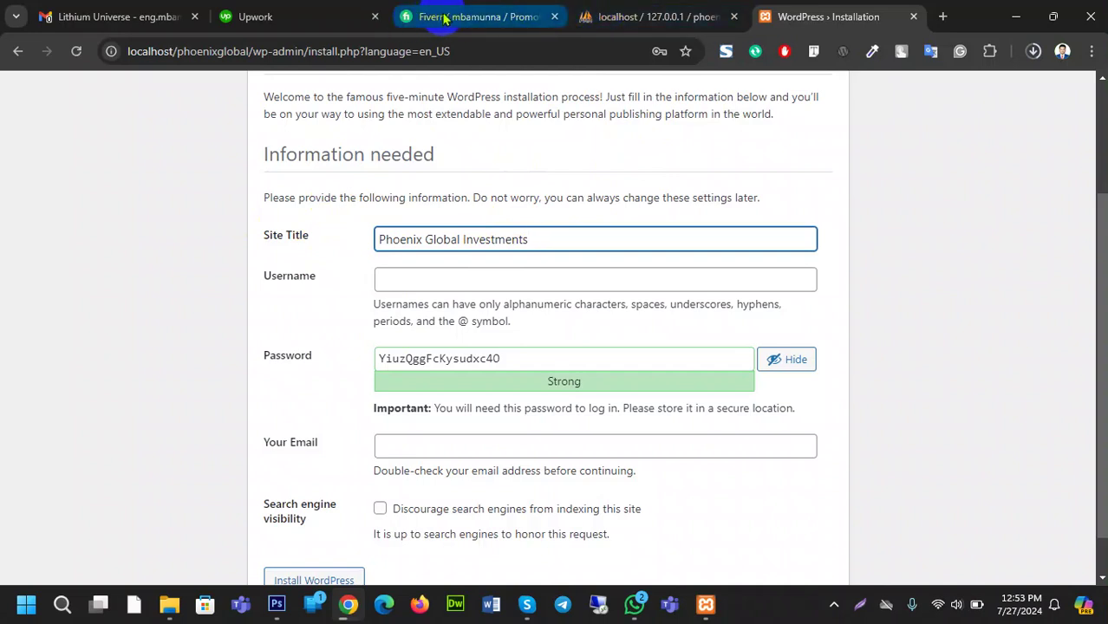
pyautogui.moveTo(425, 17)
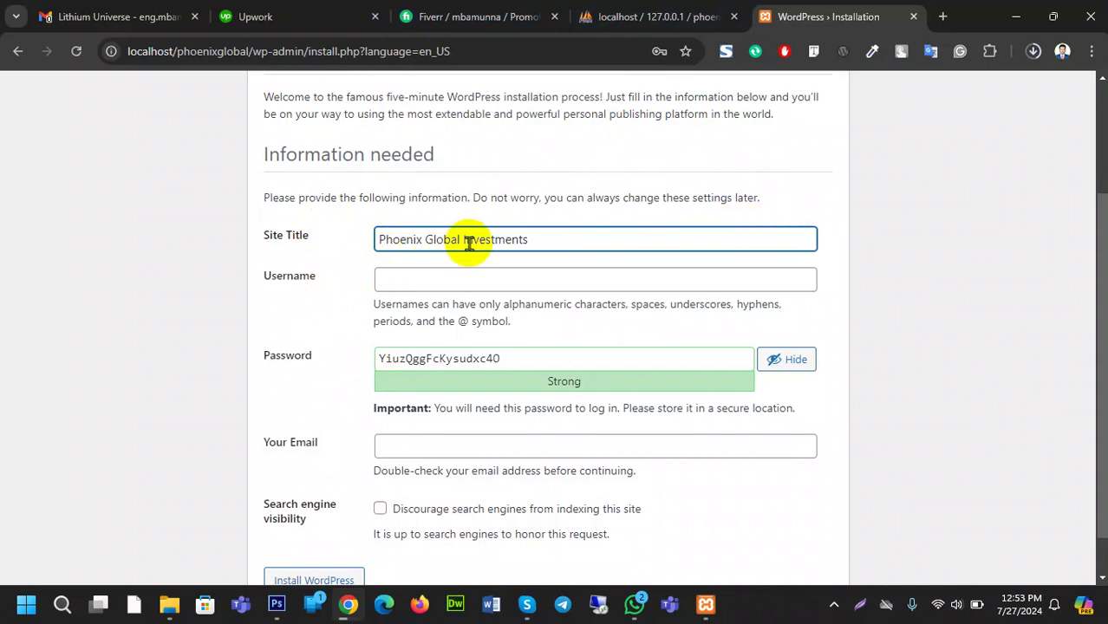
pyautogui.click(413, 286)
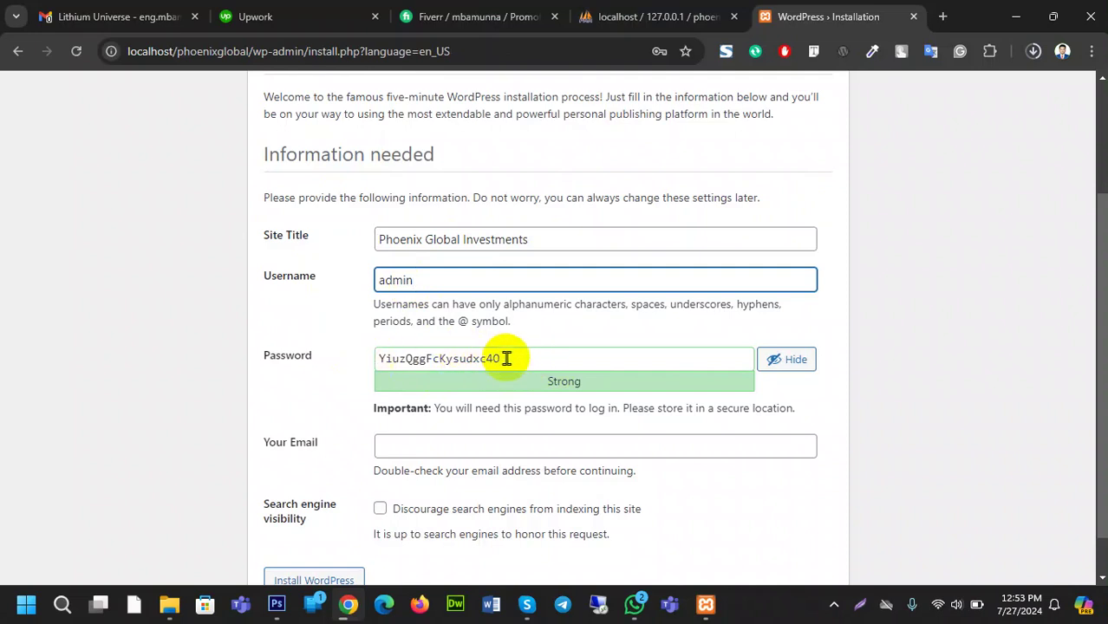
# Replace the suggested admin password with a custom typed password.
pyautogui.moveTo(506, 359); pyautogui.dragTo(366, 358)
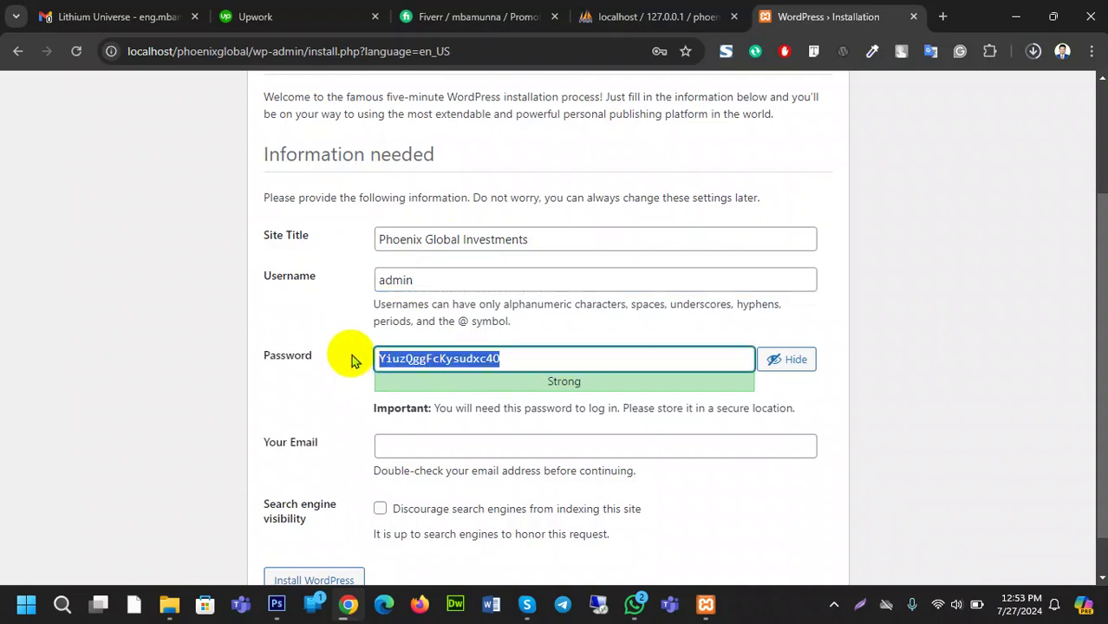
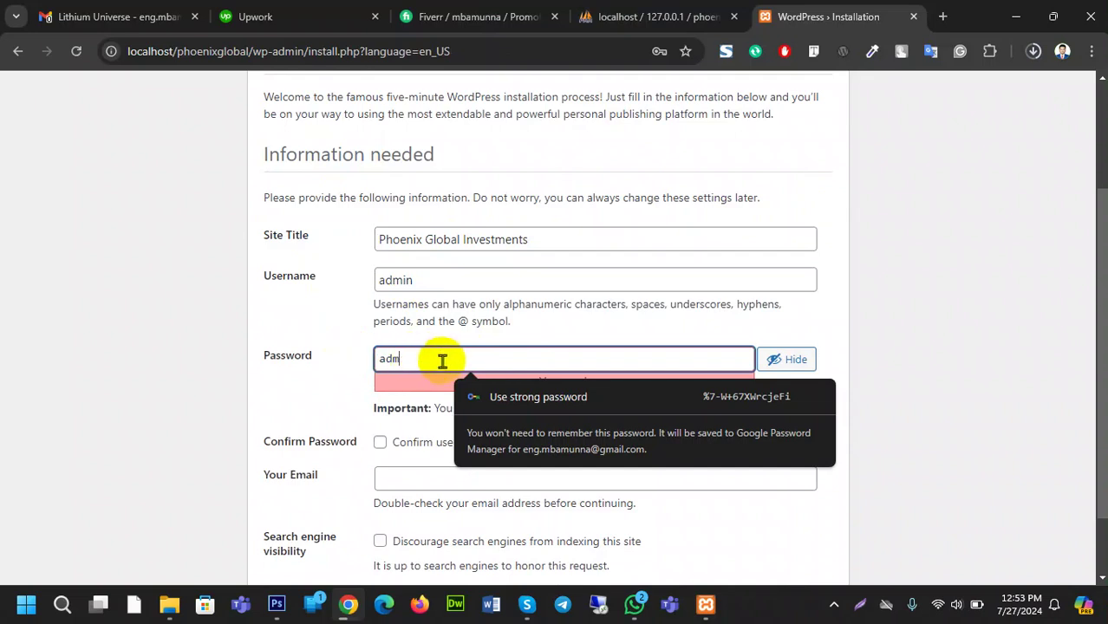
pyautogui.hotkey('ctrl', 'z')
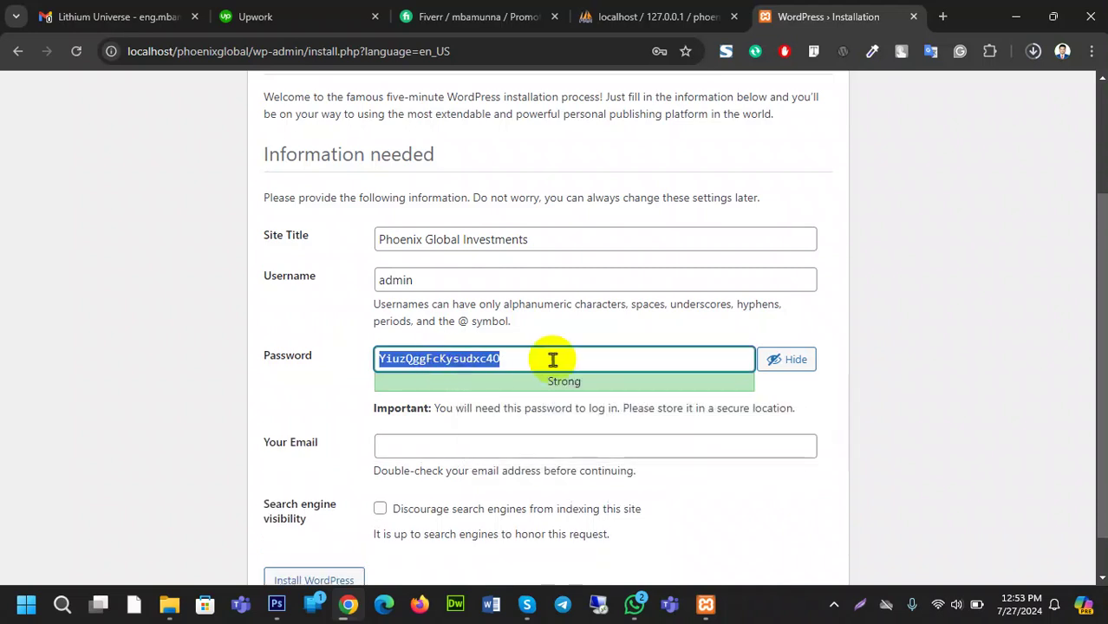
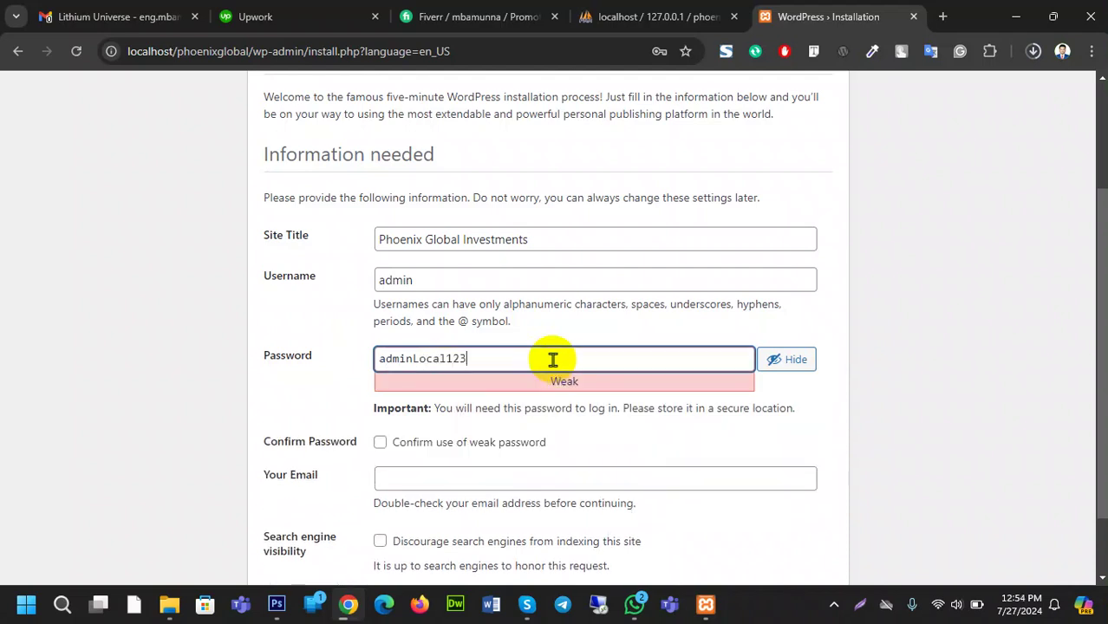
pyautogui.moveTo(552, 359); pyautogui.dragTo(395, 356)
pyautogui.click(500, 356)
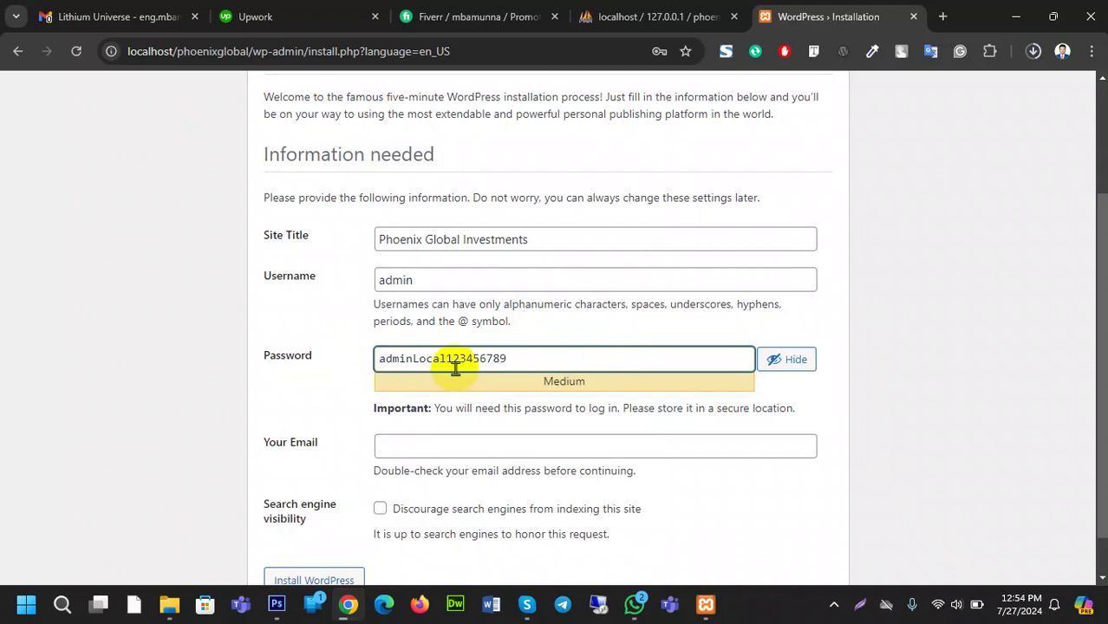
# Refine the custom password, adding an @ and capitalising its first letter, keeping it Strong.
pyautogui.moveTo(414, 359); pyautogui.dragTo(440, 360)
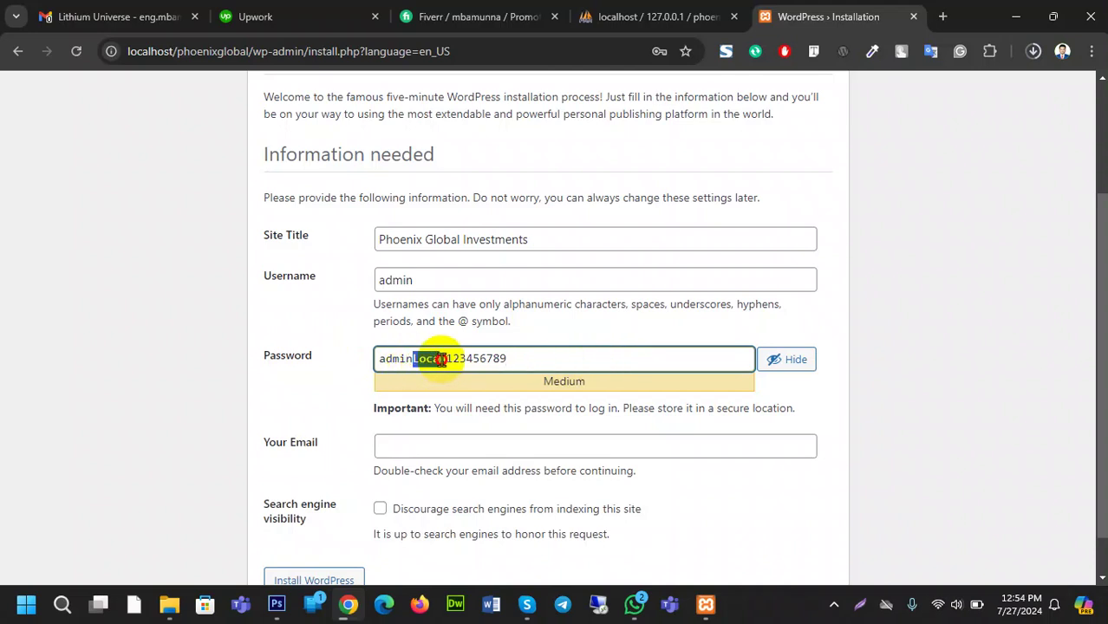
pyautogui.press('BackSpace')
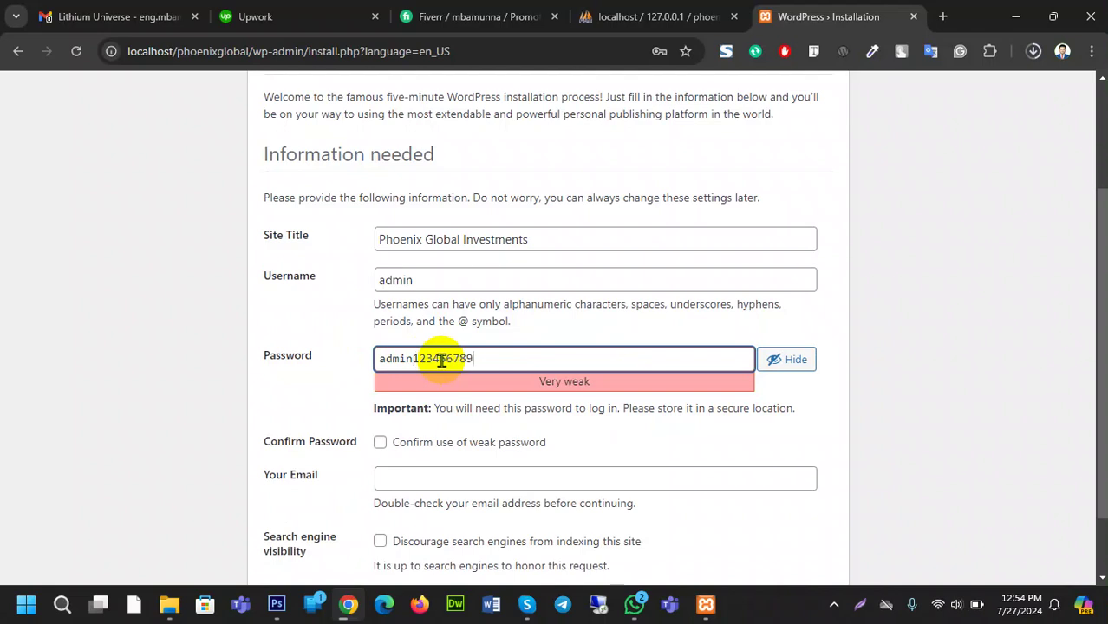
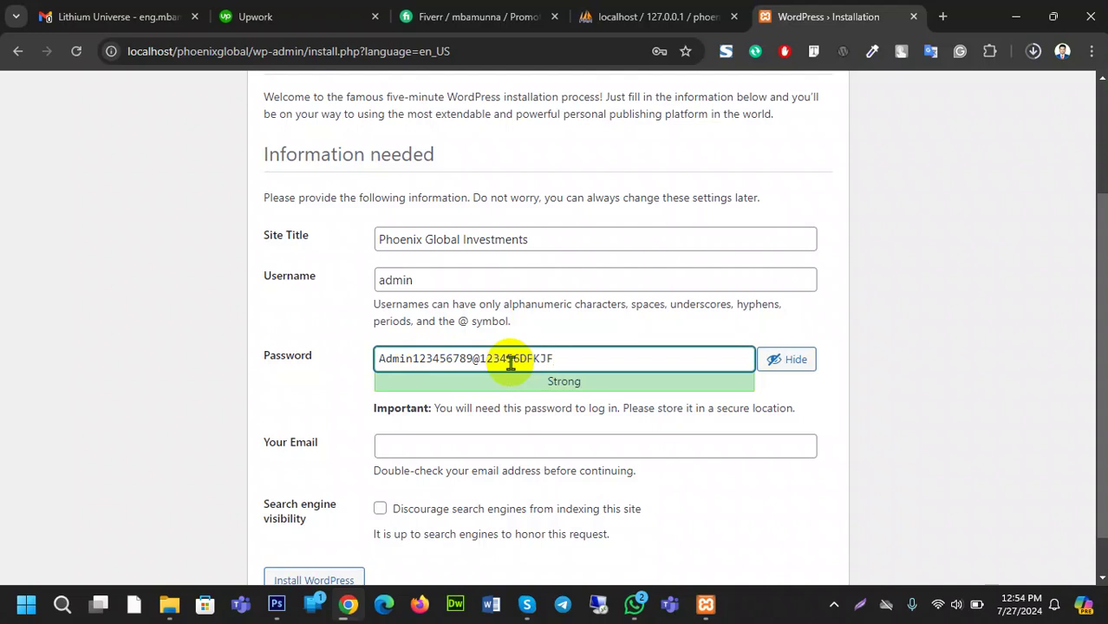
pyautogui.doubleClick(511, 361)
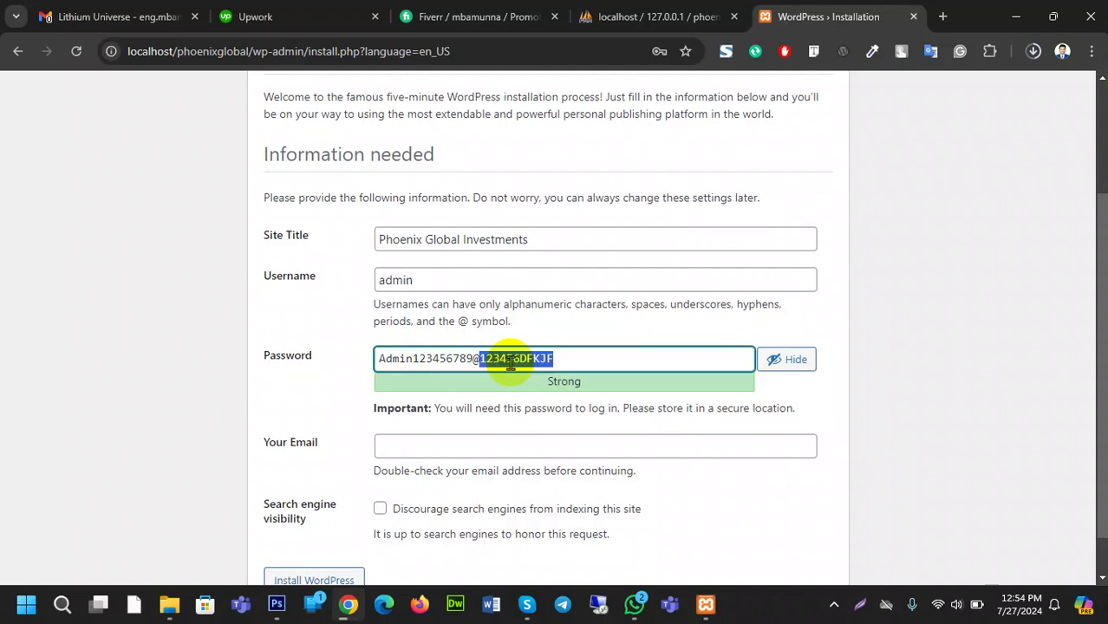
pyautogui.press('BackSpace')
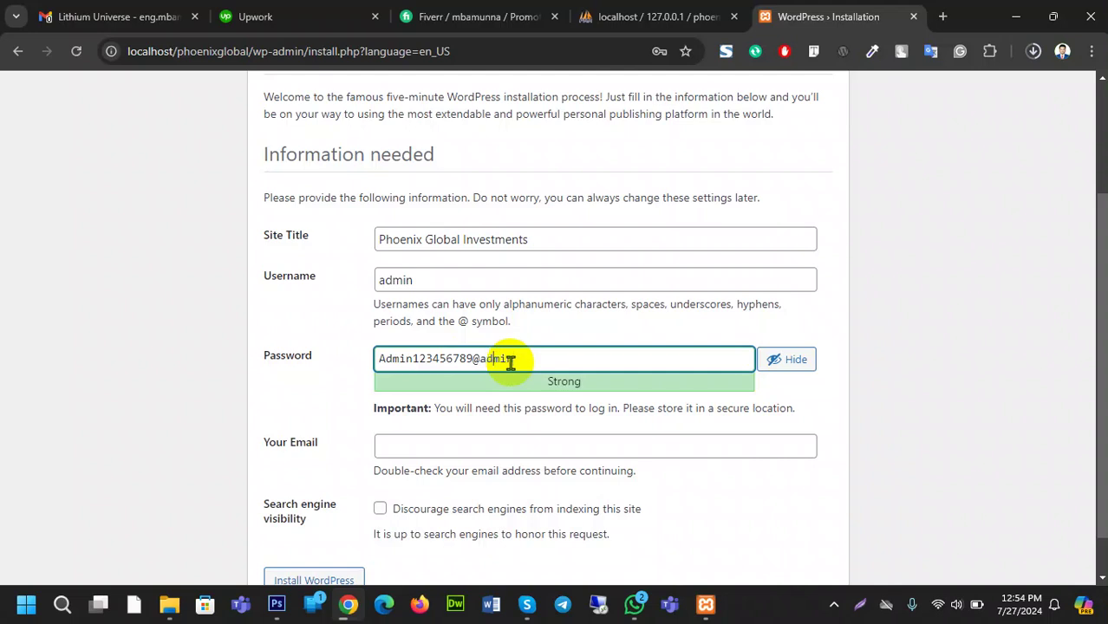
pyautogui.click(379, 359)
pyautogui.press('Delete')
pyautogui.write('A')
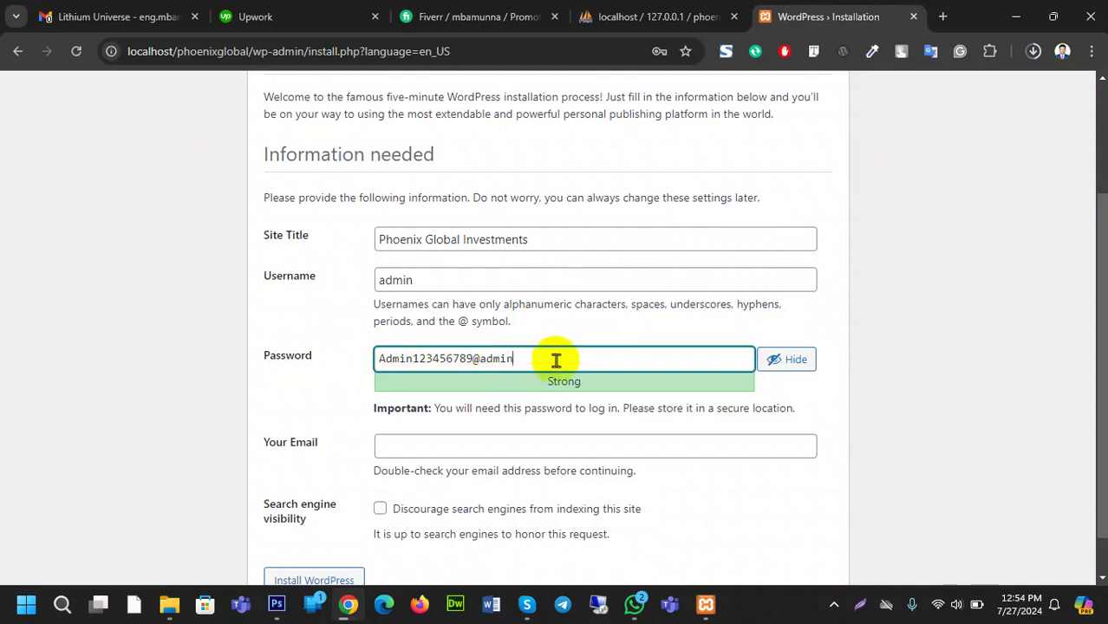
pyautogui.moveTo(519, 359); pyautogui.dragTo(359, 359)
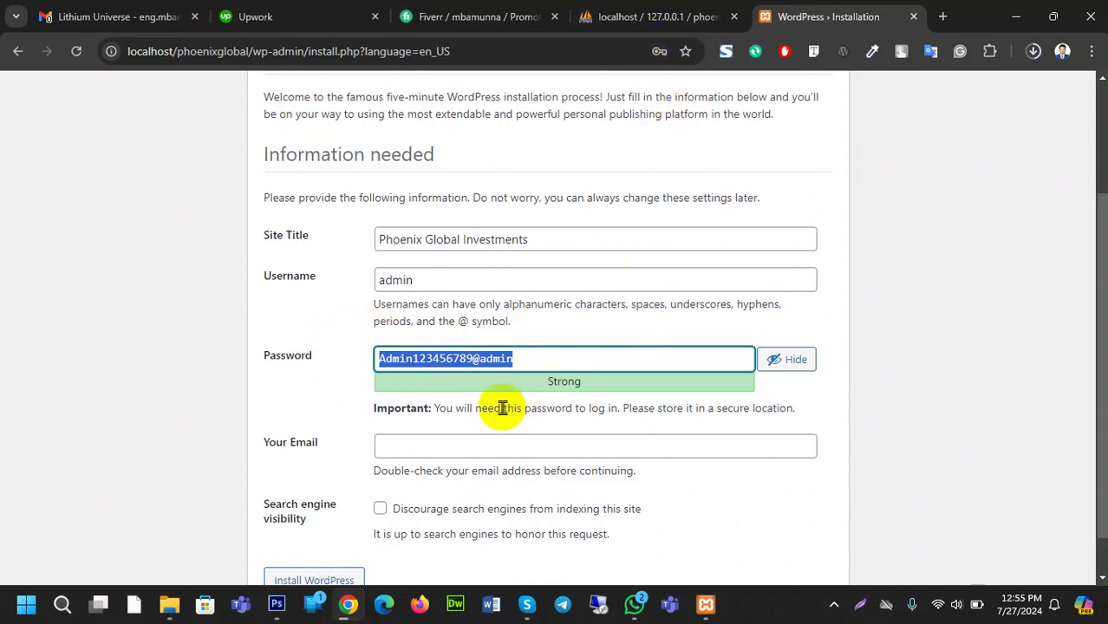
# Enter the administrator's e-mail address, install WordPress, and close an unrelated tab.
pyautogui.click(435, 445)
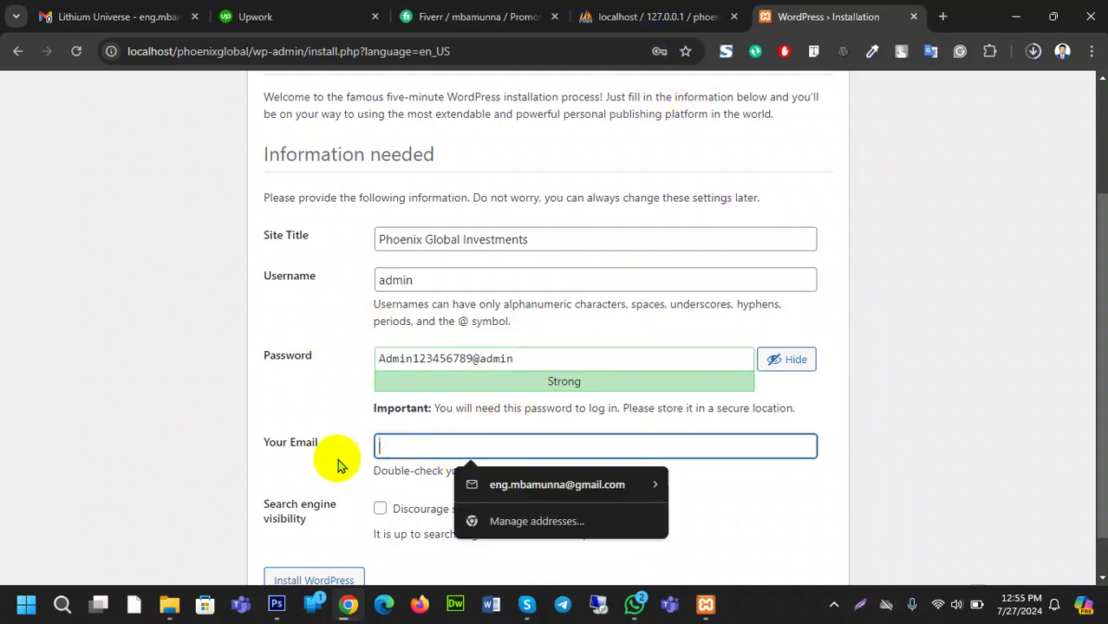
pyautogui.scroll(-1, 337, 460)
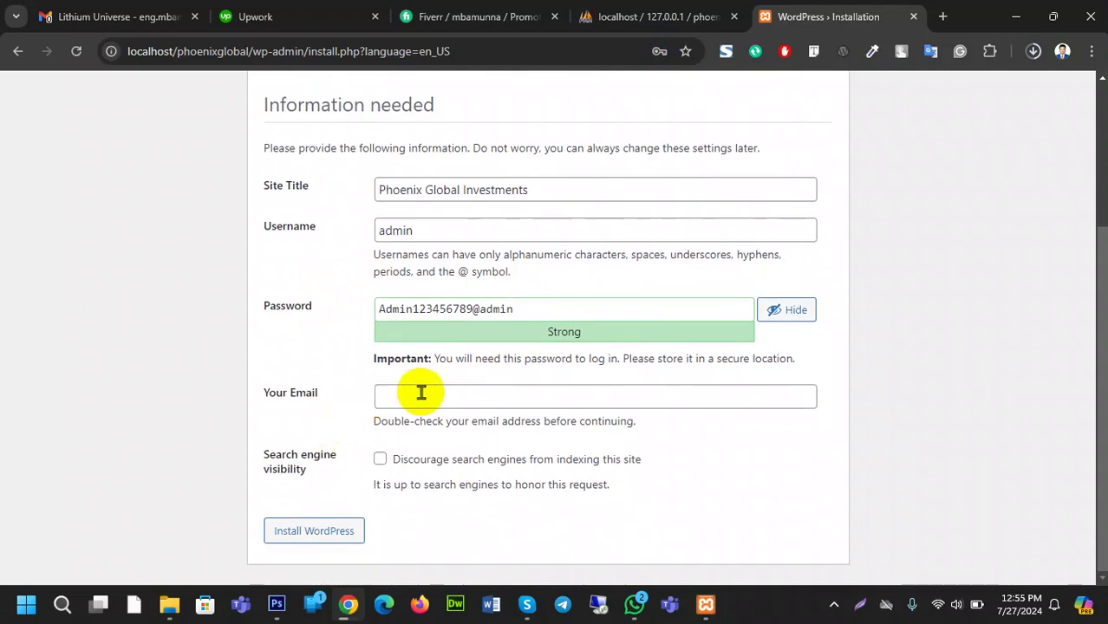
pyautogui.click(420, 393)
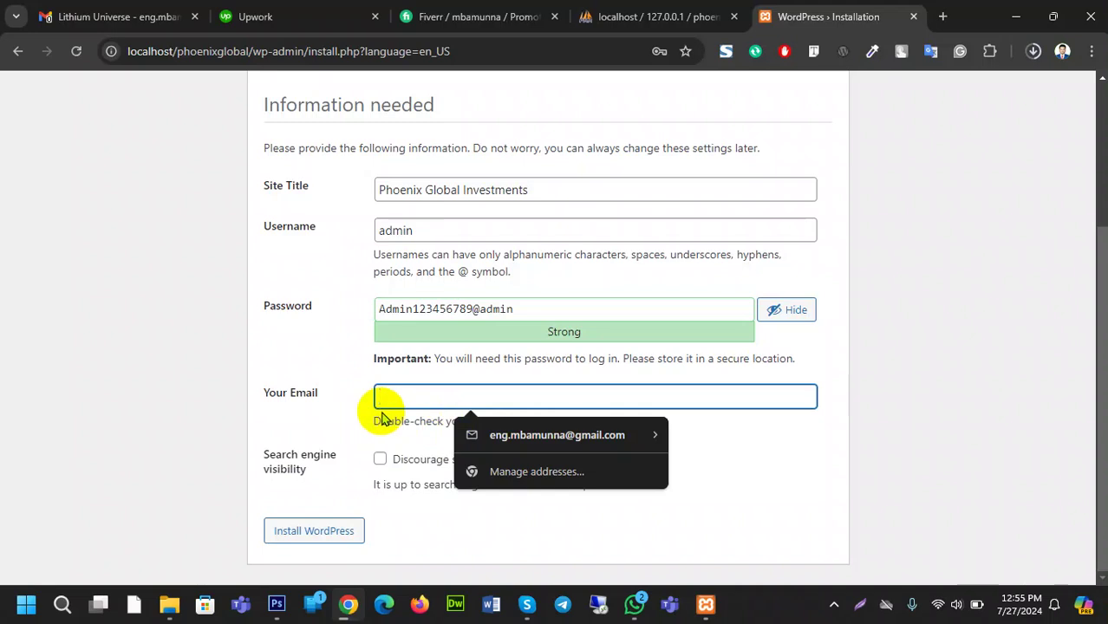
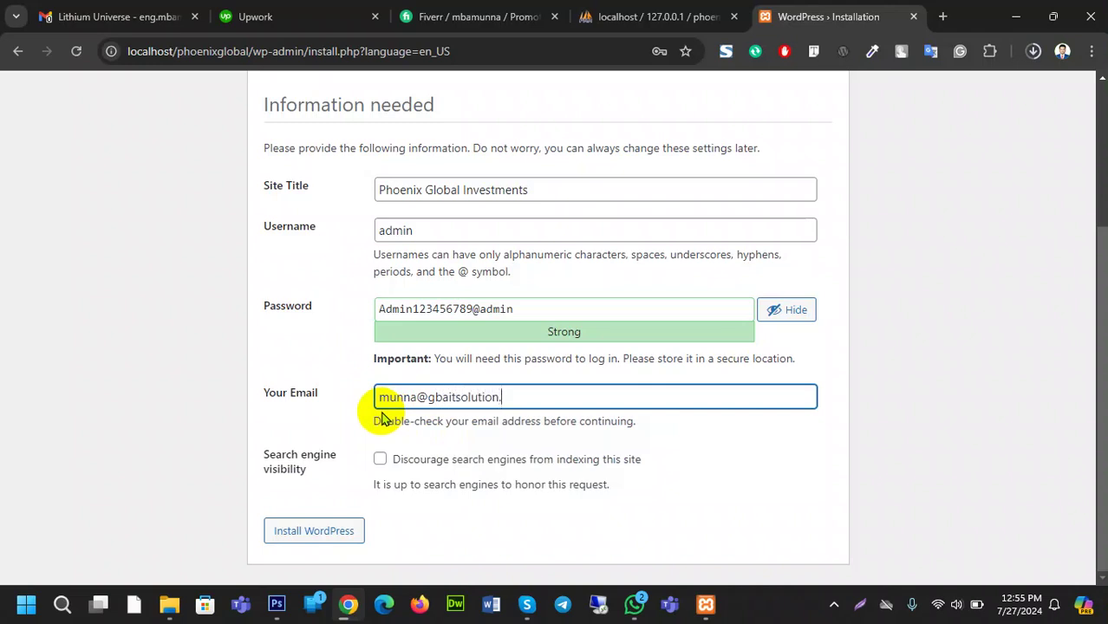
pyautogui.click(334, 533)
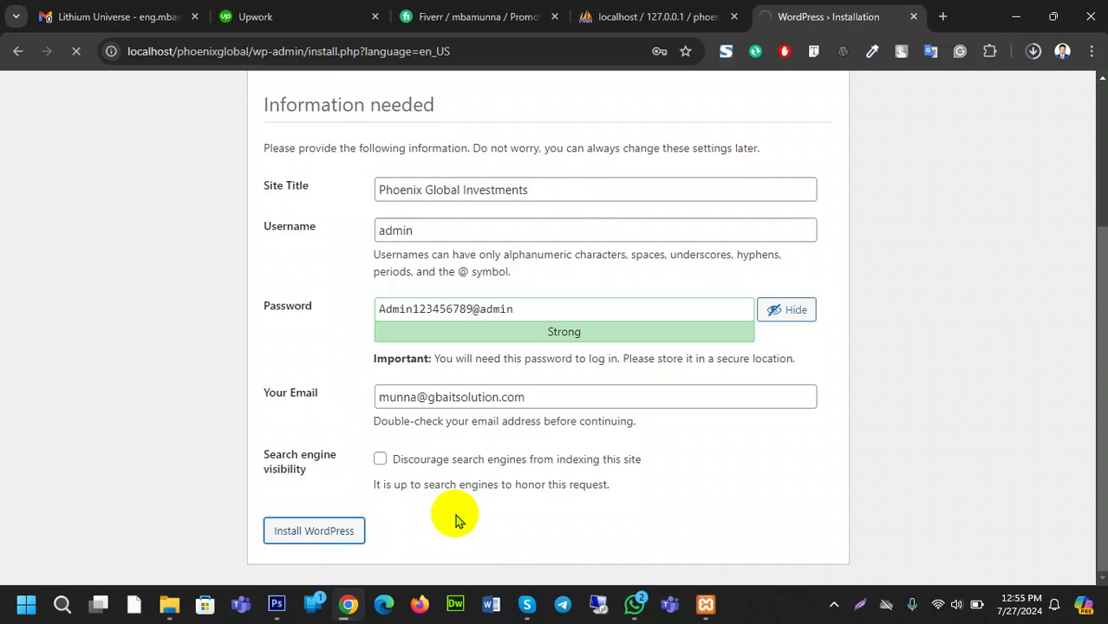
pyautogui.click(197, 17)
# Close the two unrelated browser tabs and save the new login in Chrome.
pyautogui.click(194, 17)
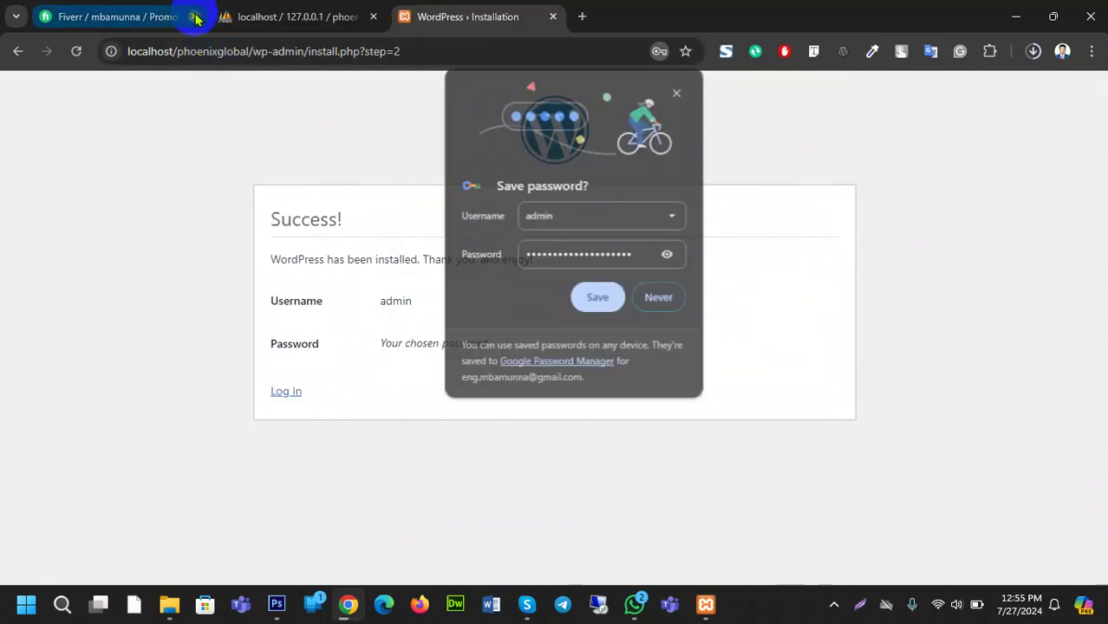
pyautogui.click(194, 16)
pyautogui.click(598, 300)
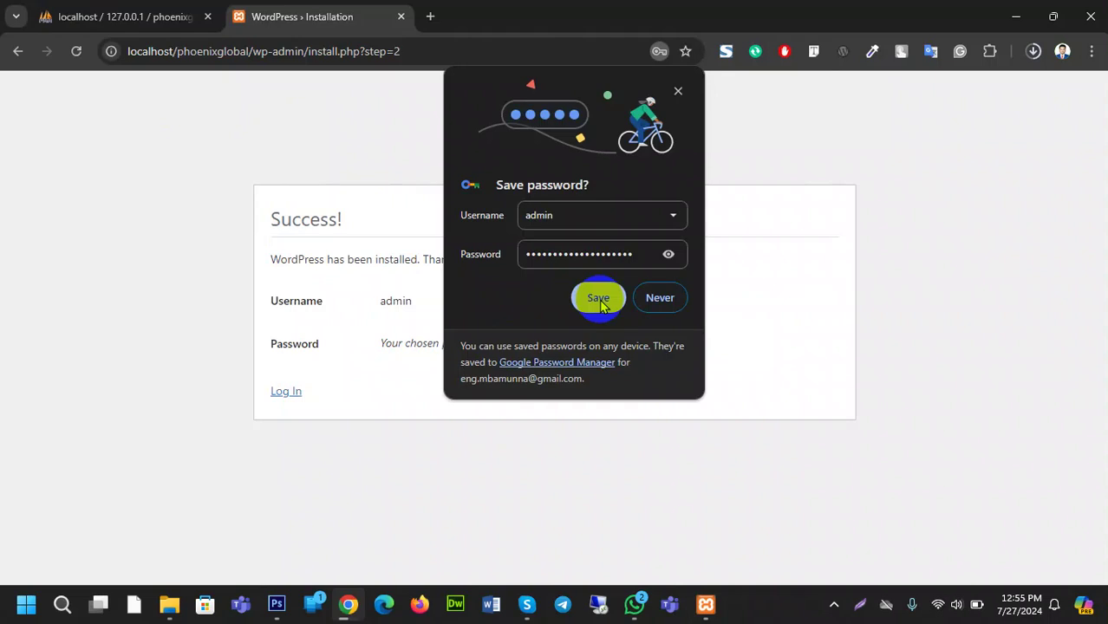
# Sign in to the site as admin using the saved credentials.
pyautogui.click(295, 393)
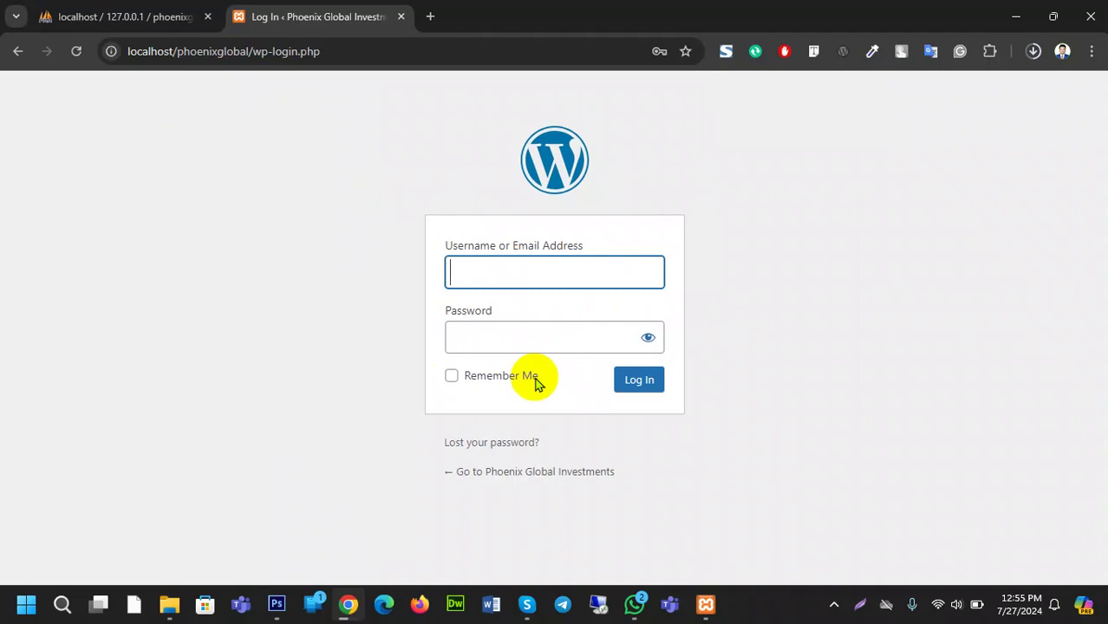
pyautogui.click(525, 282)
pyautogui.click(594, 322)
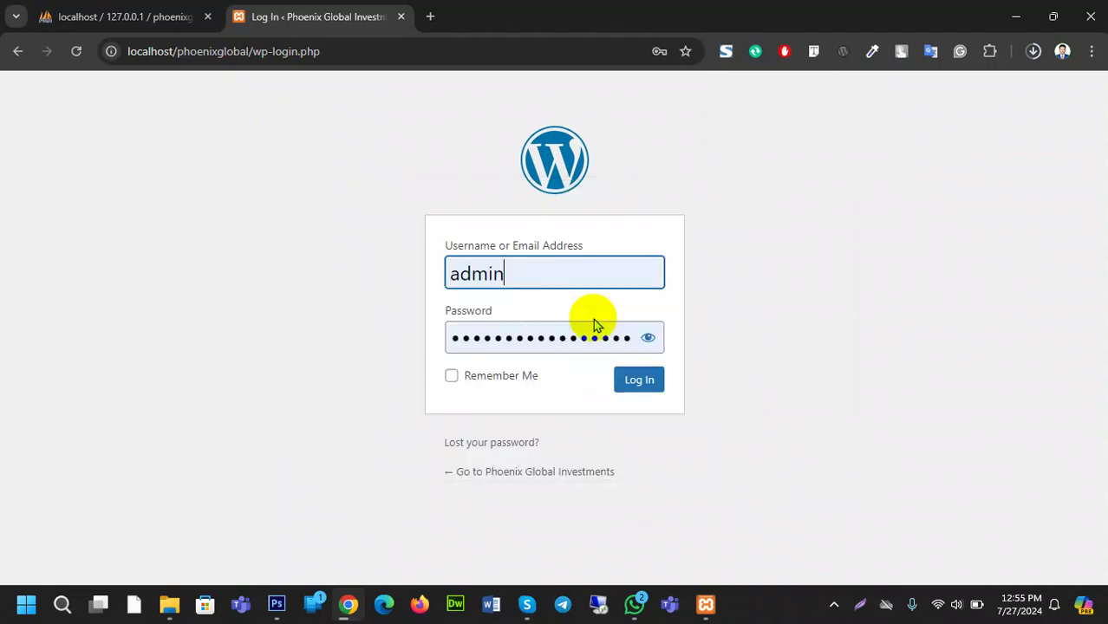
pyautogui.click(639, 381)
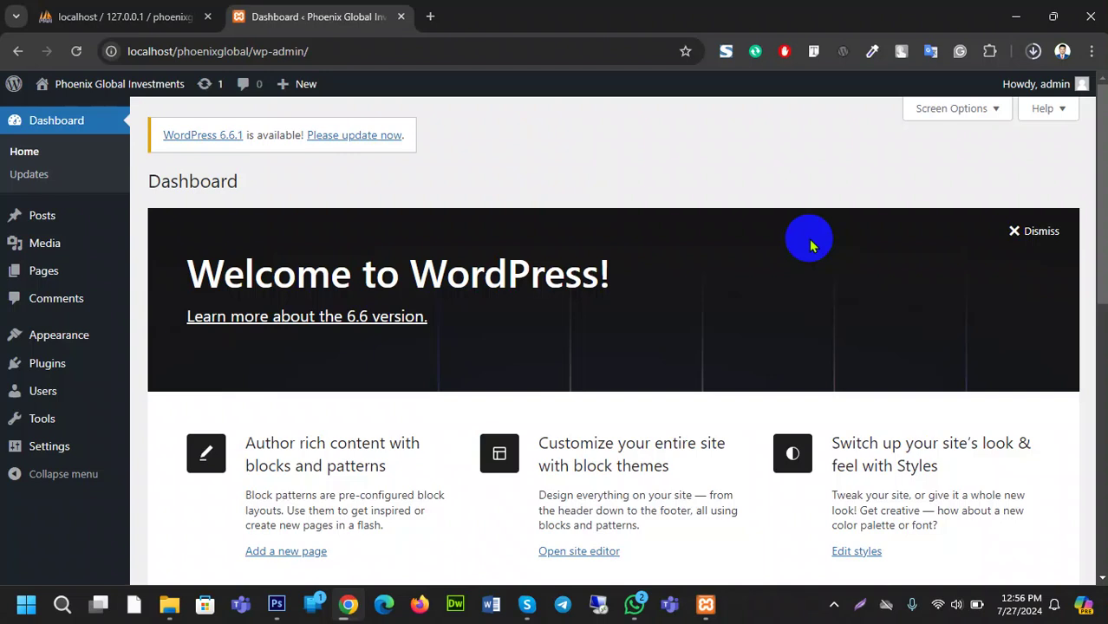
# Dismiss the Welcome panel and review the three installed themes, Twenty Twenty-Four active.
pyautogui.click(1037, 232)
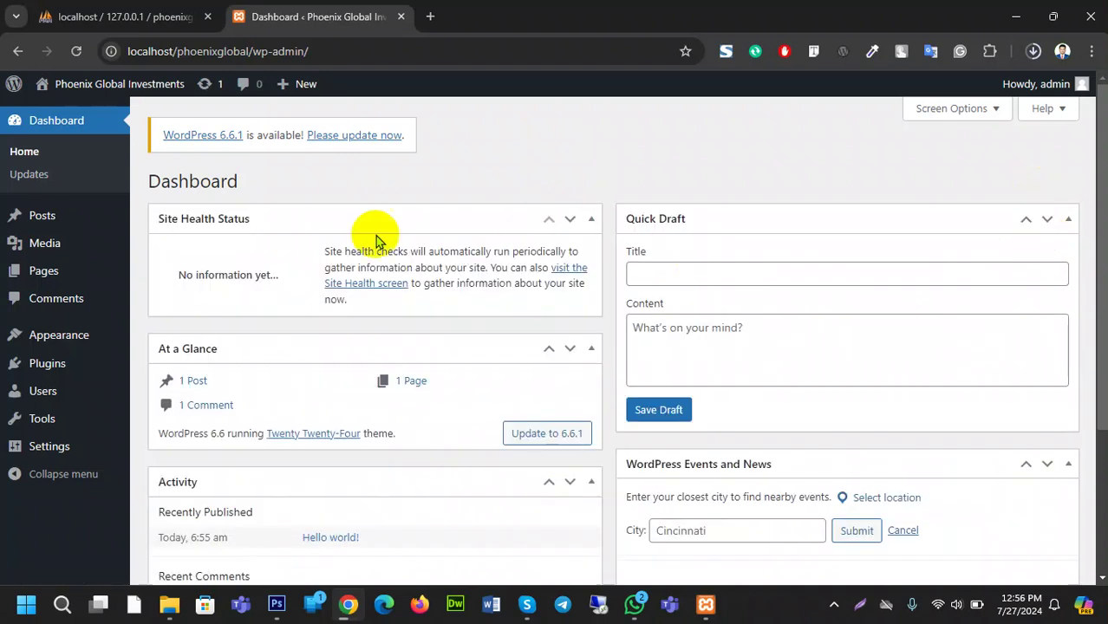
pyautogui.moveTo(132, 386)
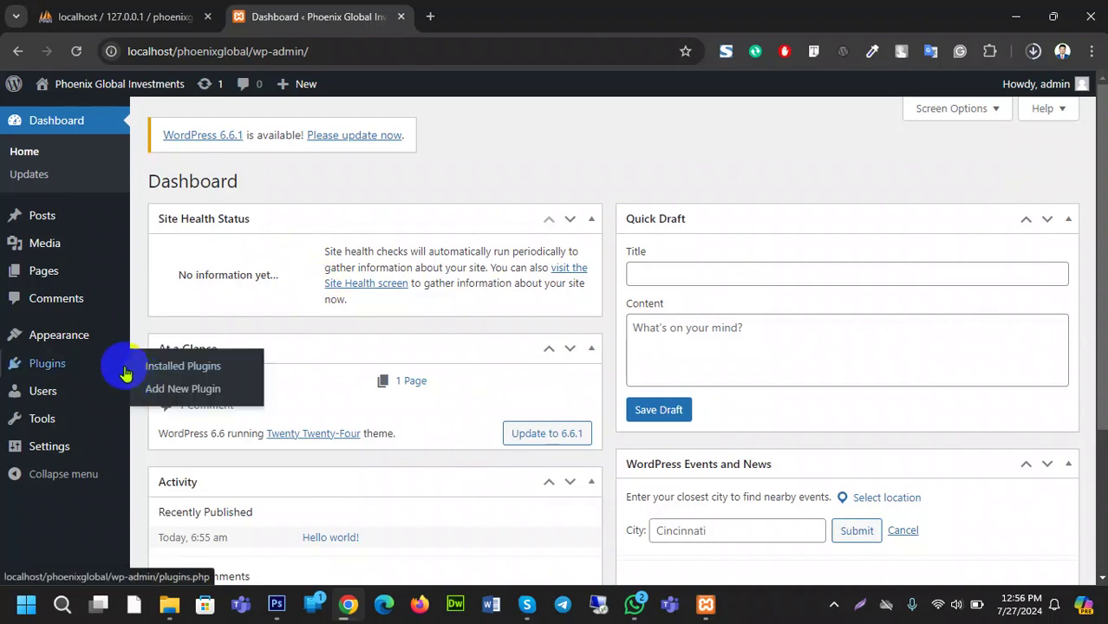
pyautogui.moveTo(80, 349)
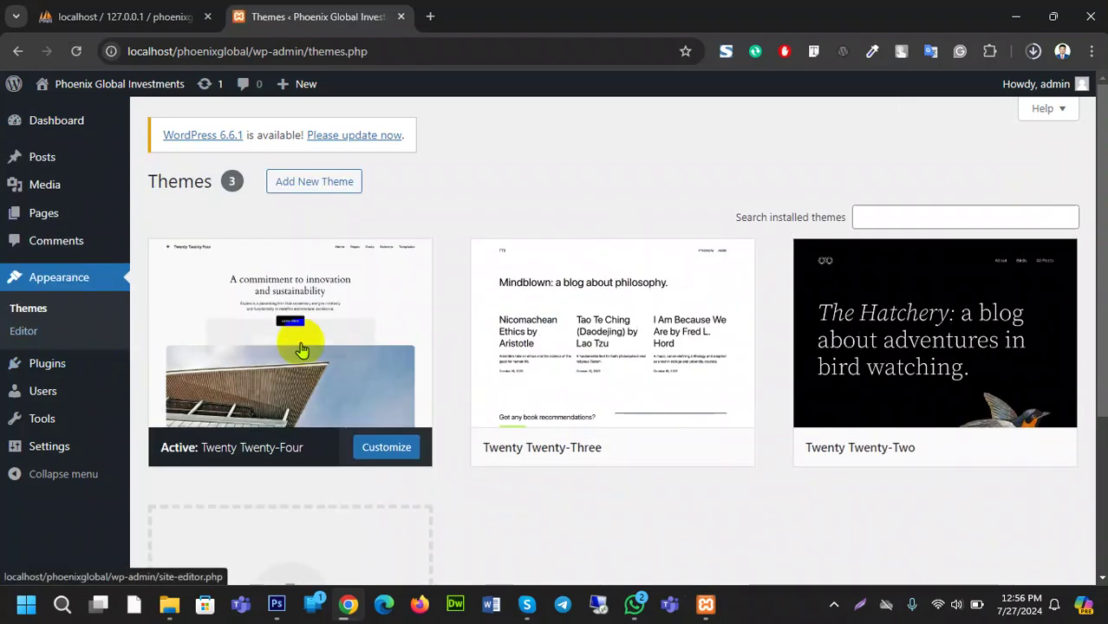
pyautogui.moveTo(743, 391)
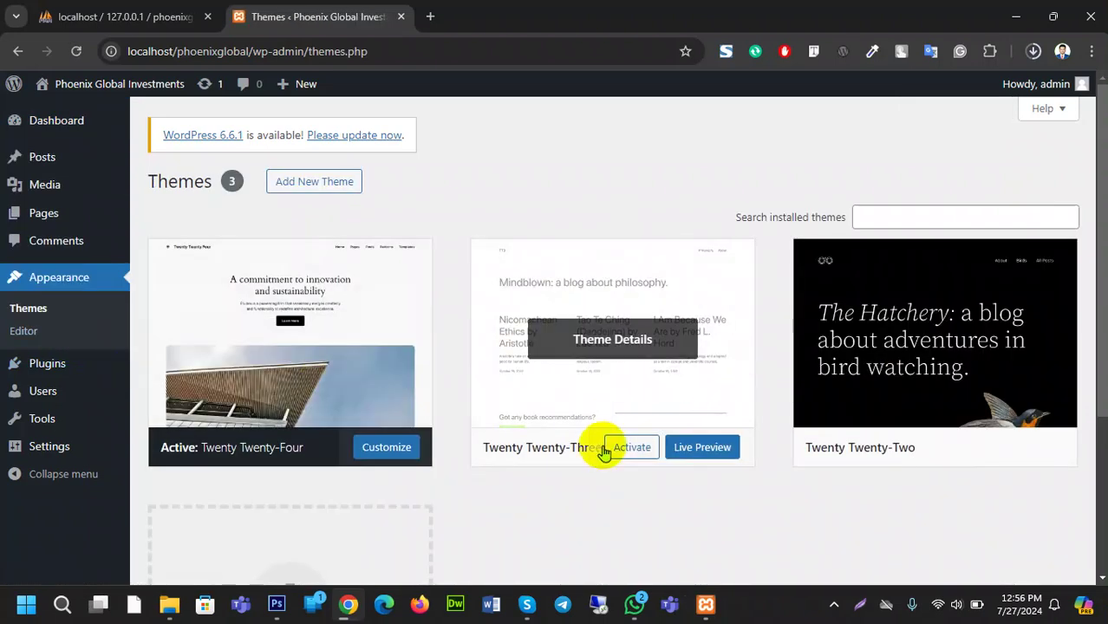
pyautogui.scroll(-1, 464, 481)
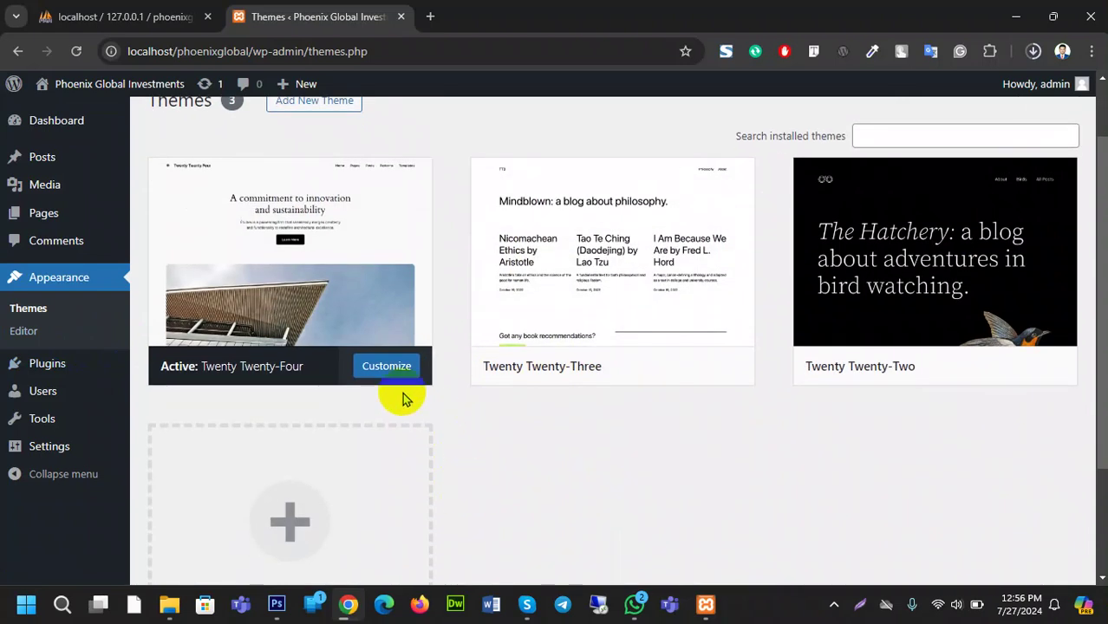
pyautogui.scroll(1, 546, 451)
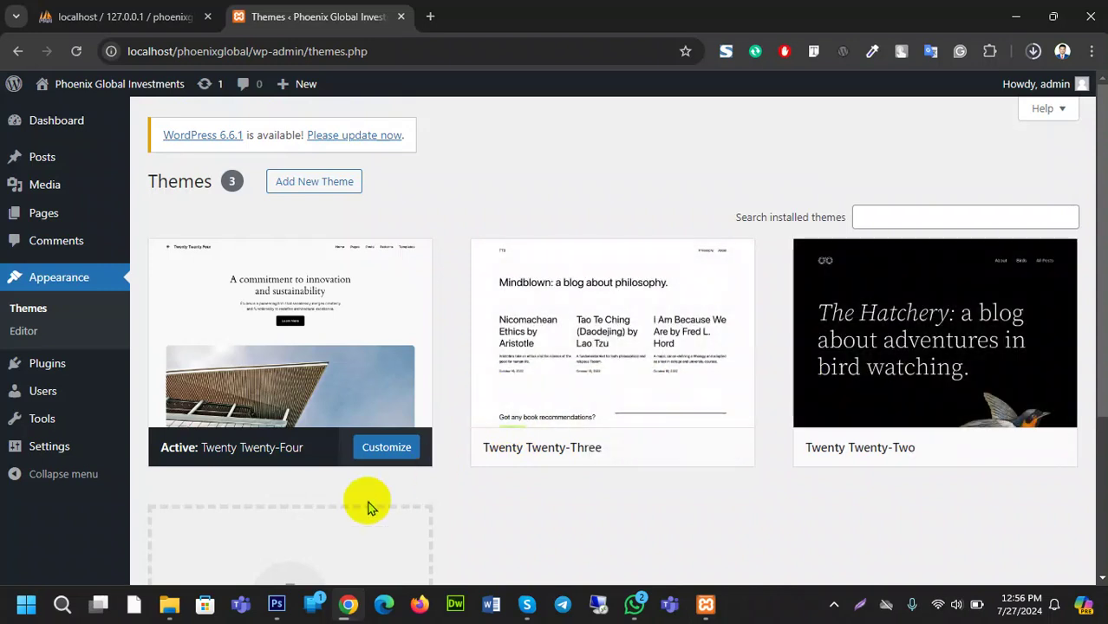
pyautogui.click(169, 604)
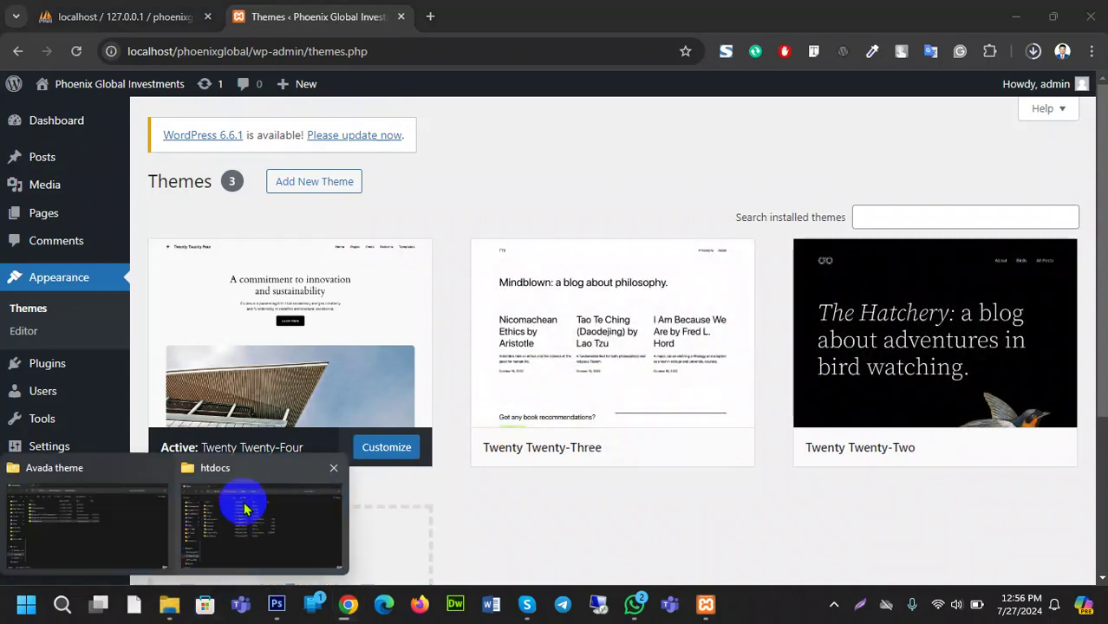
# Delete twentytwentythree and twentytwentytwo from phoenixglobal\wp-content\themes.
pyautogui.click(156, 463)
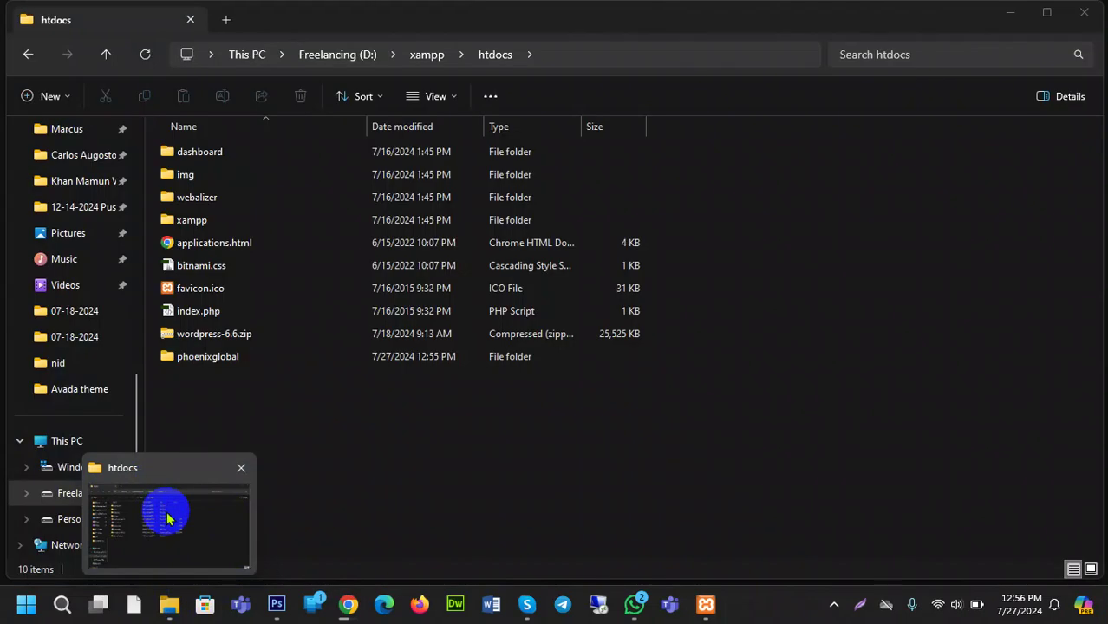
pyautogui.click(169, 519)
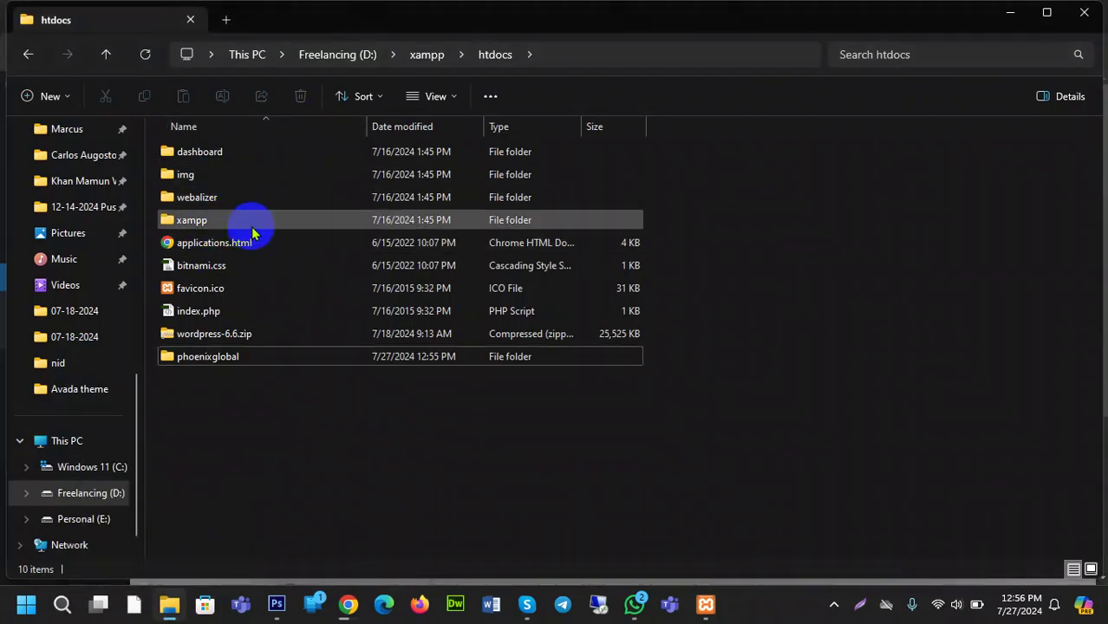
pyautogui.doubleClick(247, 363)
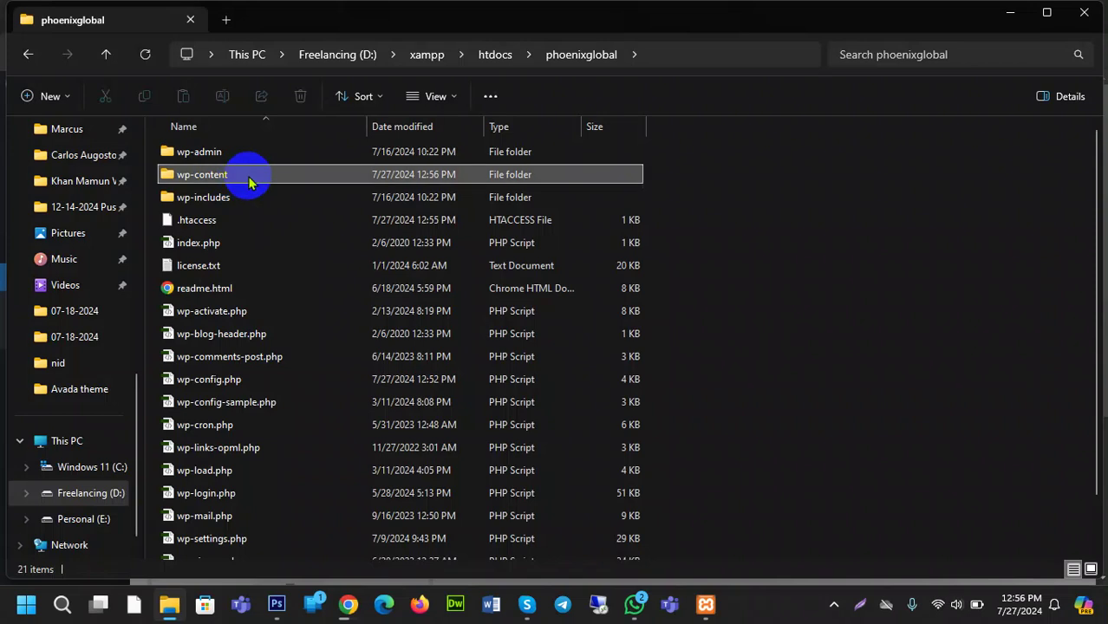
pyautogui.doubleClick(243, 178)
pyautogui.doubleClick(250, 178)
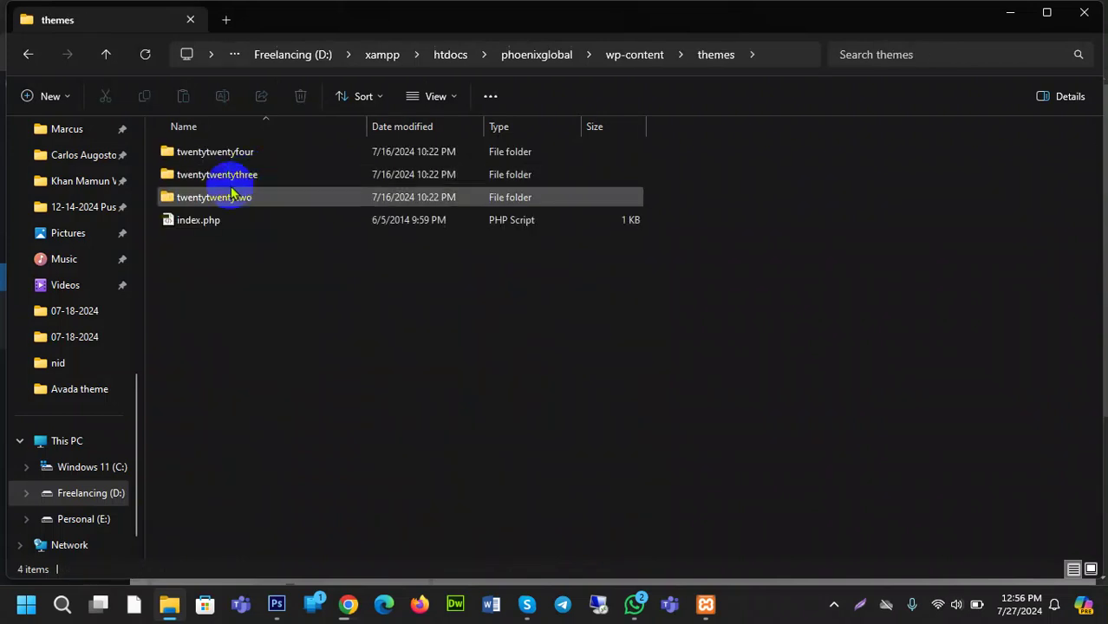
pyautogui.click(288, 182)
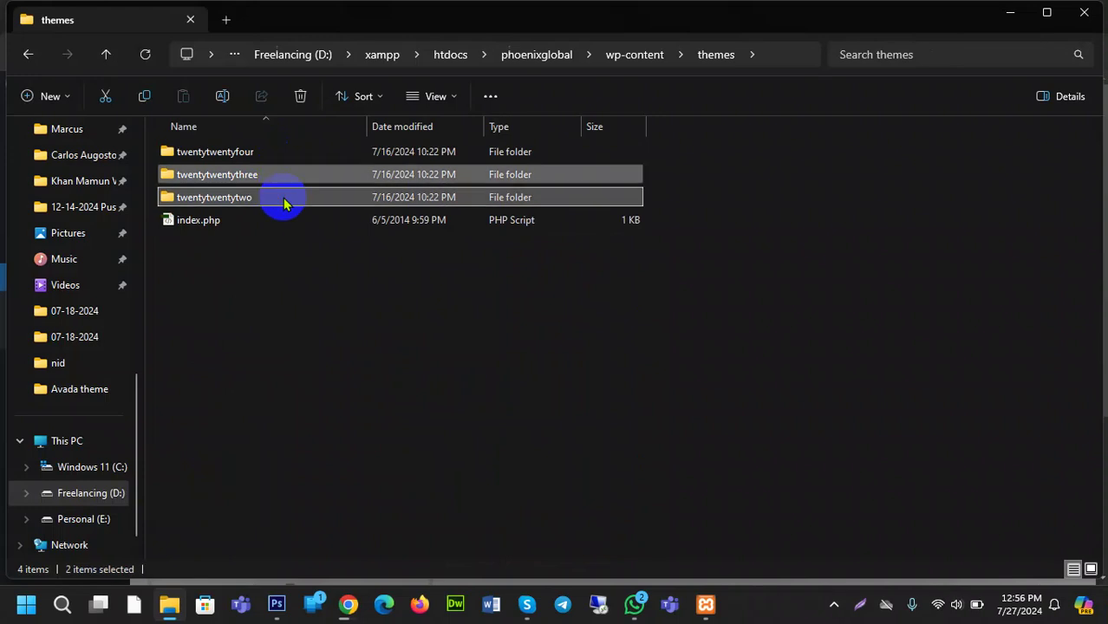
pyautogui.press('Delete')
pyautogui.click(347, 607)
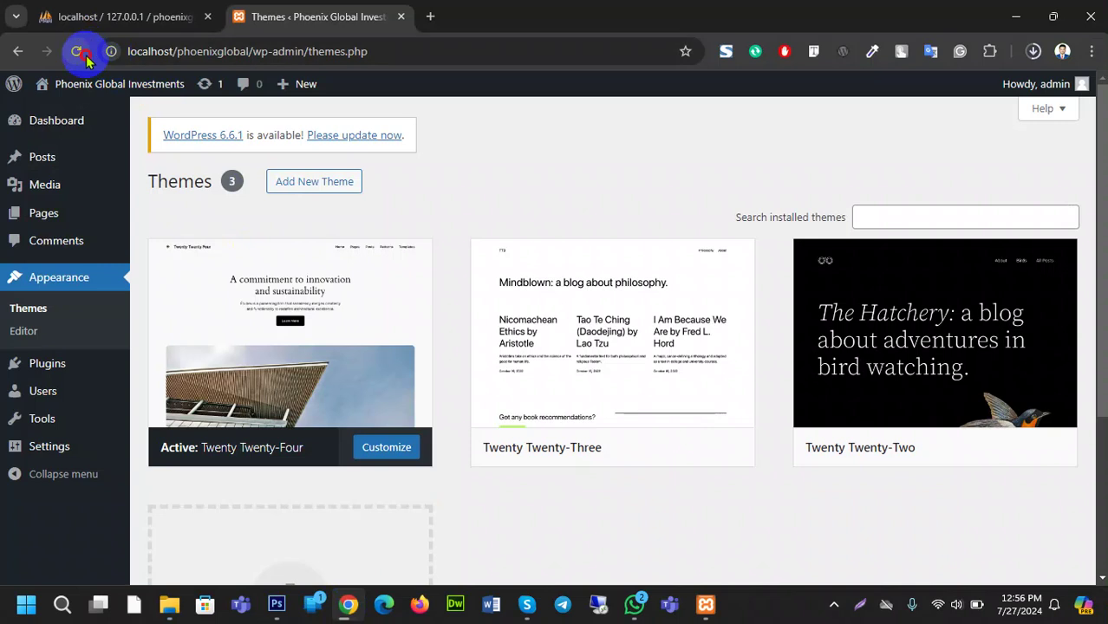
# Reload the Themes page and confirm only Twenty Twenty-Four remains.
pyautogui.click(76, 51)
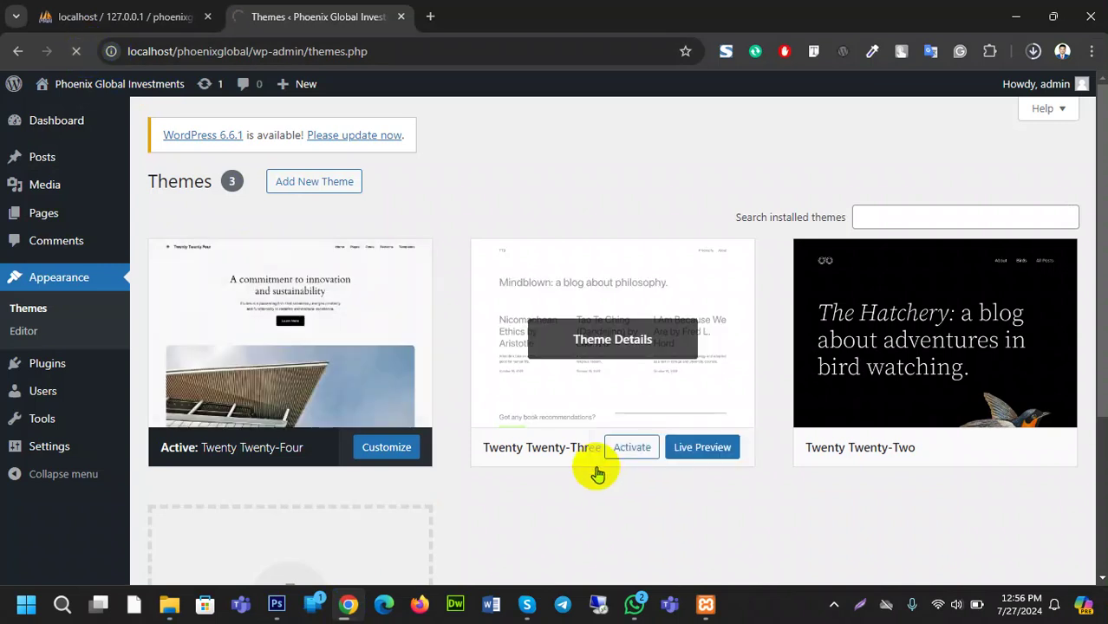
pyautogui.scroll(-2, 486, 364)
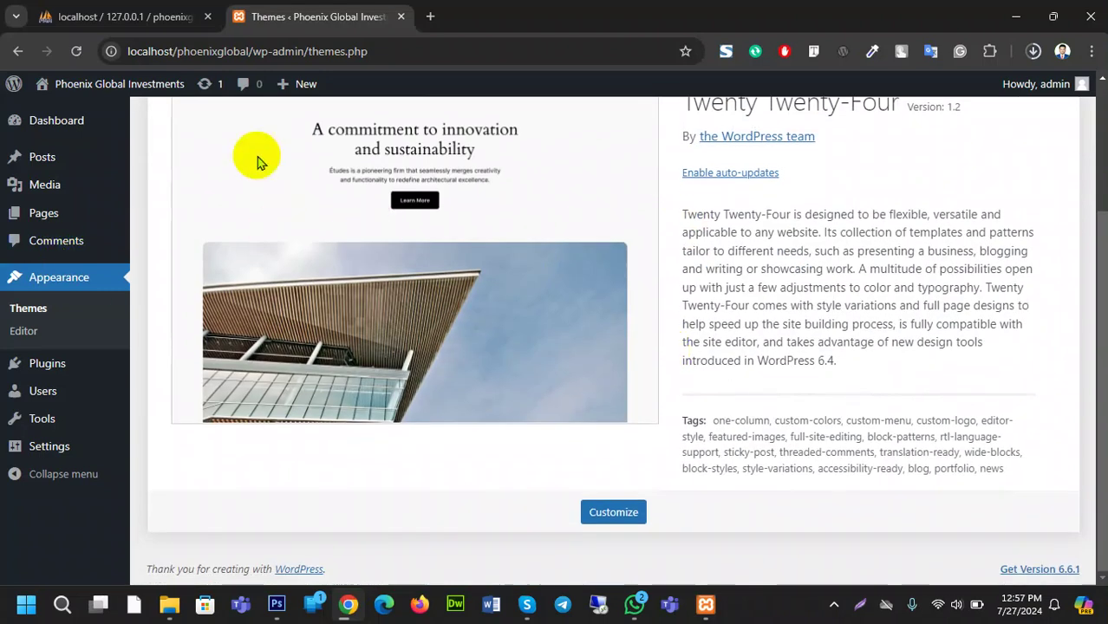
pyautogui.scroll(2, 257, 162)
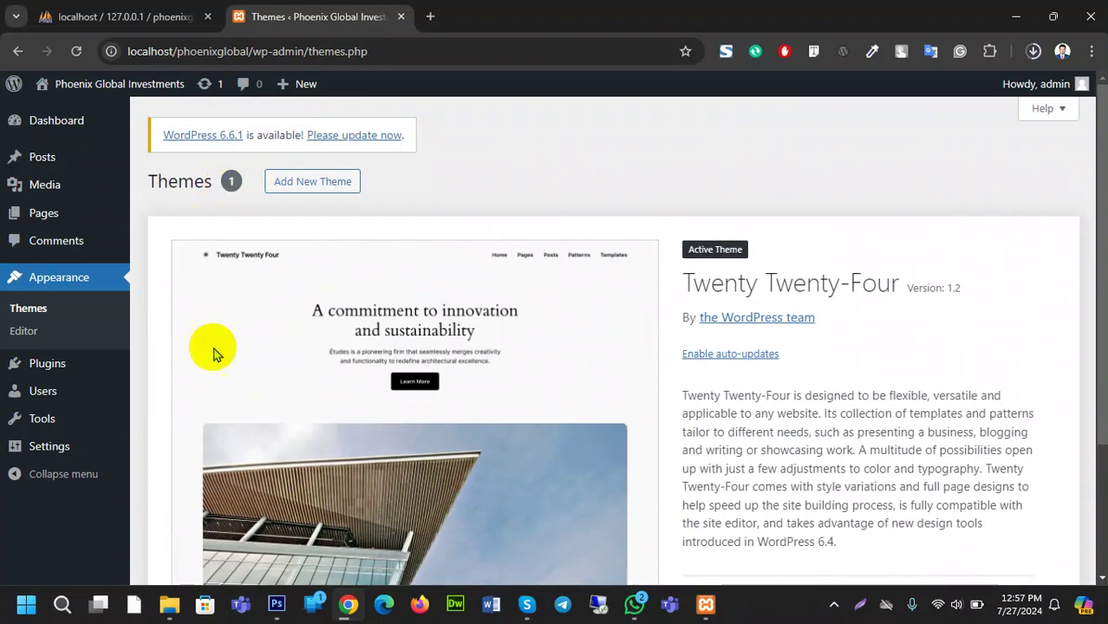
pyautogui.click(169, 607)
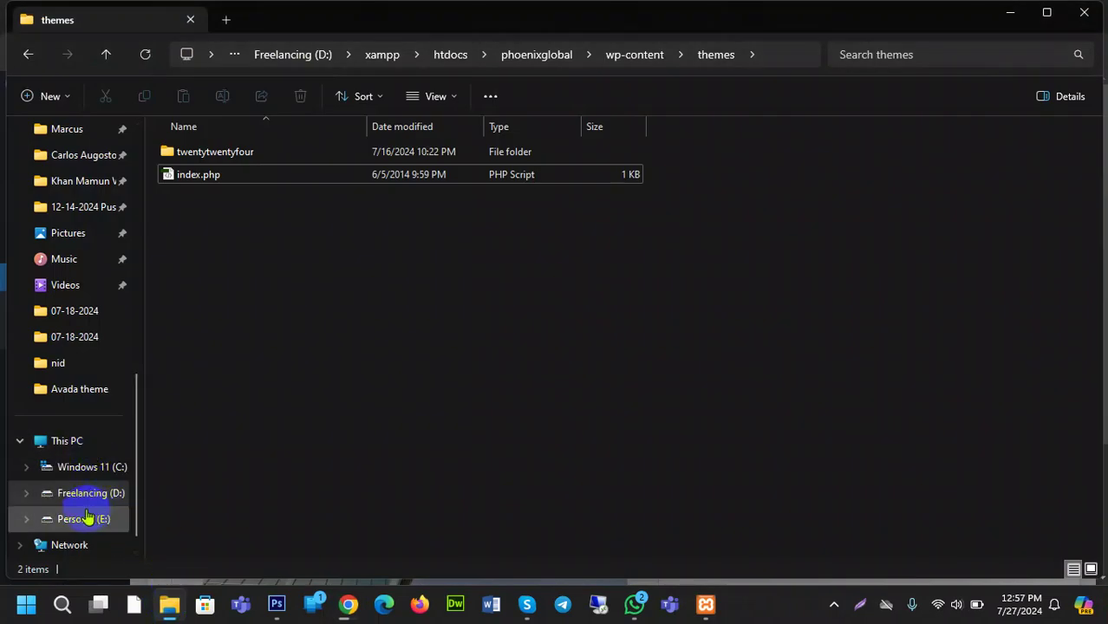
# Open a new File Explorer window at the Avada theme folder on the Freelancing (D:) drive.
pyautogui.rightClick(166, 604)
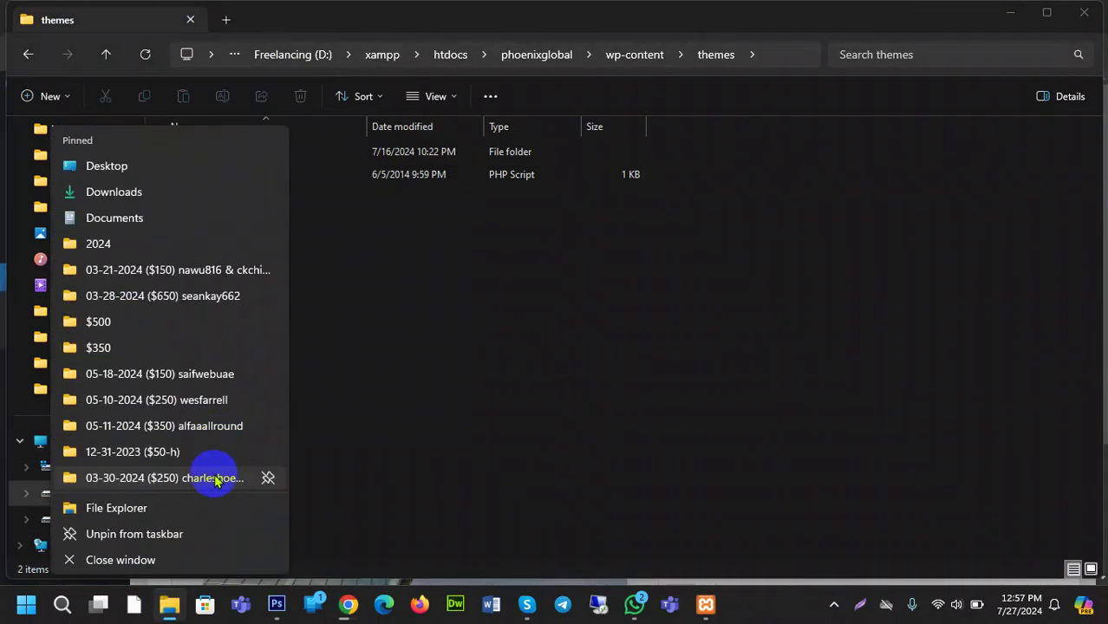
pyautogui.click(188, 507)
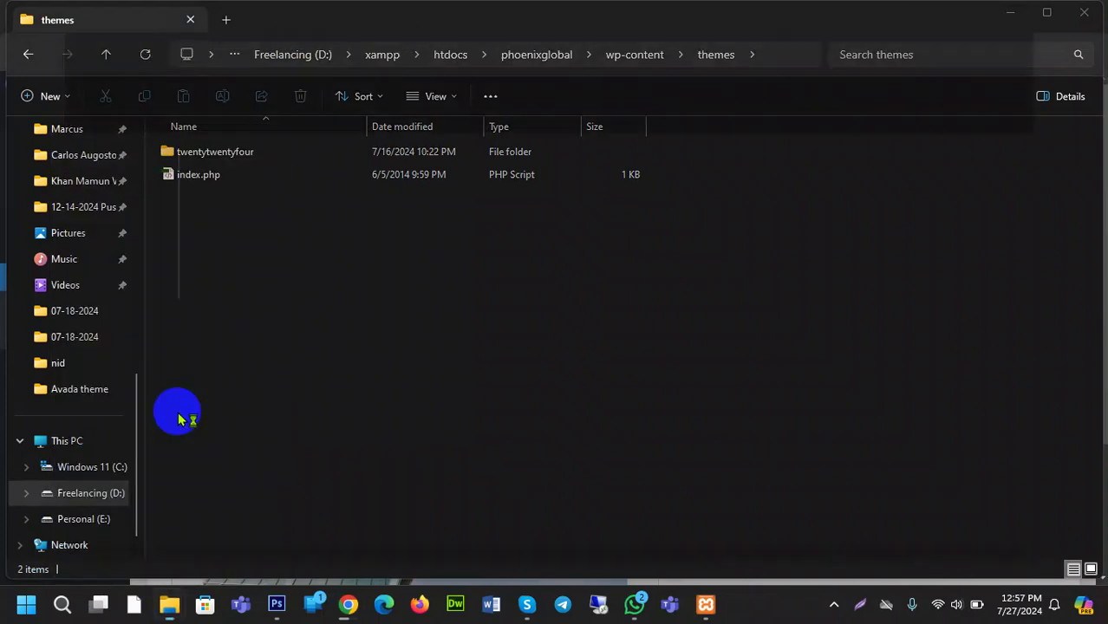
pyautogui.scroll(-4, 99, 460)
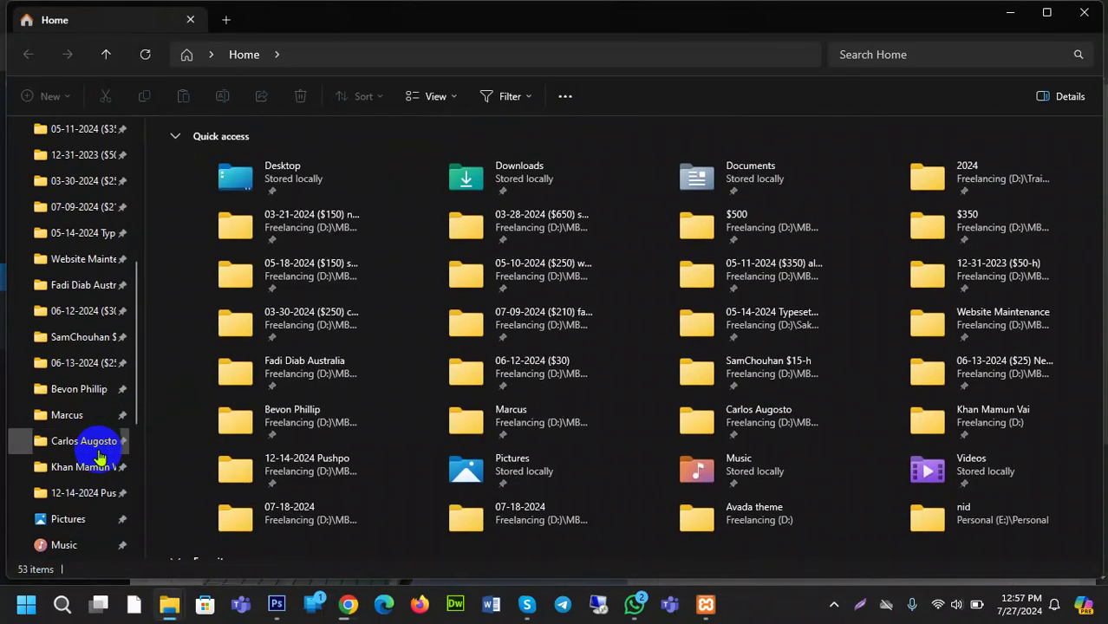
pyautogui.scroll(-4, 97, 479)
pyautogui.click(90, 480)
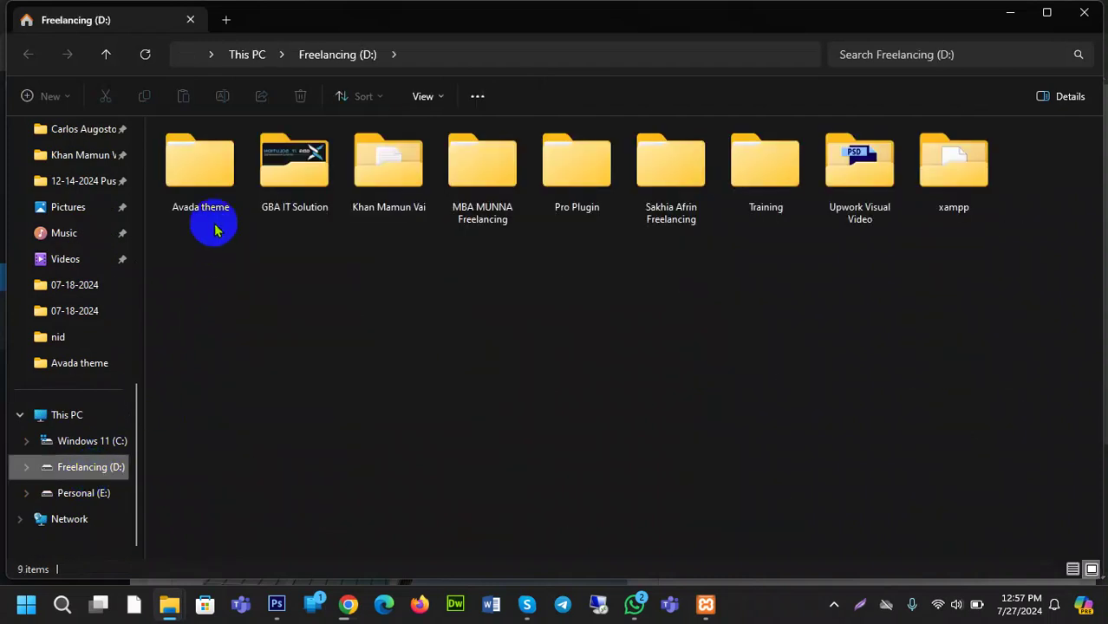
pyautogui.doubleClick(212, 217)
# Locate Avada.zip and Avada-Child-Theme.zip in Avada_Full_Package\Avada Theme.
pyautogui.doubleClick(232, 158)
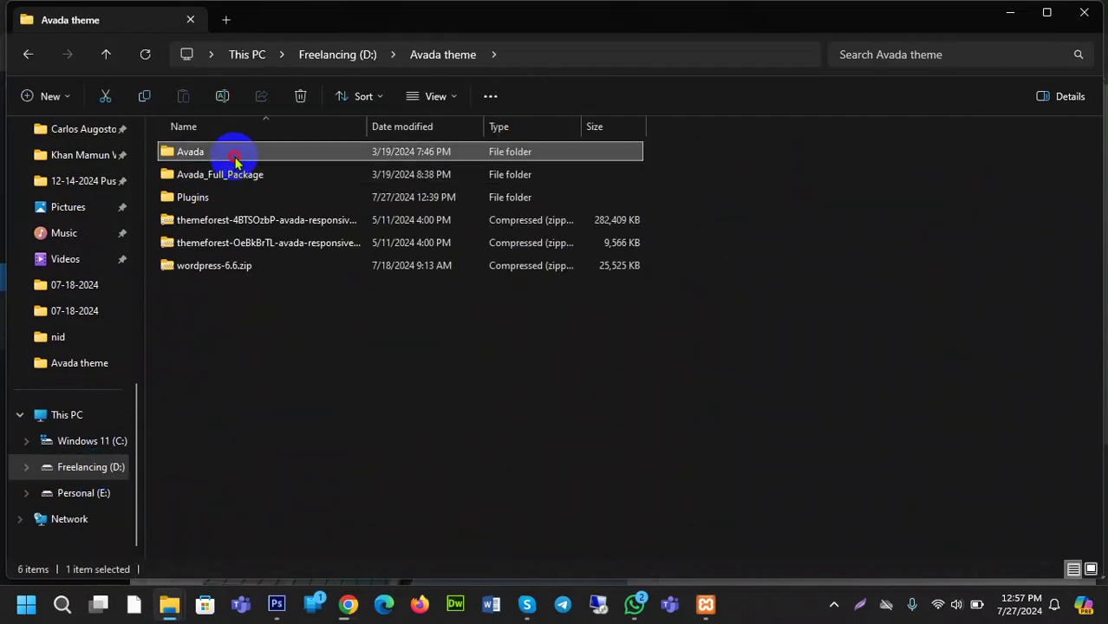
pyautogui.click(28, 53)
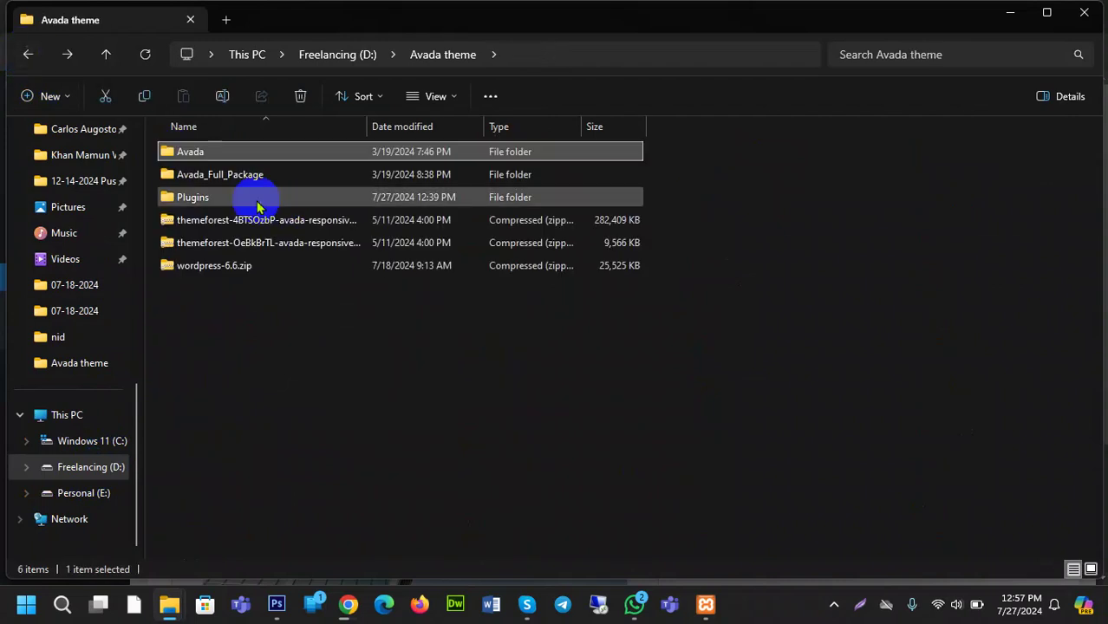
pyautogui.doubleClick(265, 178)
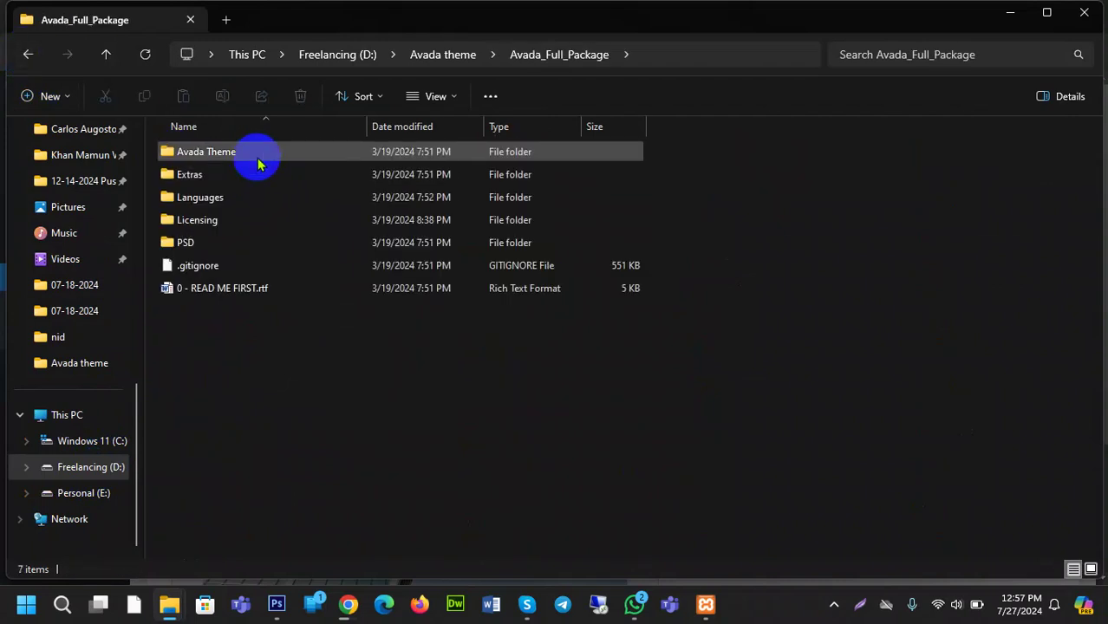
pyautogui.doubleClick(257, 163)
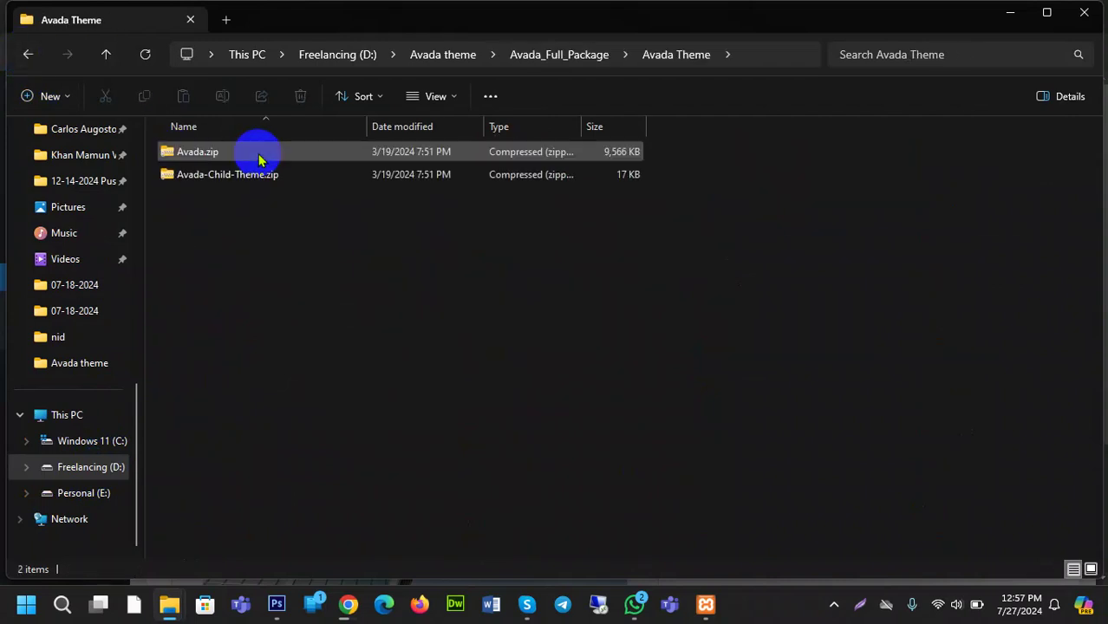
pyautogui.click(260, 161)
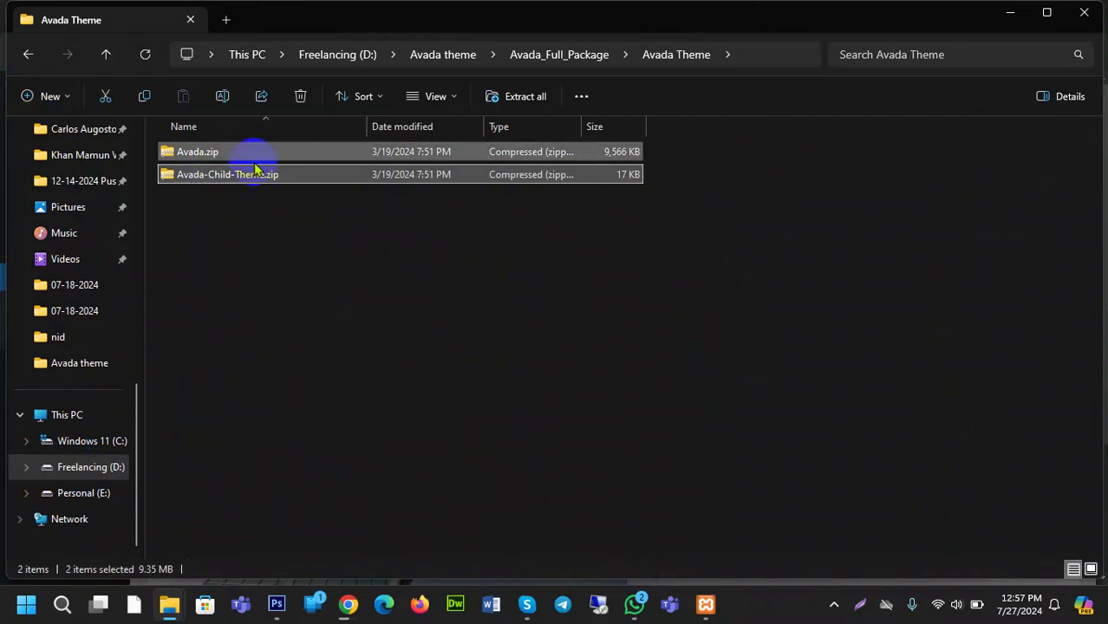
pyautogui.click(559, 59)
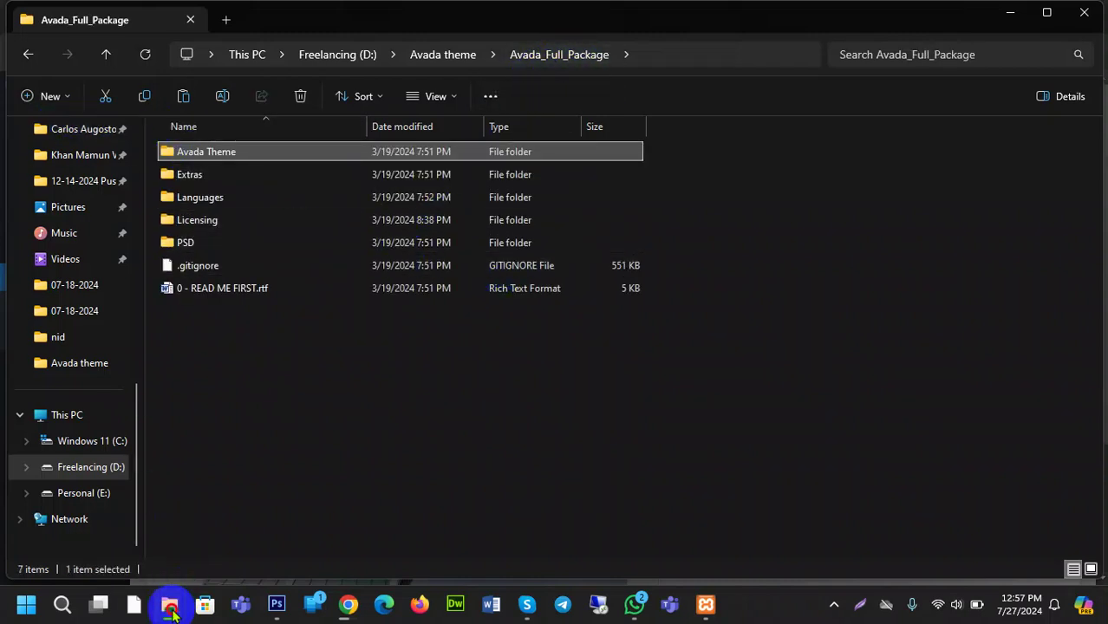
# Paste Avada.zip and Avada-Child-Theme.zip into the site's themes folder.
pyautogui.moveTo(169, 603)
pyautogui.click(143, 537)
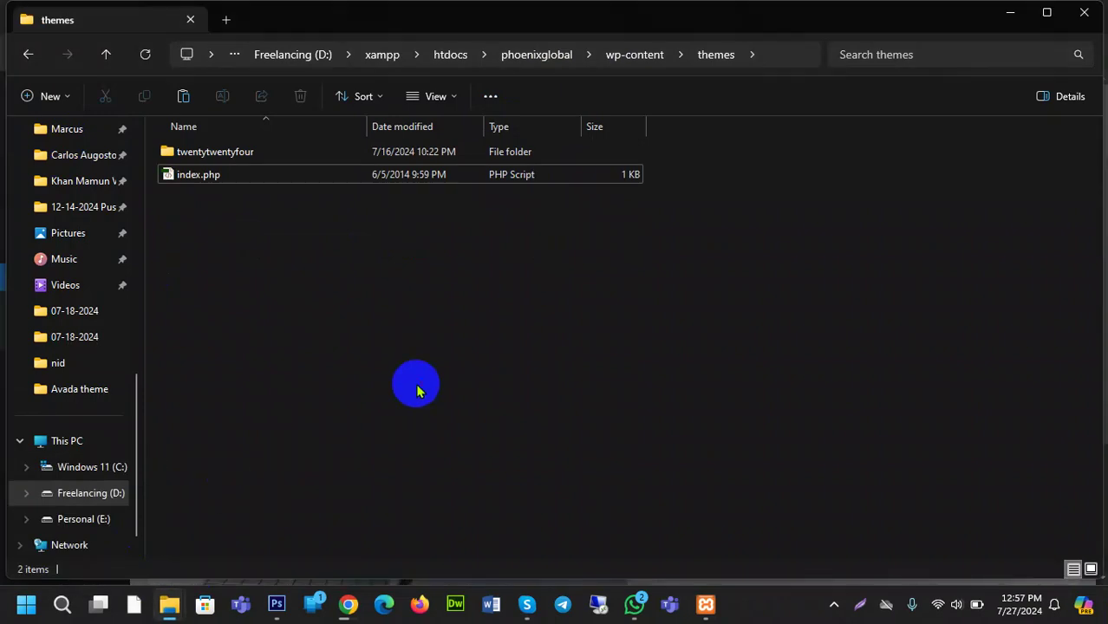
pyautogui.hotkey('ctrl', 'v')
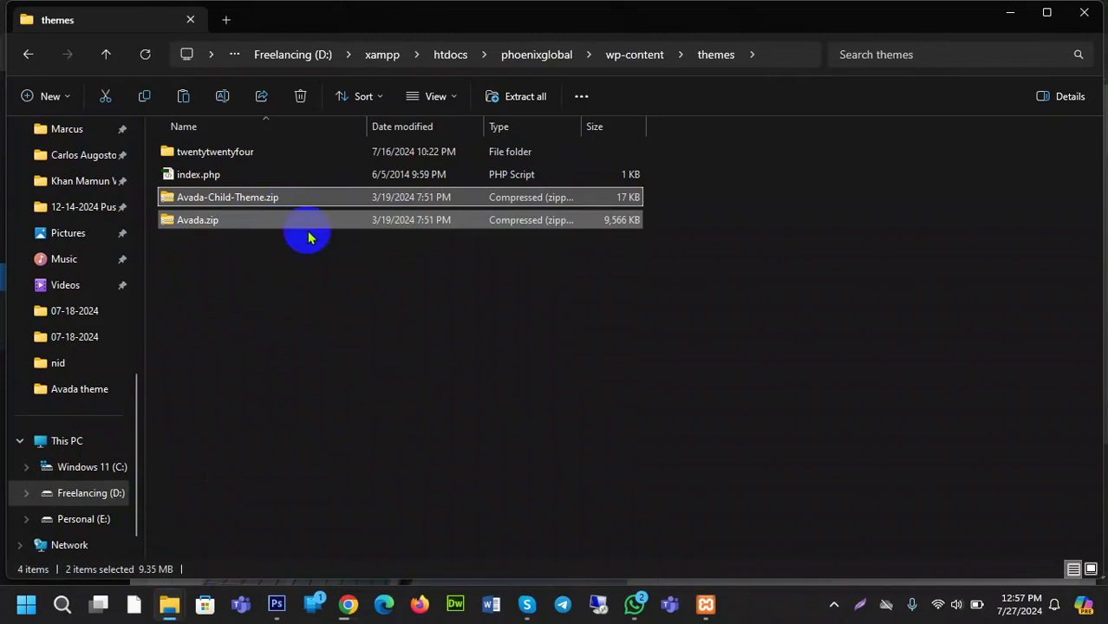
pyautogui.click(339, 282)
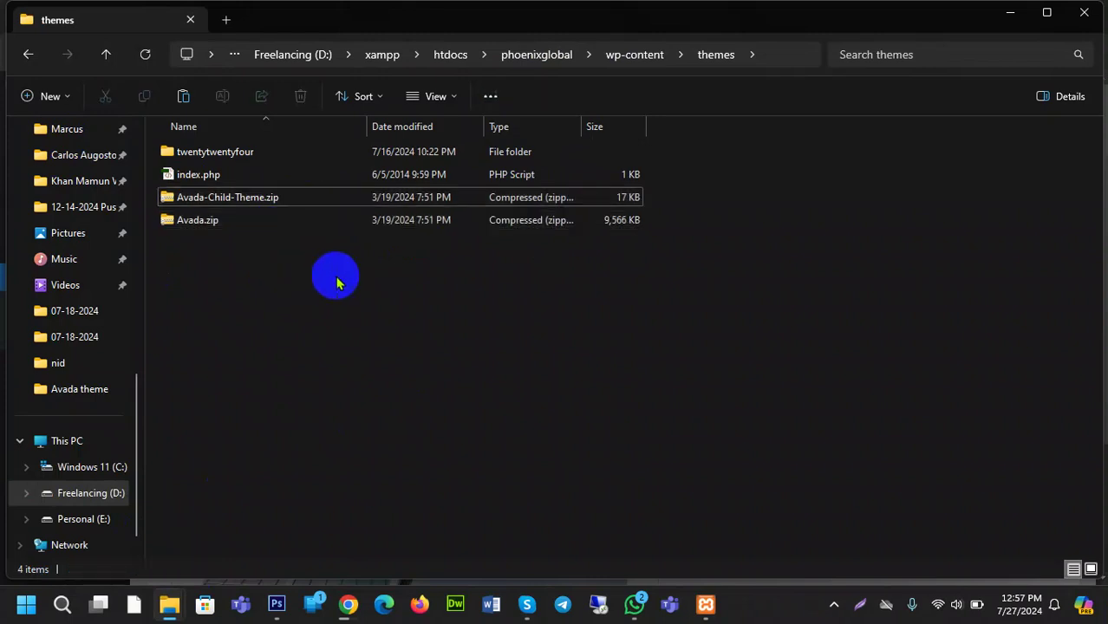
# Extract Avada-Child-Theme.zip and Avada.zip in place with 7-Zip Extract Here.
pyautogui.click(339, 206)
pyautogui.rightClick(339, 206)
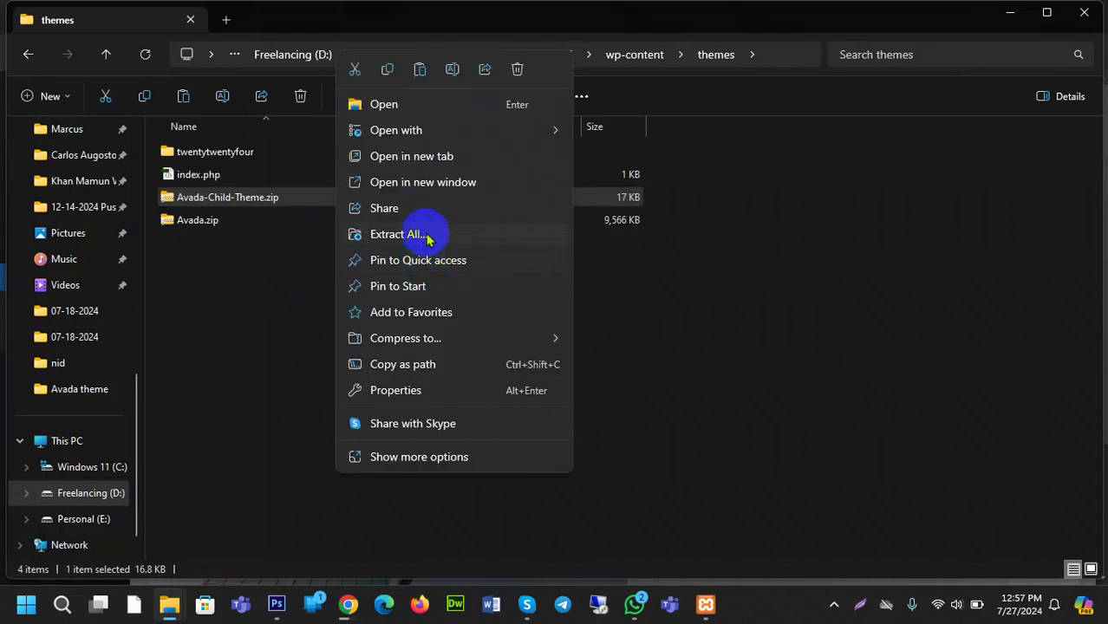
pyautogui.click(415, 459)
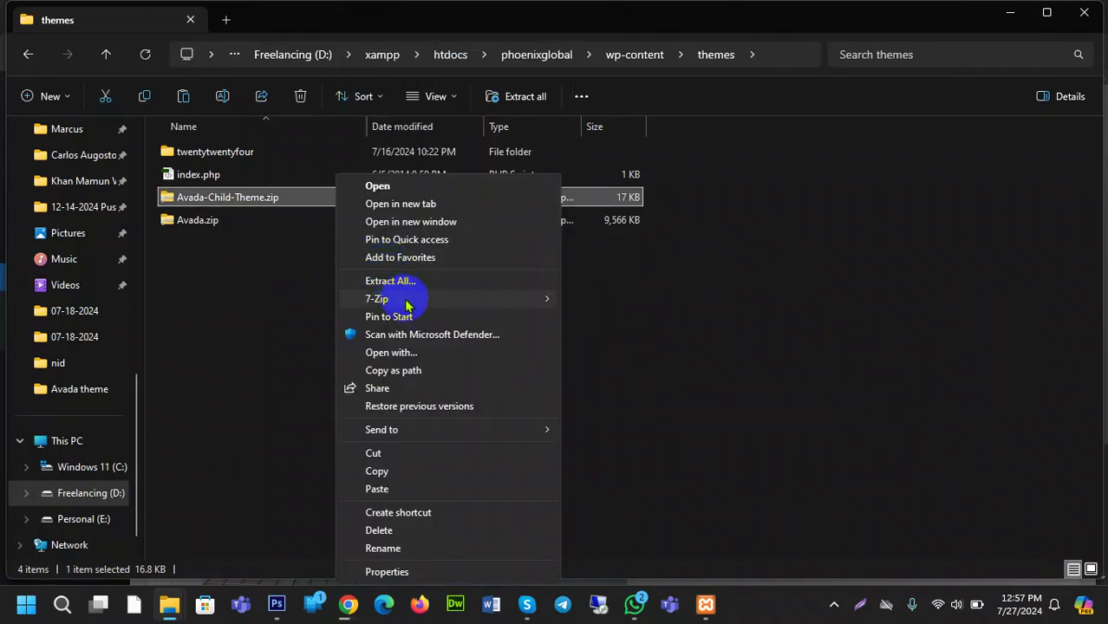
pyautogui.moveTo(426, 298)
pyautogui.click(628, 353)
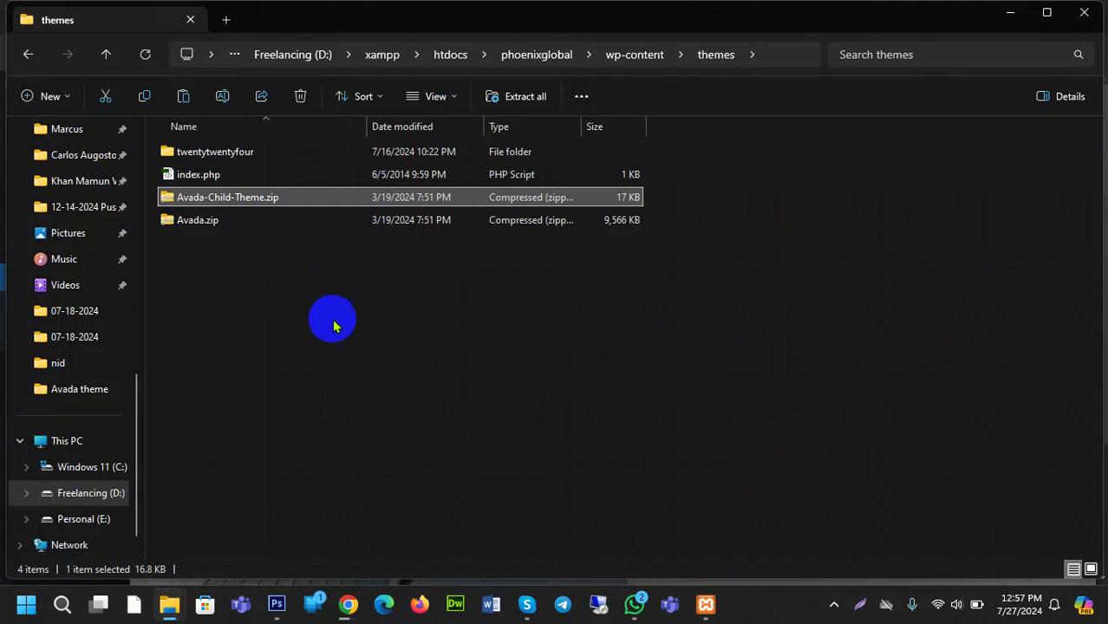
pyautogui.rightClick(237, 222)
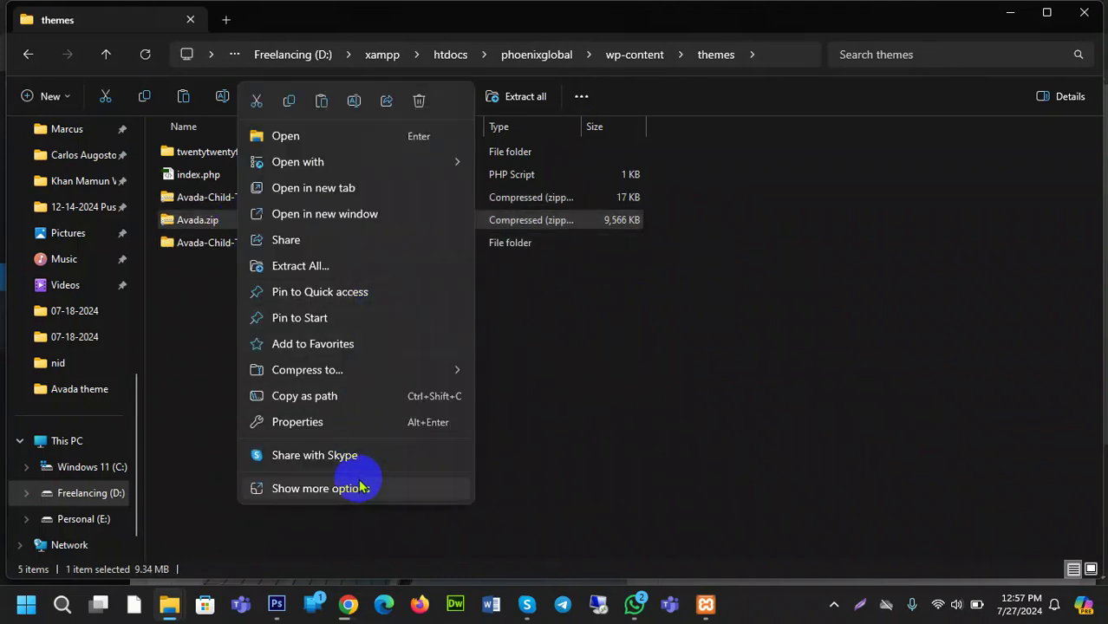
pyautogui.click(359, 488)
pyautogui.moveTo(355, 300)
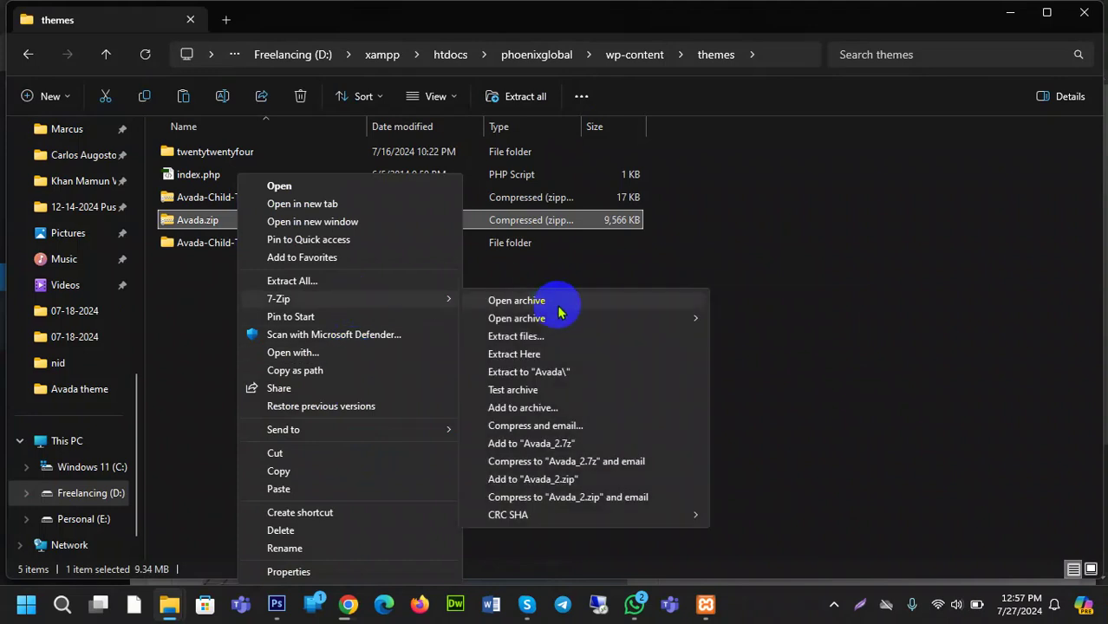
pyautogui.click(548, 356)
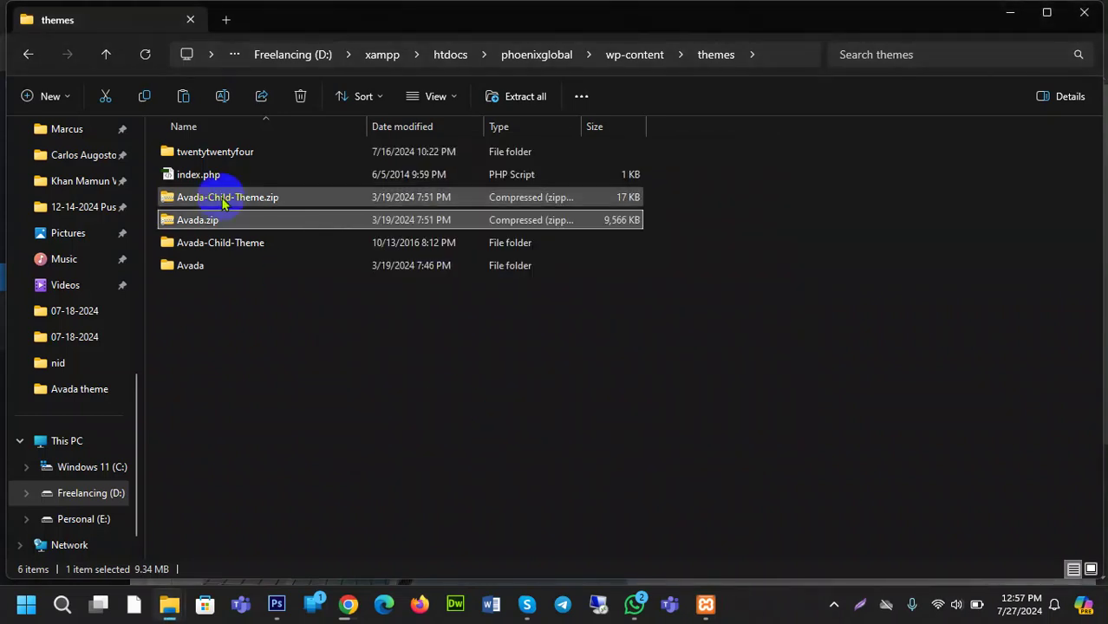
# Refresh the themes folder and delete the two leftover Avada zip archives.
pyautogui.click(373, 322)
pyautogui.rightClick(410, 328)
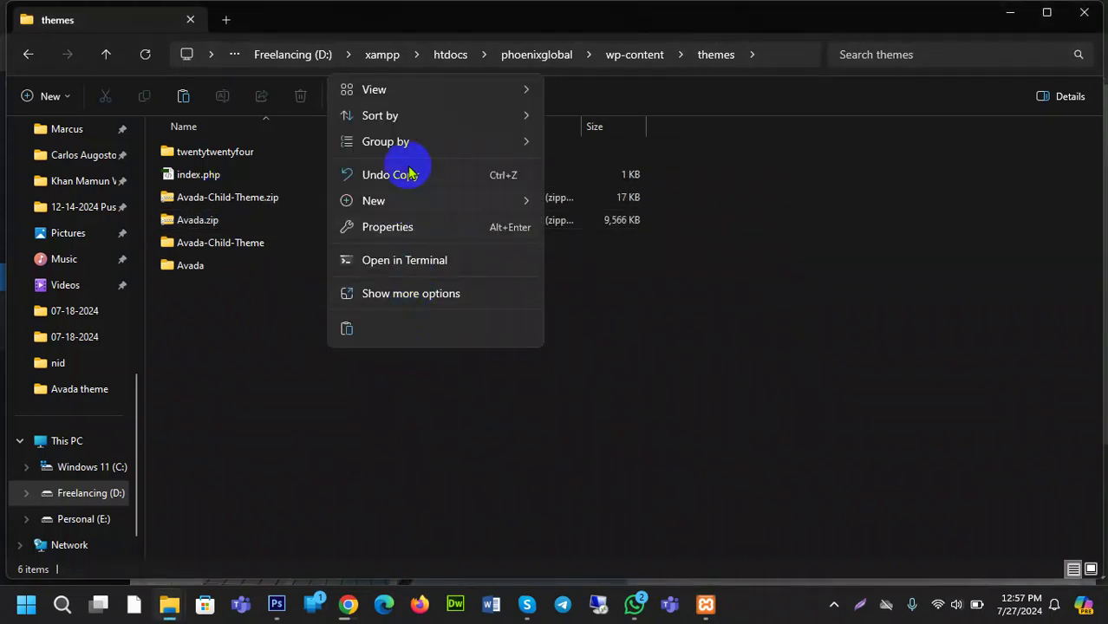
pyautogui.click(397, 293)
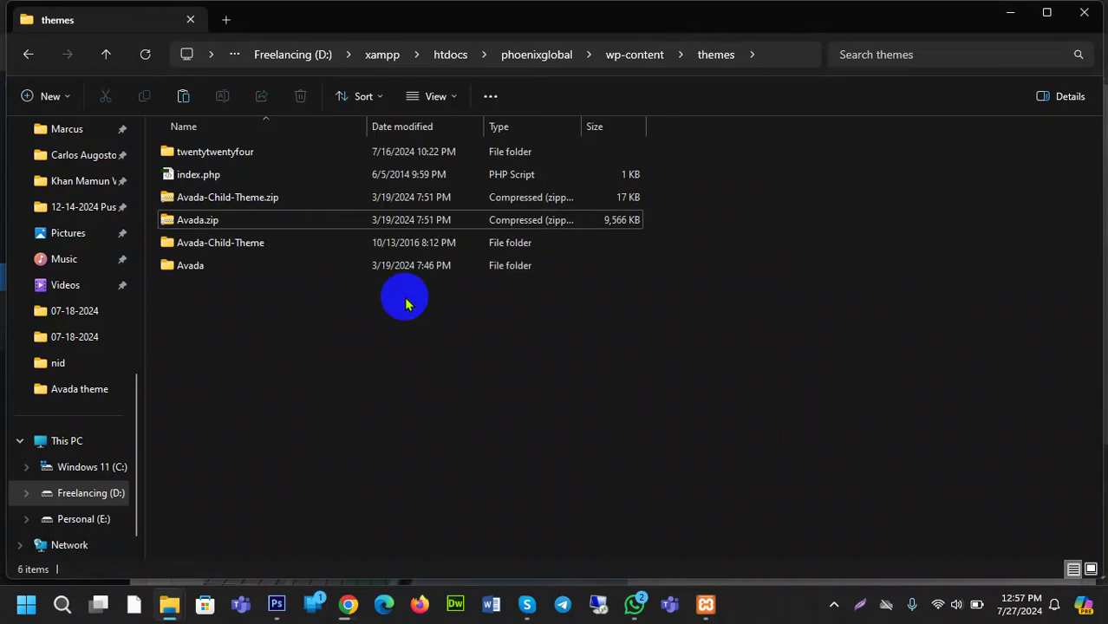
pyautogui.click(373, 375)
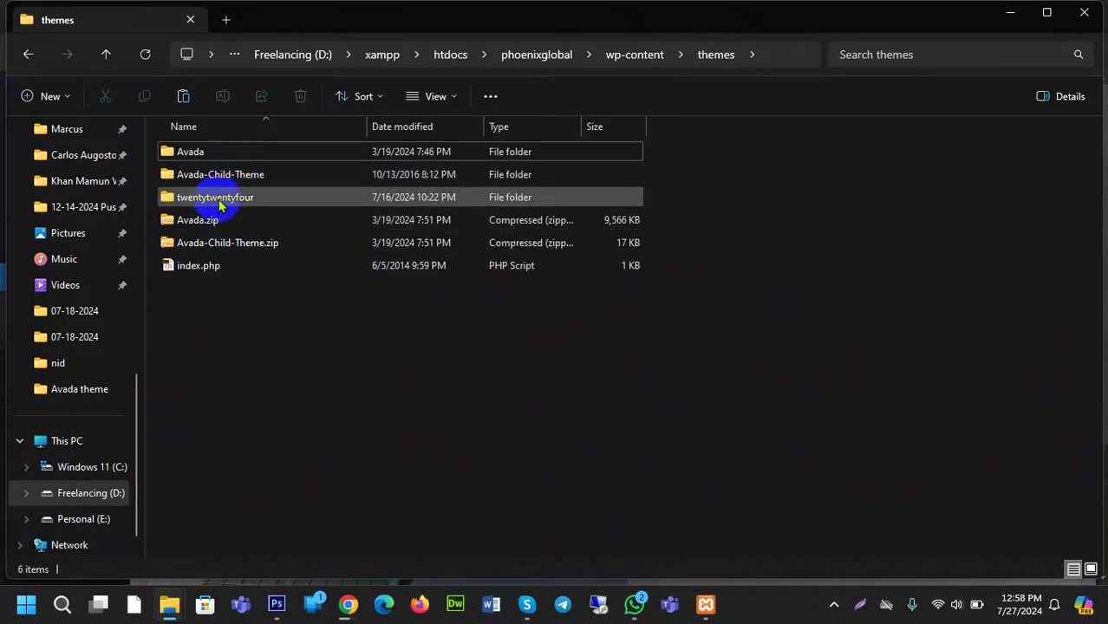
pyautogui.click(219, 198)
pyautogui.click(204, 177)
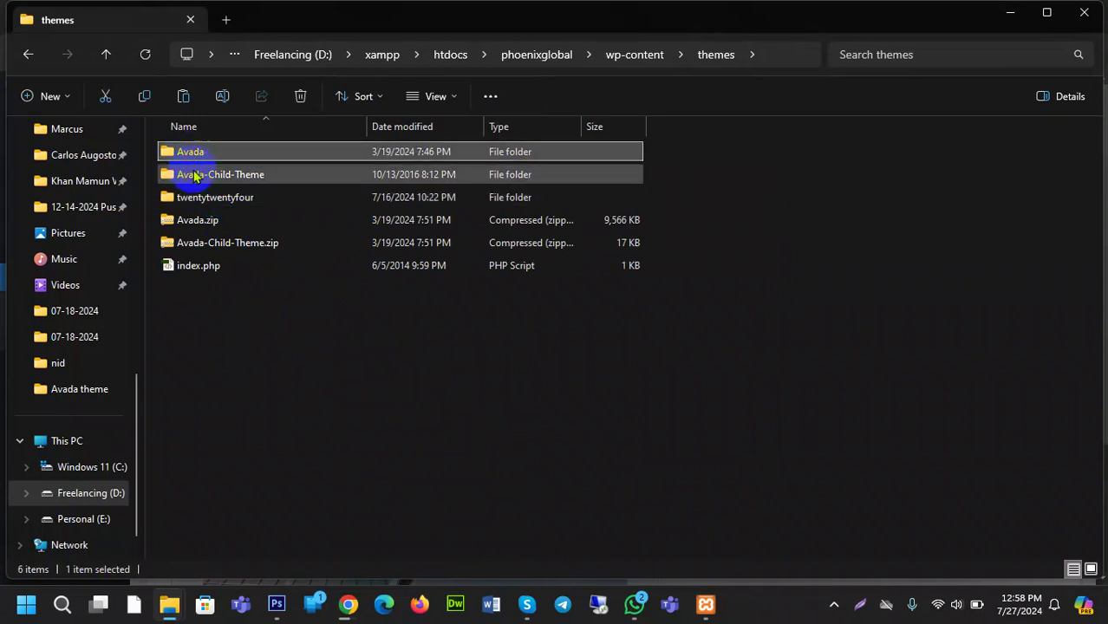
pyautogui.click(239, 249)
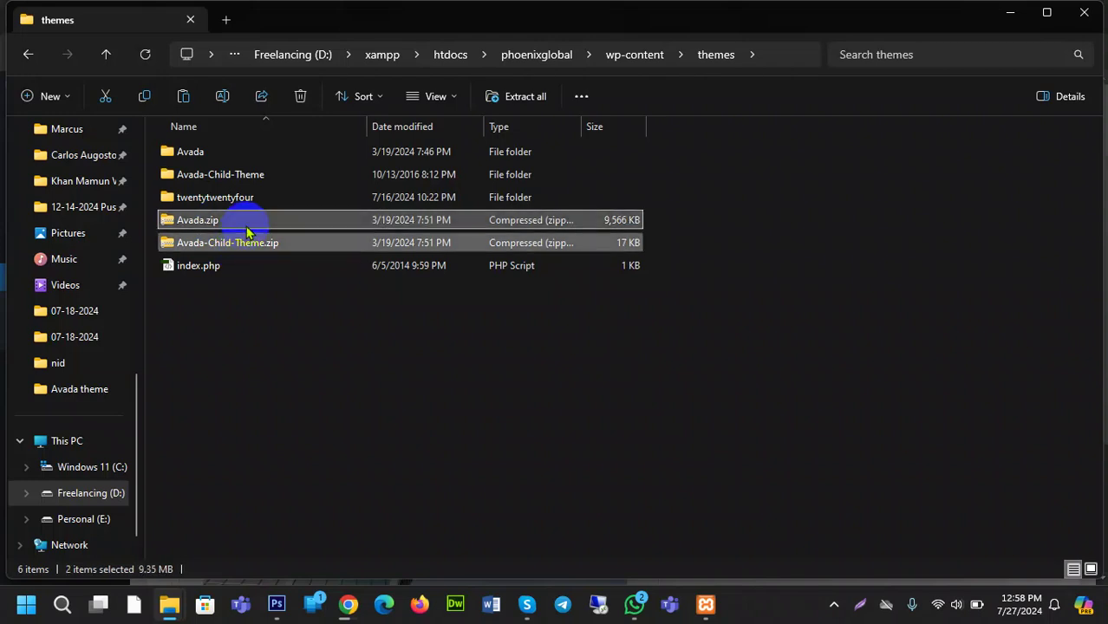
pyautogui.press('Delete')
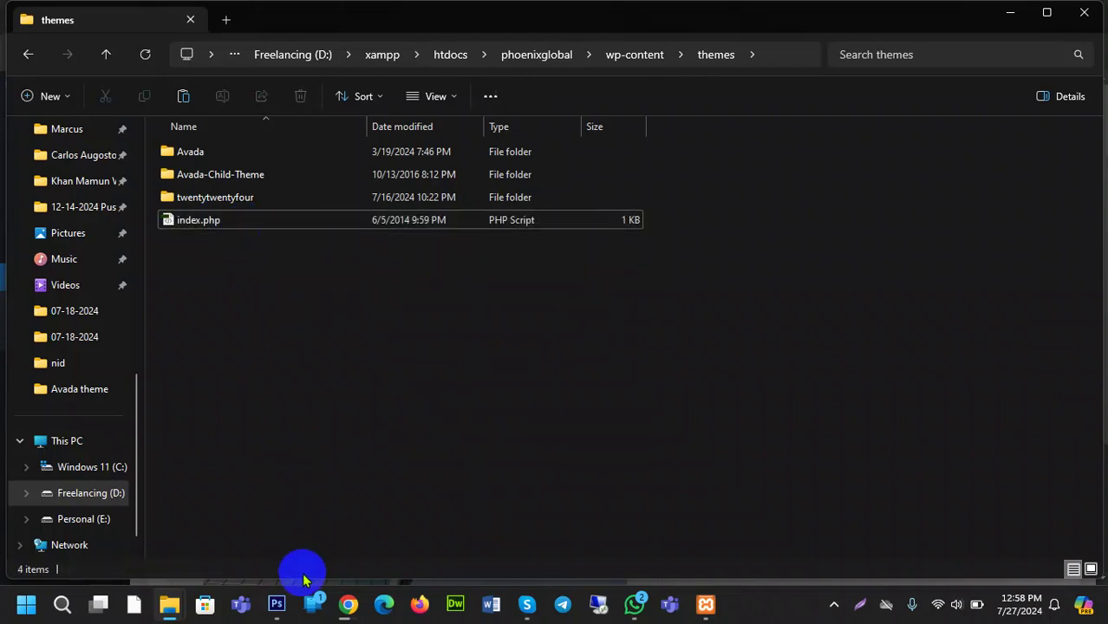
pyautogui.click(334, 601)
# Reload the Themes page and activate the Avada Child theme.
pyautogui.click(76, 51)
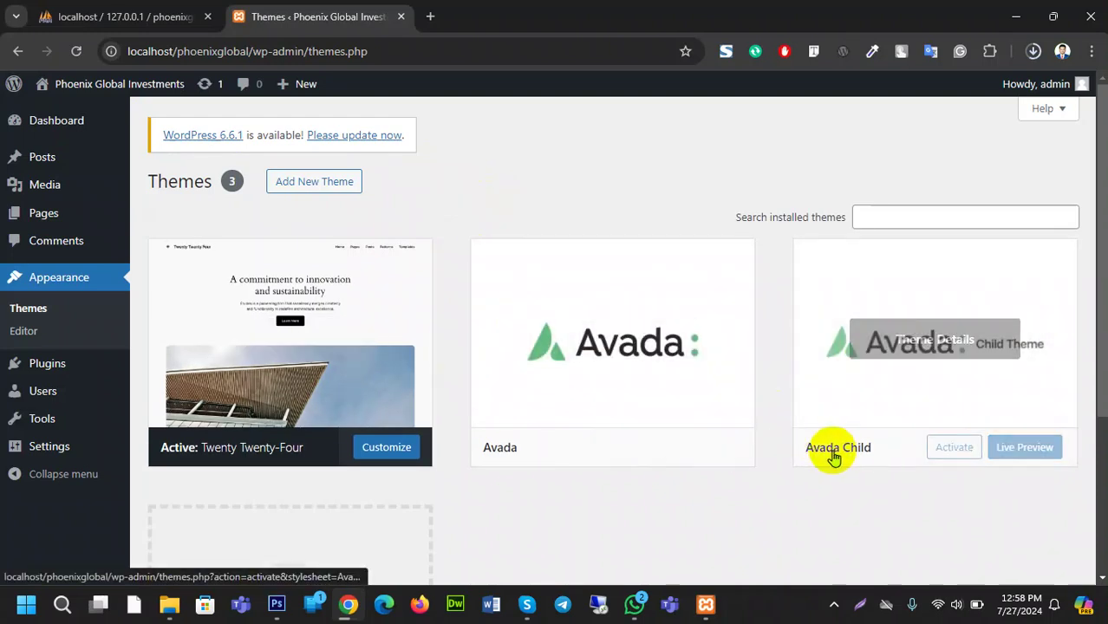
pyautogui.click(956, 448)
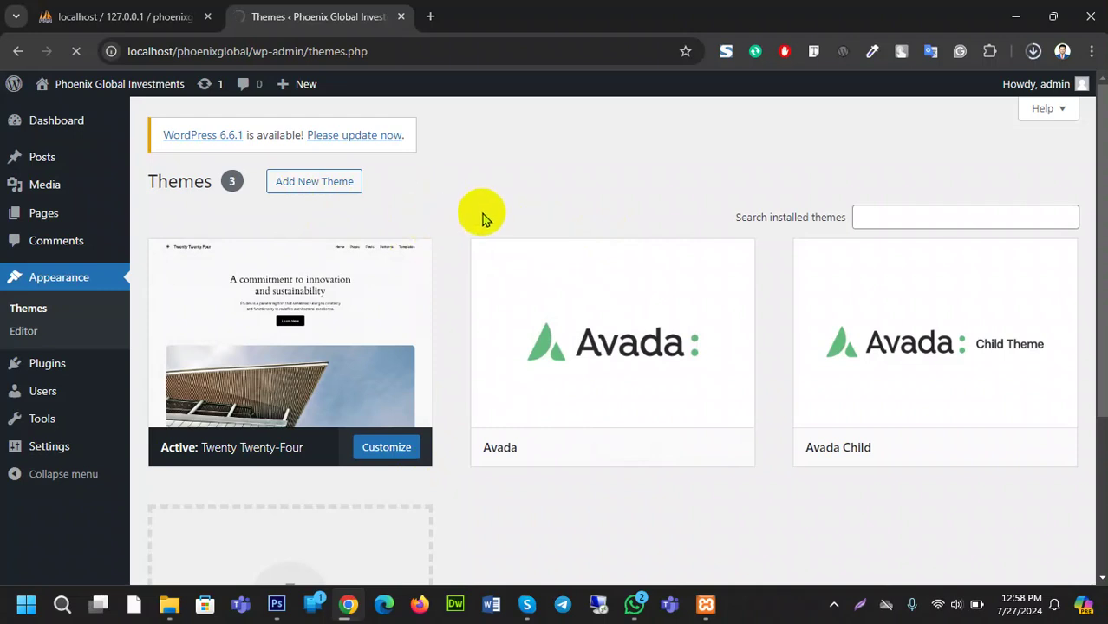
pyautogui.moveTo(68, 211)
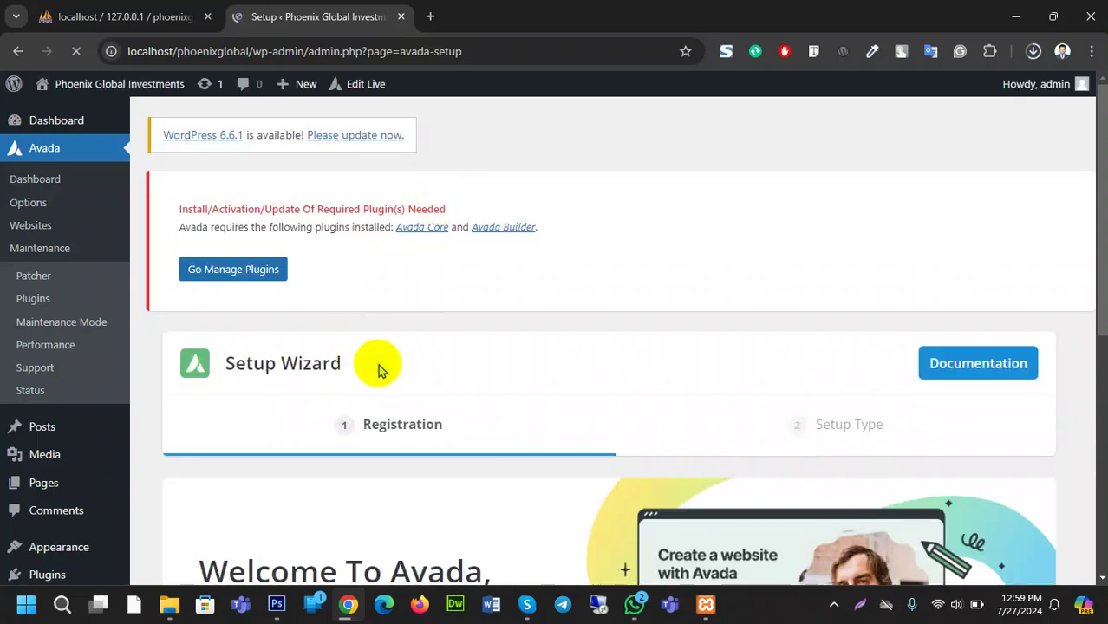
# Review the Avada Setup Wizard, then go to the Avada > Plugins admin page.
pyautogui.scroll(-3, 482, 329)
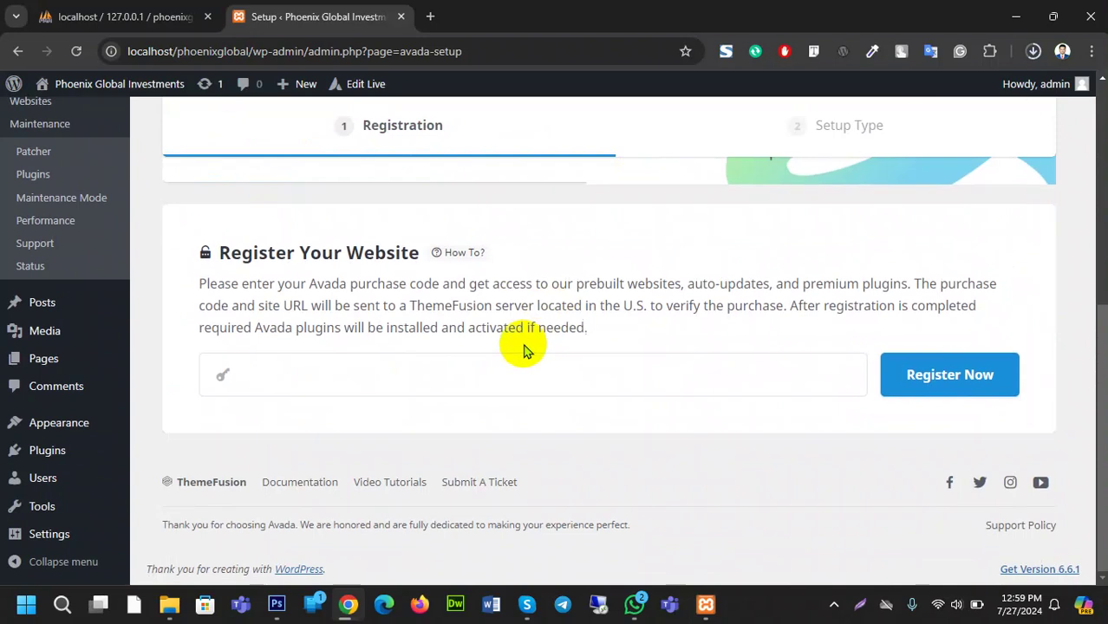
pyautogui.scroll(5, 485, 307)
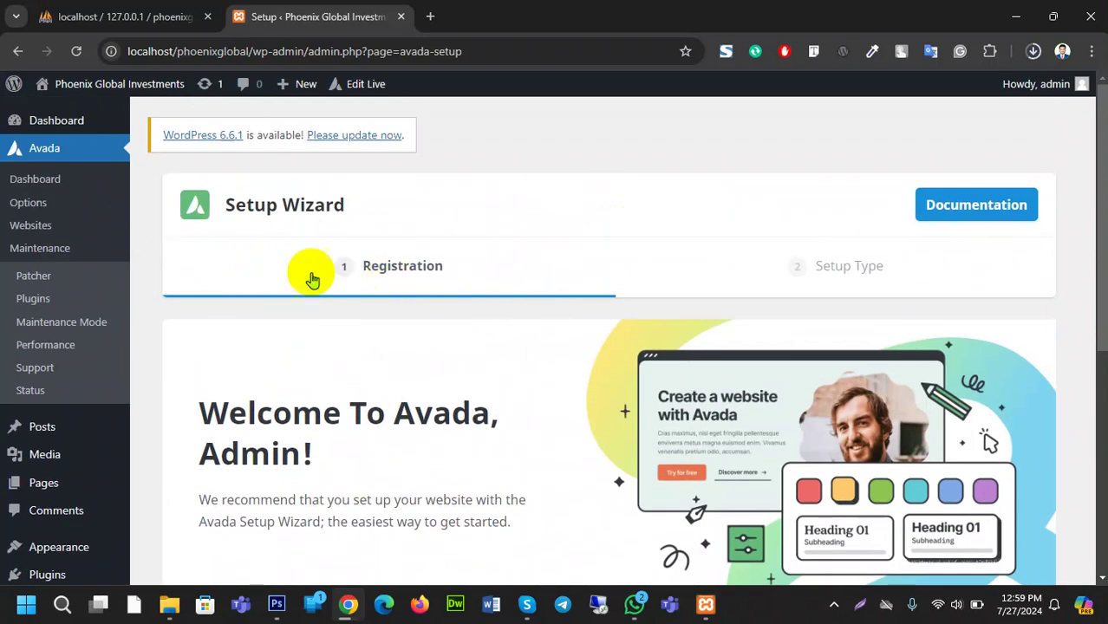
pyautogui.scroll(-4, 269, 321)
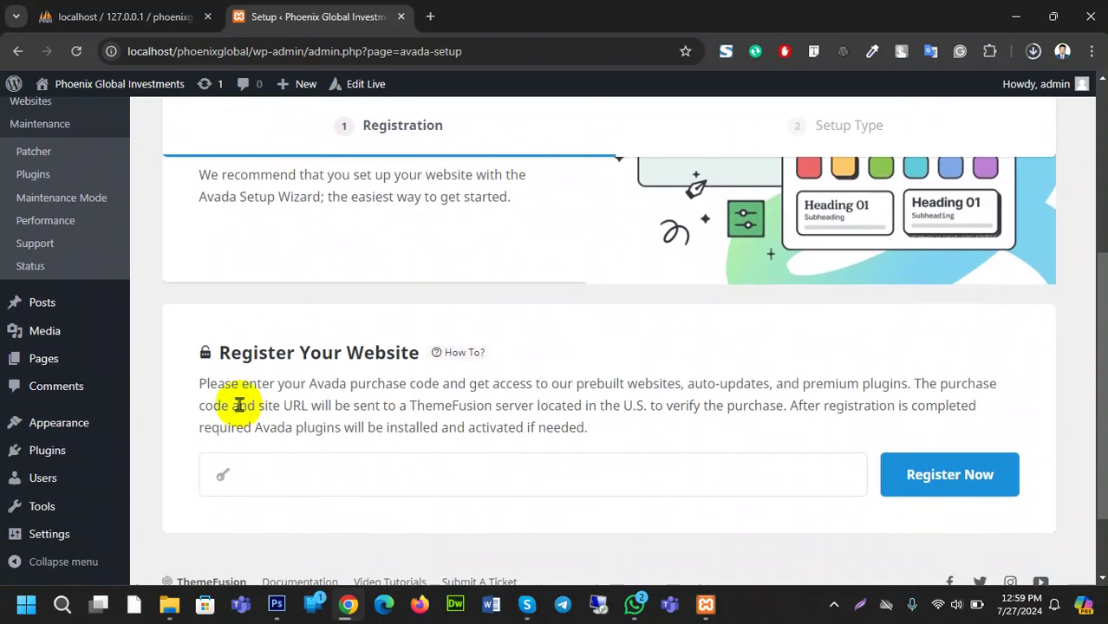
pyautogui.scroll(2, 143, 314)
pyautogui.click(35, 299)
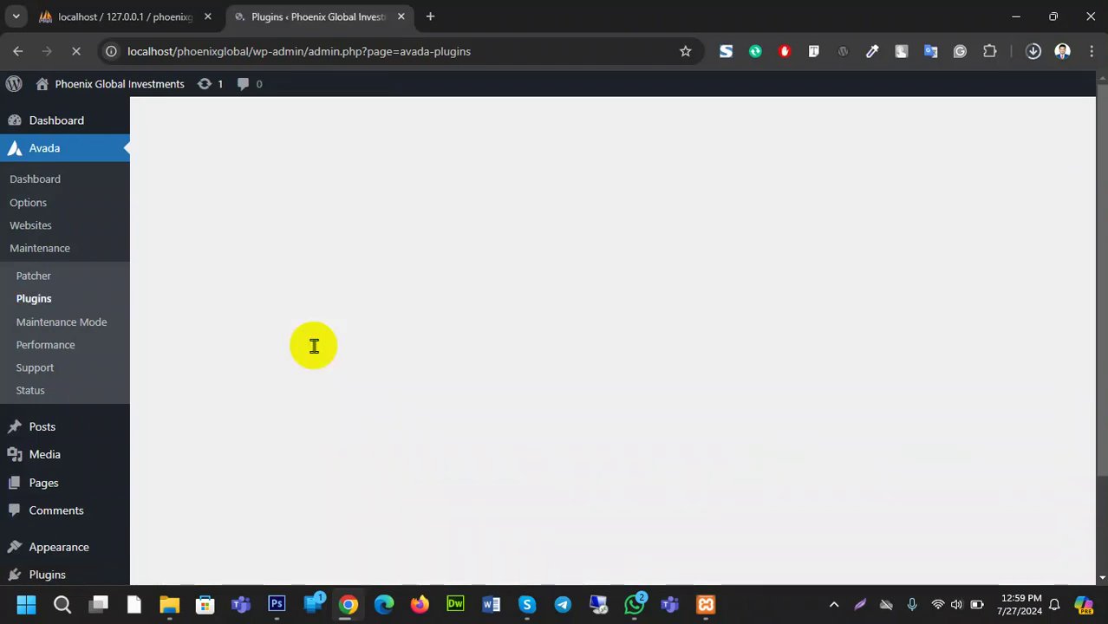
pyautogui.scroll(-1, 148, 396)
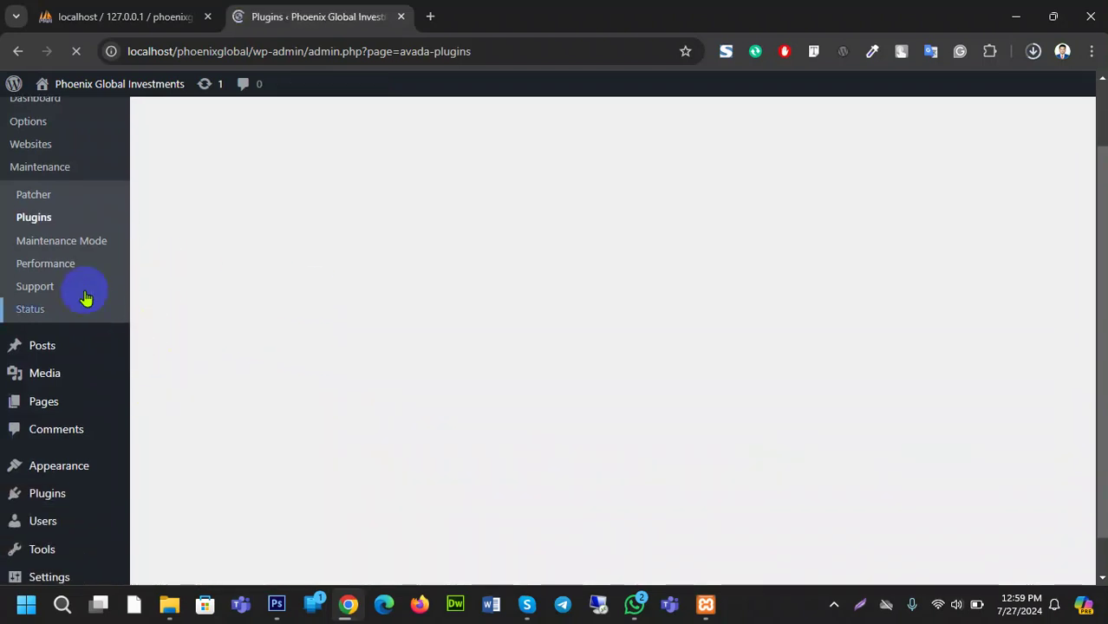
pyautogui.scroll(1, 54, 238)
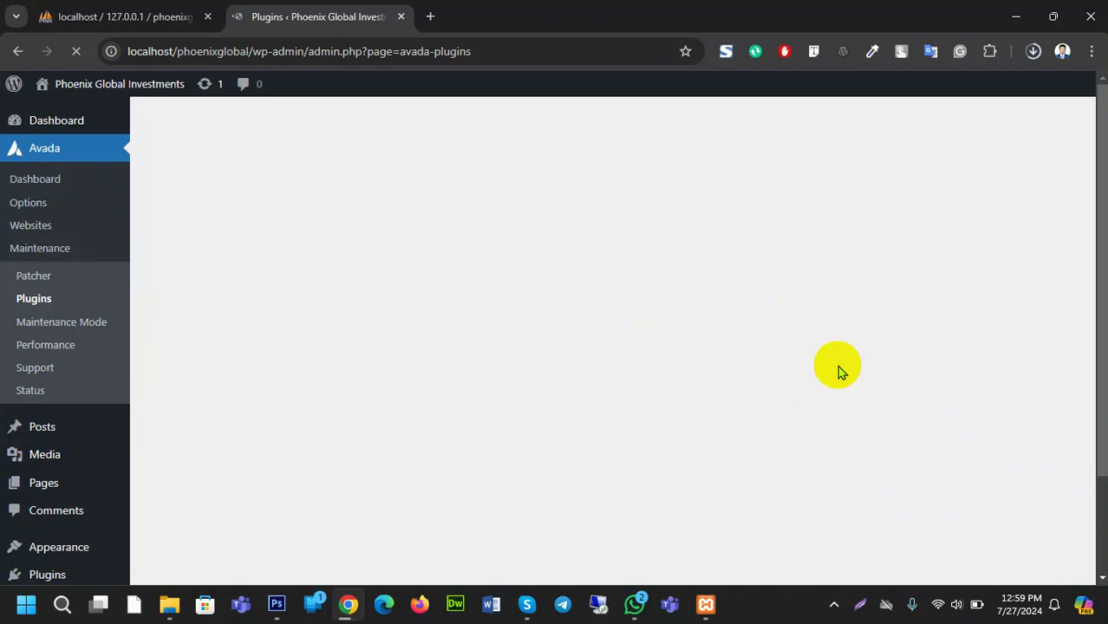
pyautogui.scroll(-2, 292, 404)
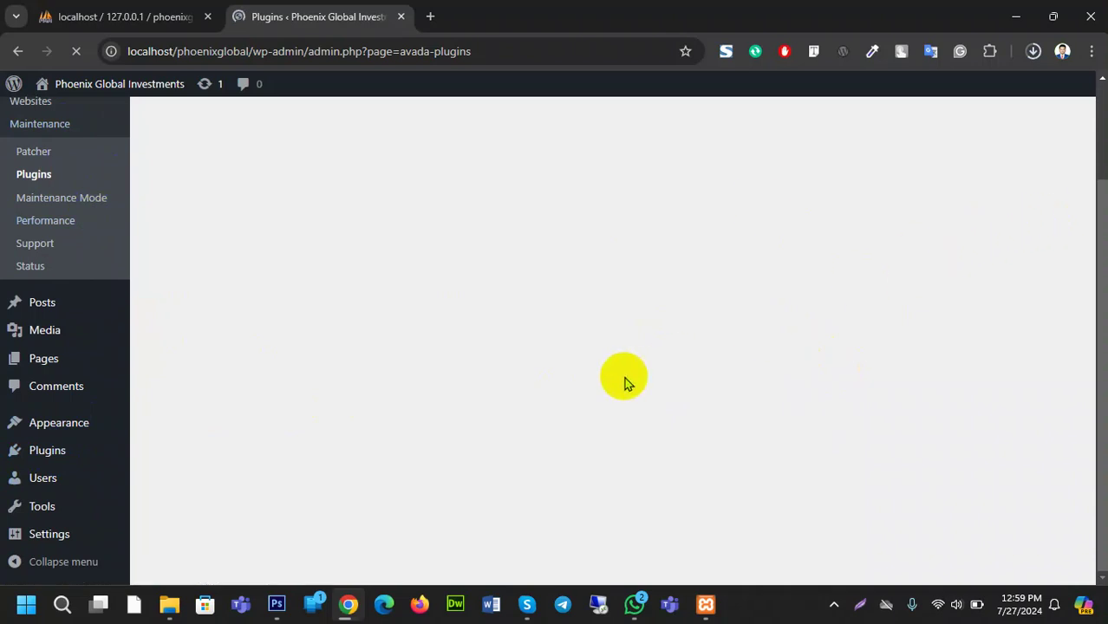
pyautogui.click(55, 433)
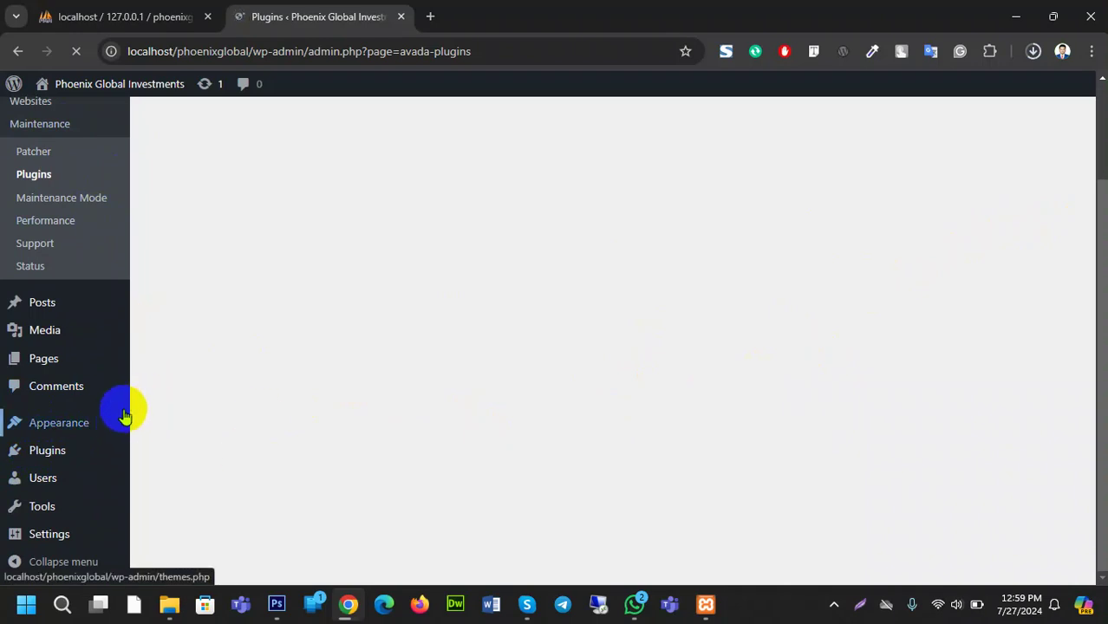
pyautogui.scroll(2, 178, 429)
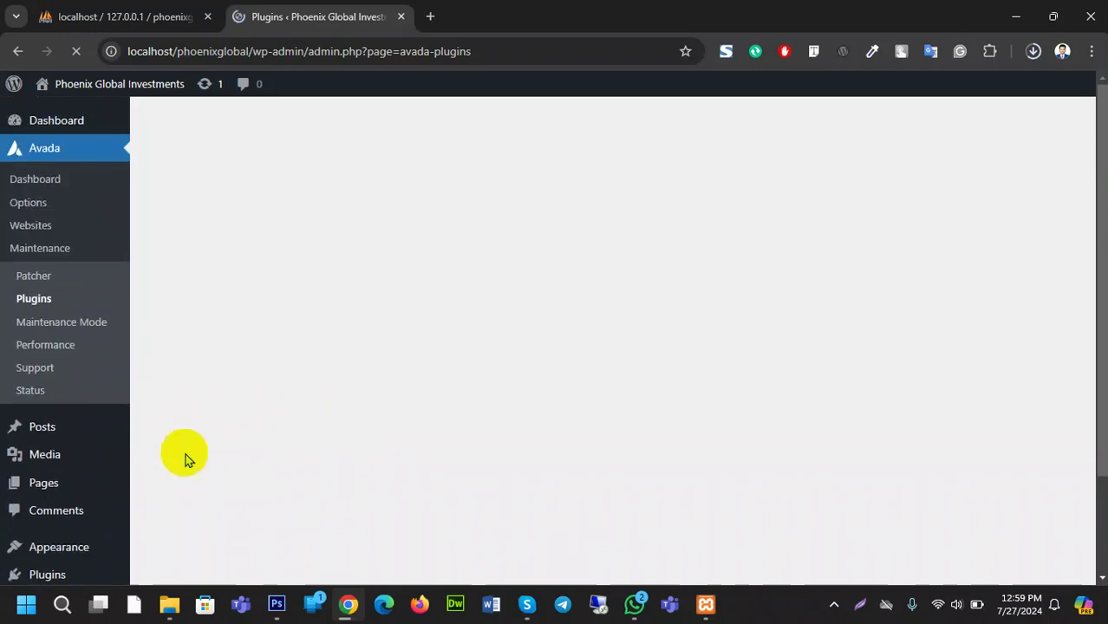
pyautogui.click(169, 604)
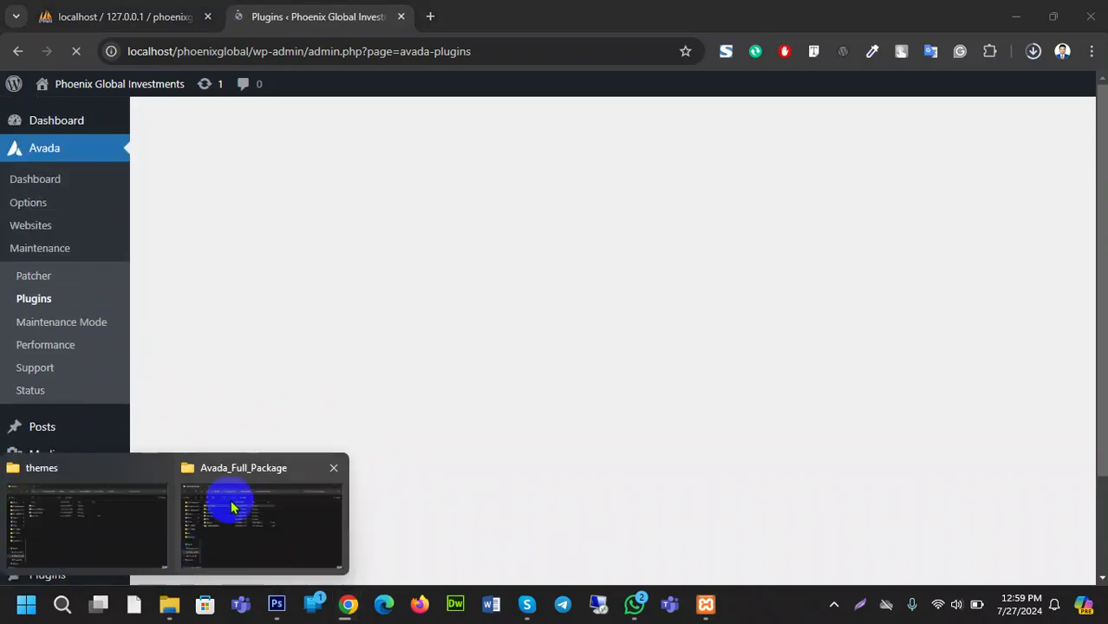
# Browse to the Plugins folder inside the Avada theme package.
pyautogui.click(130, 541)
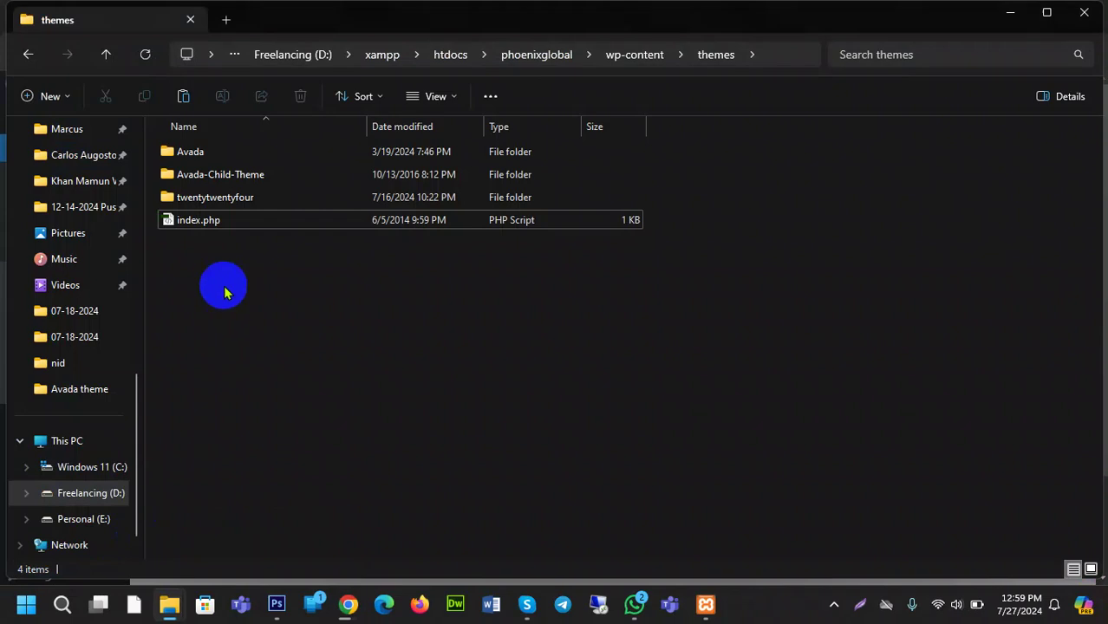
pyautogui.moveTo(160, 594)
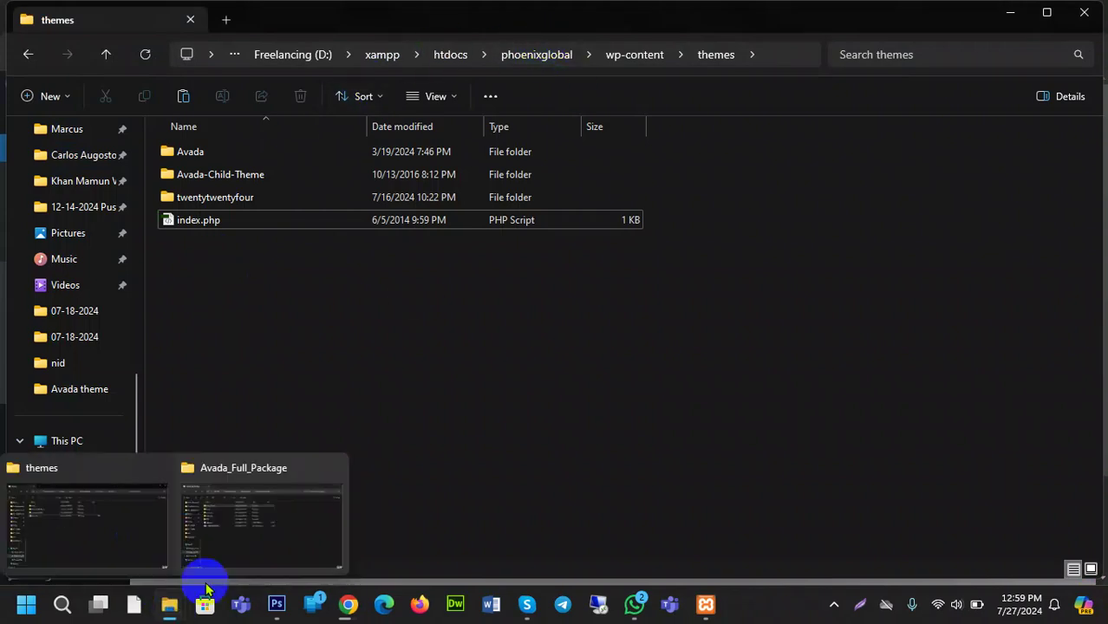
pyautogui.click(261, 529)
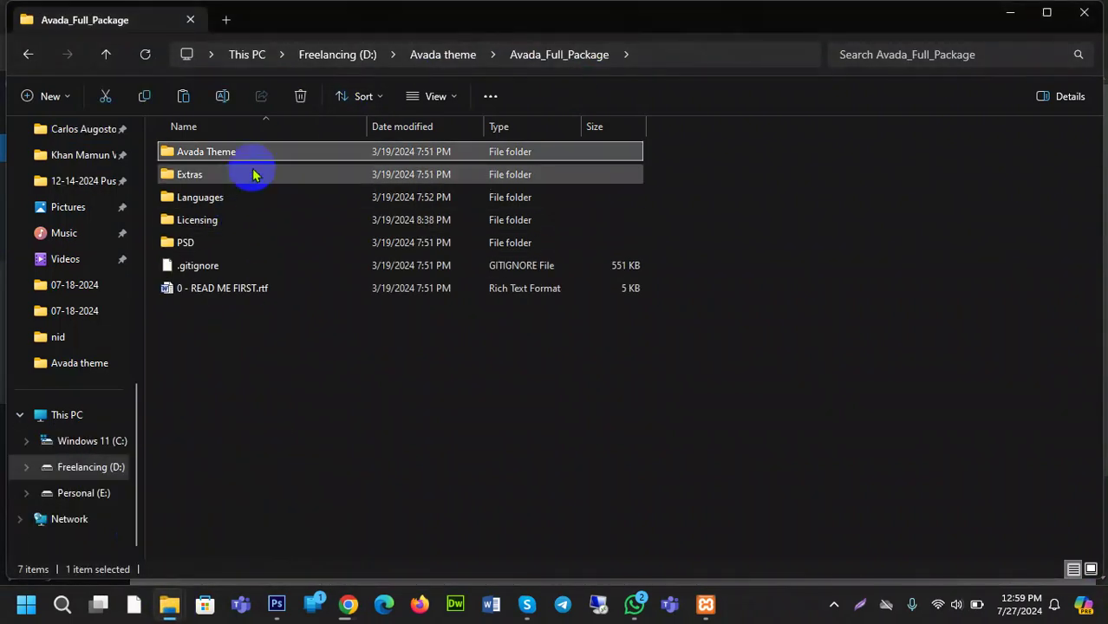
pyautogui.click(447, 54)
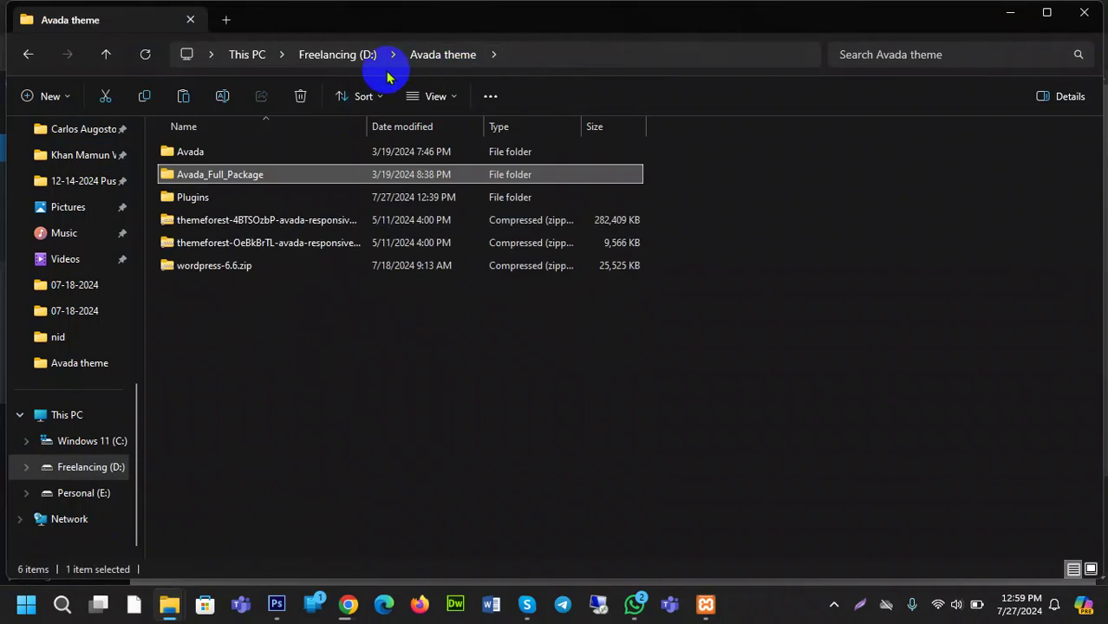
pyautogui.doubleClick(255, 198)
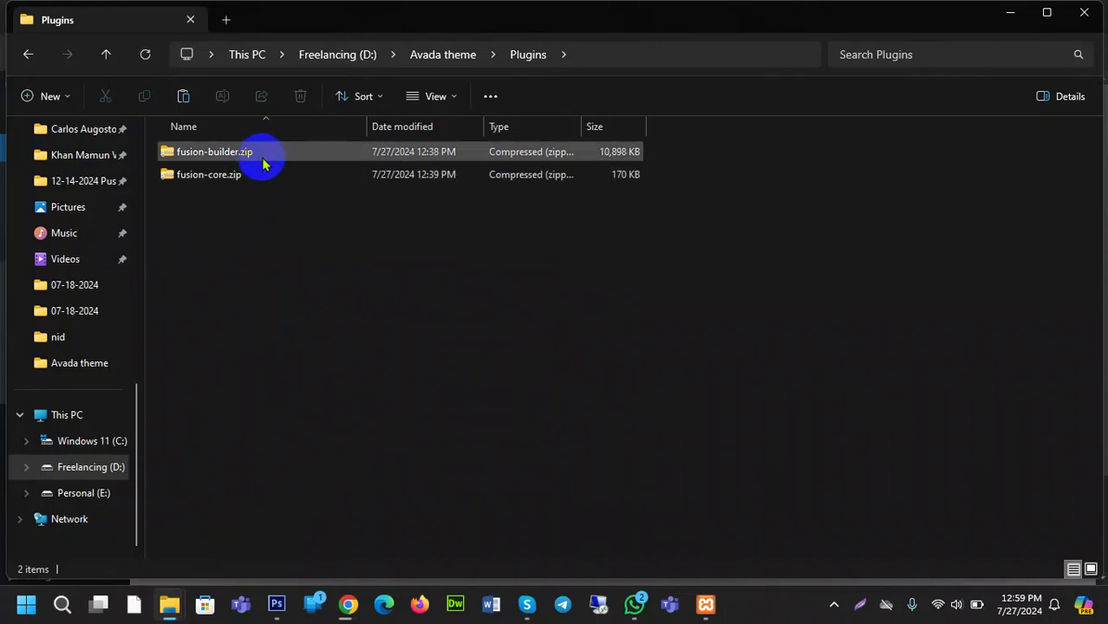
# Extract fusion-builder.zip and fusion-core.zip in place with 7-Zip Extract Here.
pyautogui.click(264, 162)
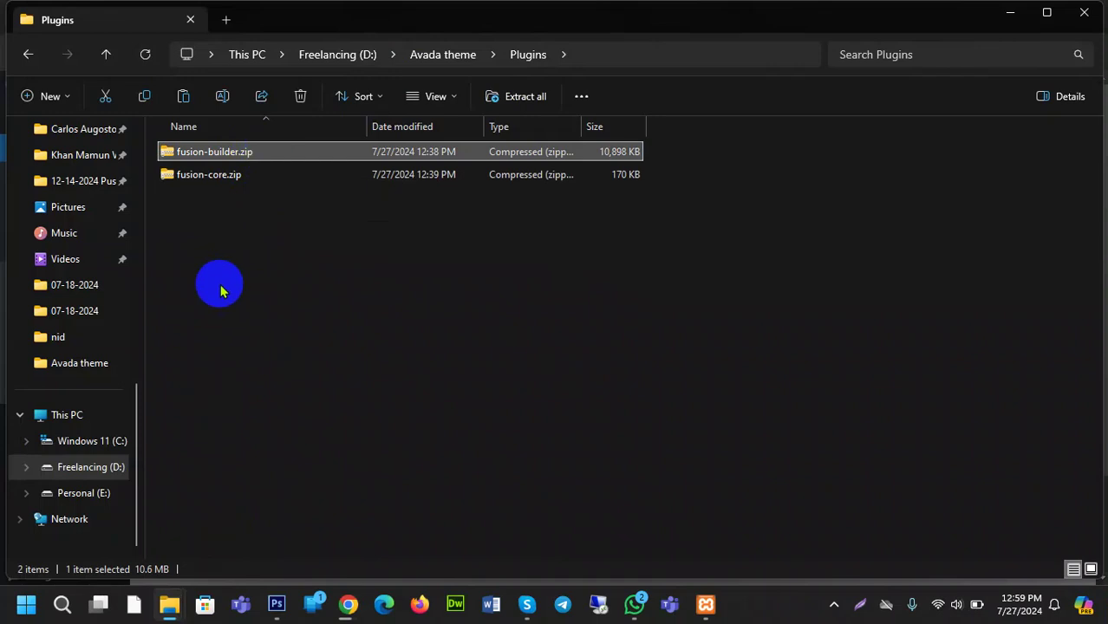
pyautogui.rightClick(292, 160)
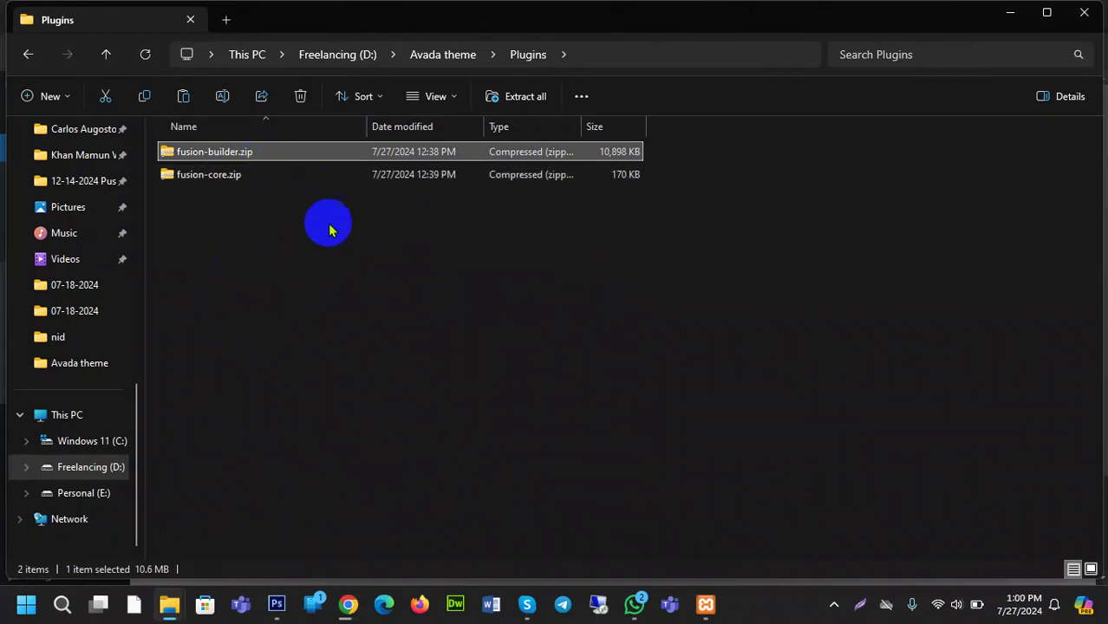
pyautogui.click(344, 455)
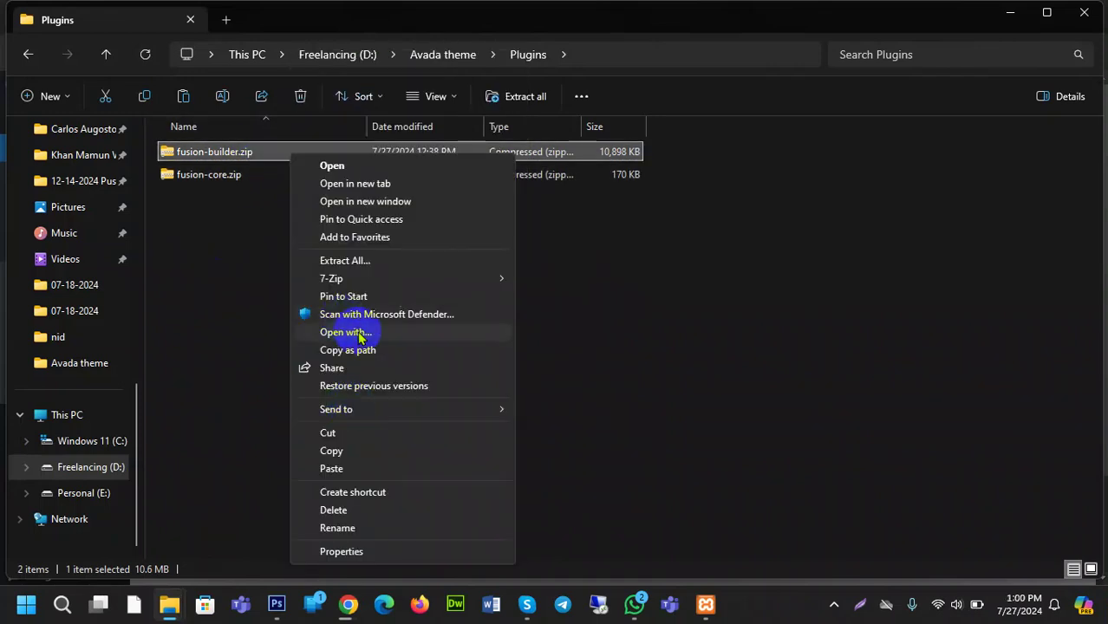
pyautogui.moveTo(432, 283)
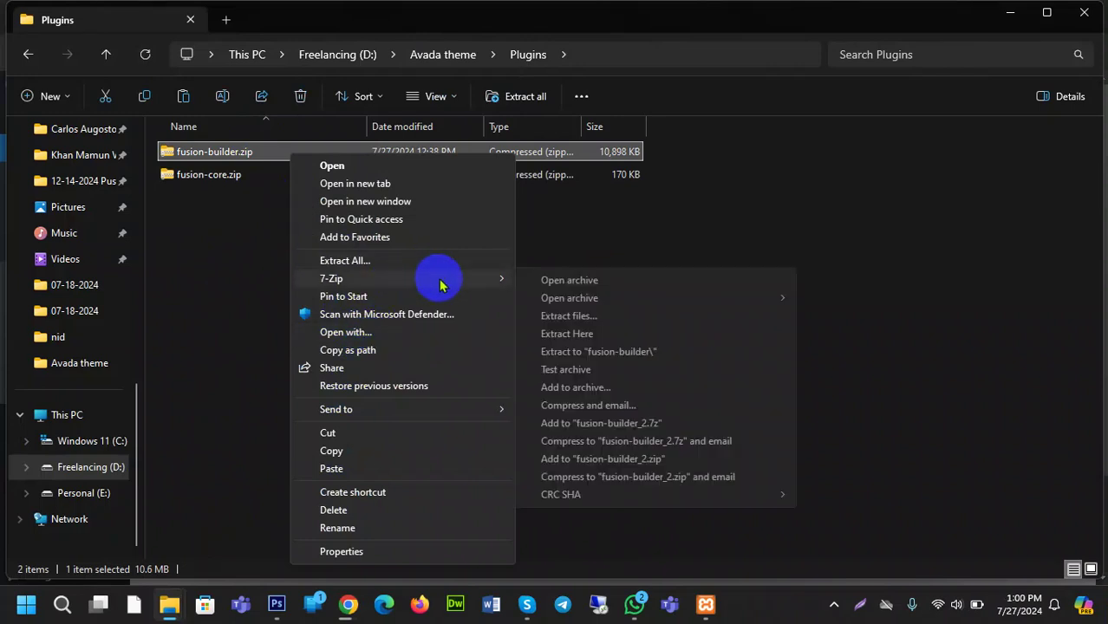
pyautogui.click(601, 336)
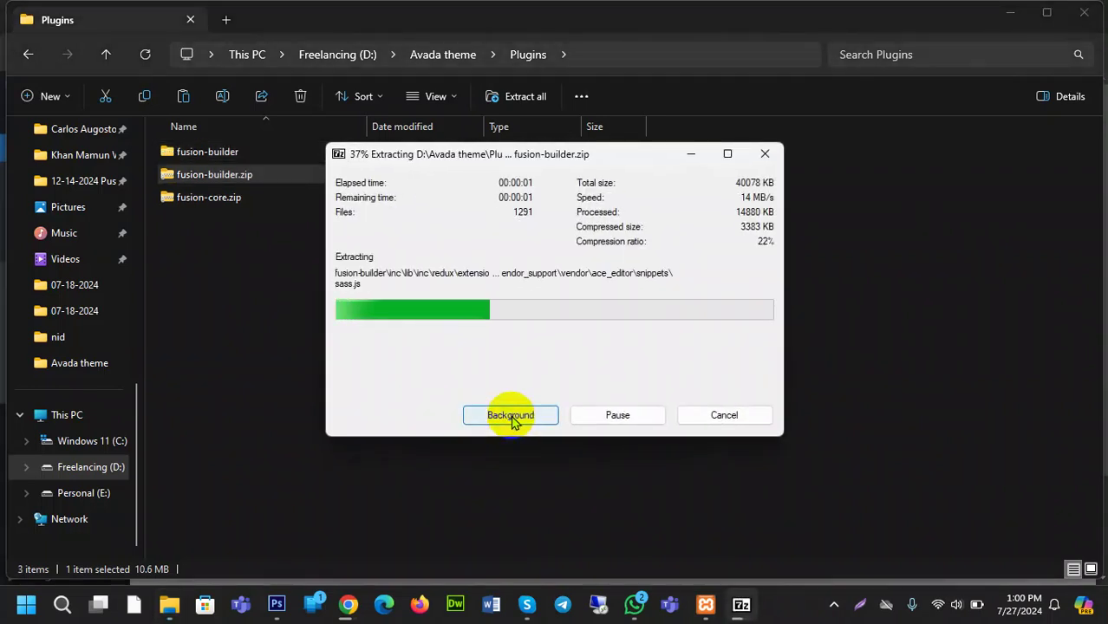
pyautogui.click(219, 199)
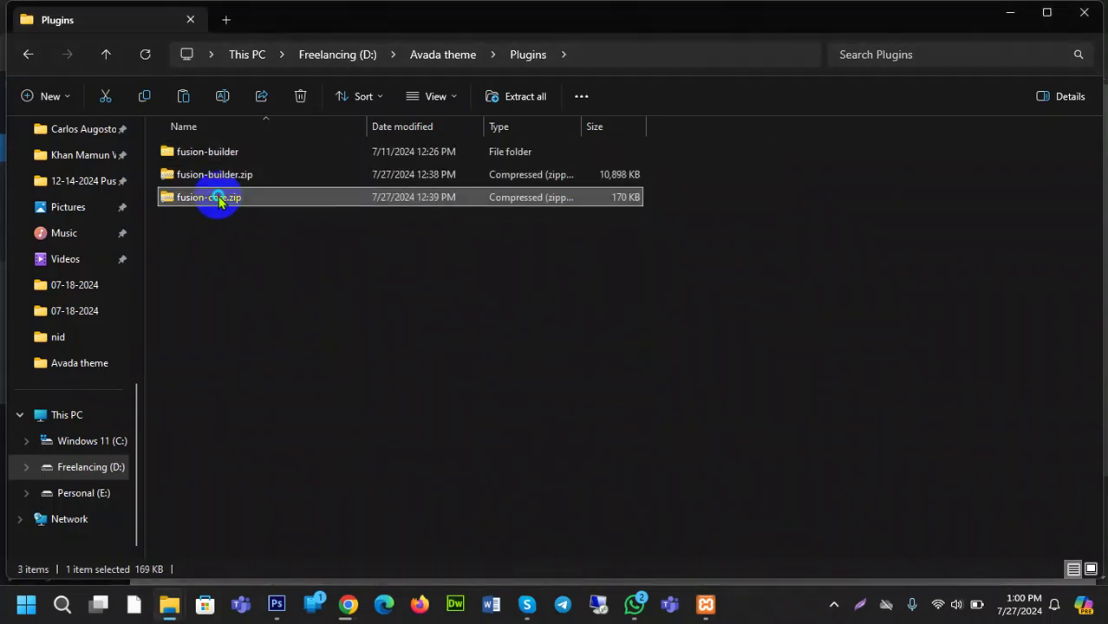
pyautogui.rightClick(445, 297)
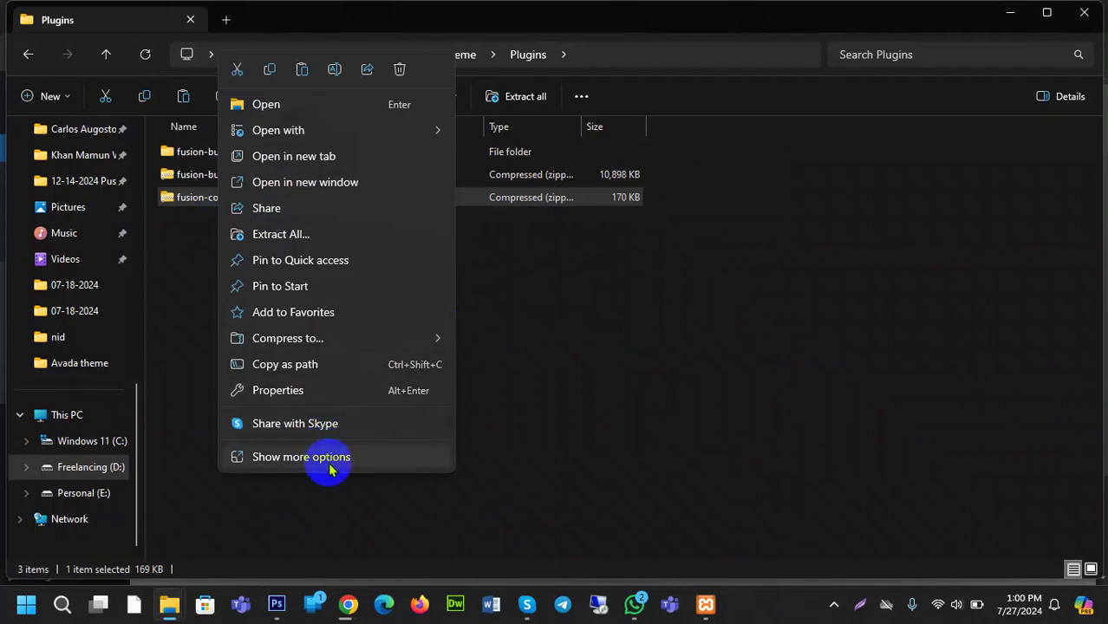
pyautogui.click(329, 459)
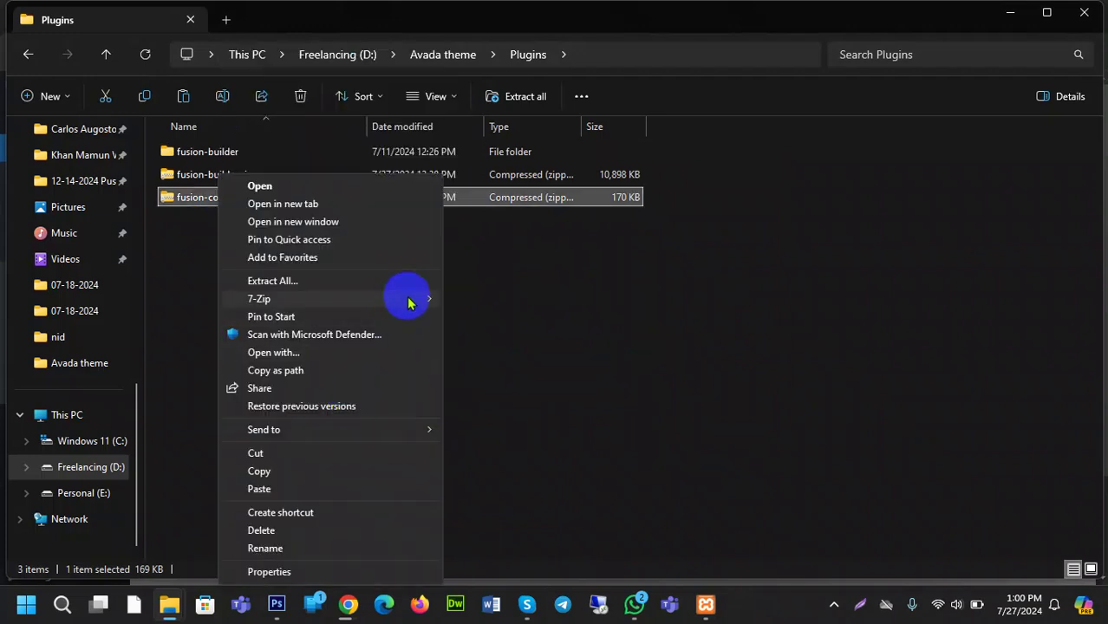
pyautogui.moveTo(416, 298)
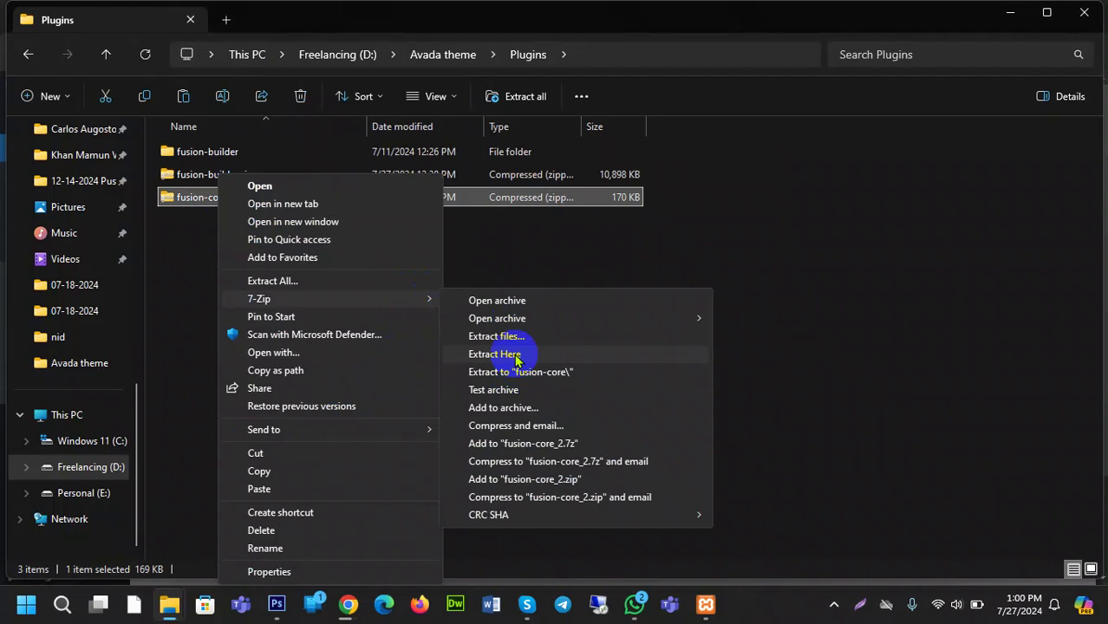
pyautogui.click(515, 357)
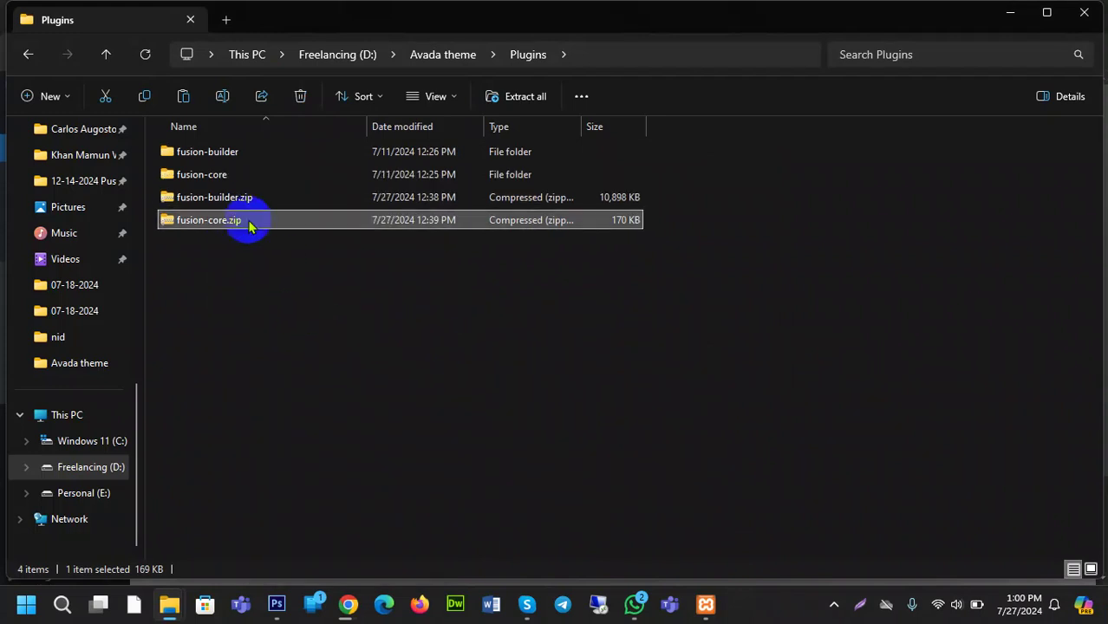
pyautogui.click(240, 175)
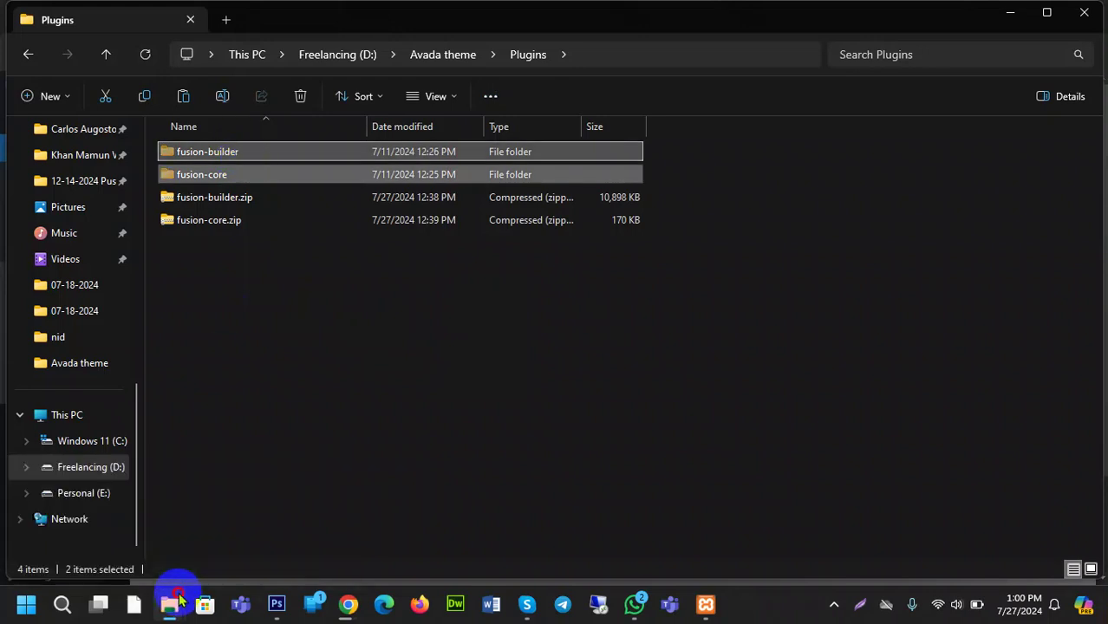
# Paste fusion-builder and fusion-core into phoenixglobal\wp-content\plugins.
pyautogui.moveTo(173, 598)
pyautogui.click(156, 518)
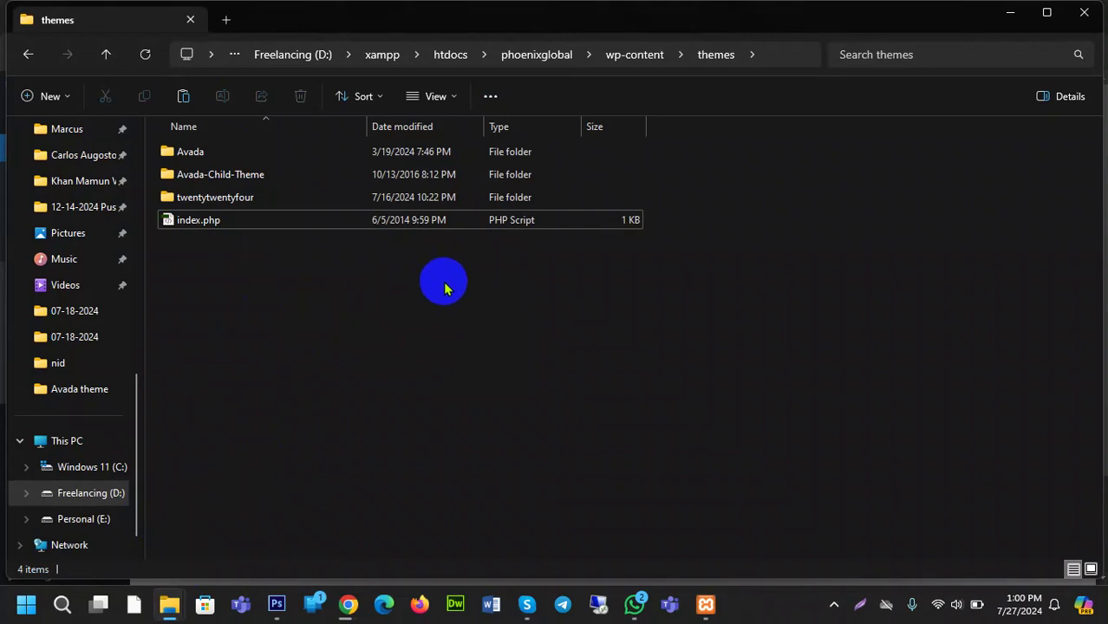
pyautogui.click(539, 61)
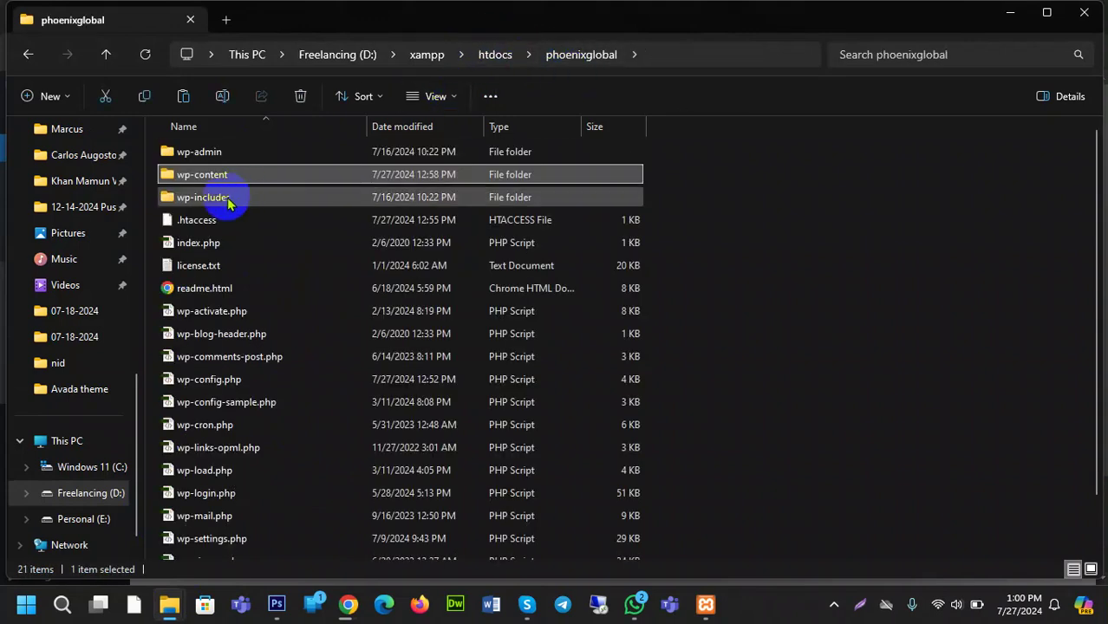
pyautogui.doubleClick(220, 178)
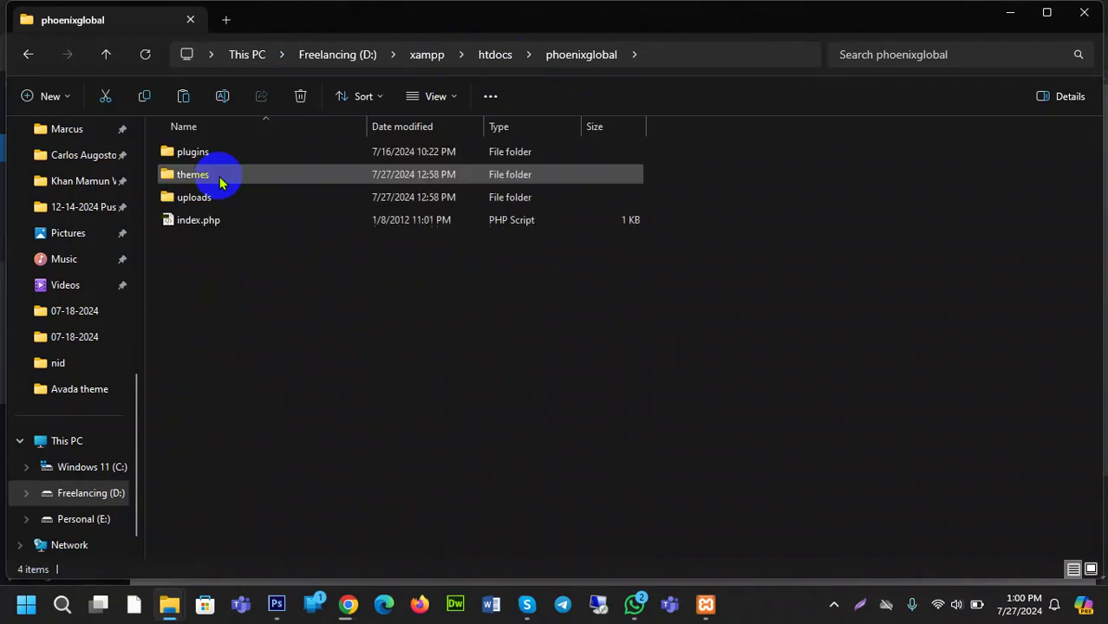
pyautogui.click(220, 163)
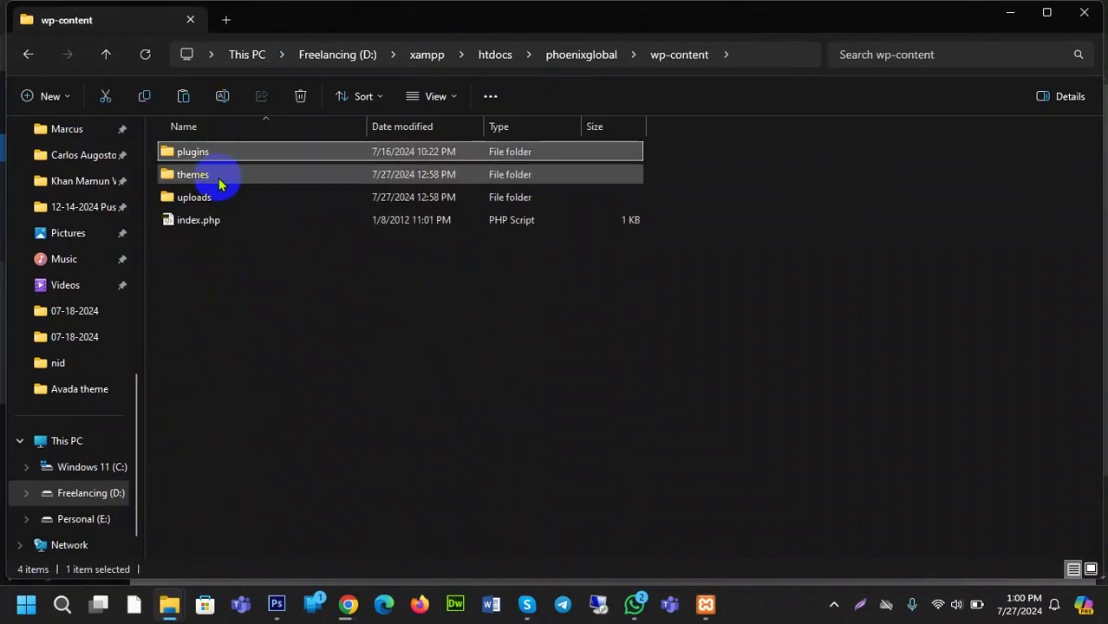
pyautogui.click(220, 183)
pyautogui.doubleClick(227, 153)
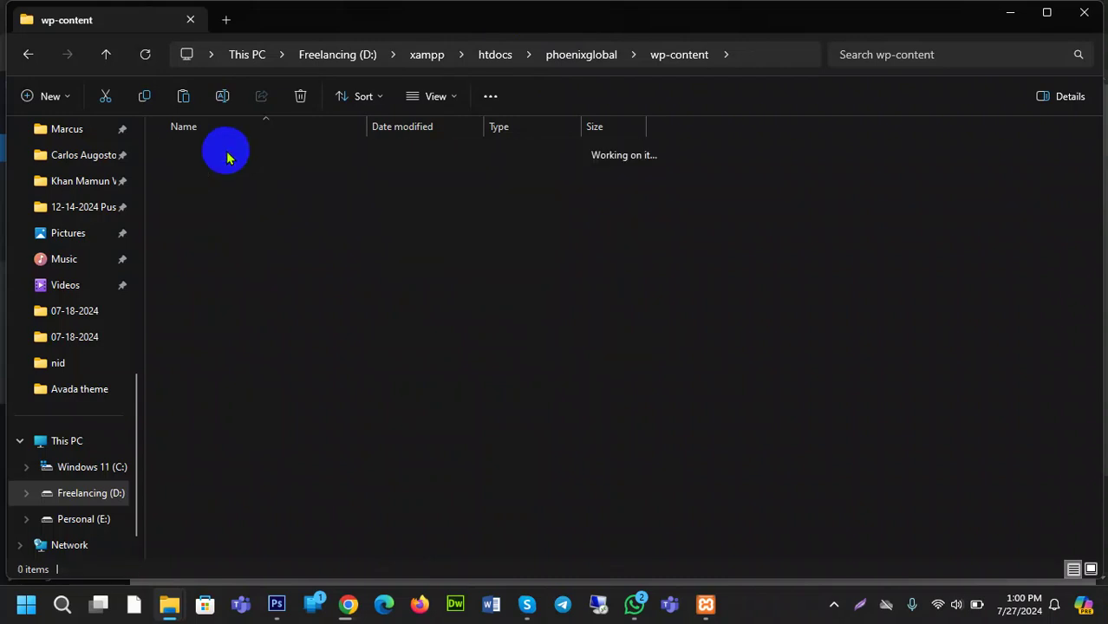
pyautogui.hotkey('ctrl', 'v')
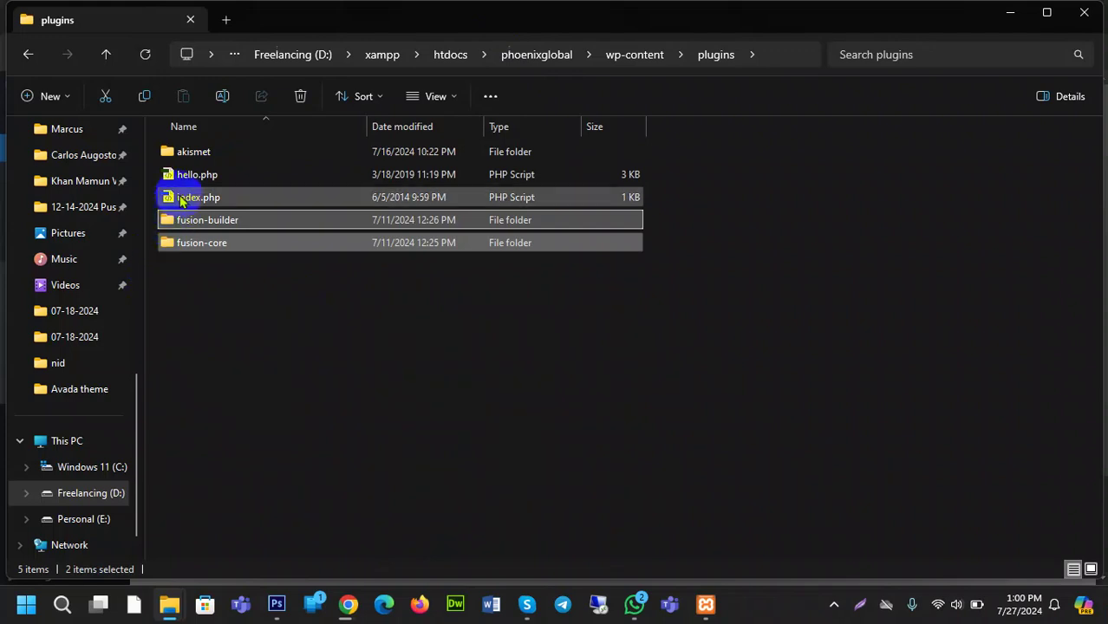
# Delete the akismet folder and hello.php from the plugins folder.
pyautogui.click(195, 174)
pyautogui.click(215, 152)
pyautogui.click(217, 174)
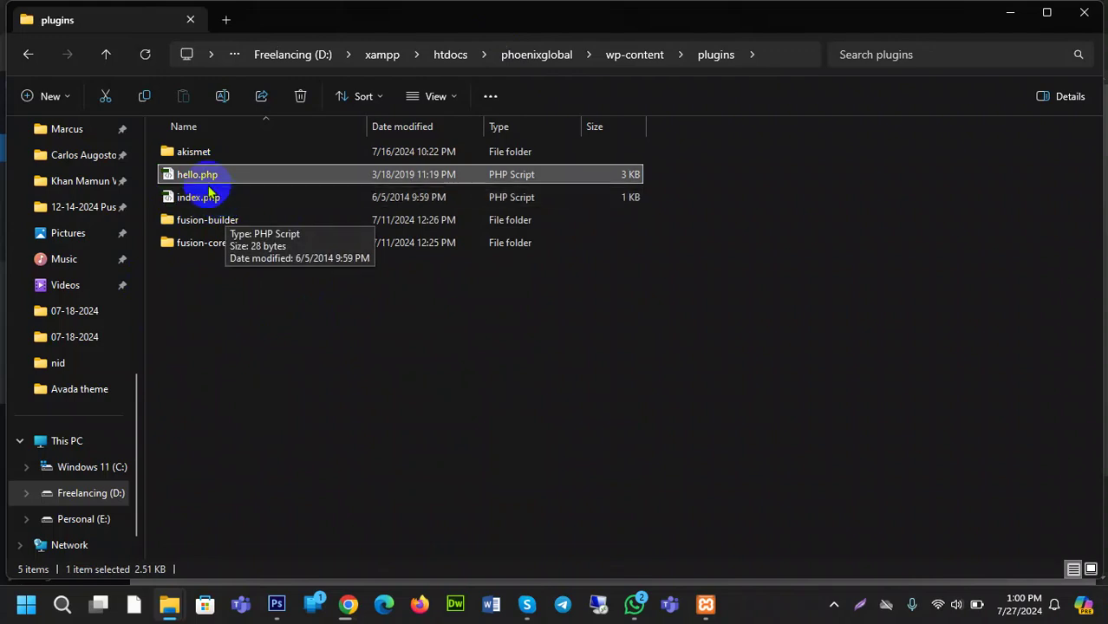
pyautogui.keyDown('ctrl'); pyautogui.click(213, 152); pyautogui.keyUp('ctrl')
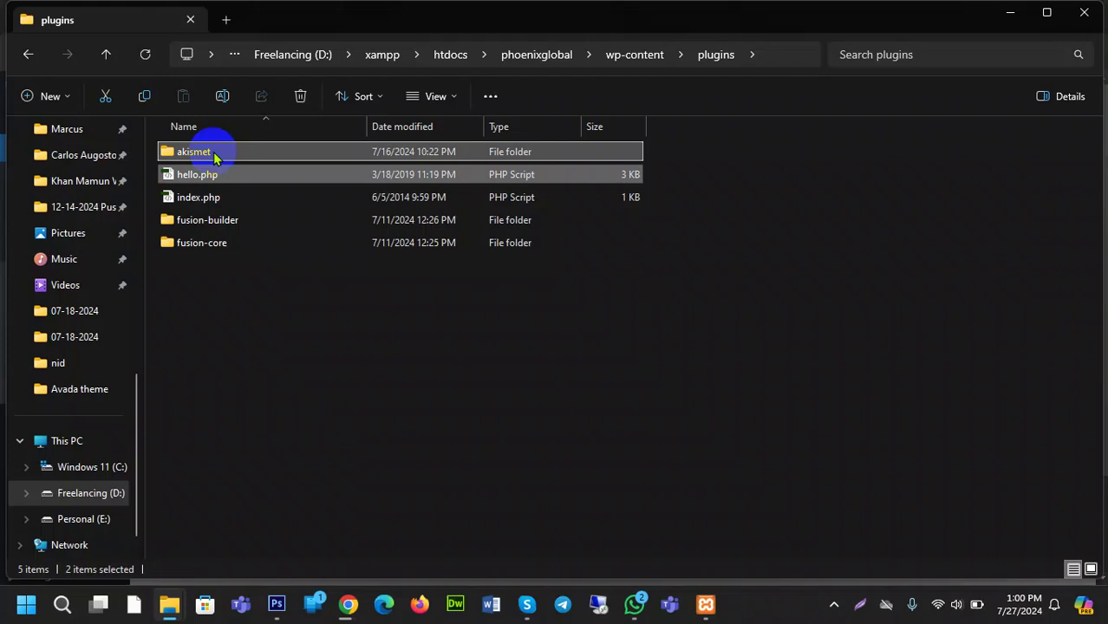
pyautogui.press('Delete')
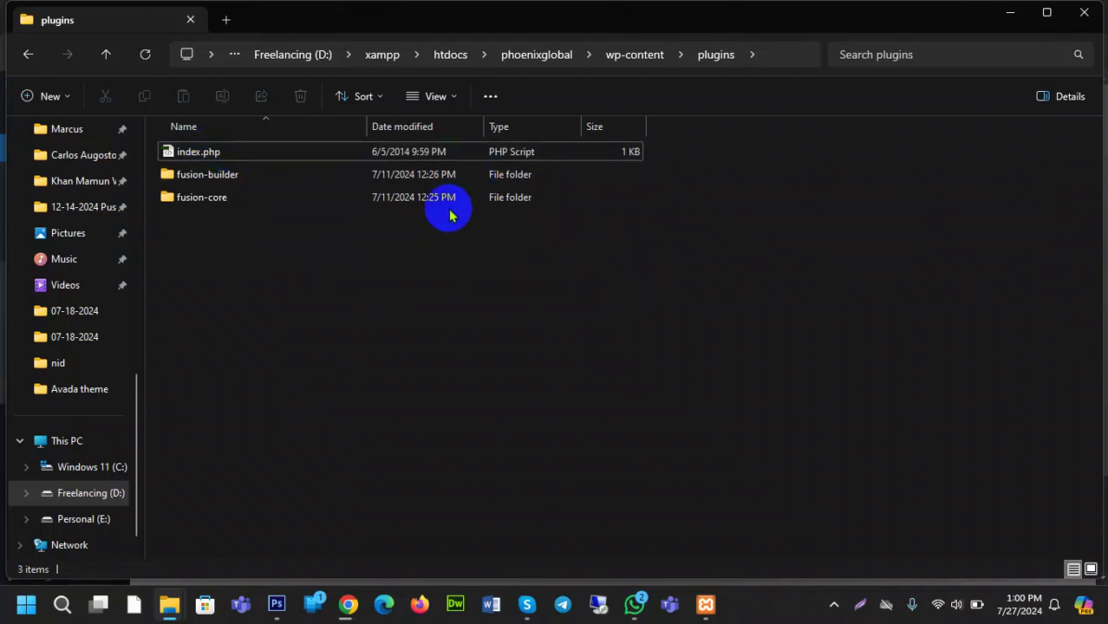
# Switch to Chrome and scroll through the Avada Plugins page to review the required plugins.
pyautogui.click(346, 605)
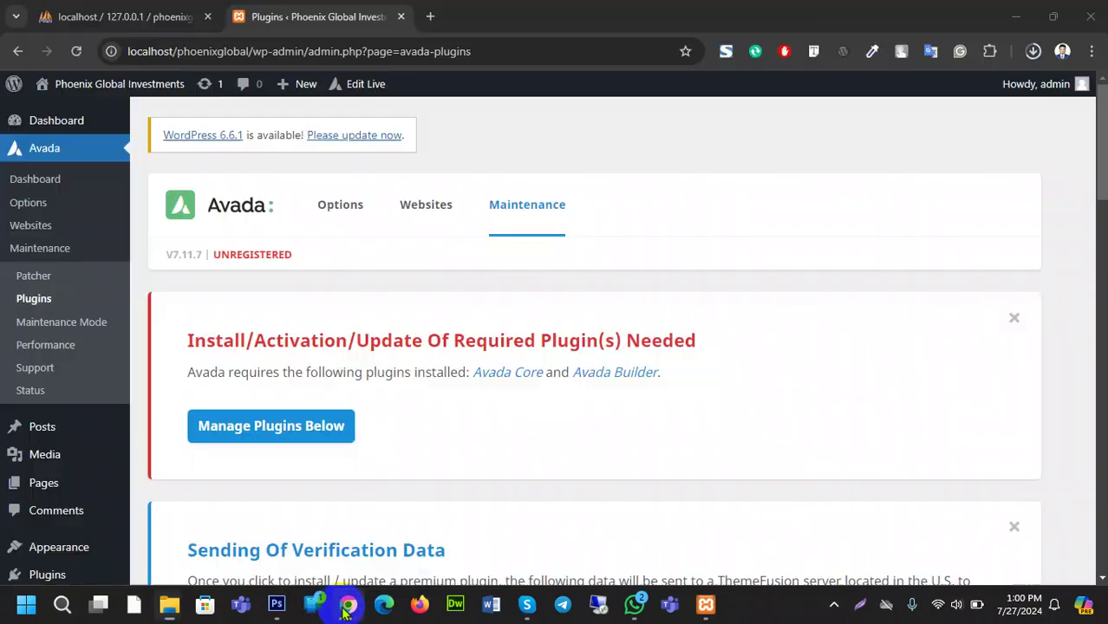
pyautogui.scroll(-5, 624, 381)
pyautogui.scroll(-5, 641, 383)
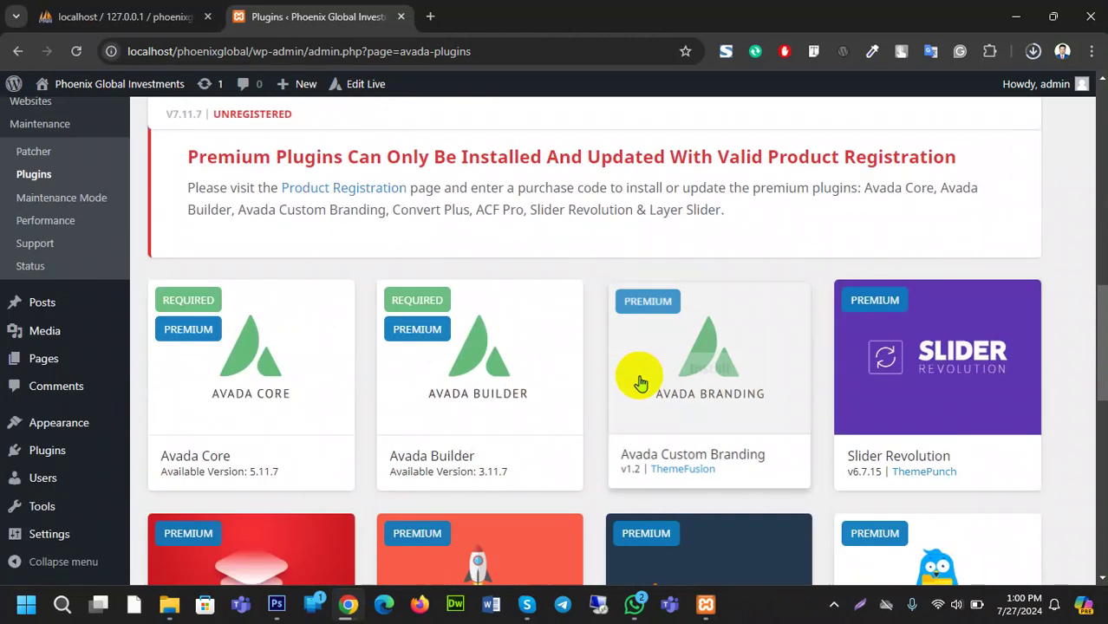
pyautogui.scroll(-2, 641, 382)
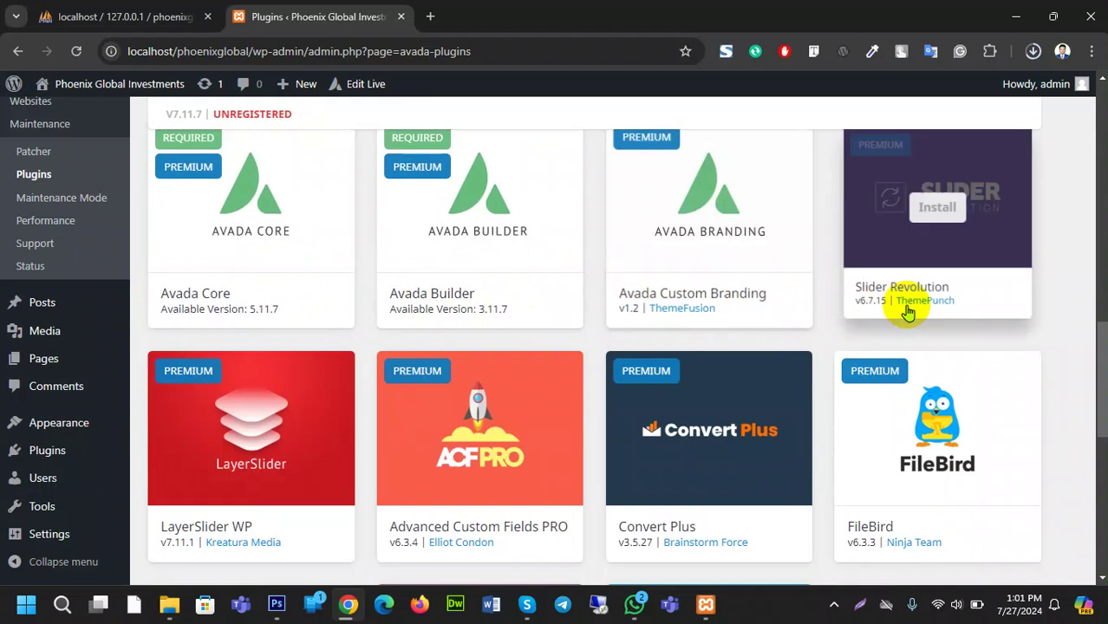
pyautogui.scroll(-1, 1025, 293)
pyautogui.scroll(-3, 1006, 298)
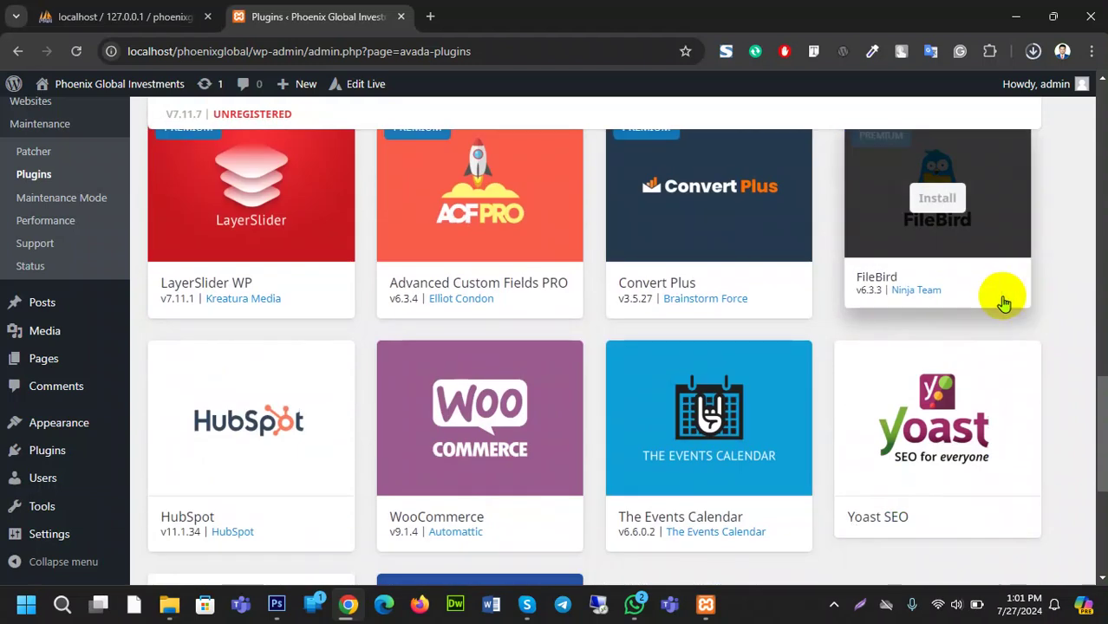
pyautogui.scroll(-3, 863, 388)
pyautogui.scroll(-2, 607, 365)
pyautogui.scroll(5, 578, 354)
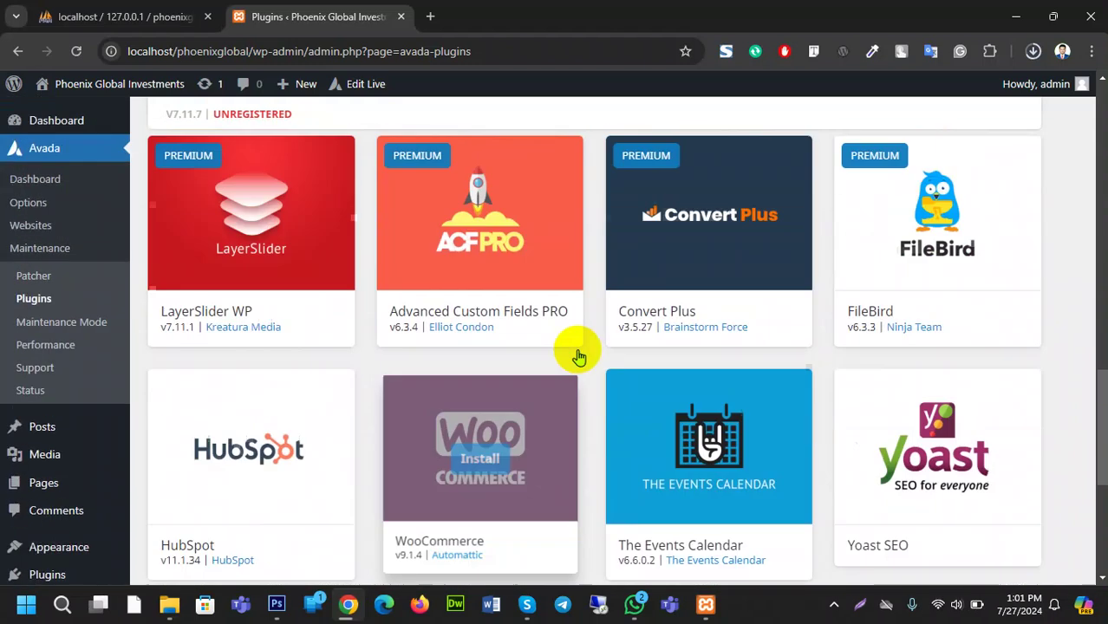
pyautogui.scroll(4, 577, 354)
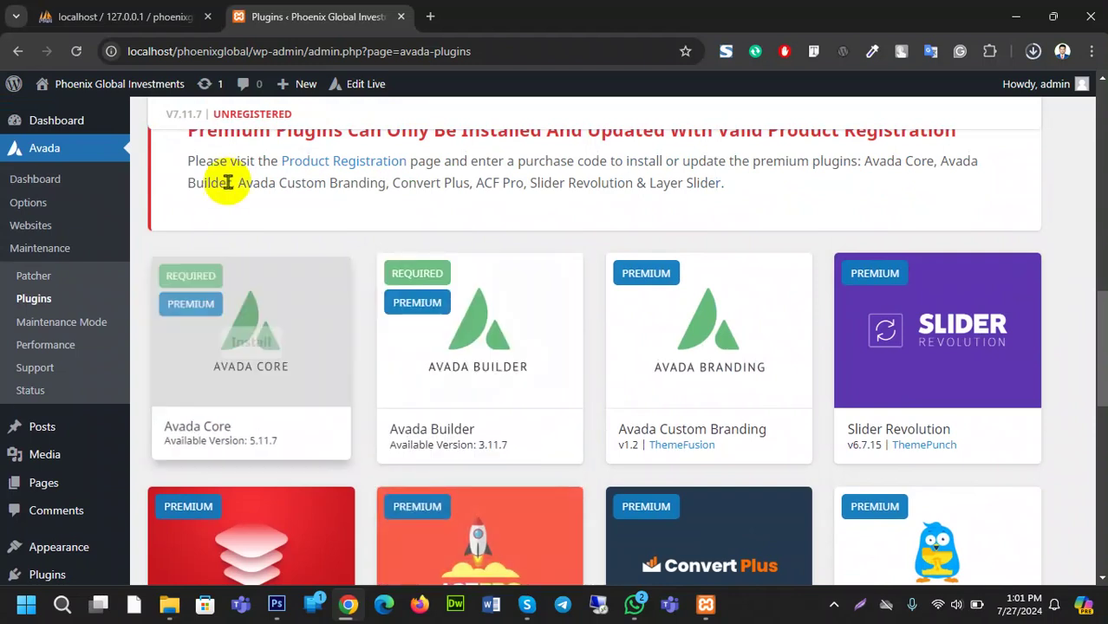
# Retry installing Avada Core and reload until Core v5.11.7 and Builder v3.11.7 show installed.
pyautogui.click(74, 53)
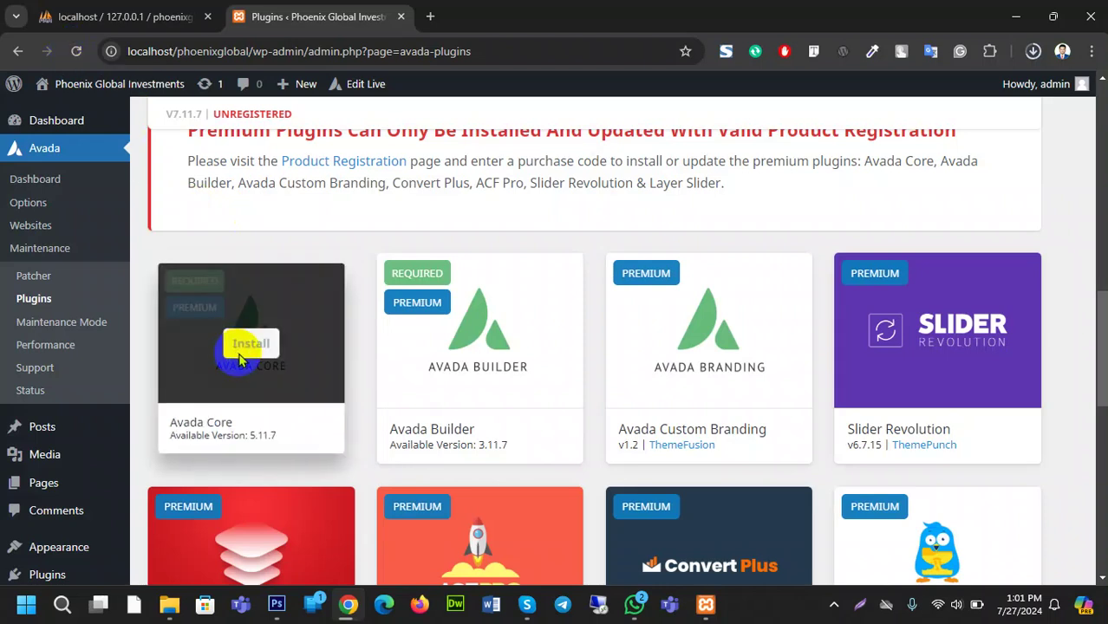
pyautogui.click(254, 356)
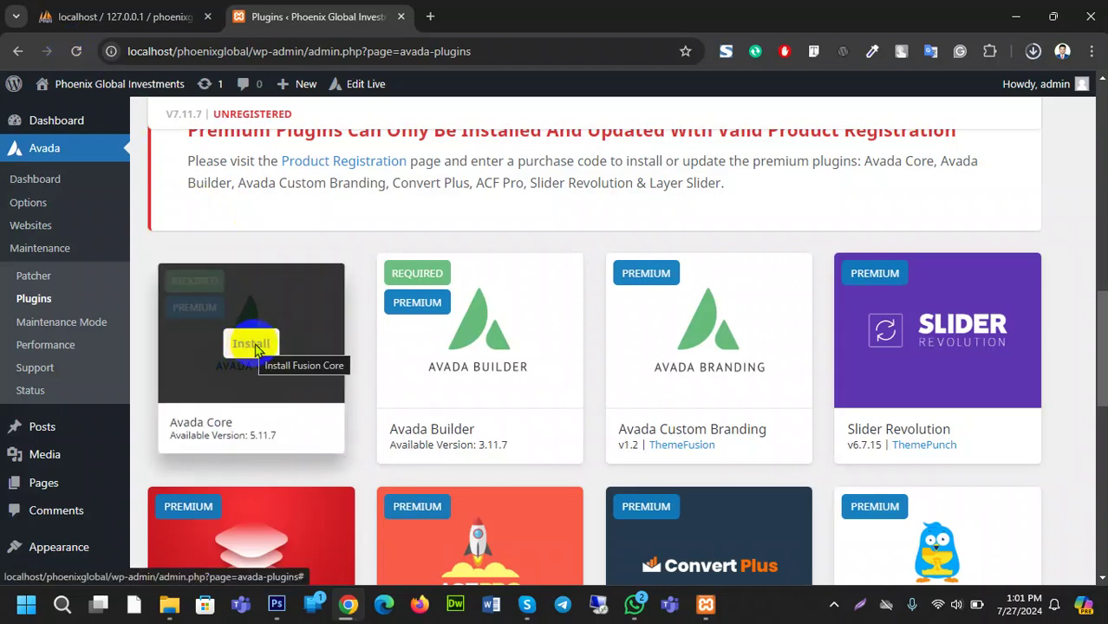
pyautogui.click(230, 343)
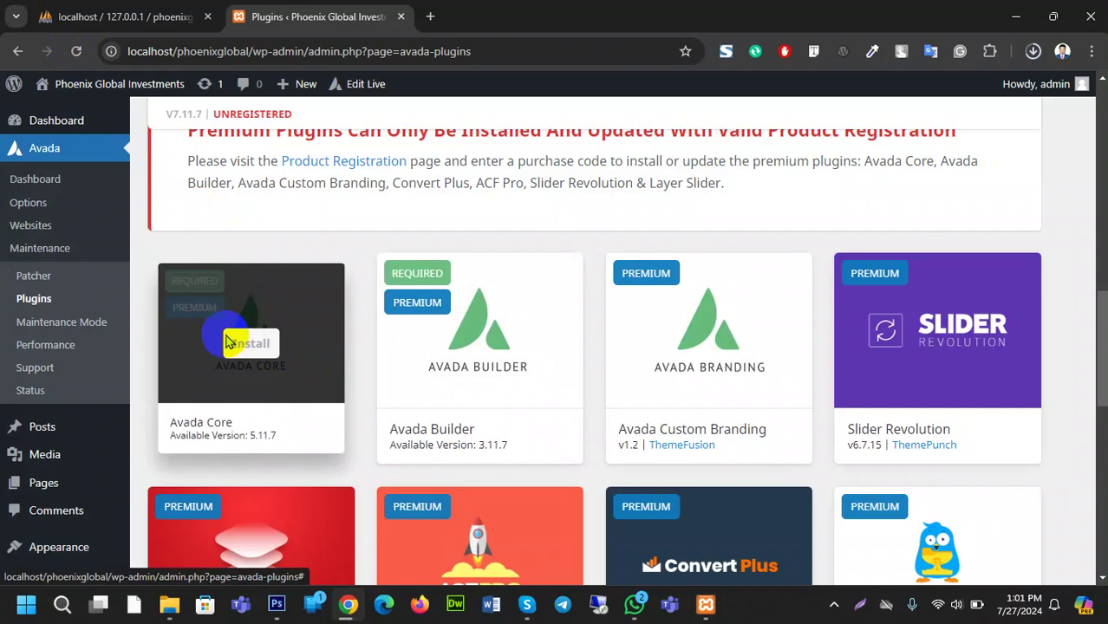
pyautogui.click(78, 53)
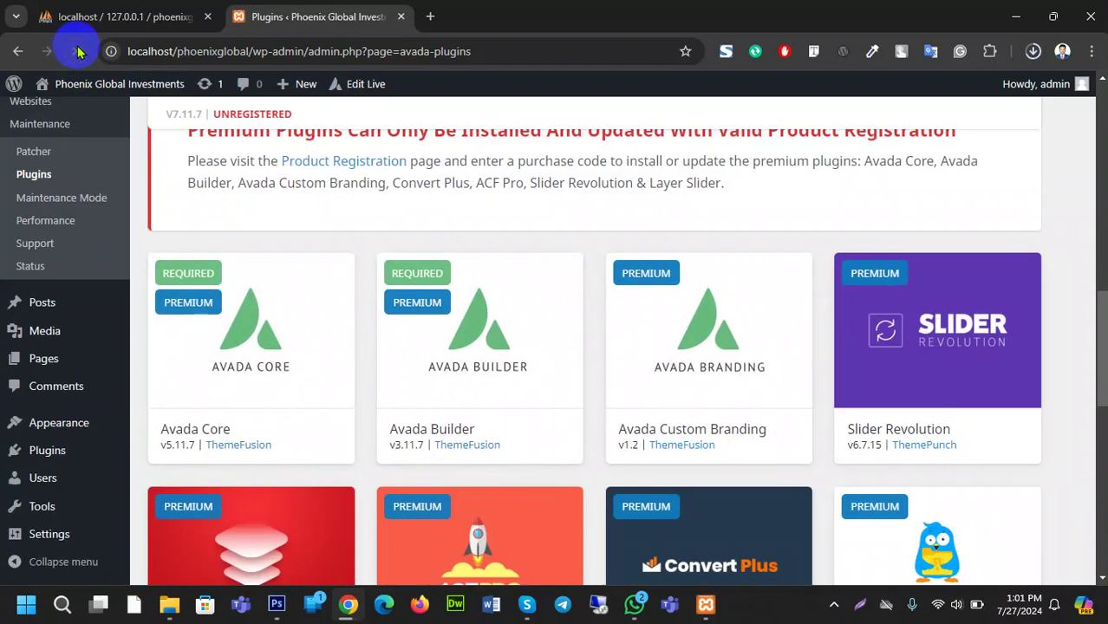
# Activate the Avada Core plugin on the Avada Plugins page.
pyautogui.click(256, 356)
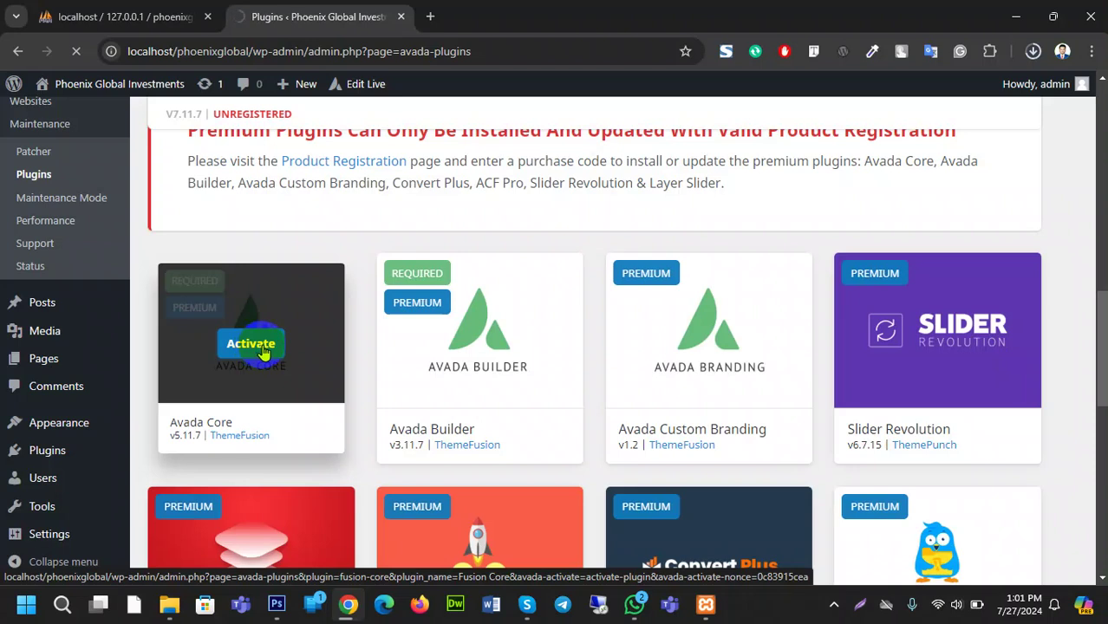
pyautogui.scroll(-8, 264, 350)
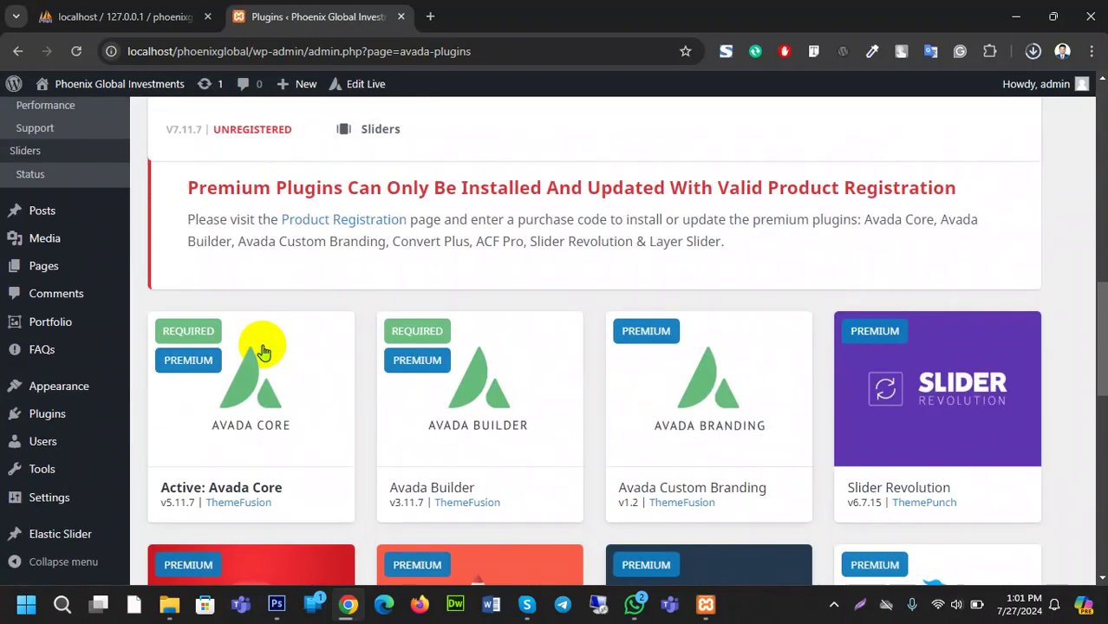
pyautogui.moveTo(464, 411)
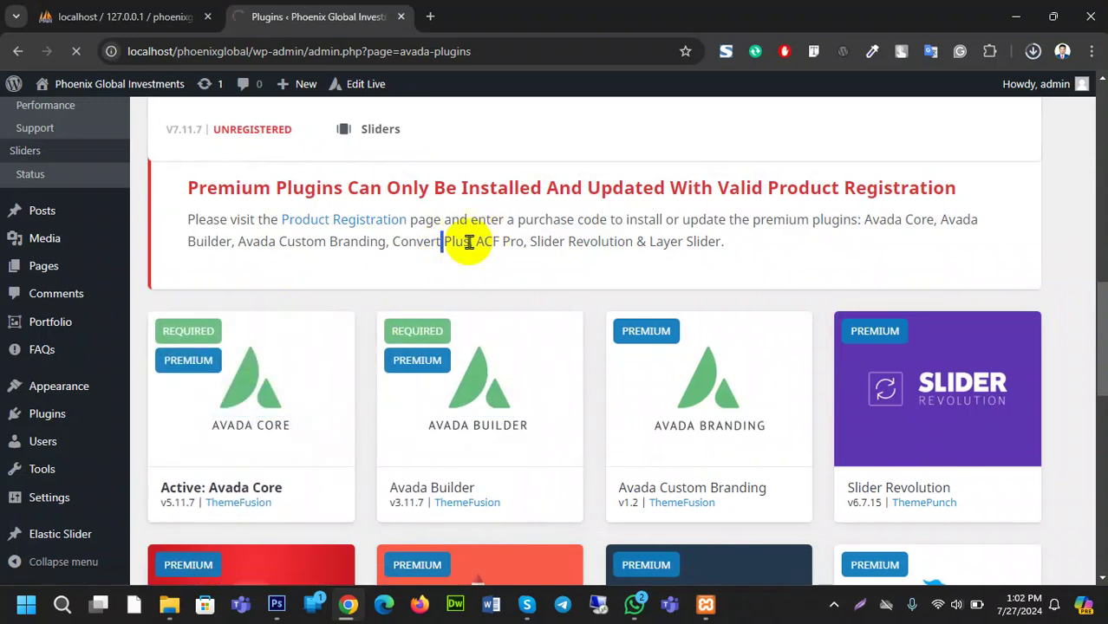
# Select the site's base address localhost/phoenixglobal/ in the address bar.
pyautogui.moveTo(476, 242); pyautogui.dragTo(521, 242)
pyautogui.click(598, 246)
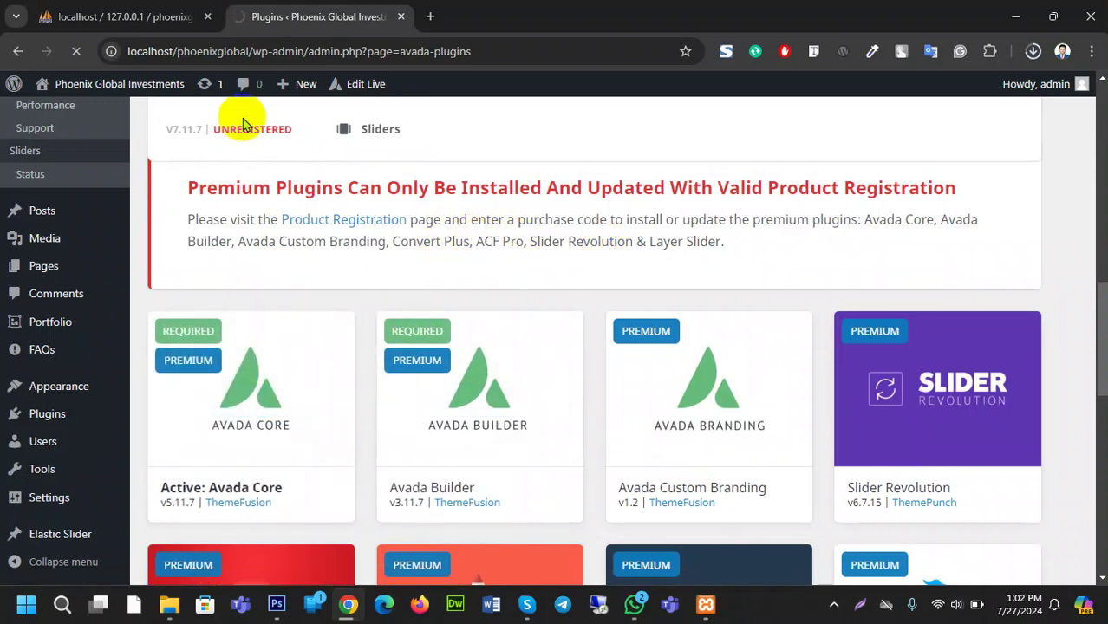
pyautogui.click(248, 53)
pyautogui.moveTo(251, 52); pyautogui.dragTo(74, 51)
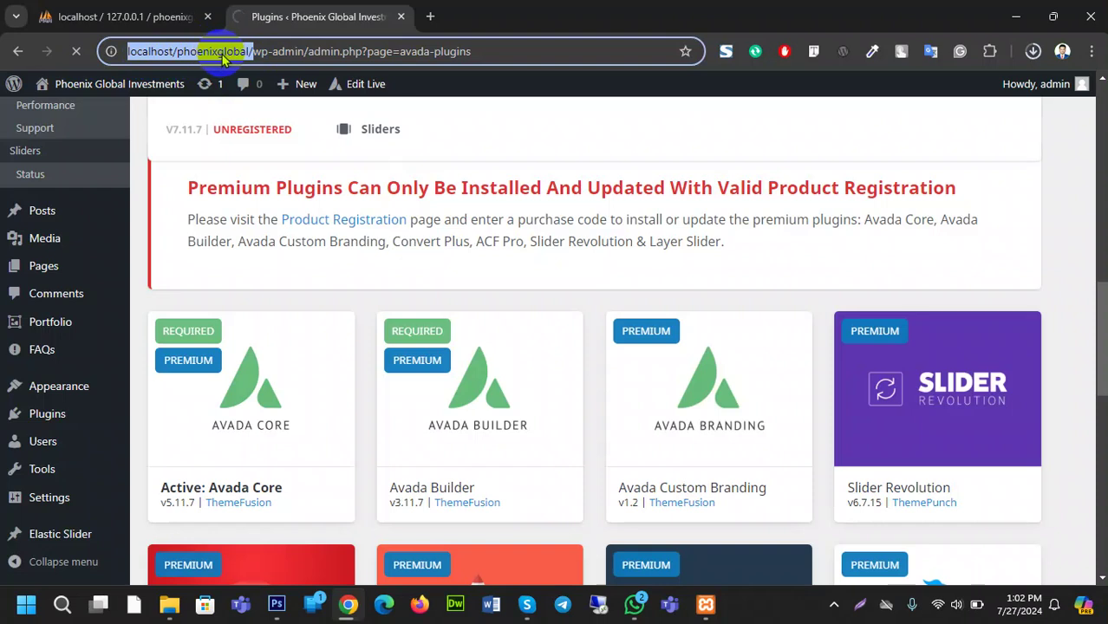
# Copy localhost/phoenixglobal/ and load it in a new tab to show the site's front page.
pyautogui.hotkey('ctrl', 'c')
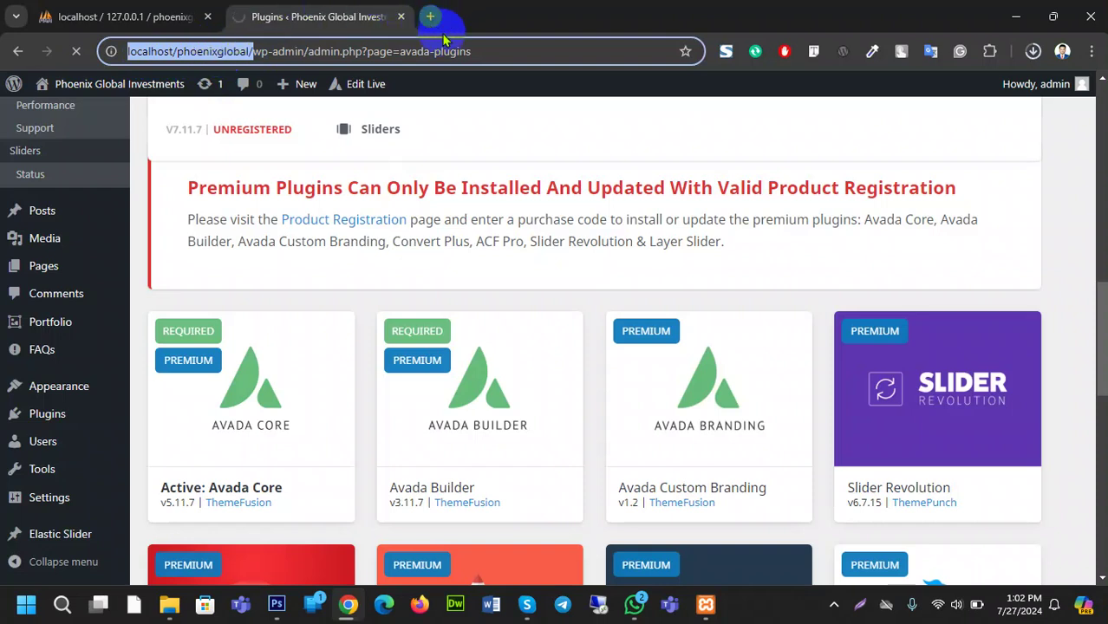
pyautogui.click(430, 17)
pyautogui.hotkey('ctrl', 'v')
pyautogui.click(559, 93)
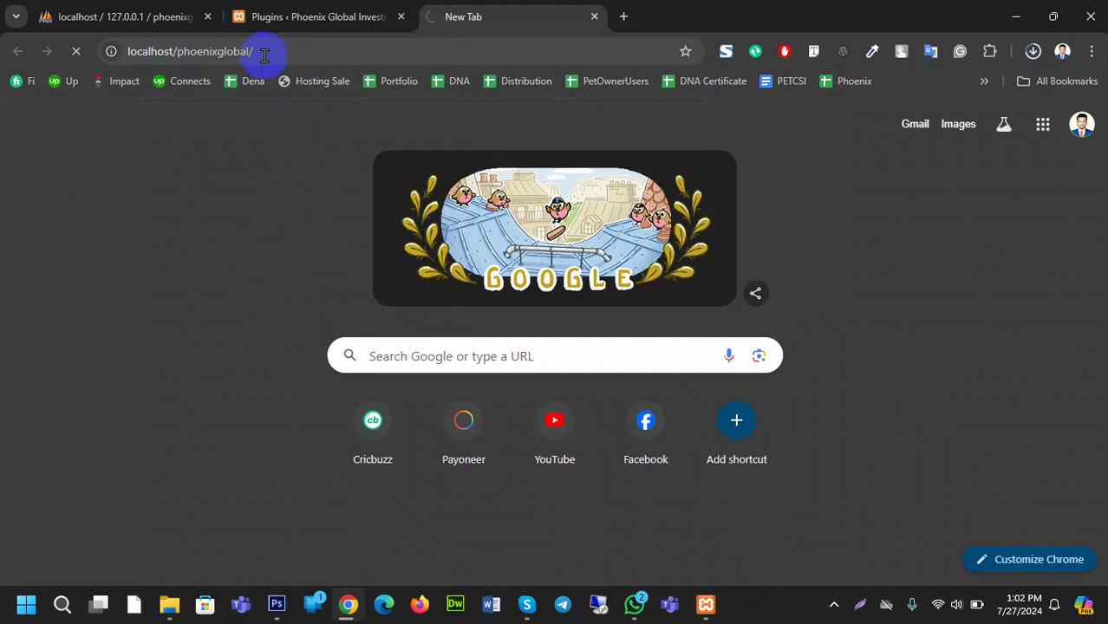
# Open the site through Visit Site, then close the duplicate front-page tab.
pyautogui.click(339, 17)
pyautogui.moveTo(80, 102)
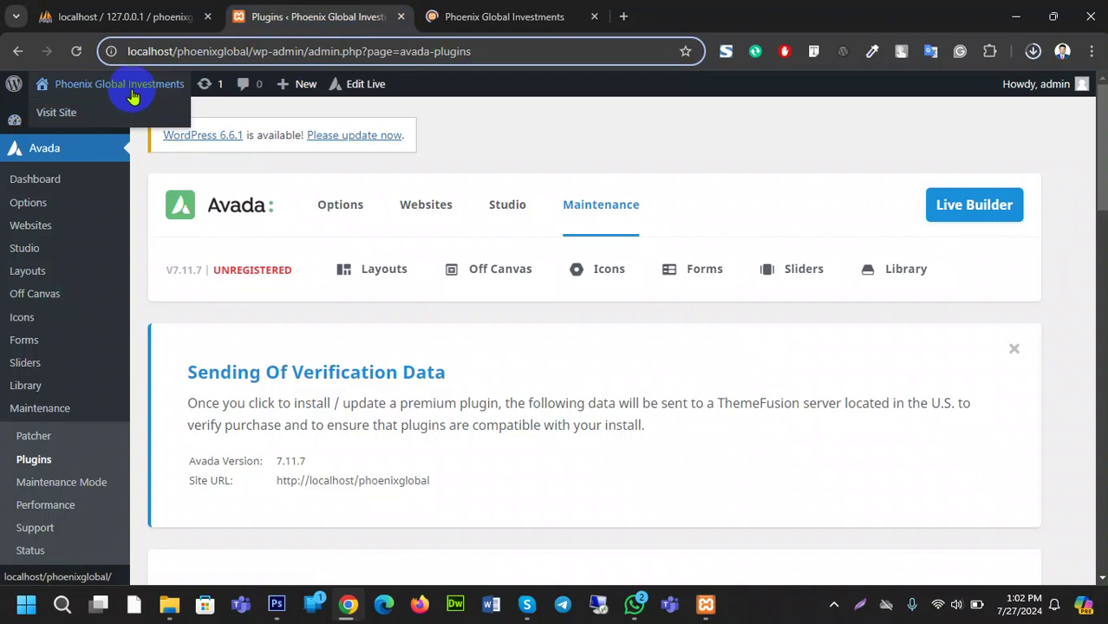
pyautogui.middleClick(69, 120)
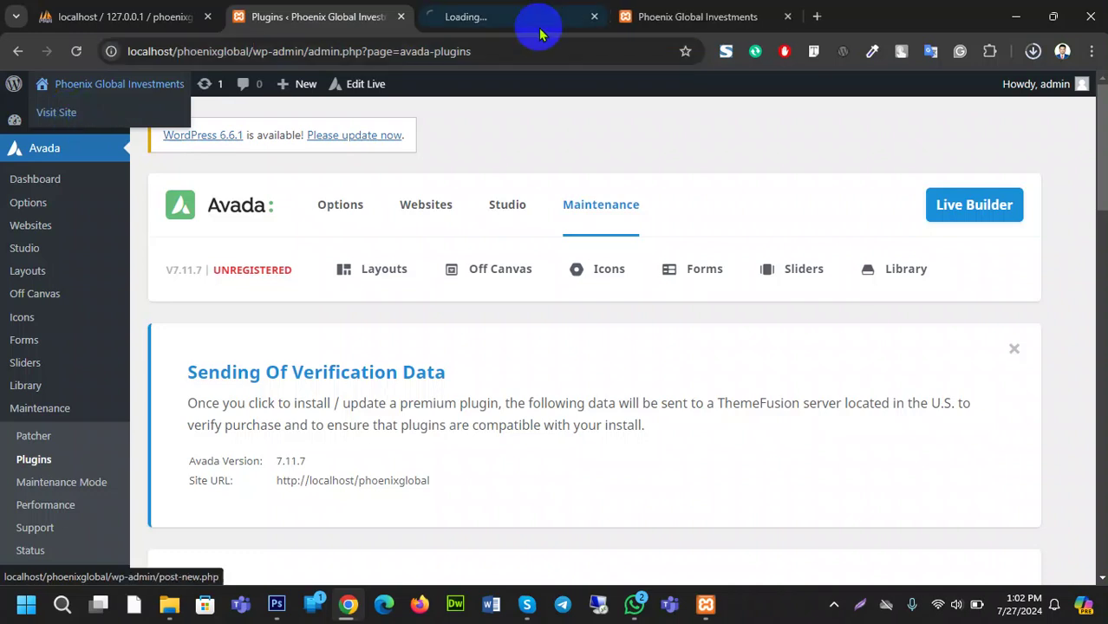
pyautogui.click(527, 15)
pyautogui.click(698, 17)
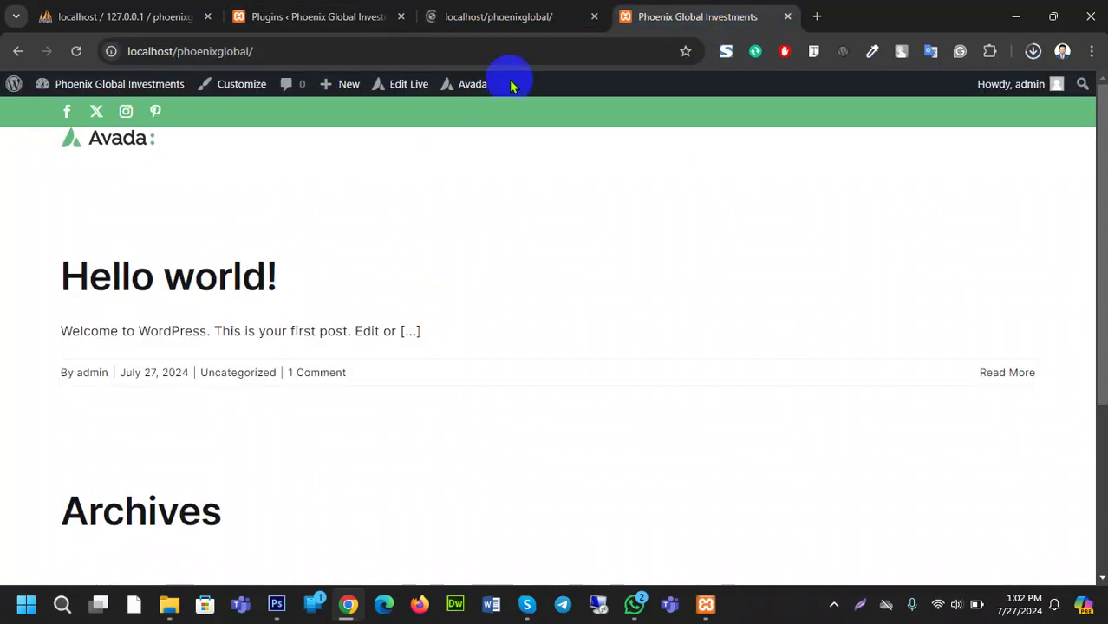
pyautogui.click(594, 17)
# Scroll over the front page, then return to the Avada Plugins admin tab.
pyautogui.scroll(-3, 589, 321)
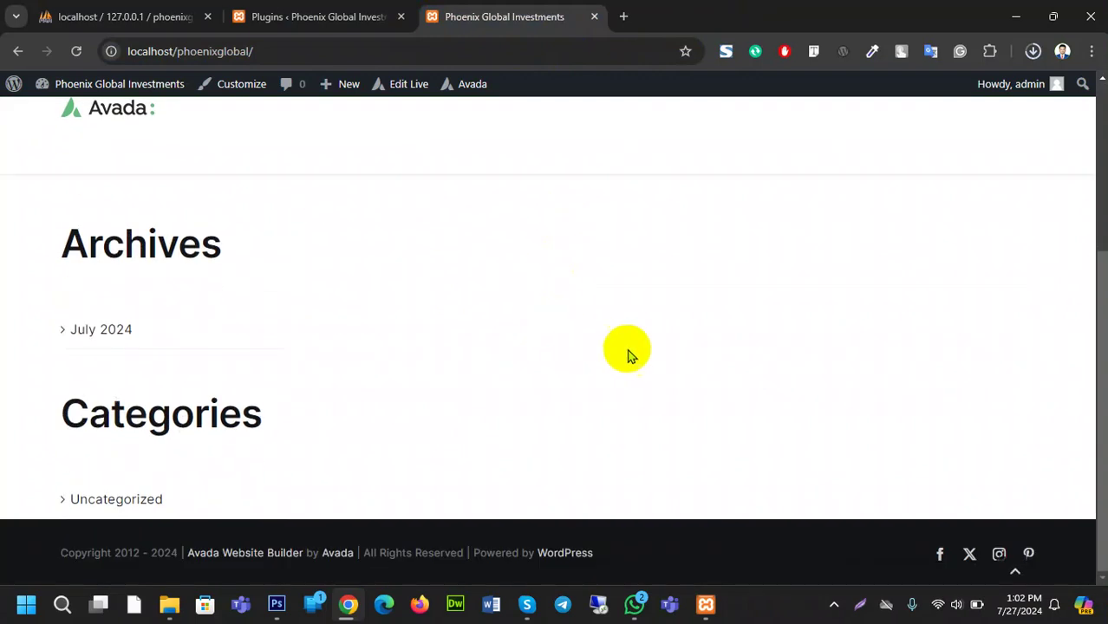
pyautogui.scroll(3, 607, 390)
pyautogui.scroll(-3, 826, 358)
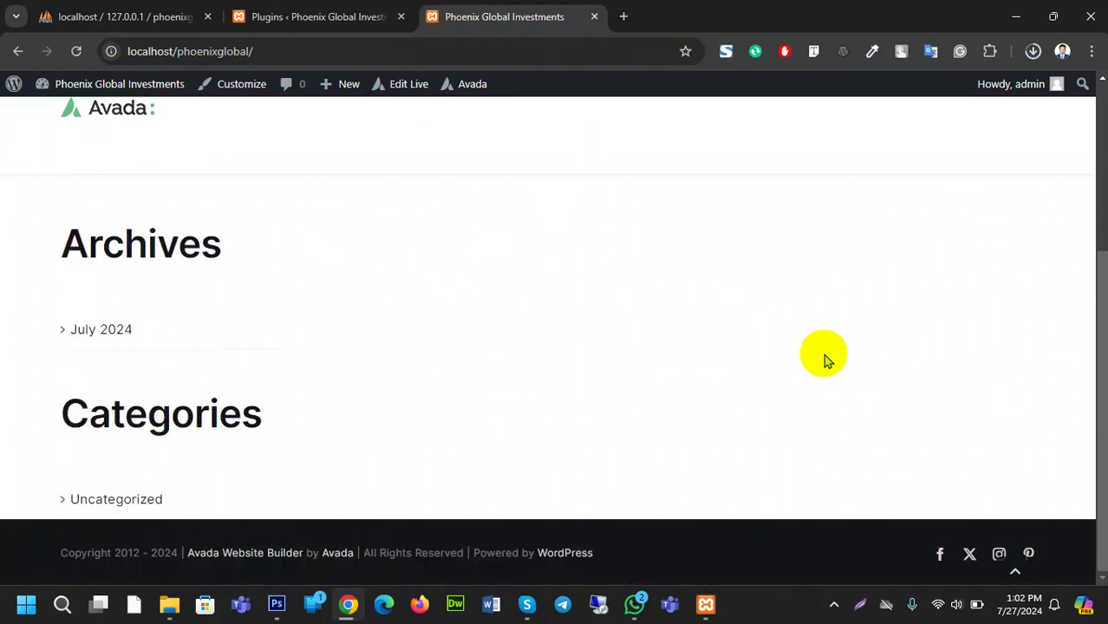
pyautogui.scroll(3, 826, 358)
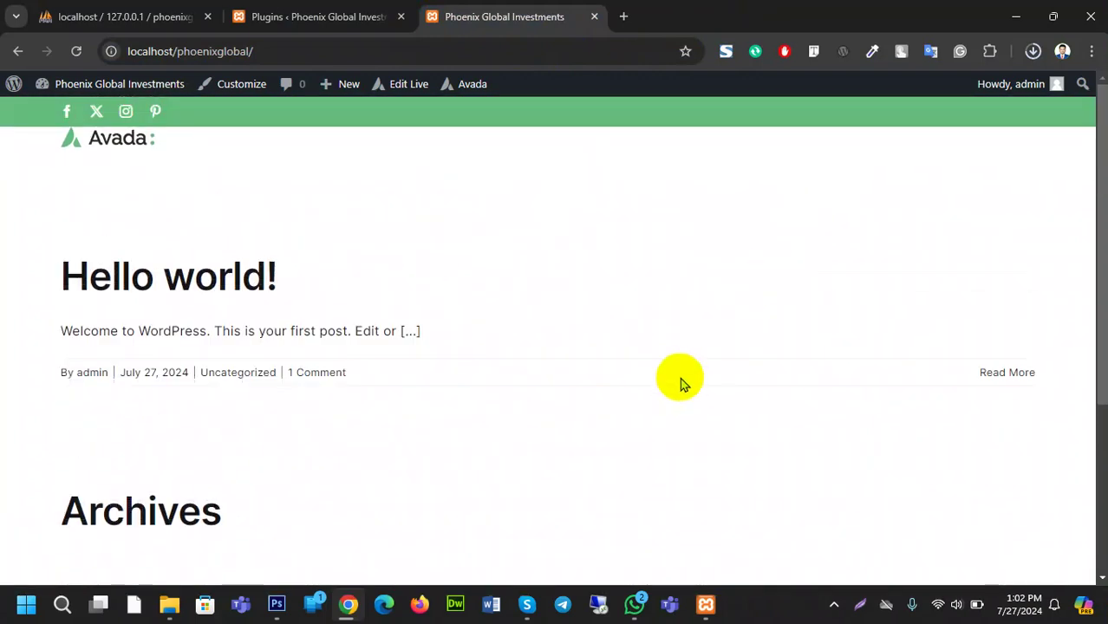
pyautogui.scroll(-3, 659, 368)
pyautogui.scroll(3, 265, 286)
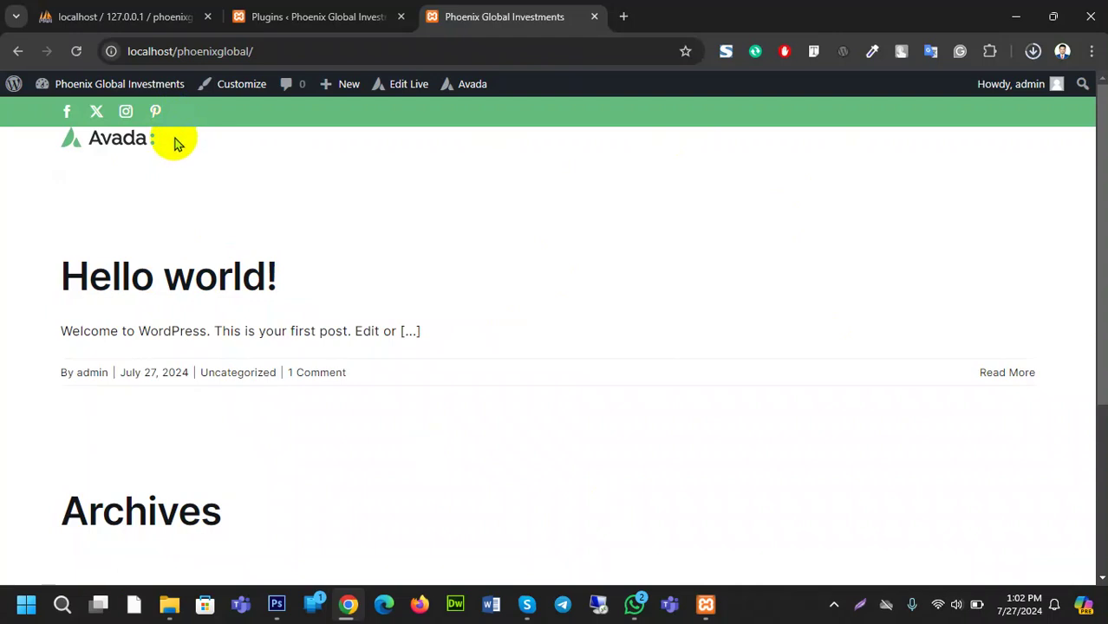
pyautogui.click(319, 17)
pyautogui.click(487, 17)
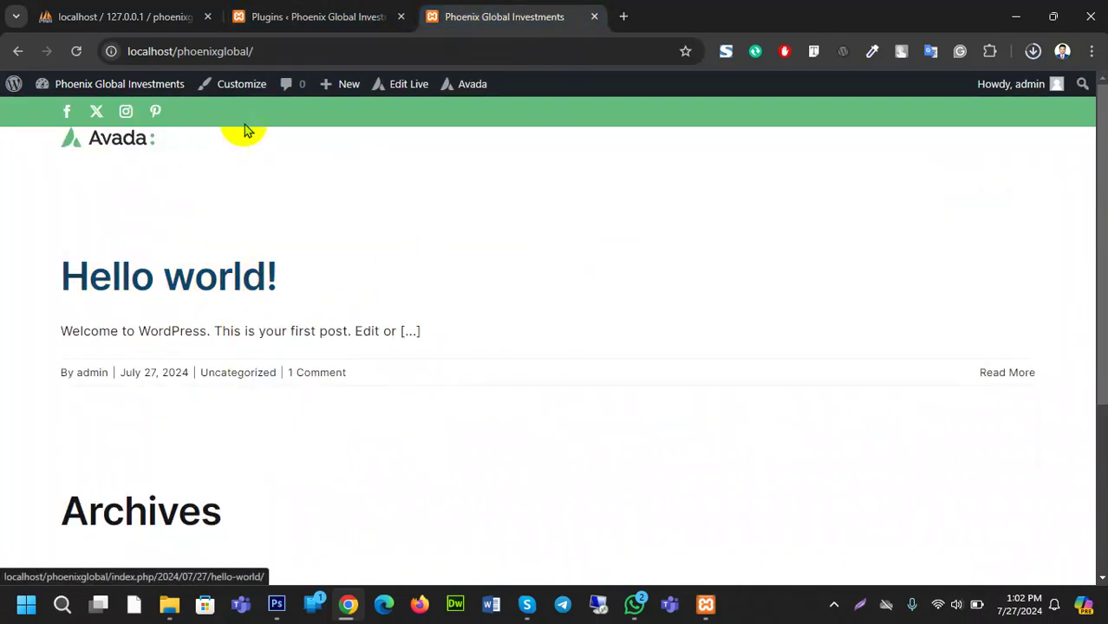
pyautogui.click(320, 19)
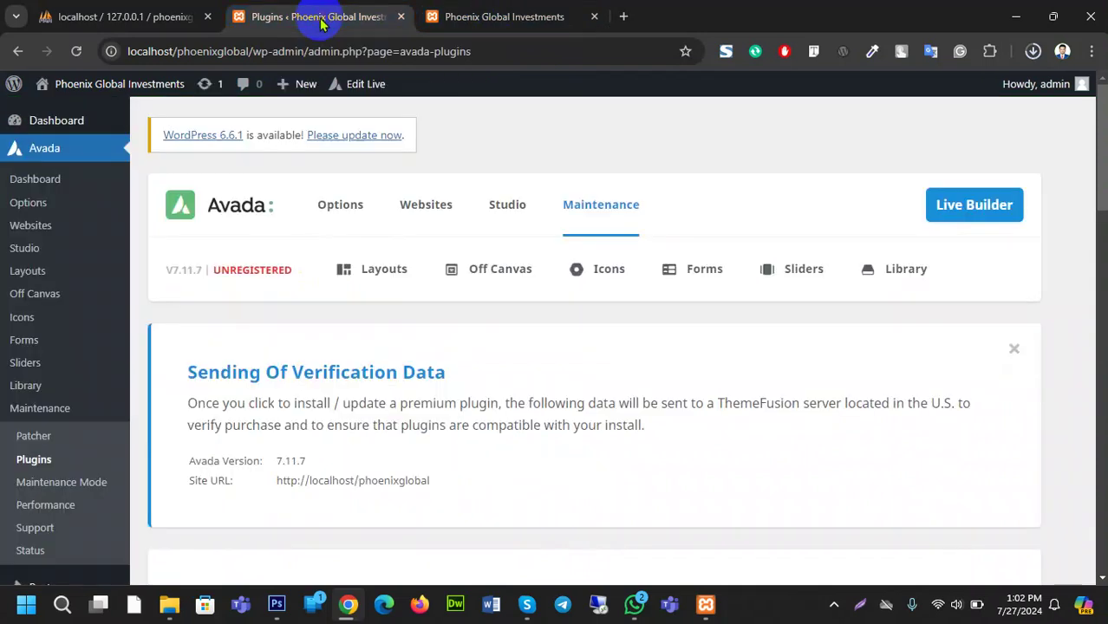
# Load the live phoenixglobalinvestments.com.au site in a new tab.
pyautogui.scroll(-3, 178, 364)
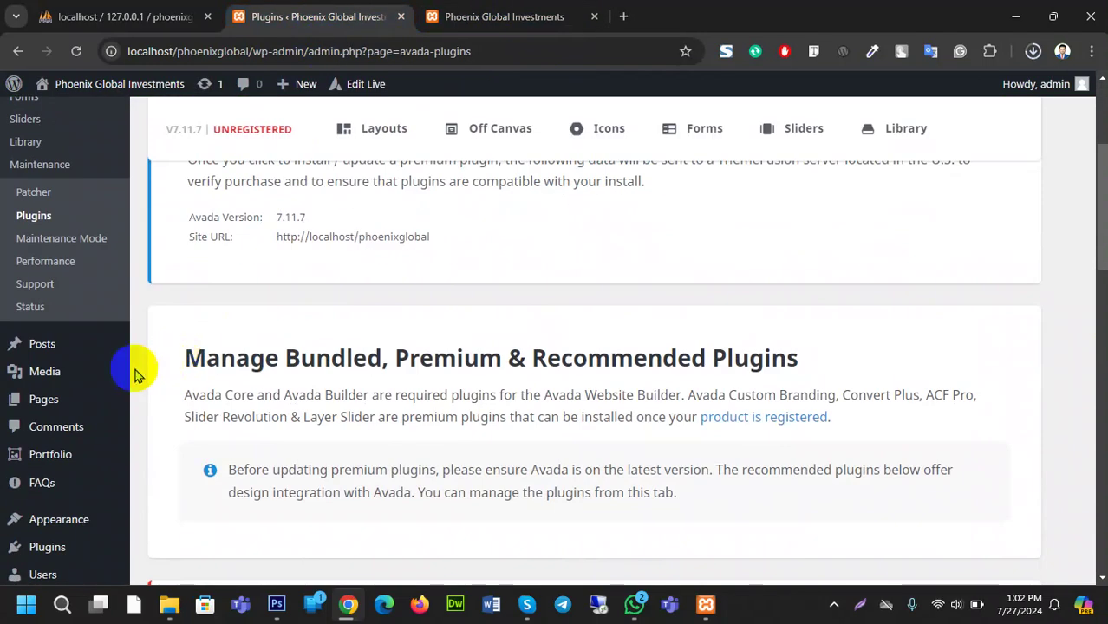
pyautogui.scroll(-1, 141, 371)
pyautogui.moveTo(57, 322)
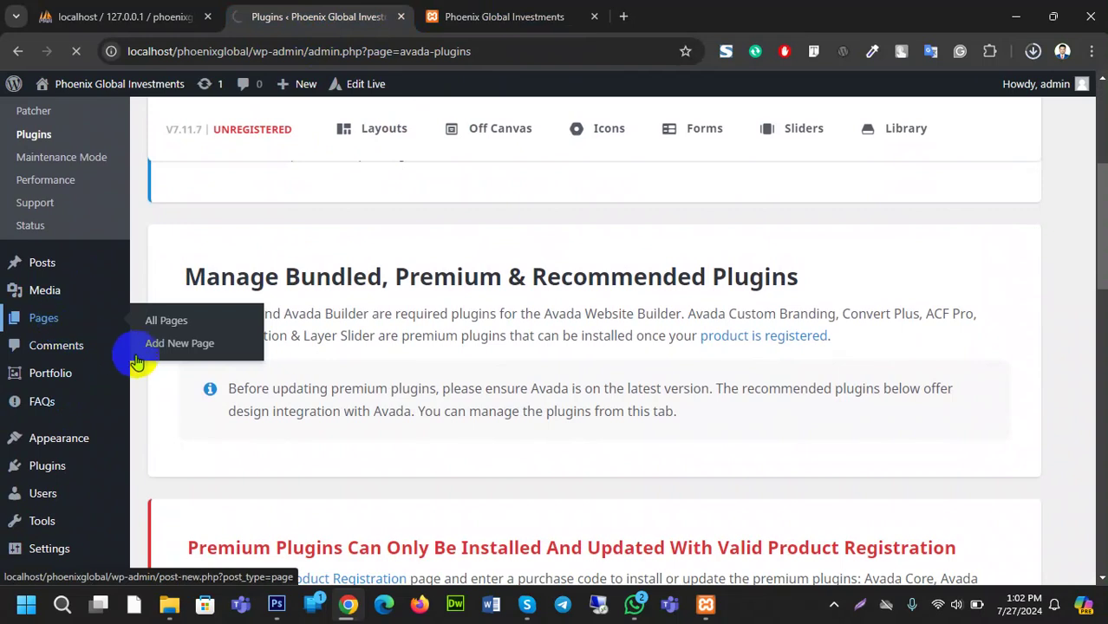
pyautogui.click(540, 12)
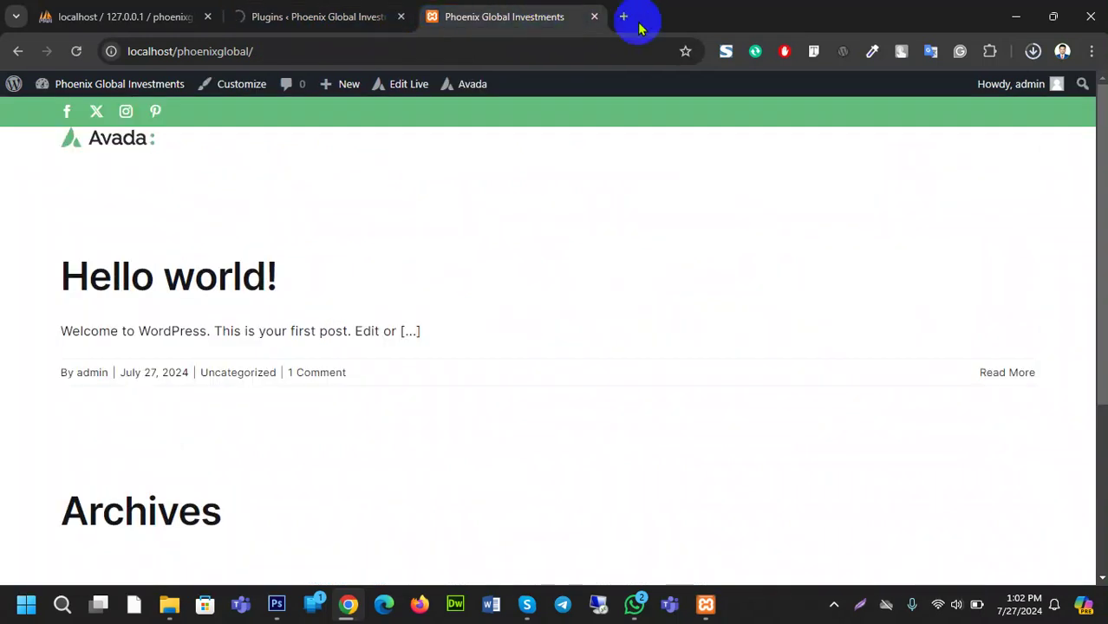
pyautogui.click(625, 24)
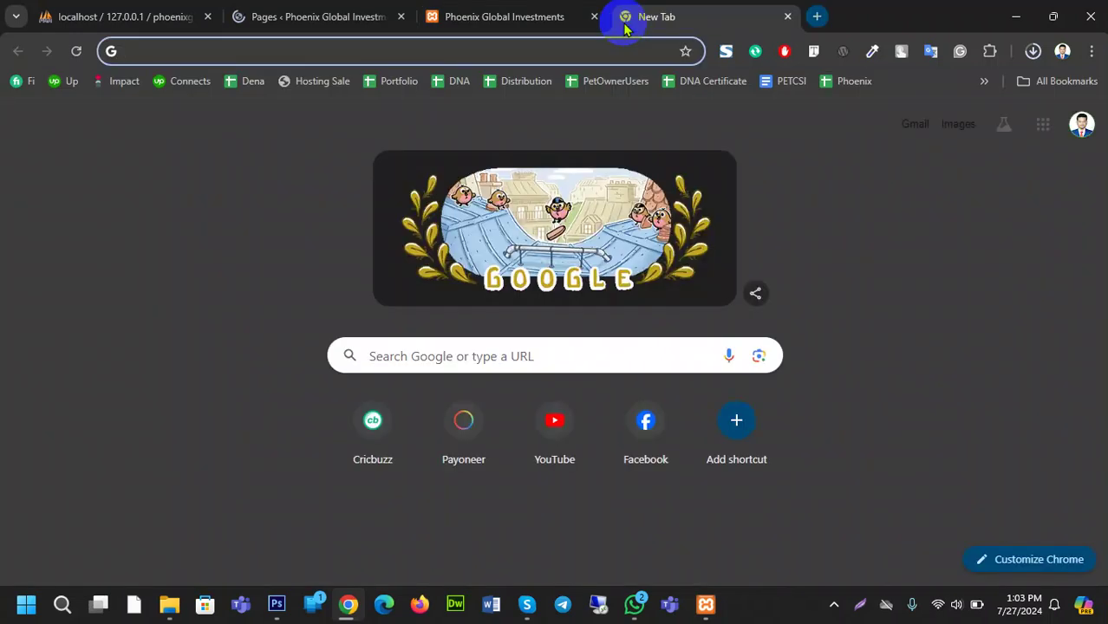
pyautogui.write('pho')
pyautogui.press('Return')
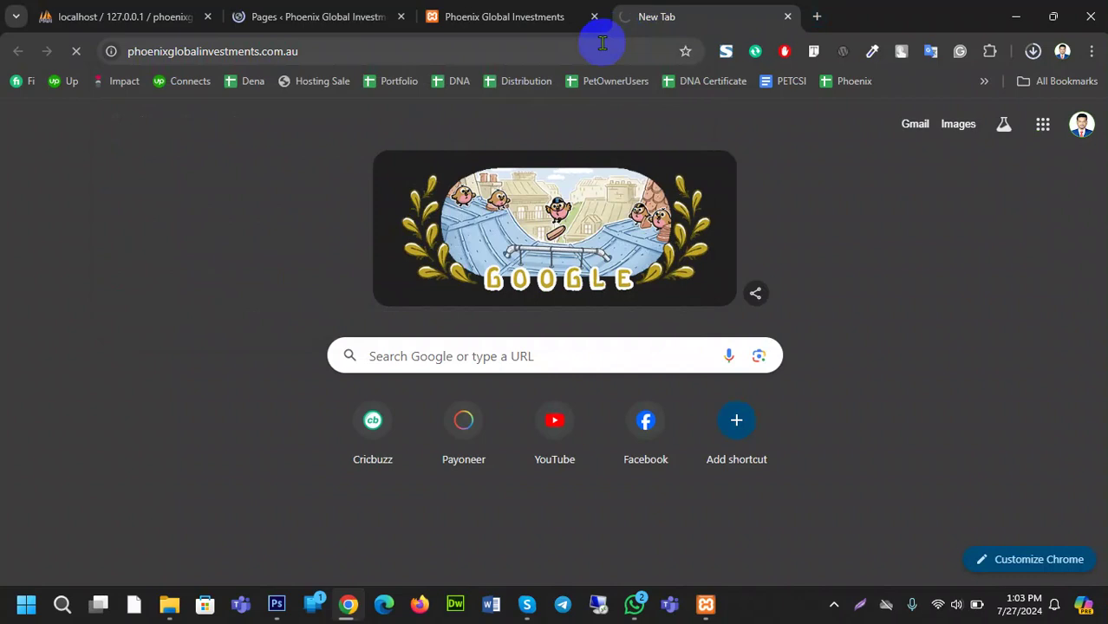
# Check the live site loading, then return to the admin Pages list.
pyautogui.click(366, 14)
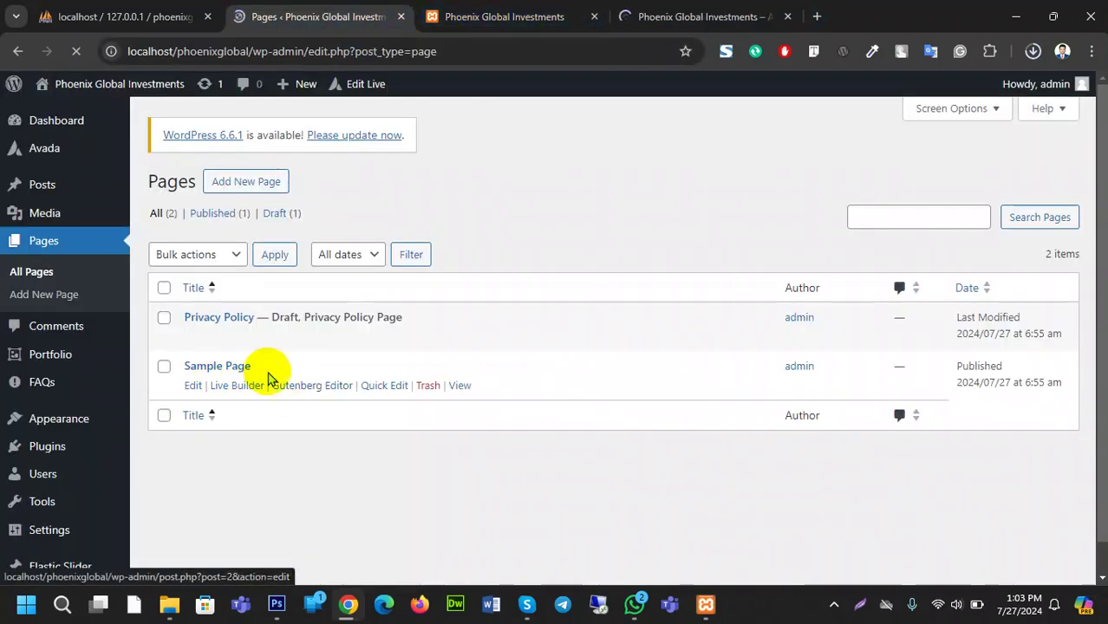
pyautogui.click(694, 17)
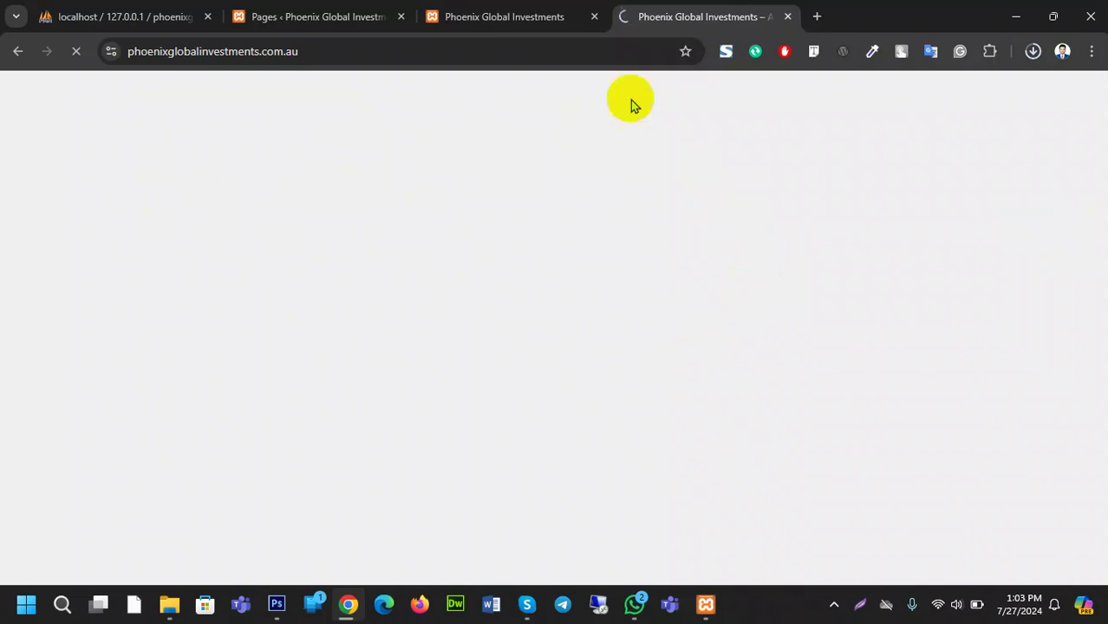
pyautogui.click(299, 17)
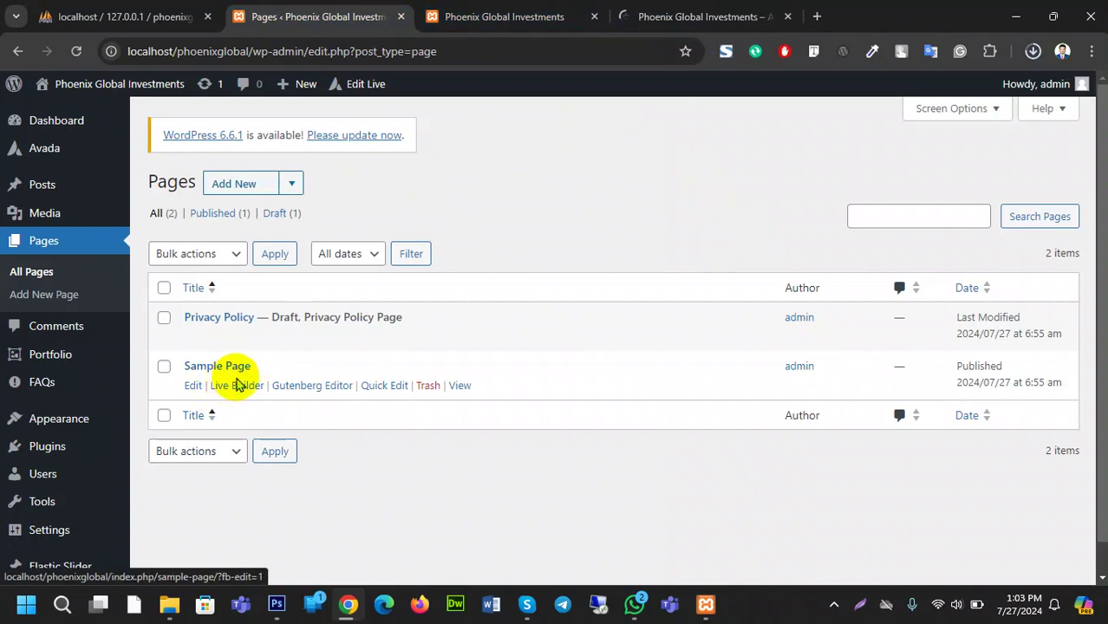
# Quick-edit the Sample Page, changing its title to 'Home' and slug to 'home'.
pyautogui.click(382, 387)
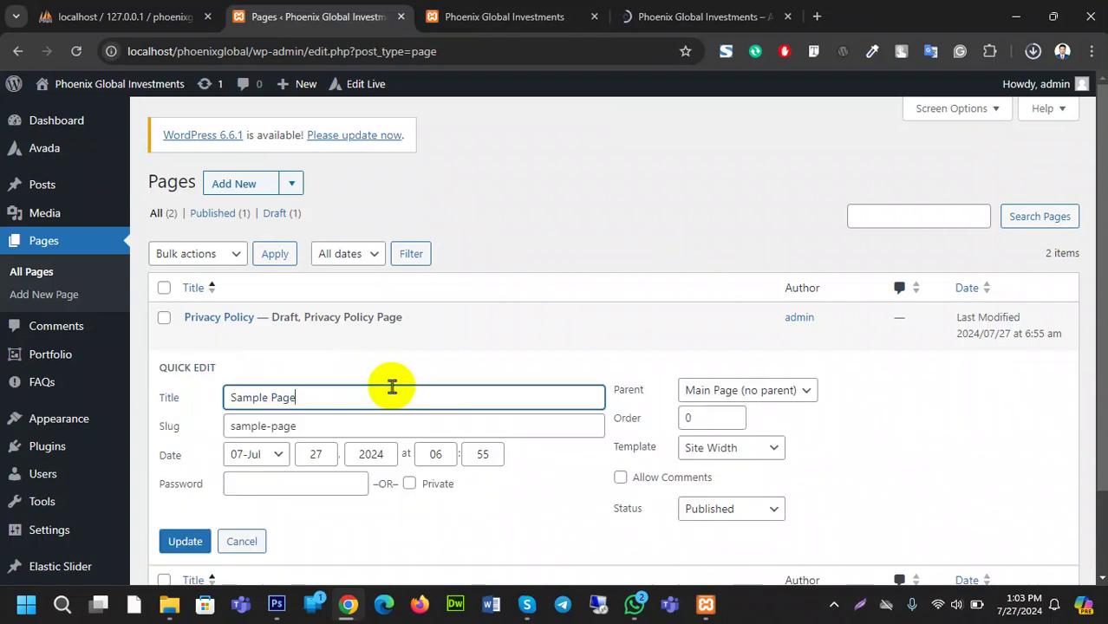
pyautogui.tripleClick(316, 400)
pyautogui.write('Home')
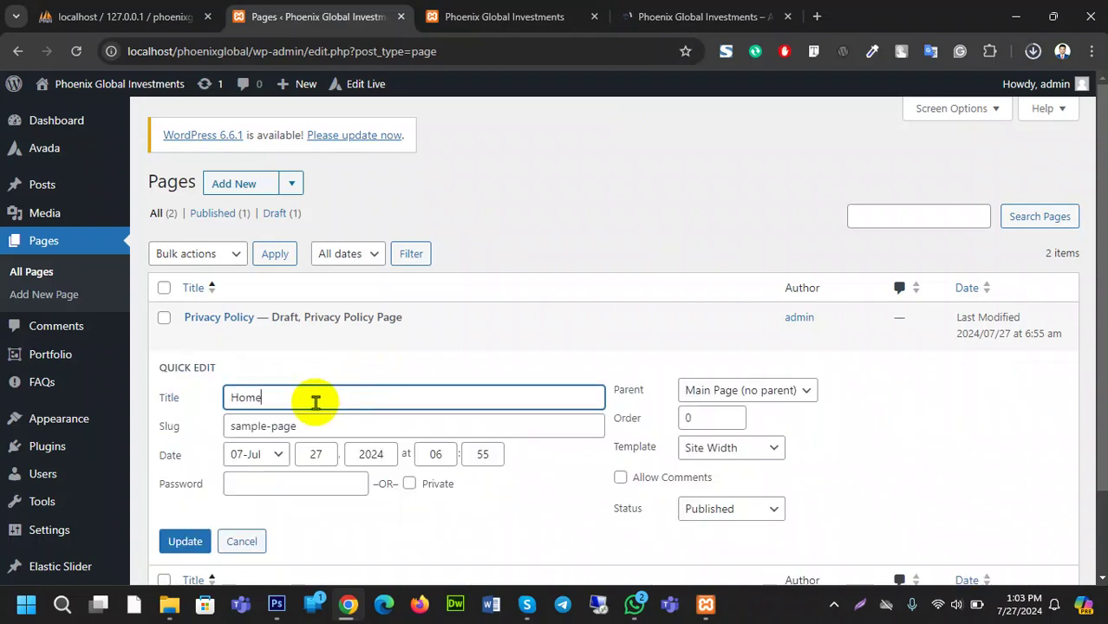
pyautogui.press('Tab')
pyautogui.write('h')
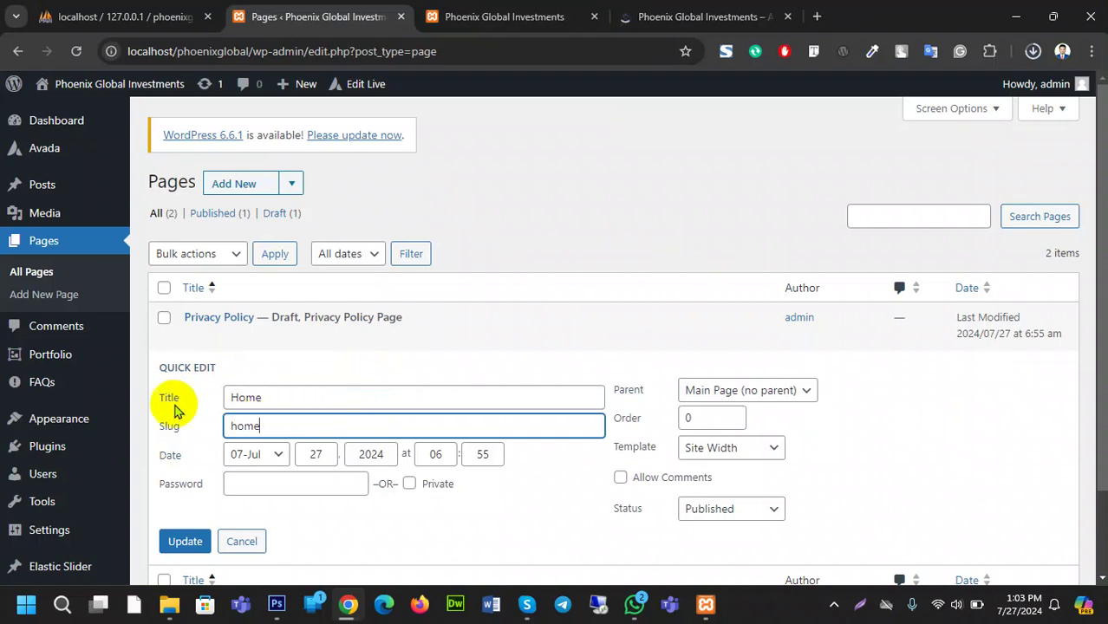
pyautogui.click(279, 398)
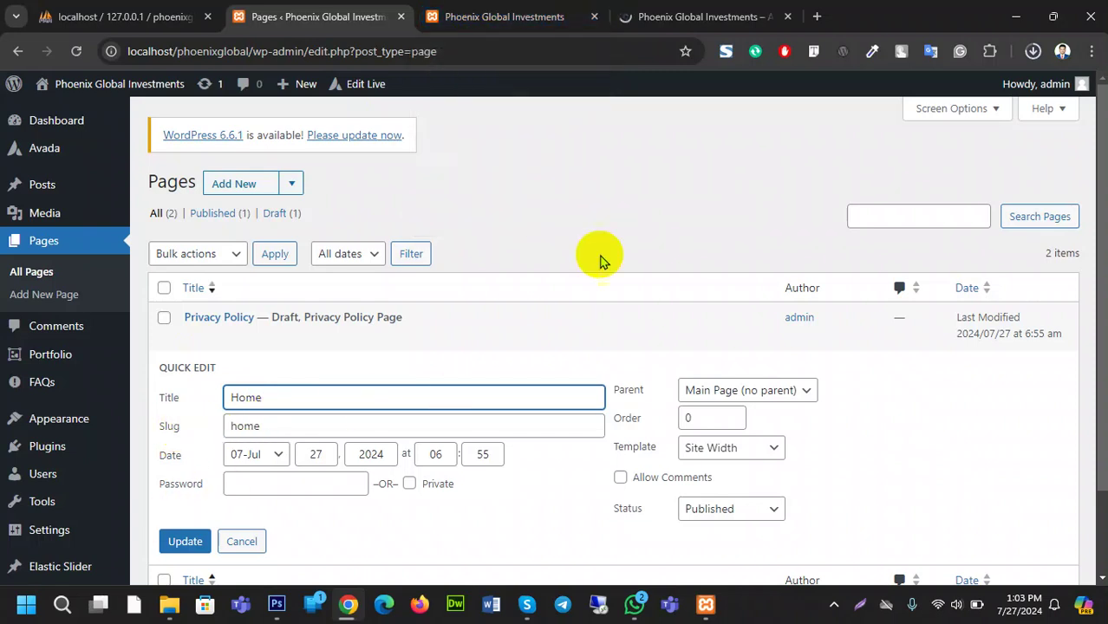
# Open the live site's About Us page in a new tab, then return to the local front page.
pyautogui.click(486, 19)
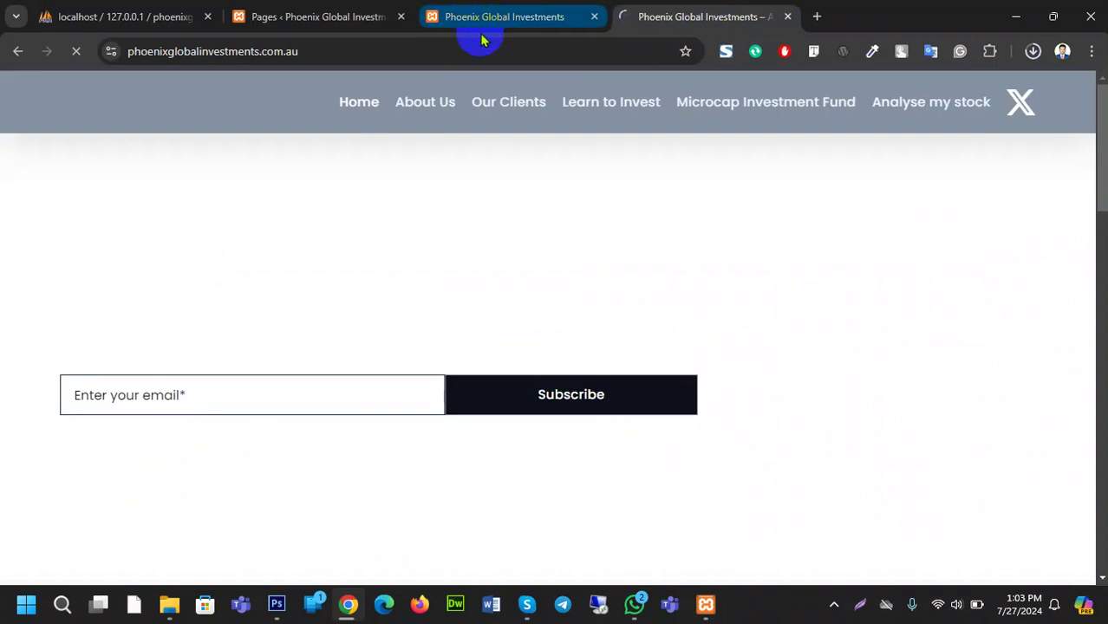
pyautogui.click(661, 19)
pyautogui.click(661, 20)
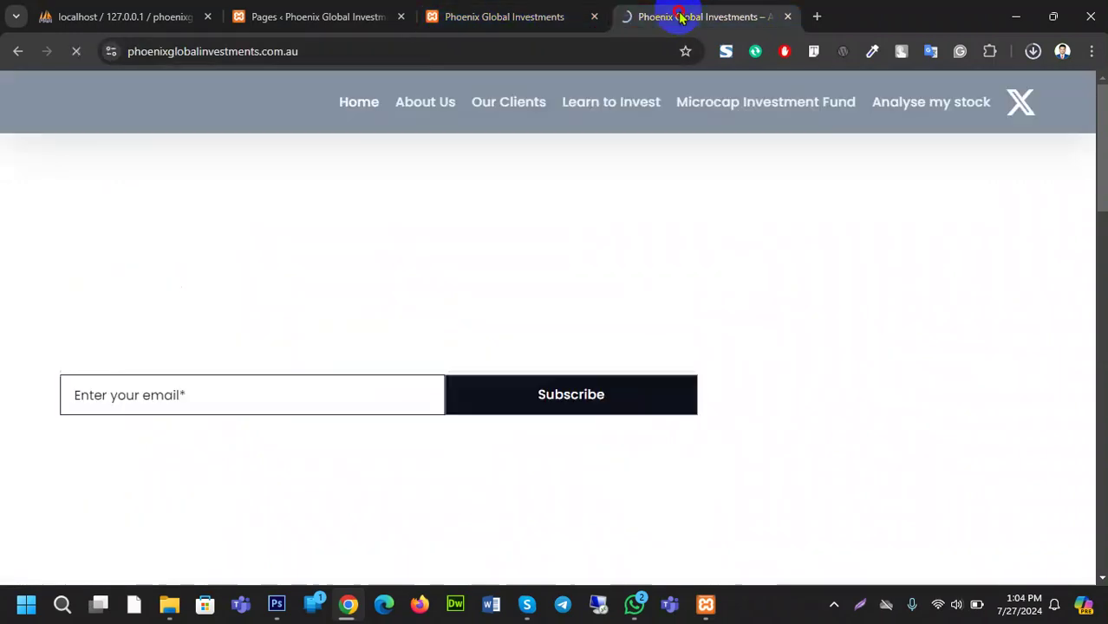
pyautogui.keyDown('ctrl'); pyautogui.click(434, 113); pyautogui.keyUp('ctrl')
pyautogui.click(775, 16)
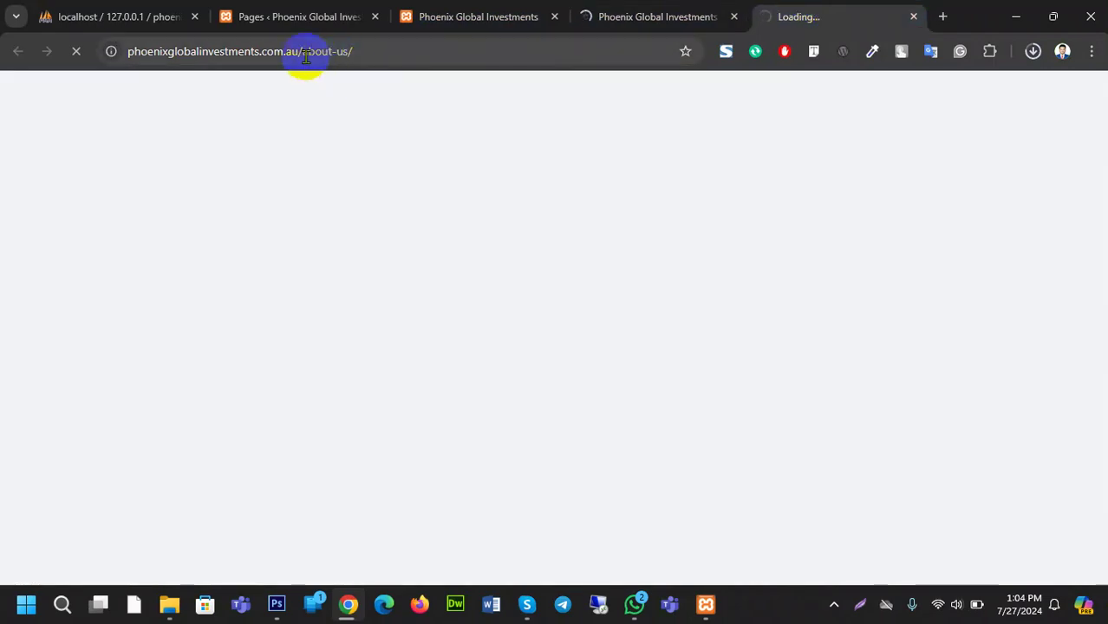
pyautogui.moveTo(298, 54); pyautogui.dragTo(465, 50)
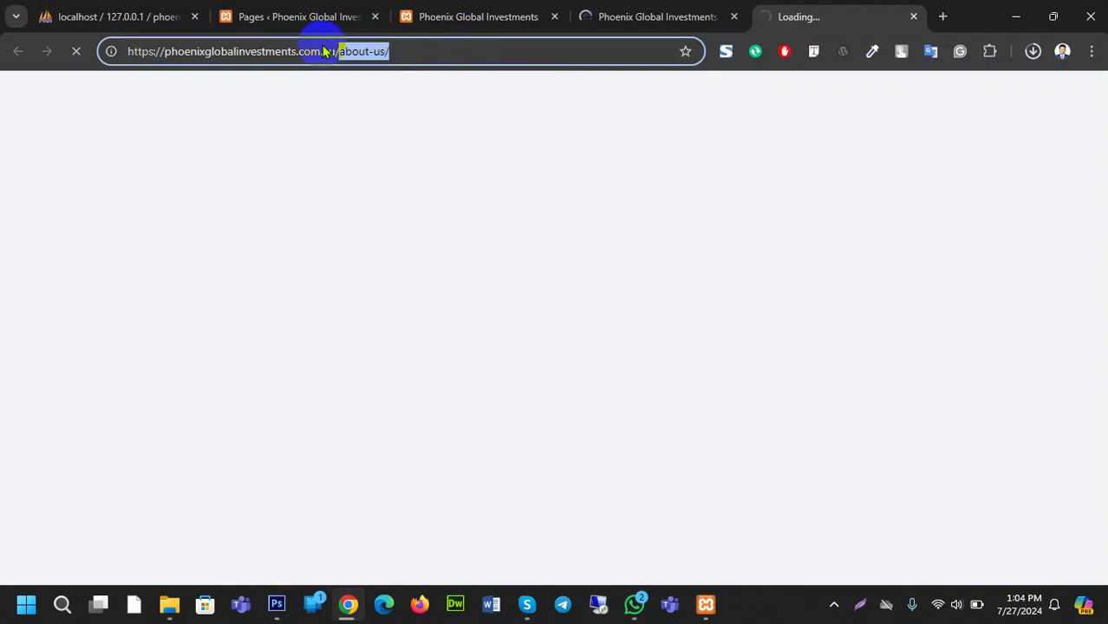
pyautogui.click(636, 26)
pyautogui.click(491, 11)
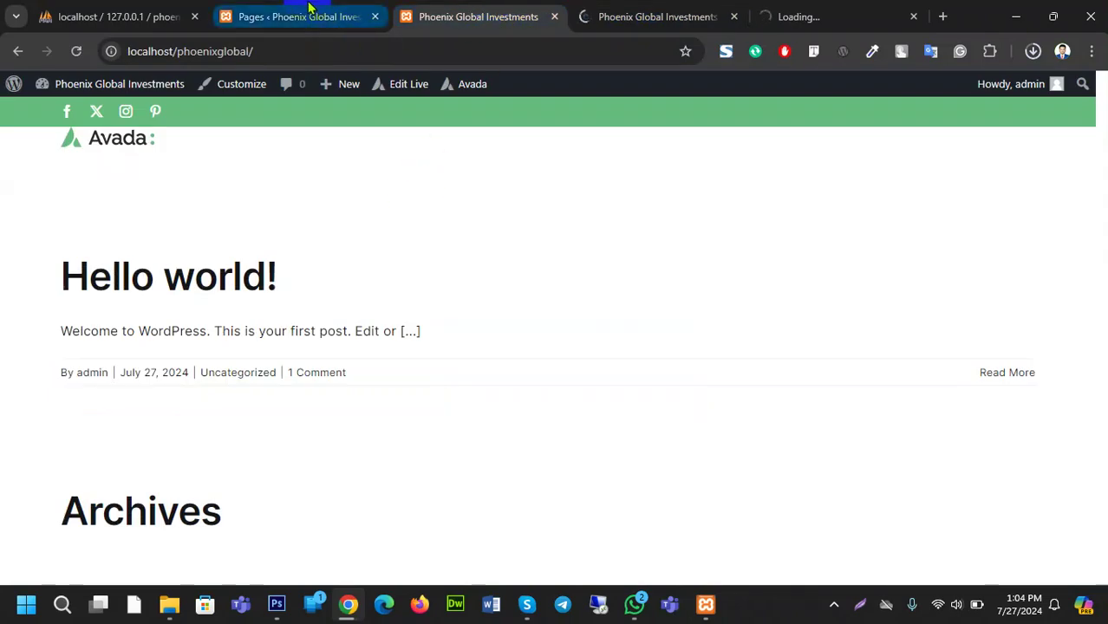
# Set the Home page's template to 100% Width in Quick Edit and update it.
pyautogui.click(355, 17)
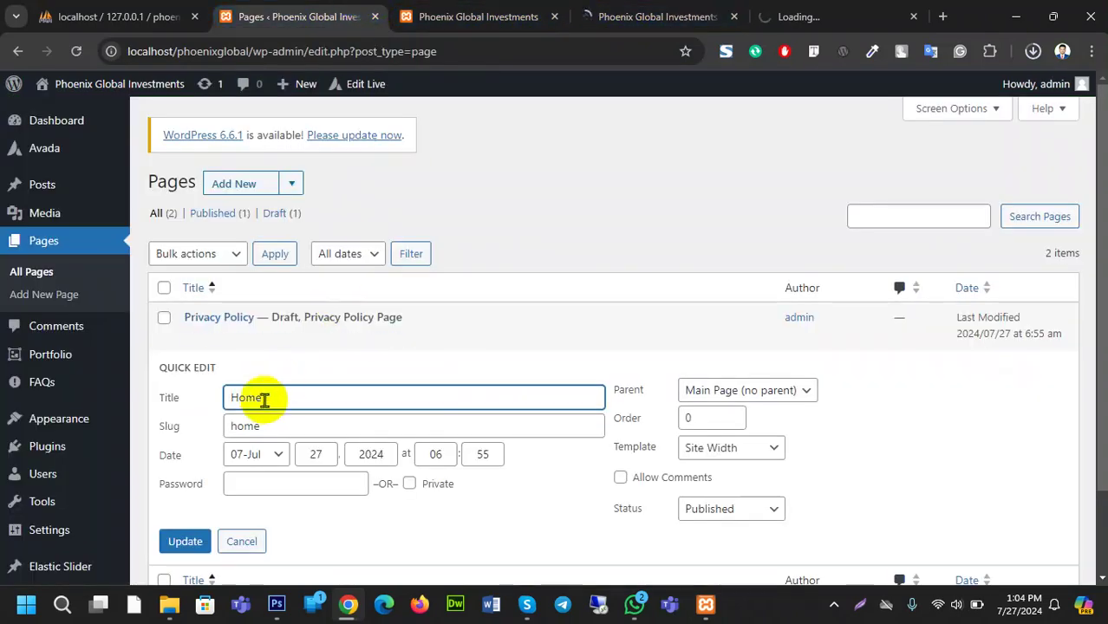
pyautogui.scroll(-1, 238, 399)
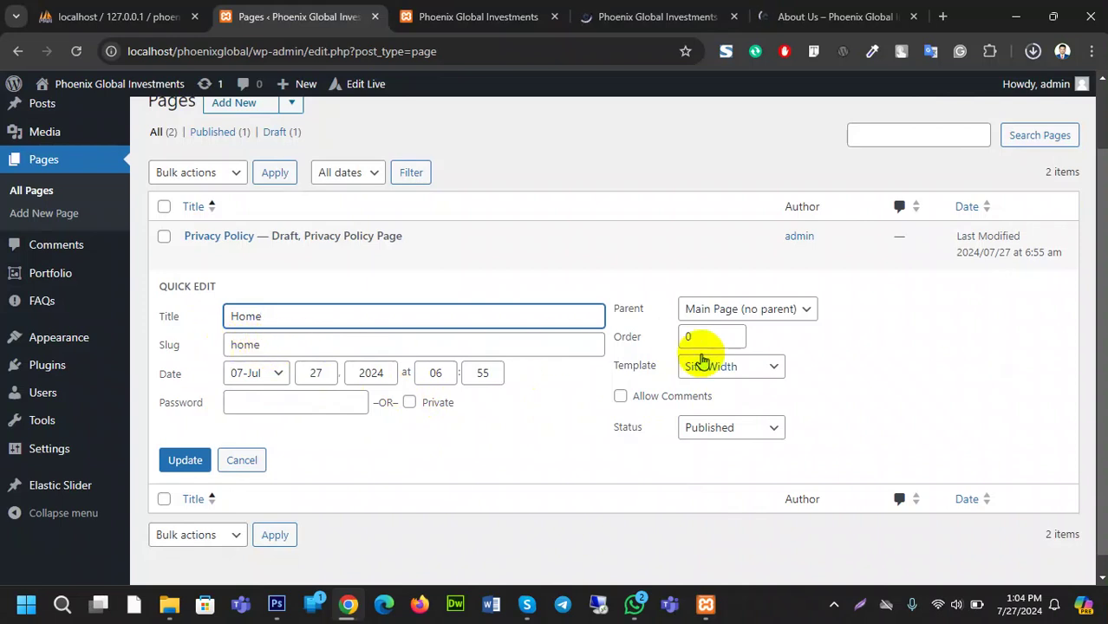
pyautogui.click(646, 371)
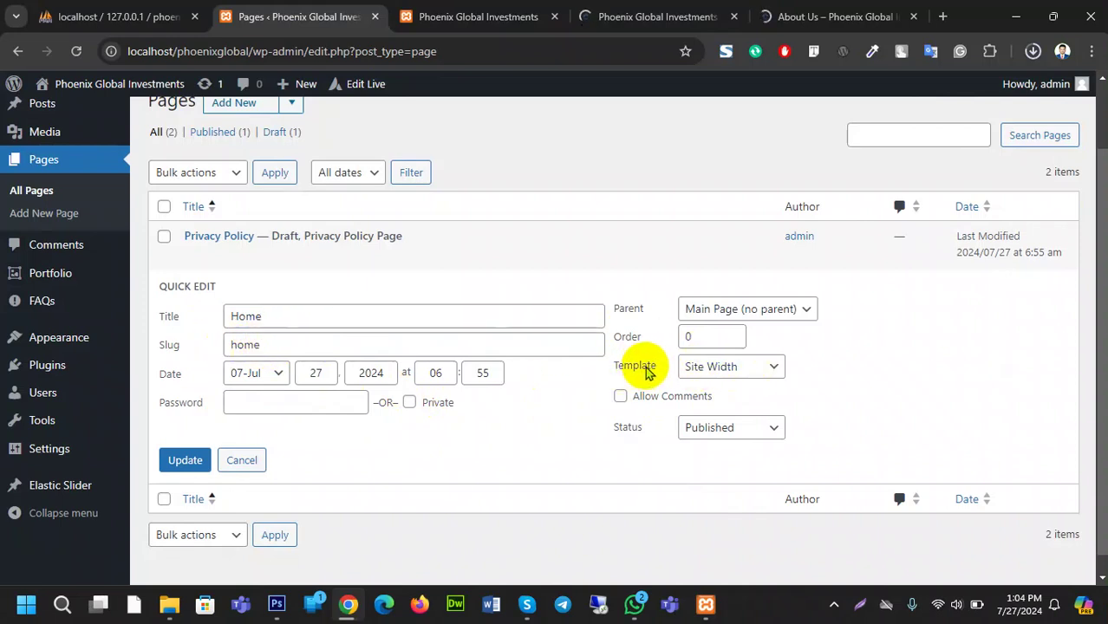
pyautogui.doubleClick(646, 370)
pyautogui.click(719, 372)
pyautogui.click(753, 403)
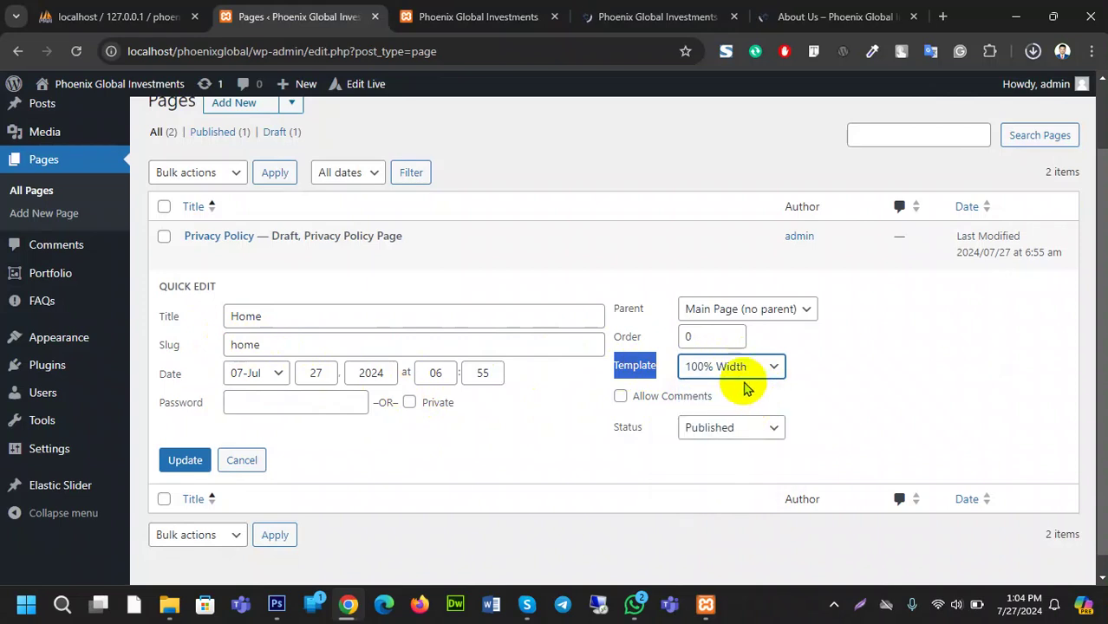
pyautogui.click(195, 464)
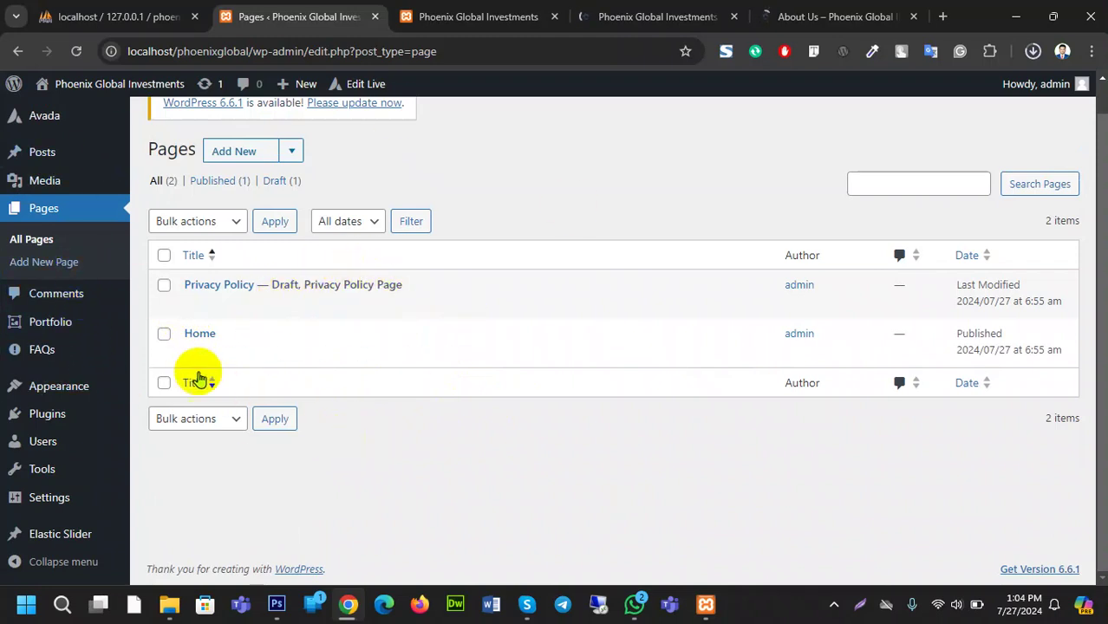
# Go to Settings > Reading in the admin sidebar.
pyautogui.moveTo(193, 351)
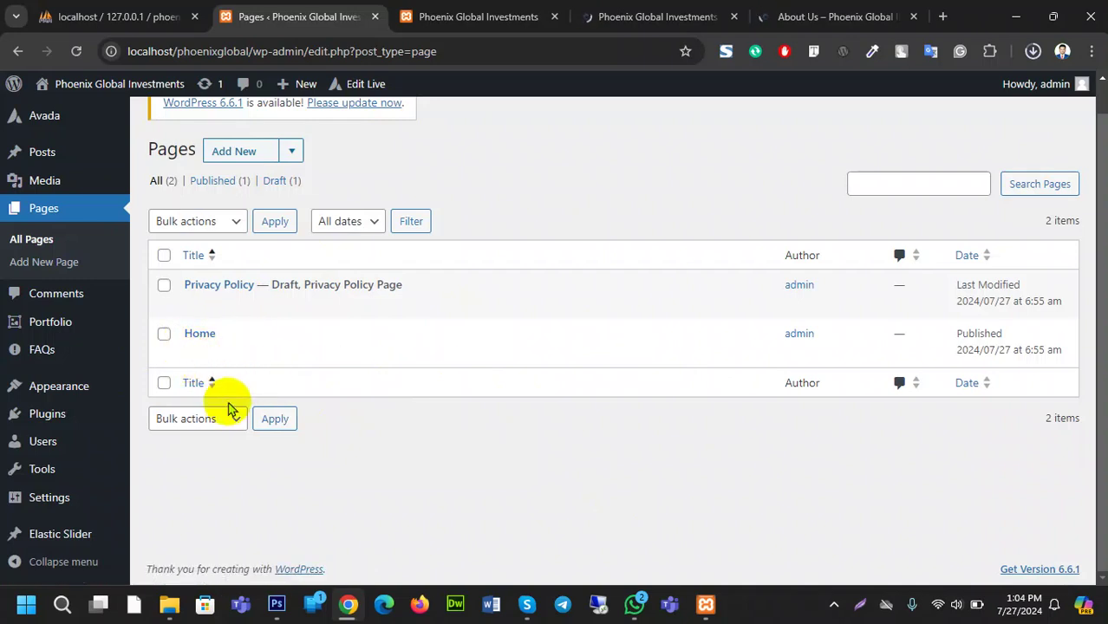
pyautogui.moveTo(68, 505)
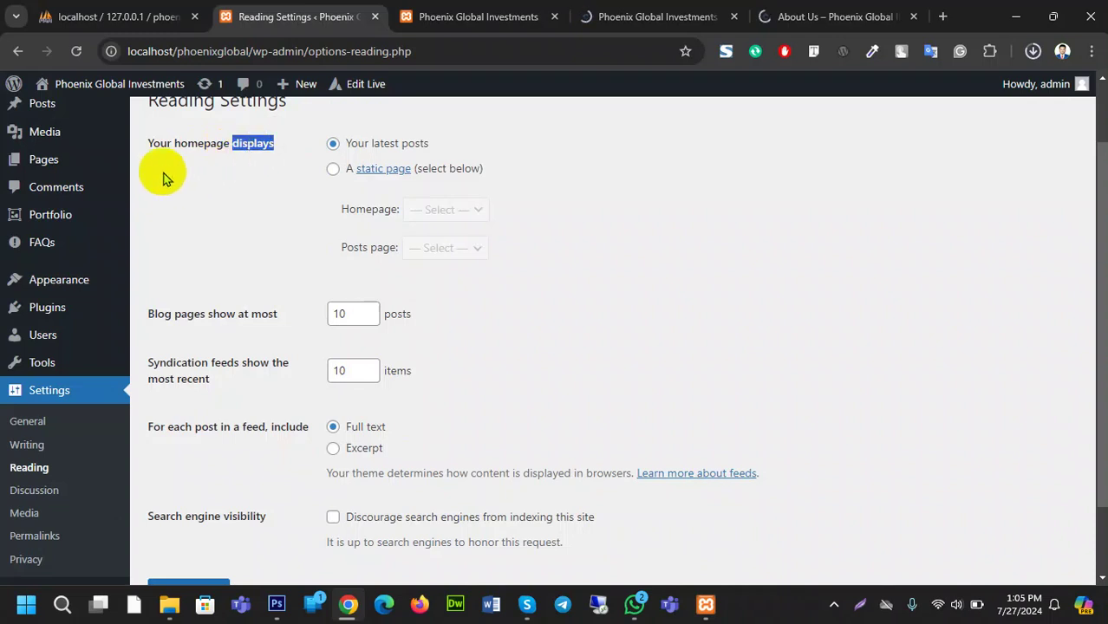
# Set the homepage display to 'A static page' with Home as the Homepage, and save.
pyautogui.scroll(2, 267, 186)
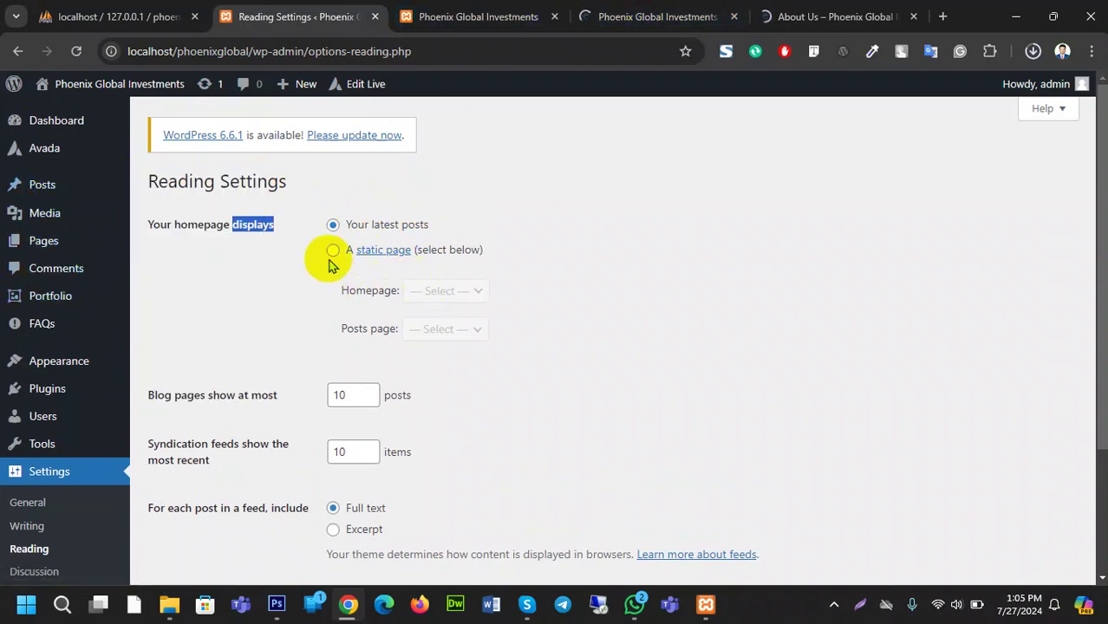
pyautogui.click(444, 254)
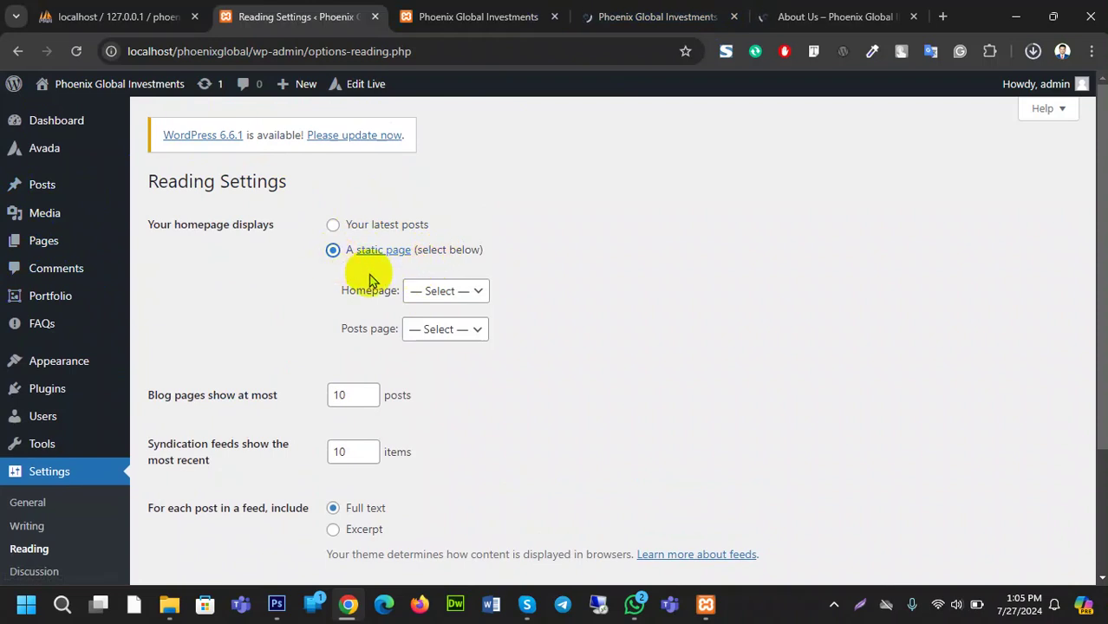
pyautogui.click(445, 291)
pyautogui.click(457, 328)
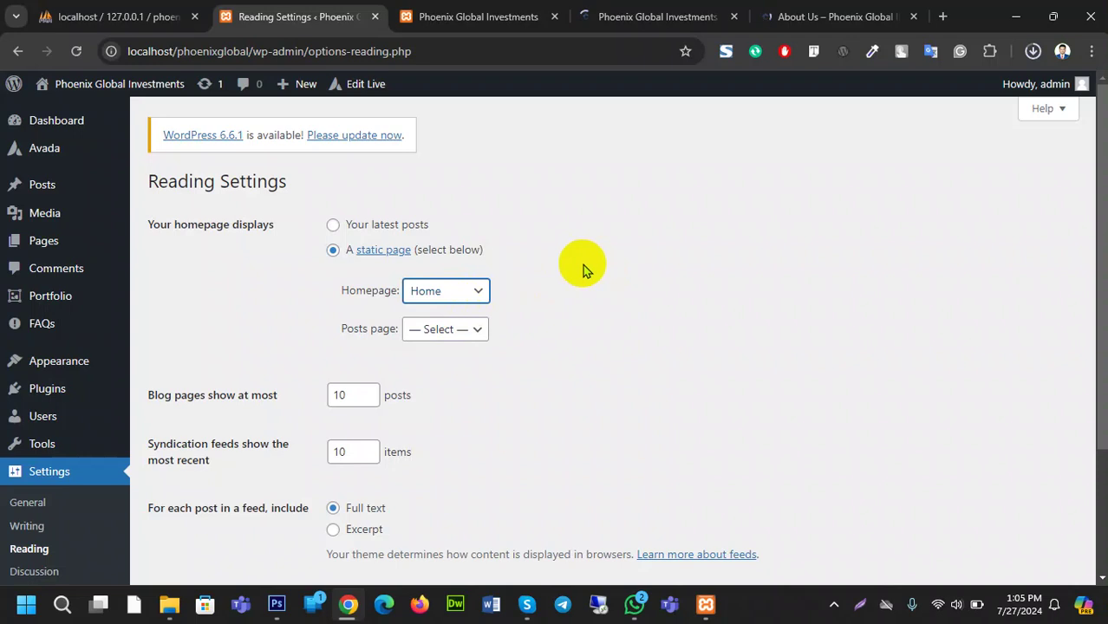
pyautogui.scroll(-2, 568, 300)
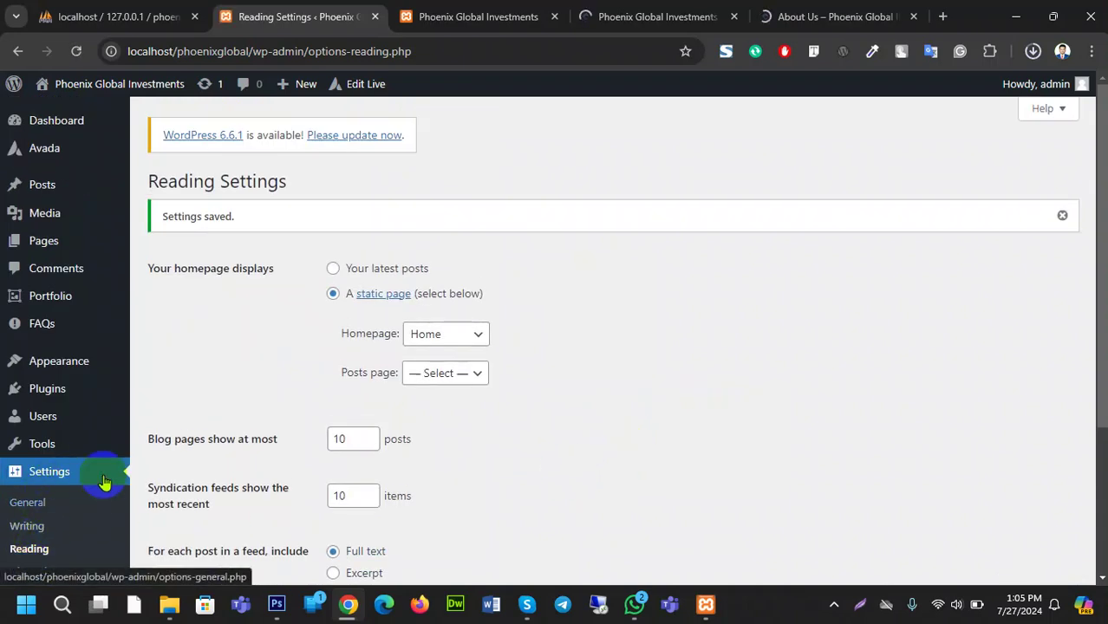
pyautogui.scroll(-3, 203, 441)
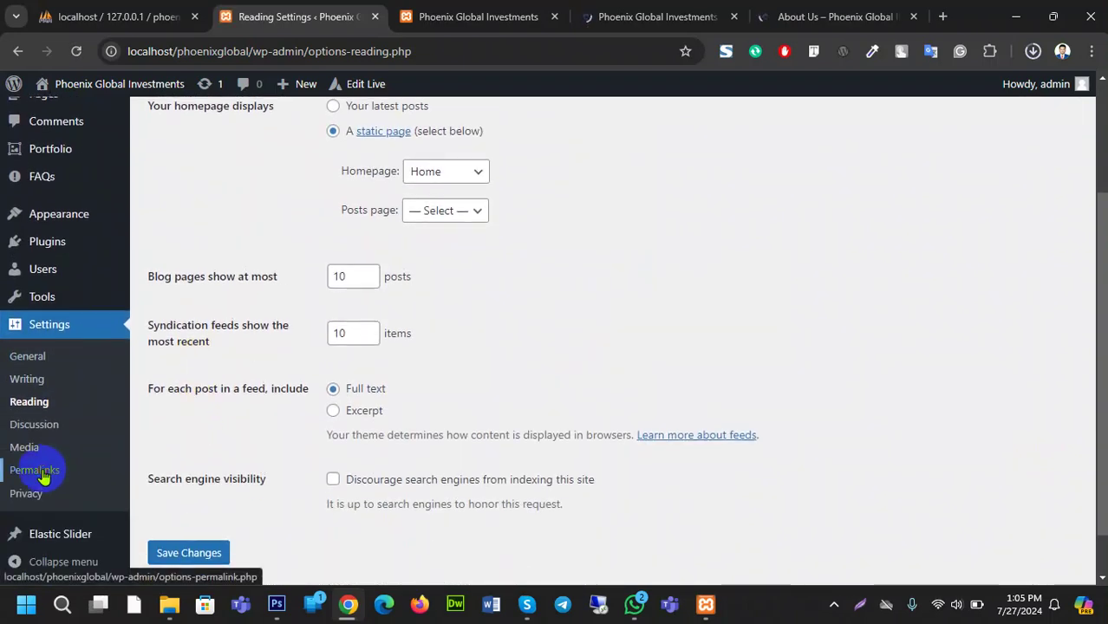
# Open Settings > Permalinks, glance at the live About Us URL, then return to Permalink Settings.
pyautogui.click(31, 470)
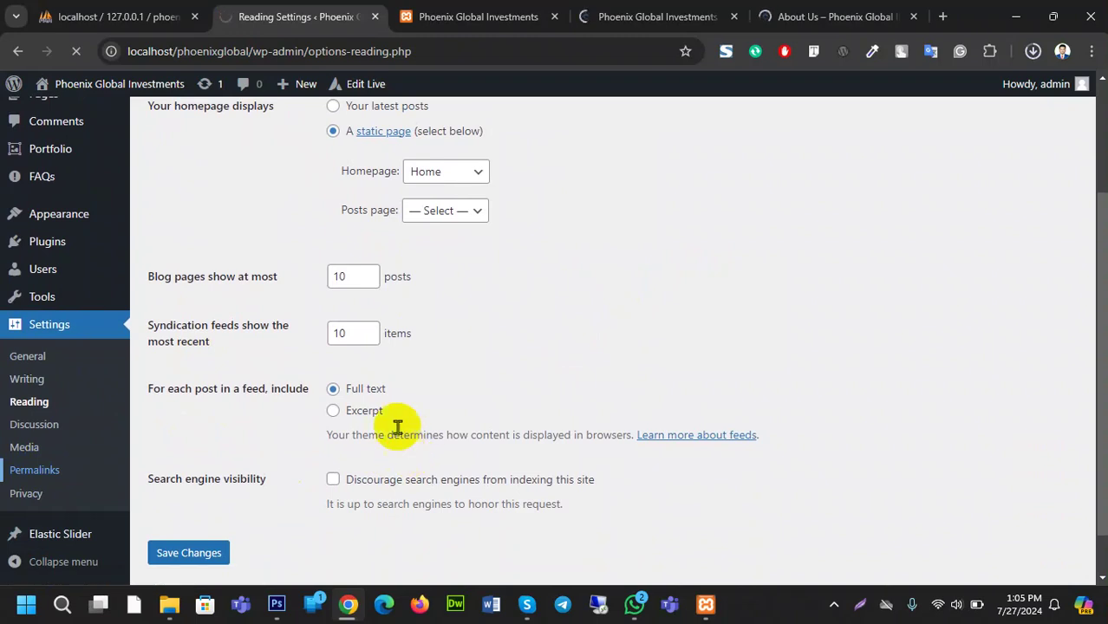
pyautogui.click(633, 16)
pyautogui.click(859, 13)
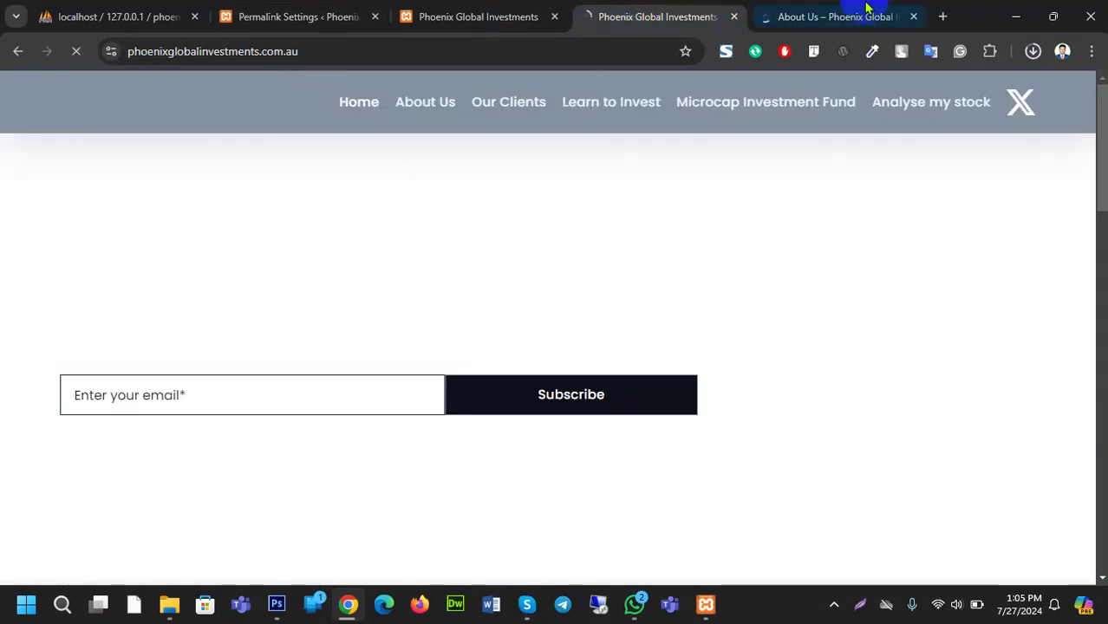
pyautogui.moveTo(339, 55); pyautogui.dragTo(388, 56)
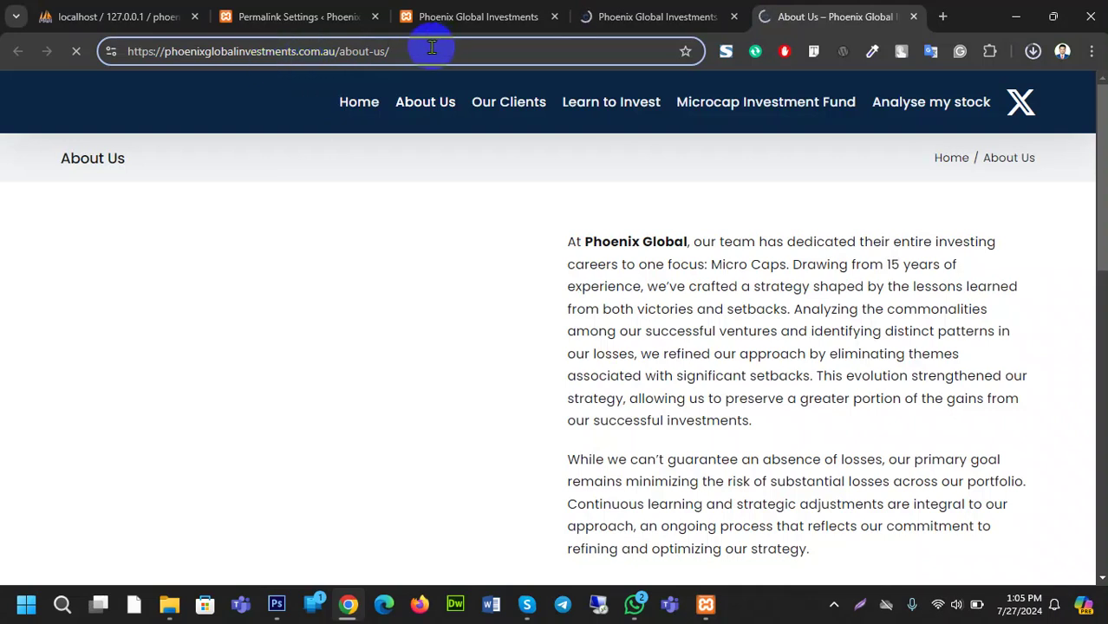
pyautogui.click(395, 51)
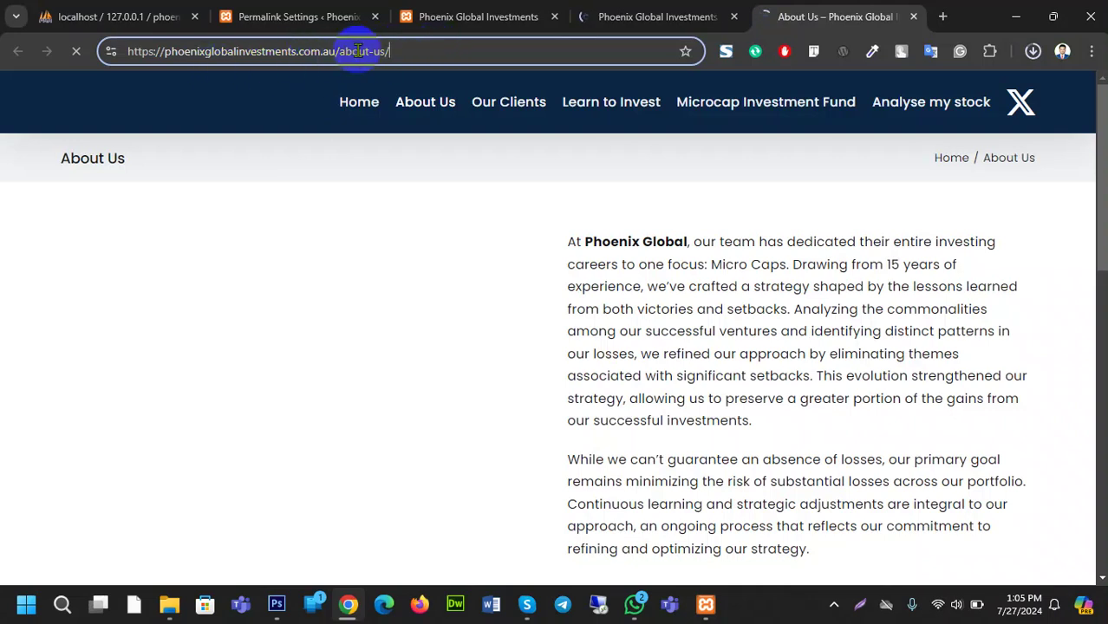
pyautogui.click(586, 16)
pyautogui.click(486, 16)
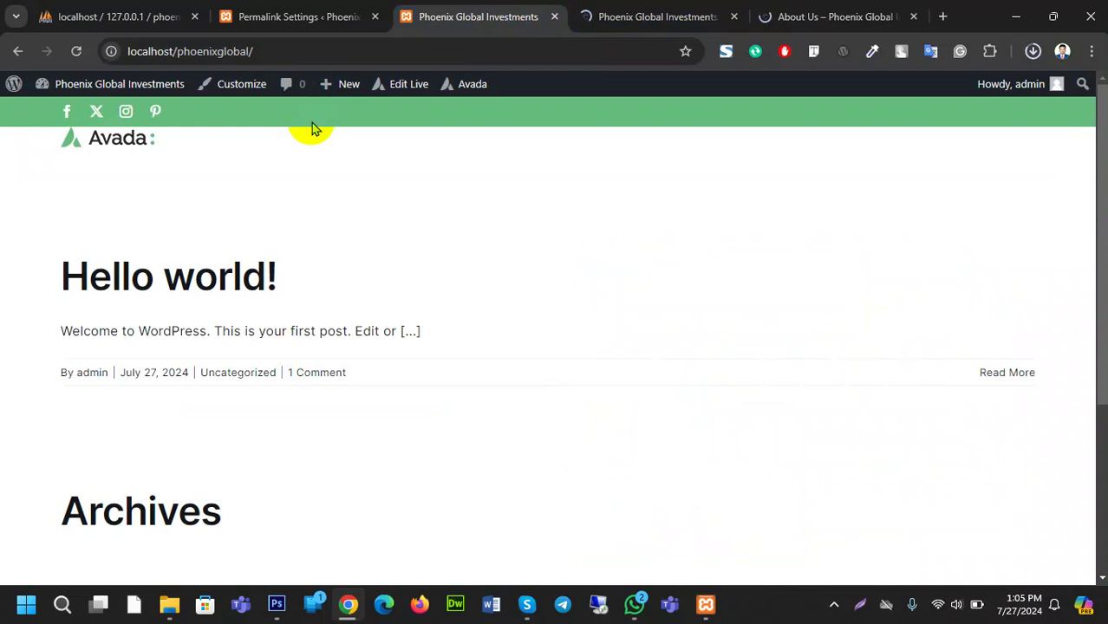
pyautogui.click(286, 17)
pyautogui.scroll(-2, 440, 354)
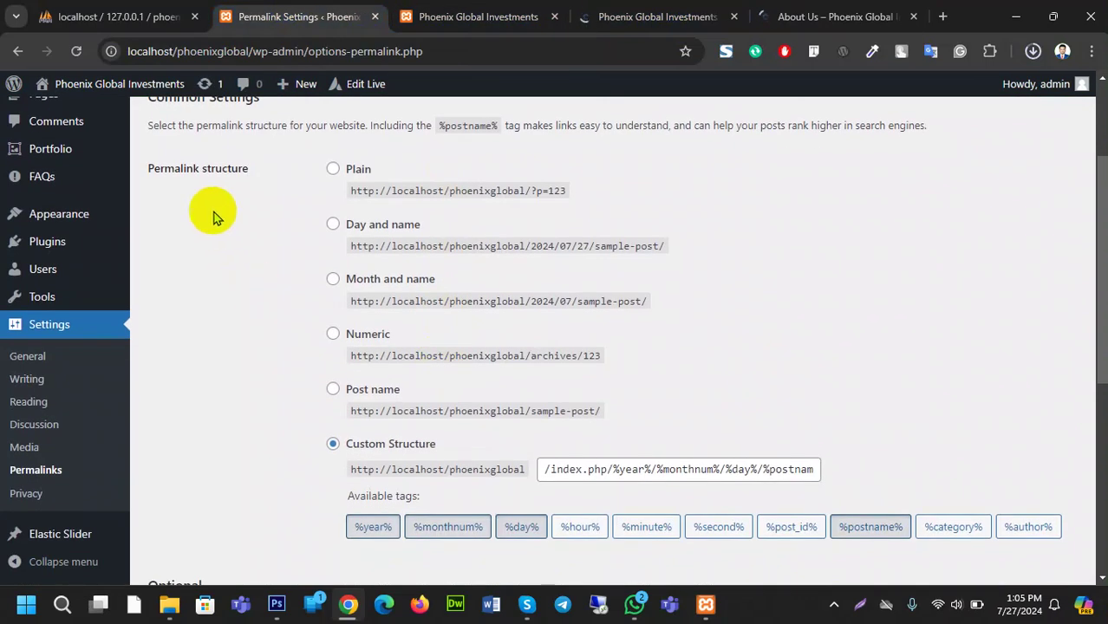
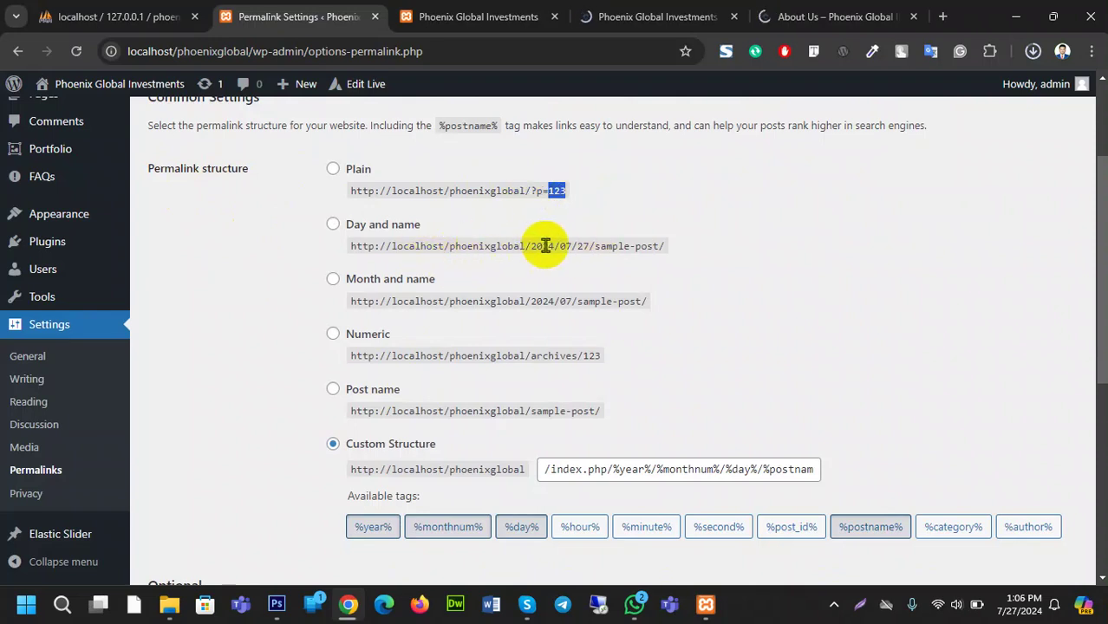
# Compare the Day and name, Month and name, Numeric, Post name and custom permalink examples.
pyautogui.moveTo(538, 247); pyautogui.dragTo(652, 246)
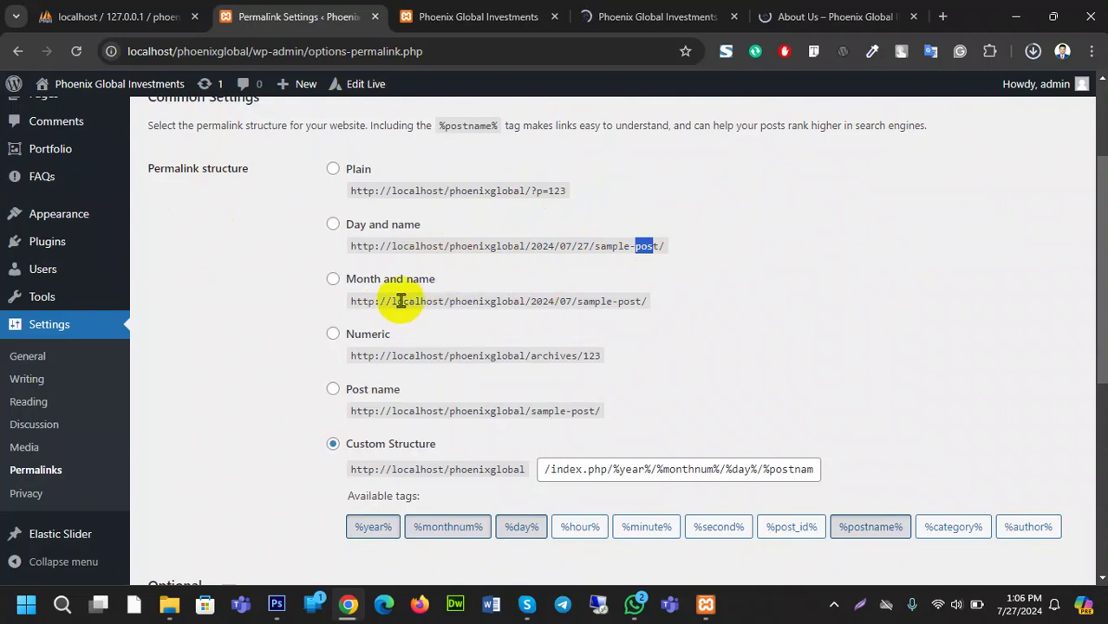
pyautogui.moveTo(544, 302); pyautogui.dragTo(571, 302)
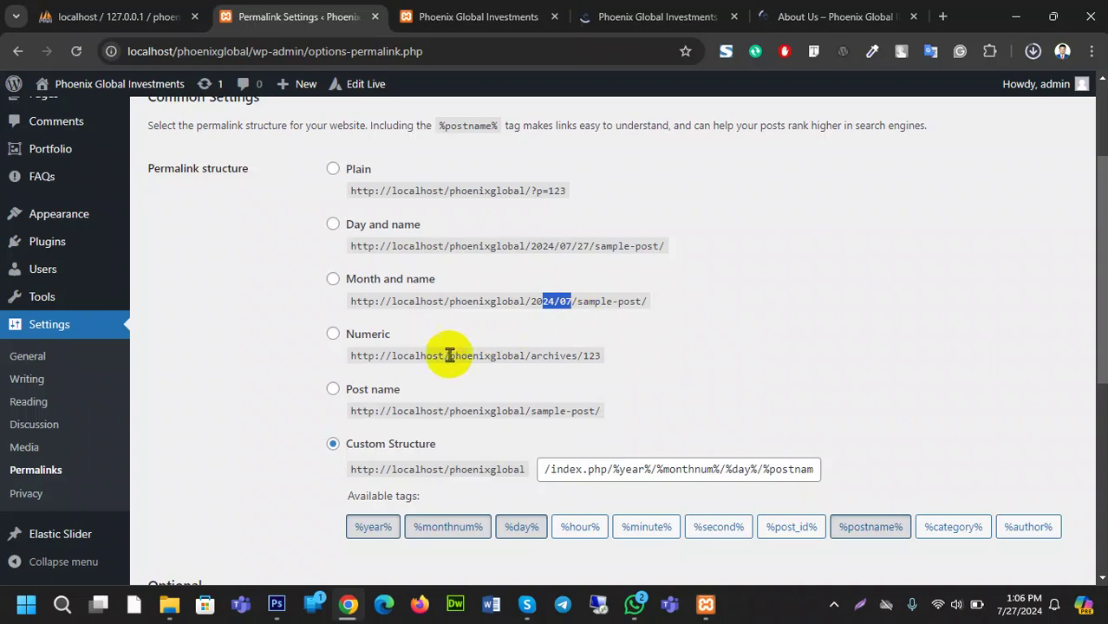
pyautogui.moveTo(544, 356); pyautogui.dragTo(582, 356)
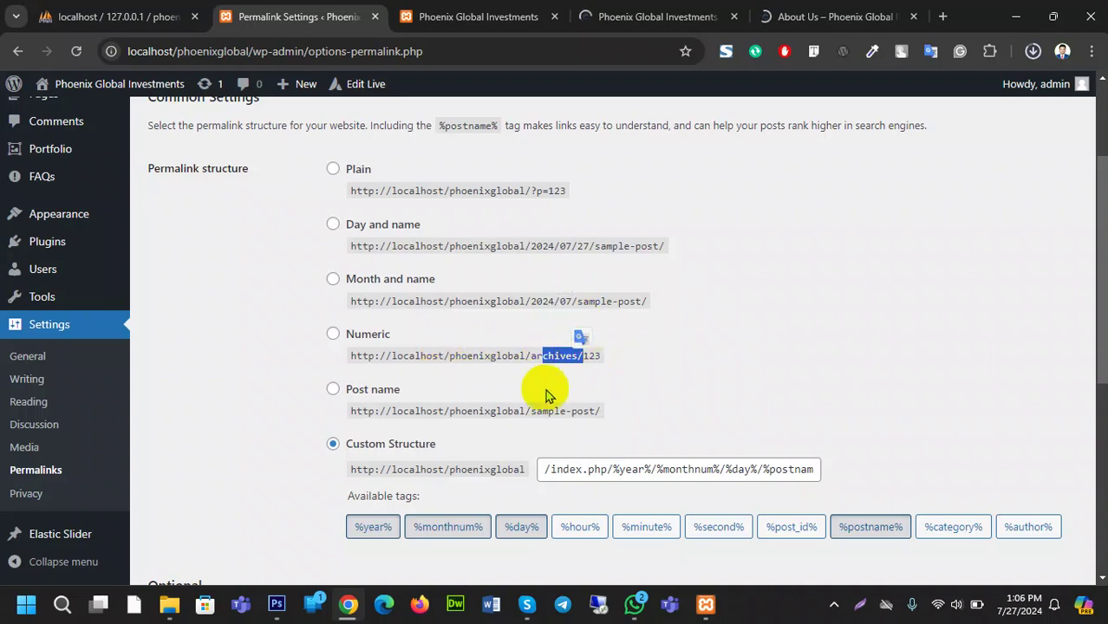
pyautogui.moveTo(533, 413); pyautogui.dragTo(679, 411)
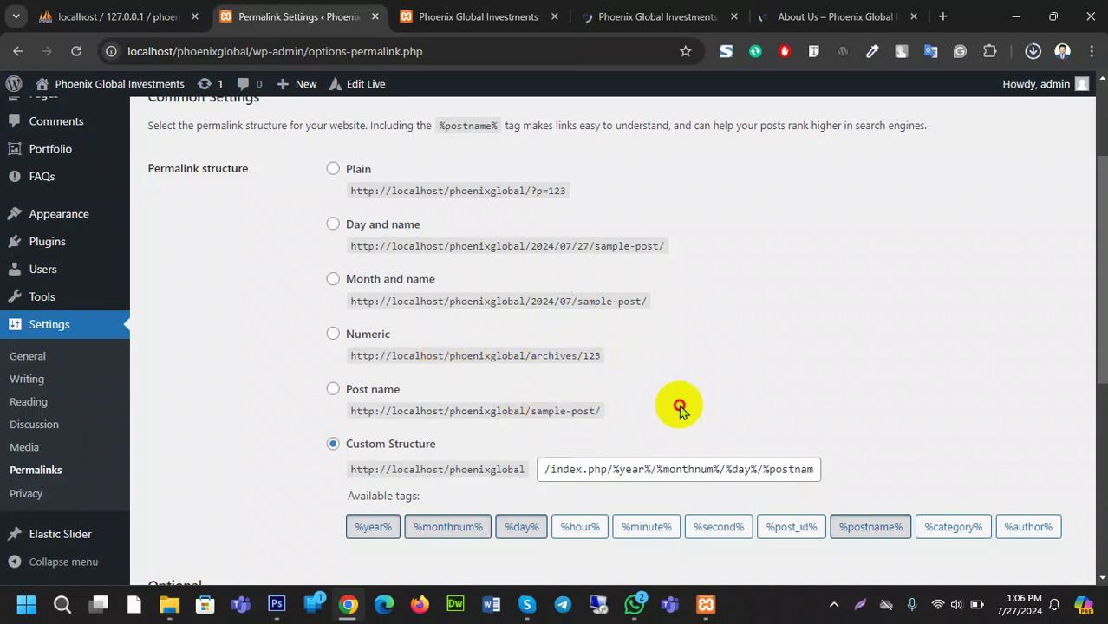
pyautogui.click(617, 471)
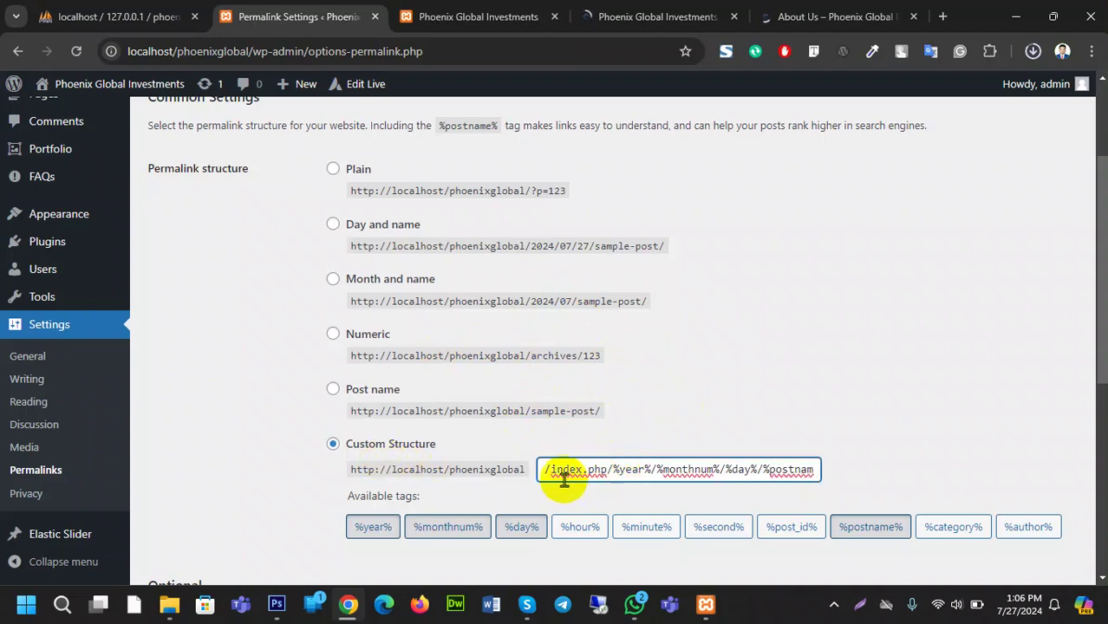
pyautogui.moveTo(615, 471); pyautogui.dragTo(825, 476)
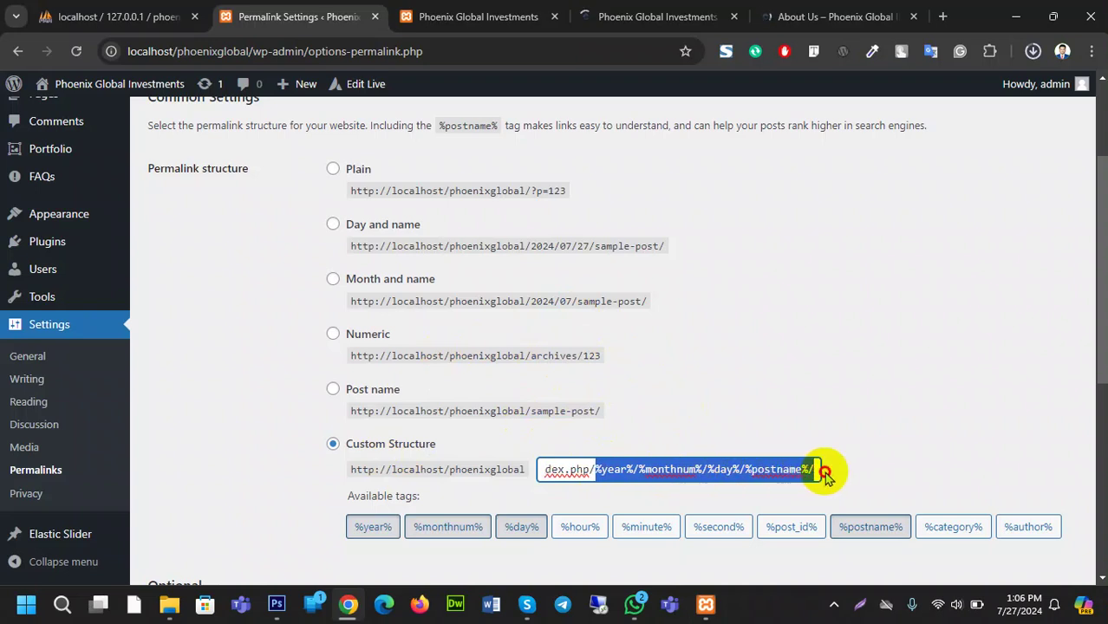
# Switch the permalink structure to Post name and save the change.
pyautogui.click(332, 392)
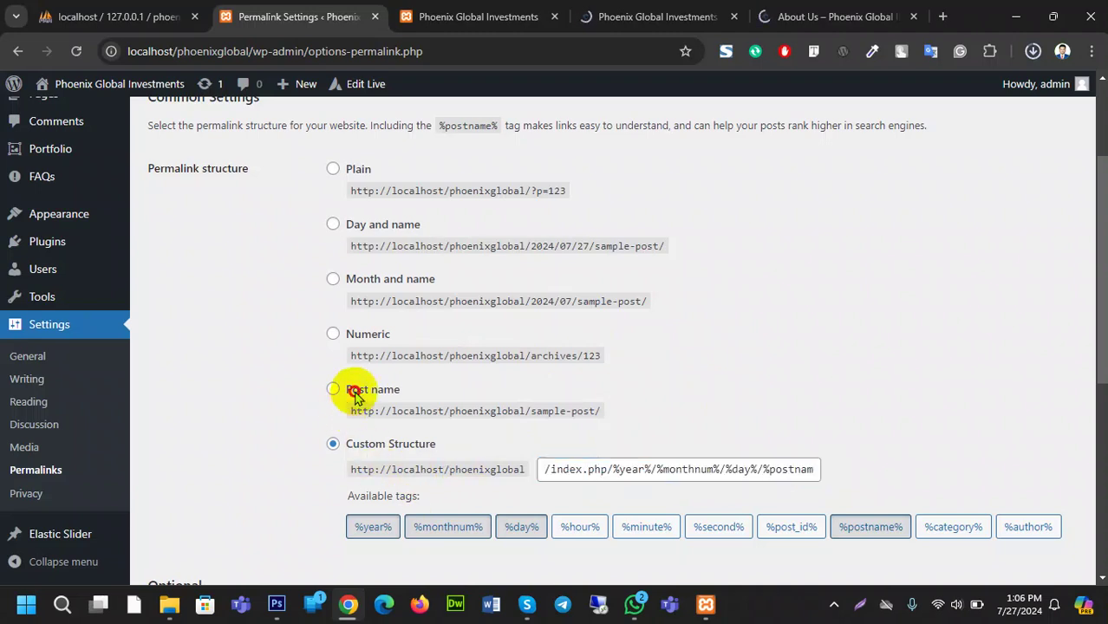
pyautogui.scroll(-5, 838, 410)
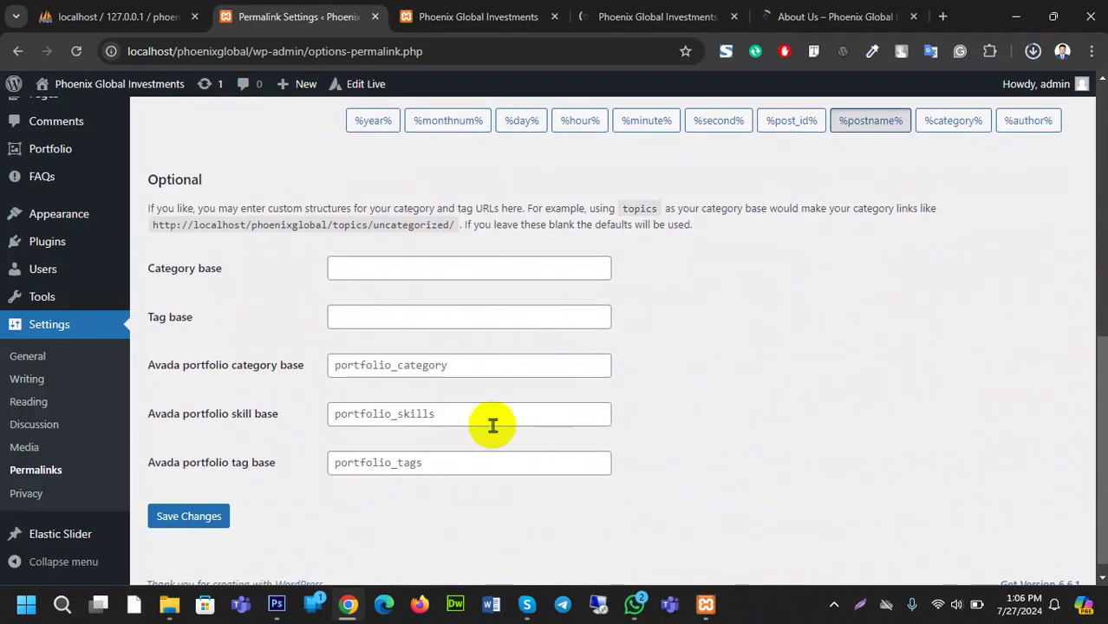
pyautogui.scroll(4, 261, 286)
pyautogui.scroll(-4, 297, 279)
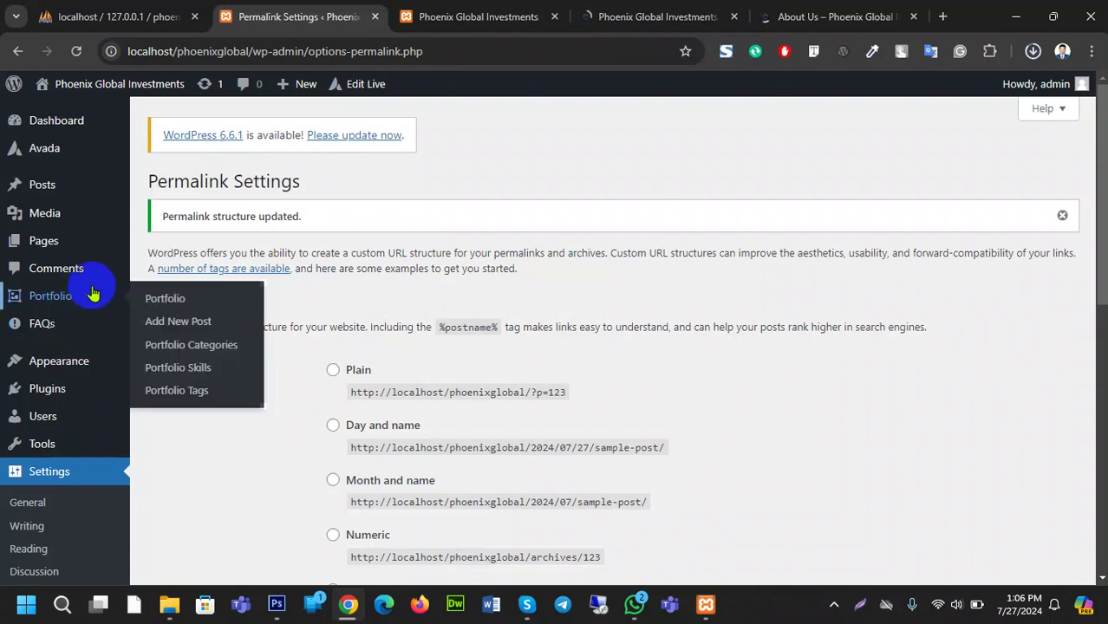
pyautogui.click(425, 16)
pyautogui.click(75, 52)
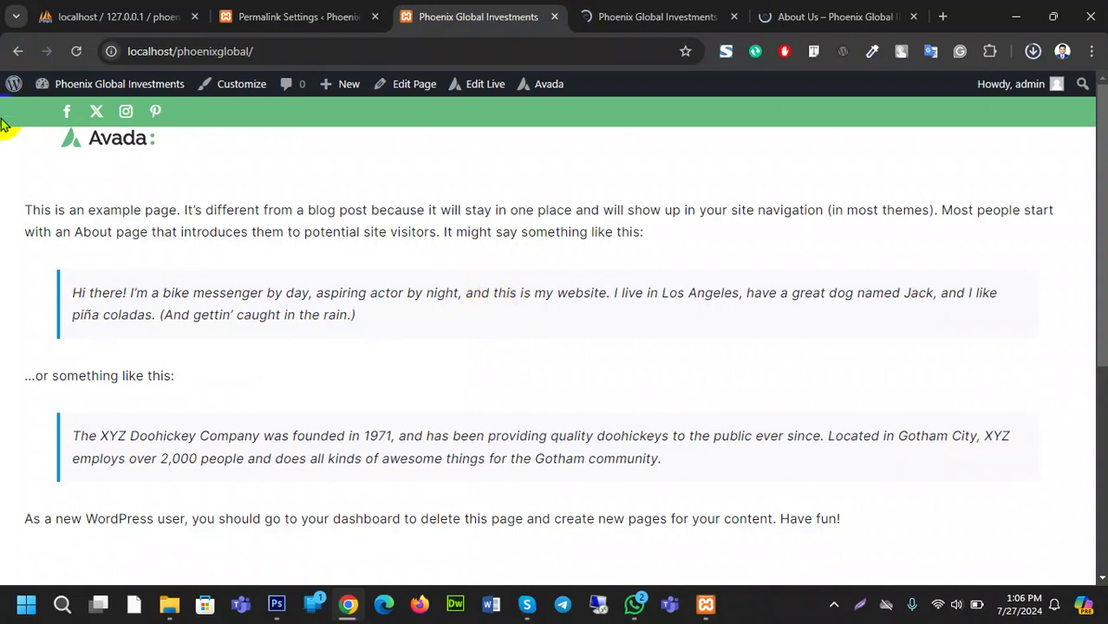
pyautogui.moveTo(184, 213)
pyautogui.mouseDown()
pyautogui.moveTo(592, 402)
pyautogui.moveTo(503, 312)
pyautogui.mouseUp()
pyautogui.scroll(-4, 592, 402)
pyautogui.scroll(5, 592, 401)
pyautogui.click(506, 318)
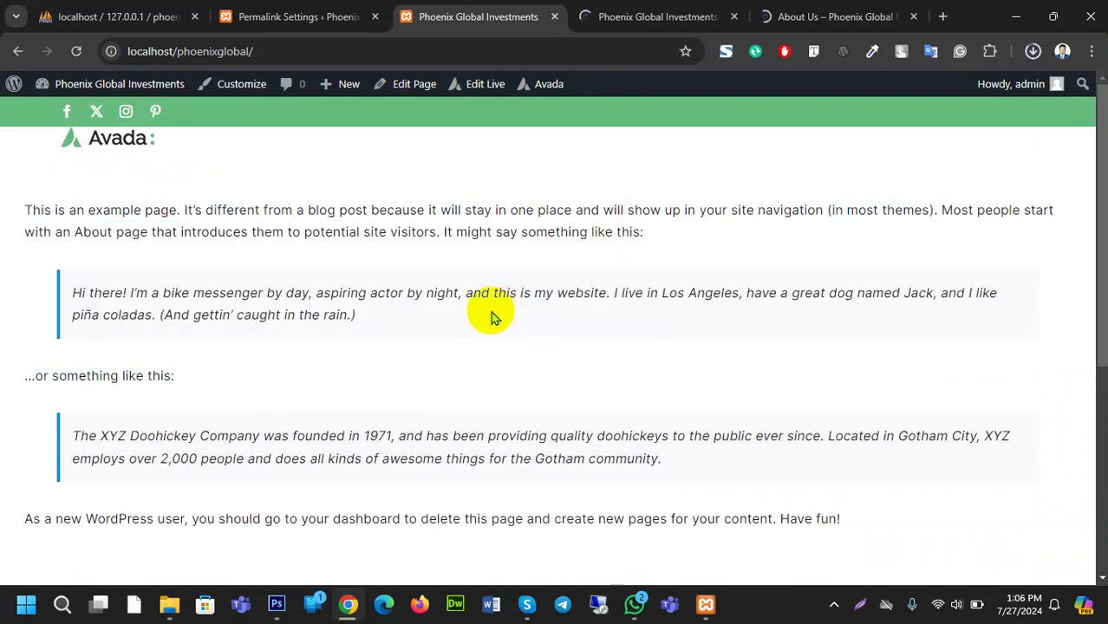
pyautogui.click(186, 51)
pyautogui.click(271, 51)
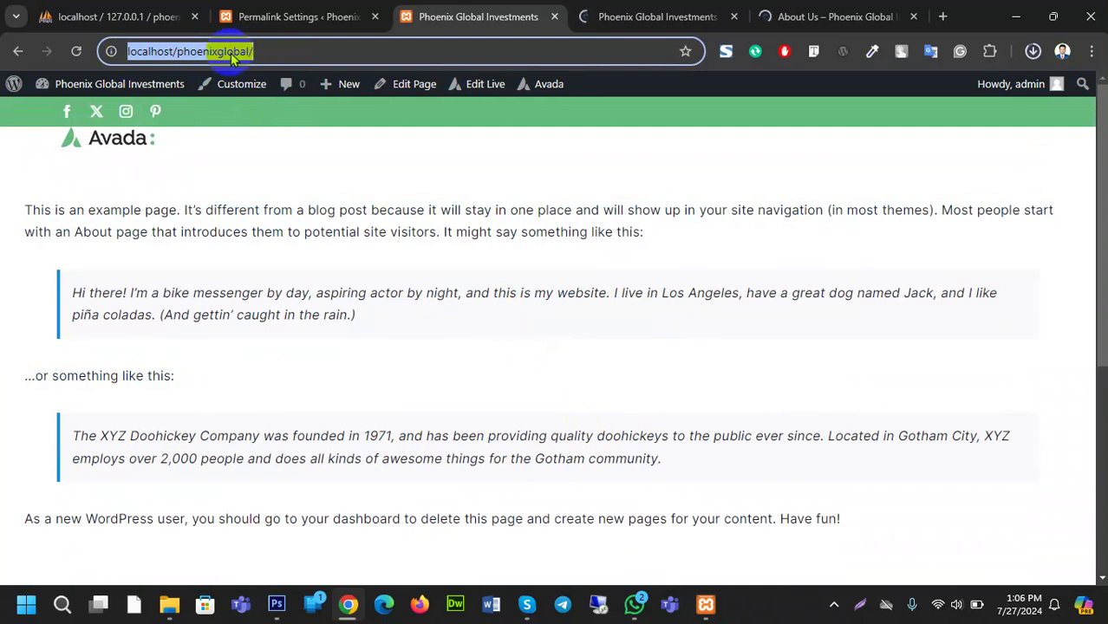
pyautogui.click(208, 180)
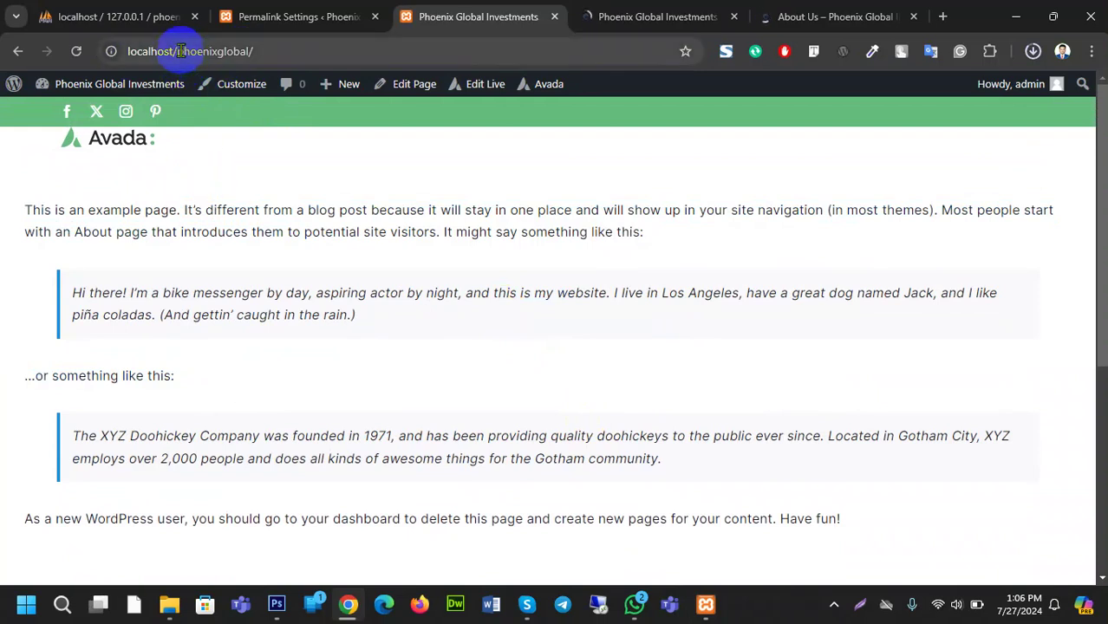
pyautogui.doubleClick(194, 52)
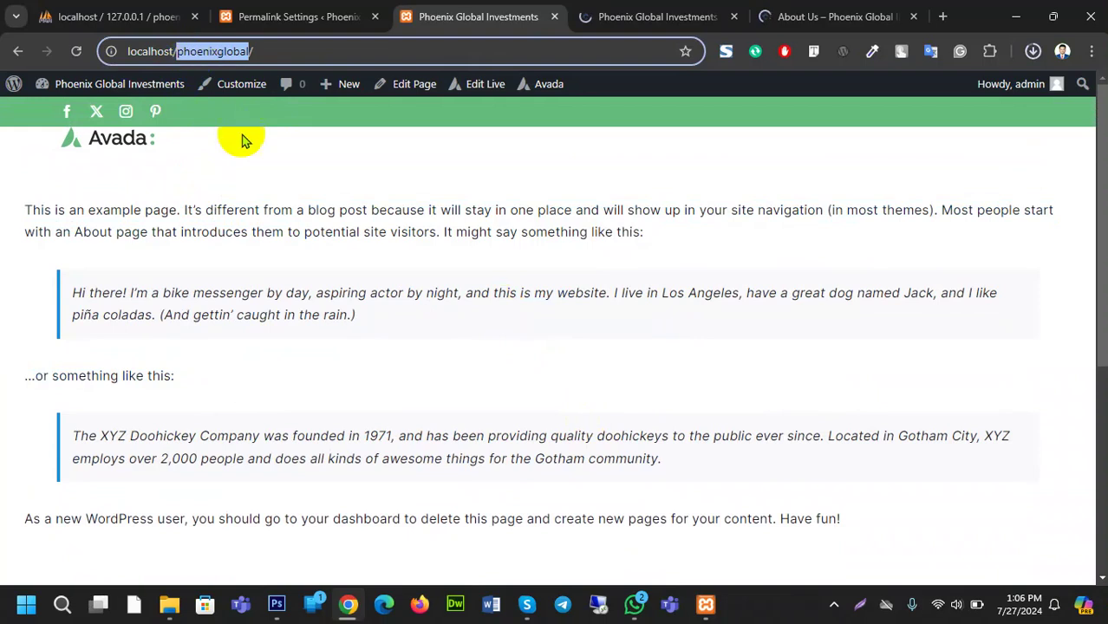
pyautogui.click(657, 16)
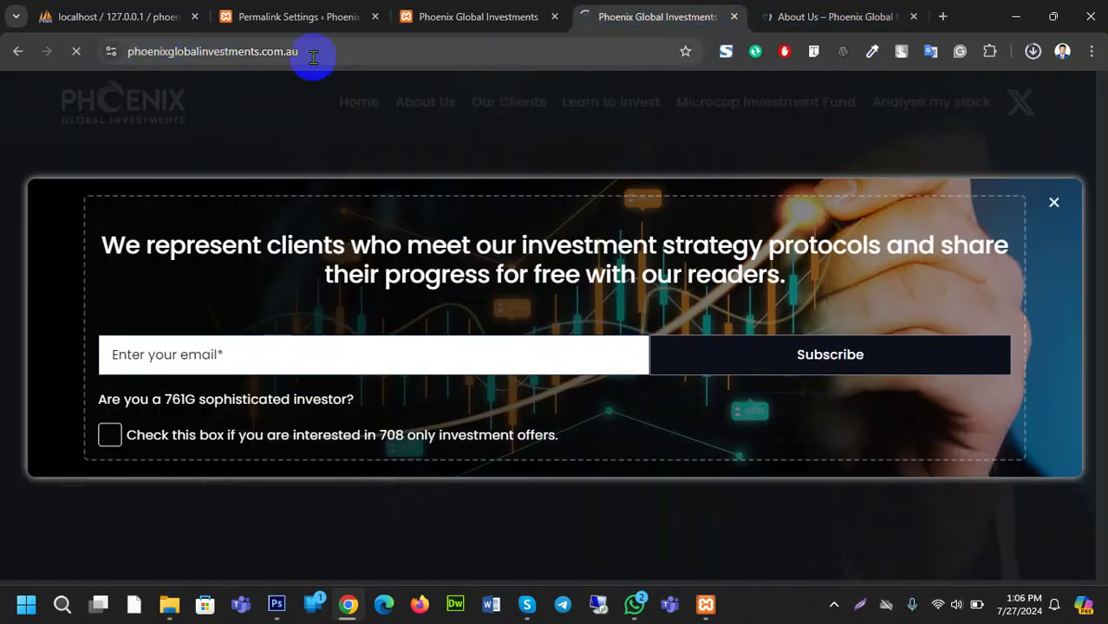
pyautogui.click(1054, 208)
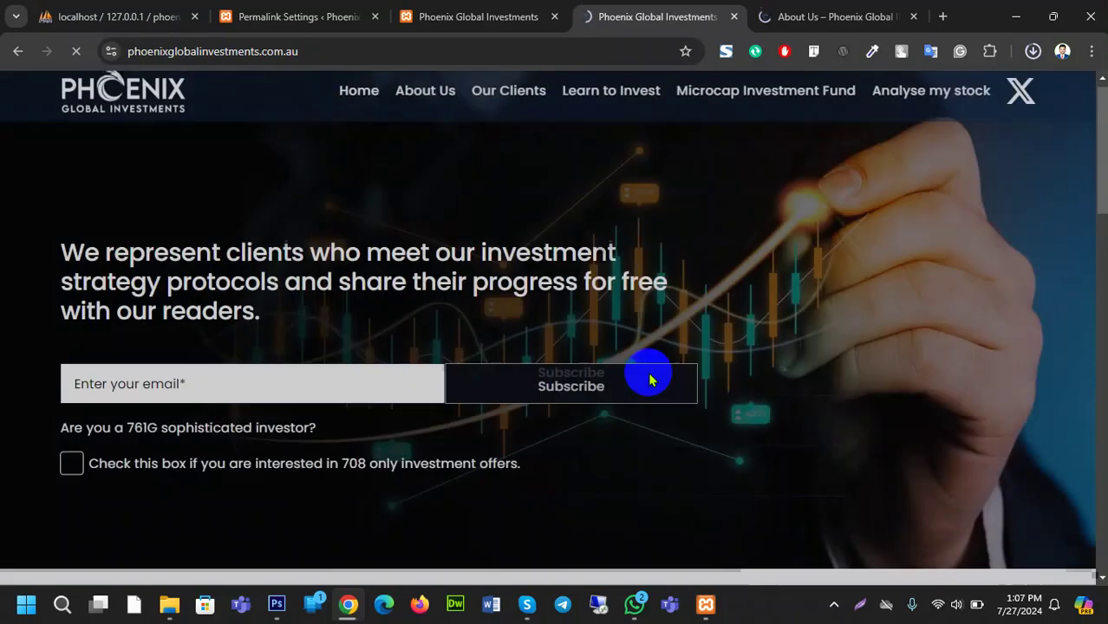
pyautogui.scroll(-4, 647, 370)
pyautogui.scroll(-6, 729, 349)
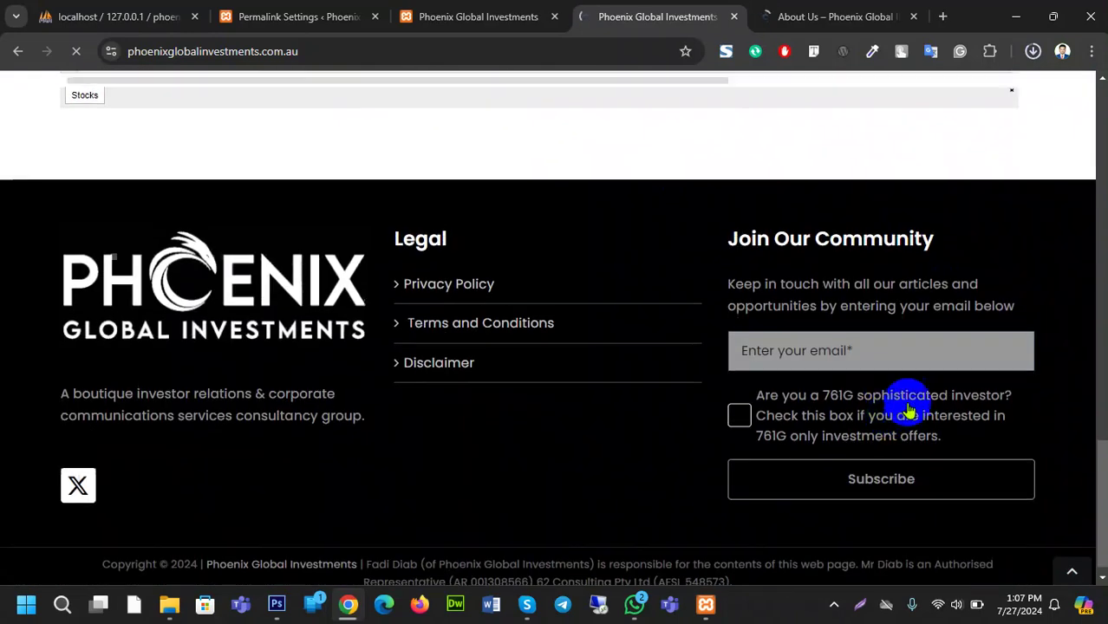
pyautogui.scroll(5, 920, 508)
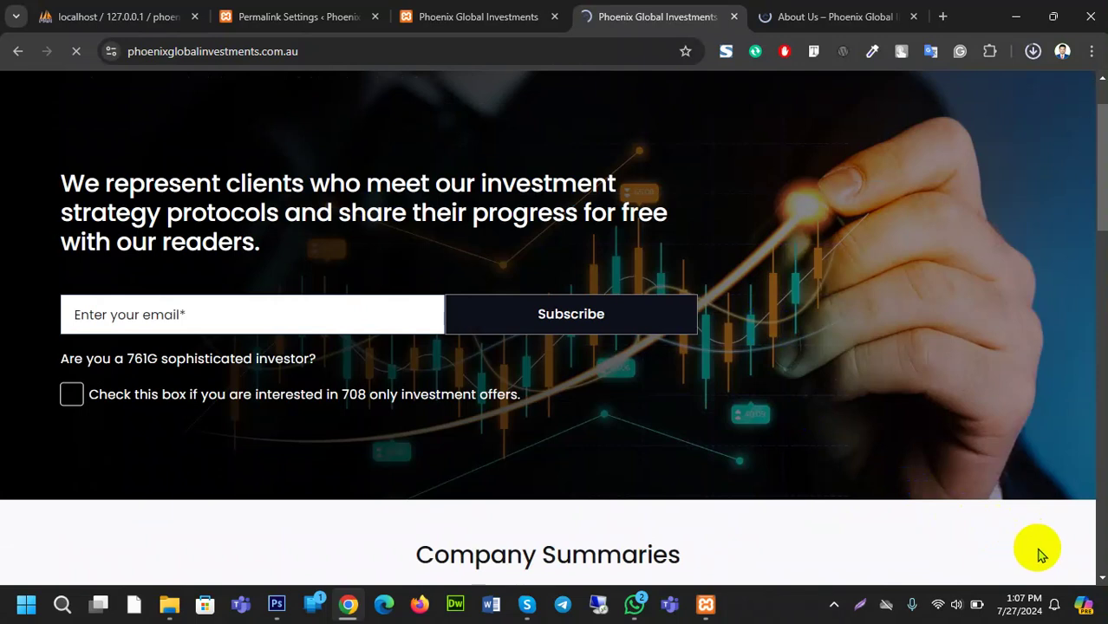
pyautogui.scroll(-3, 362, 280)
pyautogui.scroll(3, 362, 280)
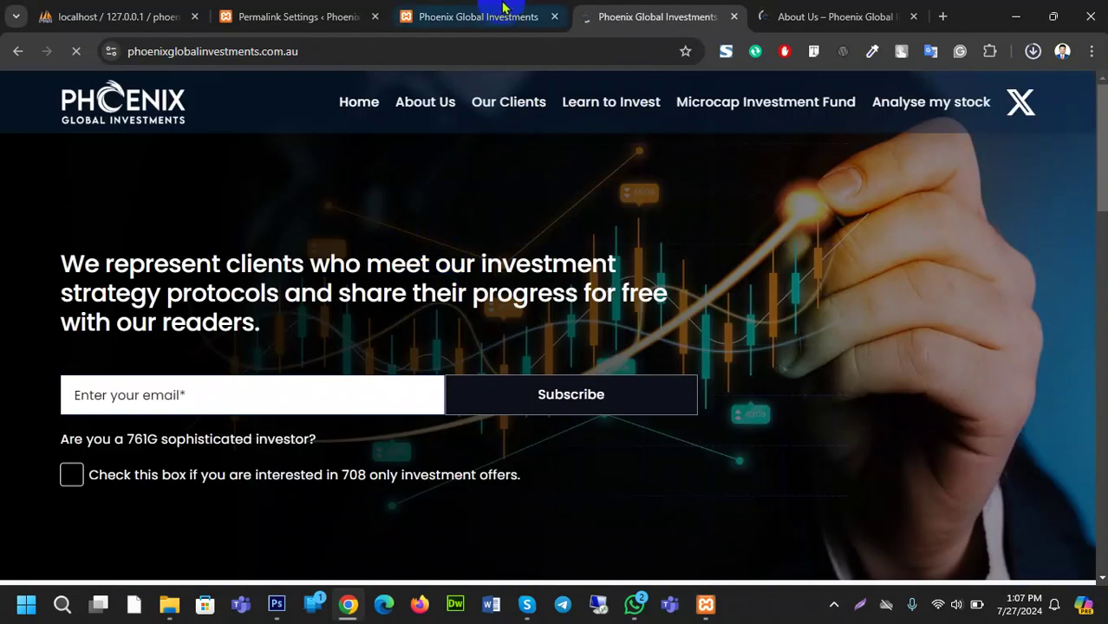
pyautogui.hotkey('ctrl', 'shift', 'Tab')
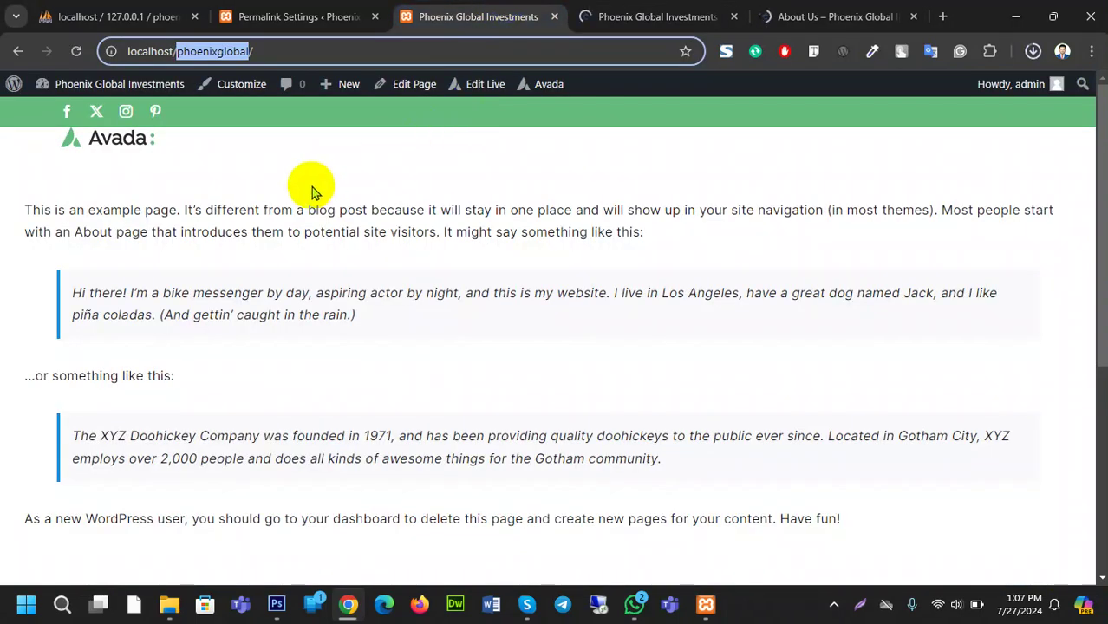
pyautogui.click(639, 15)
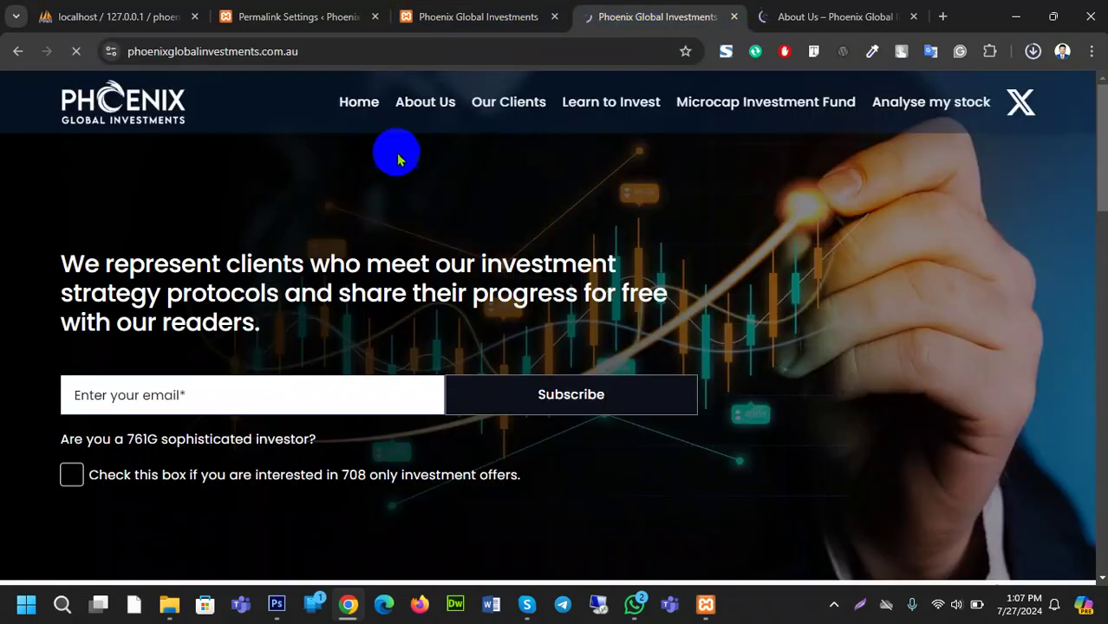
pyautogui.click(317, 8)
pyautogui.moveTo(52, 150)
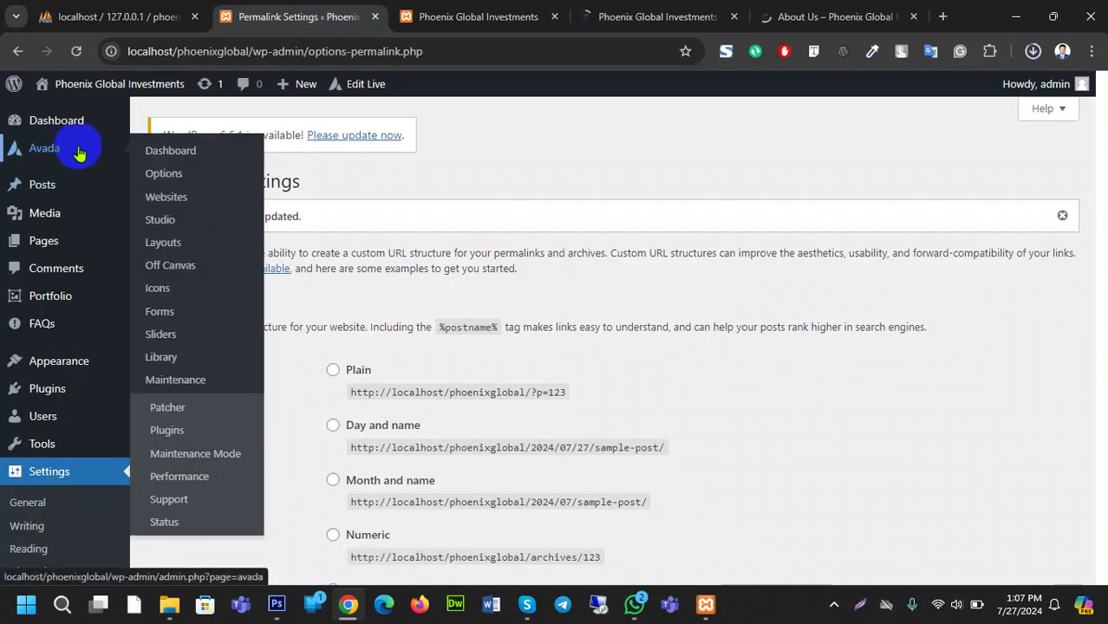
# Open Avada > Options in the admin, then bring up the live Phoenix homepage tab.
pyautogui.click(178, 184)
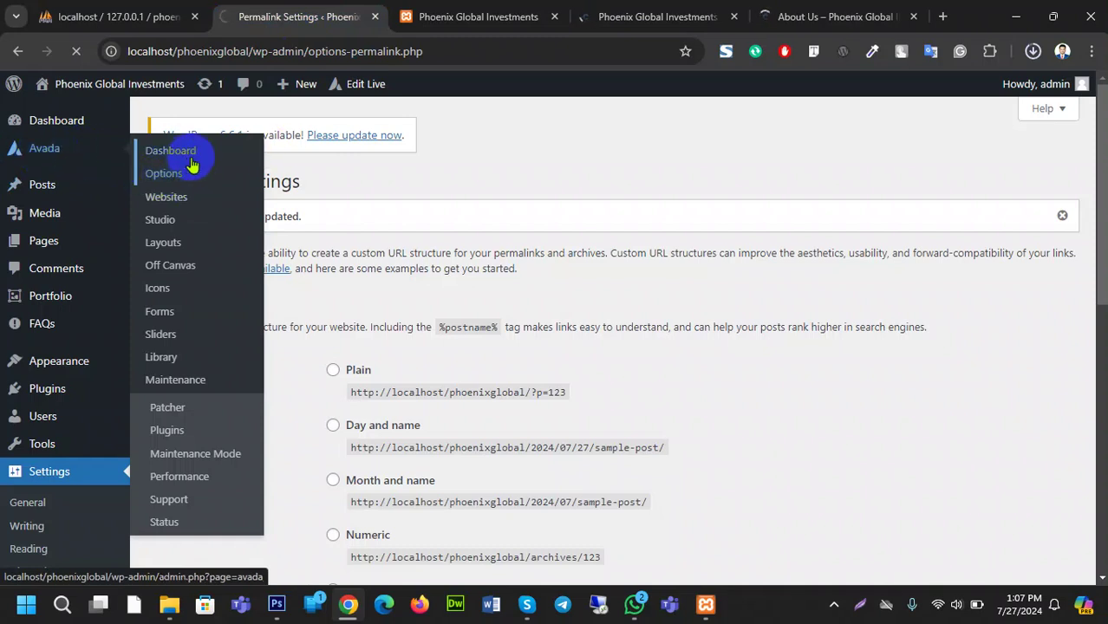
pyautogui.click(201, 185)
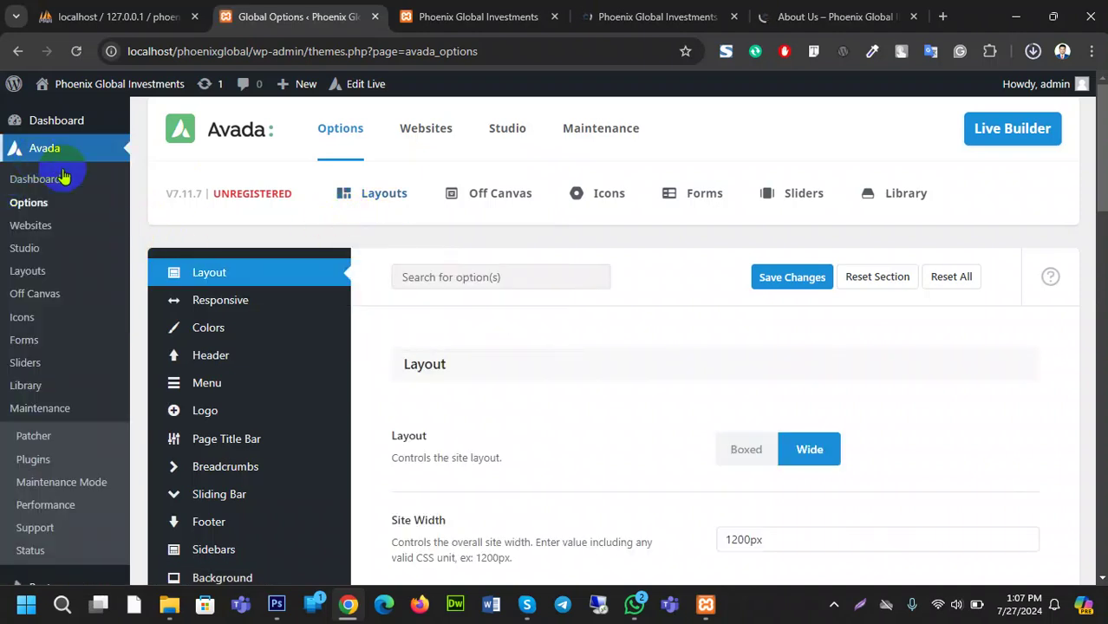
pyautogui.scroll(-2, 264, 212)
pyautogui.moveTo(228, 193)
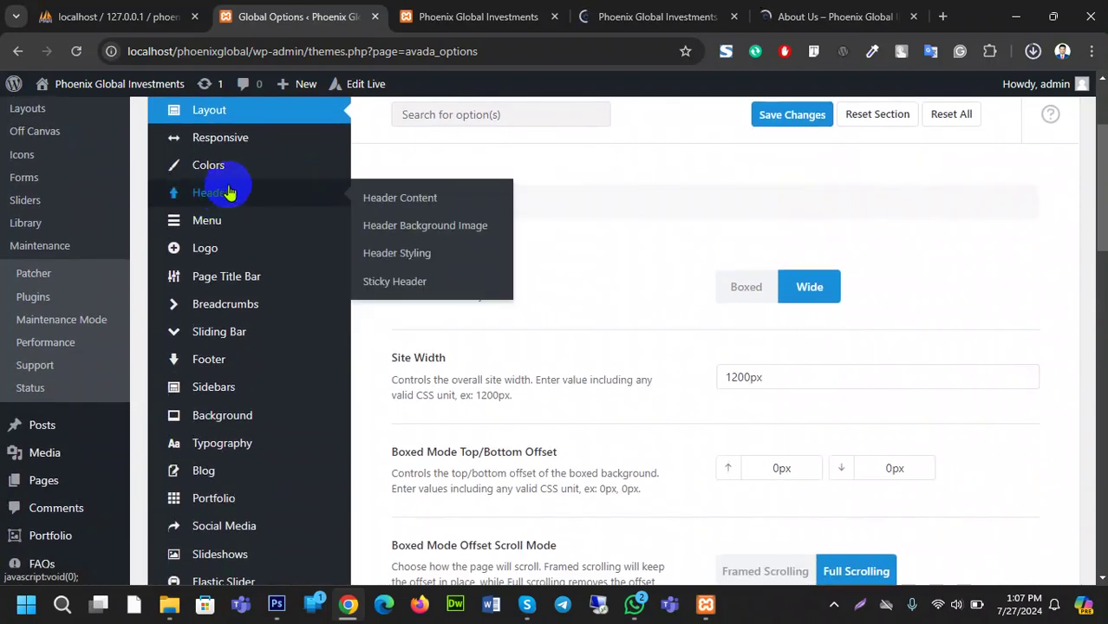
pyautogui.click(655, 16)
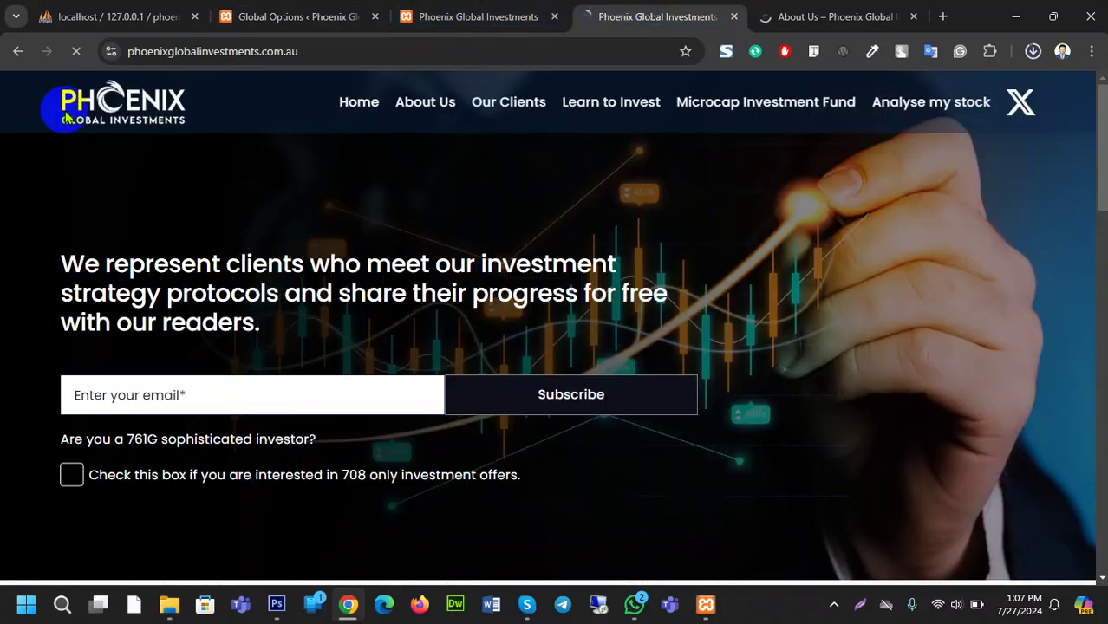
# Sample the live footer's black background, #000000, with the ColorZilla eyedropper.
pyautogui.scroll(-20, 899, 350)
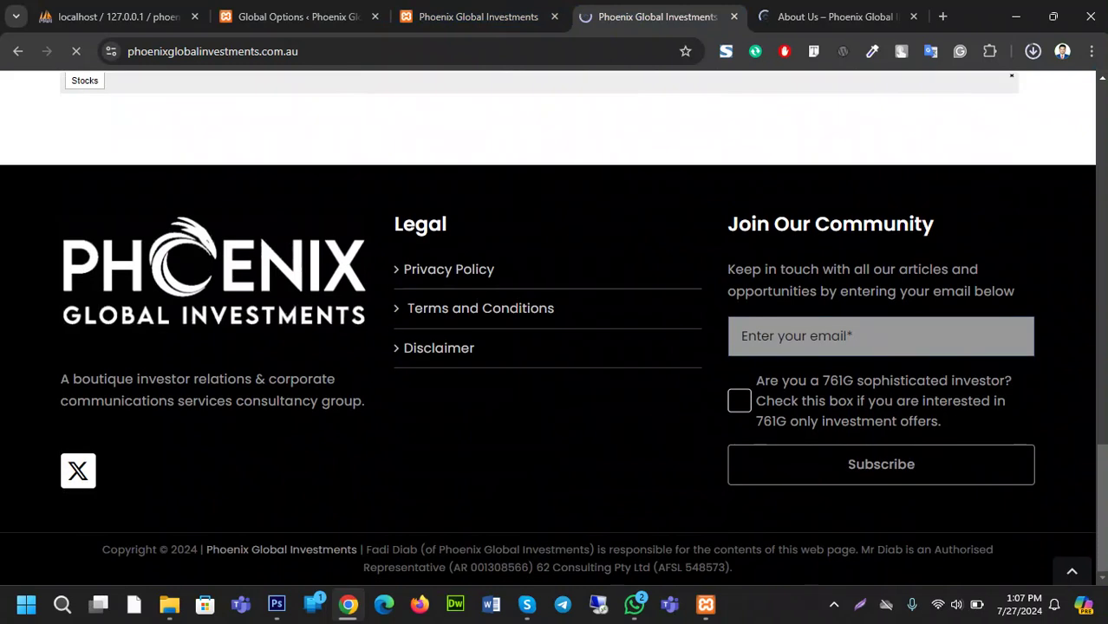
pyautogui.scroll(5, 43, 390)
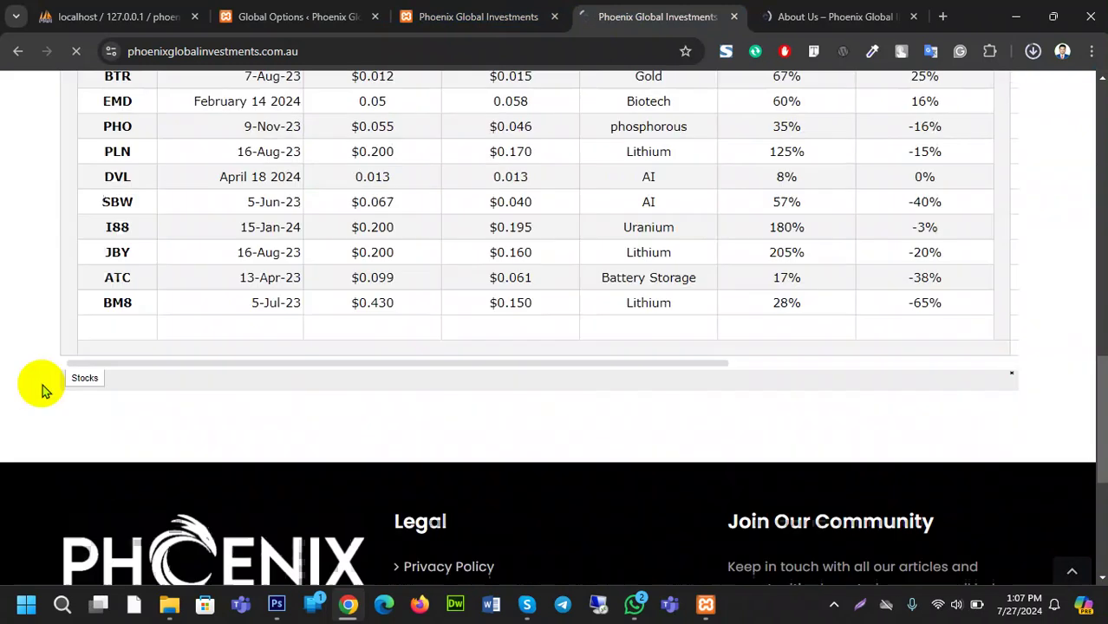
pyautogui.scroll(-5, 53, 384)
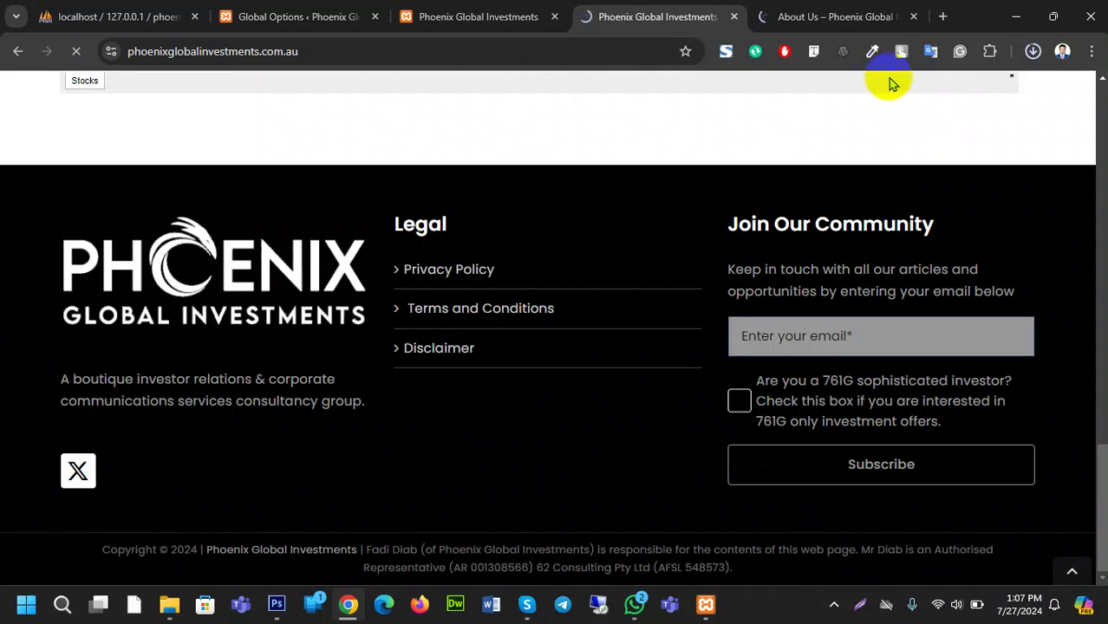
pyautogui.click(873, 51)
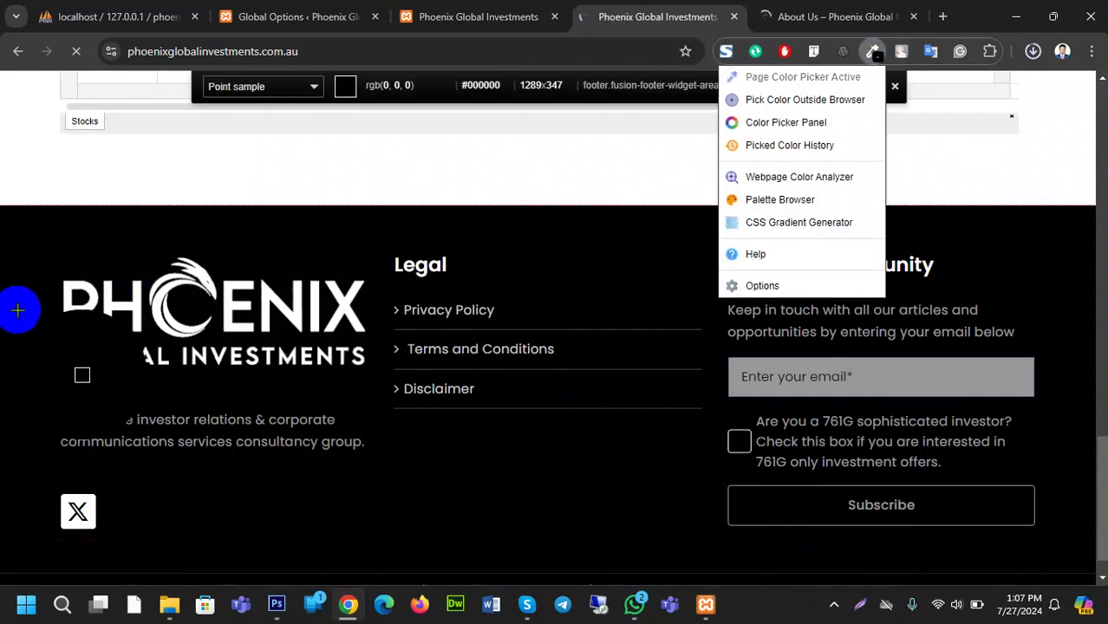
pyautogui.click(18, 310)
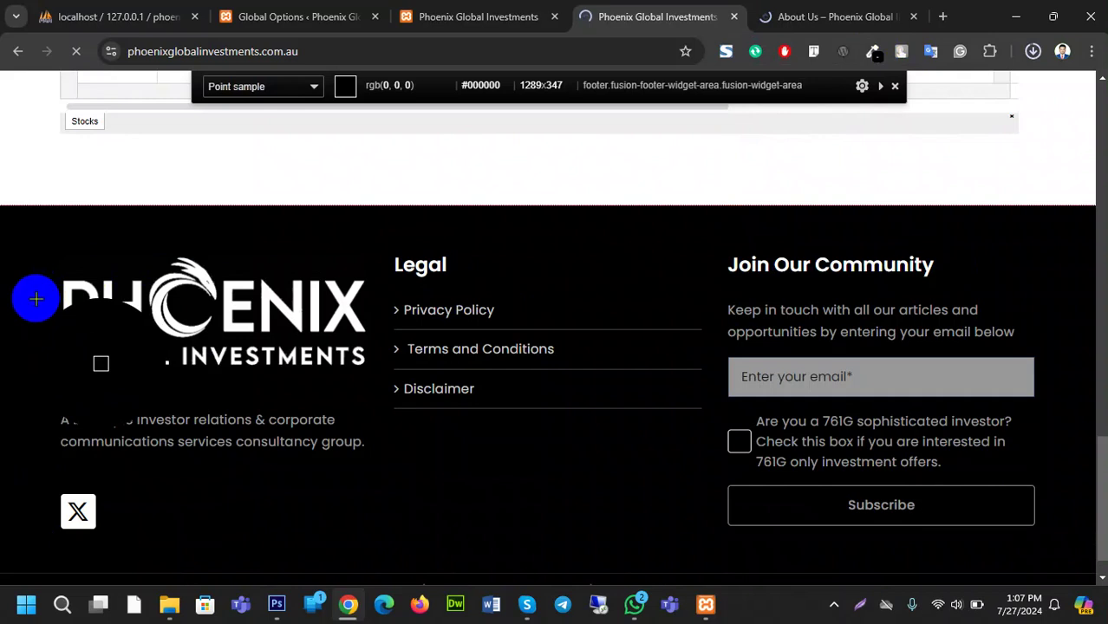
pyautogui.click(37, 299)
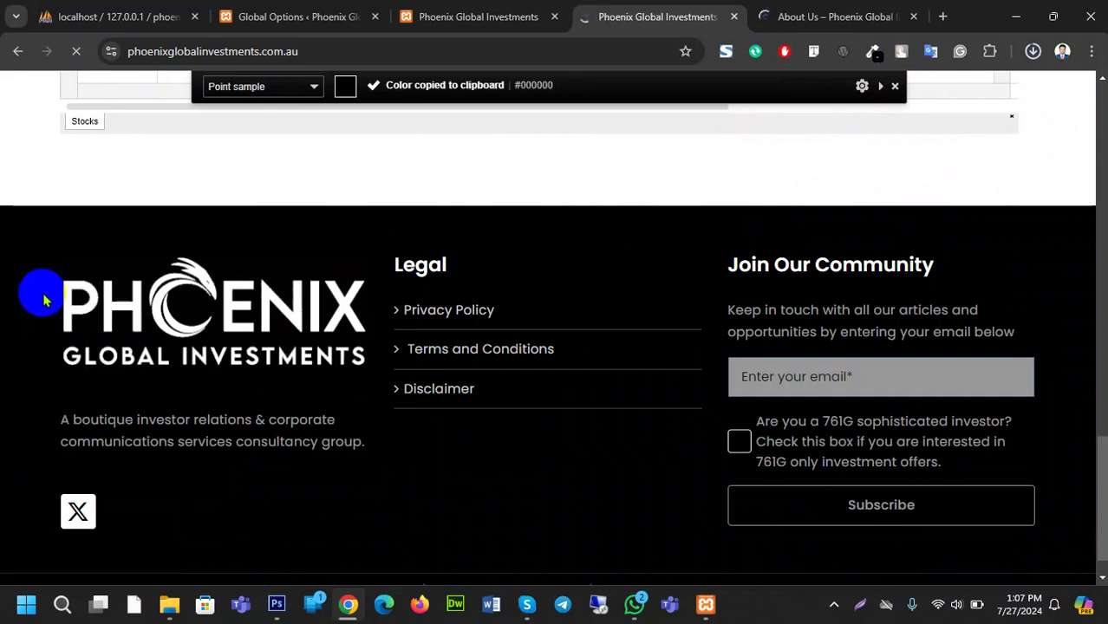
pyautogui.scroll(-1, 560, 401)
pyautogui.scroll(5, 559, 400)
pyautogui.scroll(10, 520, 392)
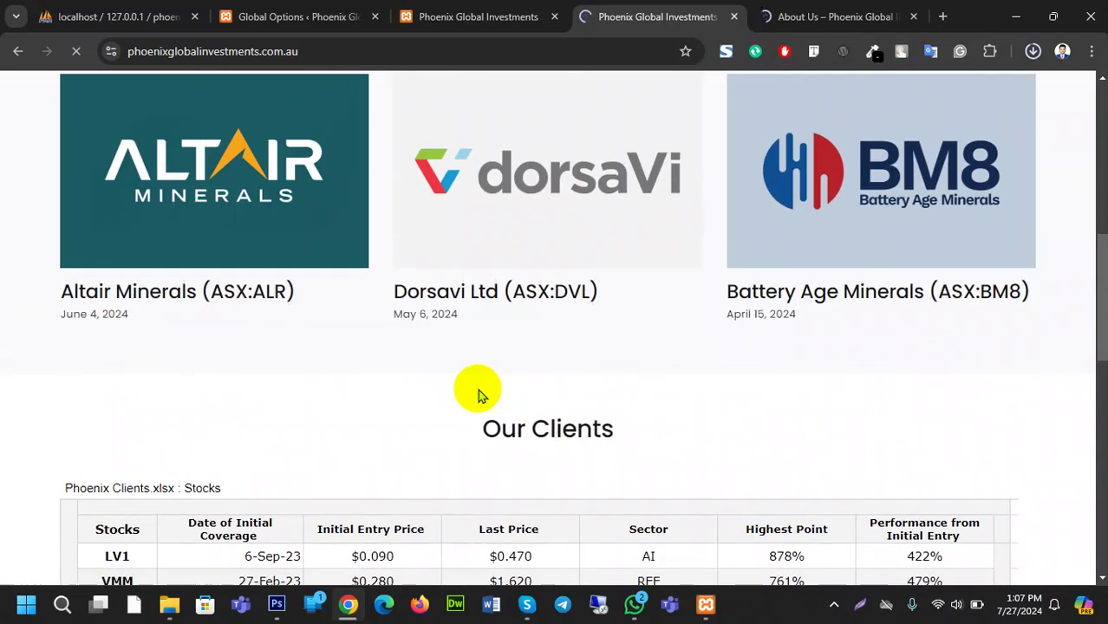
pyautogui.scroll(5, 453, 388)
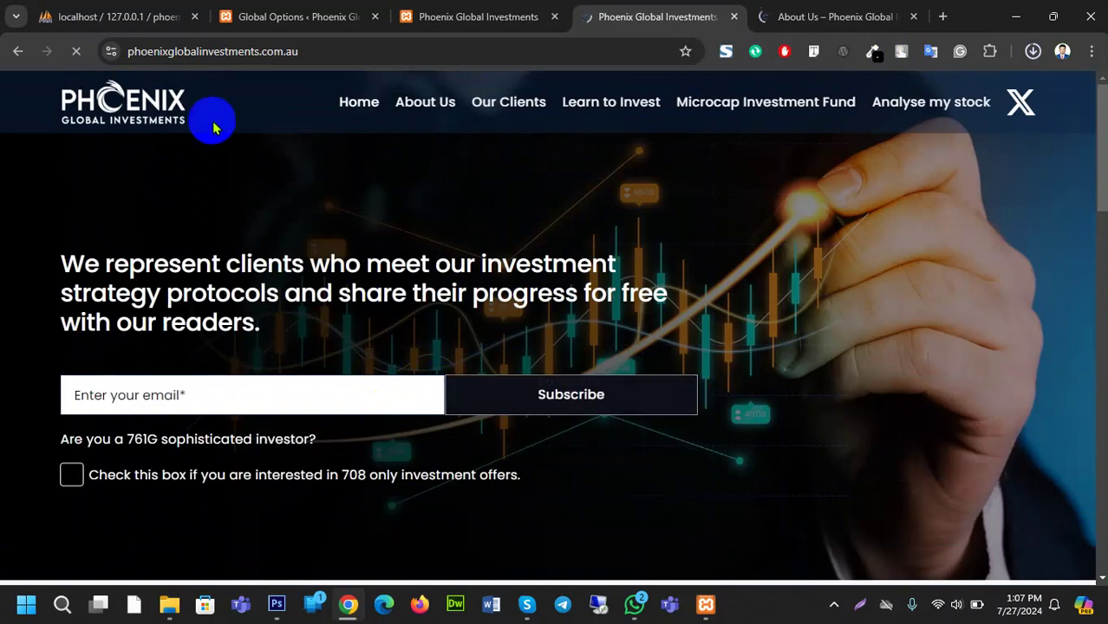
# Open the Colors section of Avada Global Options and scroll through the eight-colour palette.
pyautogui.click(260, 17)
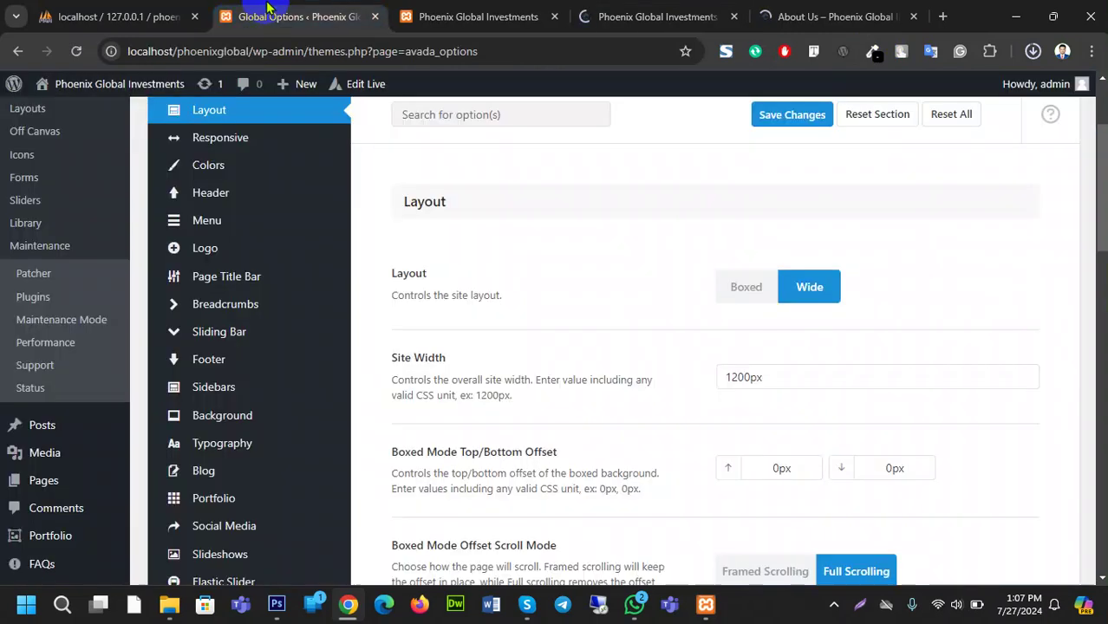
pyautogui.click(234, 167)
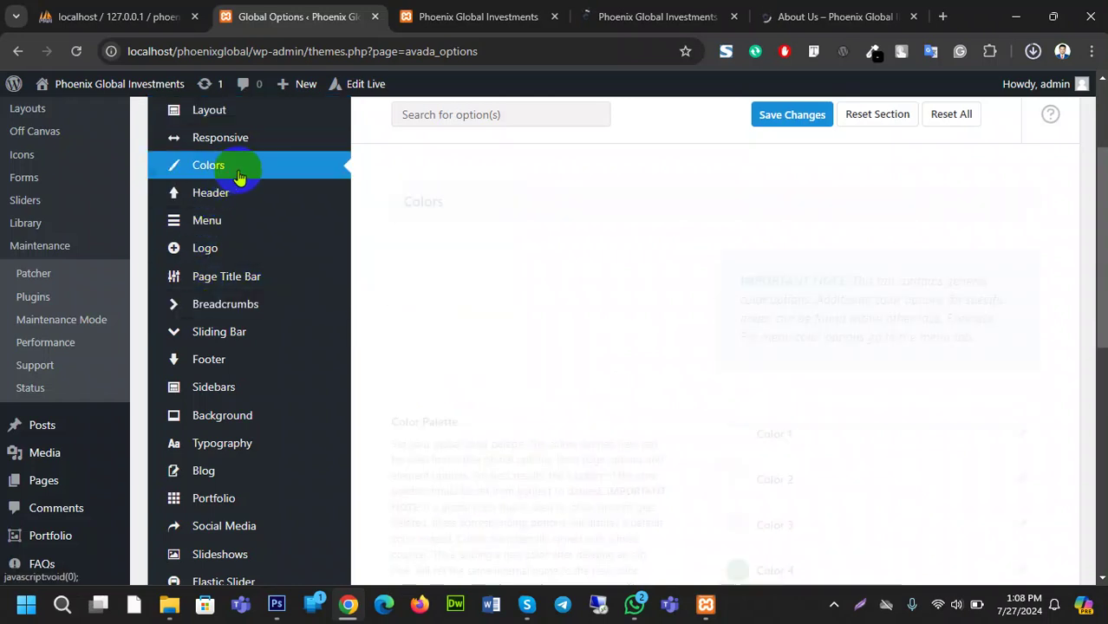
pyautogui.scroll(-2, 846, 350)
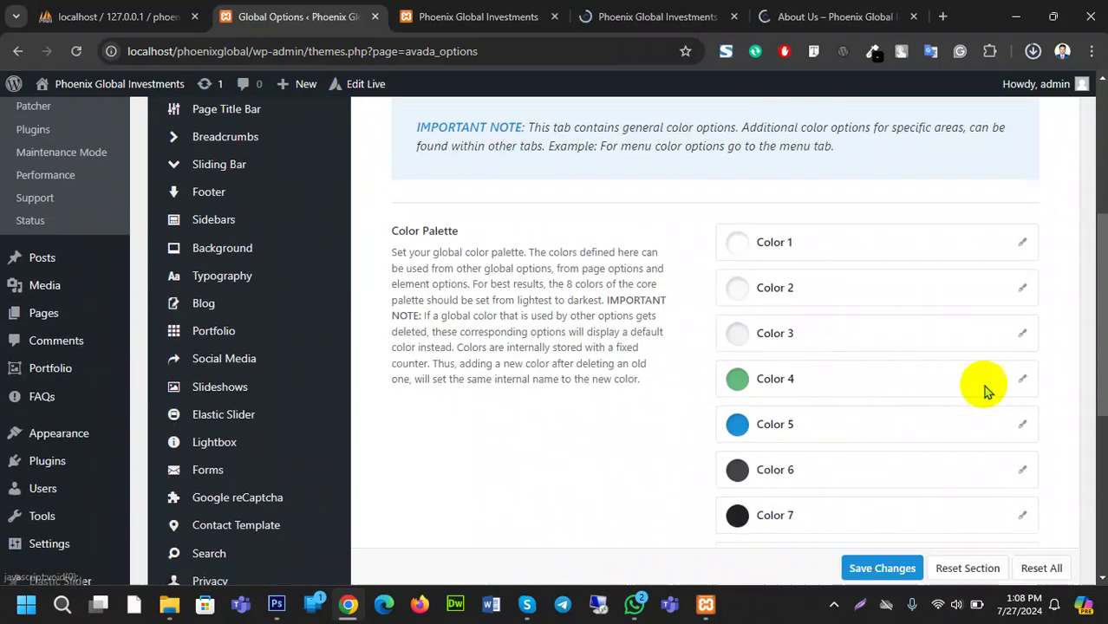
pyautogui.scroll(-2, 917, 330)
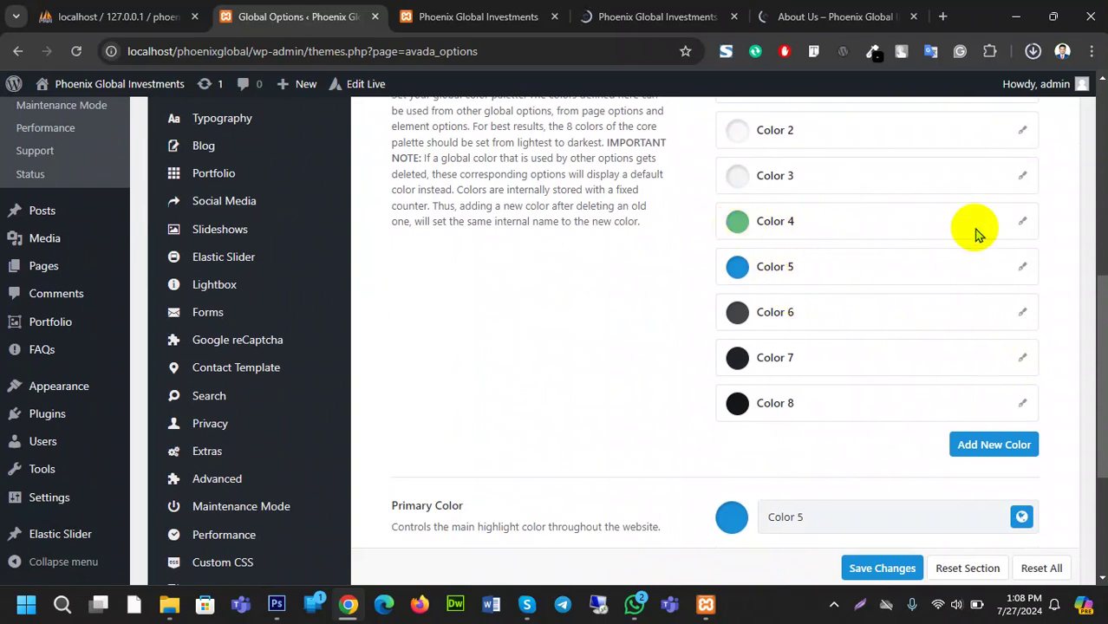
pyautogui.scroll(-2, 792, 363)
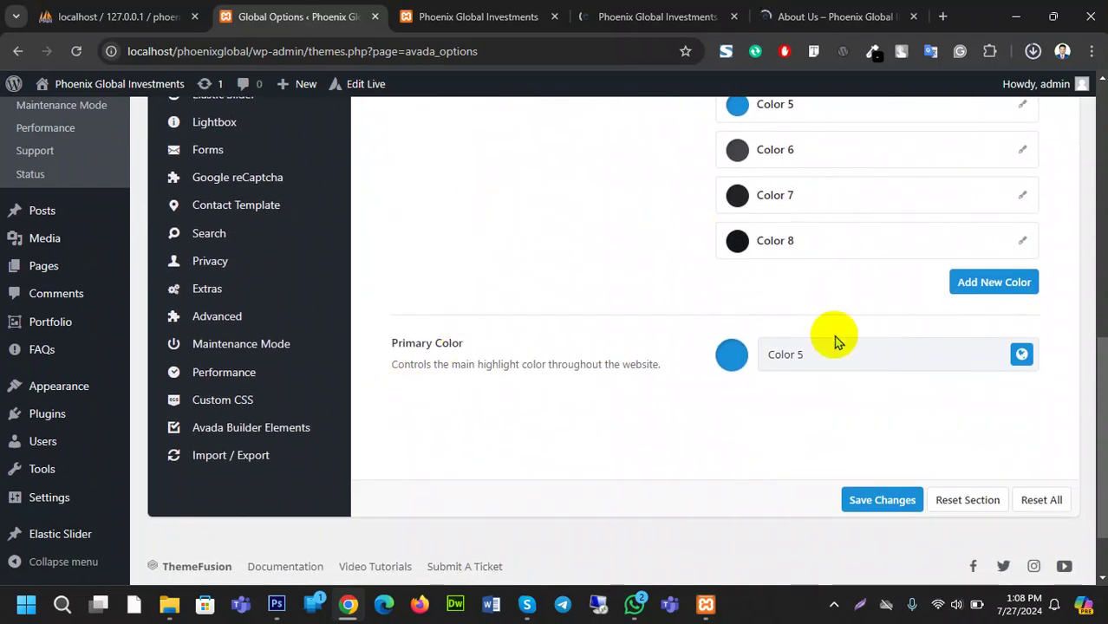
pyautogui.scroll(2, 801, 359)
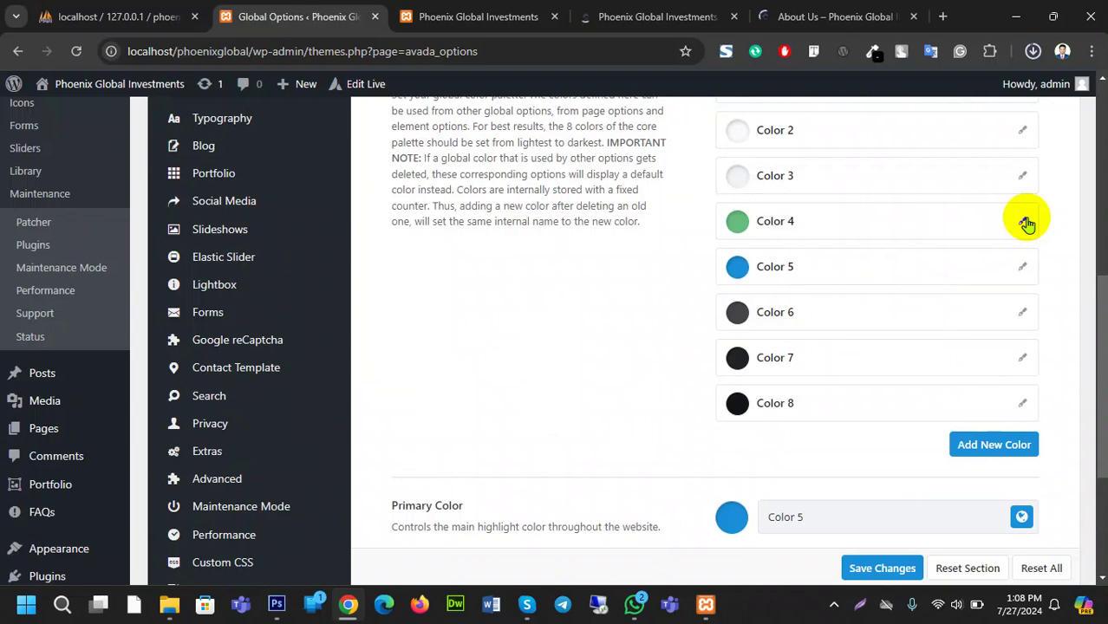
# Inspect the live Phoenix site's header element in Chrome DevTools.
pyautogui.click(477, 16)
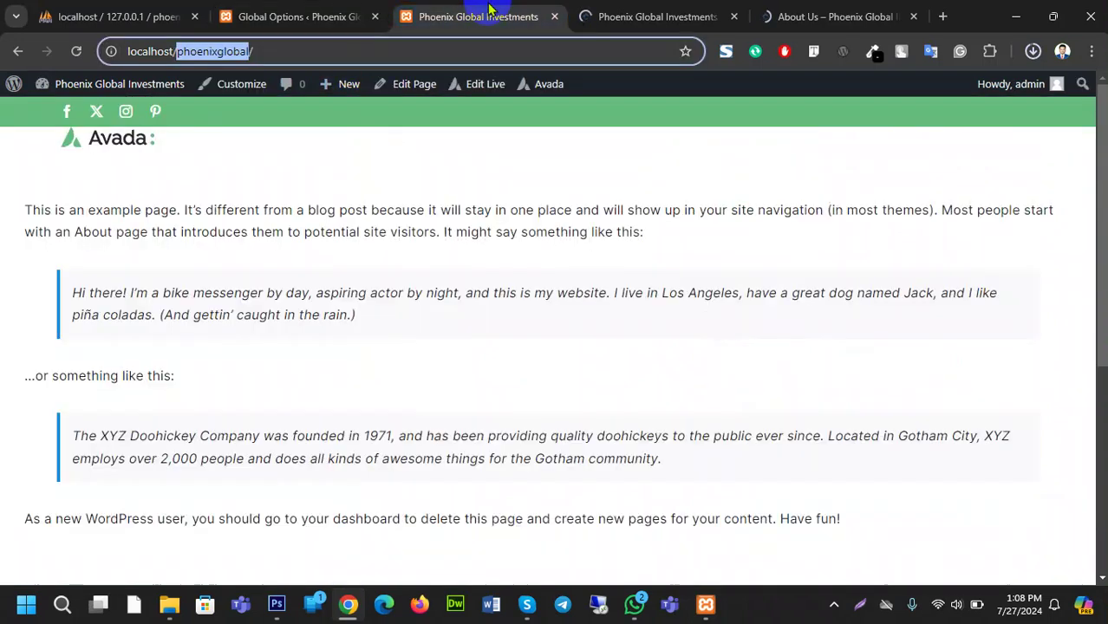
pyautogui.click(666, 9)
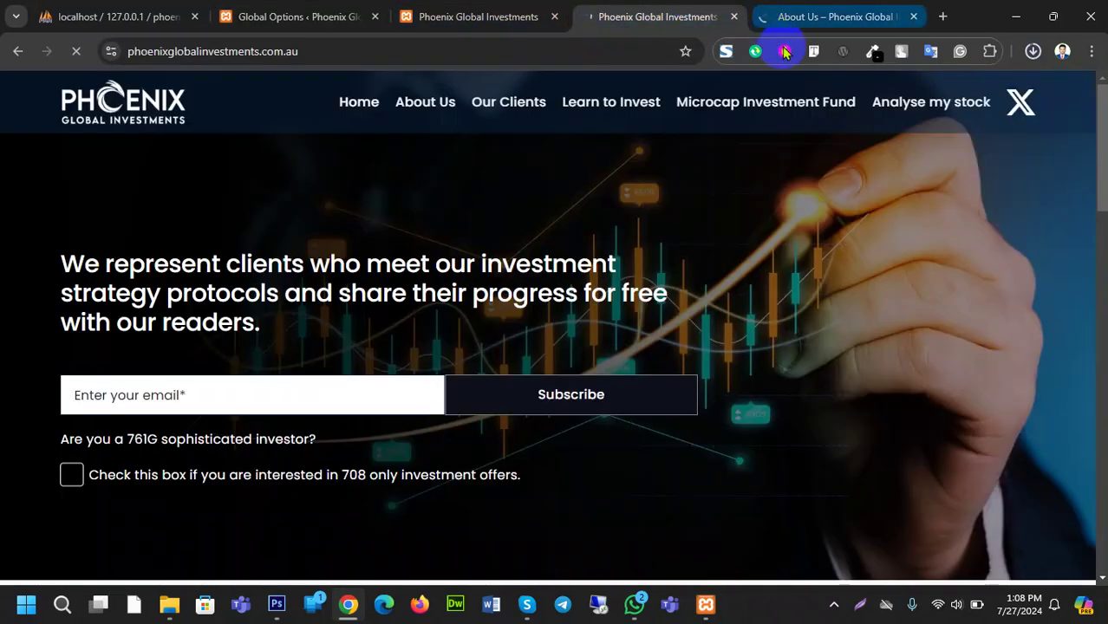
pyautogui.scroll(-2, 698, 202)
pyautogui.scroll(-5, 698, 202)
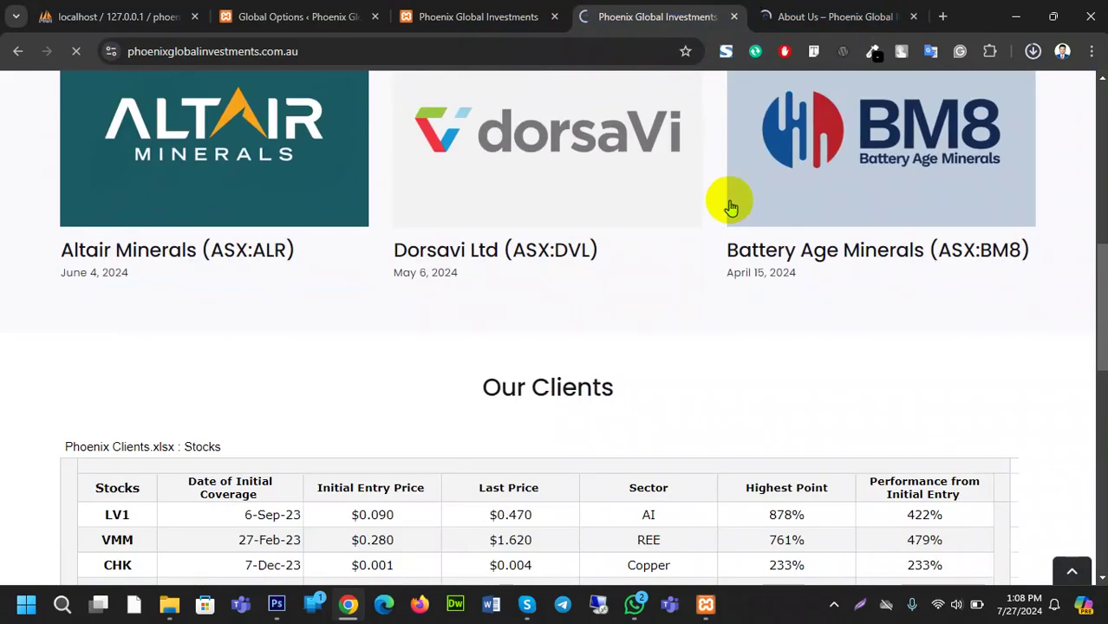
pyautogui.scroll(-8, 728, 198)
pyautogui.scroll(-3, 728, 222)
pyautogui.scroll(5, 594, 279)
pyautogui.scroll(6, 321, 225)
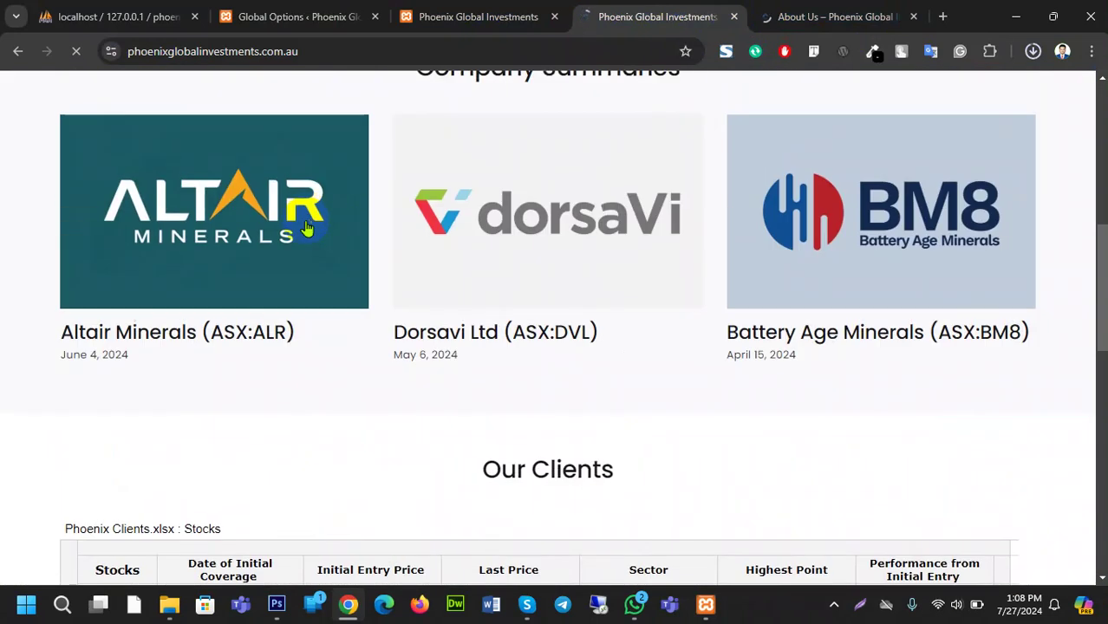
pyautogui.scroll(8, 45, 168)
pyautogui.scroll(-1, 116, 522)
pyautogui.click(121, 533)
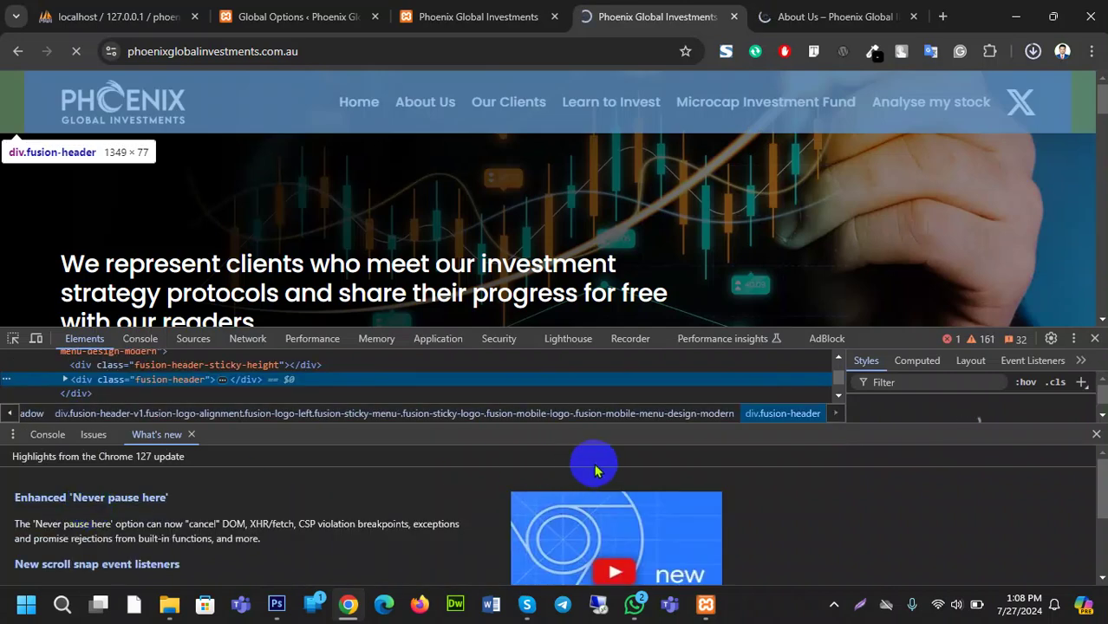
pyautogui.click(1096, 435)
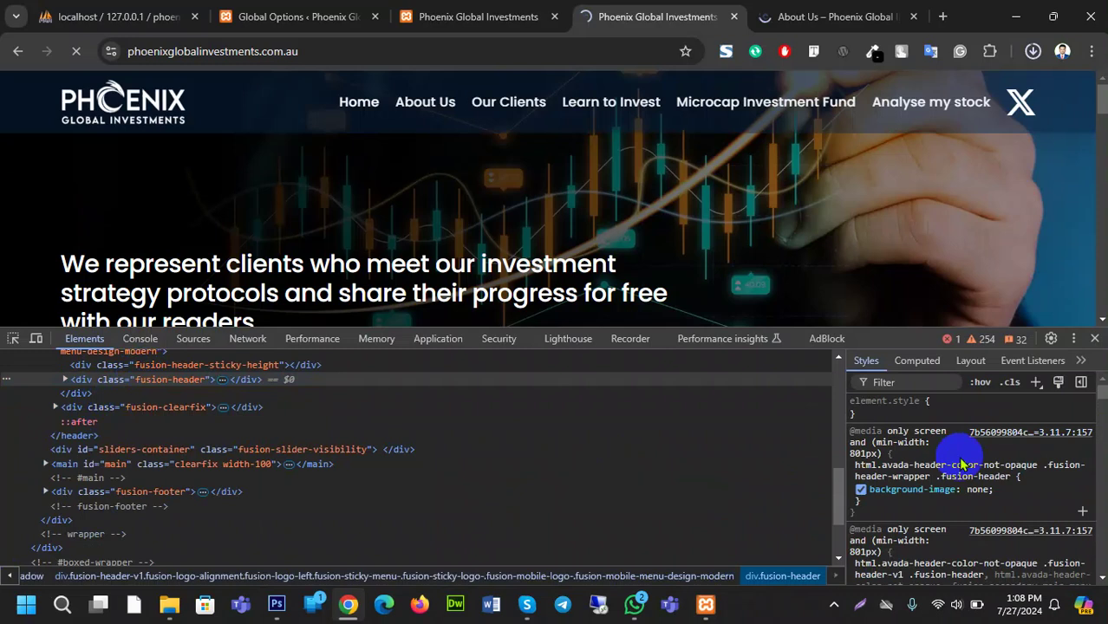
# Trace the header background to --awb-color4, copy #0b2644, and close DevTools.
pyautogui.scroll(-3, 1048, 482)
pyautogui.scroll(-2, 1048, 486)
pyautogui.scroll(-2, 1047, 486)
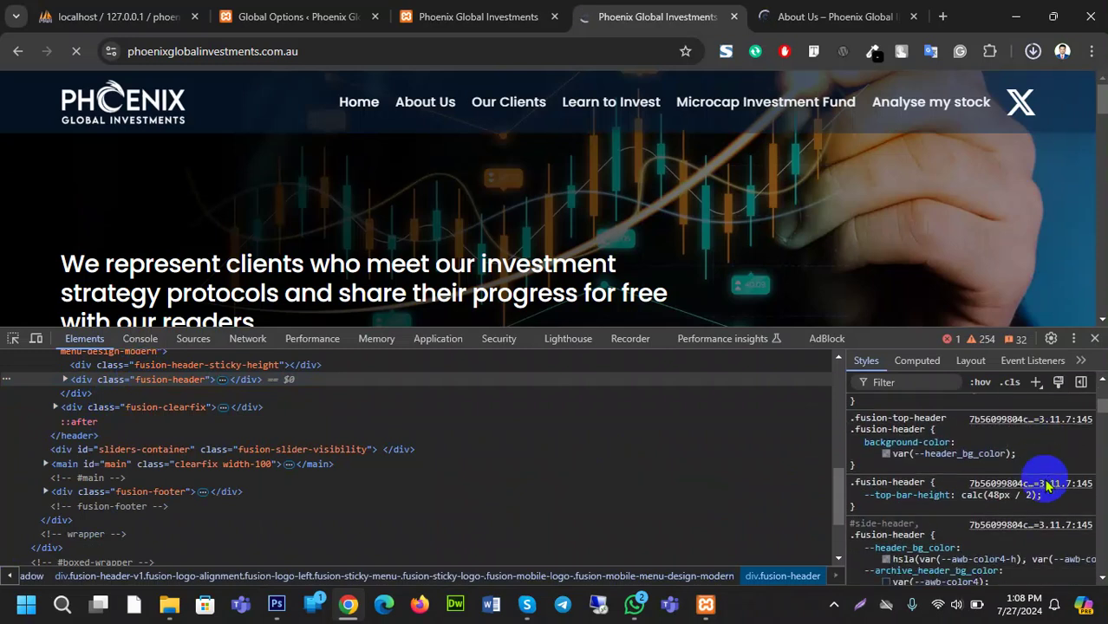
pyautogui.click(981, 455)
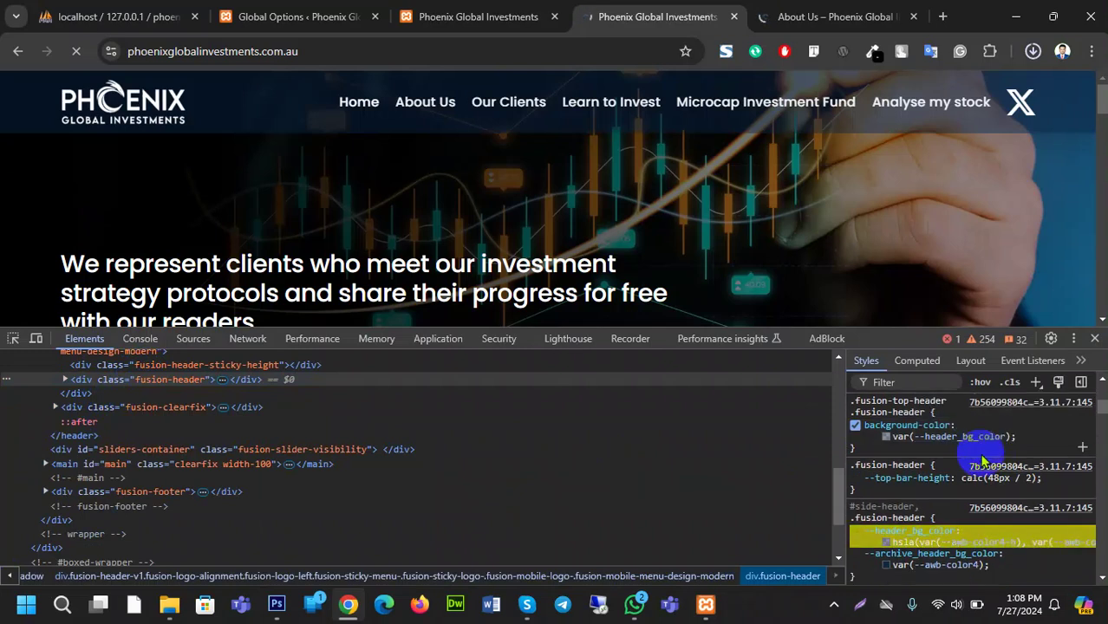
pyautogui.scroll(-1, 1043, 540)
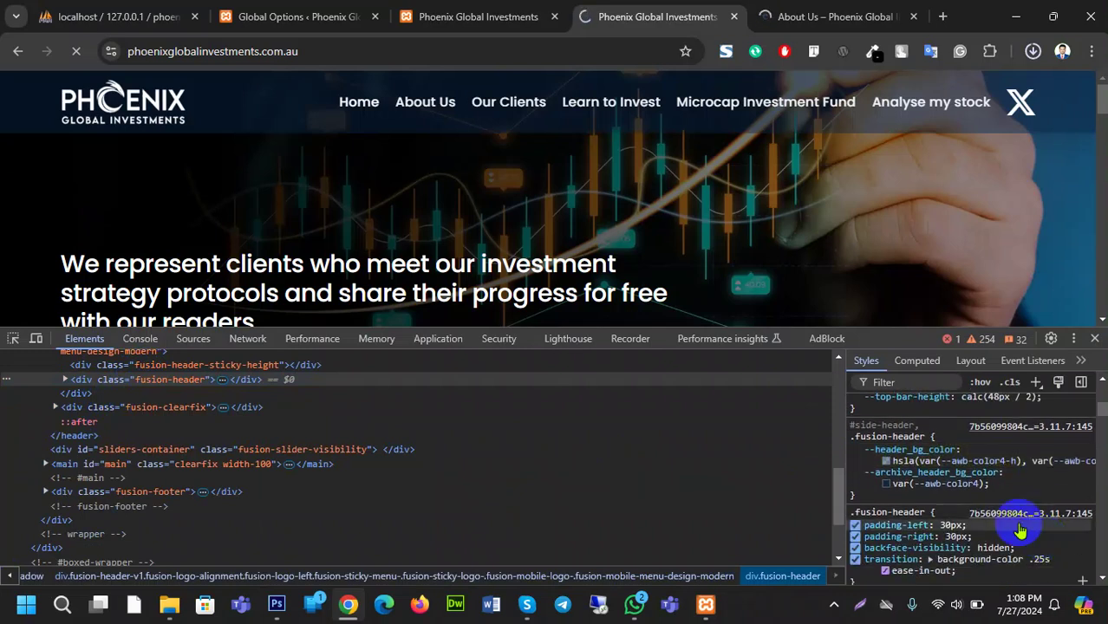
pyautogui.click(965, 485)
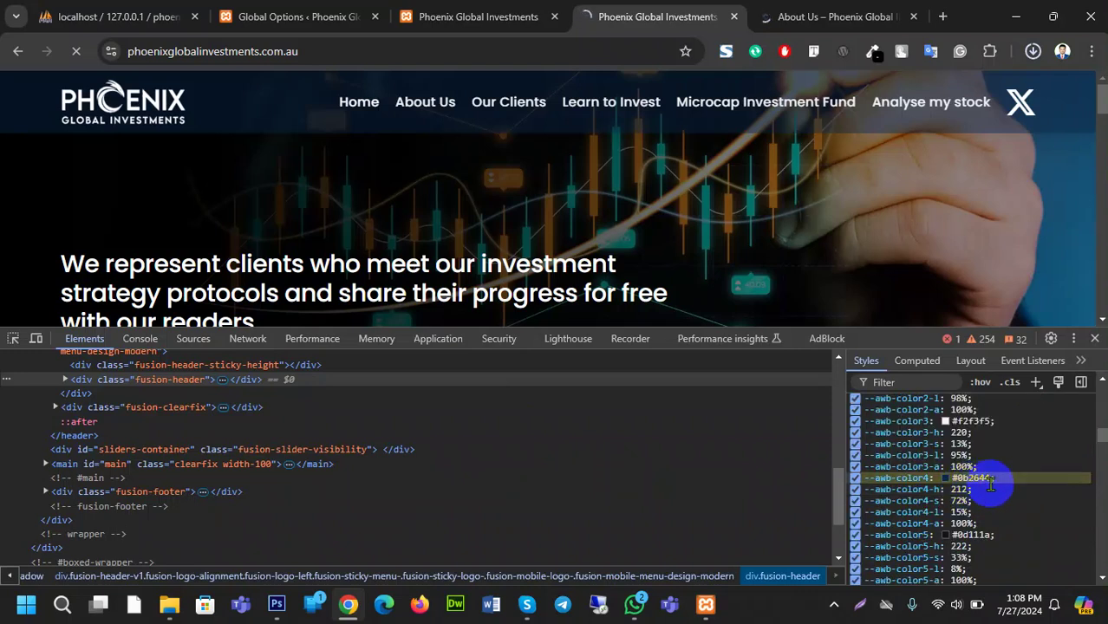
pyautogui.press('Return')
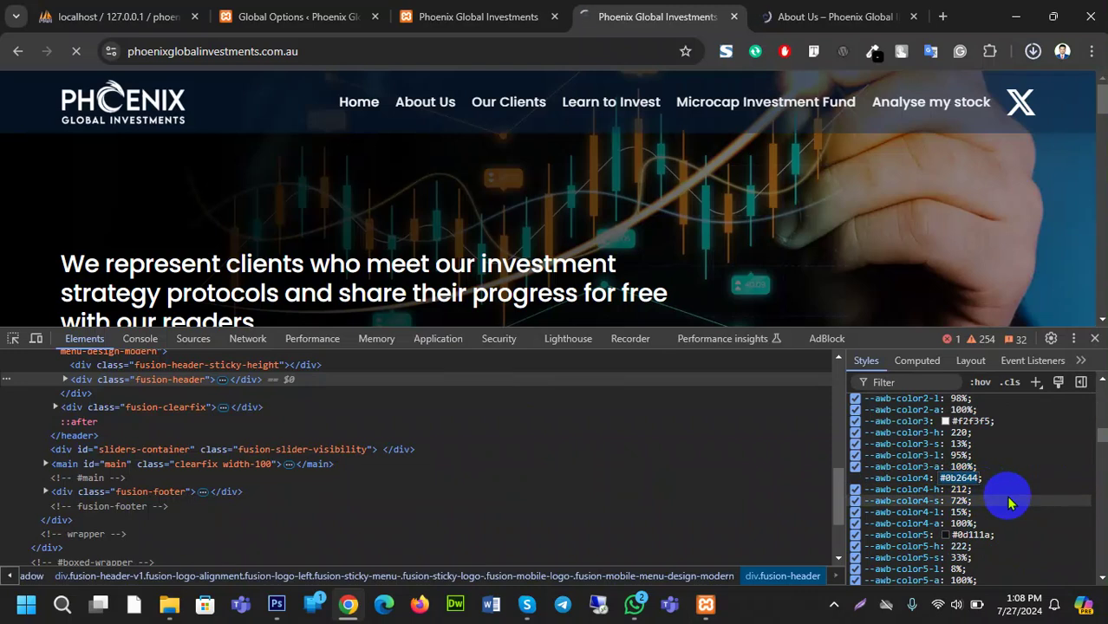
pyautogui.scroll(1, 1008, 502)
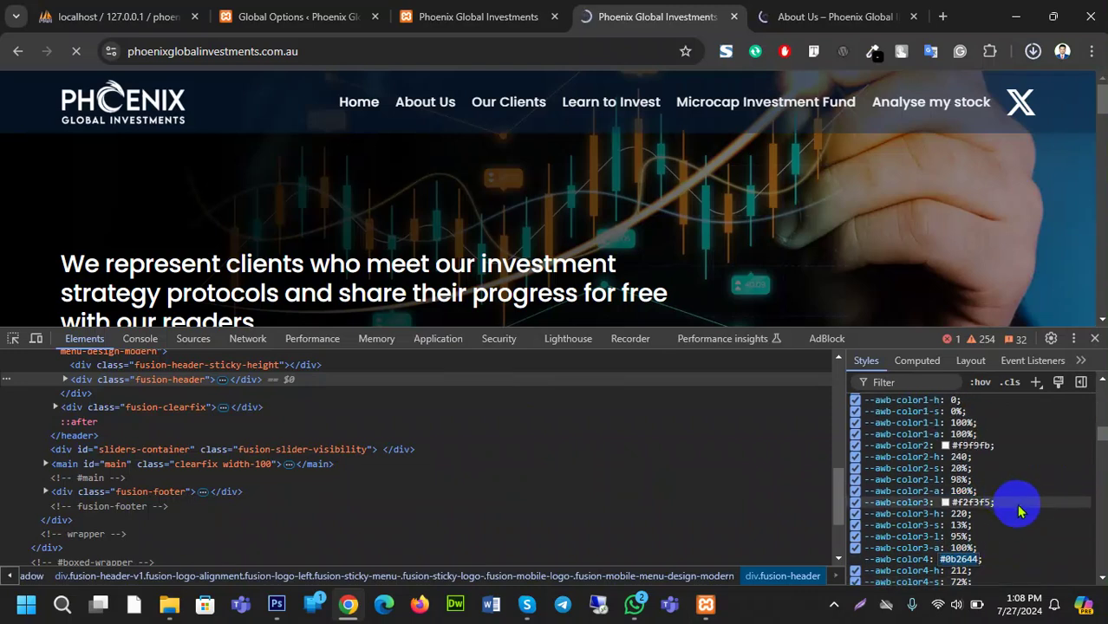
pyautogui.scroll(1, 1018, 512)
pyautogui.scroll(2, 1015, 510)
pyautogui.scroll(2, 1015, 499)
pyautogui.scroll(2, 1041, 477)
pyautogui.click(1094, 338)
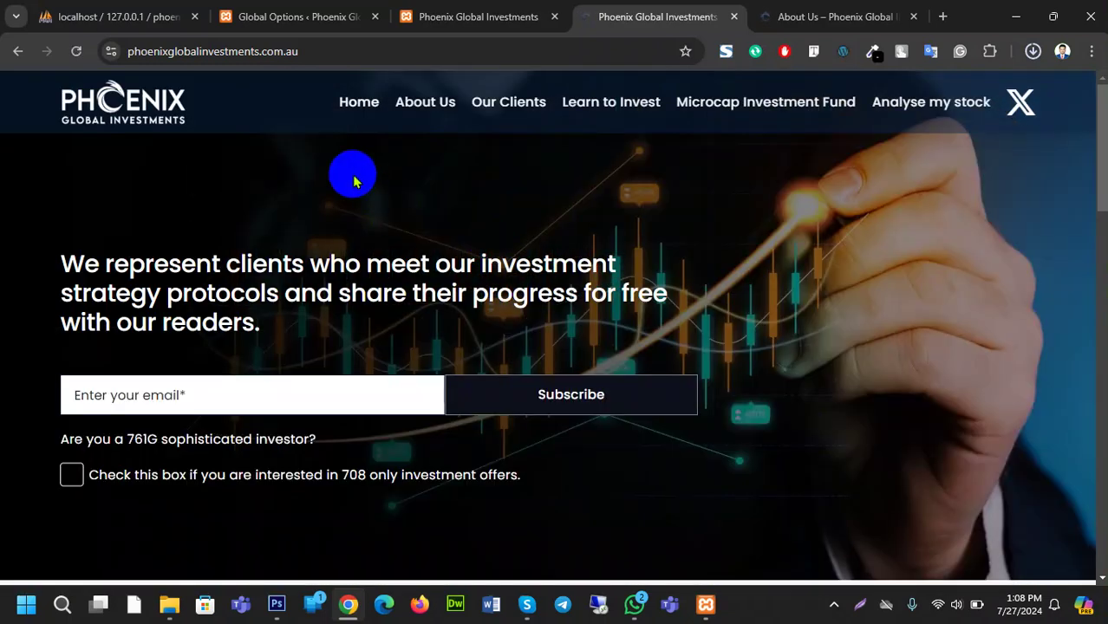
# Set palette Colors 5 and 4 to navy #0b2644 and adjust Color 8.
pyautogui.click(304, 10)
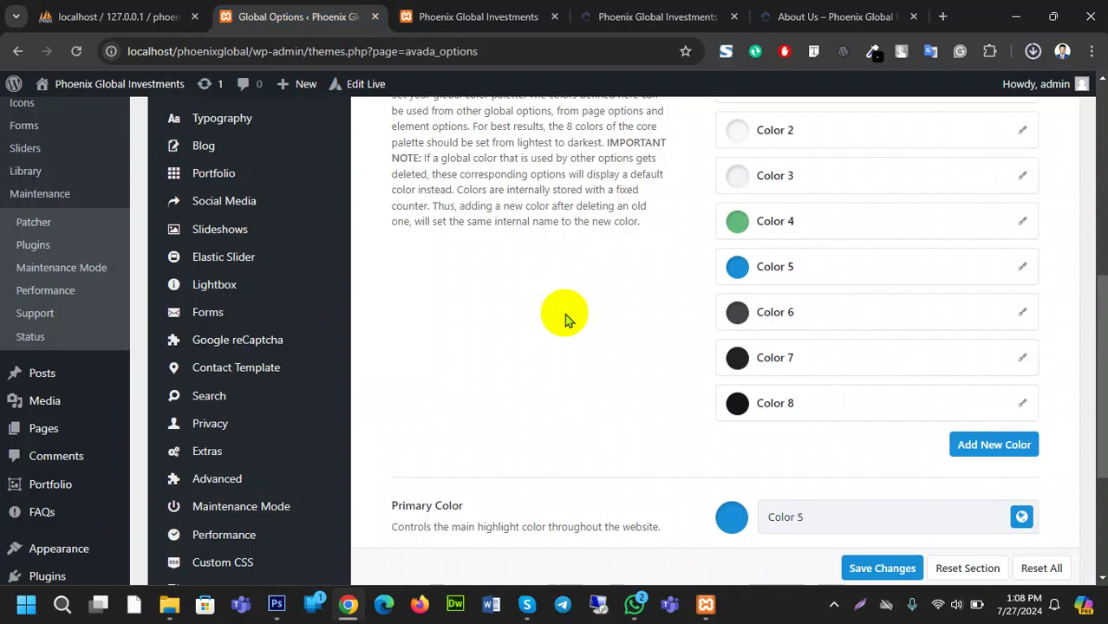
pyautogui.click(1021, 270)
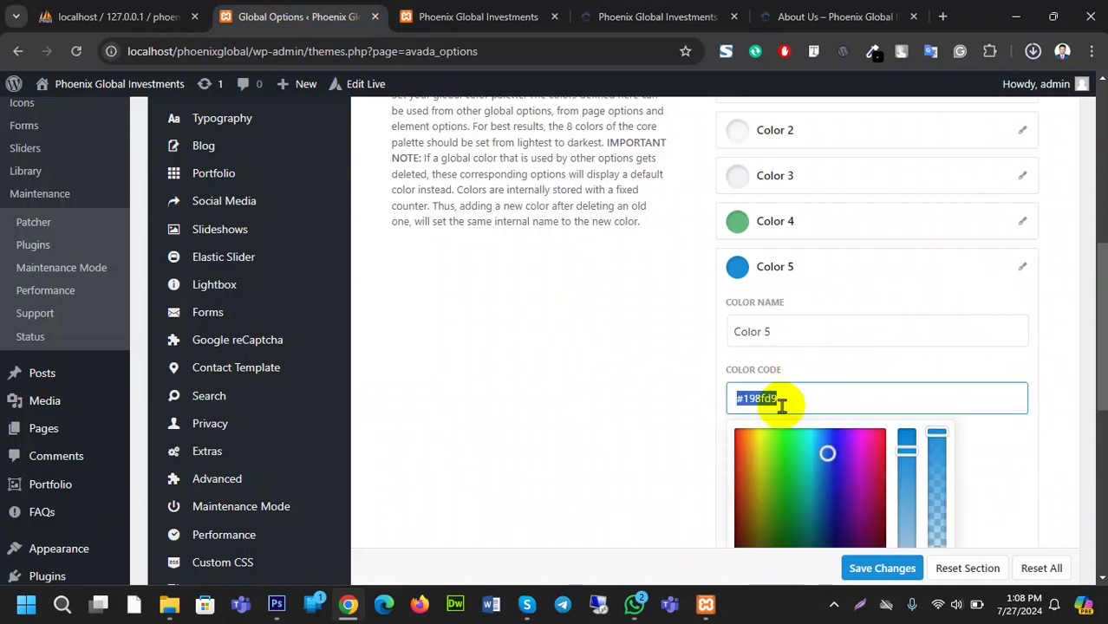
pyautogui.write('#0b2644')
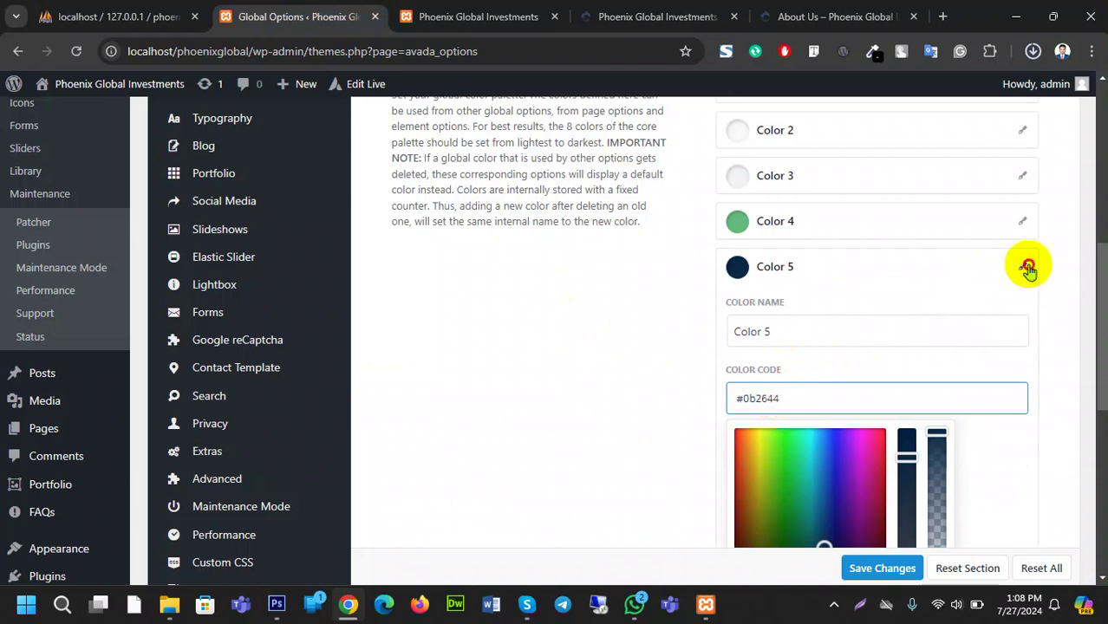
pyautogui.click(1026, 268)
pyautogui.click(1024, 223)
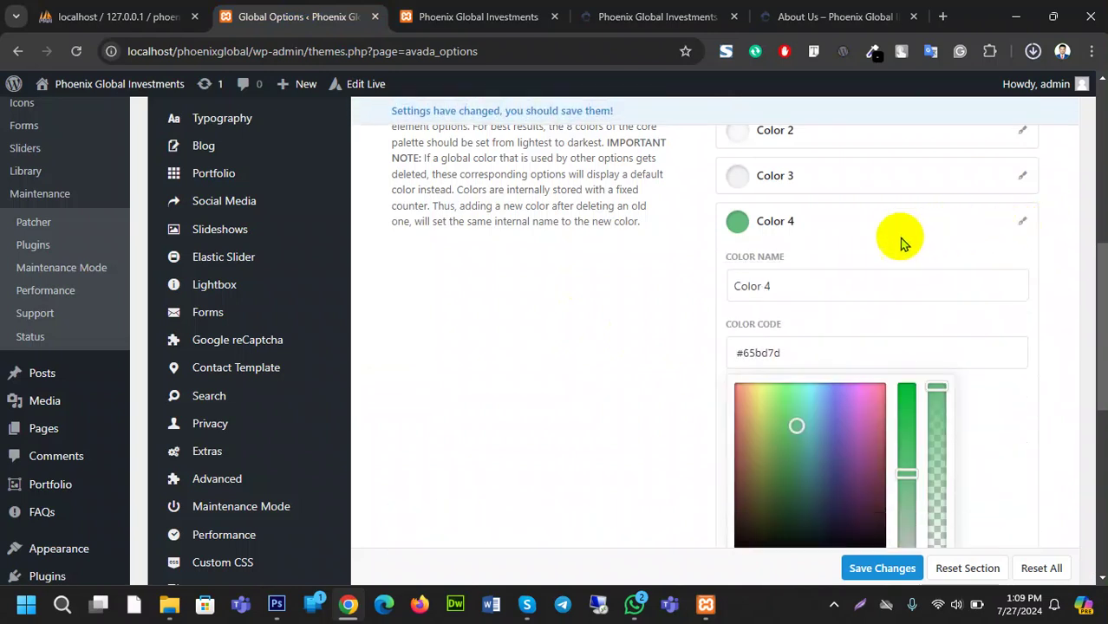
pyautogui.click(797, 352)
pyautogui.write('#0b2644')
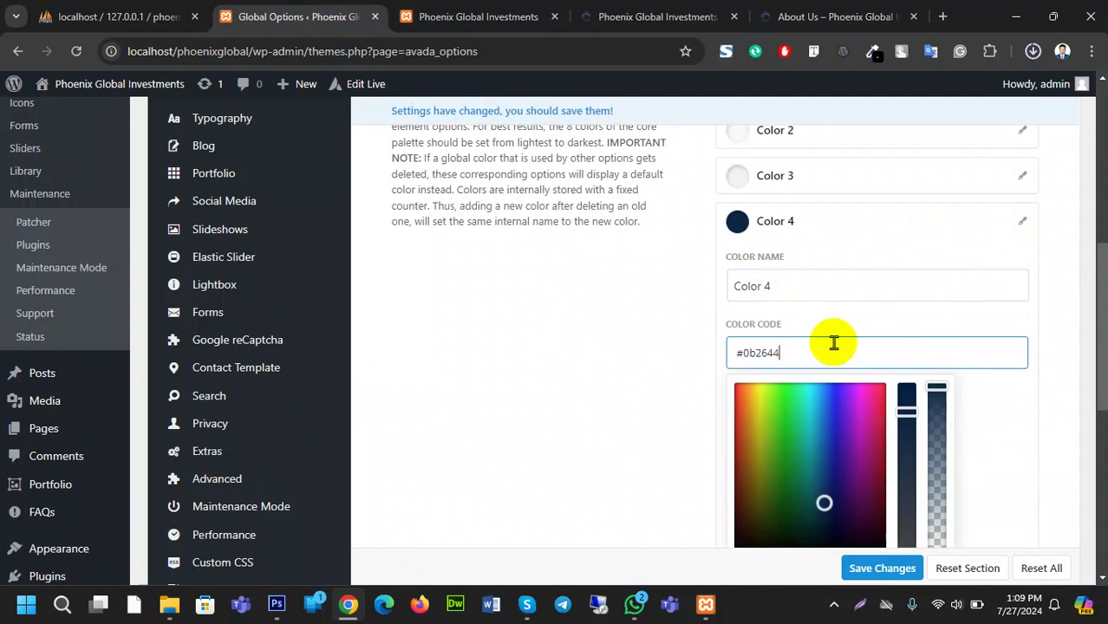
pyautogui.click(1022, 228)
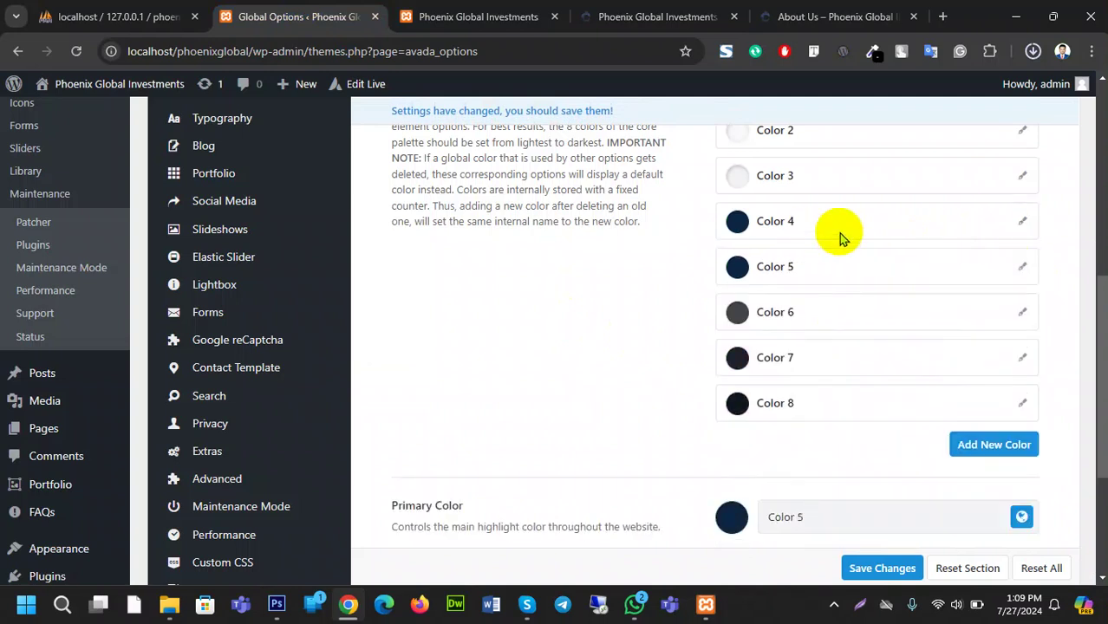
pyautogui.scroll(-1, 753, 254)
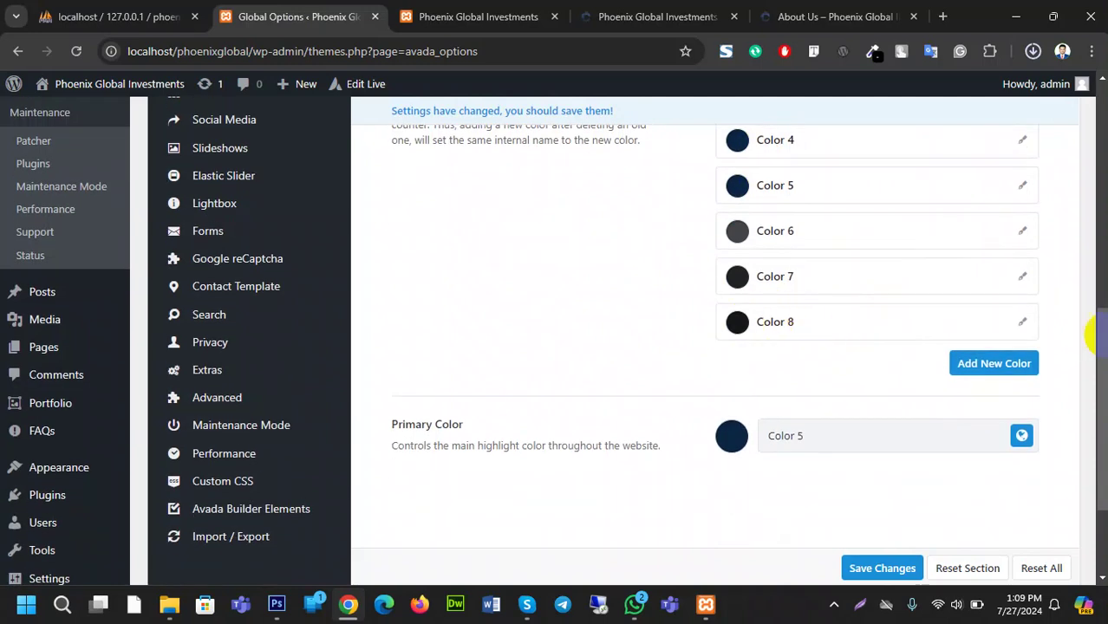
pyautogui.click(1023, 324)
pyautogui.click(740, 460)
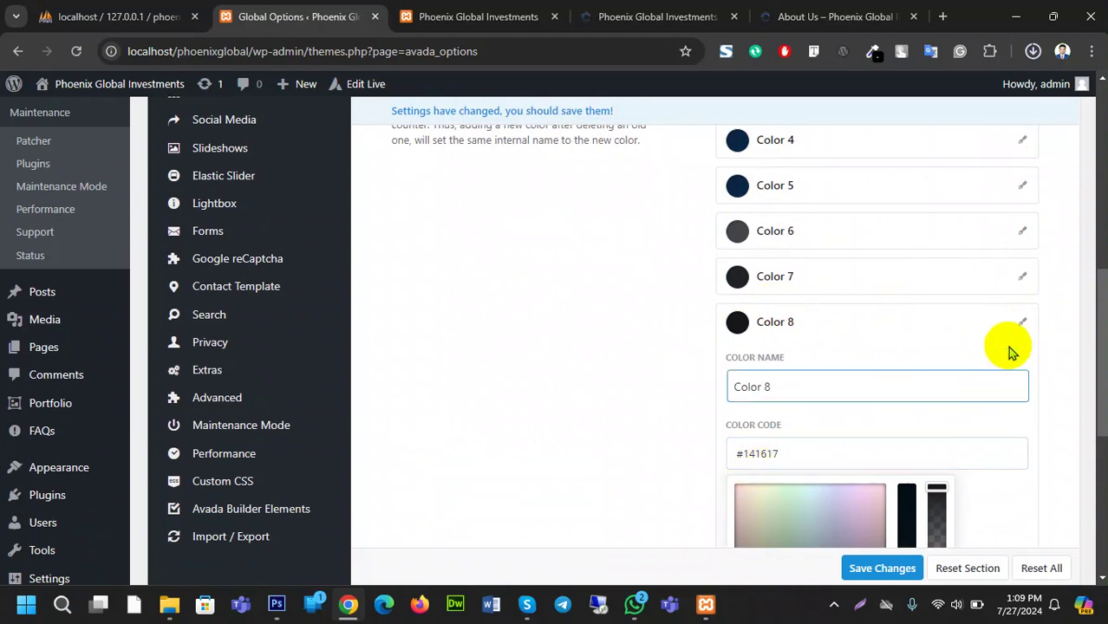
pyautogui.click(1022, 328)
# Add a new palette colour named Black with code #000000 and save the options.
pyautogui.click(991, 363)
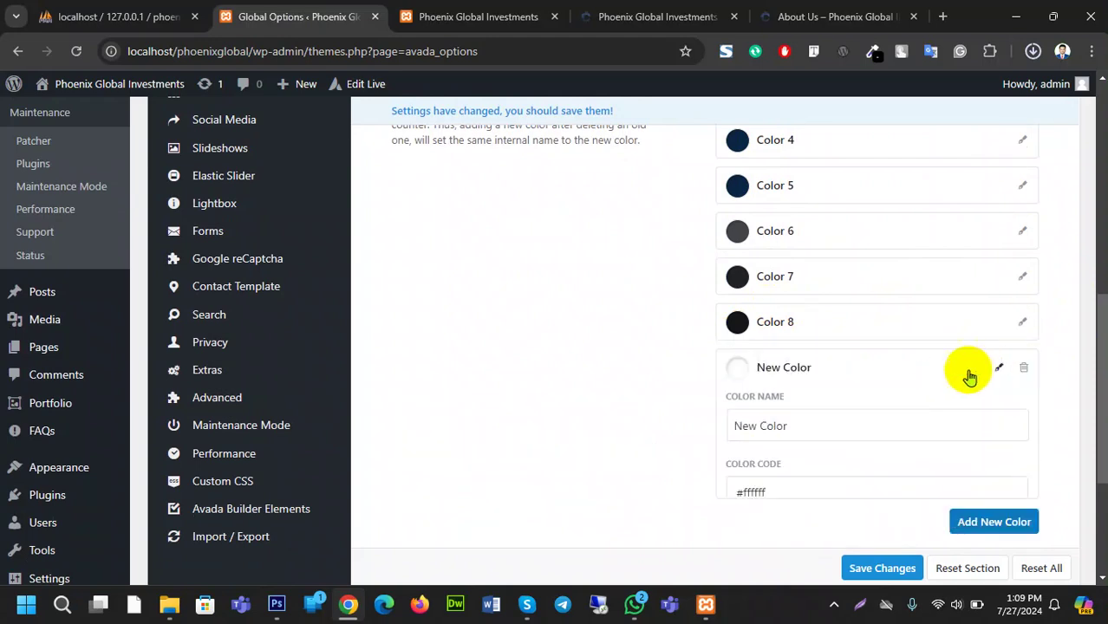
pyautogui.scroll(-4, 997, 416)
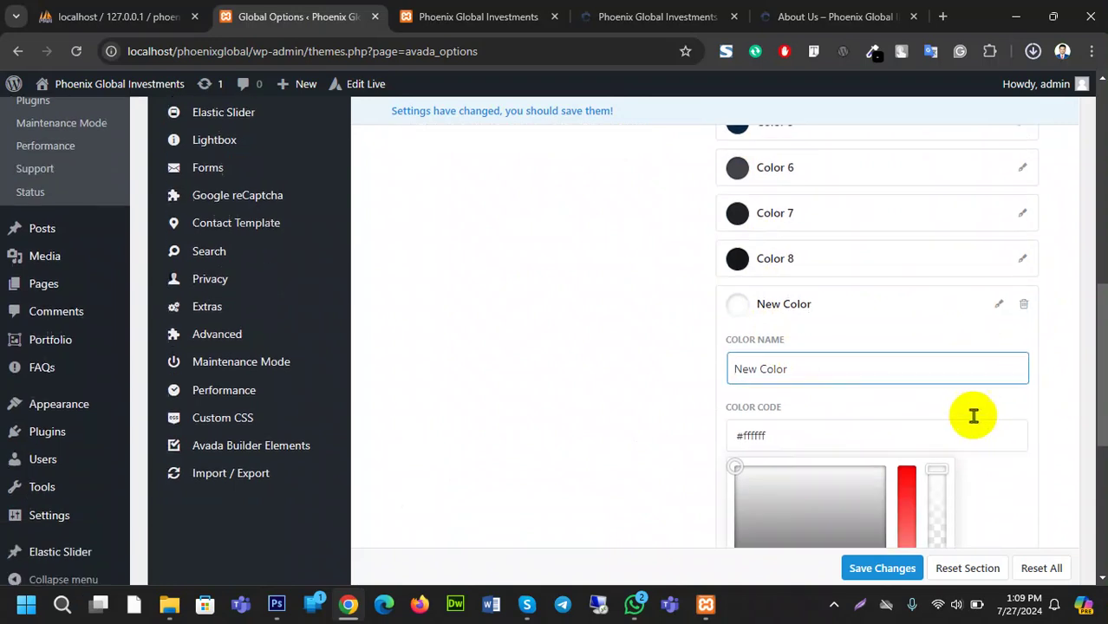
pyautogui.scroll(3, 997, 424)
pyautogui.click(805, 351)
pyautogui.write('#000')
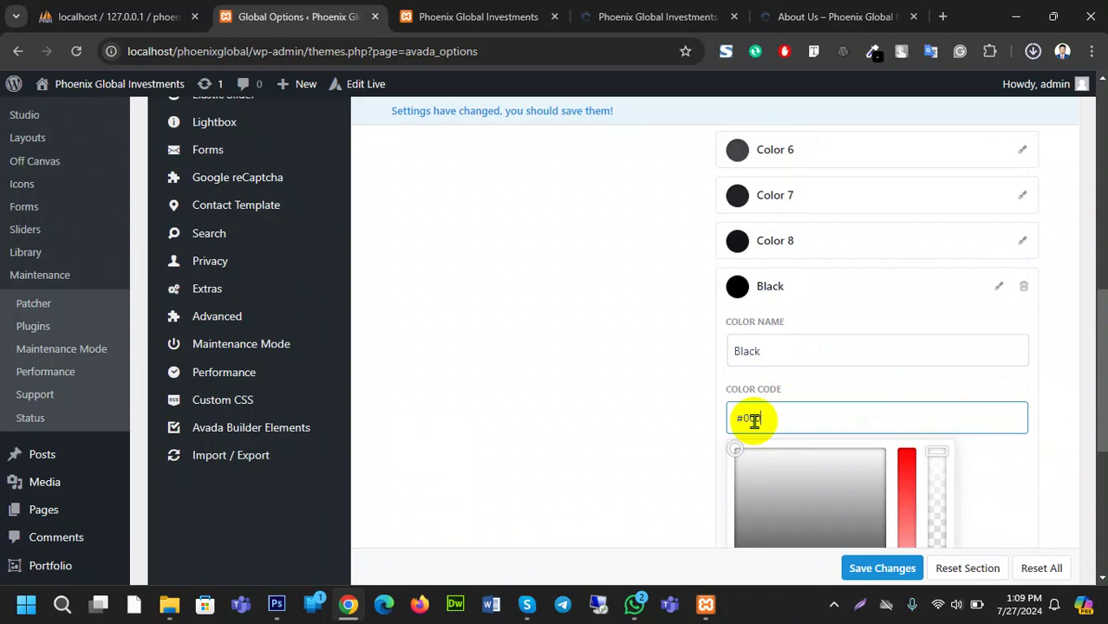
pyautogui.click(999, 286)
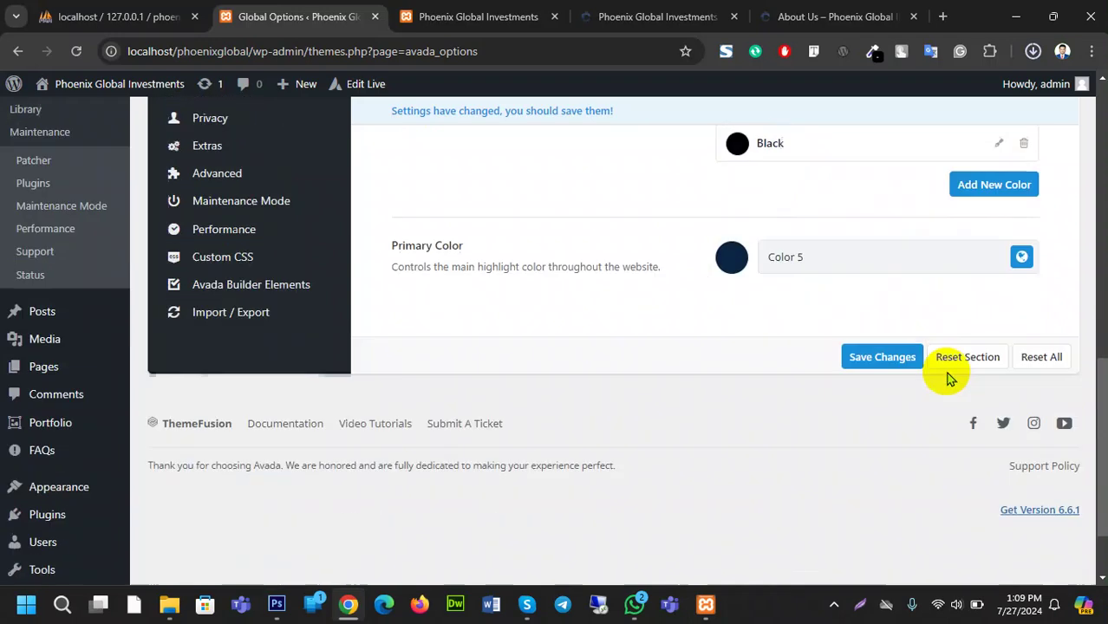
pyautogui.scroll(-1, 951, 379)
pyautogui.click(889, 340)
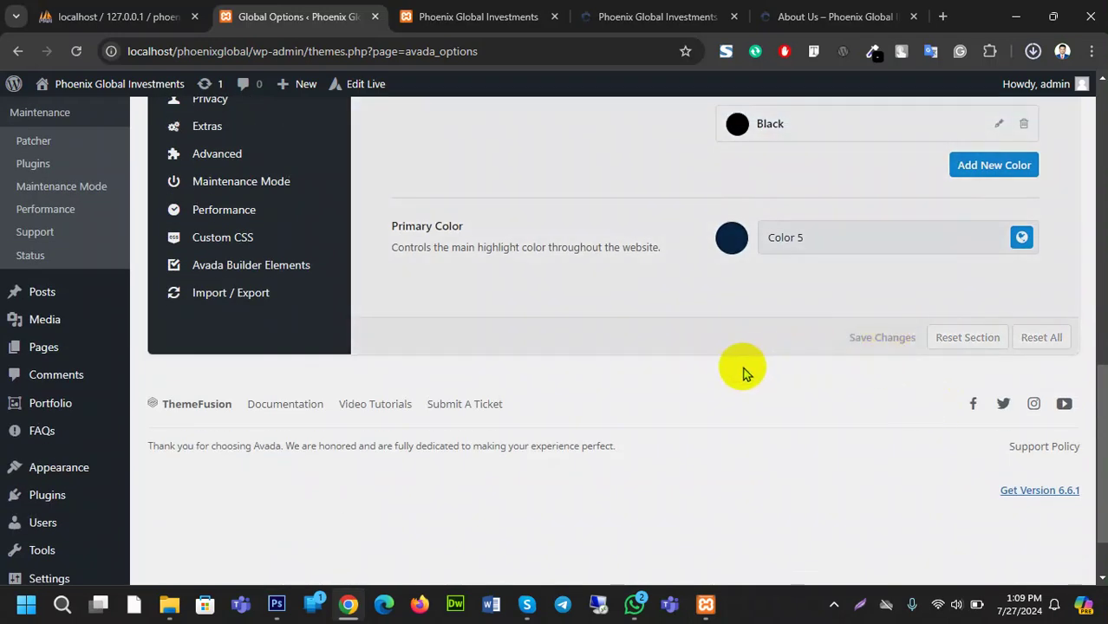
# Reload the local Phoenix Global Investments front page and scroll through it to check the new colours.
pyautogui.scroll(5, 729, 364)
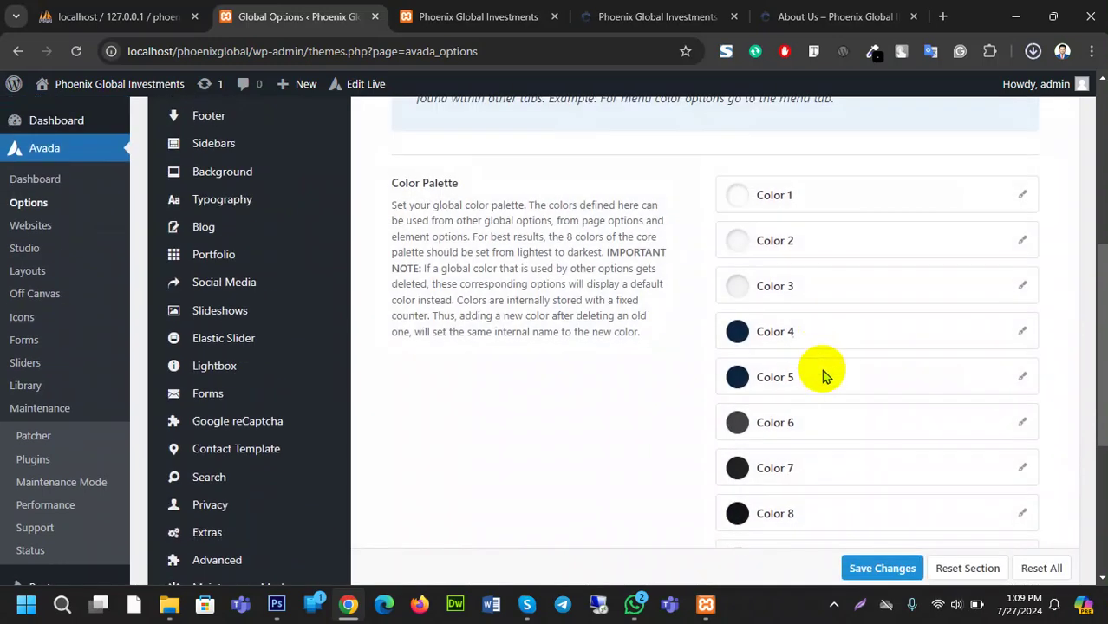
pyautogui.scroll(-1, 825, 367)
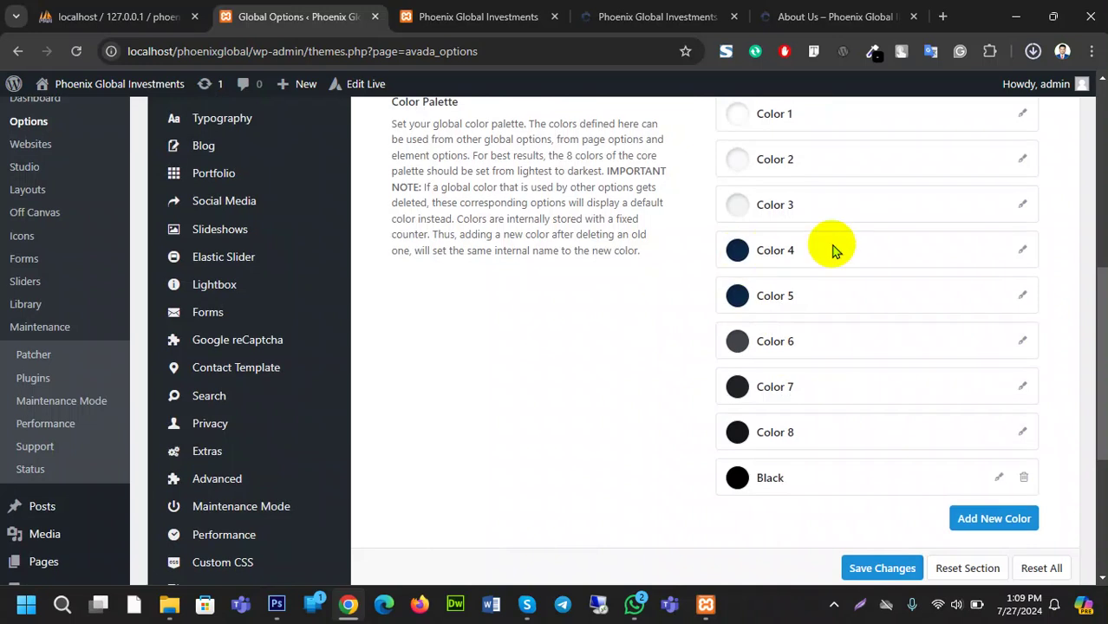
pyautogui.scroll(-3, 837, 248)
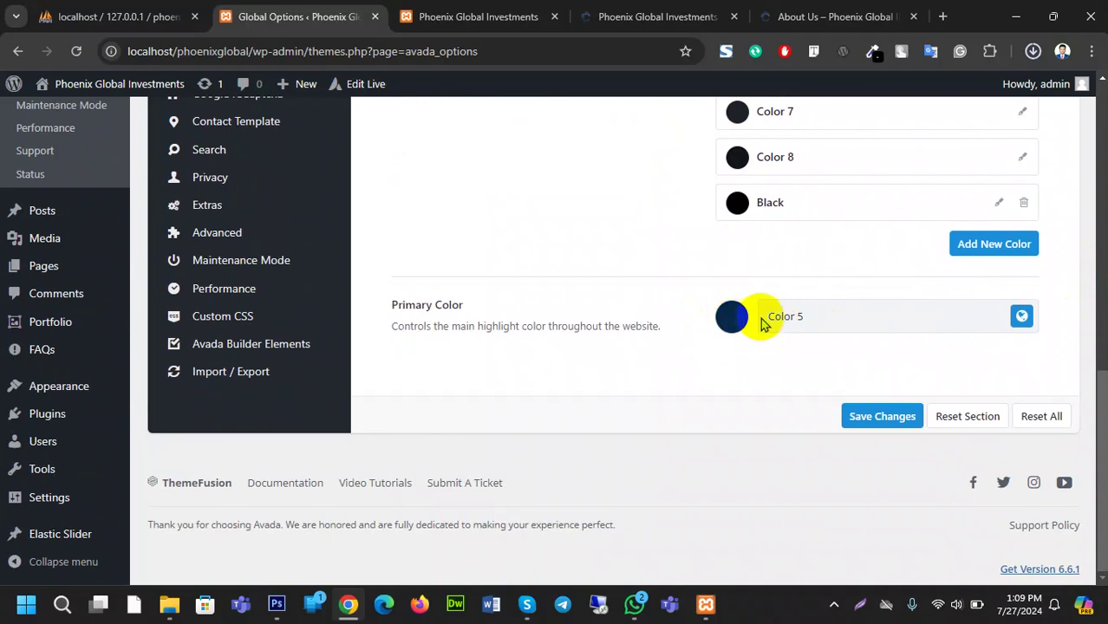
pyautogui.click(503, 17)
pyautogui.click(77, 52)
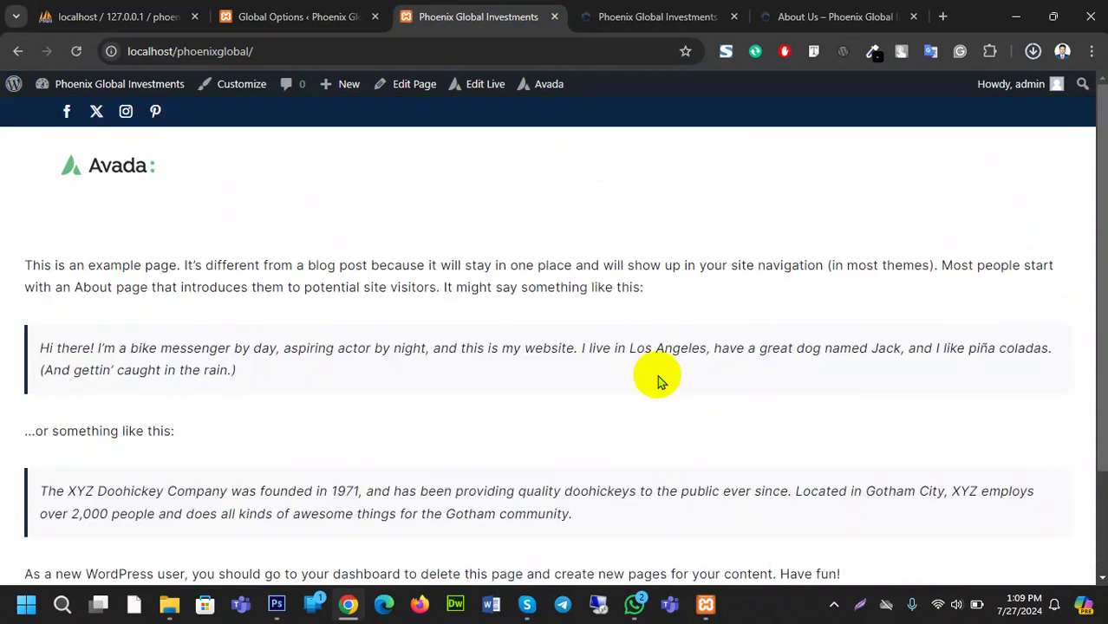
pyautogui.scroll(-3, 702, 247)
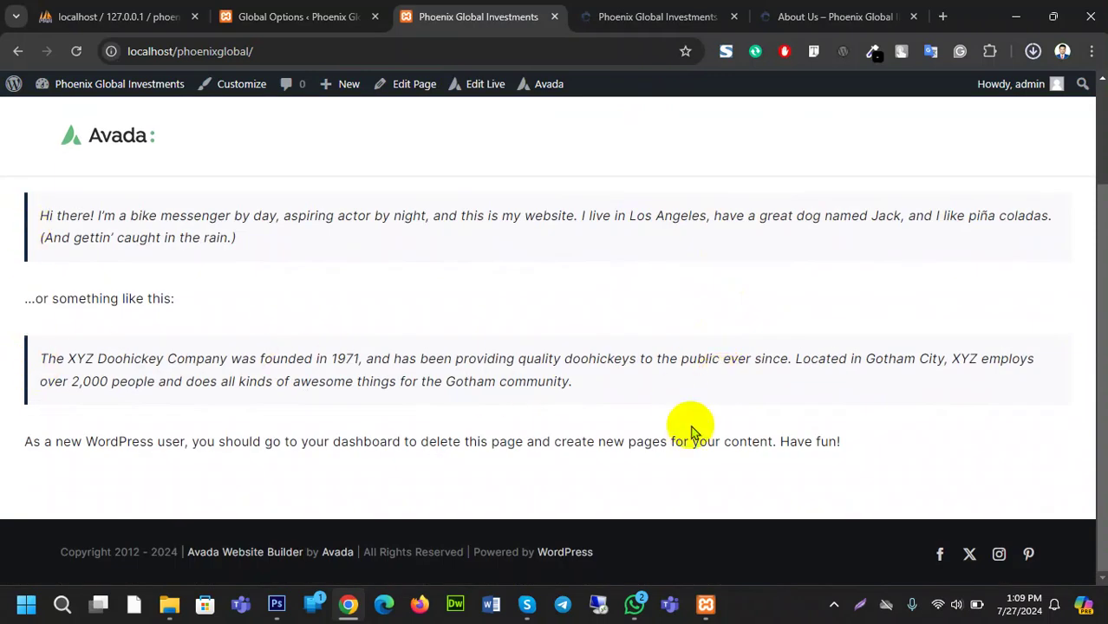
pyautogui.scroll(3, 685, 416)
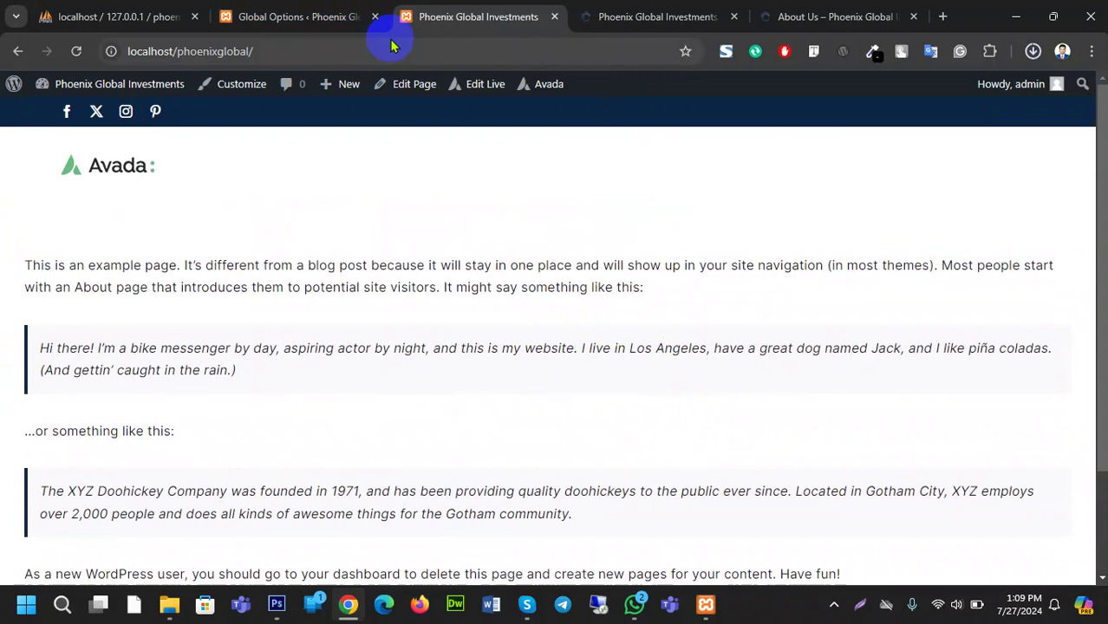
# Open the Header section of Avada Global Options.
pyautogui.click(297, 17)
pyautogui.scroll(5, 354, 305)
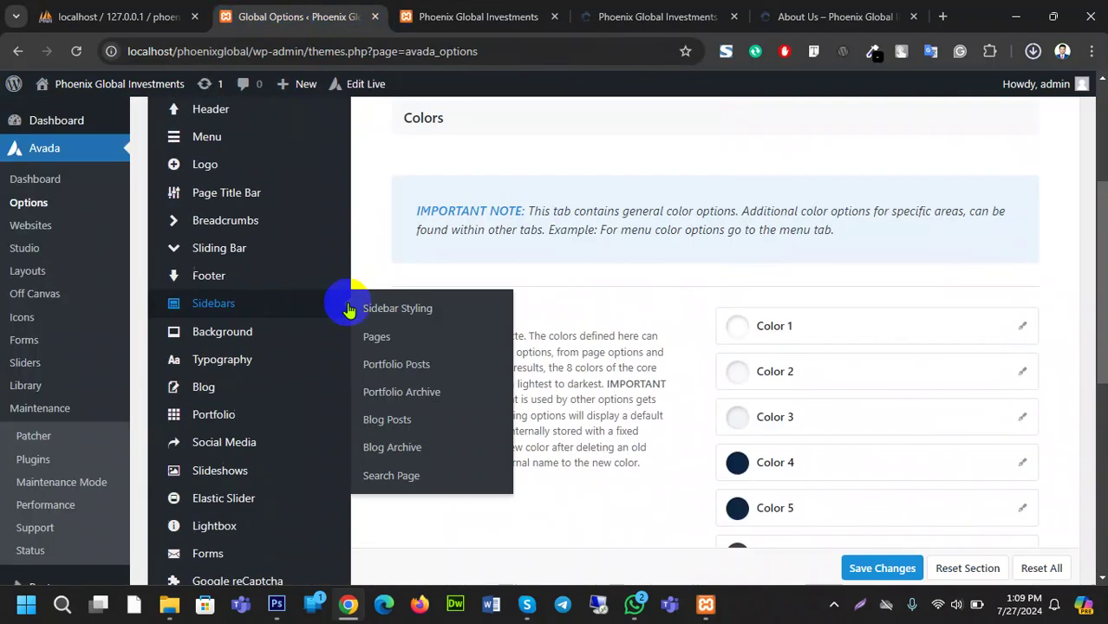
pyautogui.scroll(2, 338, 300)
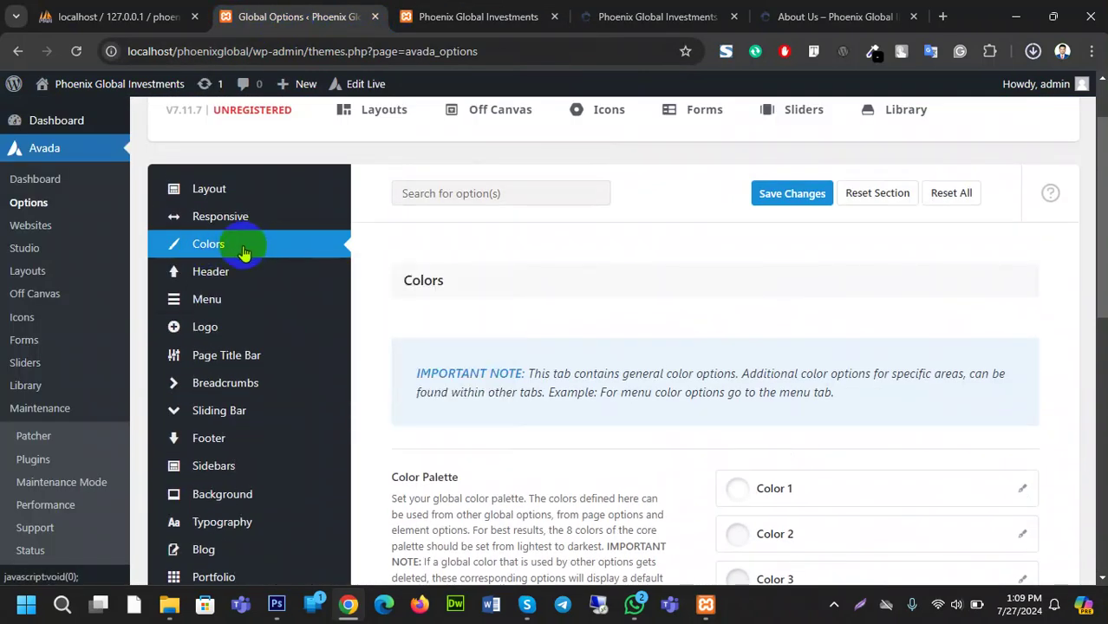
pyautogui.click(243, 281)
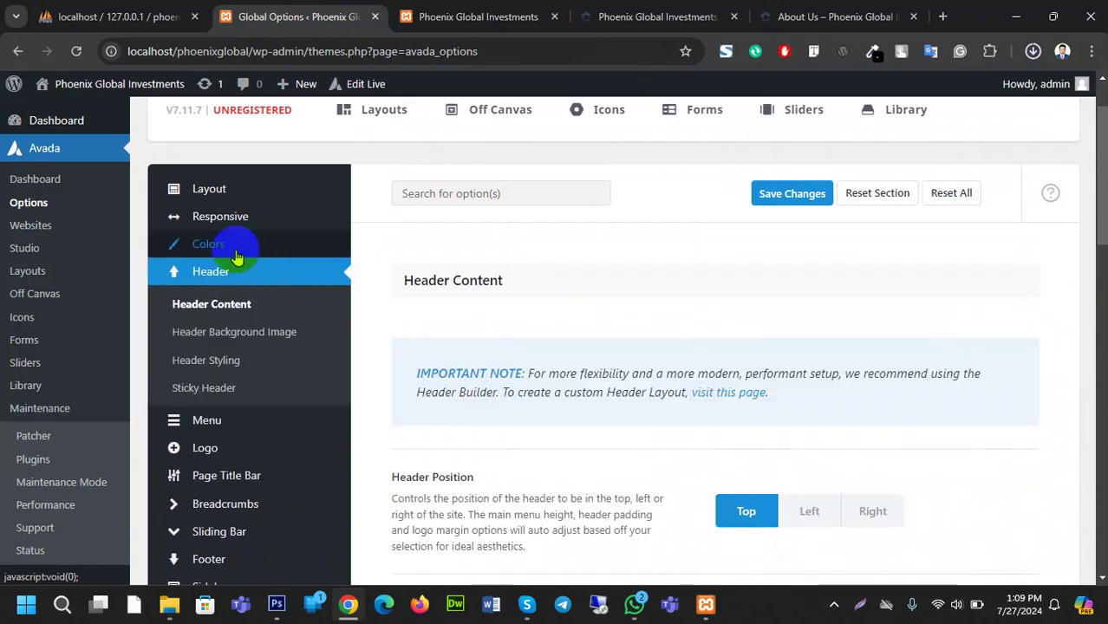
# Confirm the live hero heading uses Poppins, 30px, weight 500, then return to Global Options.
pyautogui.click(473, 16)
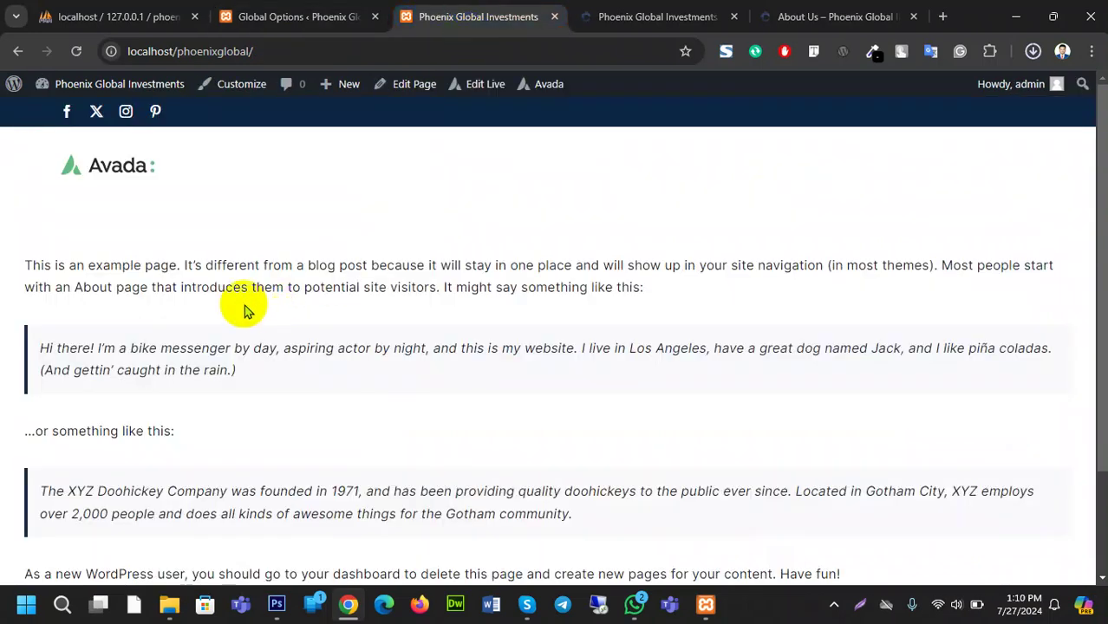
pyautogui.click(651, 16)
pyautogui.doubleClick(208, 270)
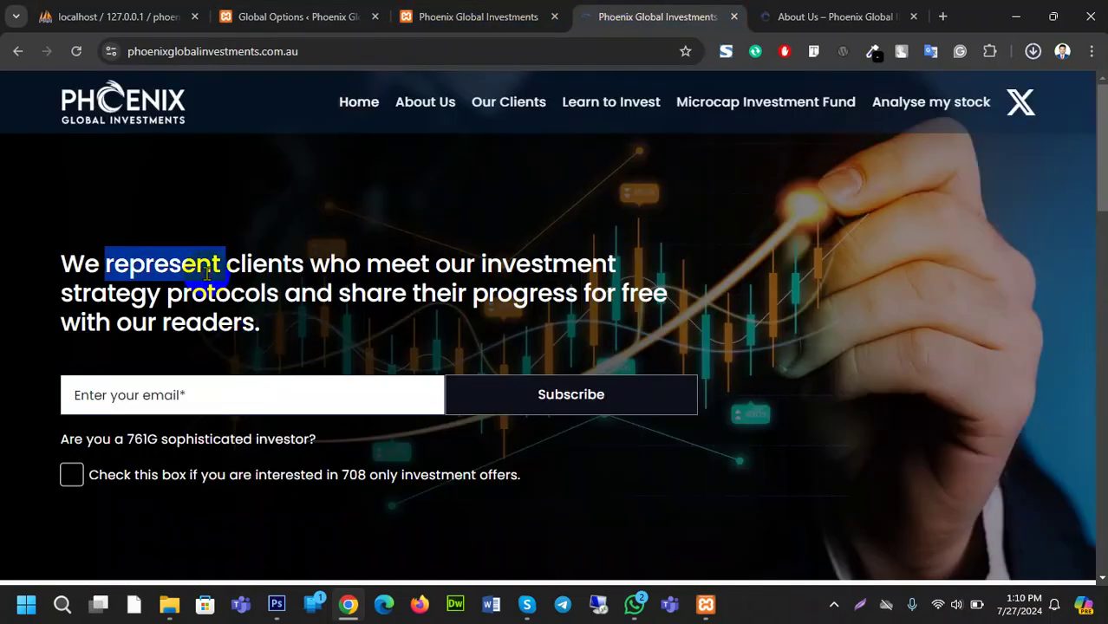
pyautogui.click(334, 283)
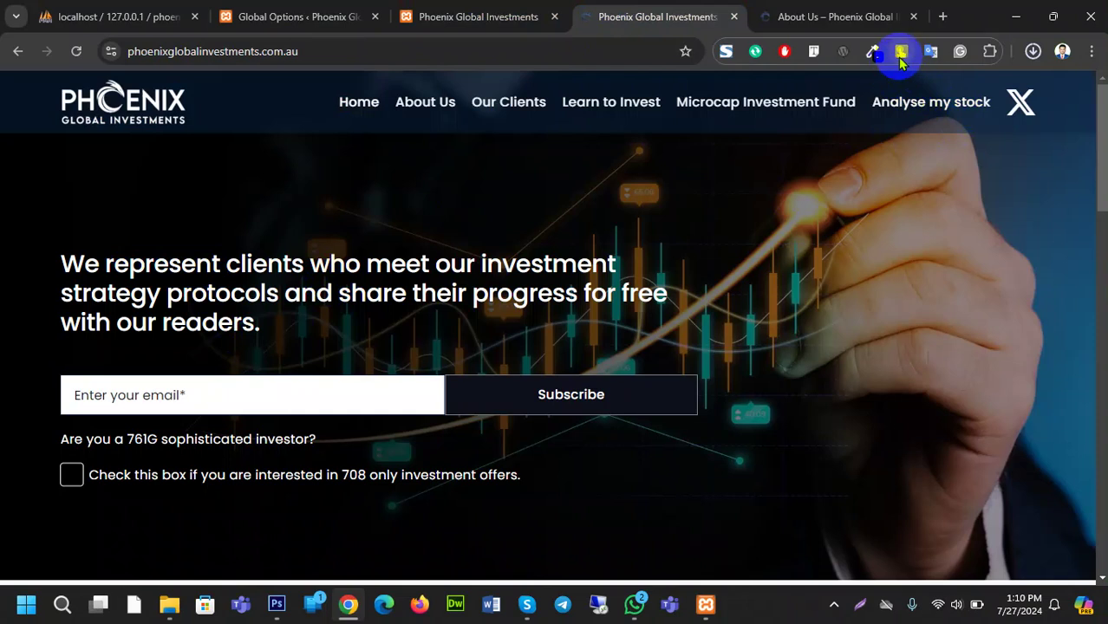
pyautogui.tripleClick(330, 289)
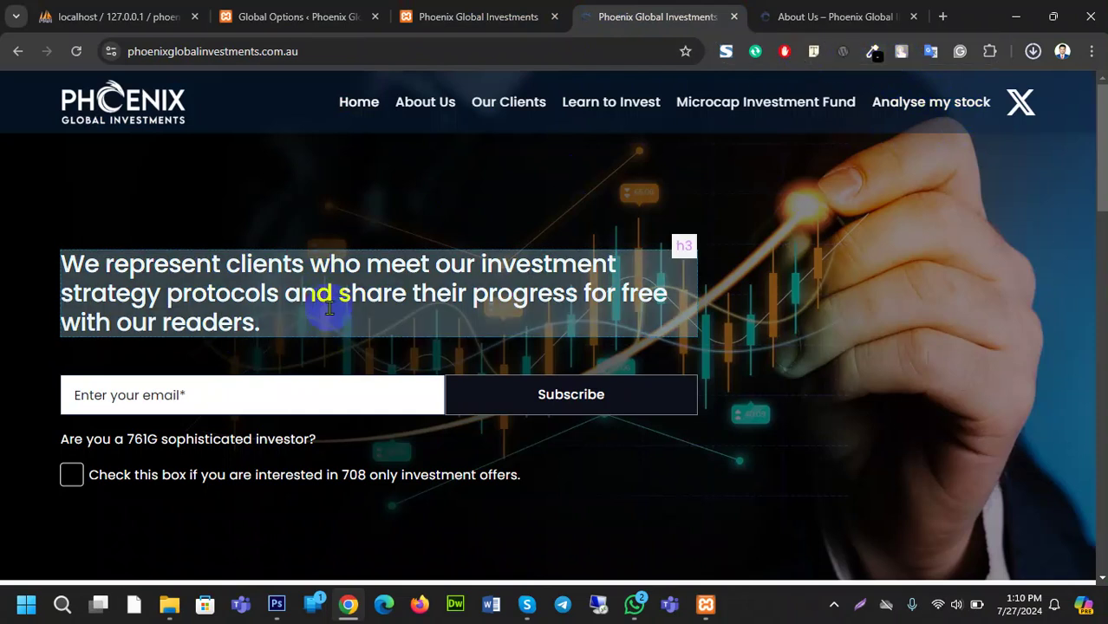
pyautogui.click(329, 289)
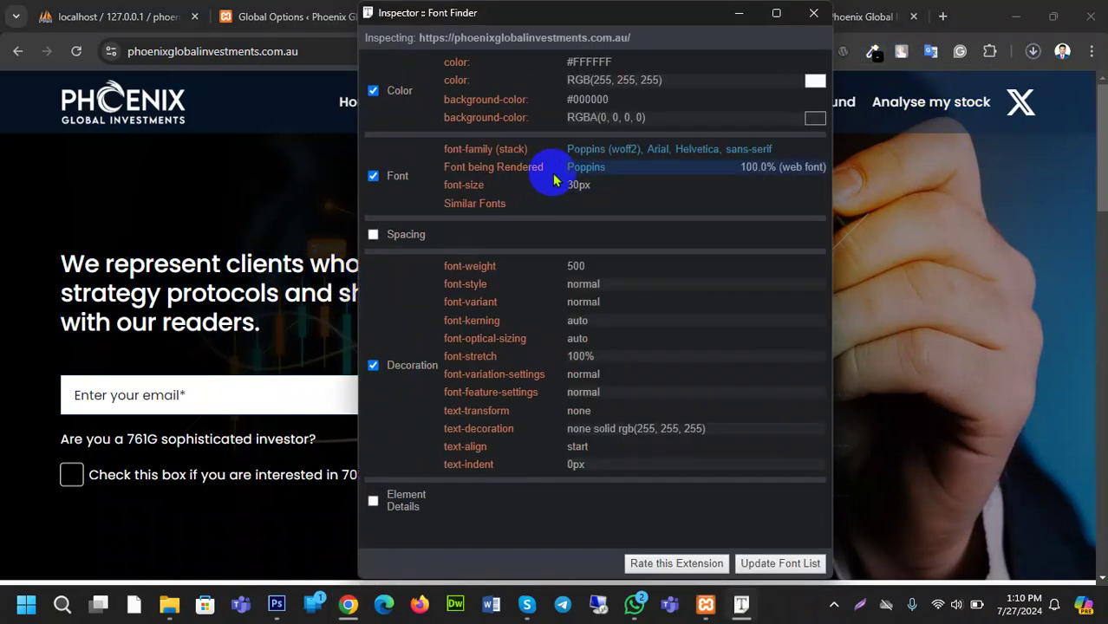
pyautogui.click(814, 12)
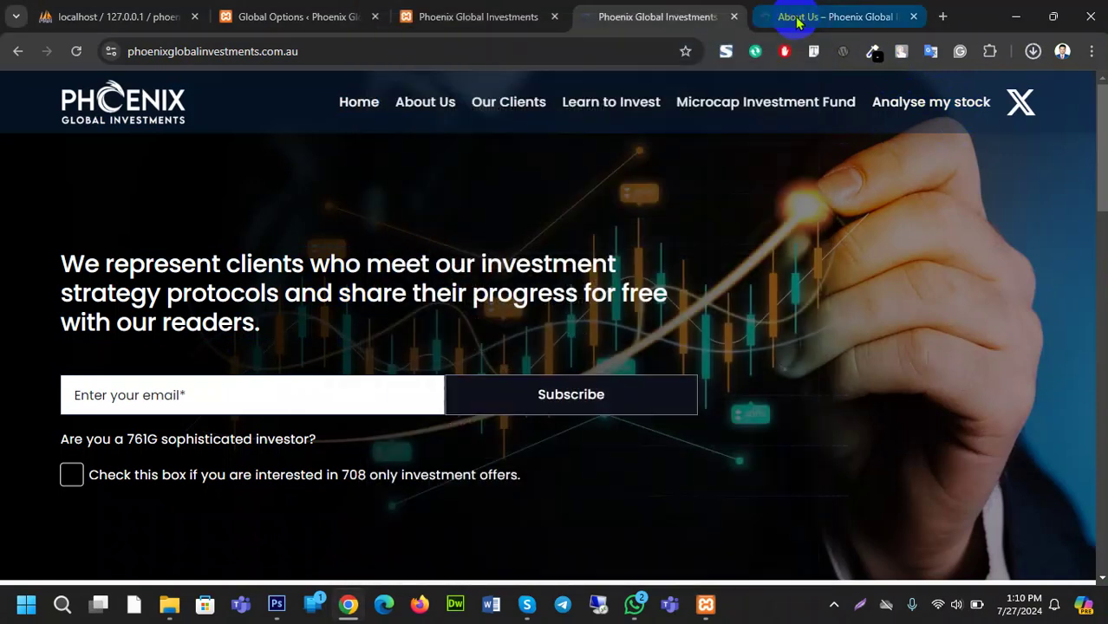
pyautogui.click(349, 18)
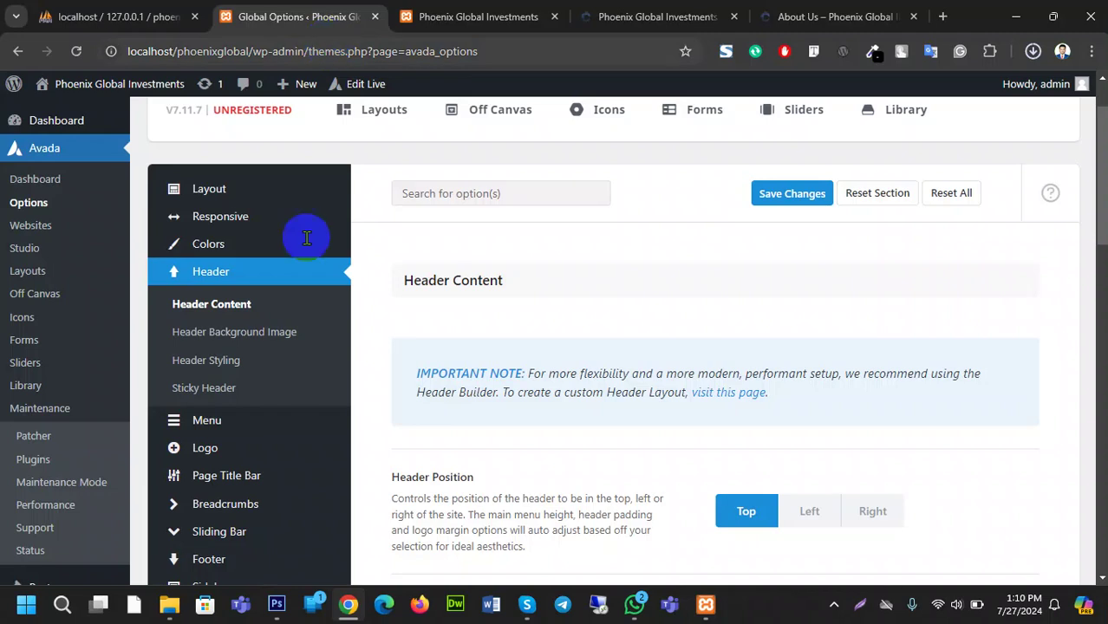
# In Global Typography, set the Headings typography set's font family to Poppins.
pyautogui.scroll(-2, 378, 327)
pyautogui.scroll(-1, 355, 338)
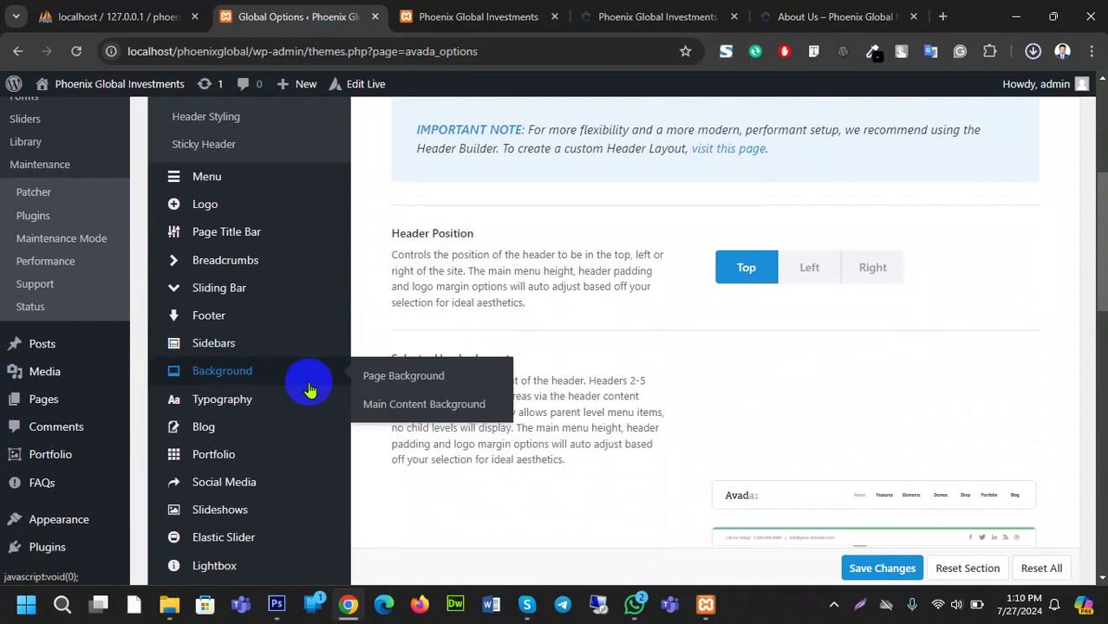
pyautogui.moveTo(241, 408)
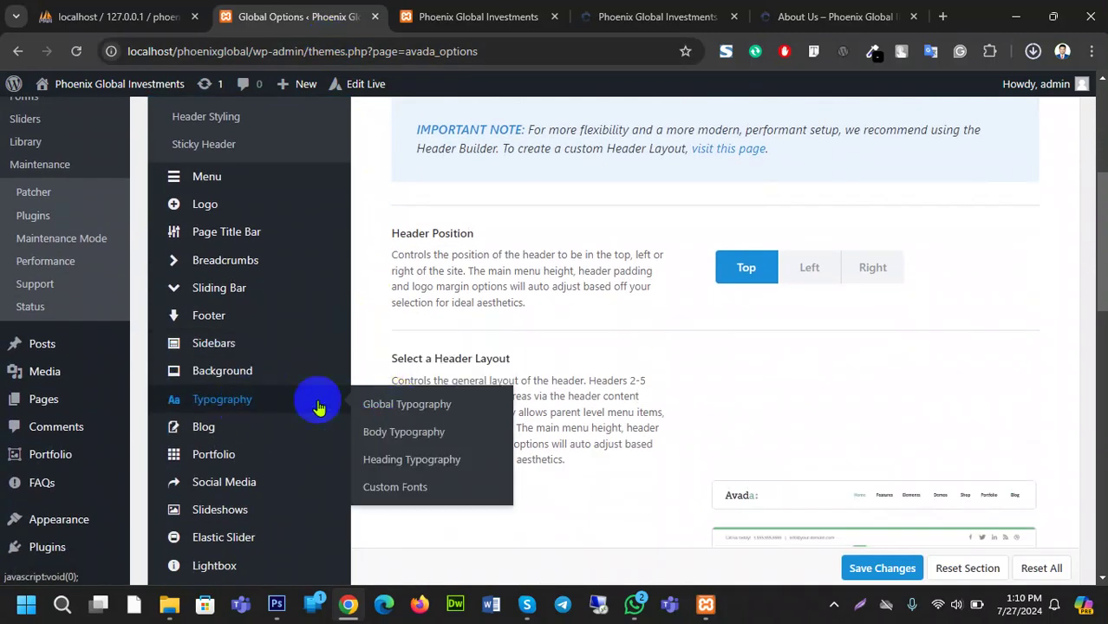
pyautogui.click(222, 404)
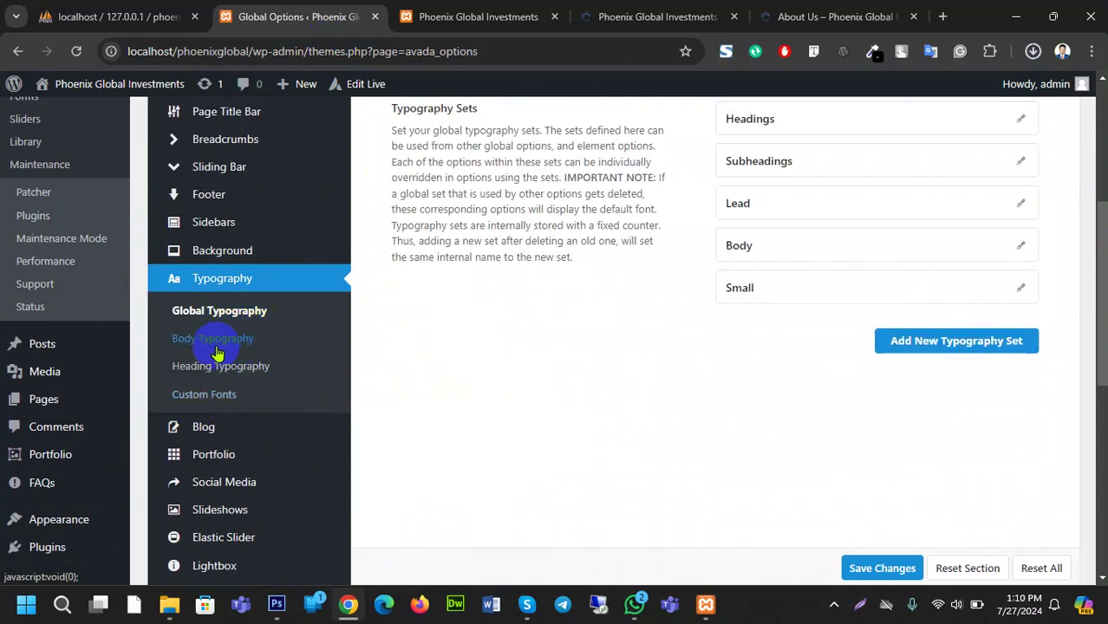
pyautogui.scroll(2, 555, 347)
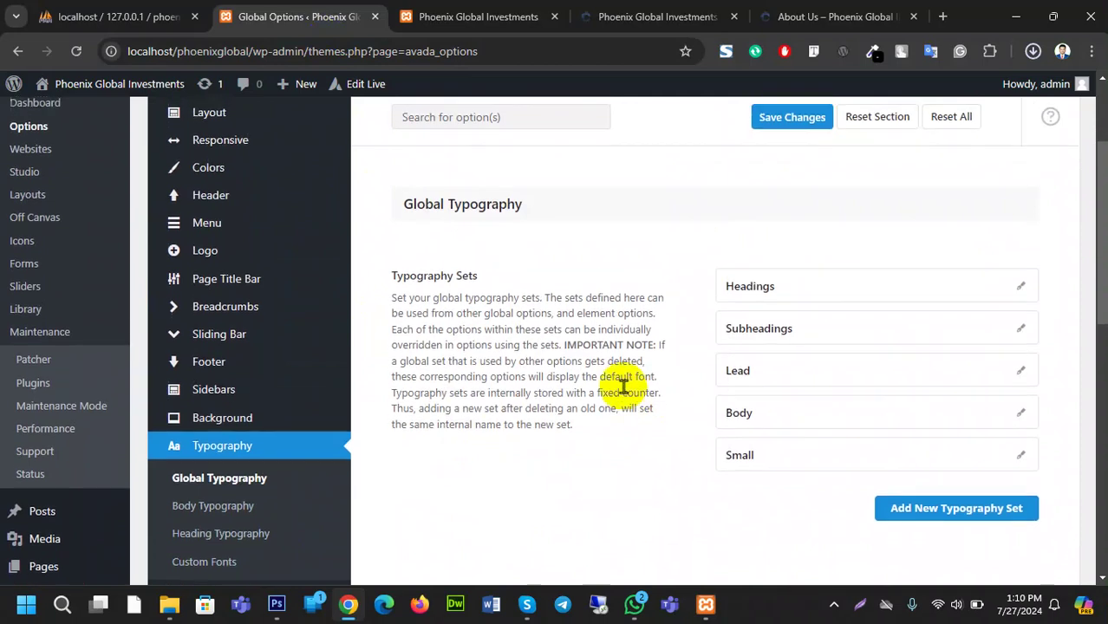
pyautogui.scroll(1, 622, 387)
pyautogui.click(1023, 363)
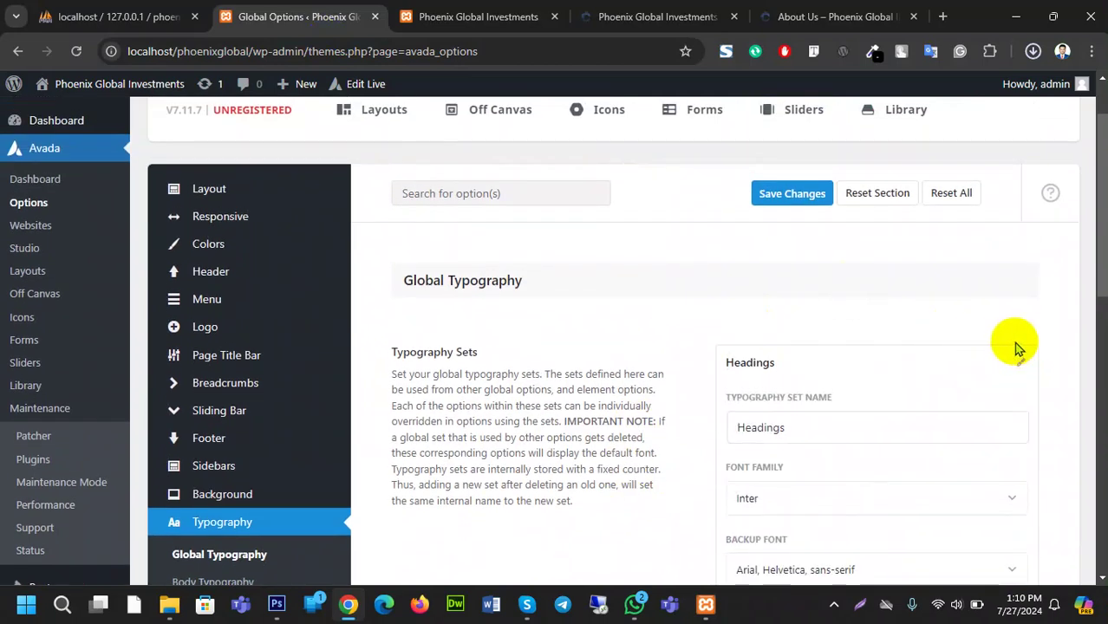
pyautogui.scroll(-2, 763, 330)
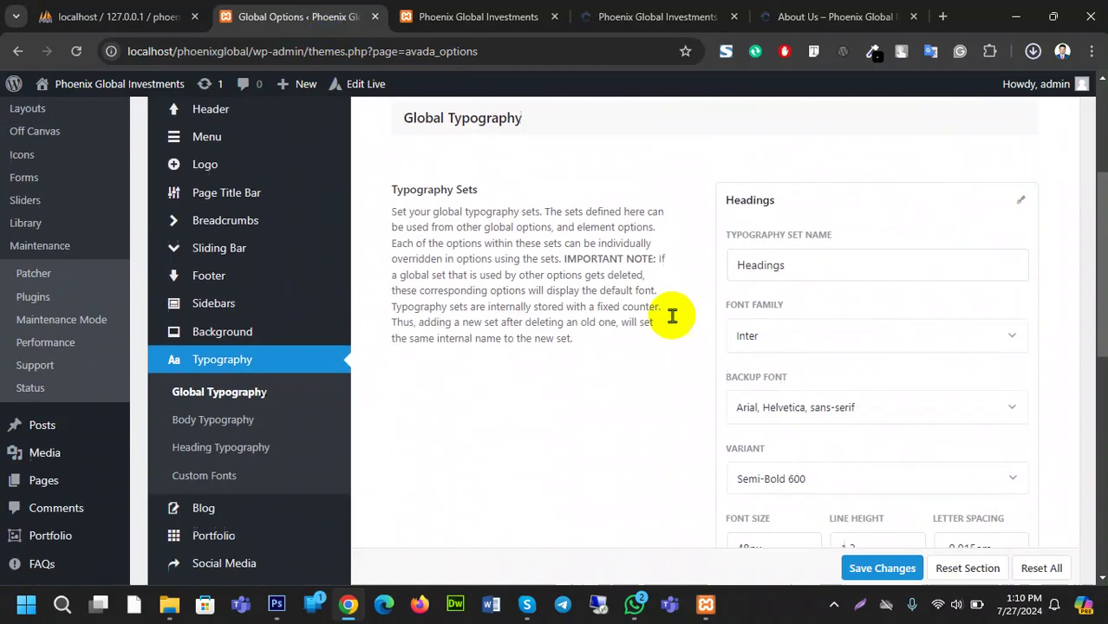
pyautogui.click(794, 338)
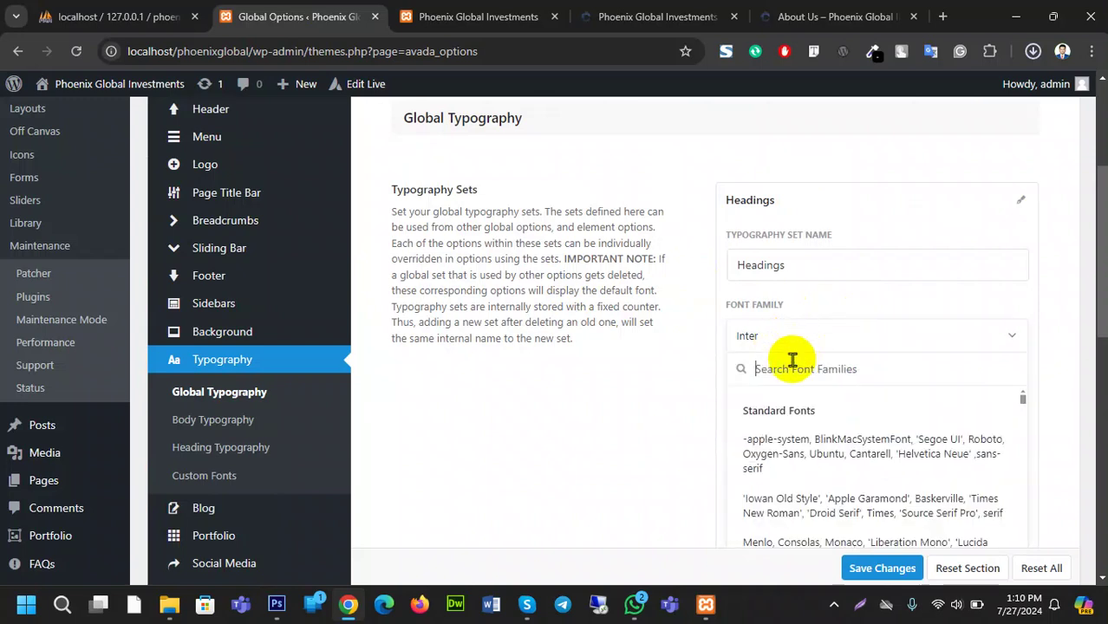
pyautogui.write('popp')
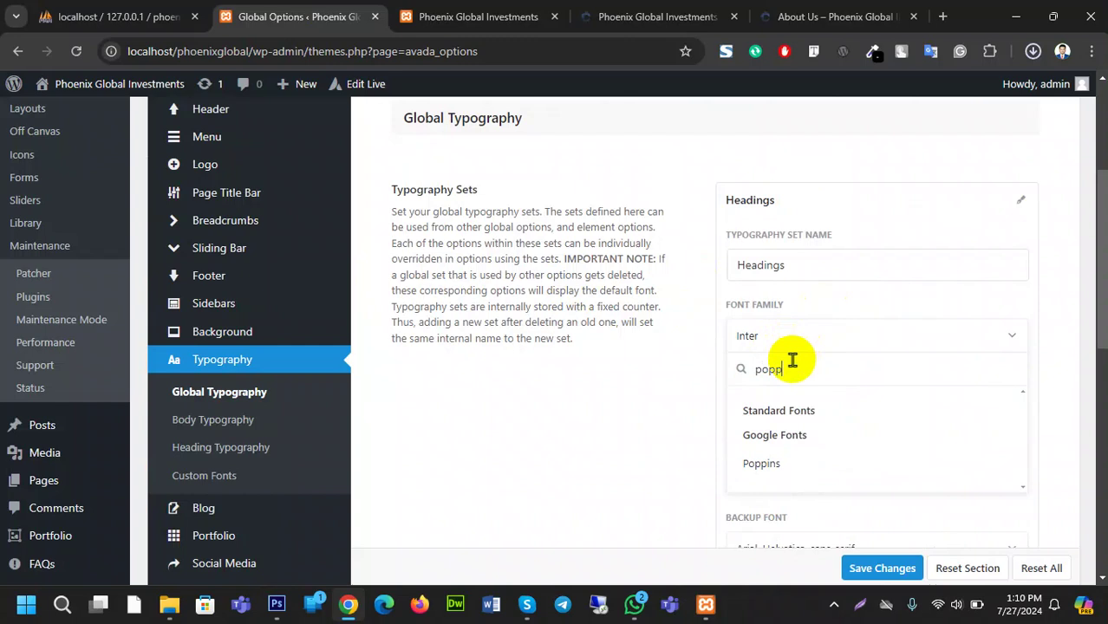
pyautogui.click(781, 465)
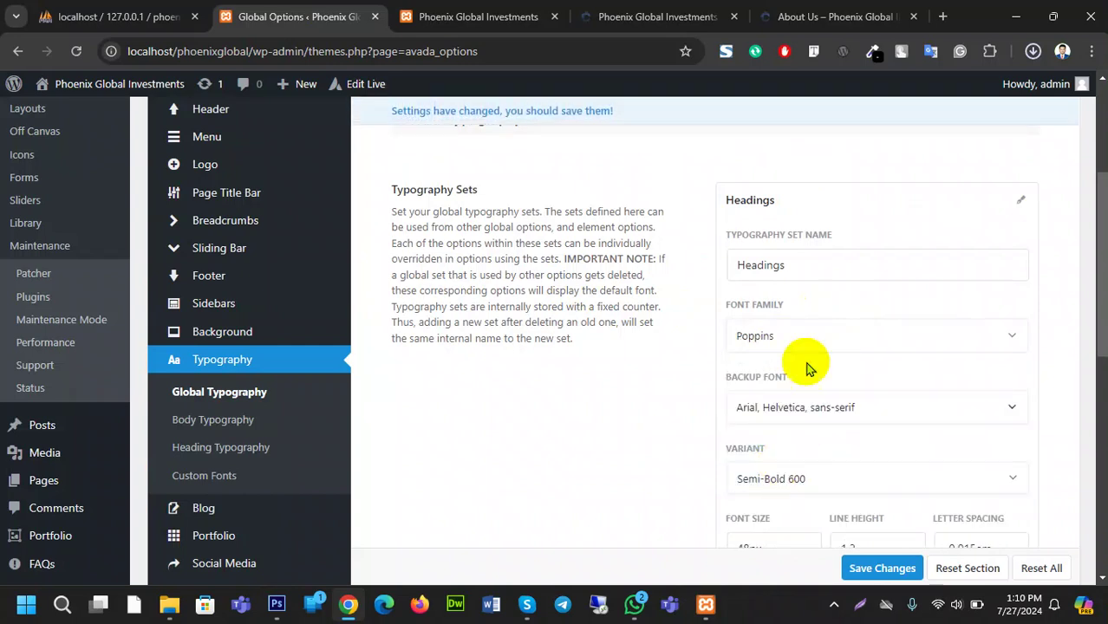
pyautogui.scroll(-1, 803, 372)
pyautogui.scroll(-1, 804, 376)
pyautogui.scroll(-1, 910, 346)
pyautogui.scroll(1, 1020, 306)
pyautogui.scroll(1, 1021, 305)
pyautogui.scroll(2, 1023, 300)
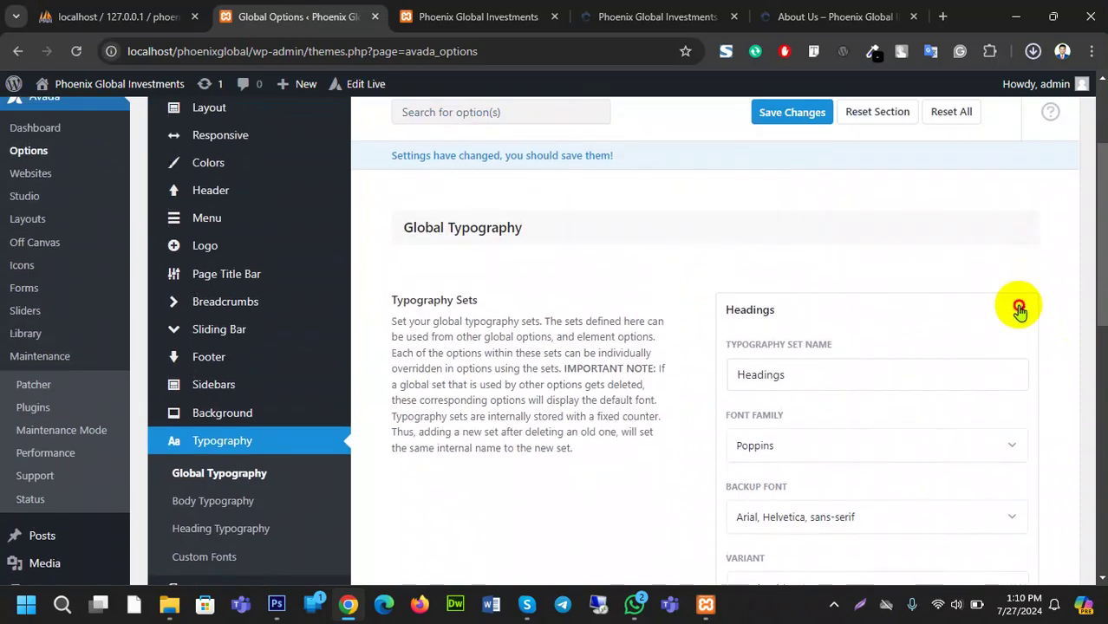
pyautogui.click(1020, 309)
pyautogui.scroll(-1, 1041, 308)
# Switch the Subheadings and Lead typography sets to the Poppins font family.
pyautogui.click(1020, 245)
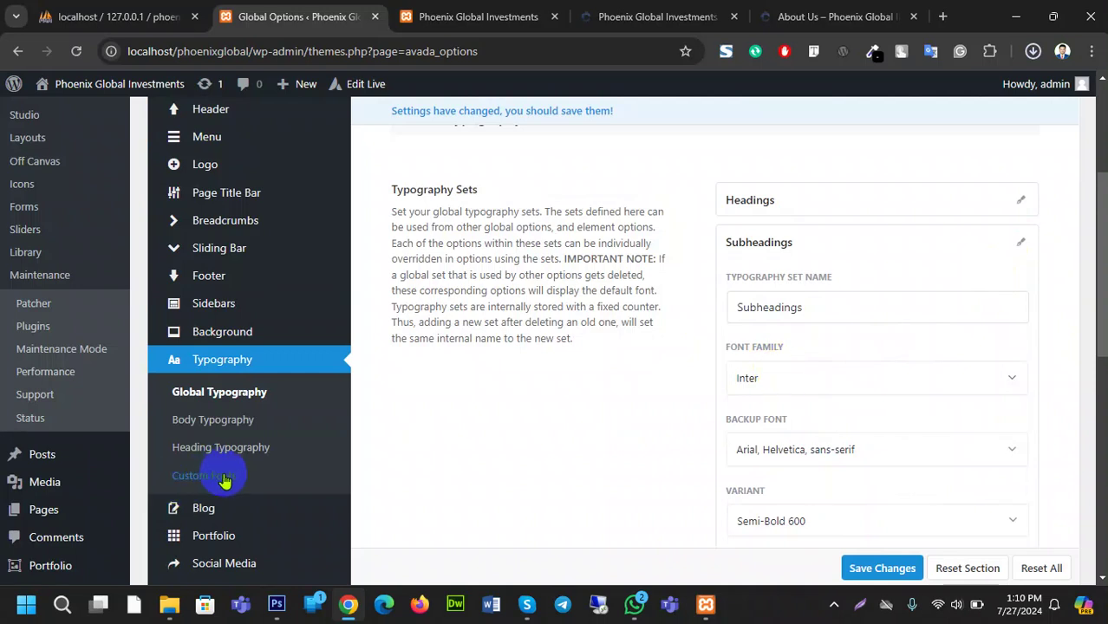
pyautogui.click(774, 387)
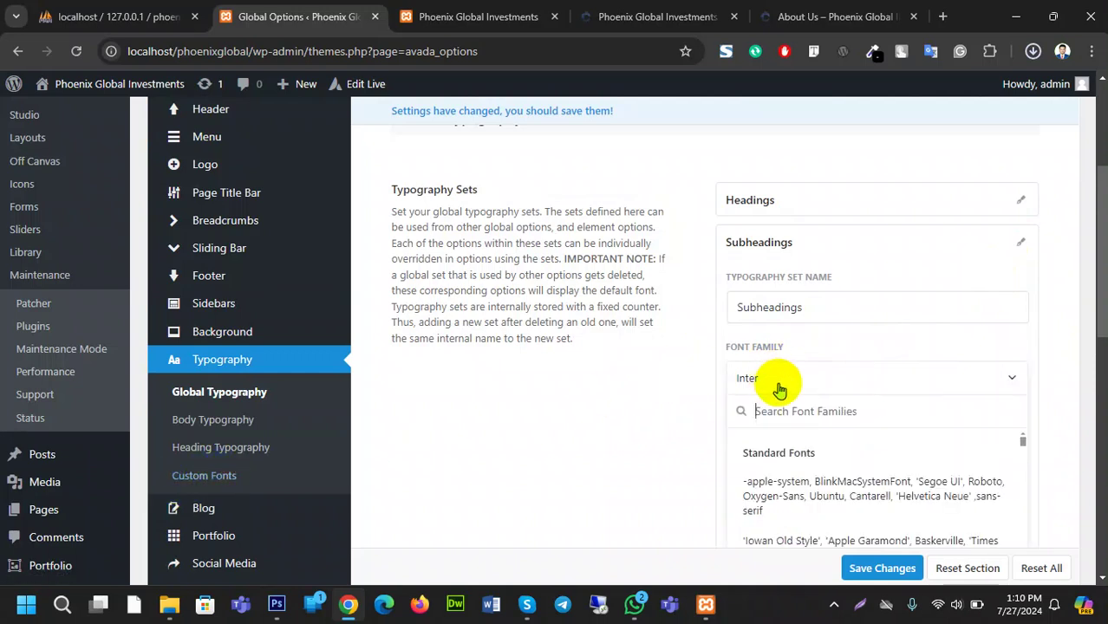
pyautogui.write('popp')
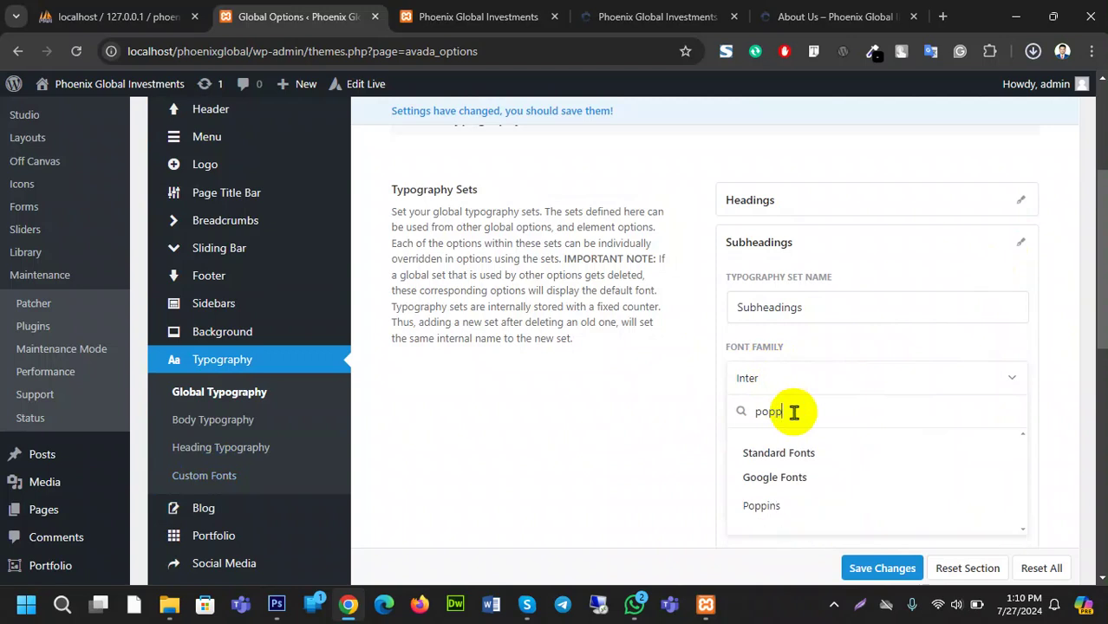
pyautogui.click(763, 506)
pyautogui.scroll(-2, 919, 403)
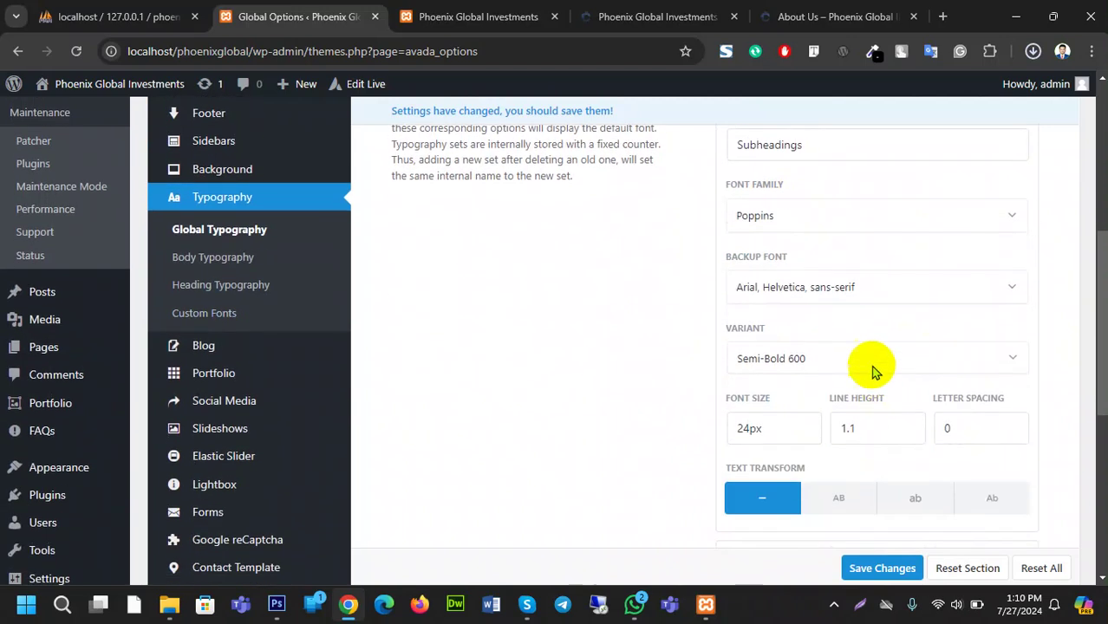
pyautogui.scroll(-2, 902, 391)
pyautogui.scroll(-2, 897, 366)
pyautogui.click(1018, 231)
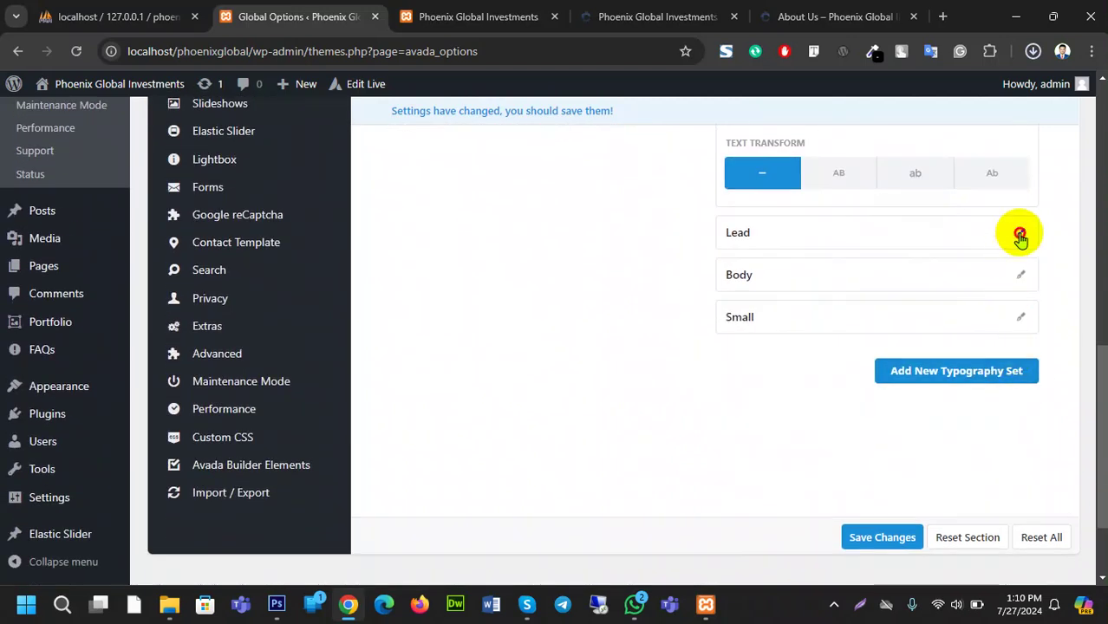
pyautogui.click(763, 368)
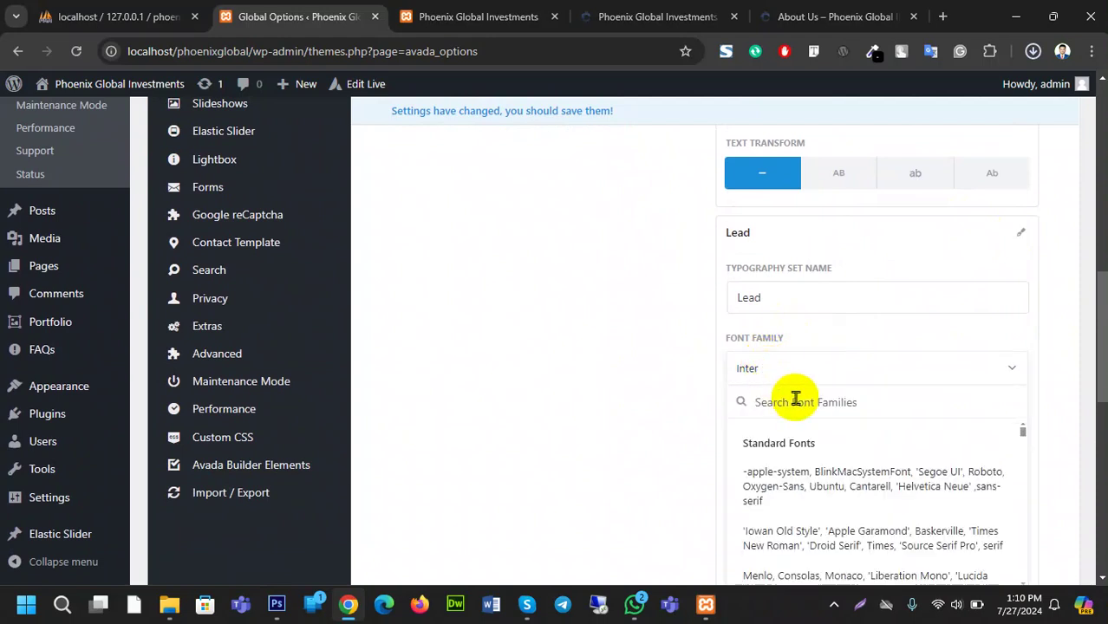
pyautogui.write('popp')
pyautogui.click(781, 501)
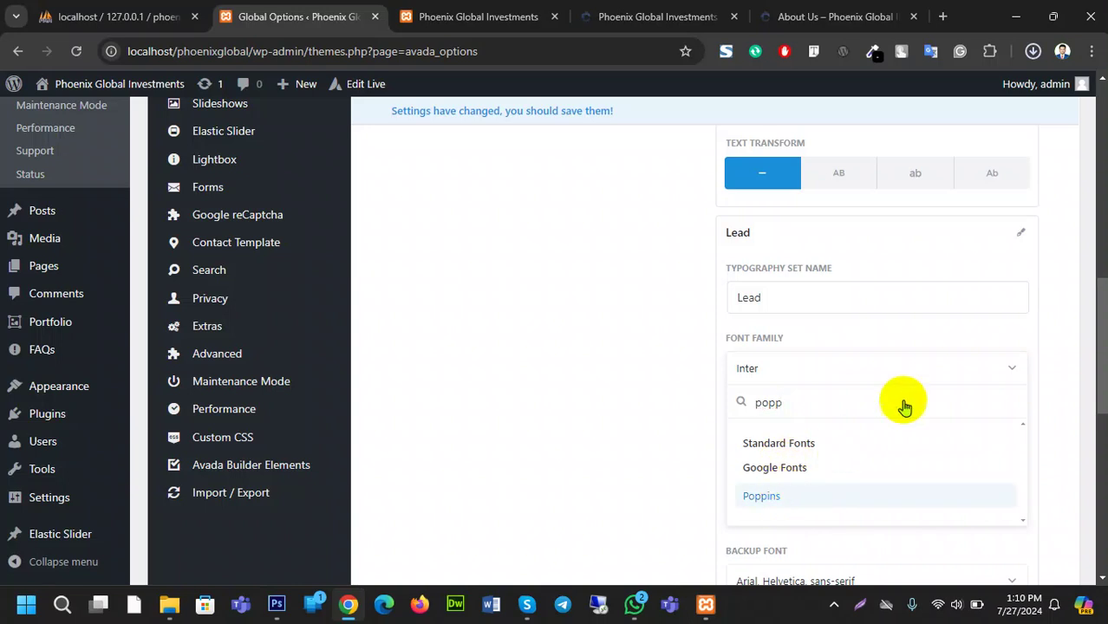
pyautogui.click(1022, 234)
# Set the Body typography set to Poppins and collapse the open sets.
pyautogui.click(1021, 276)
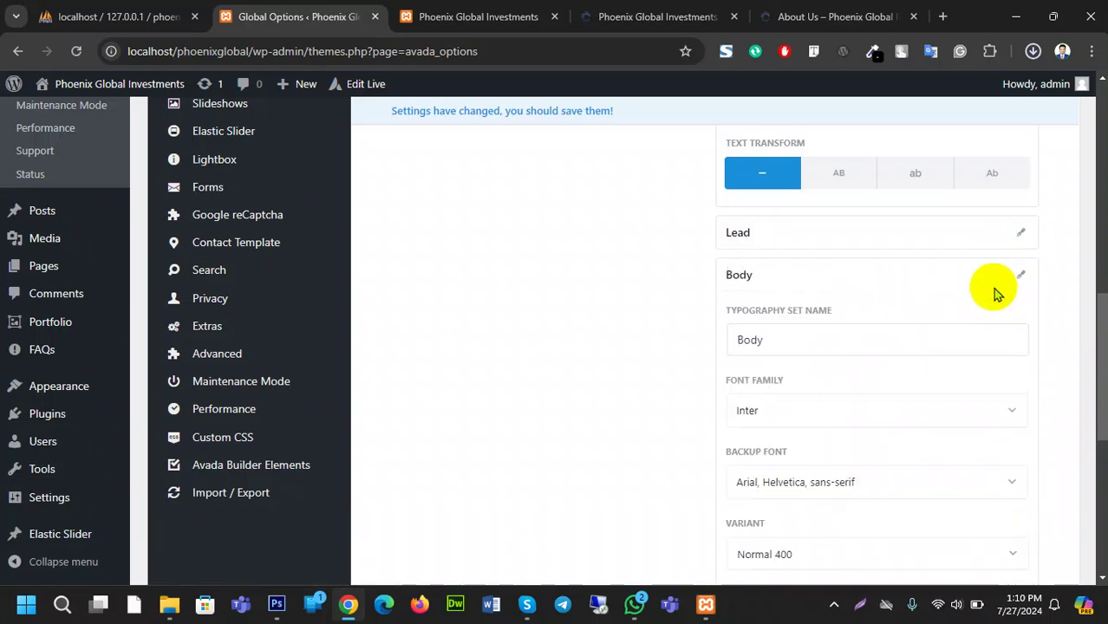
pyautogui.click(783, 419)
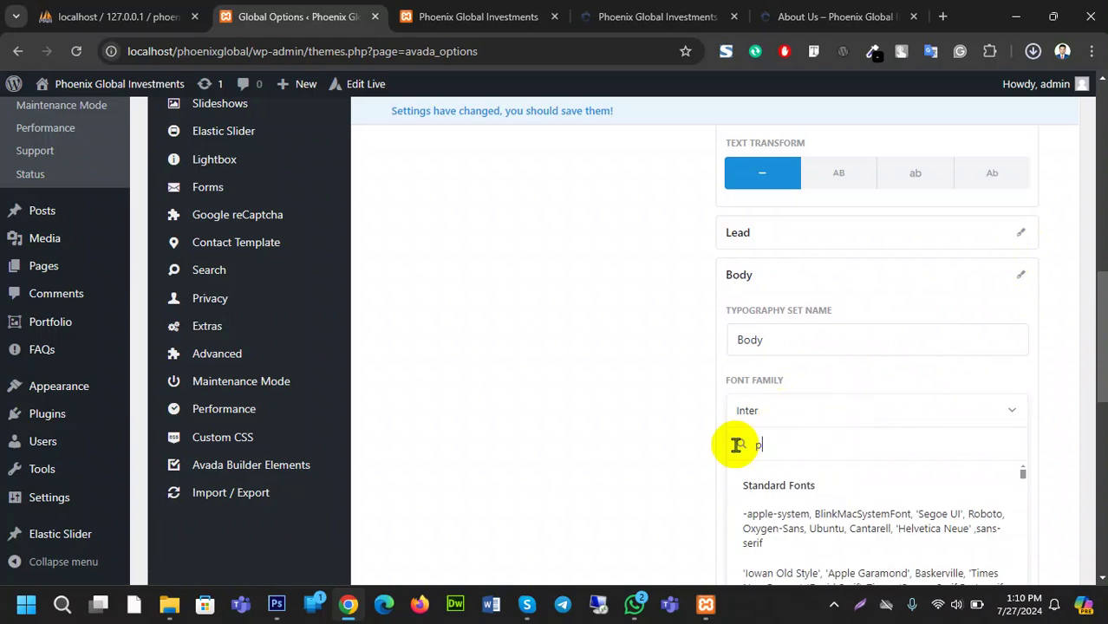
pyautogui.write('opp')
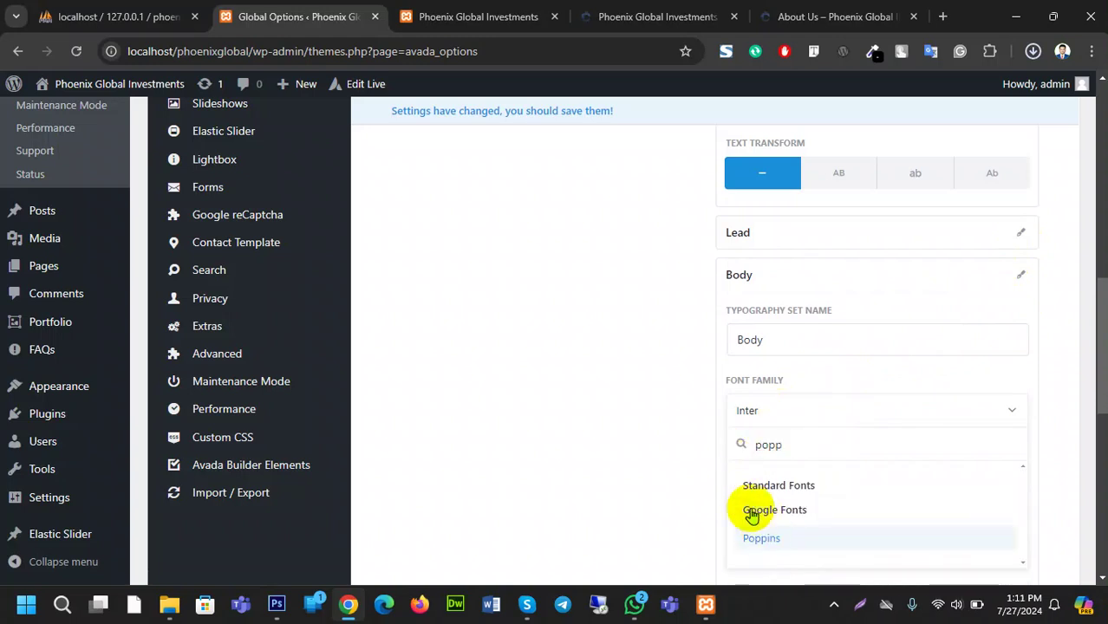
pyautogui.click(756, 538)
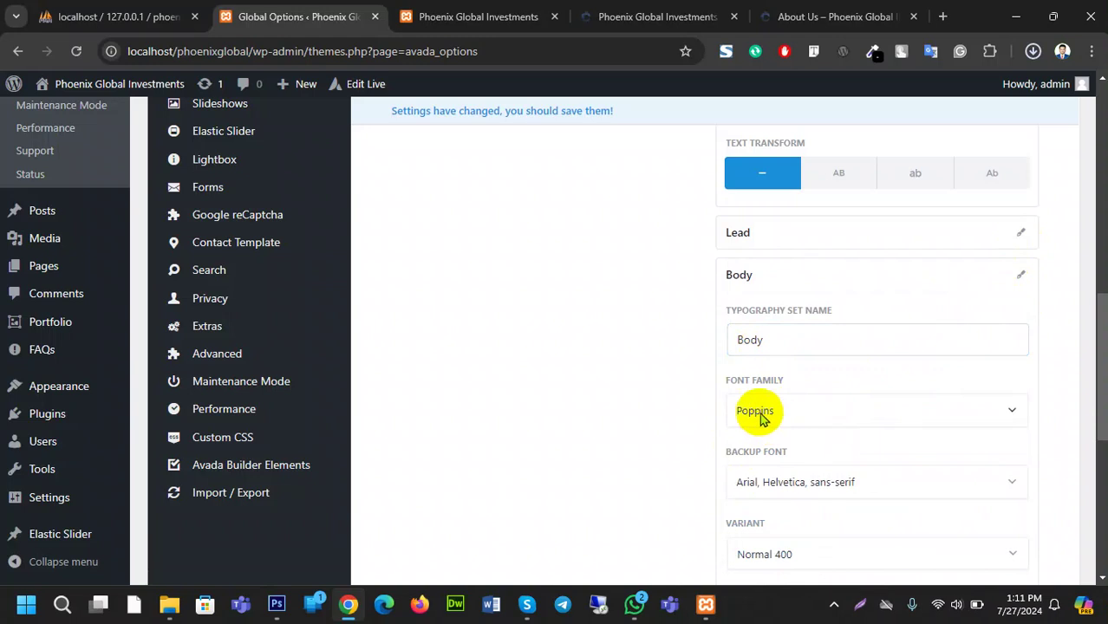
pyautogui.scroll(4, 402, 268)
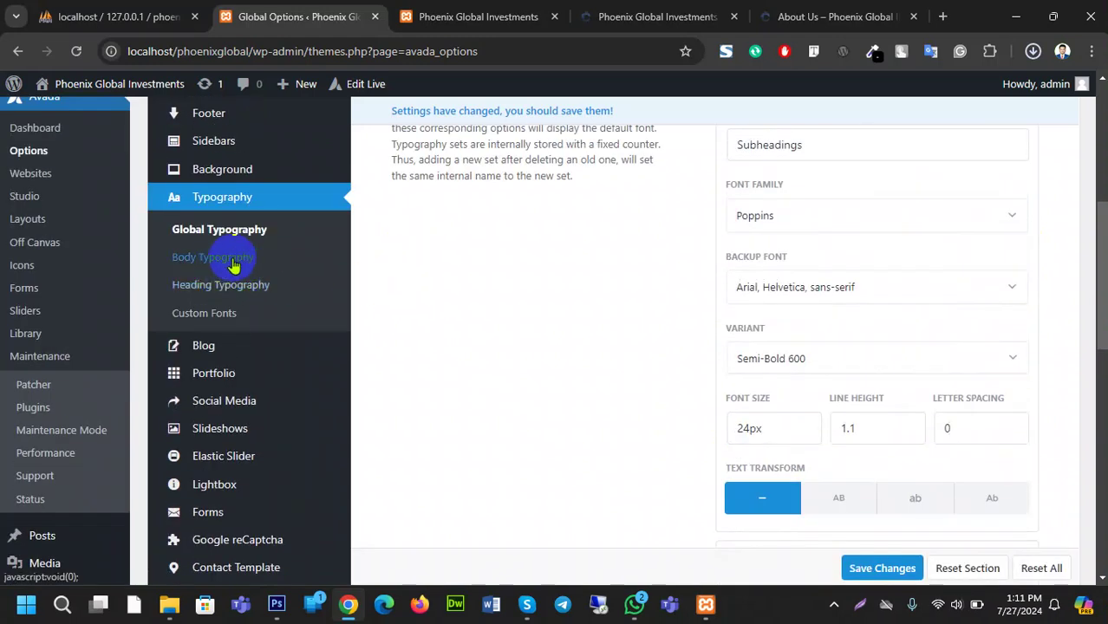
pyautogui.scroll(1, 548, 389)
pyautogui.scroll(-5, 623, 379)
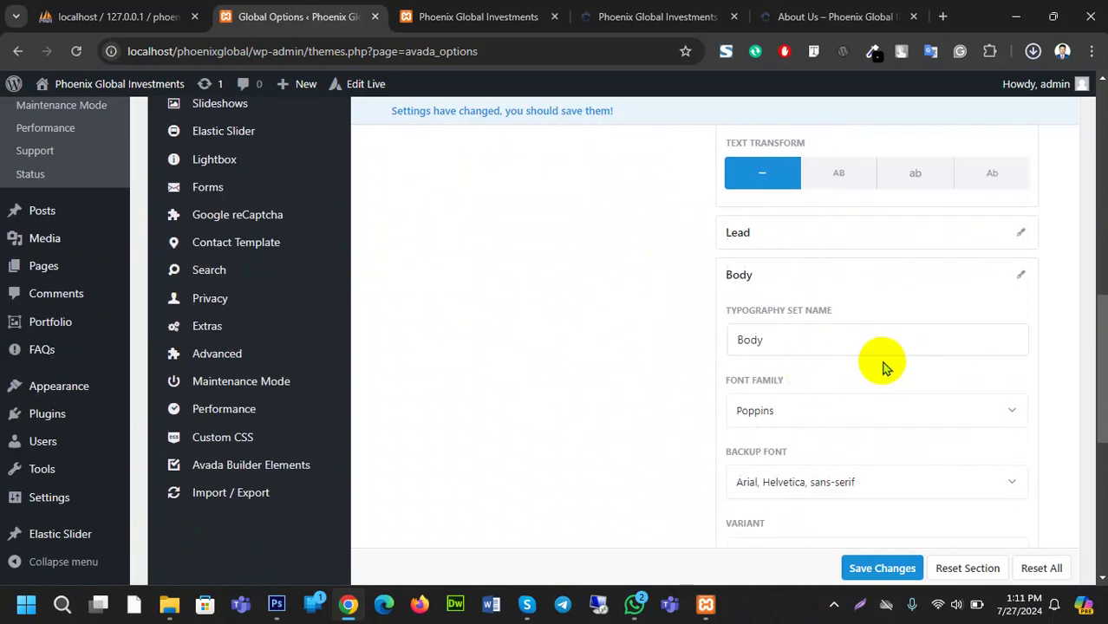
pyautogui.scroll(-2, 883, 368)
pyautogui.scroll(4, 995, 343)
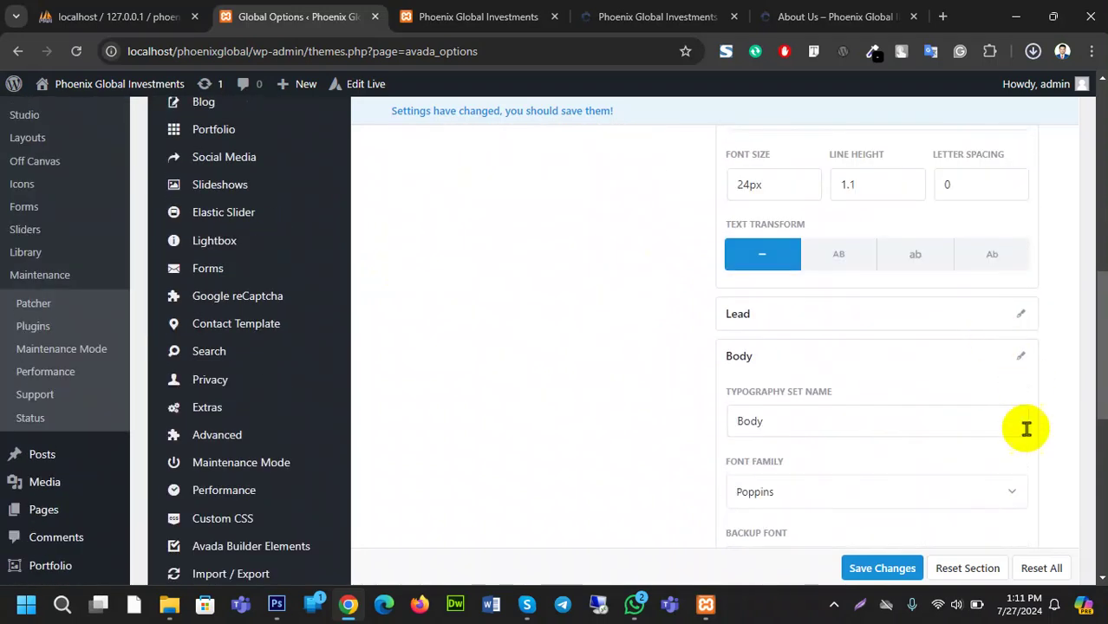
pyautogui.scroll(2, 1011, 338)
pyautogui.scroll(1, 1014, 286)
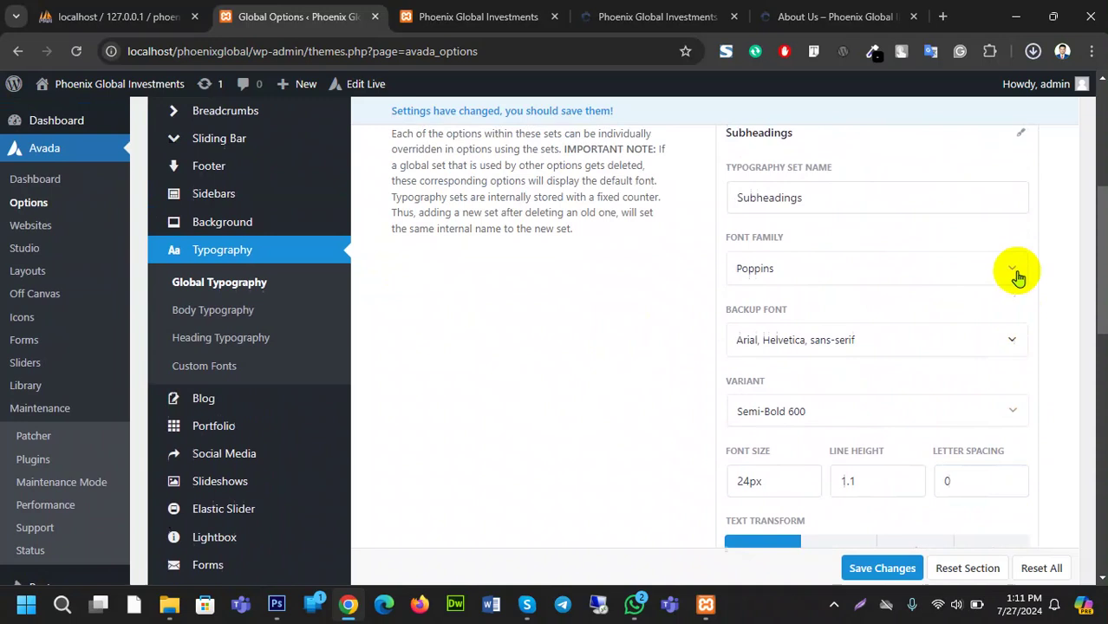
pyautogui.scroll(2, 1025, 278)
pyautogui.click(1024, 354)
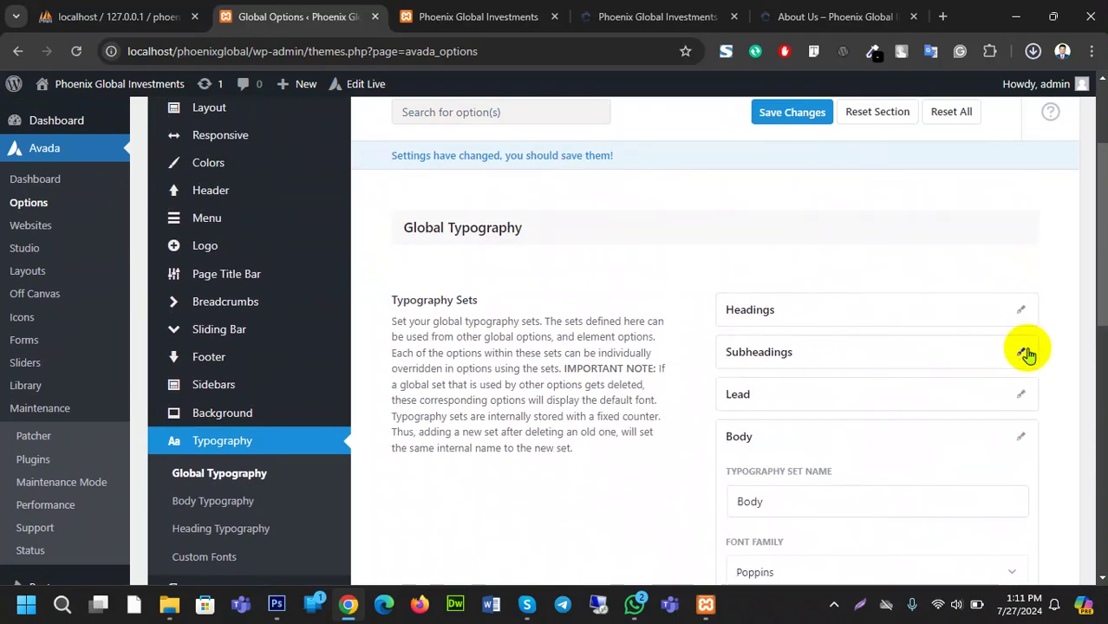
pyautogui.scroll(-2, 1032, 312)
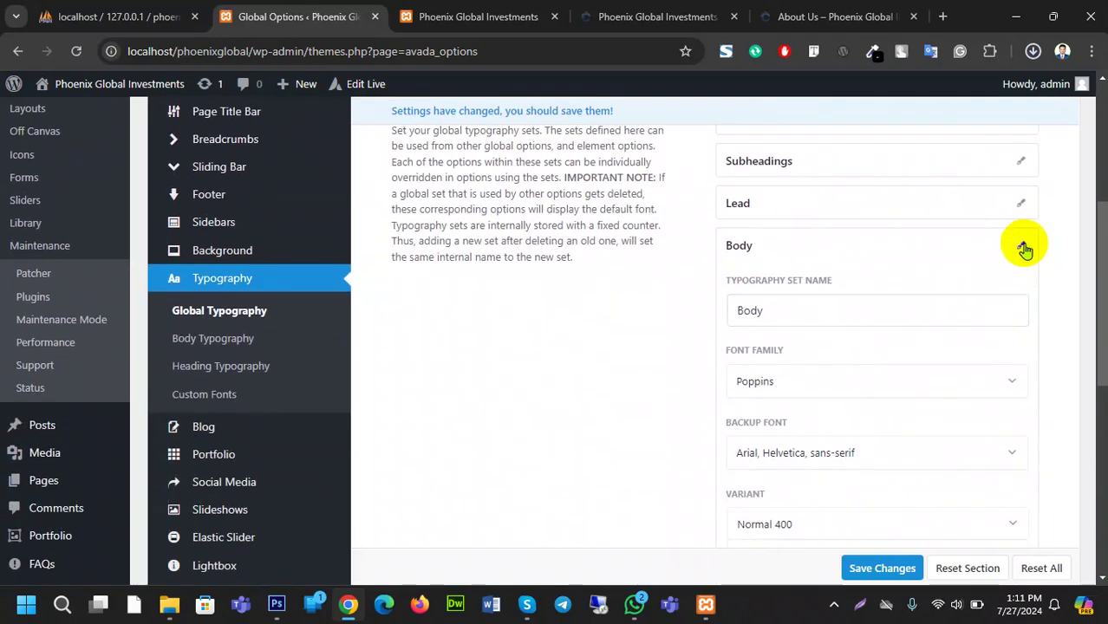
pyautogui.click(1024, 248)
# Set the Small typography set's font family to Poppins.
pyautogui.click(1018, 293)
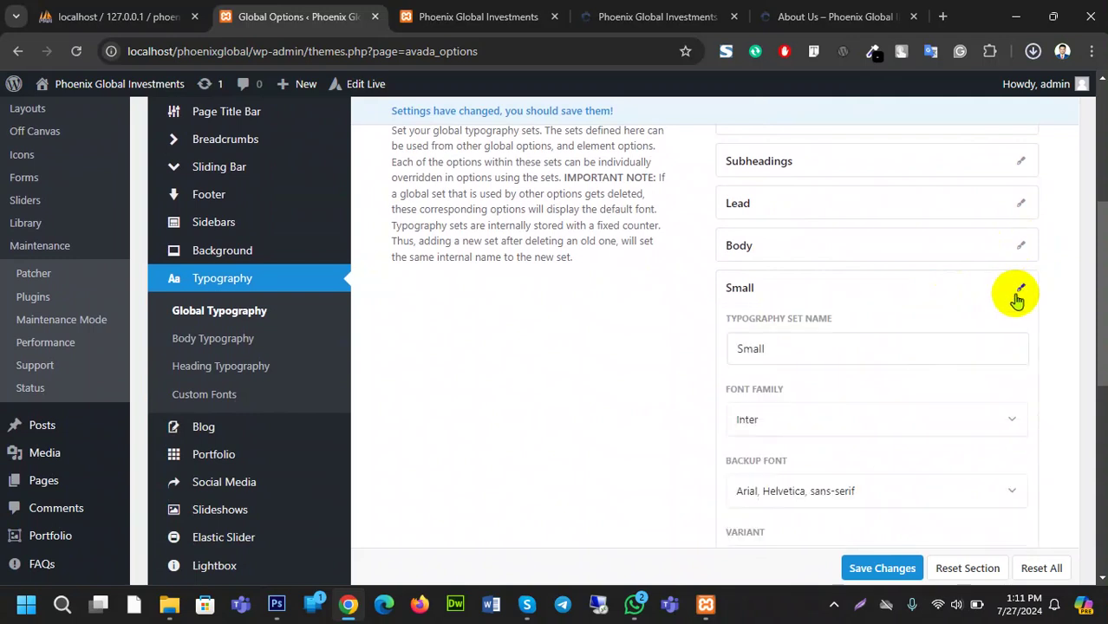
pyautogui.scroll(-2, 795, 385)
pyautogui.click(764, 260)
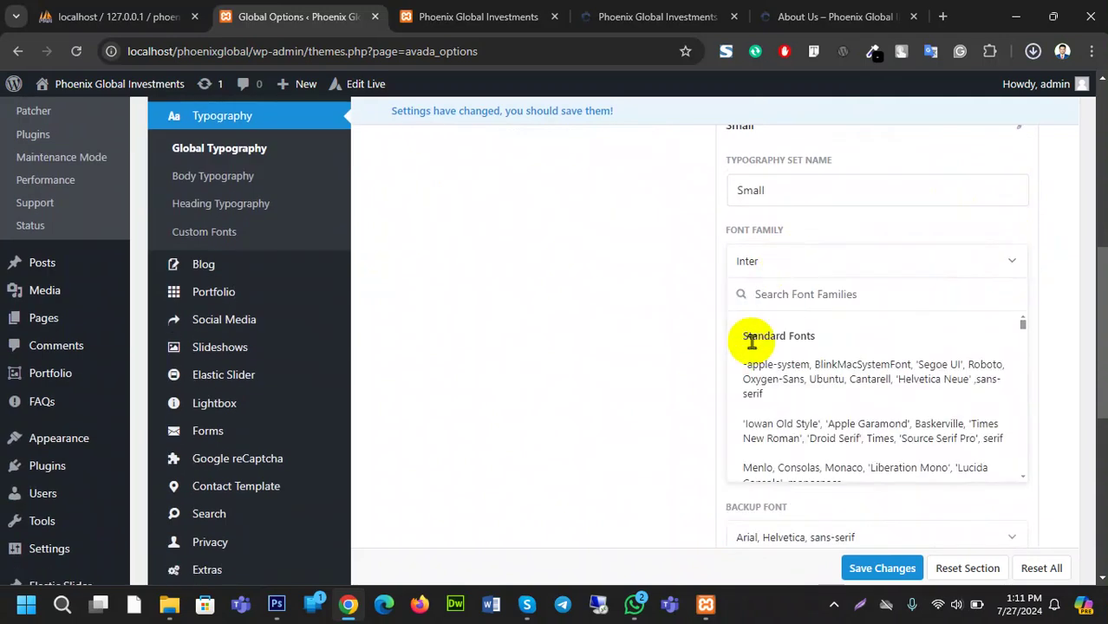
pyautogui.write('popp')
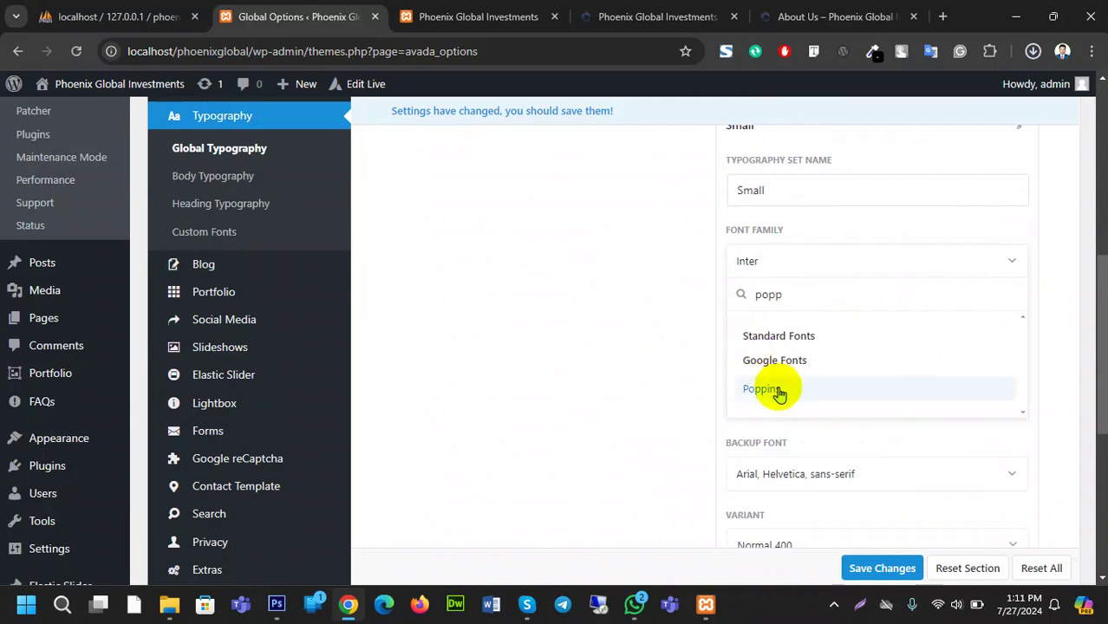
pyautogui.click(763, 389)
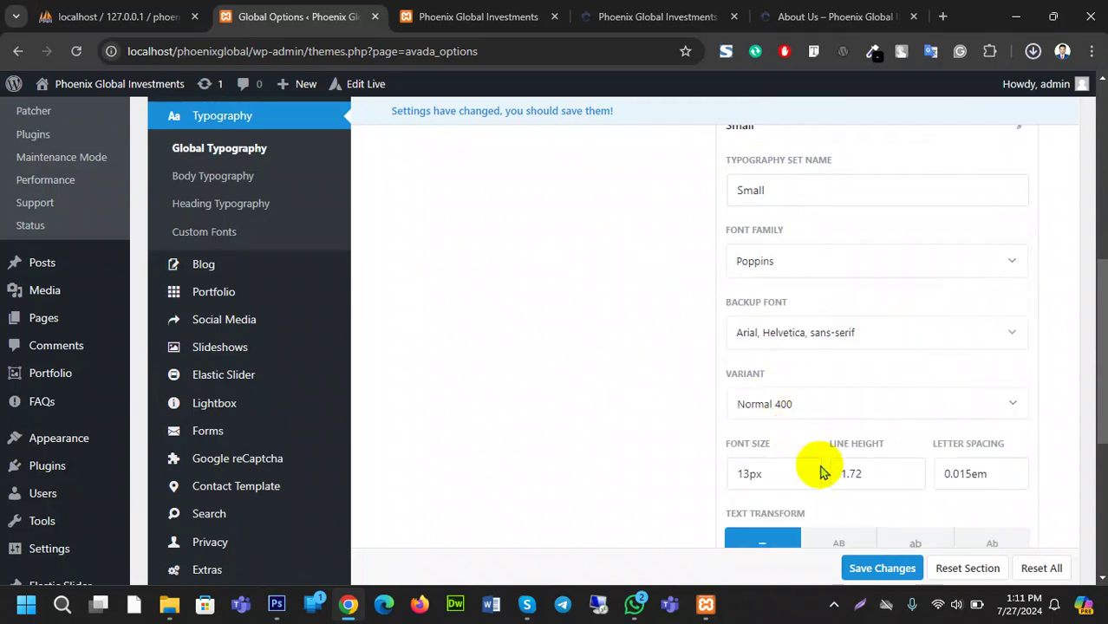
# Save the Global Typography changes.
pyautogui.click(209, 189)
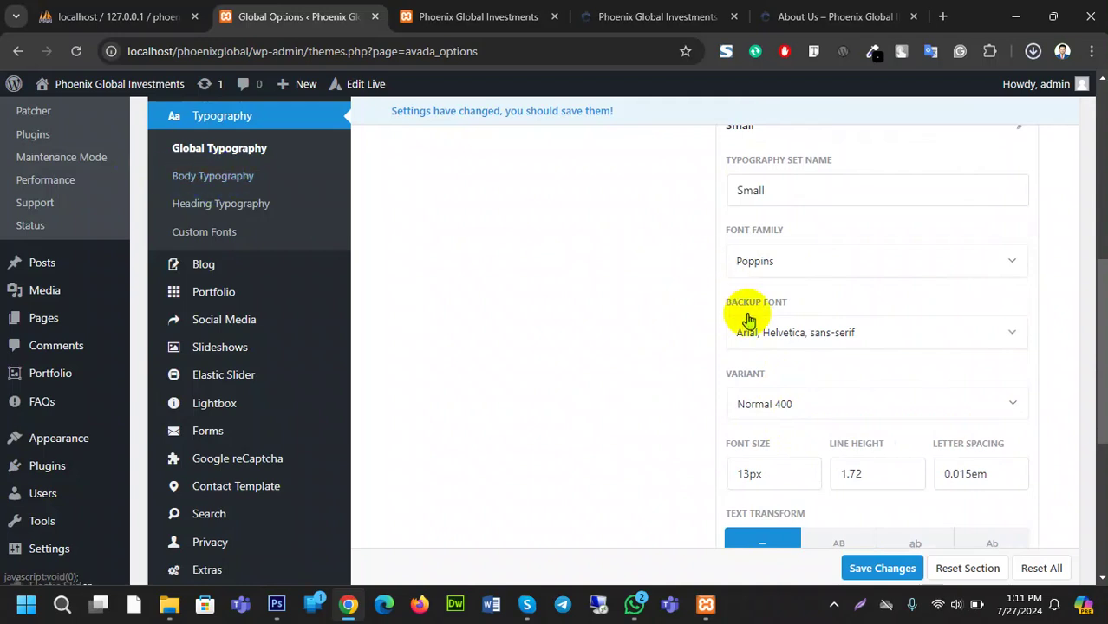
pyautogui.scroll(-3, 780, 347)
pyautogui.click(882, 538)
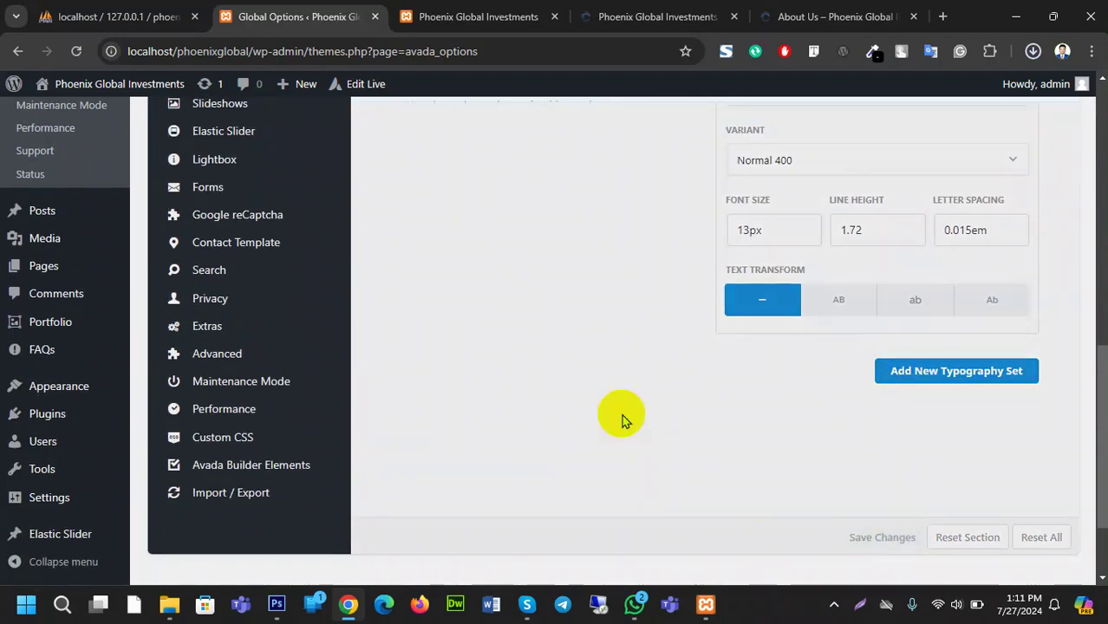
pyautogui.scroll(4, 484, 347)
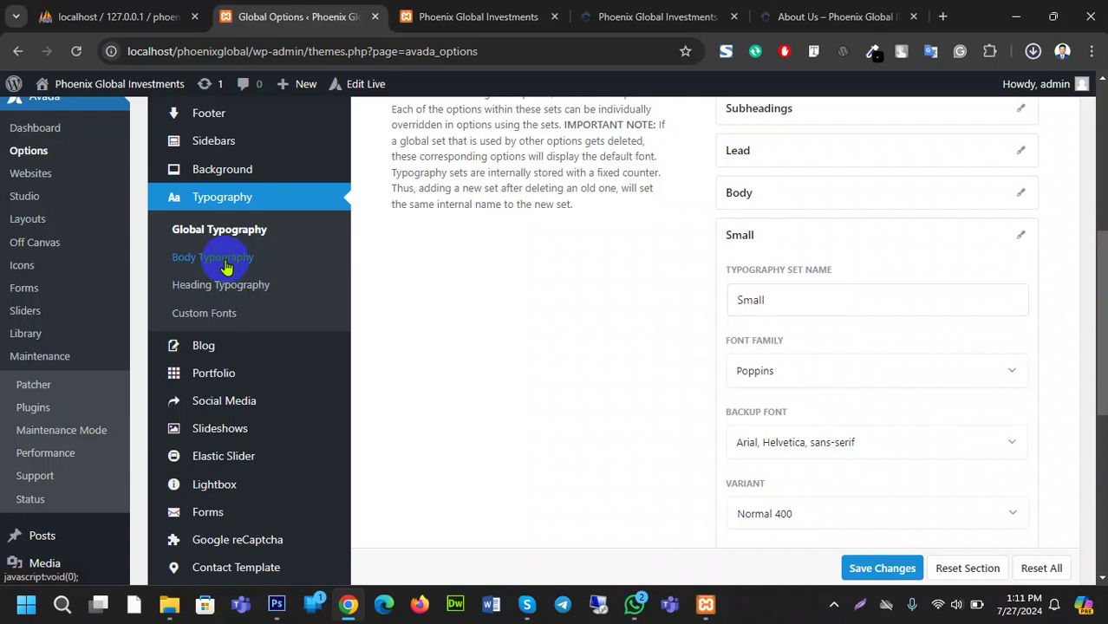
# In Body Typography, set Link Color to navy Color 4 and Link Hover Color to Black.
pyautogui.click(218, 265)
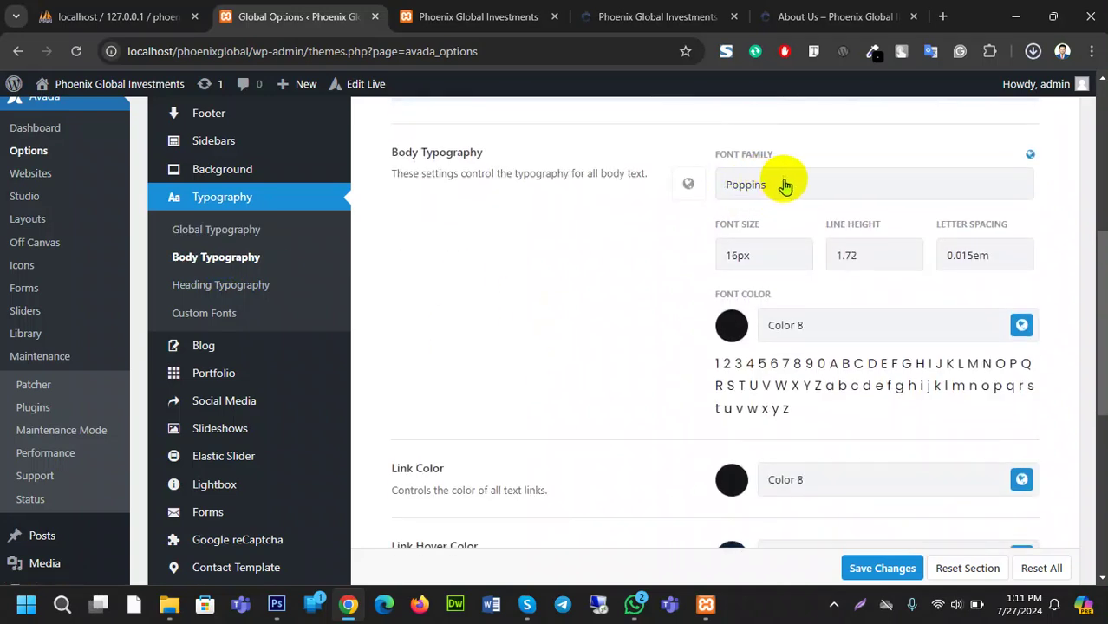
pyautogui.scroll(-3, 815, 217)
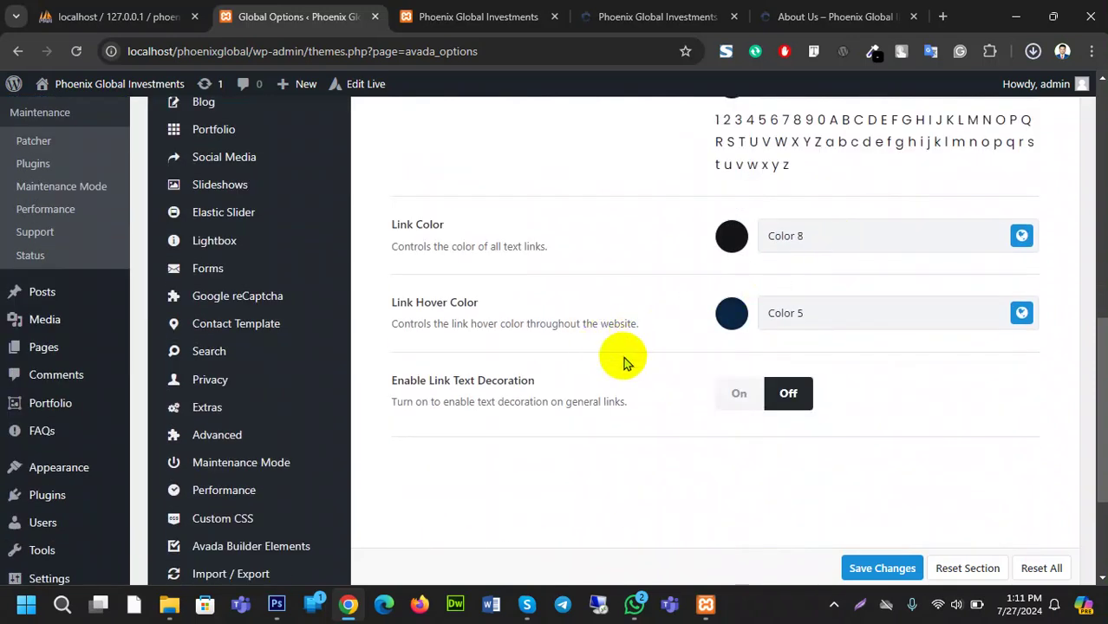
pyautogui.scroll(3, 607, 360)
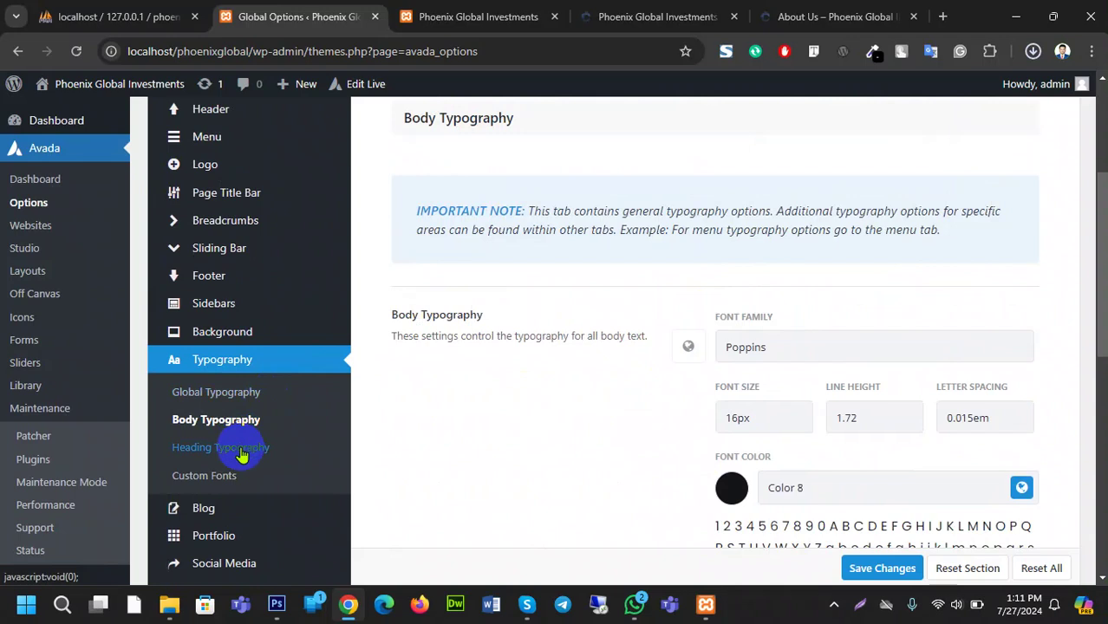
pyautogui.scroll(-2, 779, 305)
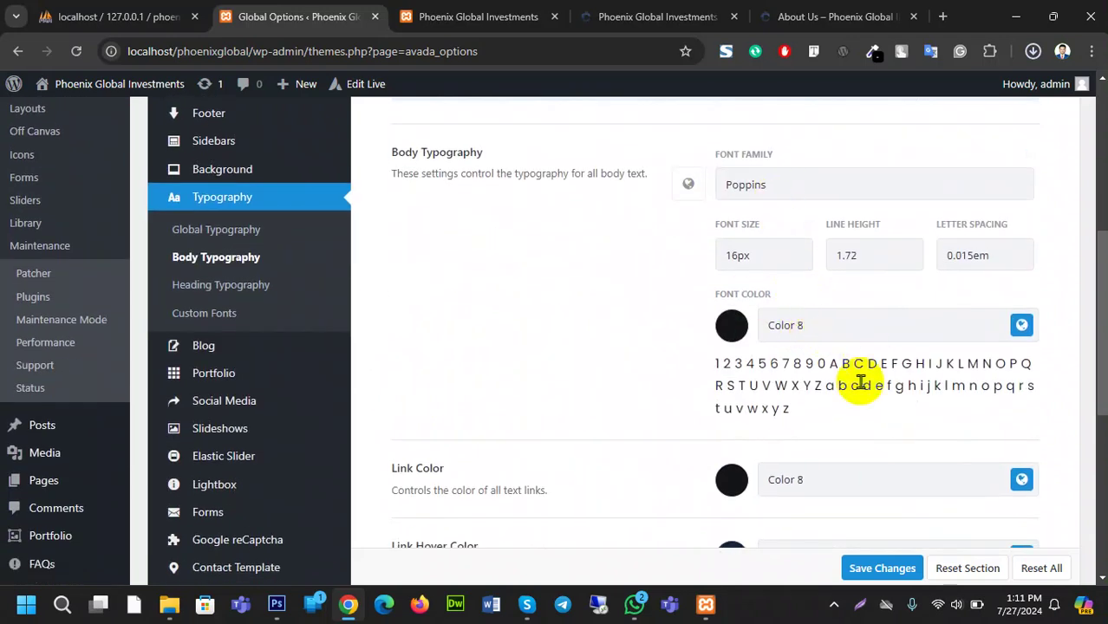
pyautogui.scroll(-2, 485, 355)
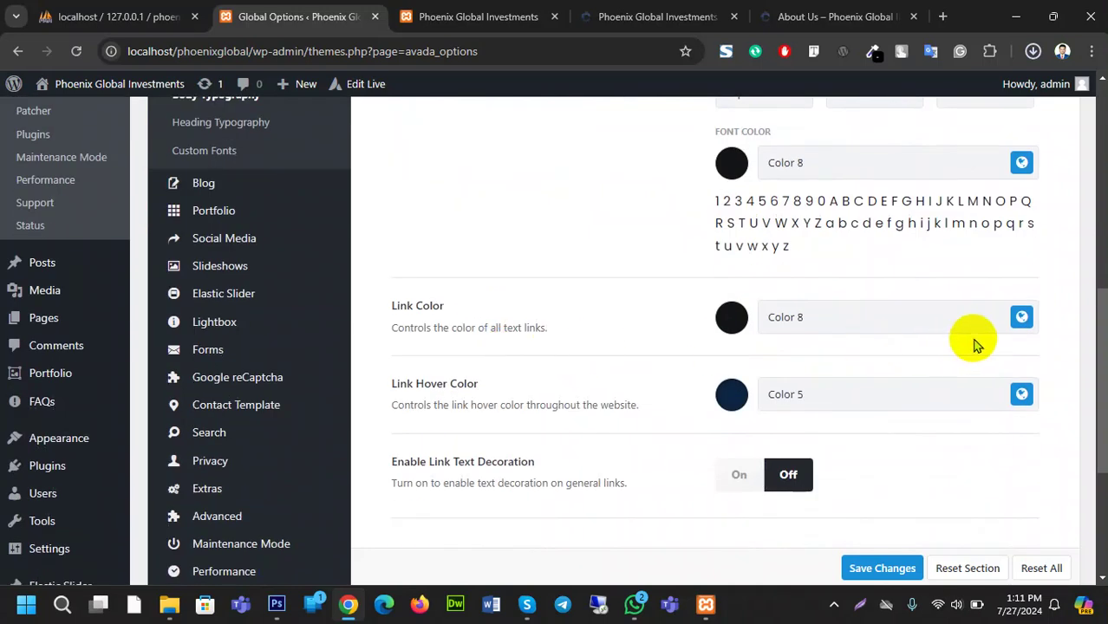
pyautogui.scroll(2, 667, 314)
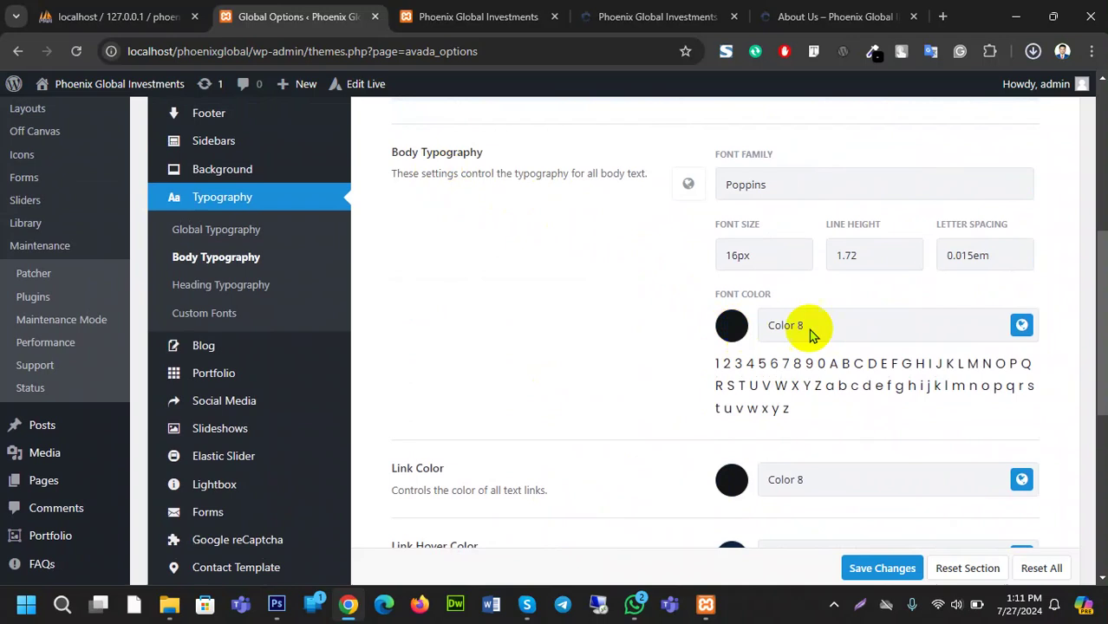
pyautogui.scroll(-2, 780, 322)
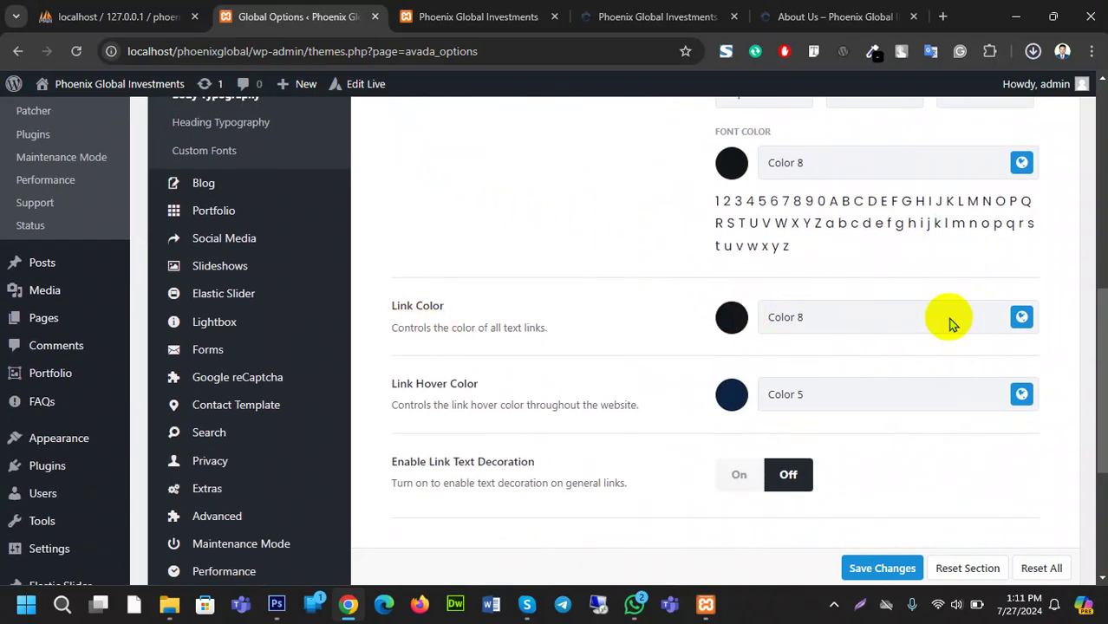
pyautogui.click(1021, 316)
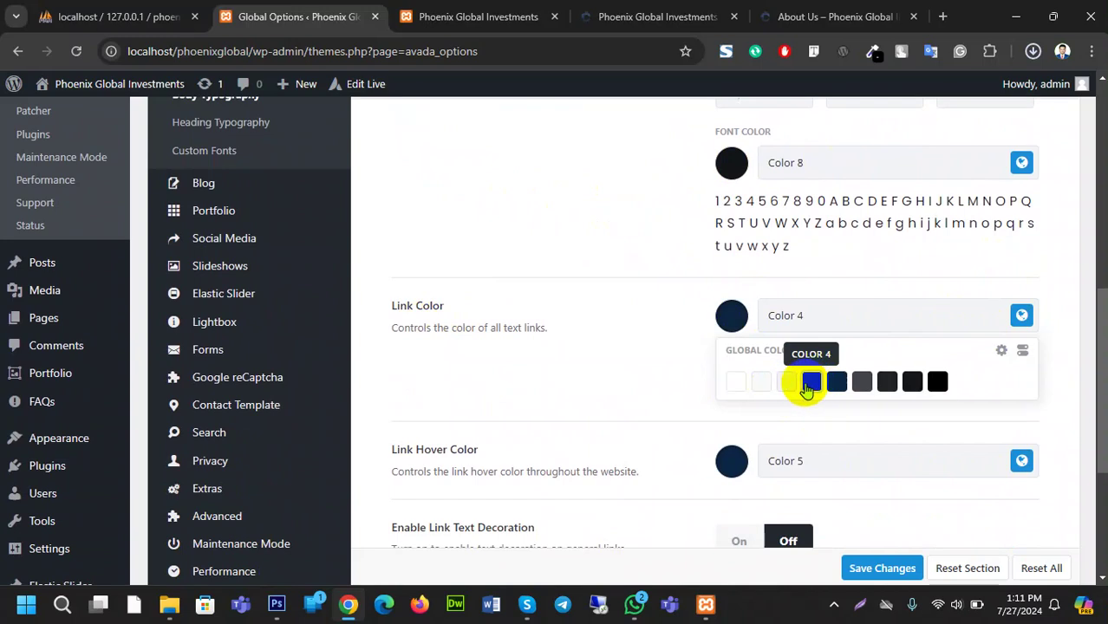
pyautogui.click(808, 384)
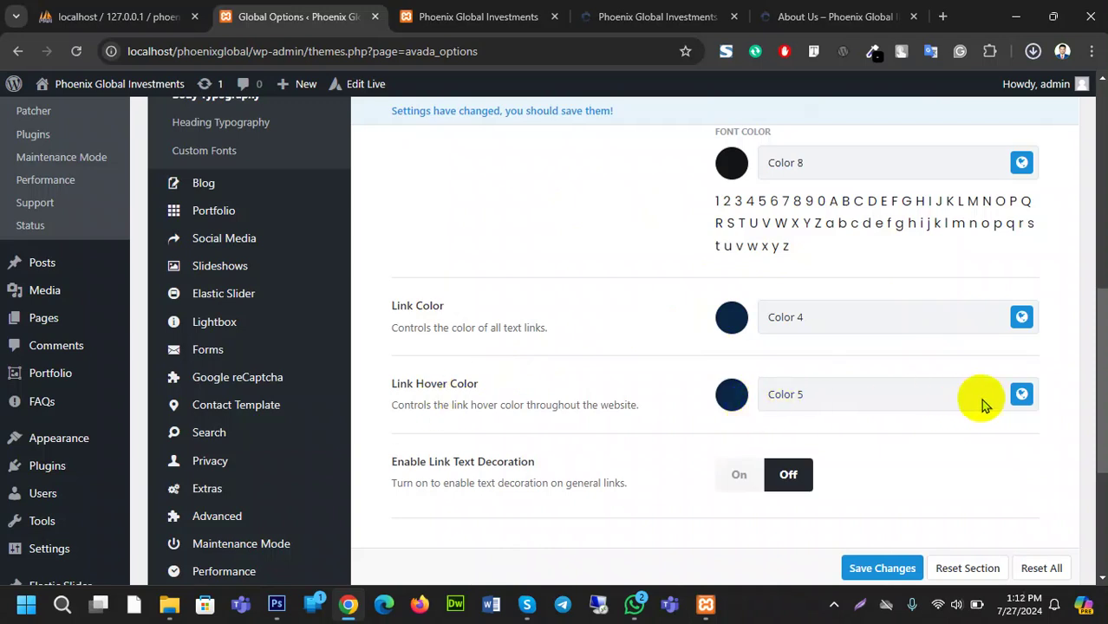
pyautogui.click(1021, 398)
pyautogui.click(940, 460)
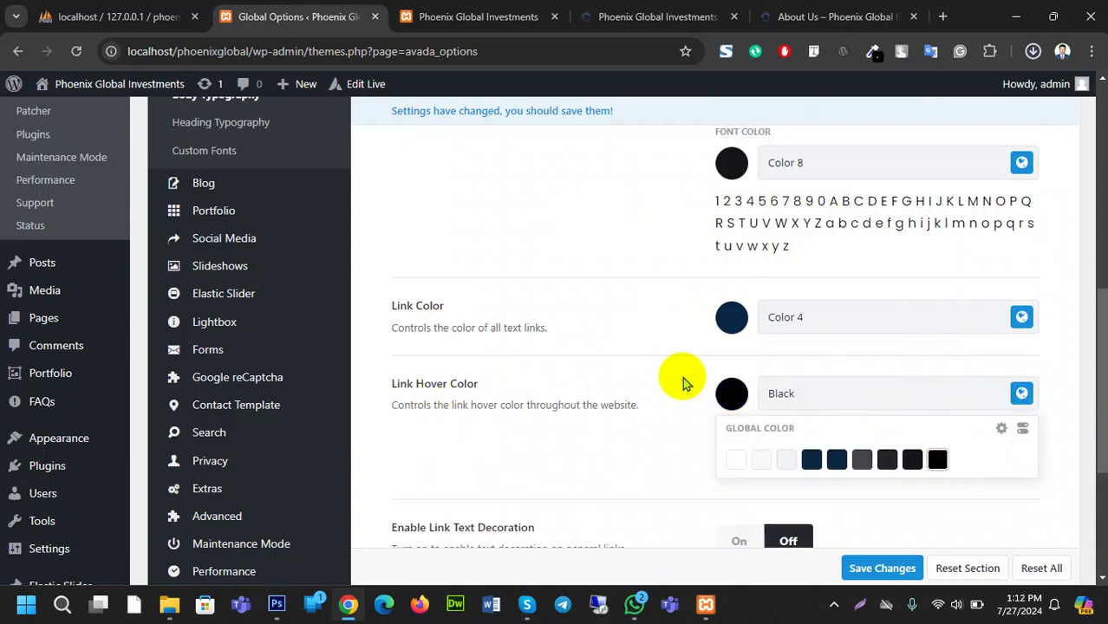
pyautogui.scroll(2, 682, 357)
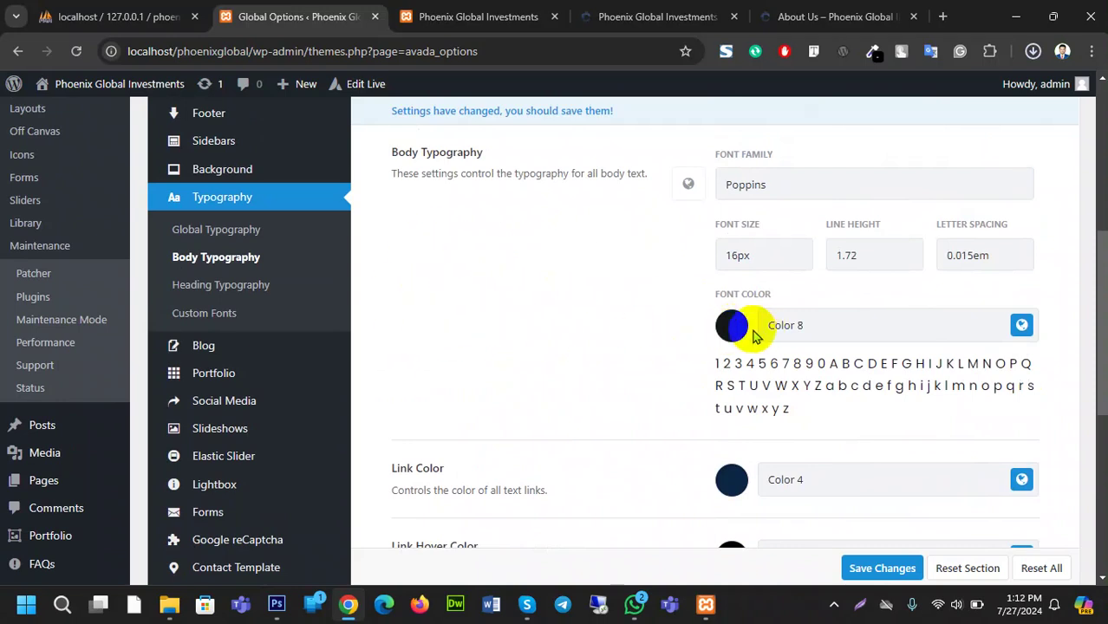
pyautogui.scroll(-3, 753, 337)
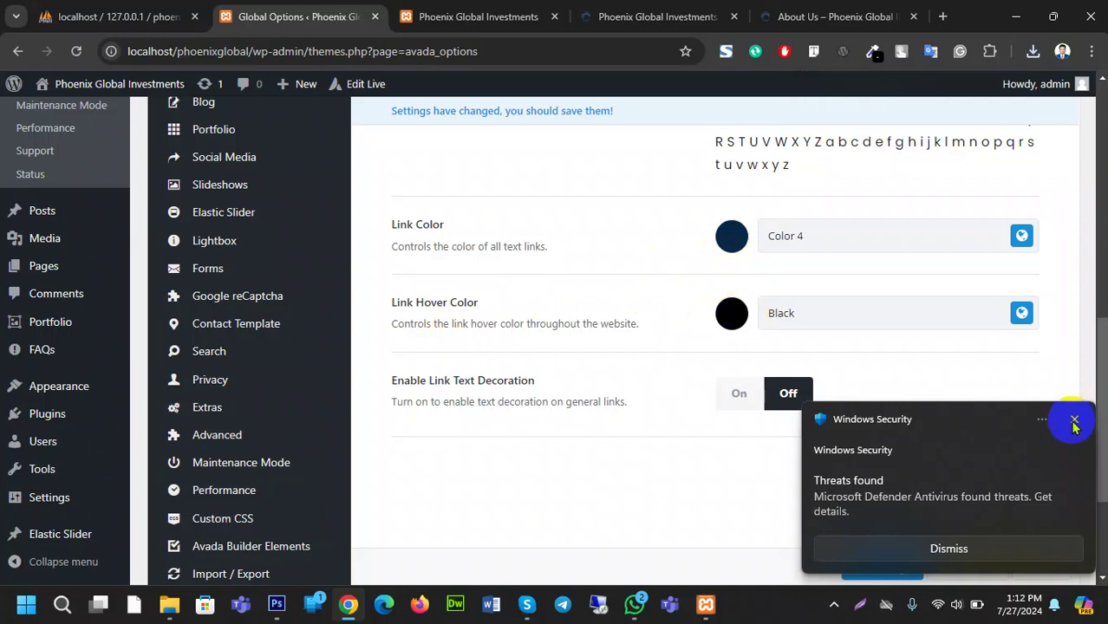
pyautogui.click(1075, 424)
pyautogui.scroll(-2, 719, 433)
pyautogui.scroll(3, 561, 392)
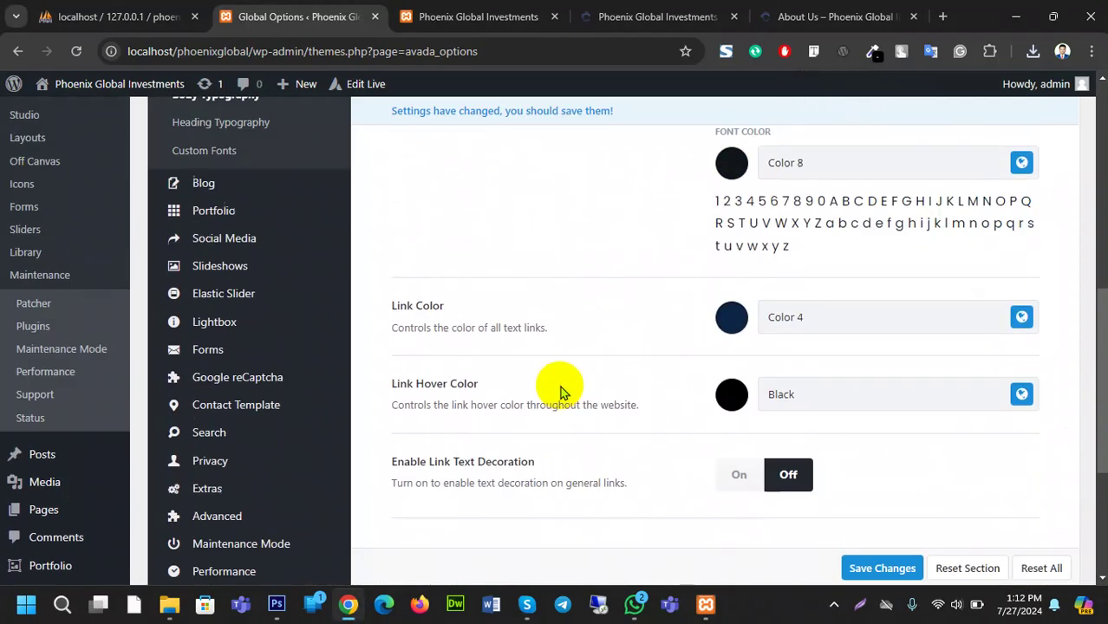
pyautogui.scroll(3, 561, 392)
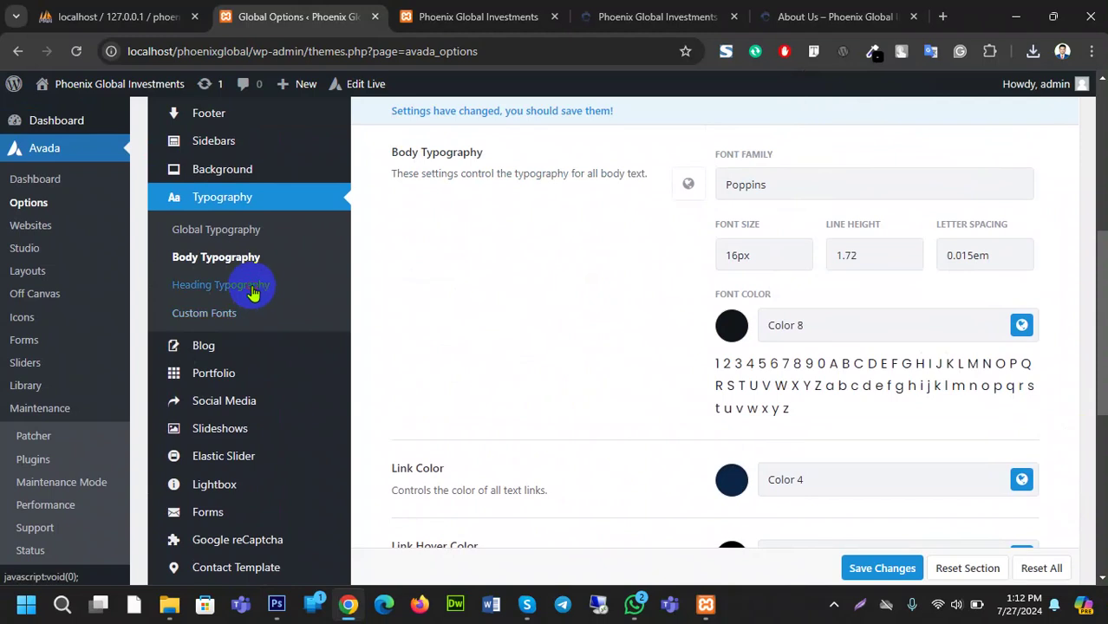
# Review the H1–H6 sizes in Heading Typography, where H1 is Poppins at 64px.
pyautogui.click(253, 294)
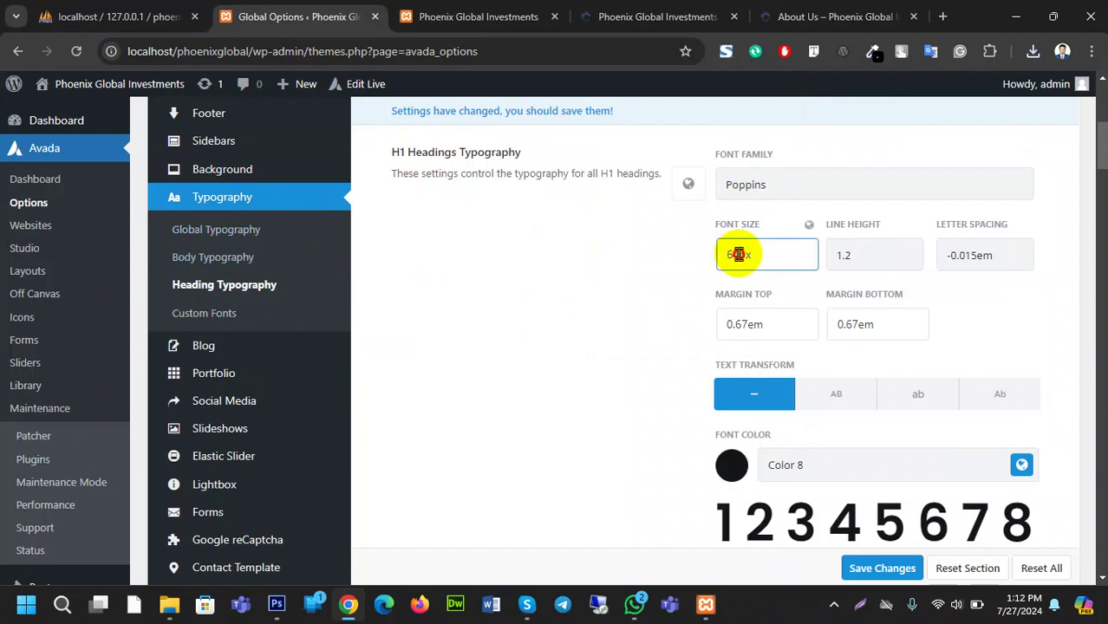
pyautogui.scroll(-3, 563, 267)
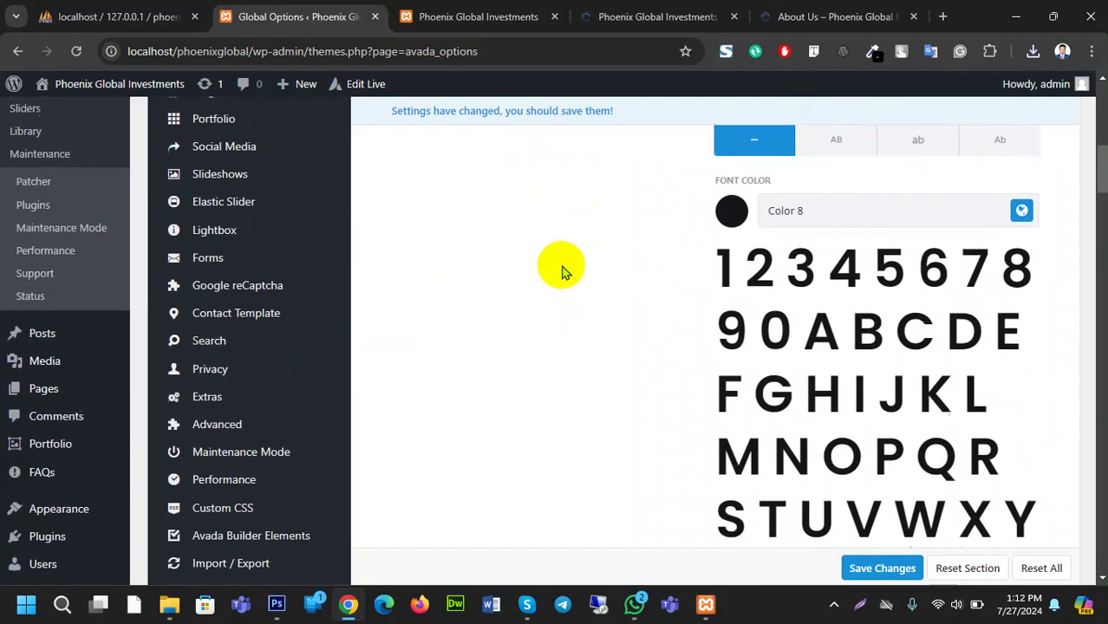
pyautogui.scroll(-4, 564, 267)
pyautogui.scroll(-5, 562, 272)
pyautogui.scroll(1, 561, 272)
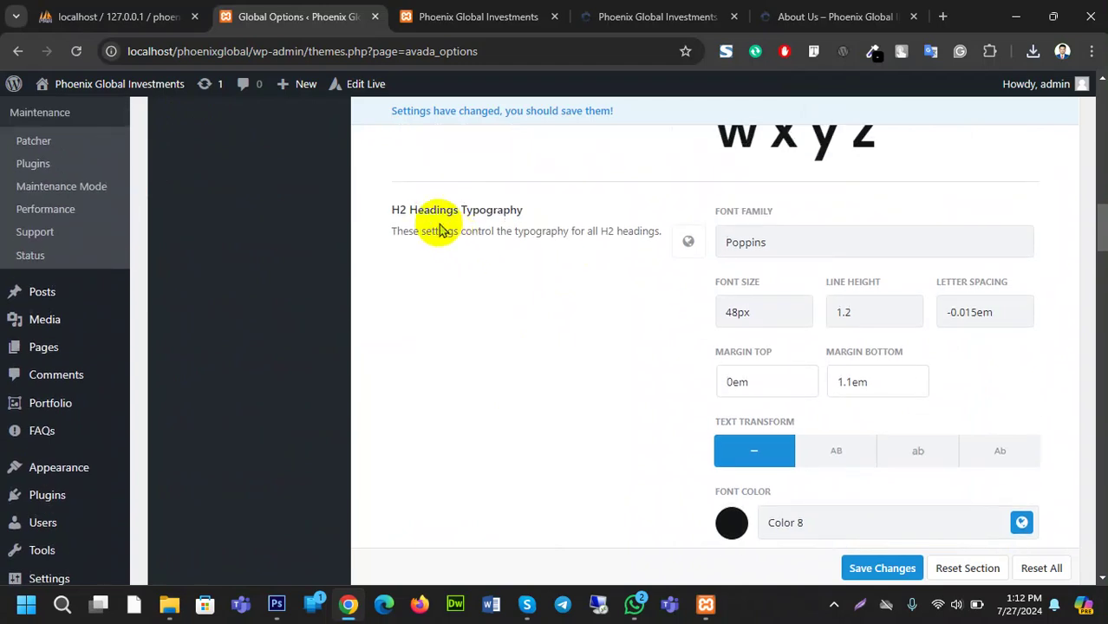
pyautogui.scroll(-3, 612, 334)
pyautogui.scroll(-4, 586, 346)
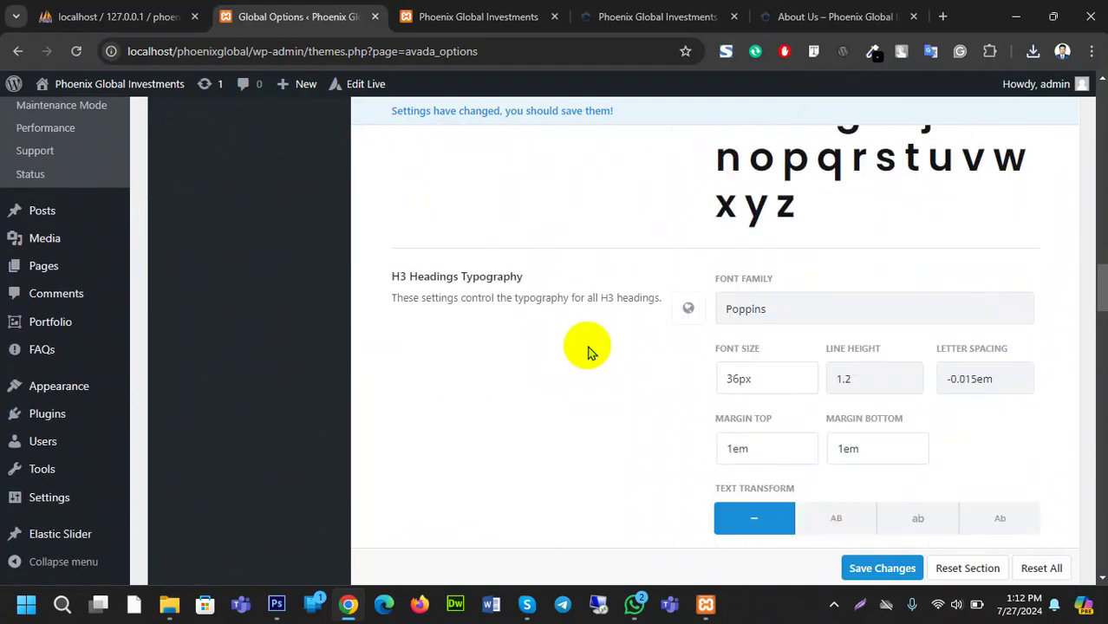
pyautogui.scroll(-5, 630, 371)
pyautogui.scroll(-5, 630, 364)
pyautogui.scroll(-8, 646, 371)
pyautogui.scroll(-5, 612, 354)
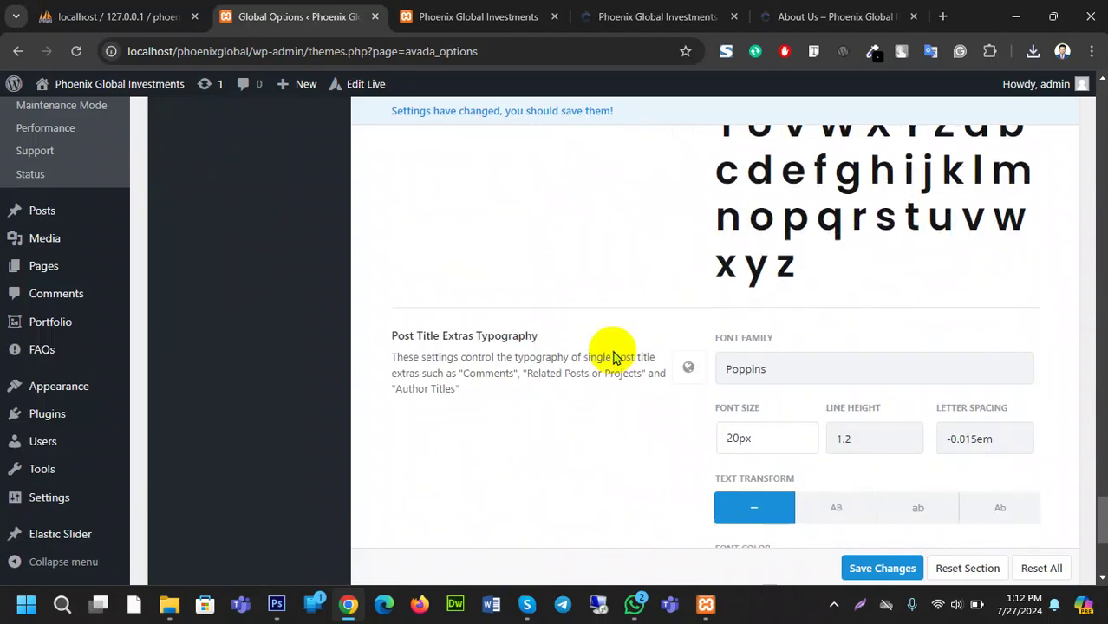
pyautogui.scroll(-5, 602, 349)
pyautogui.scroll(3, 603, 351)
pyautogui.scroll(2, 600, 351)
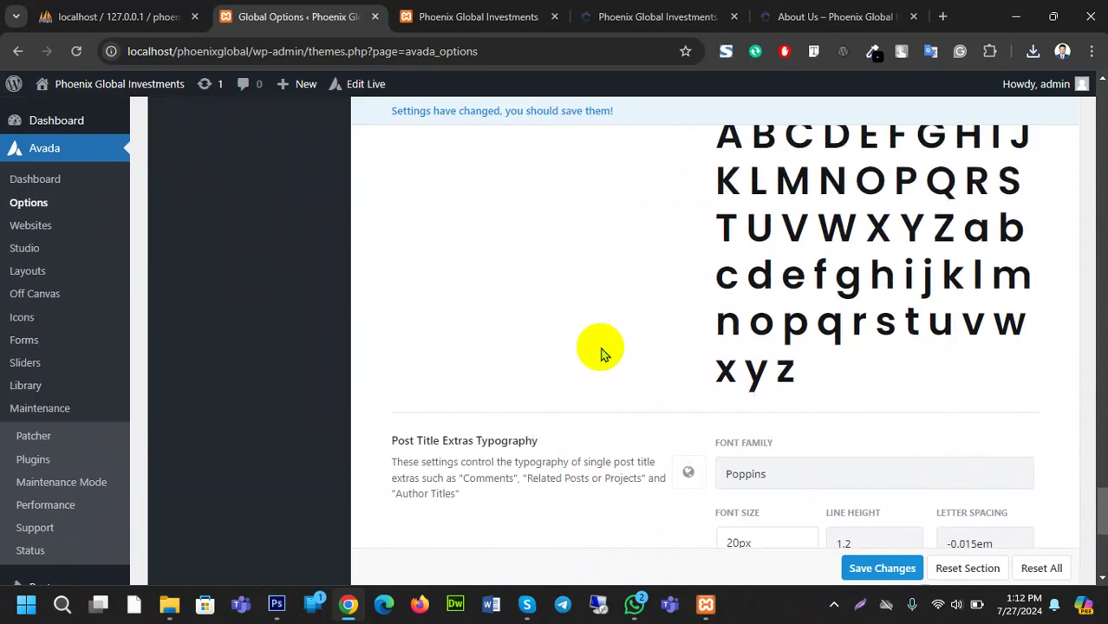
pyautogui.scroll(4, 600, 351)
pyautogui.scroll(3, 359, 389)
pyautogui.scroll(2, 495, 421)
pyautogui.scroll(5, 495, 416)
pyautogui.scroll(5, 542, 401)
pyautogui.scroll(5, 546, 400)
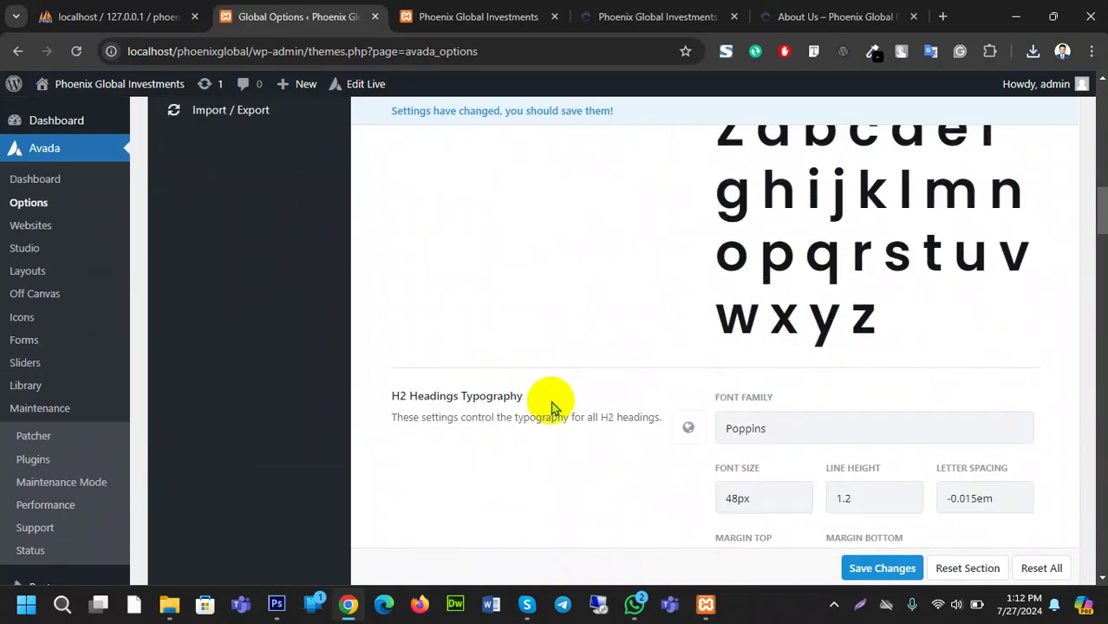
pyautogui.scroll(5, 408, 426)
pyautogui.scroll(3, 435, 279)
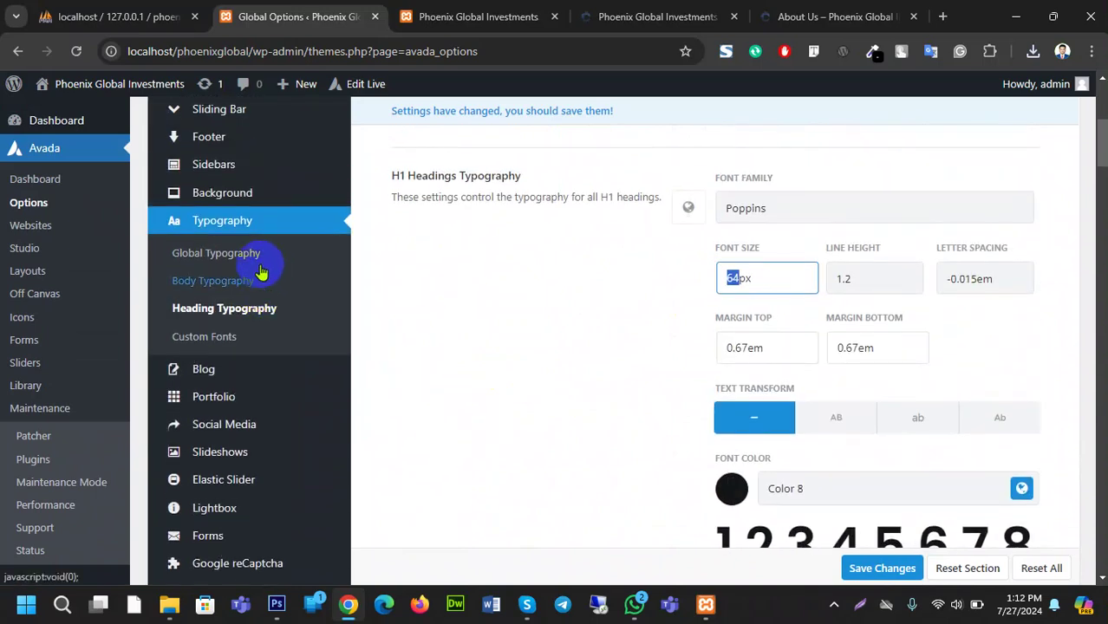
pyautogui.scroll(4, 505, 289)
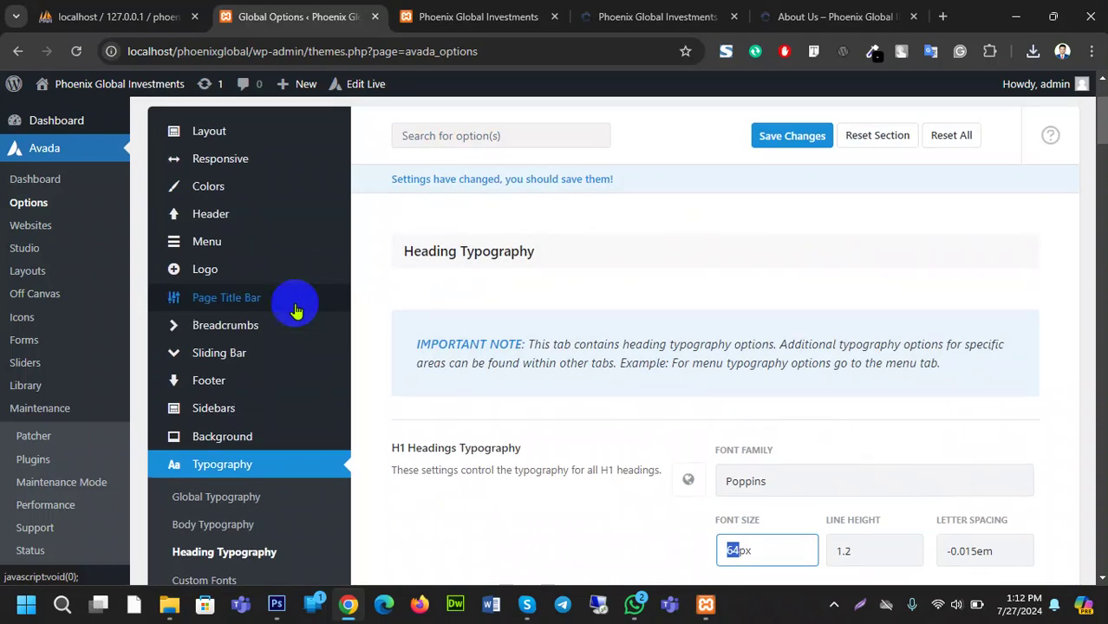
# Save the typography settings and compare the local front end with the live site.
pyautogui.click(803, 224)
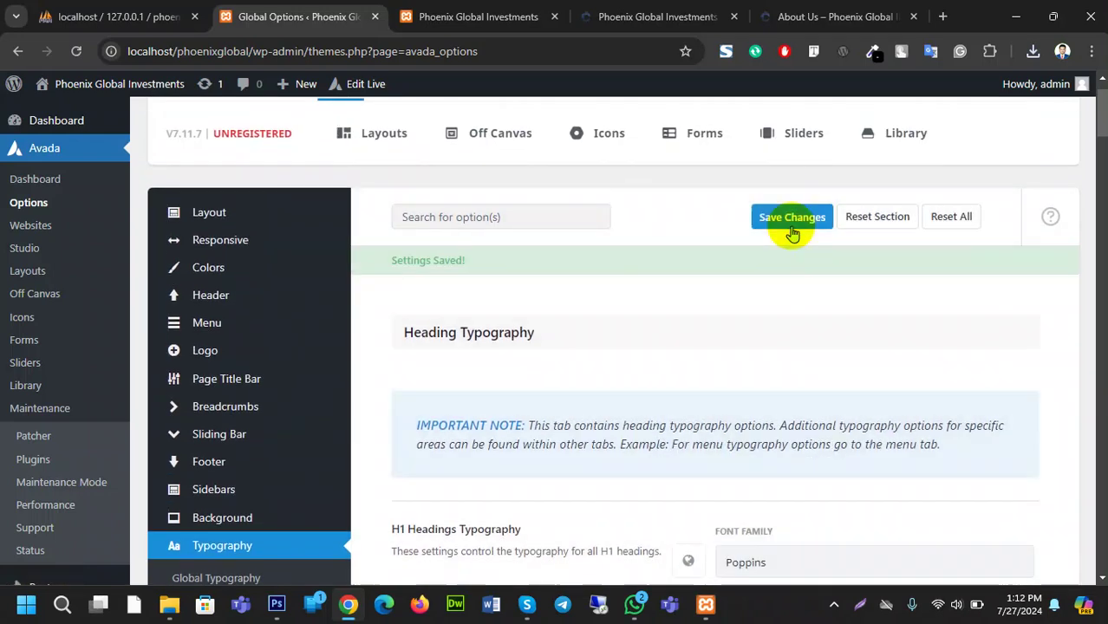
pyautogui.moveTo(332, 317)
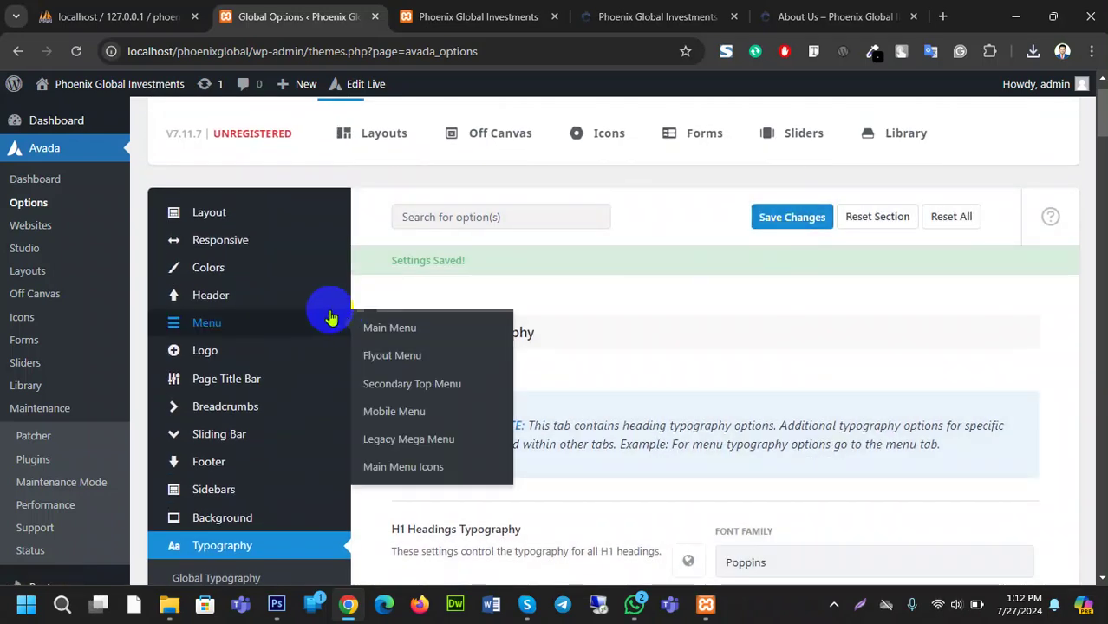
pyautogui.scroll(-2, 355, 313)
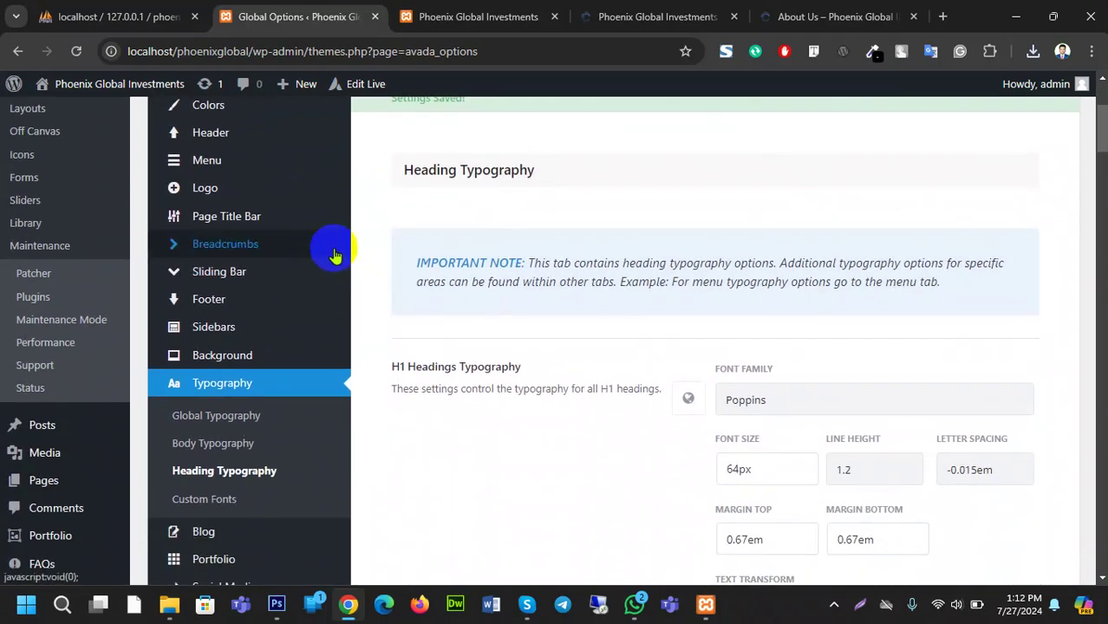
pyautogui.click(459, 26)
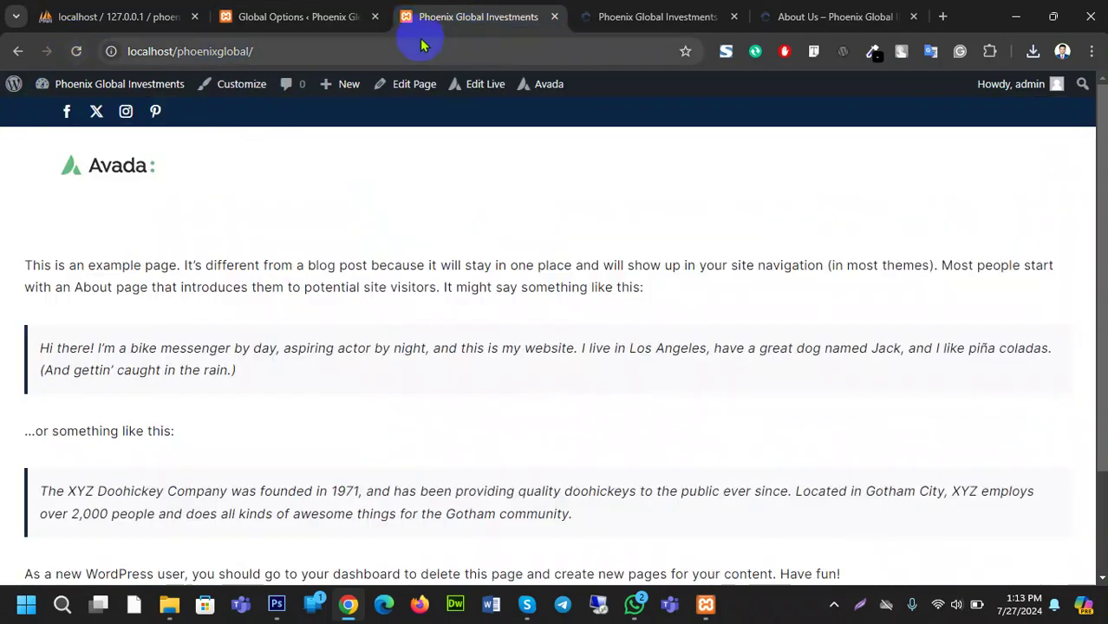
pyautogui.click(634, 21)
# In Header Content, choose the first plain single-row header layout.
pyautogui.click(295, 16)
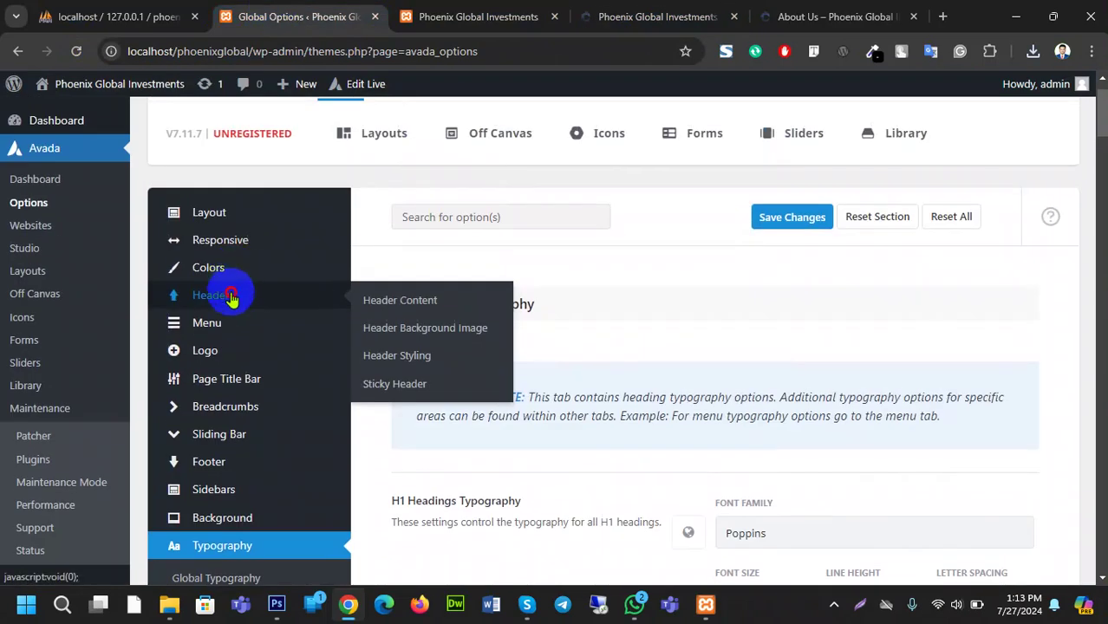
pyautogui.click(232, 298)
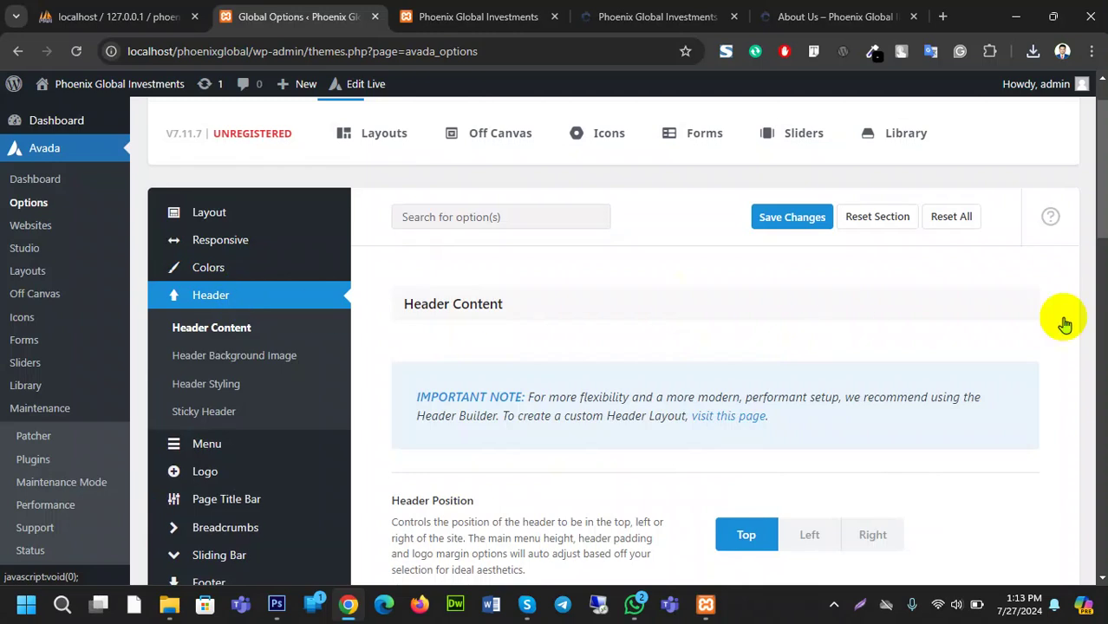
pyautogui.scroll(-3, 797, 310)
pyautogui.scroll(-4, 797, 317)
pyautogui.scroll(-2, 460, 227)
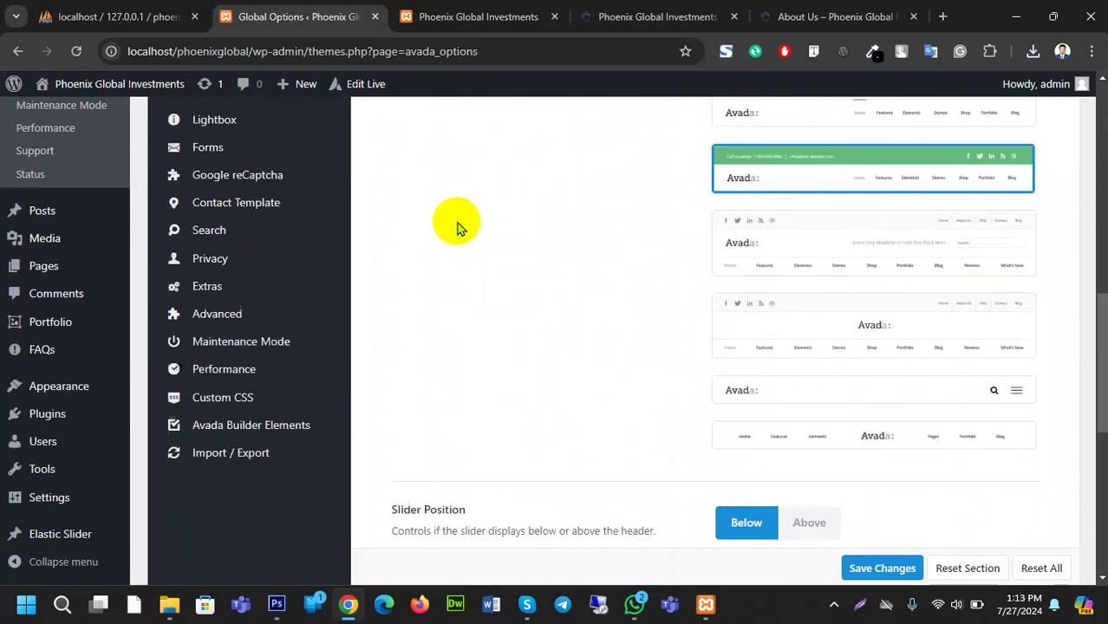
pyautogui.scroll(-1, 507, 327)
pyautogui.scroll(3, 953, 269)
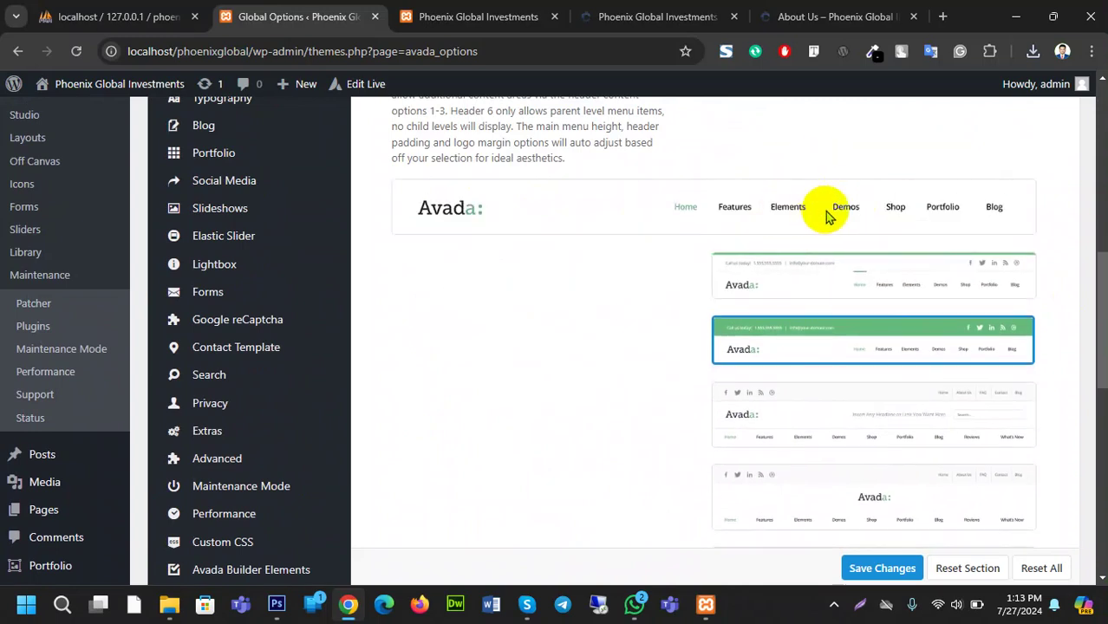
pyautogui.click(826, 217)
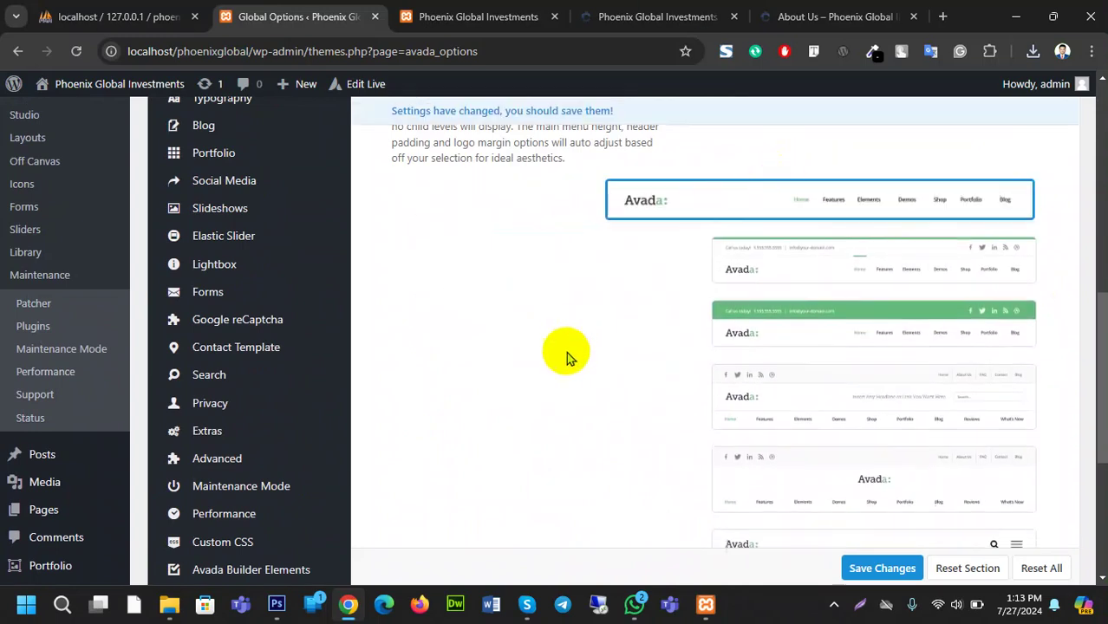
# Save the Header Content settings and return to the top of the section.
pyautogui.scroll(2, 565, 356)
pyautogui.scroll(1, 563, 358)
pyautogui.scroll(-2, 632, 439)
pyautogui.scroll(-1, 640, 446)
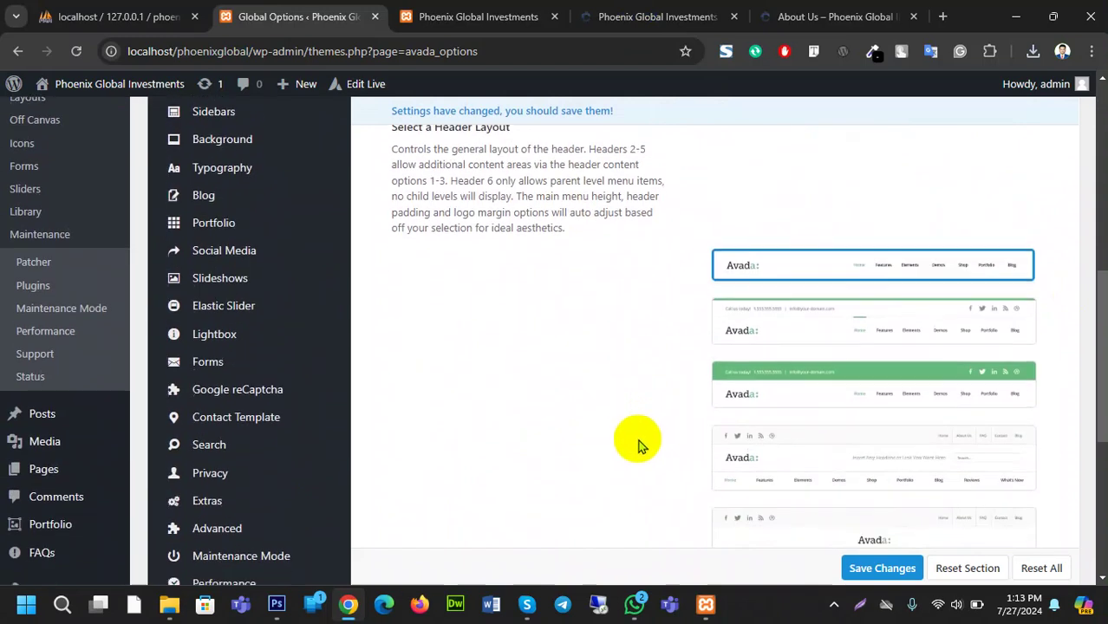
pyautogui.scroll(-10, 639, 445)
pyautogui.click(884, 502)
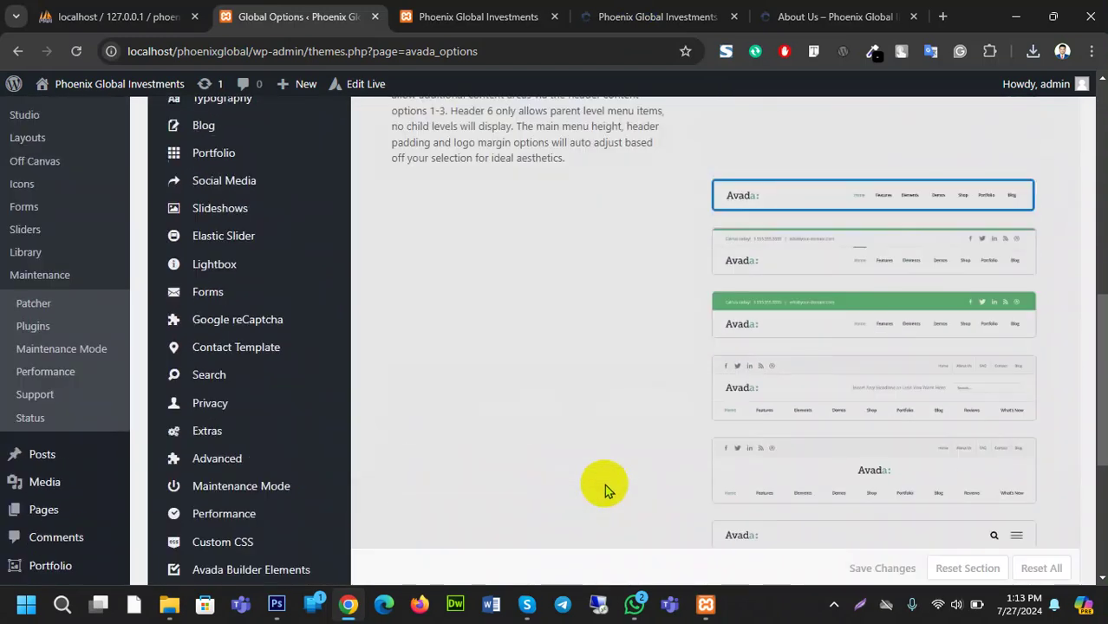
pyautogui.scroll(2, 604, 484)
pyautogui.scroll(2, 606, 484)
pyautogui.scroll(2, 535, 449)
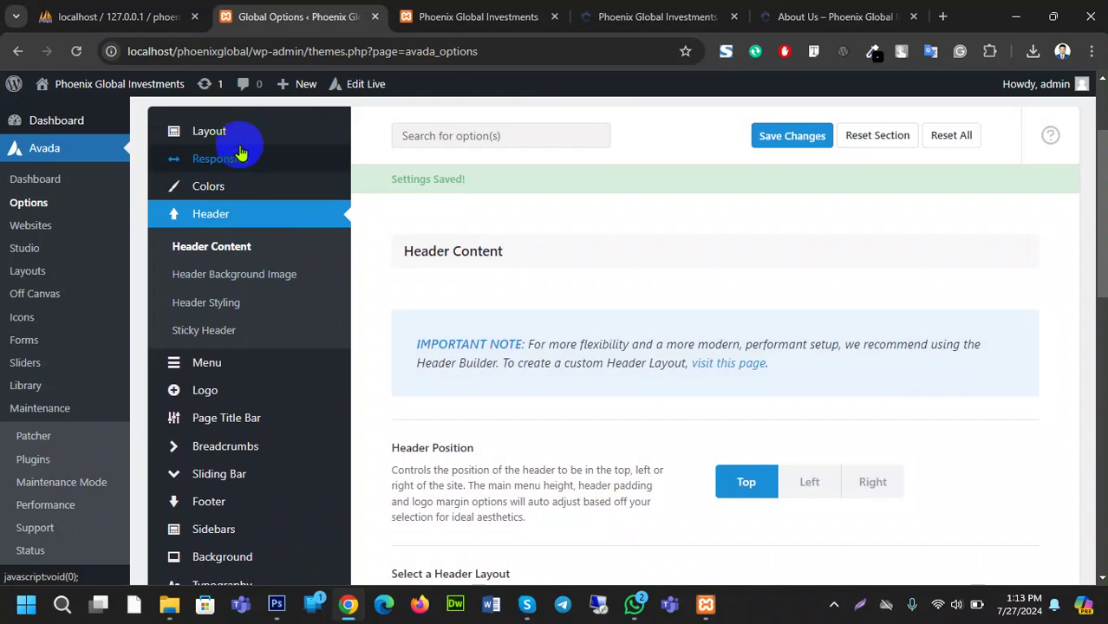
# Look over Colors, then return to the Header settings showing header position Top and slider below.
pyautogui.click(242, 214)
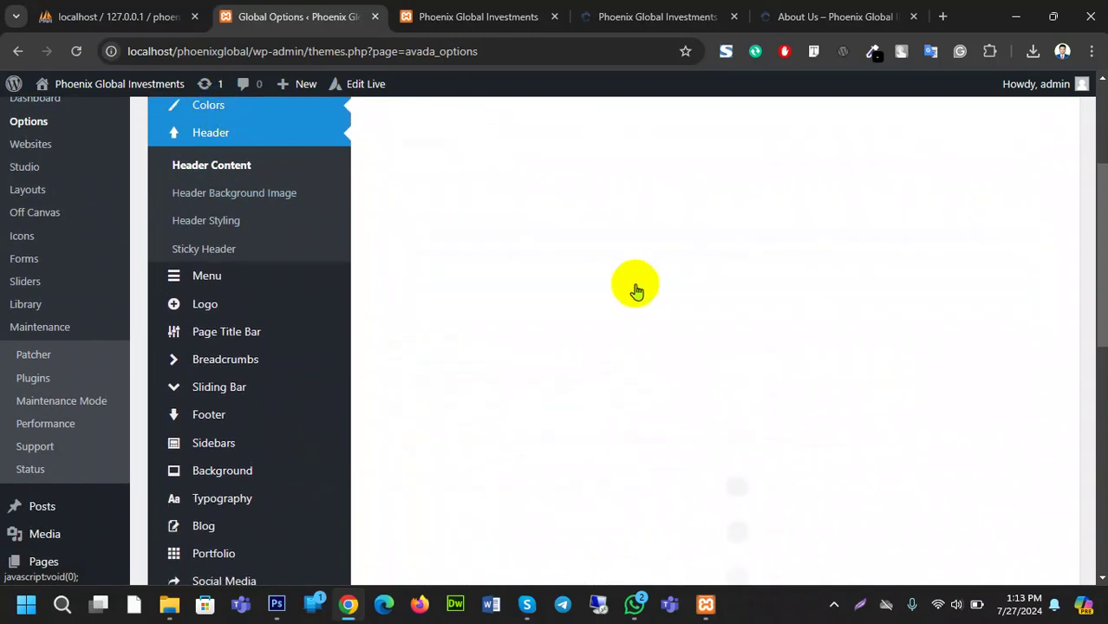
pyautogui.scroll(-3, 533, 404)
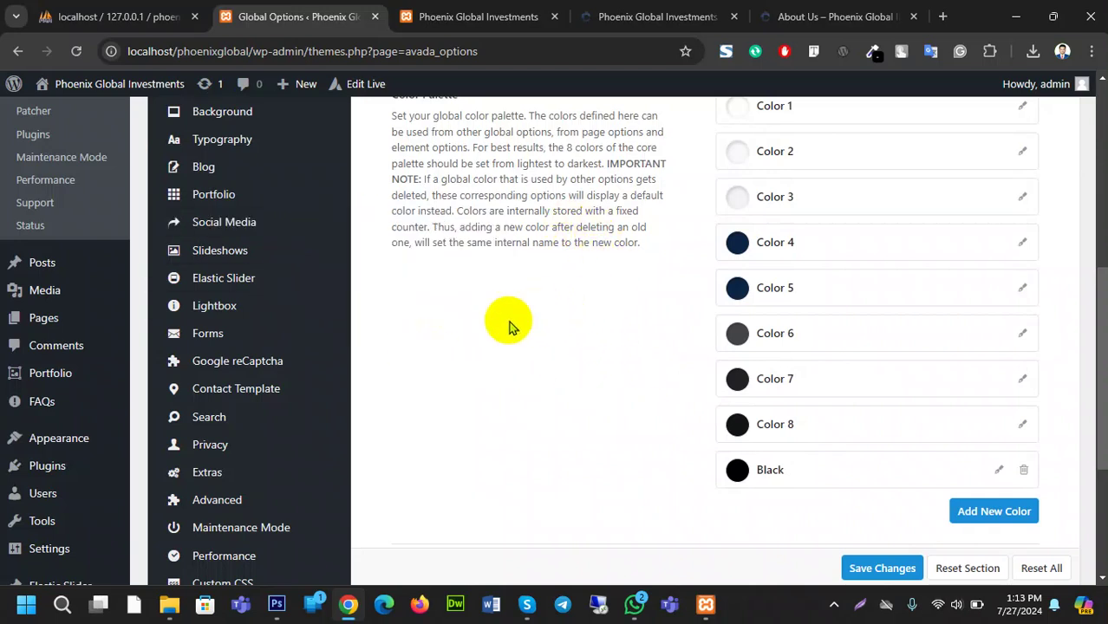
pyautogui.moveTo(253, 212)
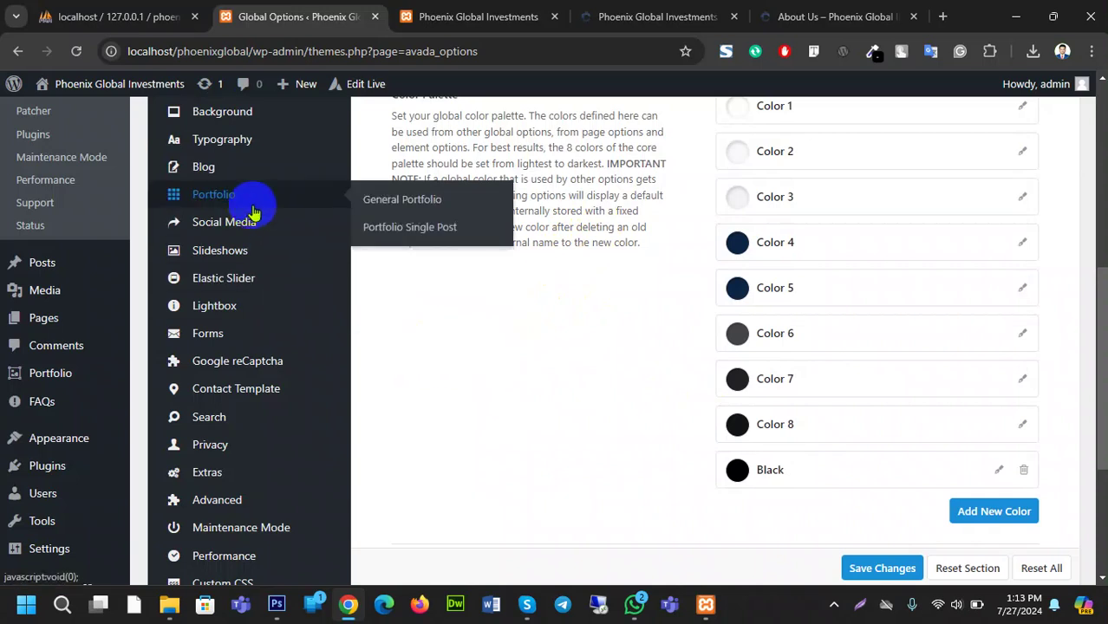
pyautogui.scroll(1, 252, 212)
pyautogui.scroll(1, 251, 216)
pyautogui.scroll(2, 250, 227)
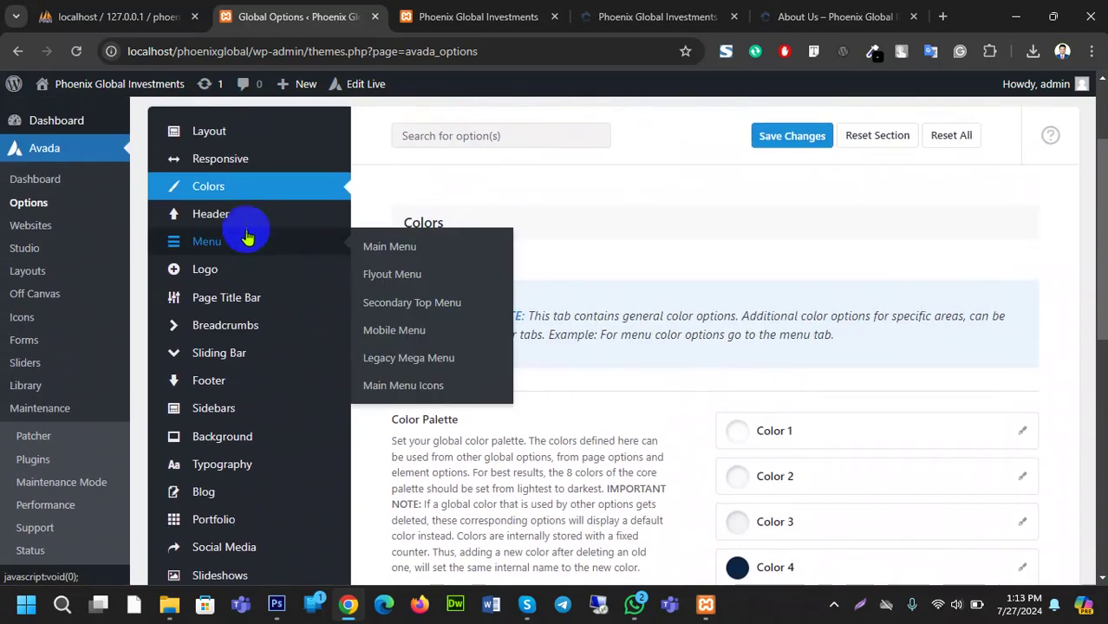
pyautogui.click(243, 217)
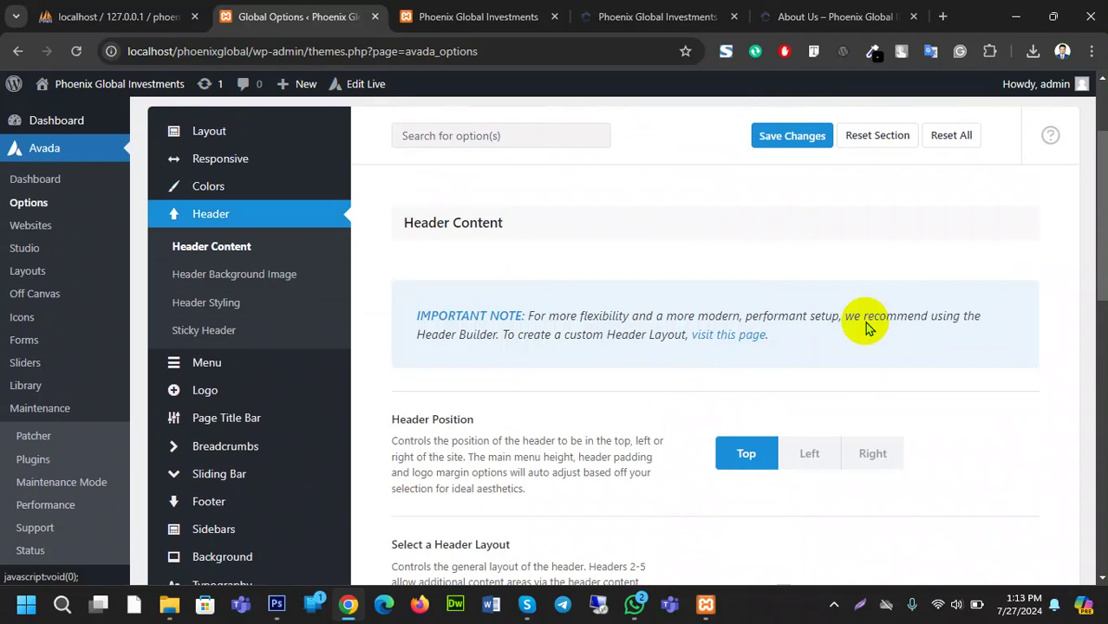
pyautogui.scroll(-10, 572, 323)
pyautogui.scroll(-5, 505, 329)
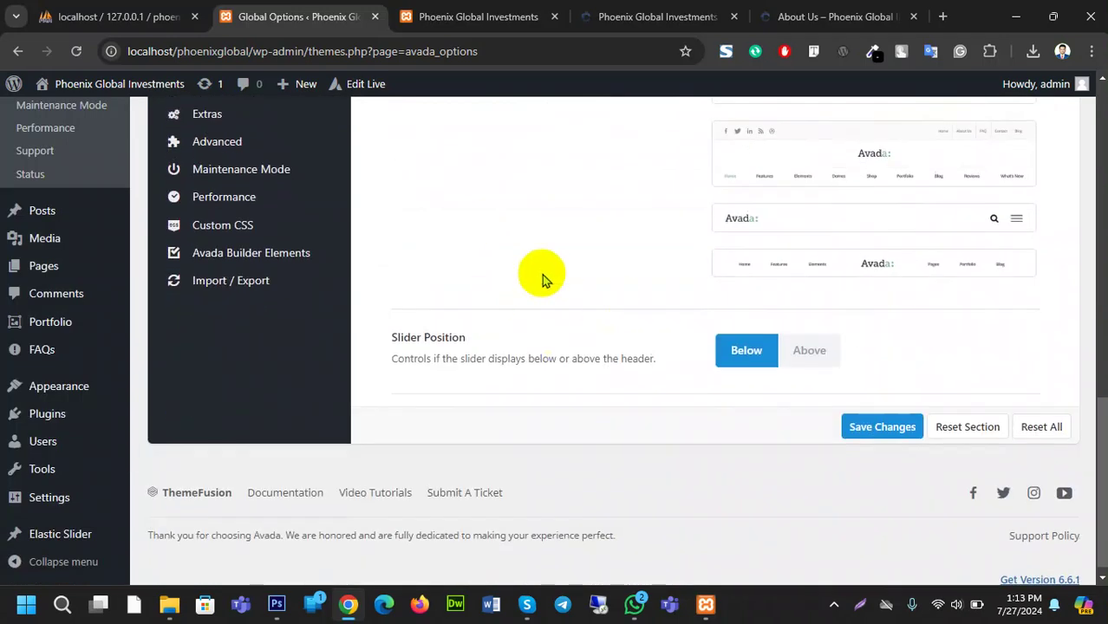
pyautogui.scroll(1, 545, 277)
pyautogui.scroll(2, 606, 210)
pyautogui.scroll(-3, 347, 366)
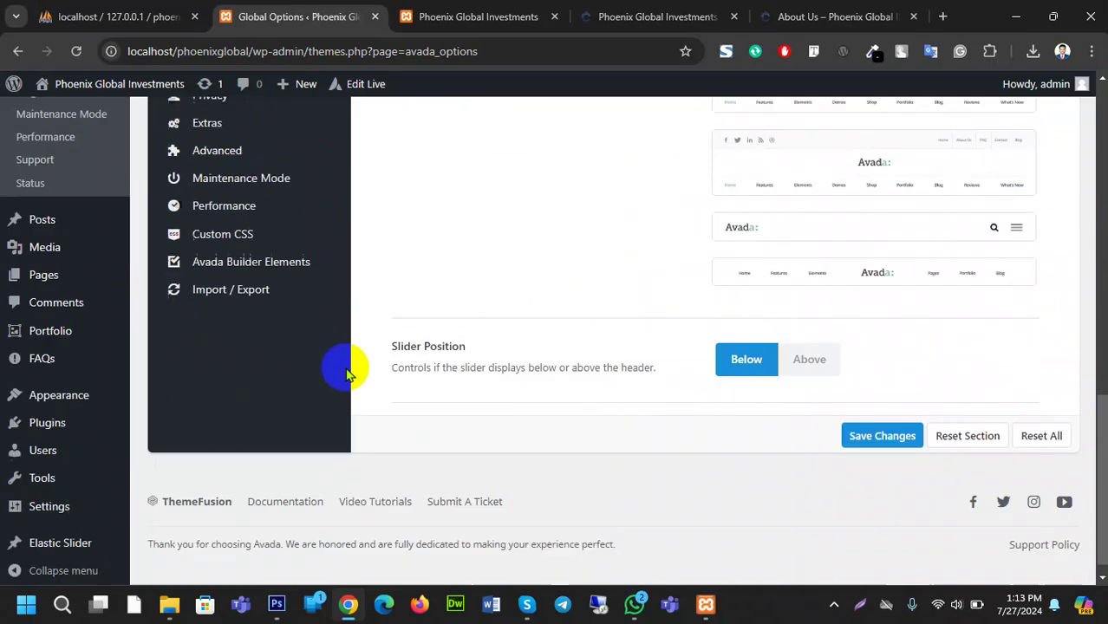
pyautogui.scroll(4, 507, 364)
pyautogui.scroll(2, 366, 265)
pyautogui.scroll(3, 376, 265)
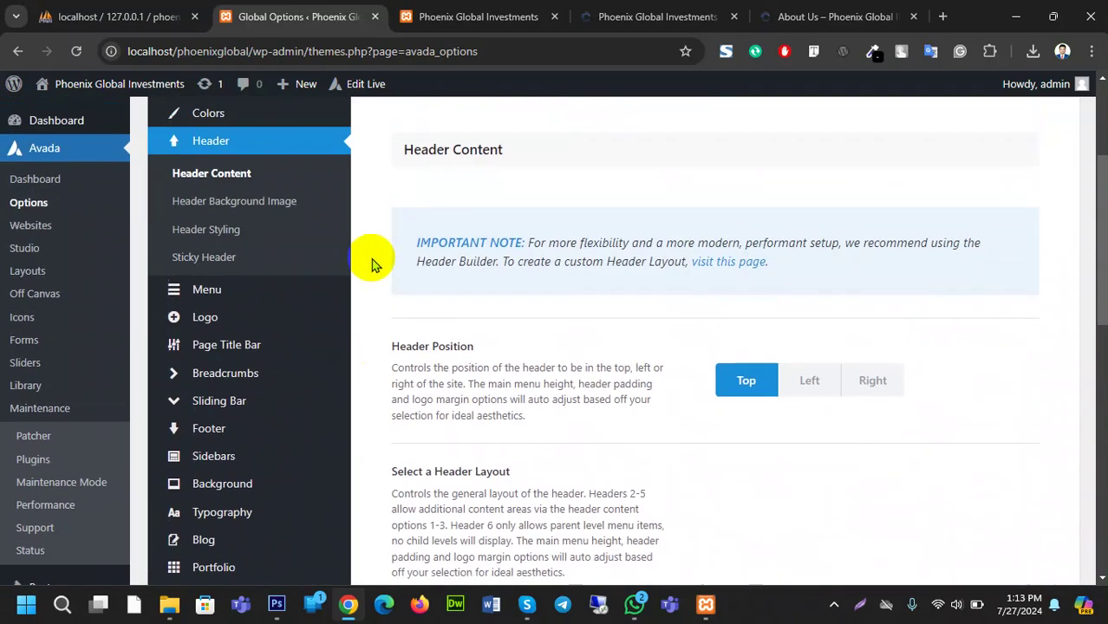
# In Header Styling, set Header Background Color to the global Color 5 navy.
pyautogui.click(216, 236)
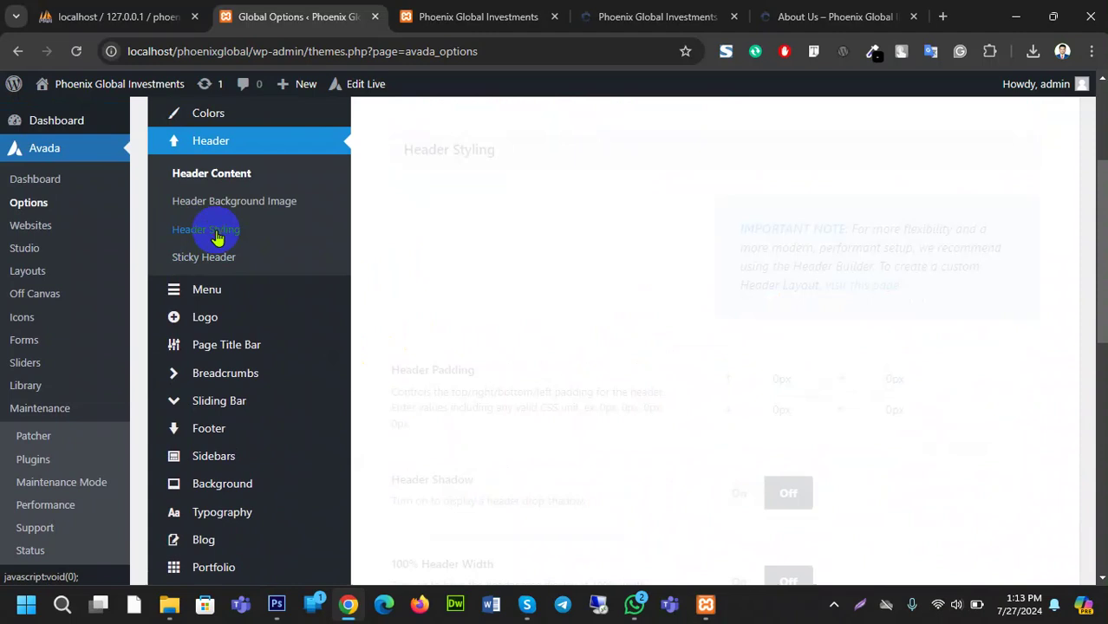
pyautogui.scroll(-2, 559, 287)
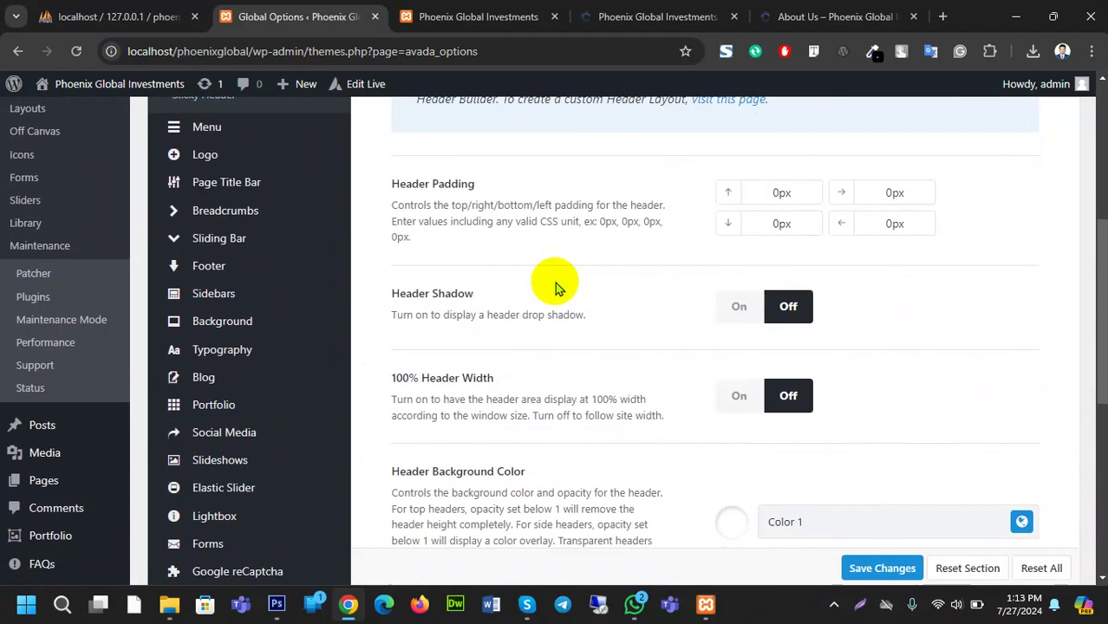
pyautogui.scroll(-1, 460, 297)
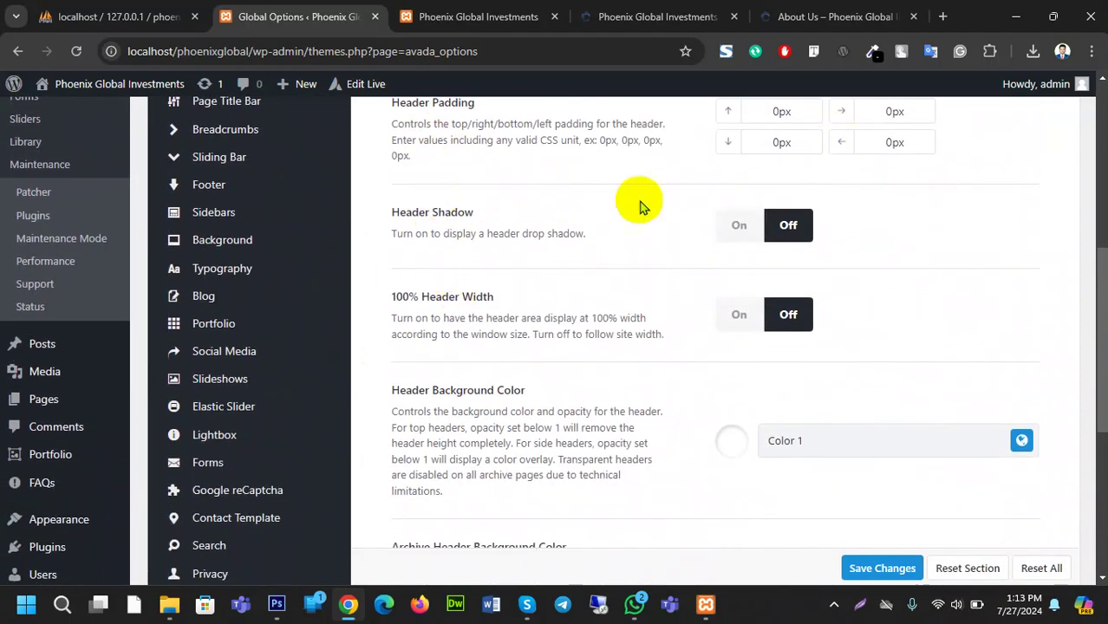
pyautogui.scroll(-1, 638, 247)
pyautogui.scroll(-2, 453, 233)
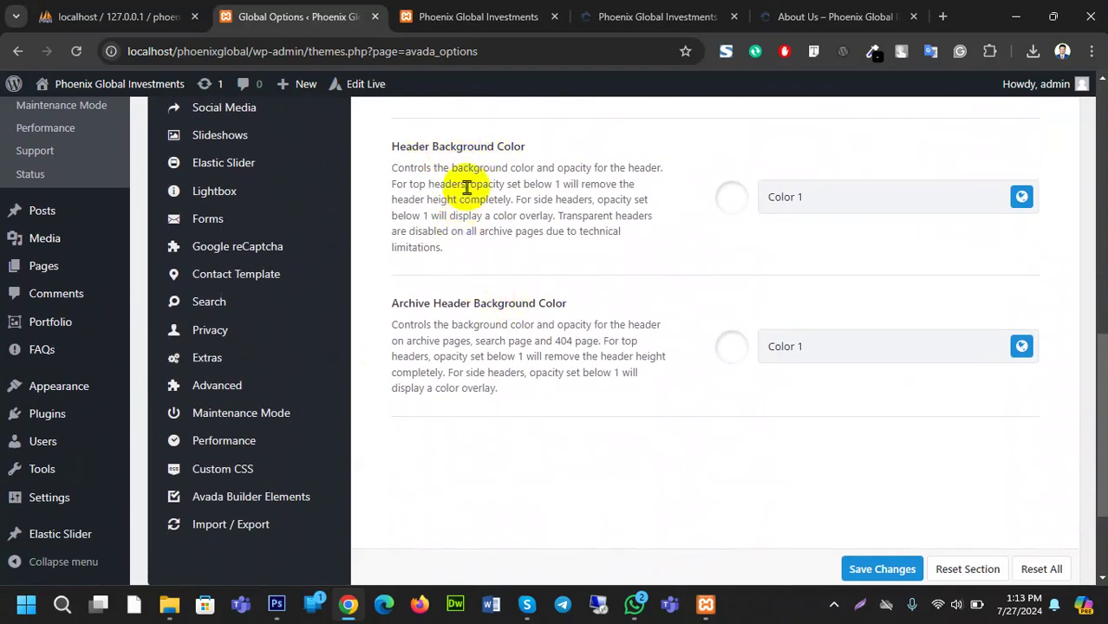
pyautogui.click(1020, 199)
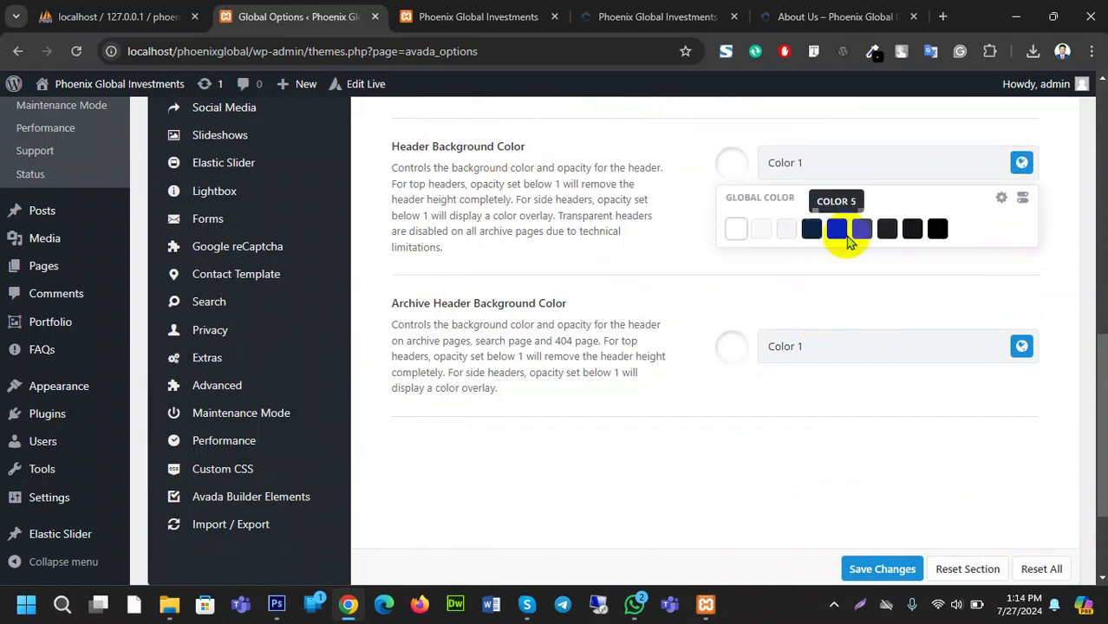
pyautogui.click(836, 230)
pyautogui.click(728, 277)
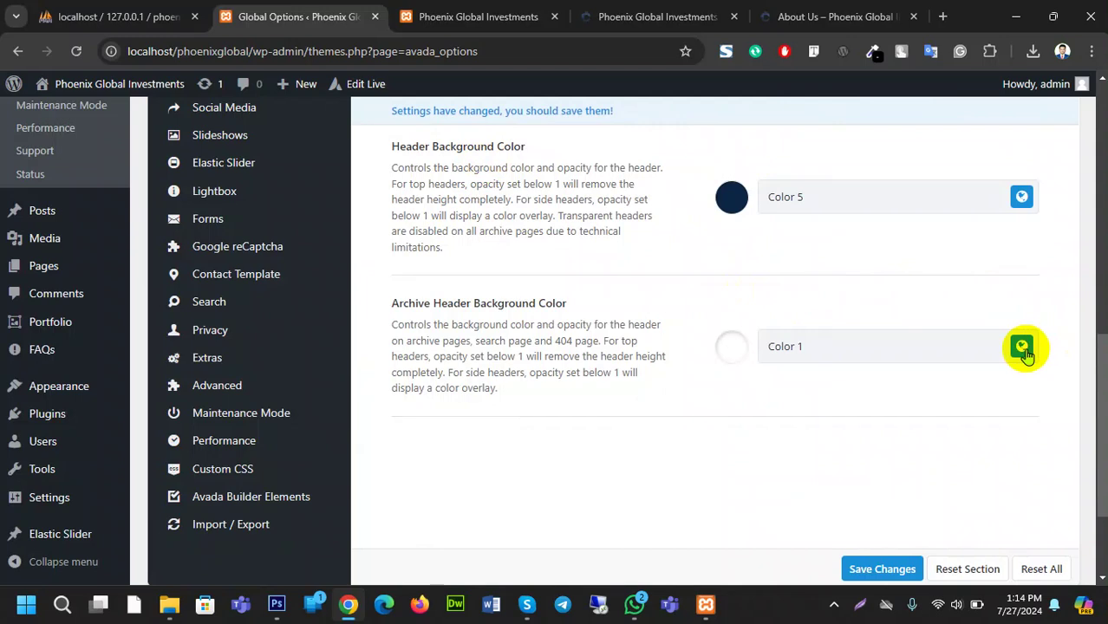
# Set Archive Header Background Color to the global Color 5 swatch as well.
pyautogui.scroll(5, 285, 186)
pyautogui.scroll(5, 223, 181)
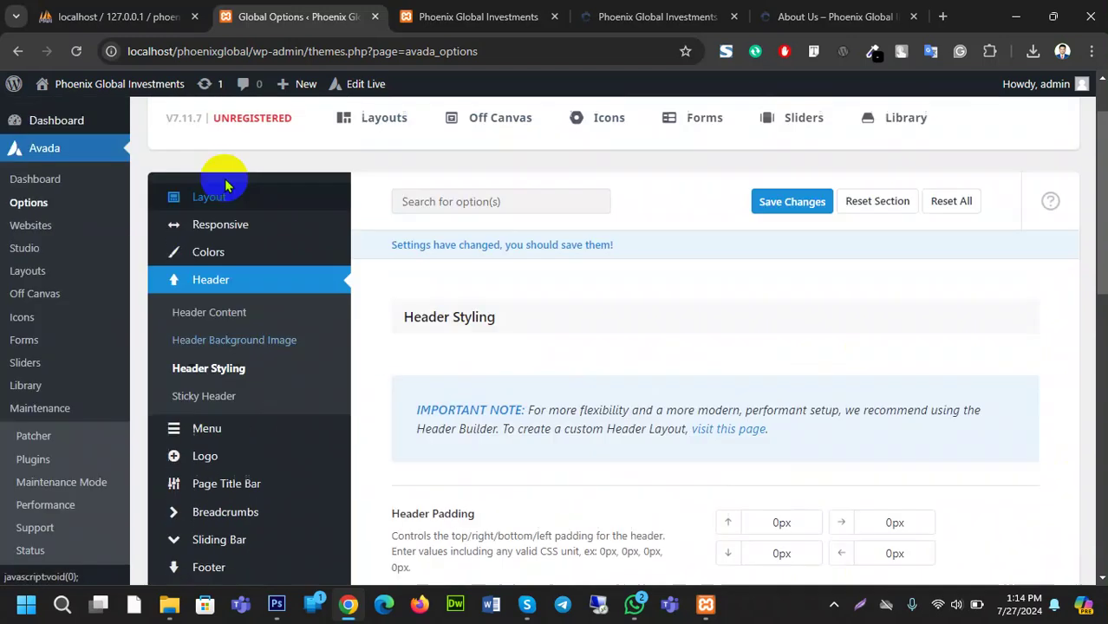
pyautogui.scroll(2, 213, 345)
pyautogui.scroll(-8, 1069, 341)
pyautogui.scroll(-4, 1034, 337)
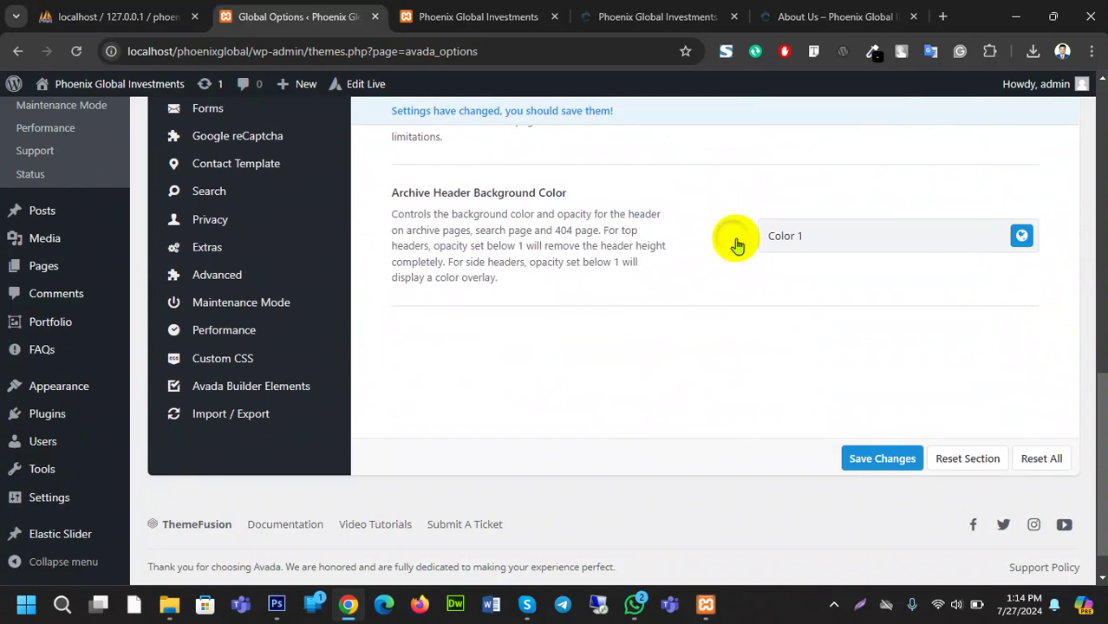
pyautogui.click(732, 238)
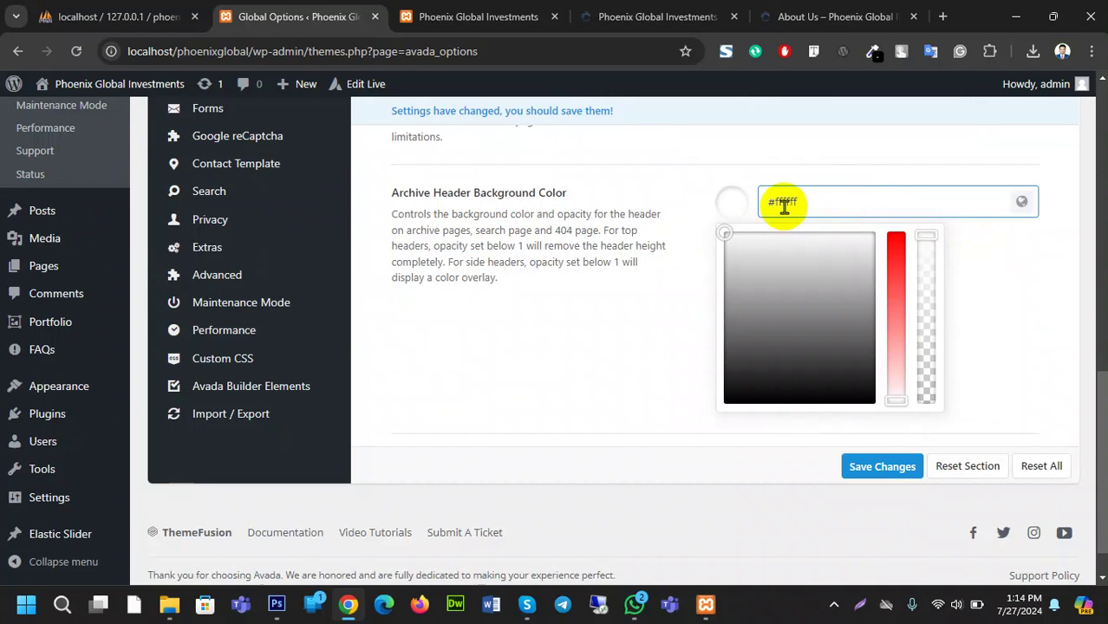
pyautogui.click(646, 332)
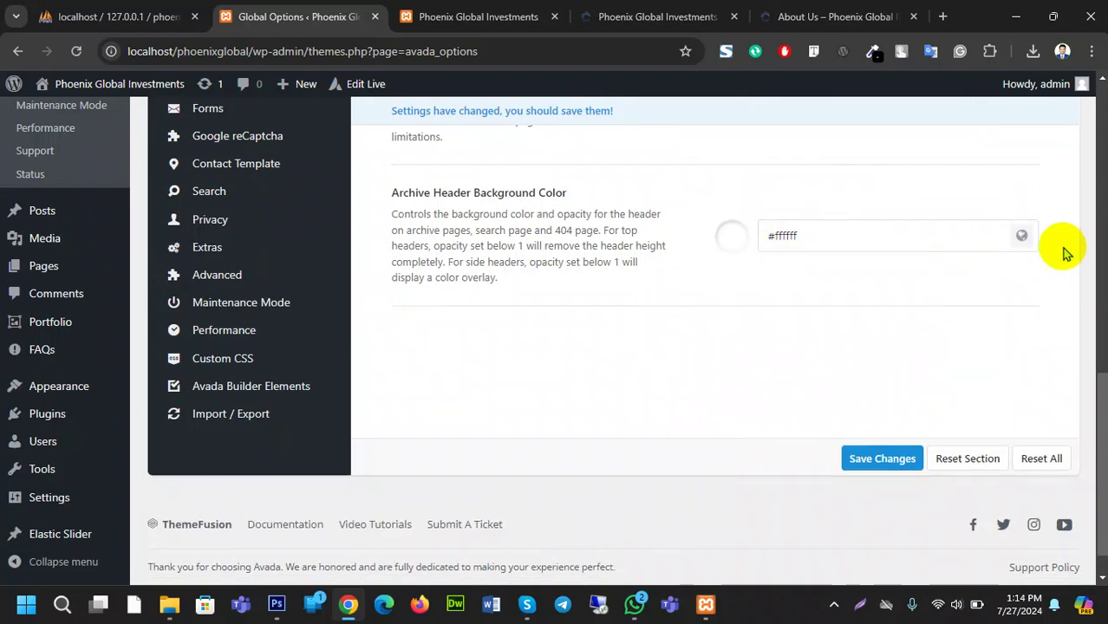
pyautogui.click(1024, 239)
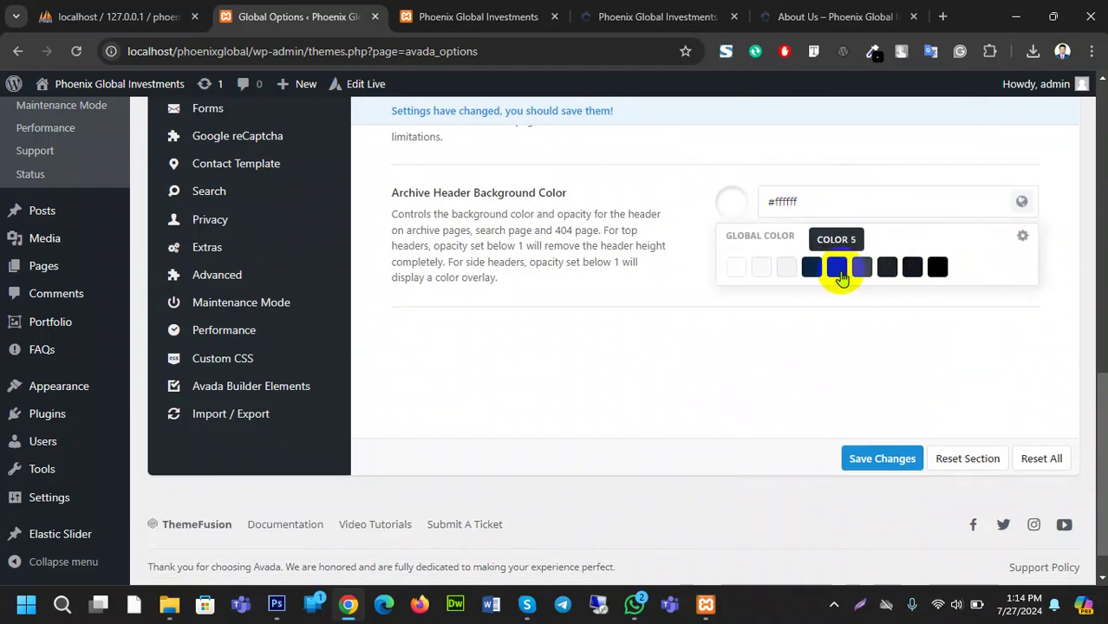
pyautogui.click(840, 271)
pyautogui.click(668, 305)
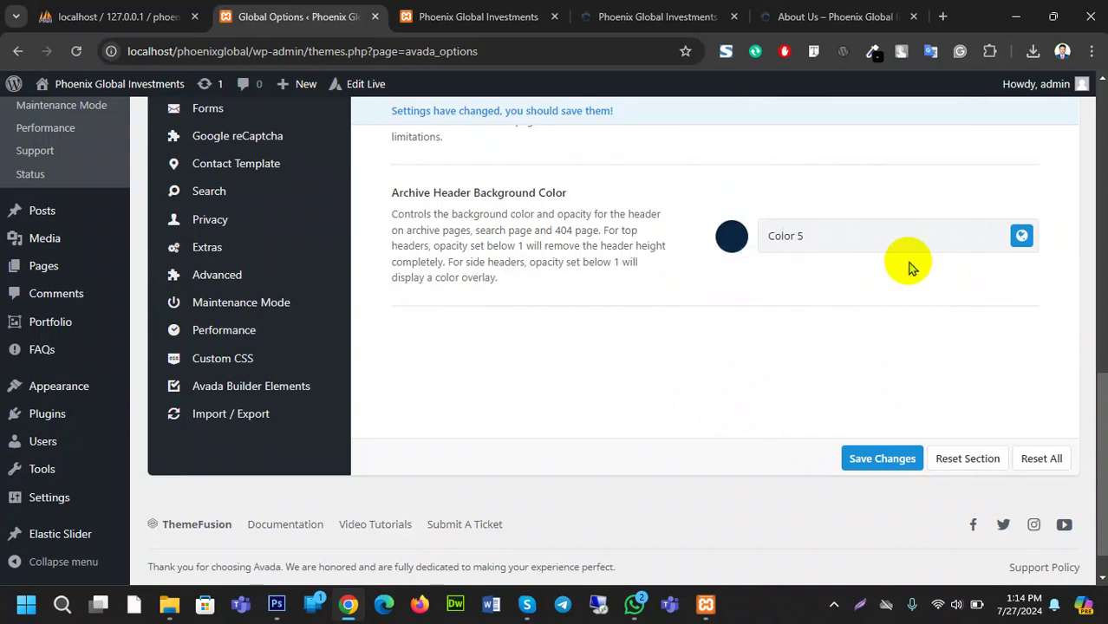
pyautogui.click(1022, 236)
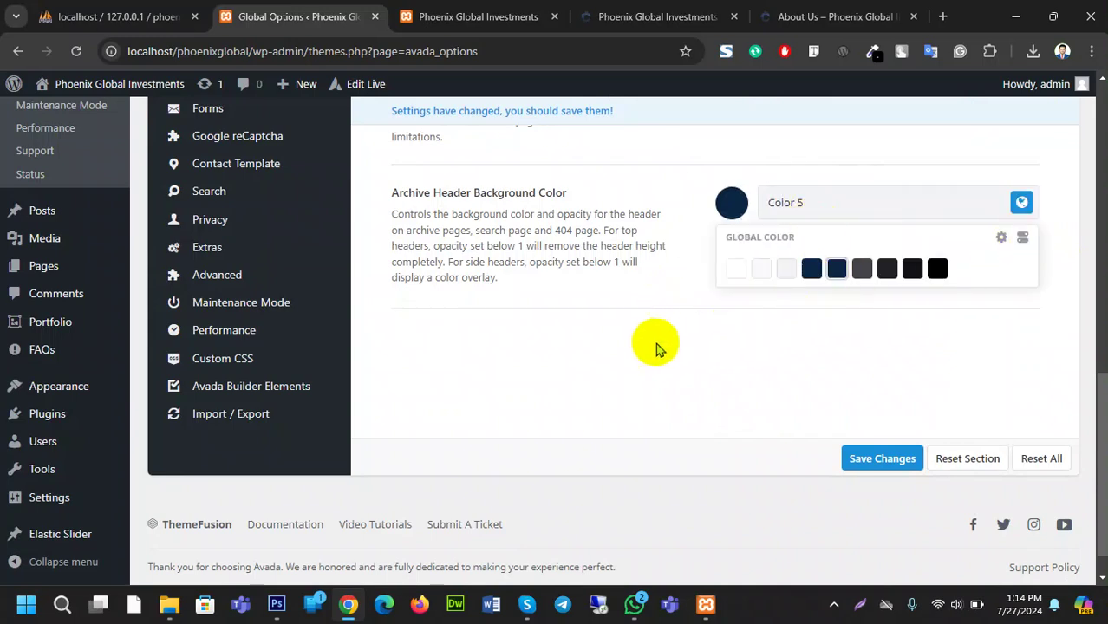
pyautogui.click(605, 356)
pyautogui.scroll(10, 576, 343)
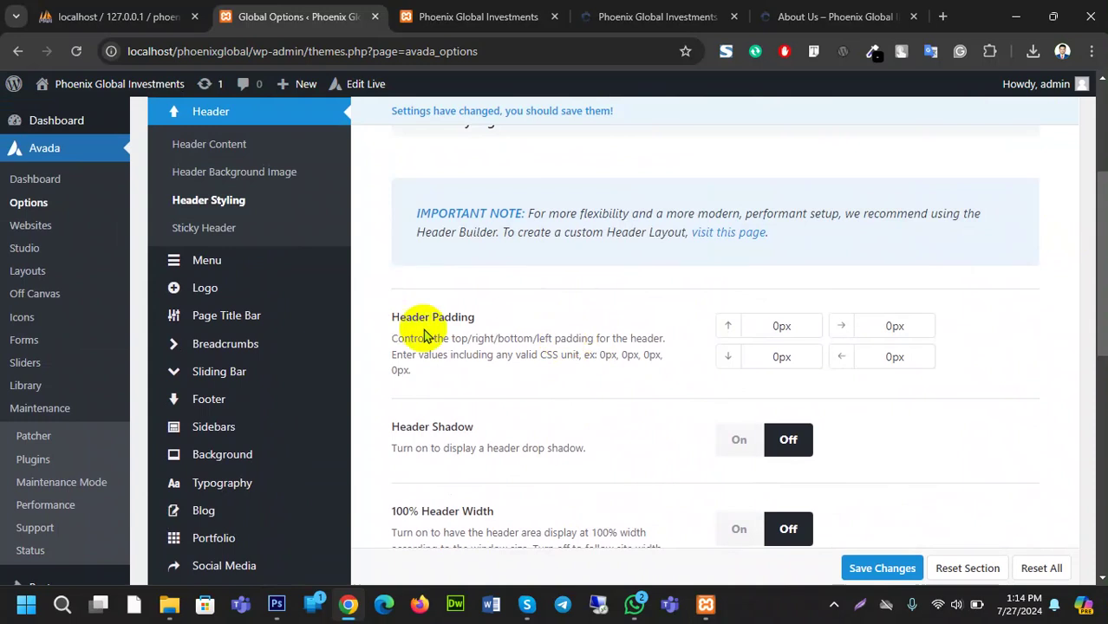
# Open the Sticky Header options and compare with the live site's header while scrolling.
pyautogui.click(235, 229)
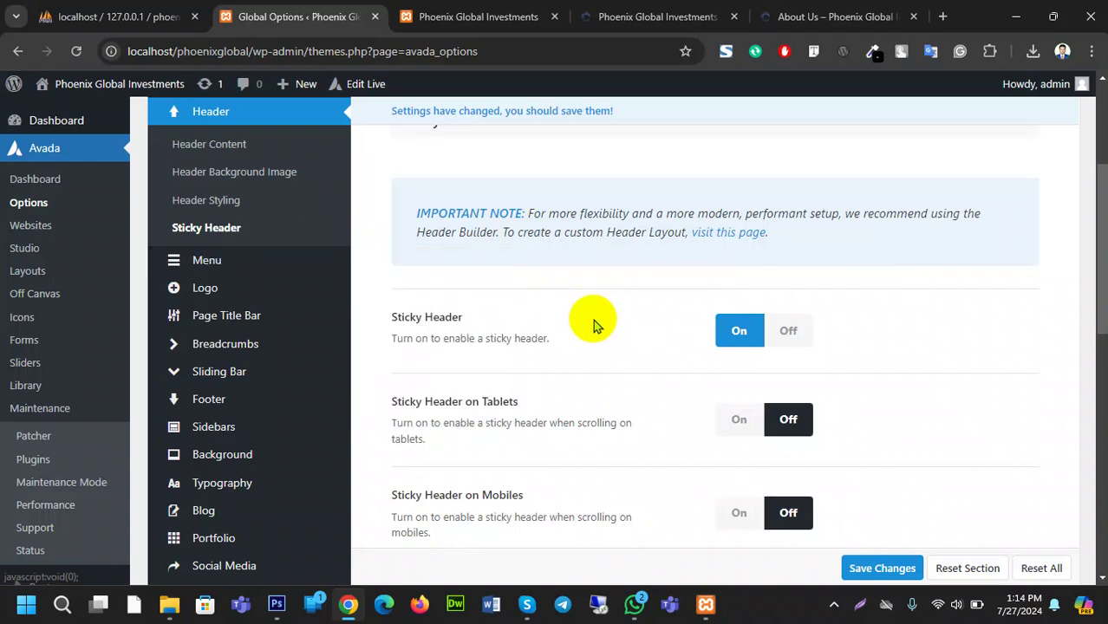
pyautogui.scroll(-10, 594, 314)
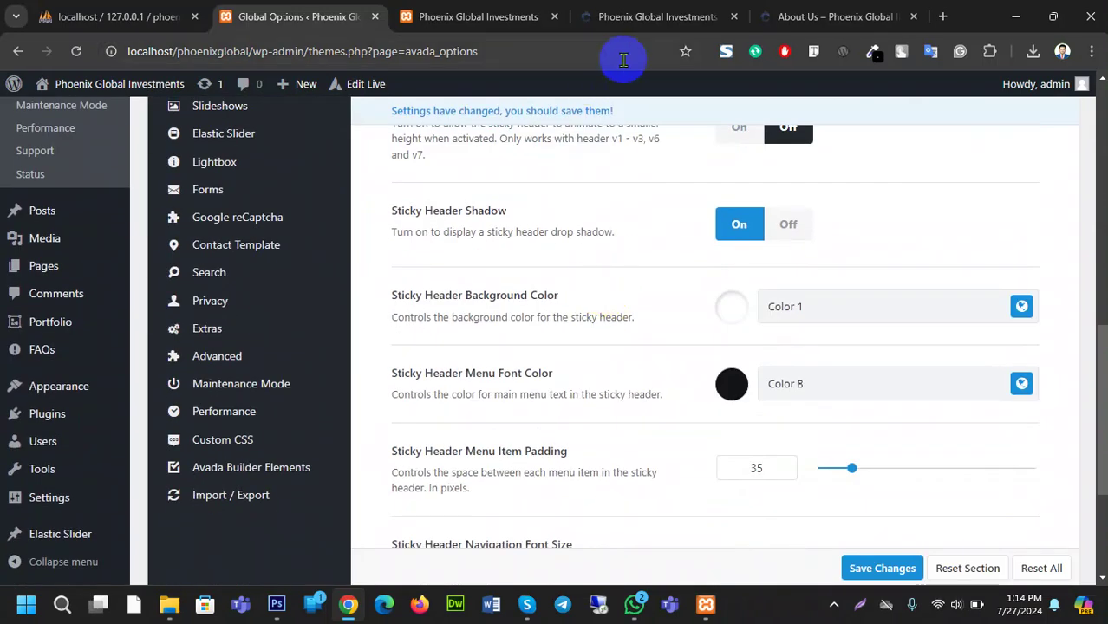
pyautogui.click(637, 16)
pyautogui.scroll(-5, 478, 213)
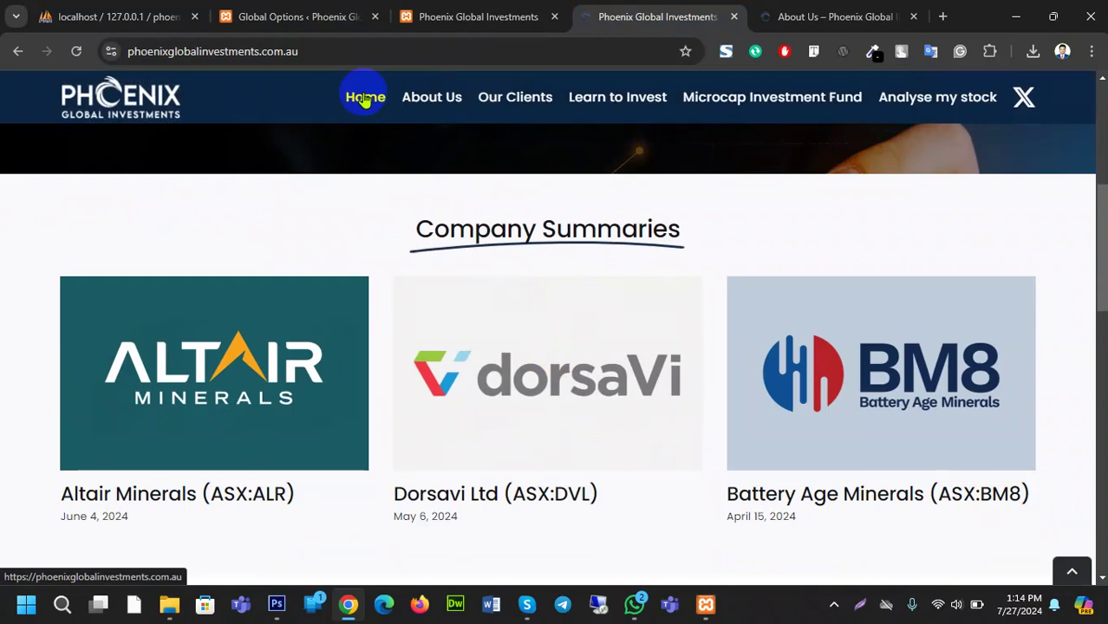
pyautogui.scroll(3, 429, 260)
pyautogui.scroll(1, 429, 260)
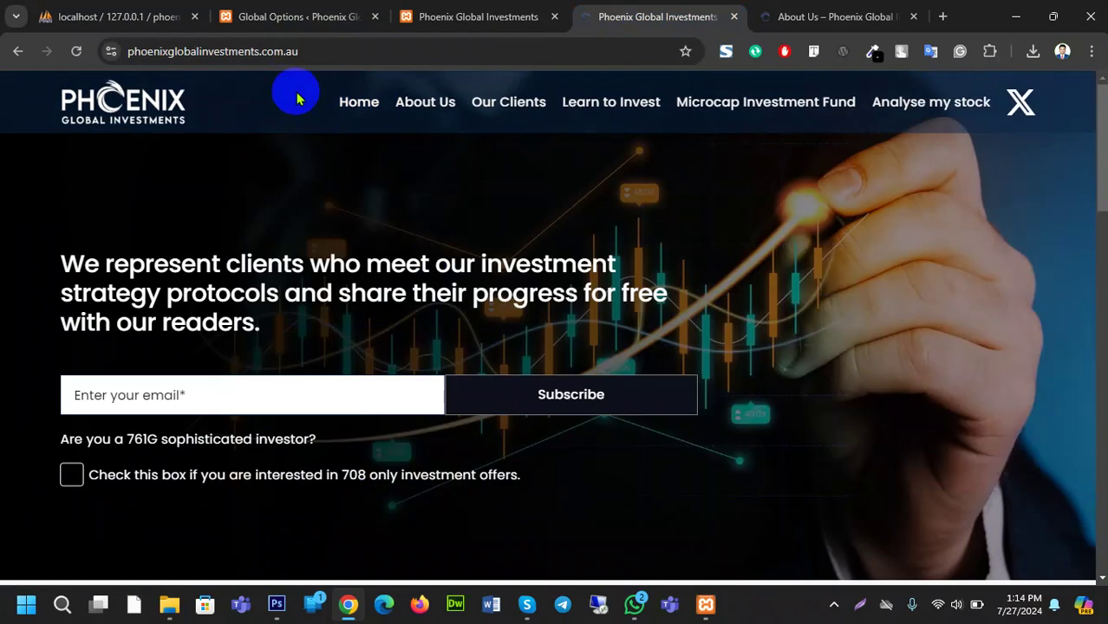
pyautogui.scroll(-4, 270, 124)
pyautogui.scroll(-2, 292, 143)
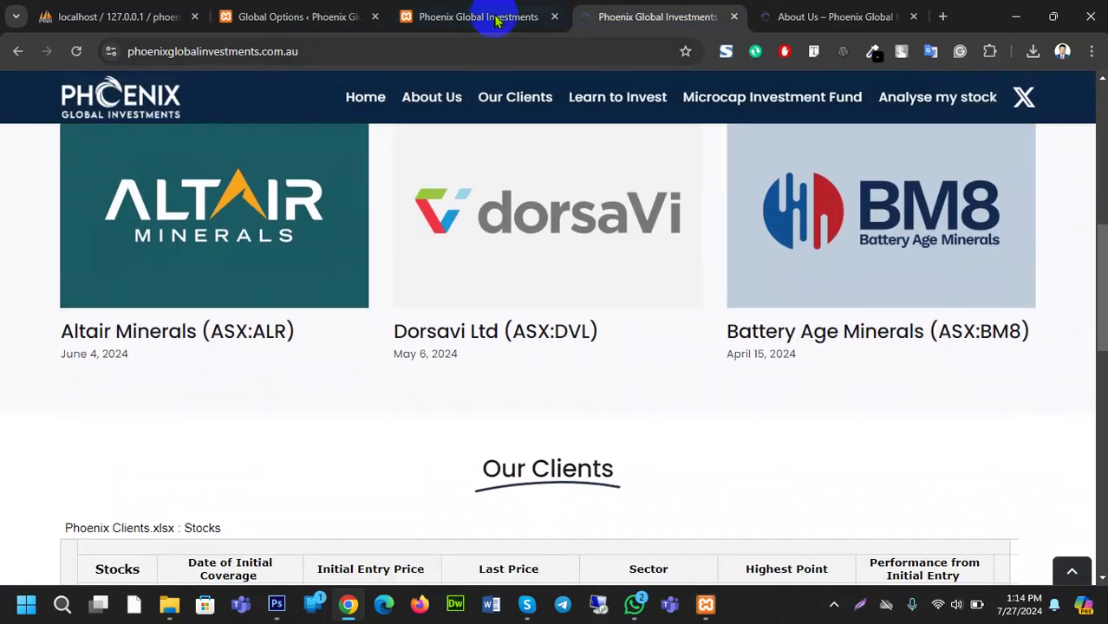
# Check the local site, then review the Sticky Header settings in Avada global options.
pyautogui.click(450, 8)
pyautogui.click(295, 16)
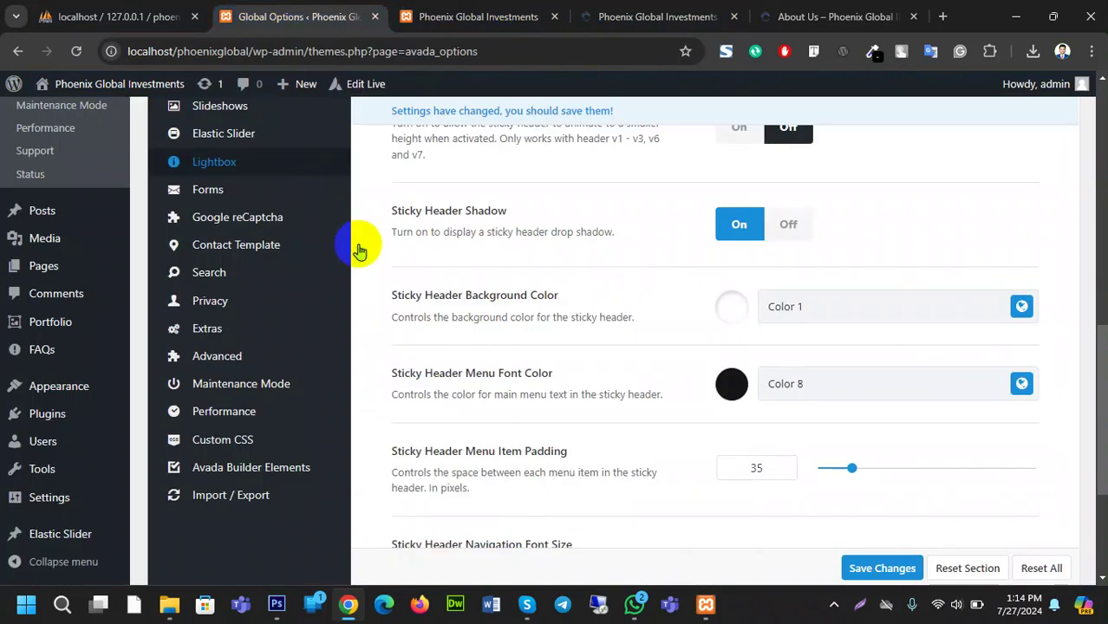
pyautogui.scroll(2, 529, 286)
pyautogui.scroll(1, 530, 282)
pyautogui.scroll(3, 555, 282)
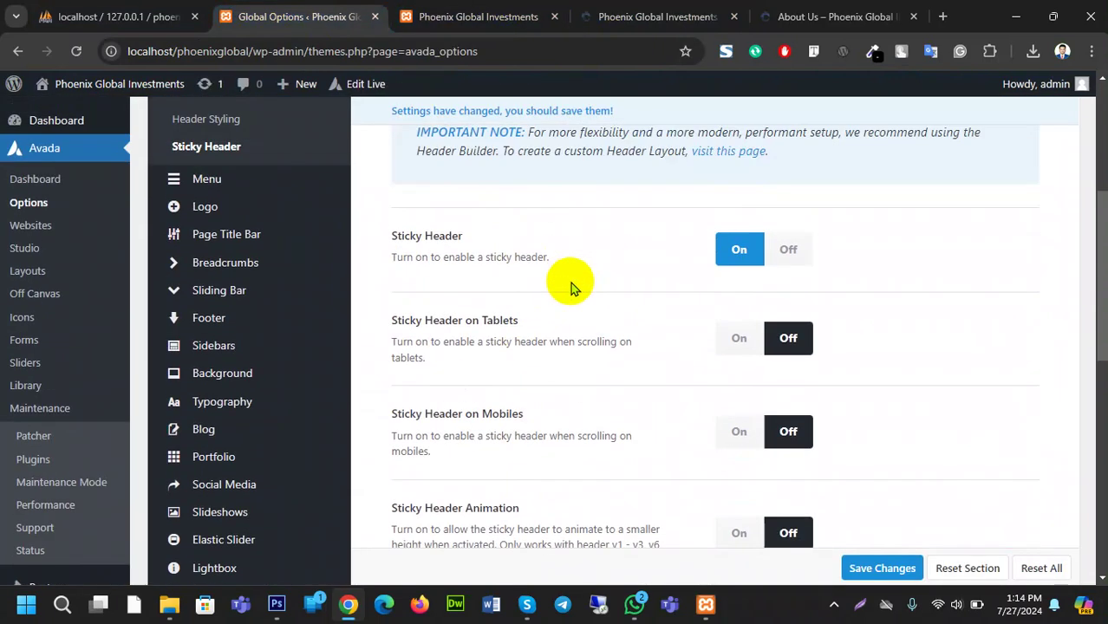
pyautogui.scroll(-3, 485, 209)
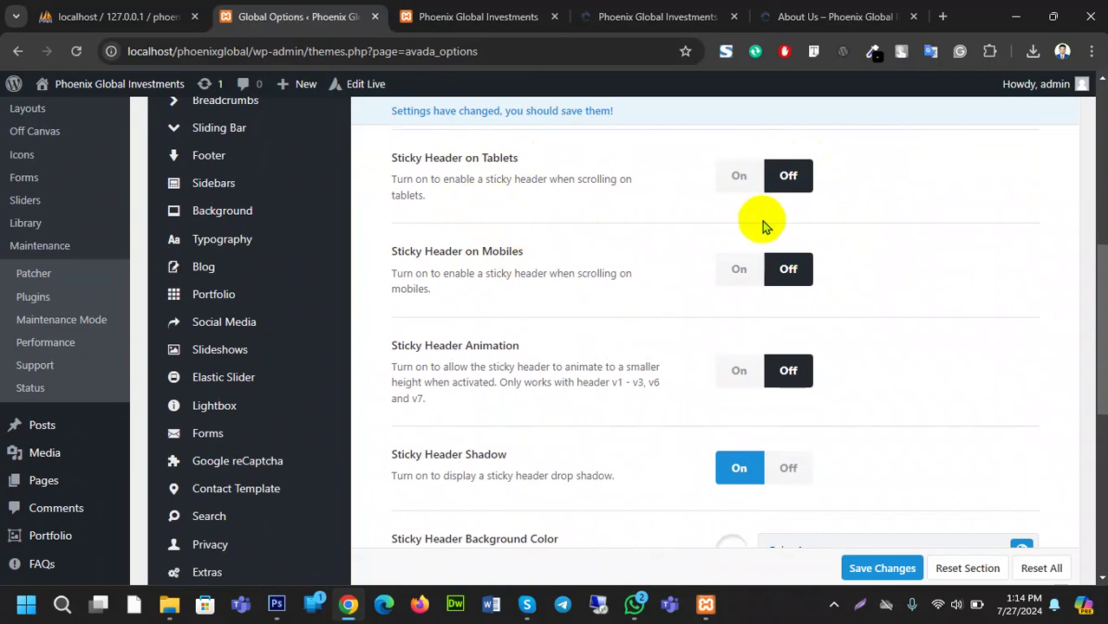
pyautogui.scroll(1, 679, 288)
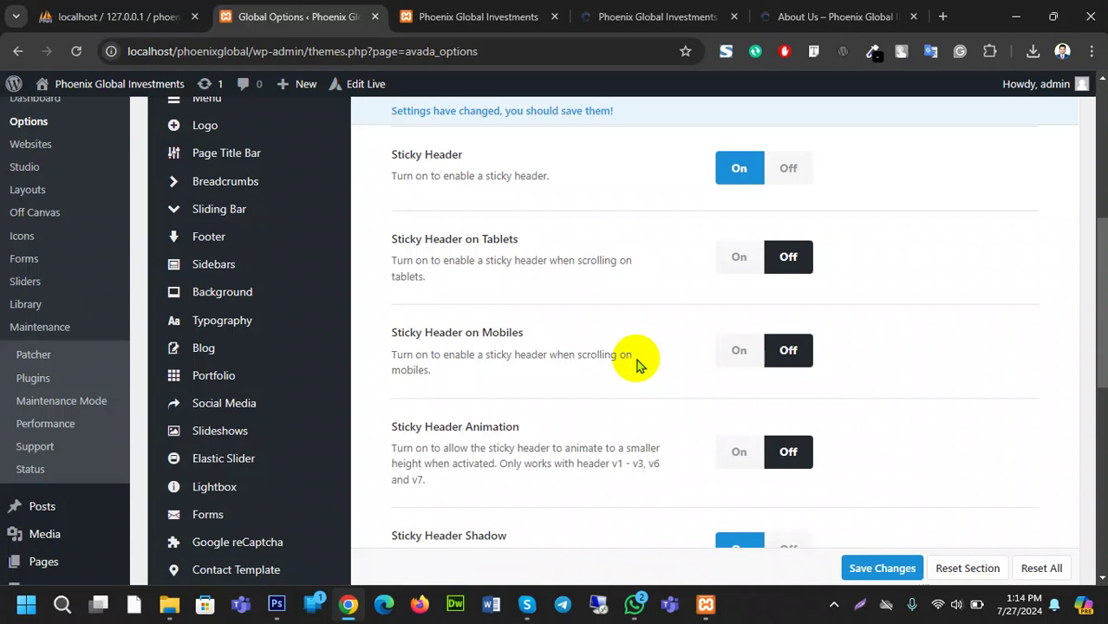
pyautogui.scroll(-3, 663, 368)
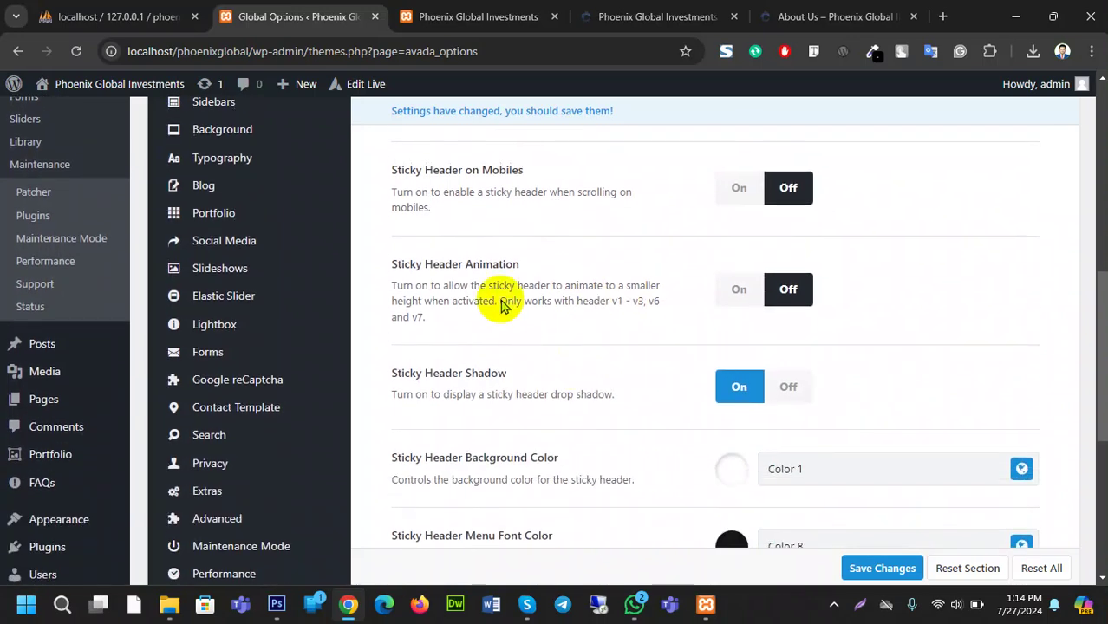
# Scroll the live Phoenix Global Investments site to watch its pinned navy header.
pyautogui.click(663, 17)
pyautogui.scroll(5, 698, 324)
pyautogui.scroll(3, 700, 330)
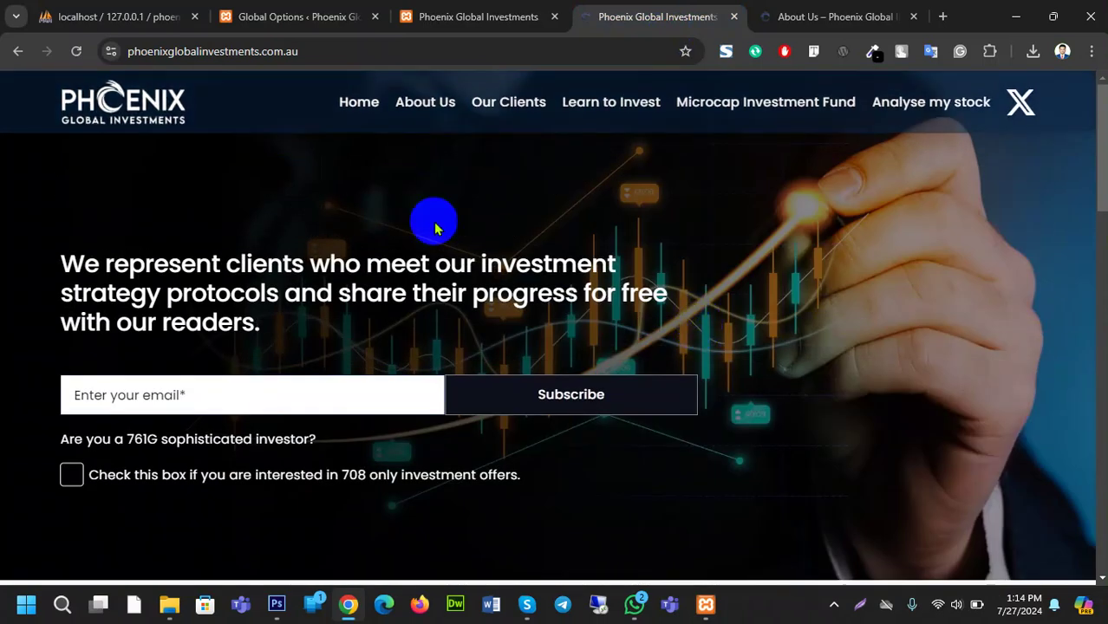
pyautogui.scroll(-1, 366, 262)
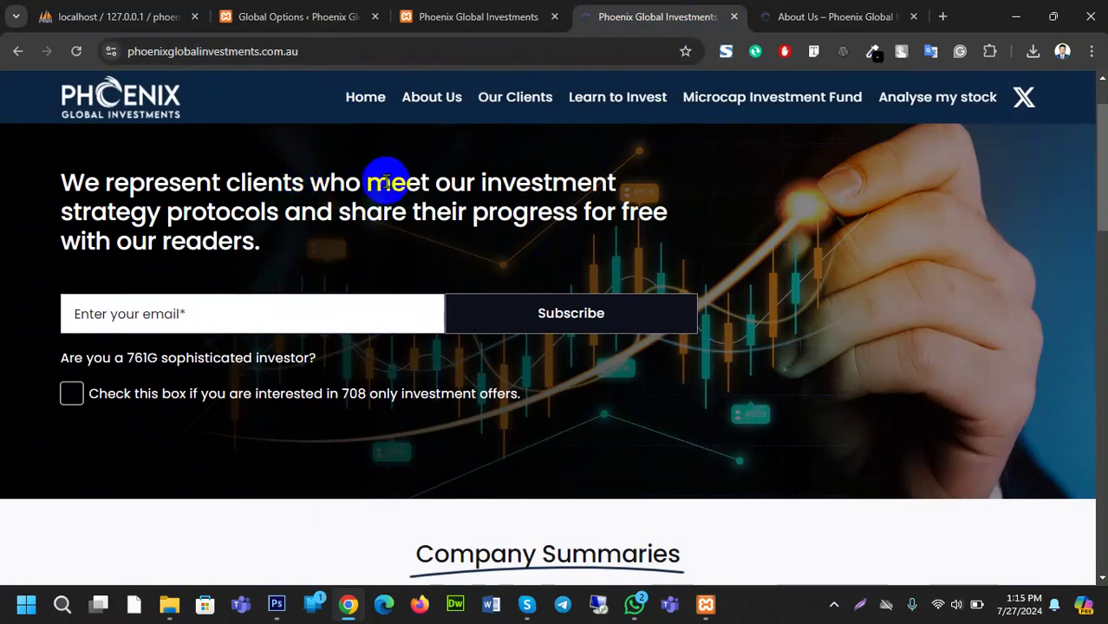
# Review Sticky Header Menu Item Padding and Sticky Header Navigation Font Size in Avada options.
pyautogui.click(460, 9)
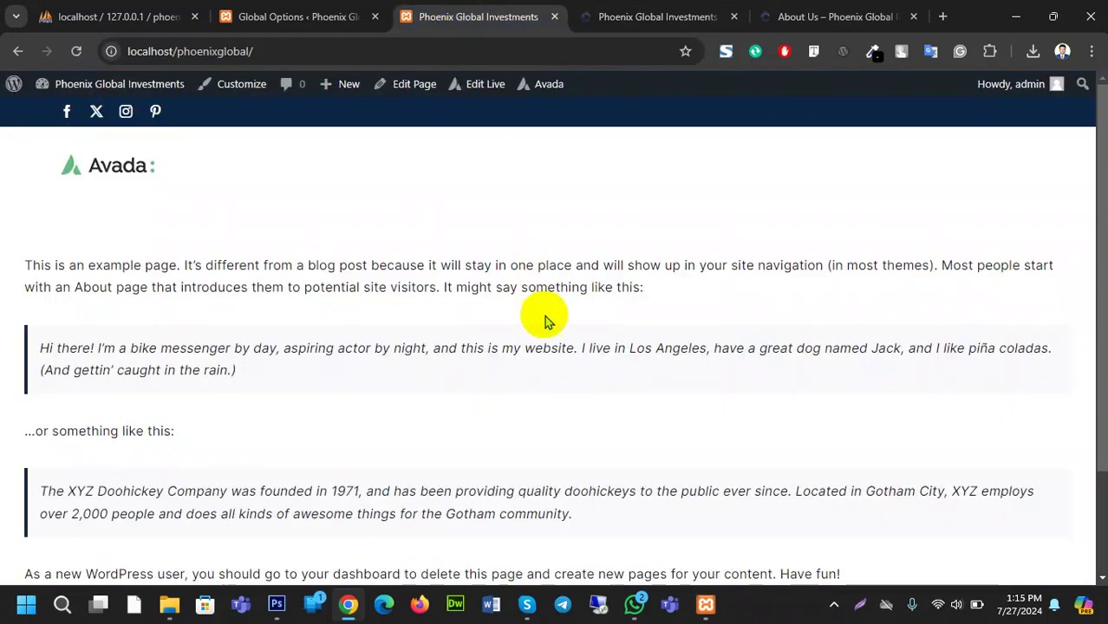
pyautogui.click(295, 16)
pyautogui.scroll(-2, 555, 386)
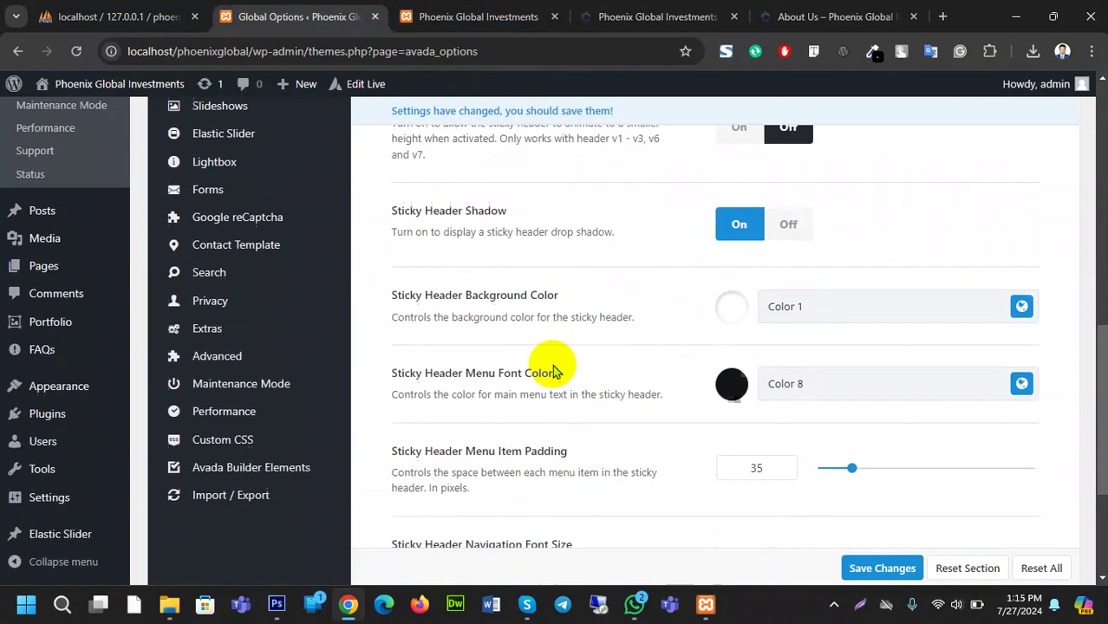
pyautogui.scroll(-2, 780, 285)
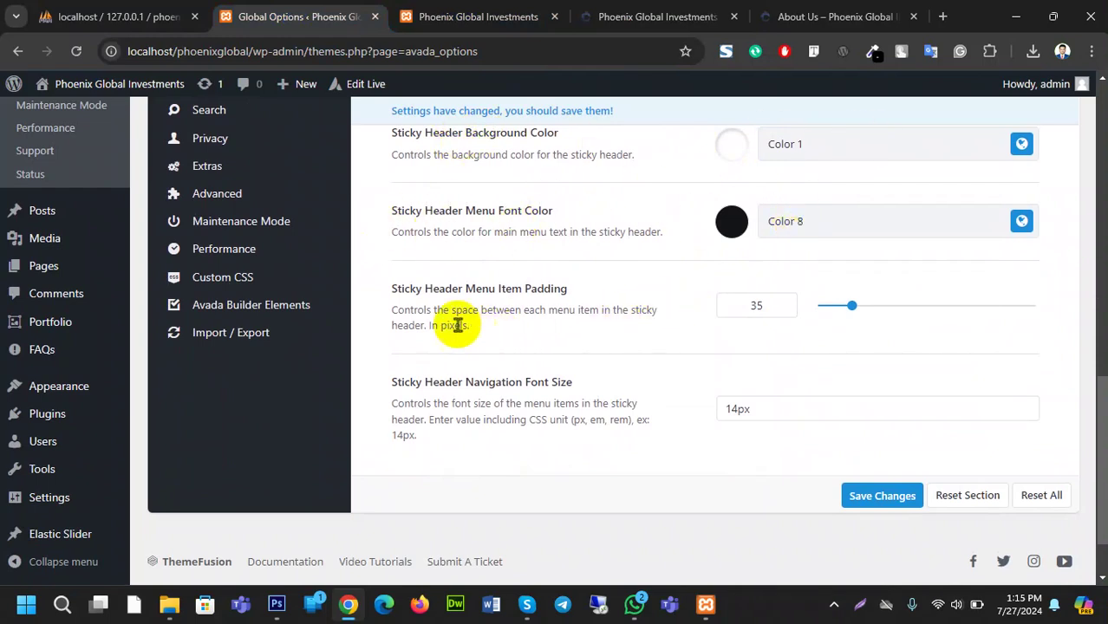
pyautogui.moveTo(435, 290); pyautogui.dragTo(532, 295)
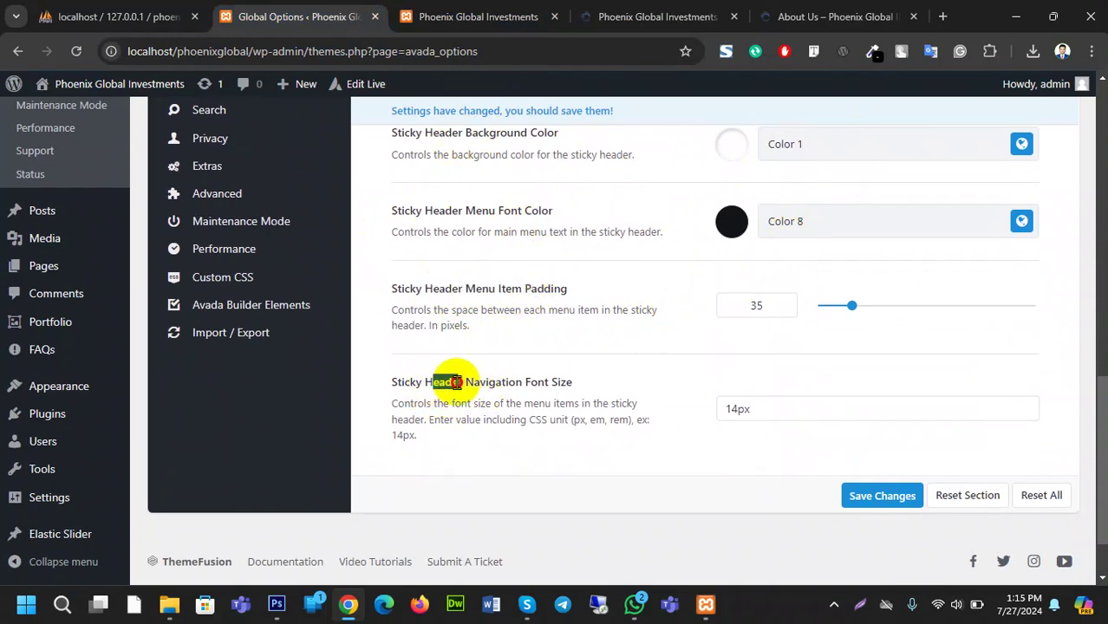
pyautogui.moveTo(453, 381); pyautogui.dragTo(529, 382)
# Check the local front page and About Us page, then scroll the live site again.
pyautogui.click(473, 10)
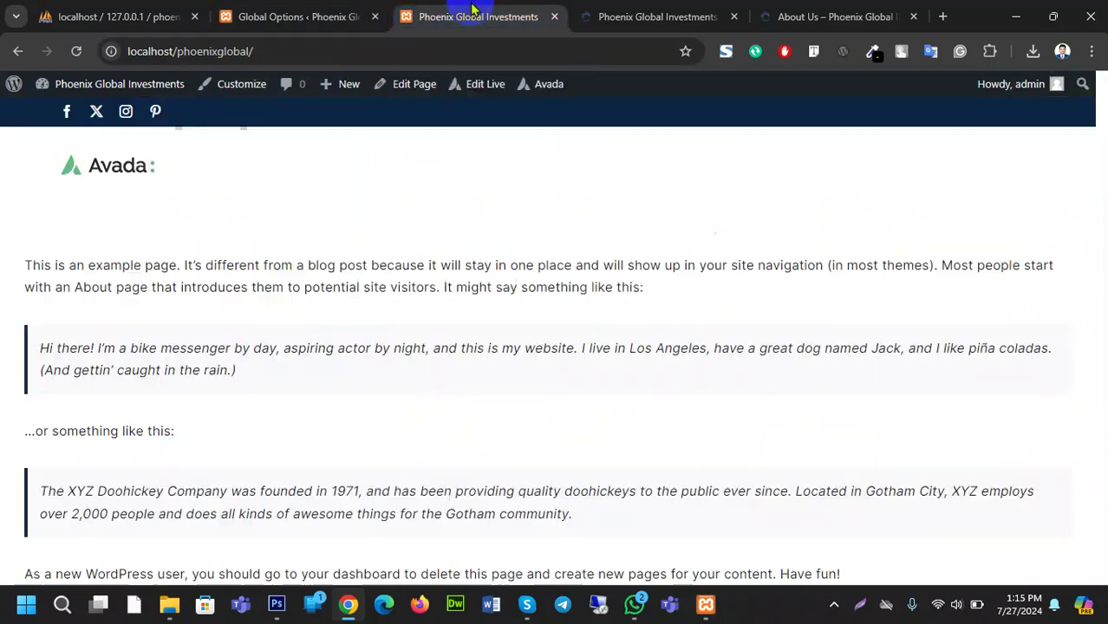
pyautogui.scroll(-2, 593, 339)
pyautogui.click(832, 16)
pyautogui.click(646, 9)
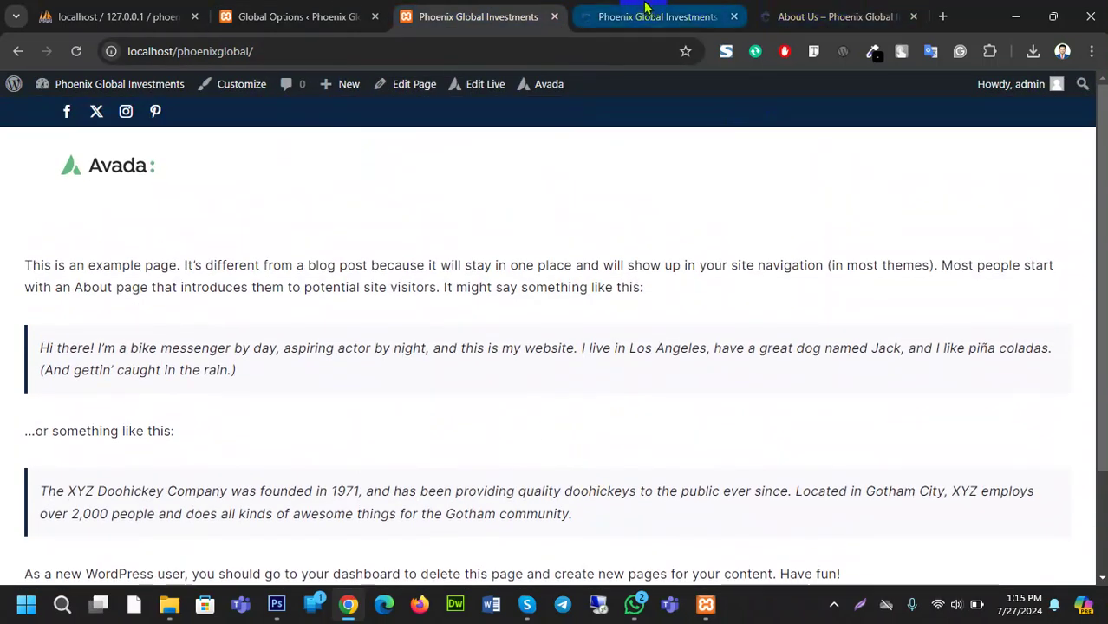
pyautogui.scroll(-2, 637, 313)
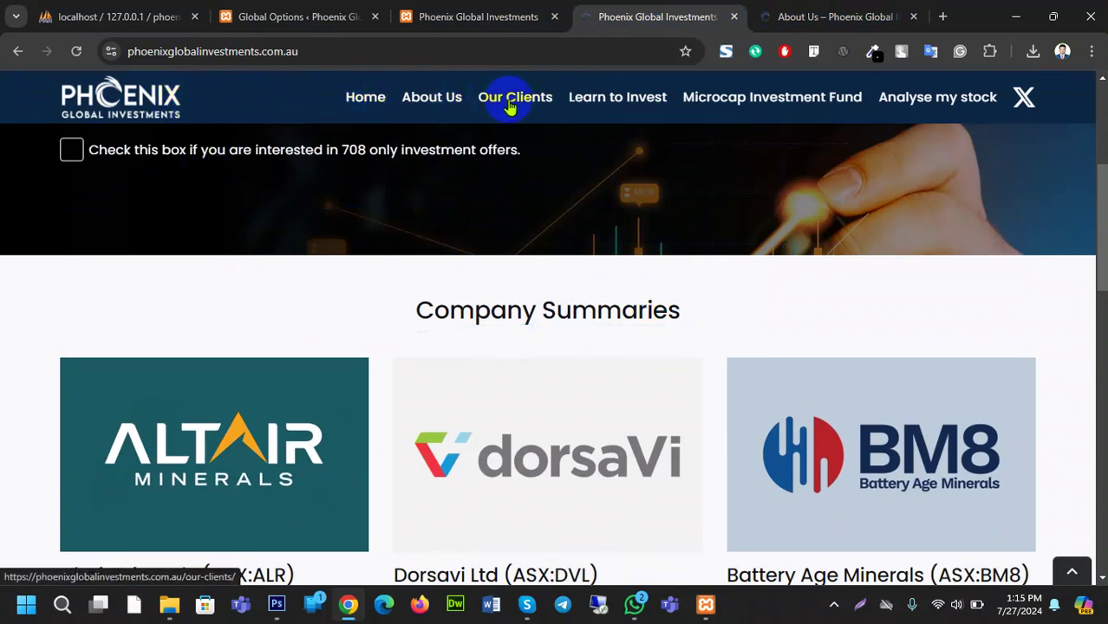
pyautogui.click(253, 14)
pyautogui.scroll(3, 402, 366)
pyautogui.scroll(3, 376, 379)
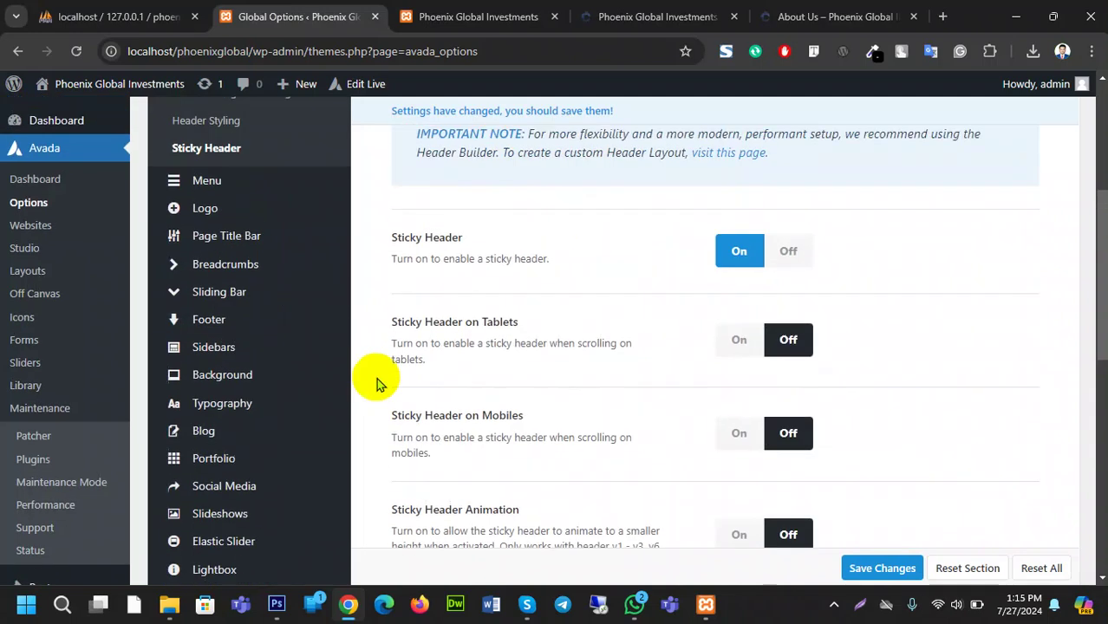
pyautogui.scroll(2, 376, 379)
pyautogui.click(198, 347)
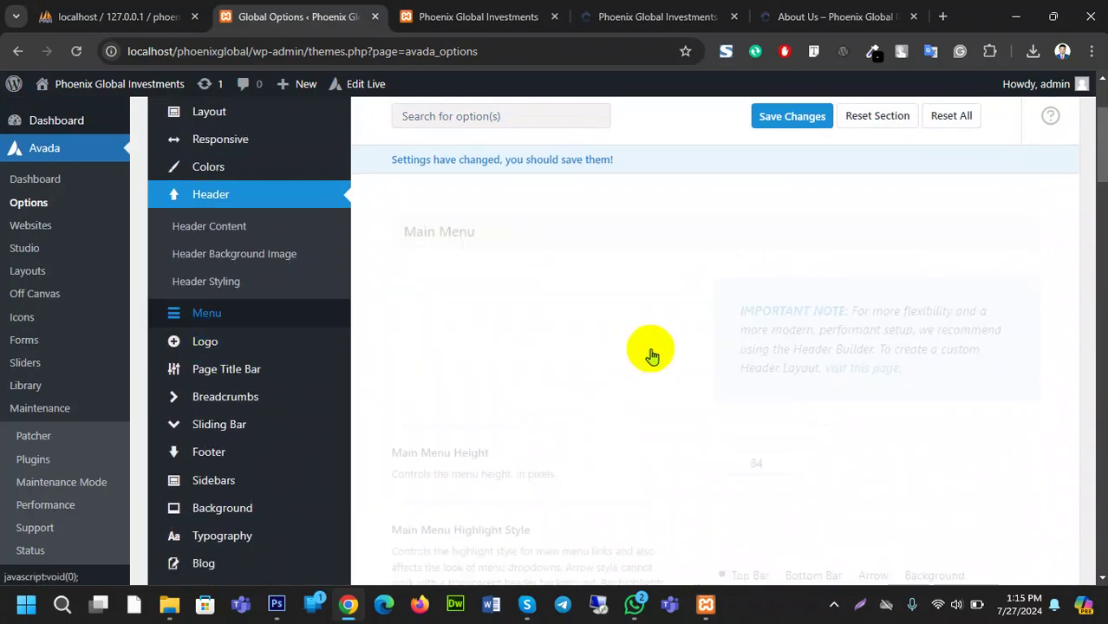
pyautogui.scroll(-3, 598, 499)
pyautogui.scroll(-1, 408, 412)
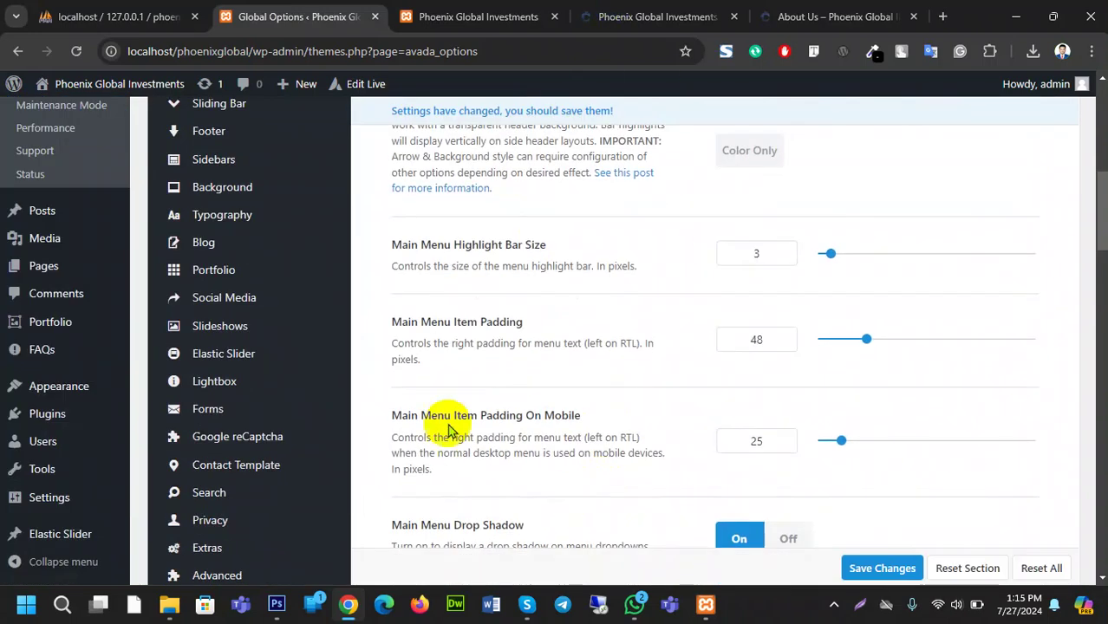
pyautogui.scroll(3, 387, 346)
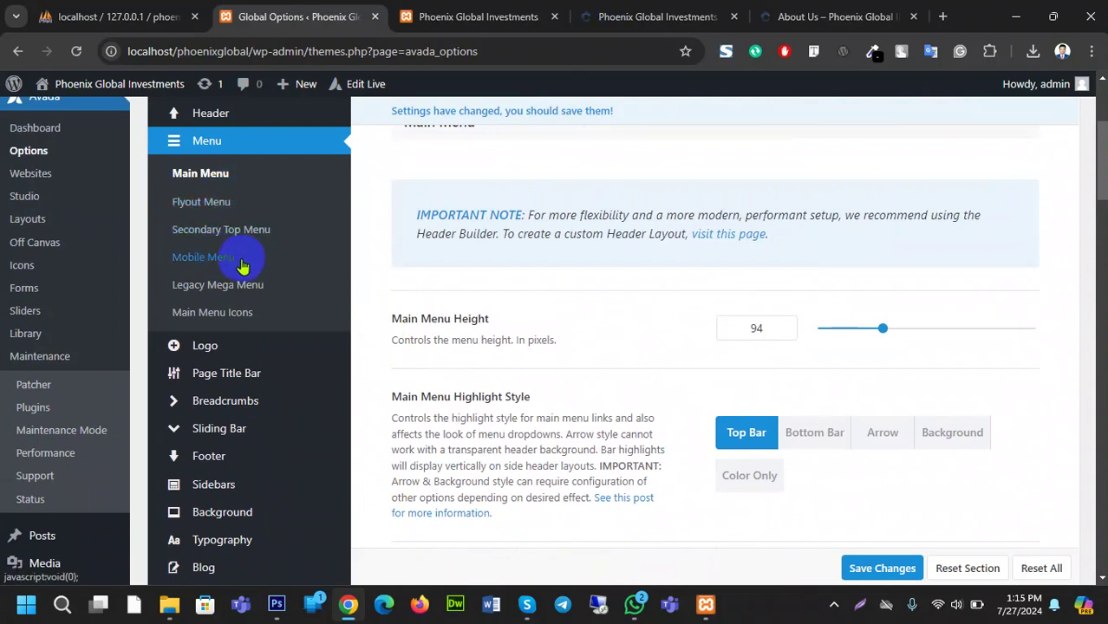
pyautogui.click(211, 178)
pyautogui.scroll(-4, 725, 363)
pyautogui.scroll(-5, 791, 351)
pyautogui.scroll(-5, 942, 339)
pyautogui.scroll(-5, 1026, 353)
pyautogui.scroll(-5, 774, 383)
pyautogui.scroll(-3, 618, 341)
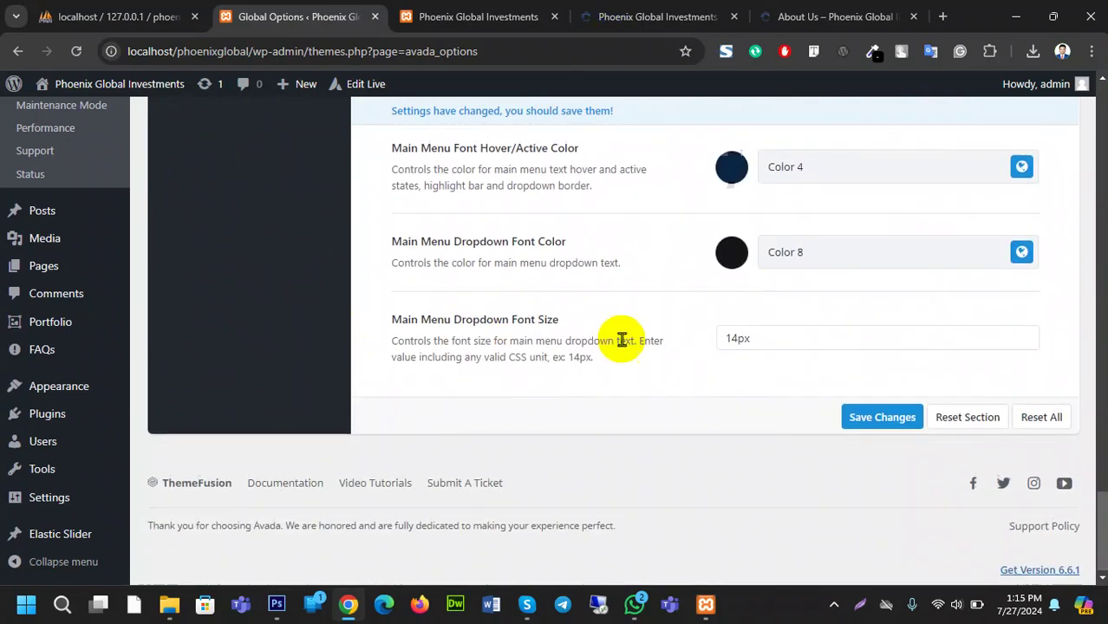
pyautogui.scroll(5, 799, 386)
pyautogui.scroll(6, 781, 373)
pyautogui.scroll(6, 594, 347)
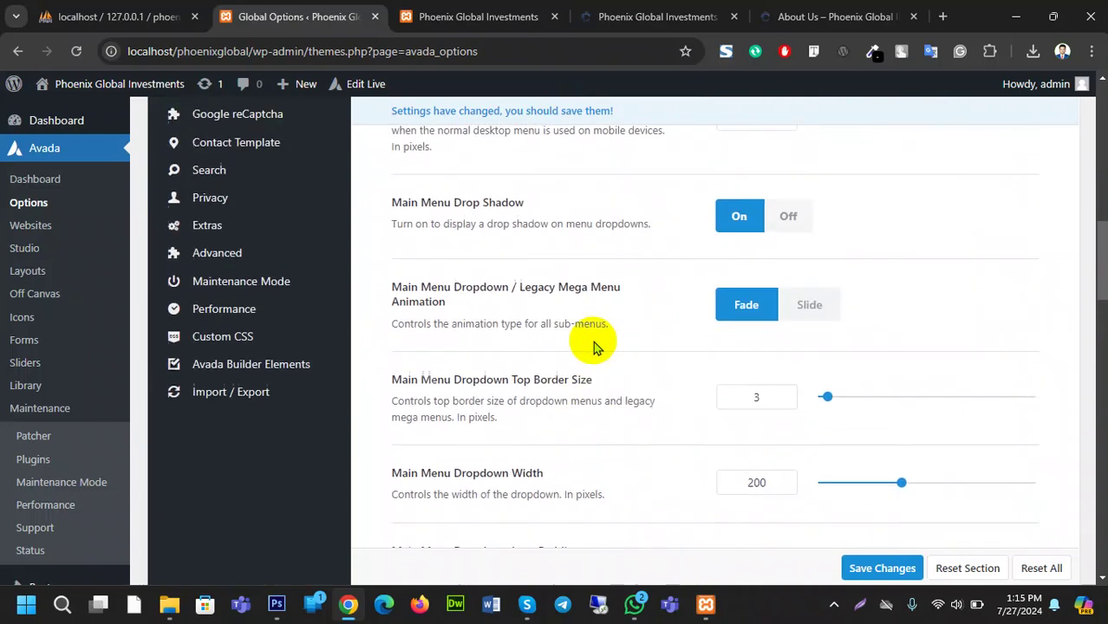
pyautogui.scroll(7, 432, 347)
pyautogui.scroll(2, 364, 342)
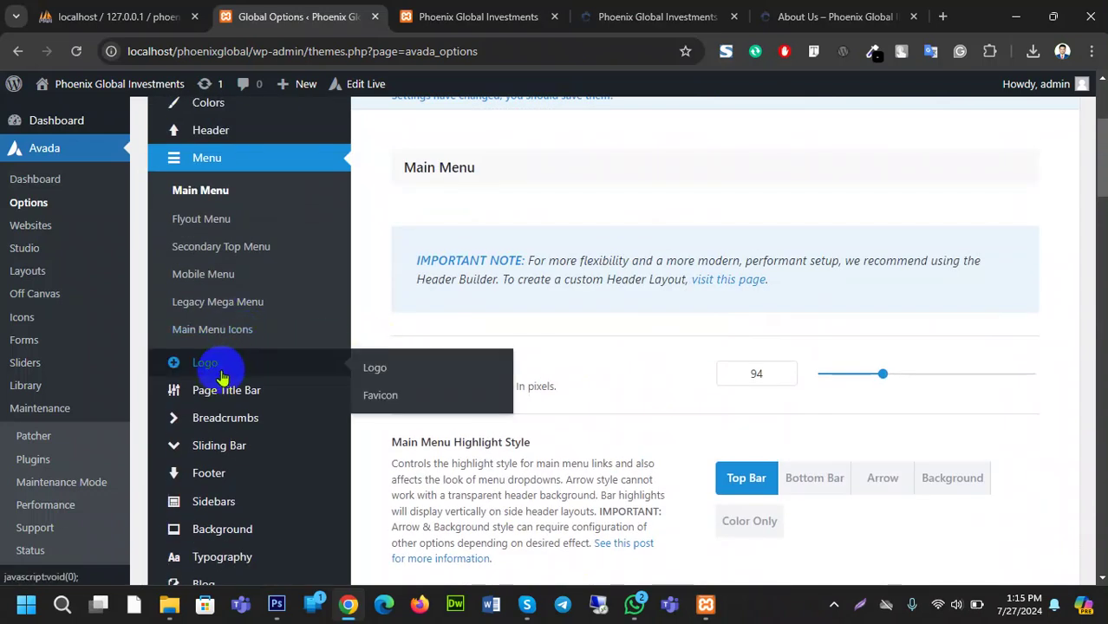
pyautogui.click(219, 226)
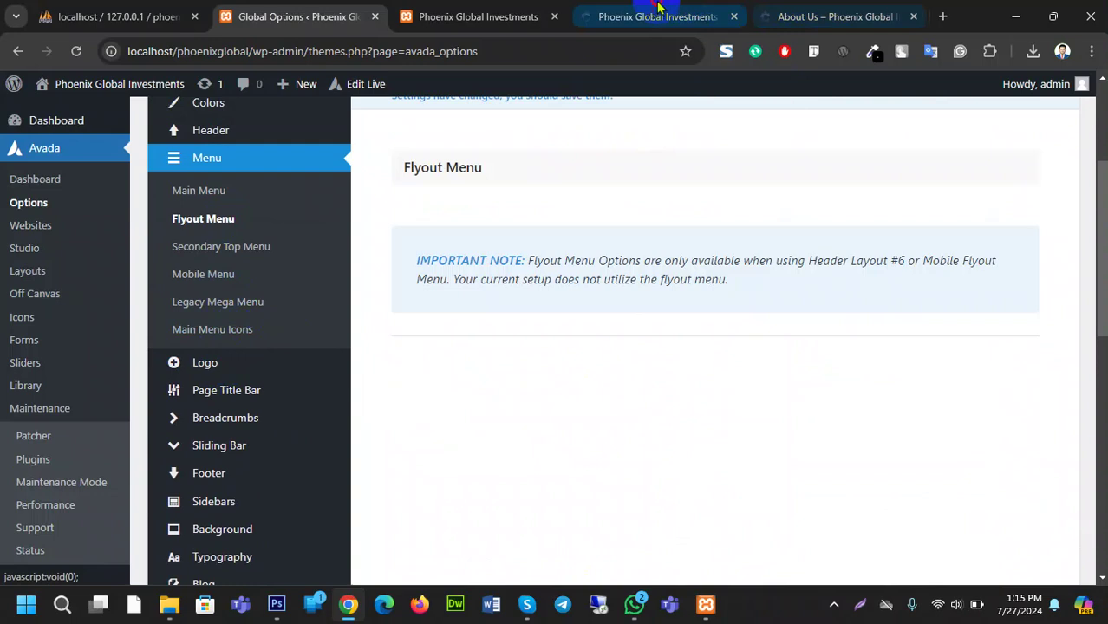
# Narrow the browser to mobile width and test the live site's hamburger menu.
pyautogui.click(659, 17)
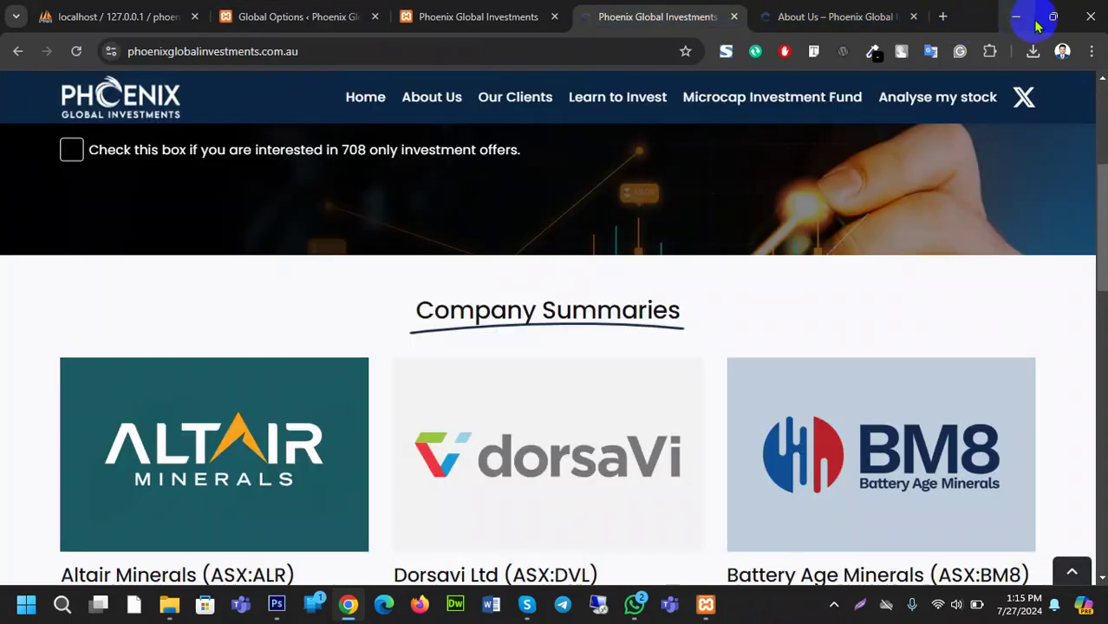
pyautogui.click(1051, 16)
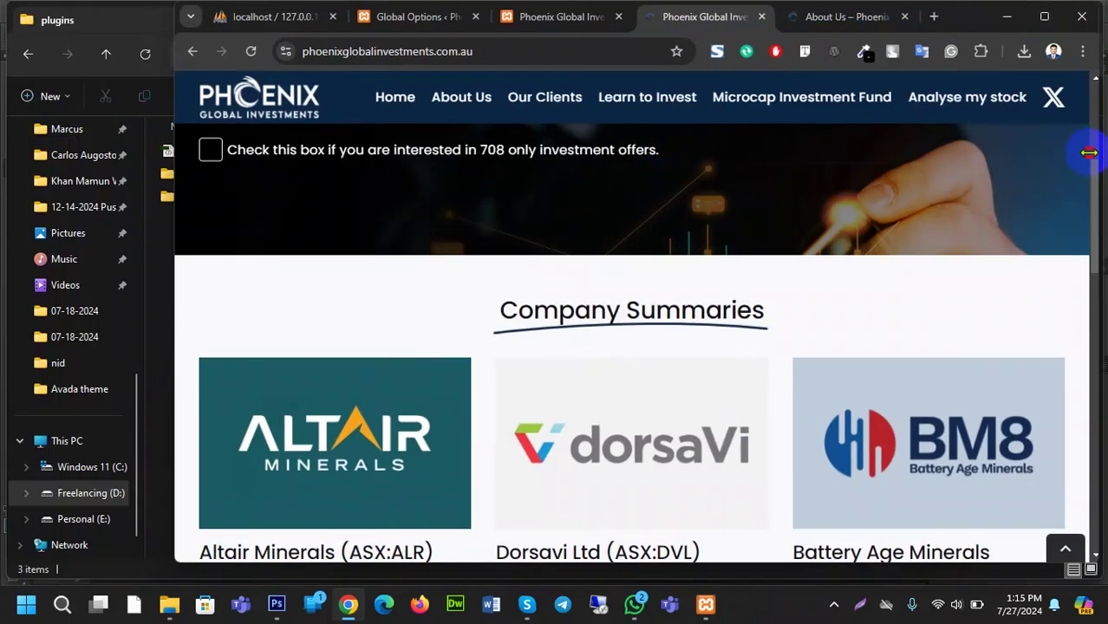
pyautogui.moveTo(1100, 143); pyautogui.dragTo(600, 198)
pyautogui.scroll(5, 484, 295)
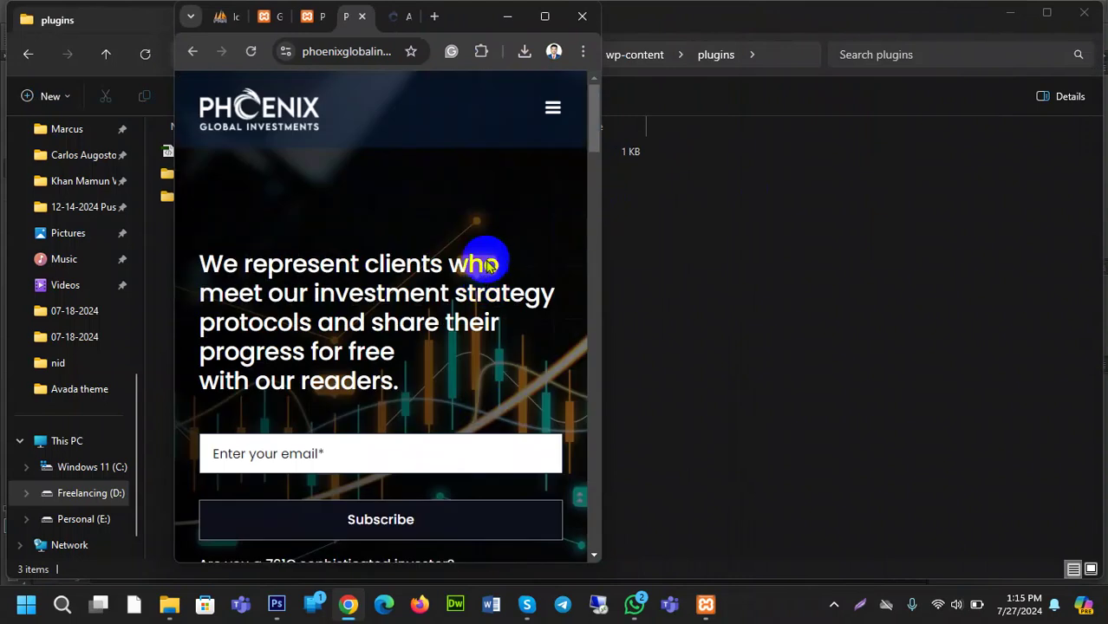
pyautogui.click(558, 116)
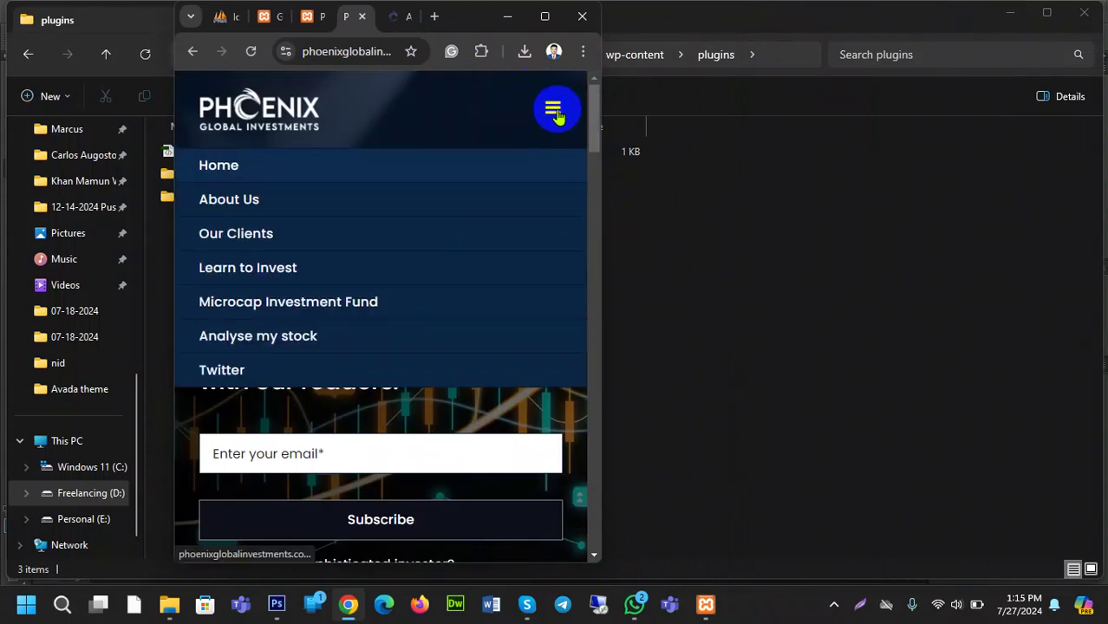
pyautogui.click(557, 117)
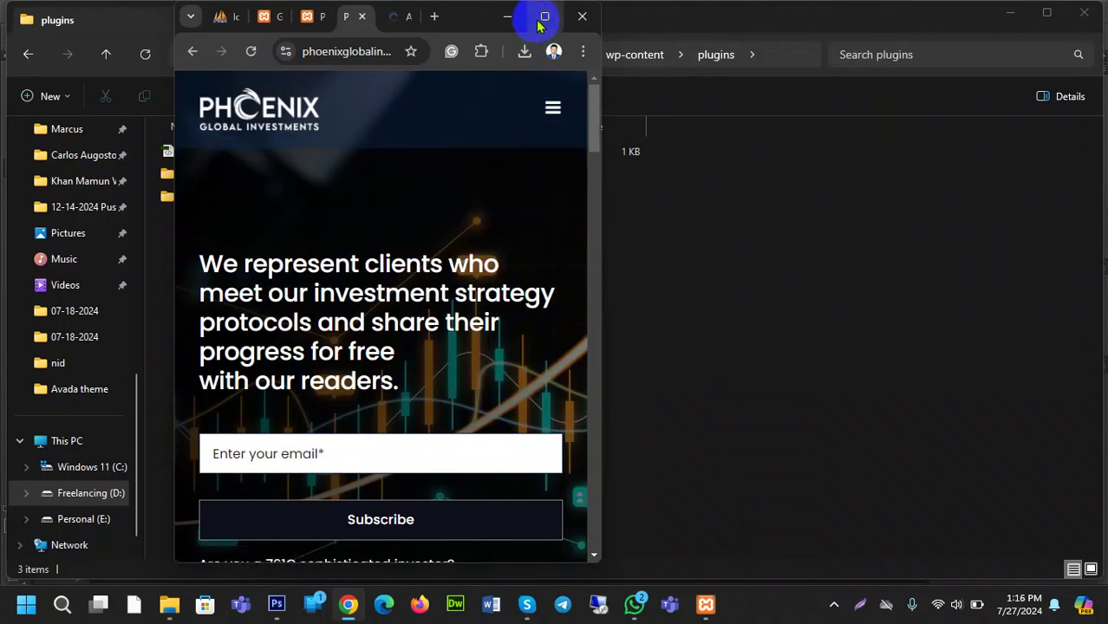
pyautogui.click(544, 17)
pyautogui.click(314, 17)
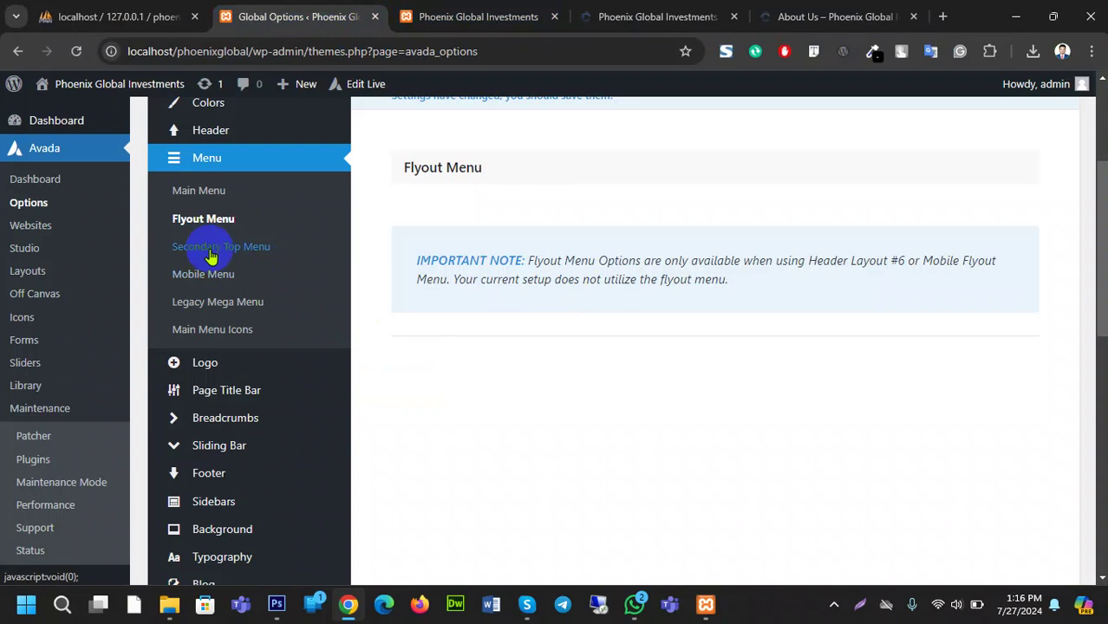
# In Mobile Menu options, try the Modern and then Classic design styles.
pyautogui.click(204, 276)
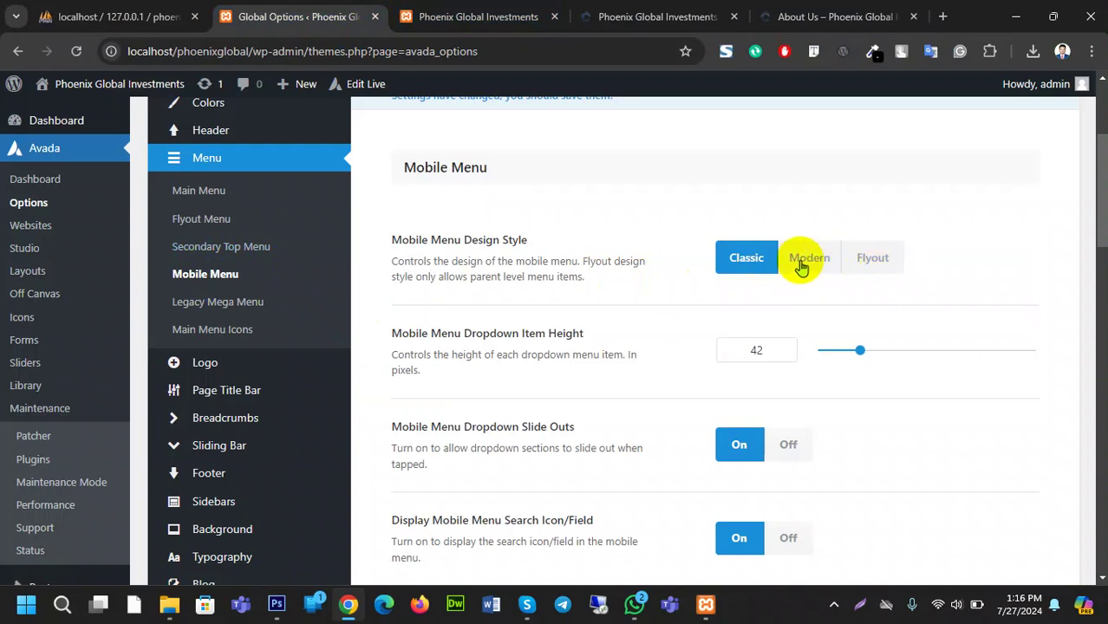
pyautogui.click(801, 264)
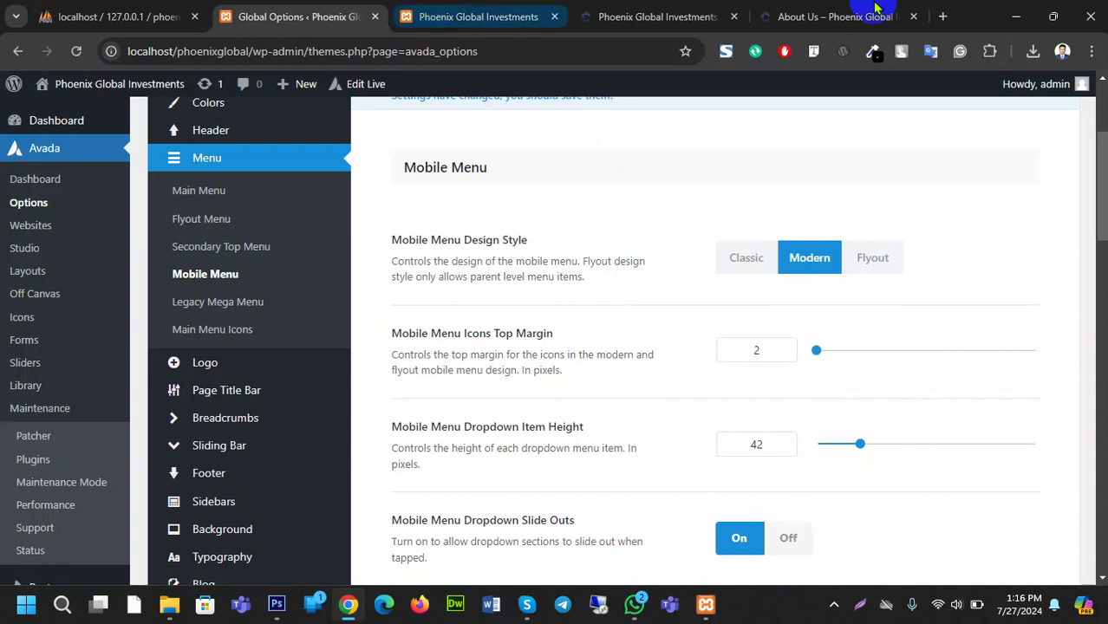
pyautogui.click(611, 13)
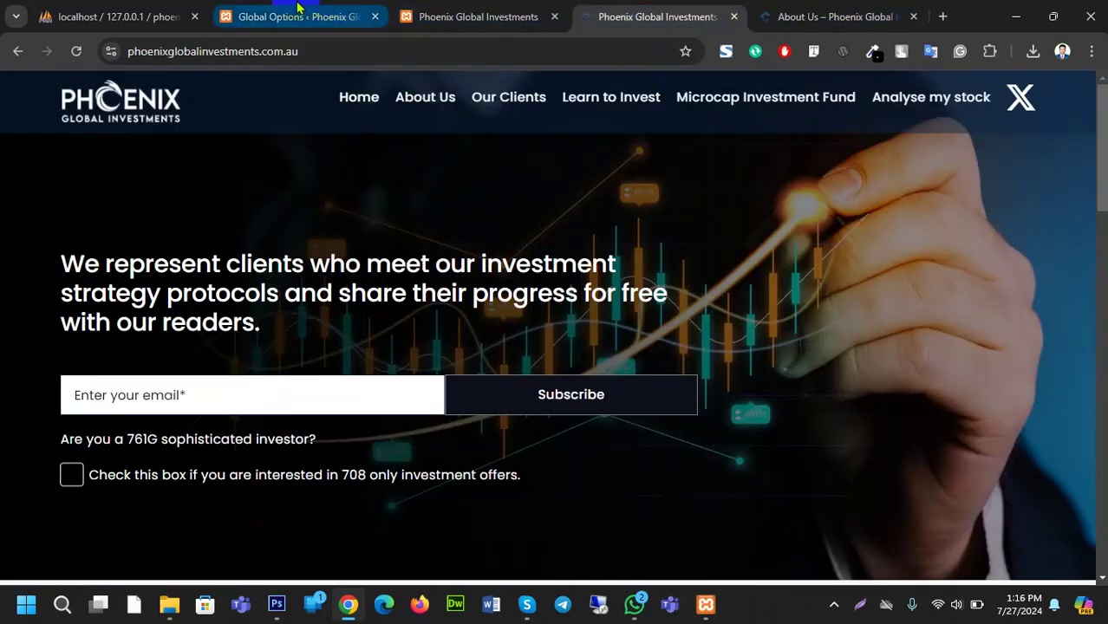
pyautogui.click(298, 9)
pyautogui.click(747, 260)
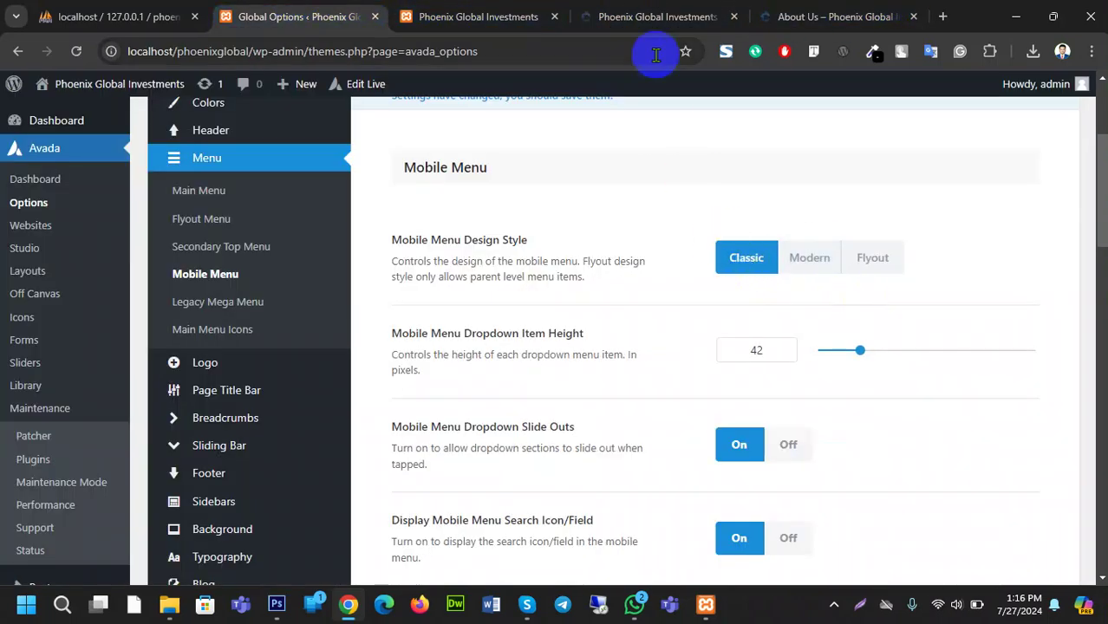
# Recheck the live site's mobile menu, then set Mobile Menu Design Style to Flyout.
pyautogui.click(655, 17)
pyautogui.click(1054, 17)
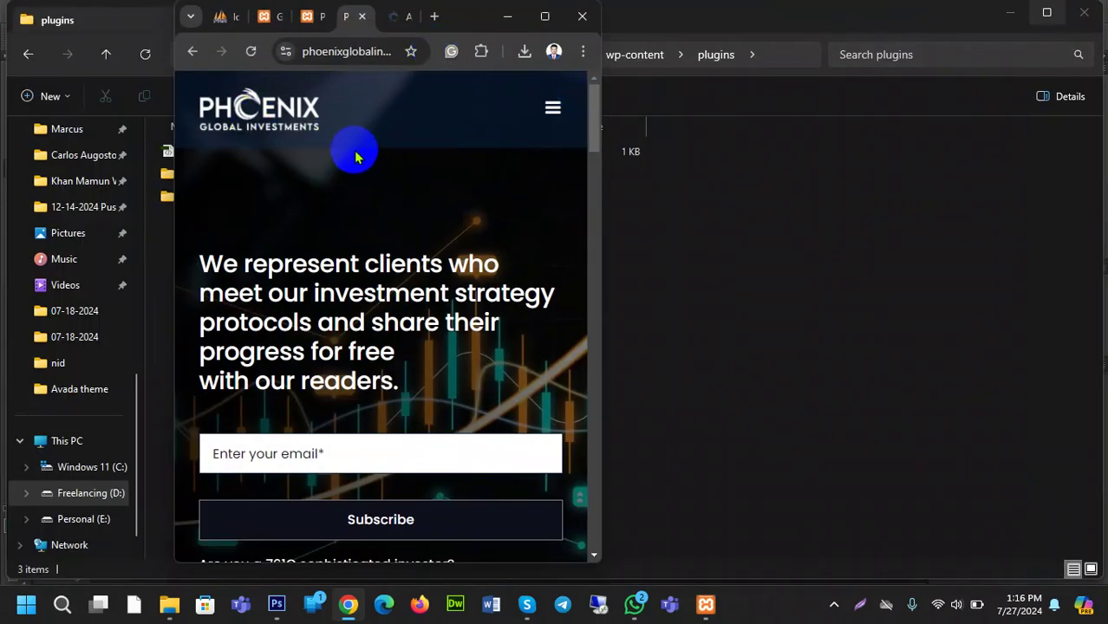
pyautogui.click(553, 107)
pyautogui.click(553, 107)
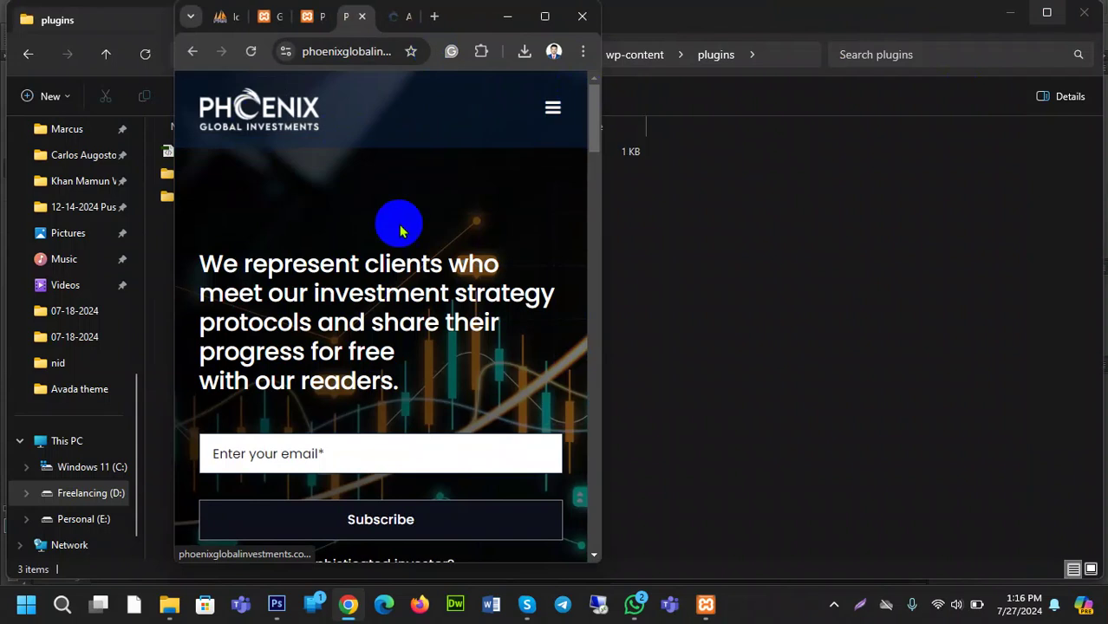
pyautogui.click(544, 16)
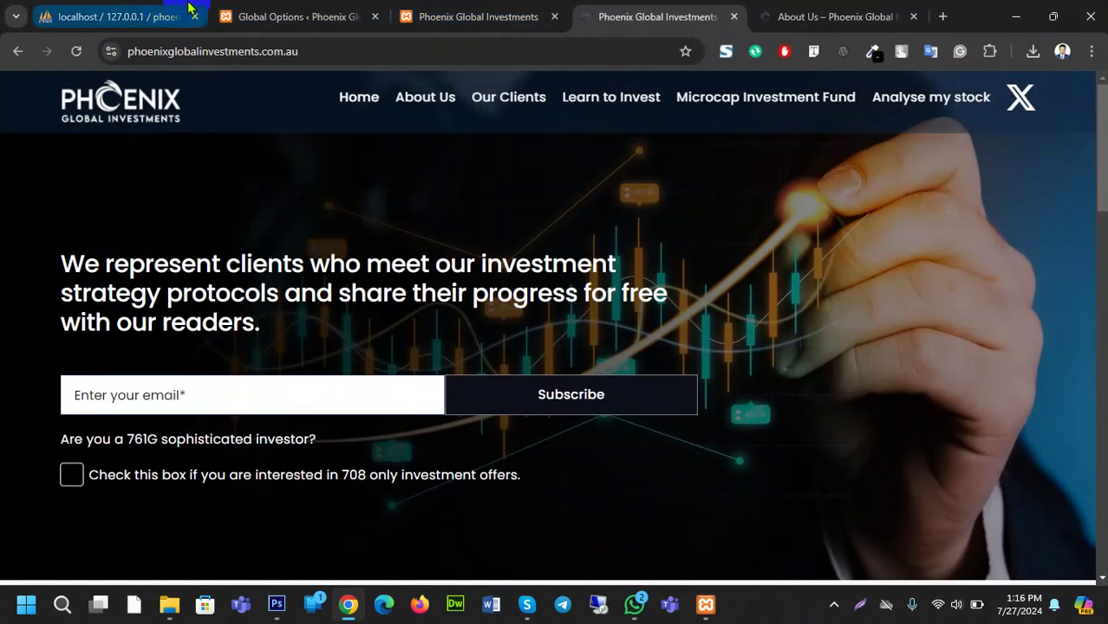
pyautogui.click(286, 17)
pyautogui.click(874, 258)
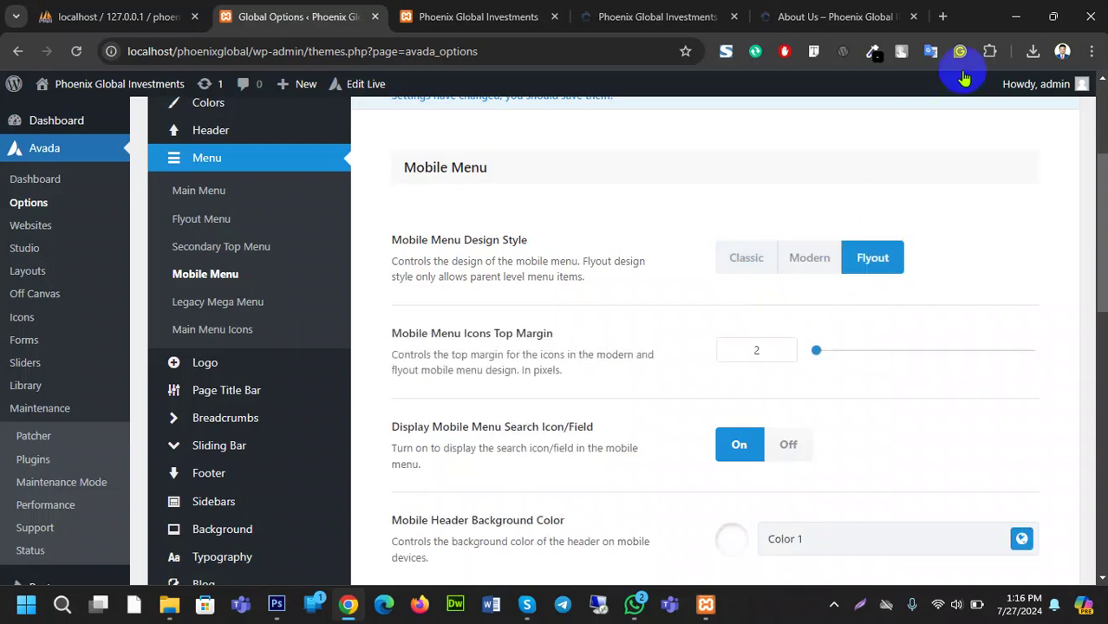
# Preview the narrow mobile layout and the live site's mobile menu once more.
pyautogui.press('super+Down')
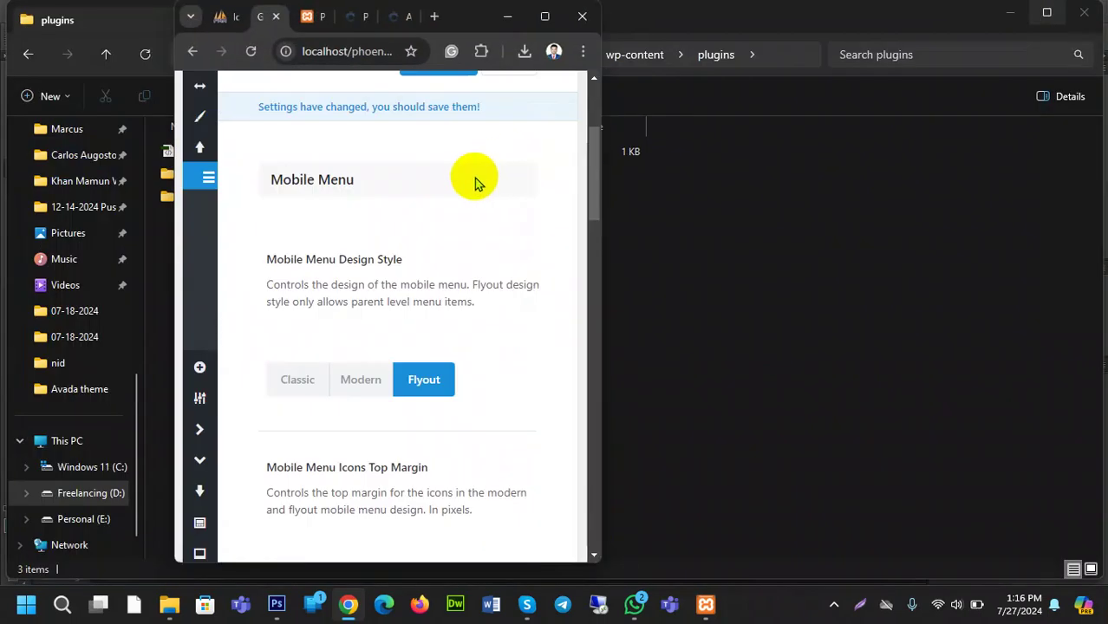
pyautogui.scroll(3, 475, 182)
pyautogui.moveTo(478, 192)
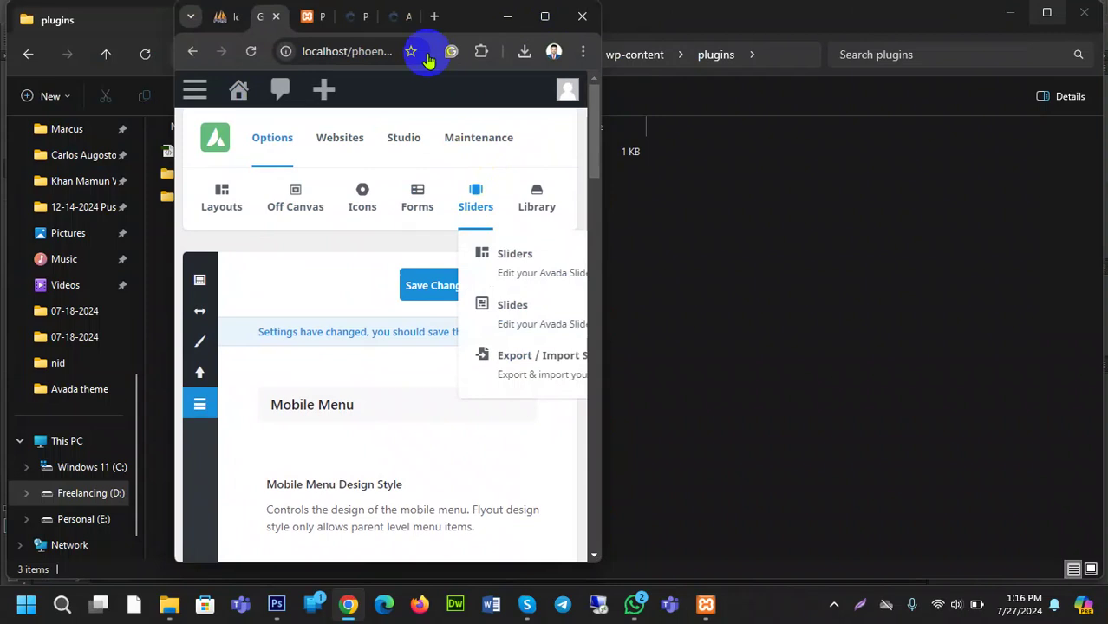
pyautogui.press('super+Up')
pyautogui.click(643, 22)
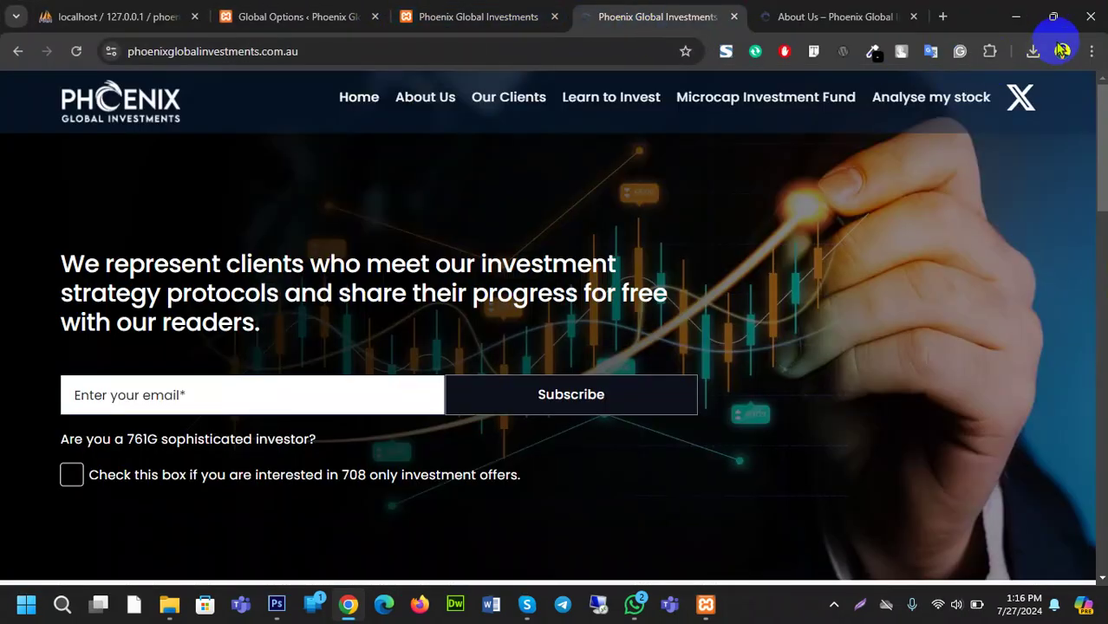
pyautogui.press('super+Down')
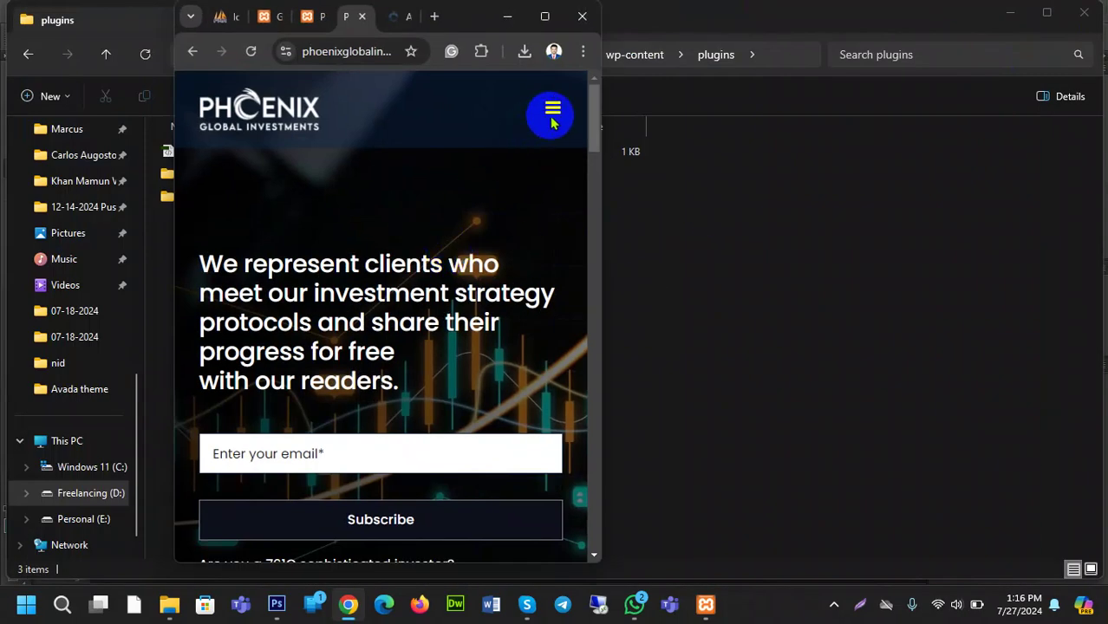
pyautogui.click(553, 112)
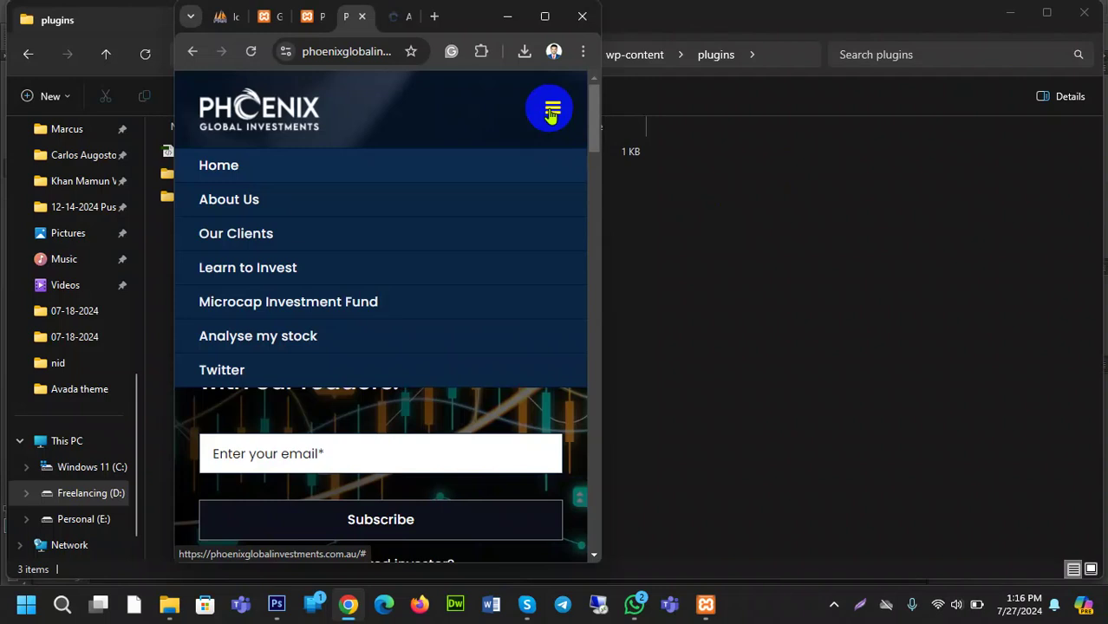
pyautogui.click(543, 18)
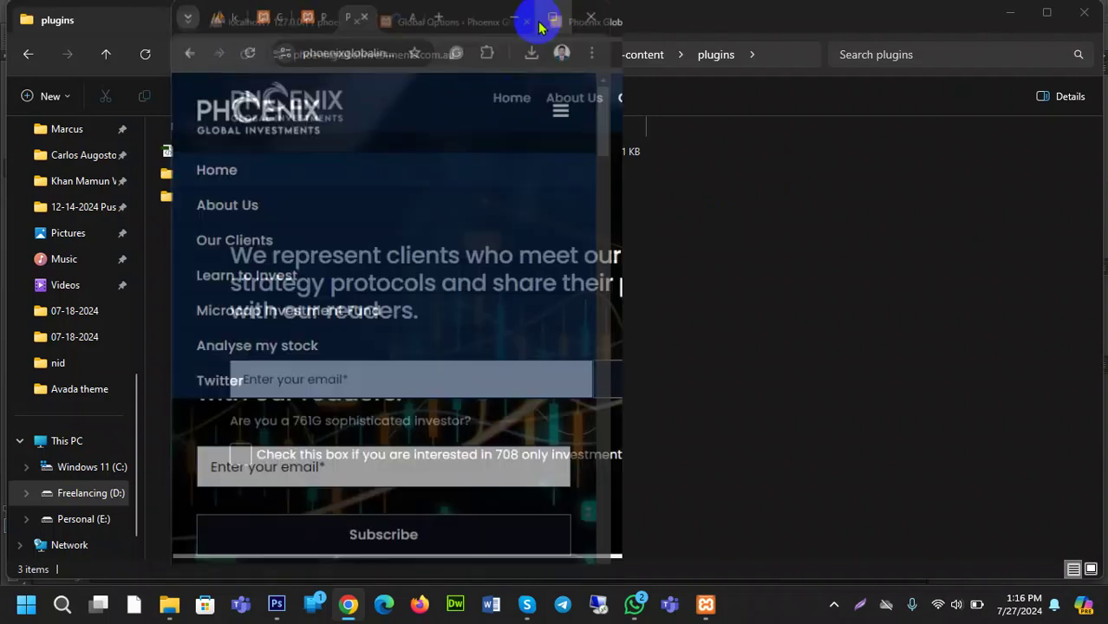
pyautogui.click(297, 16)
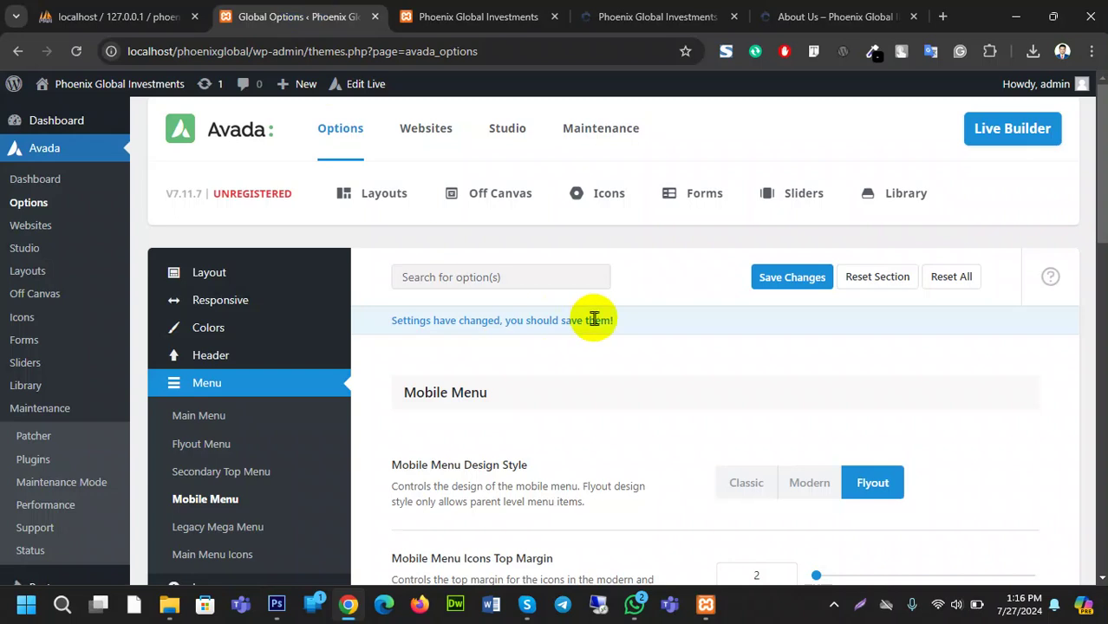
# Switch the Mobile Menu Design Style to Modern.
pyautogui.scroll(-3, 593, 316)
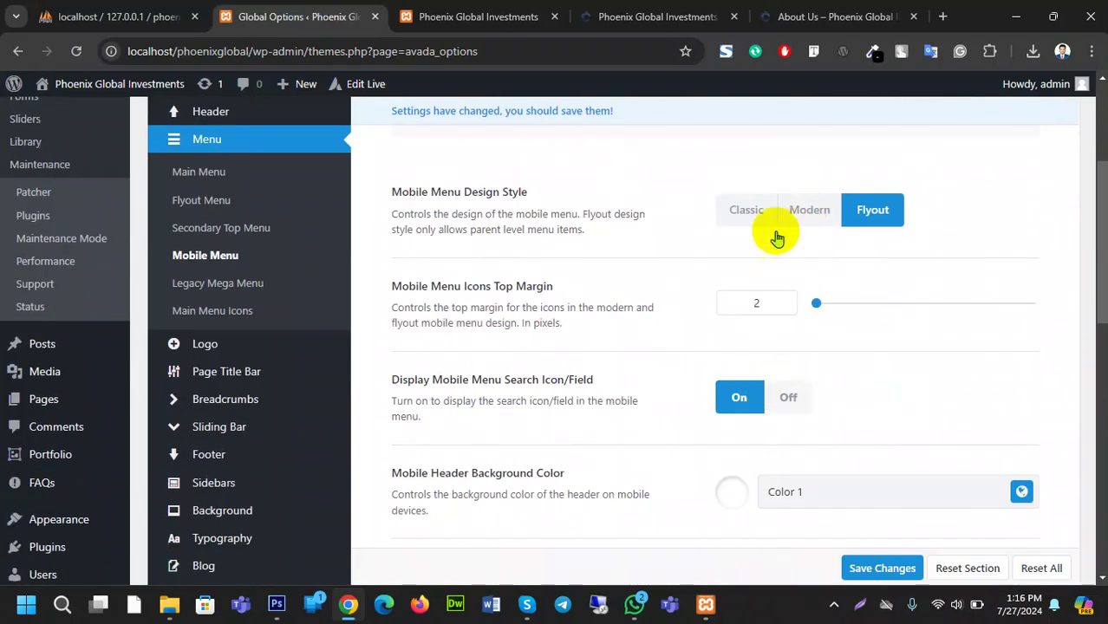
pyautogui.click(806, 211)
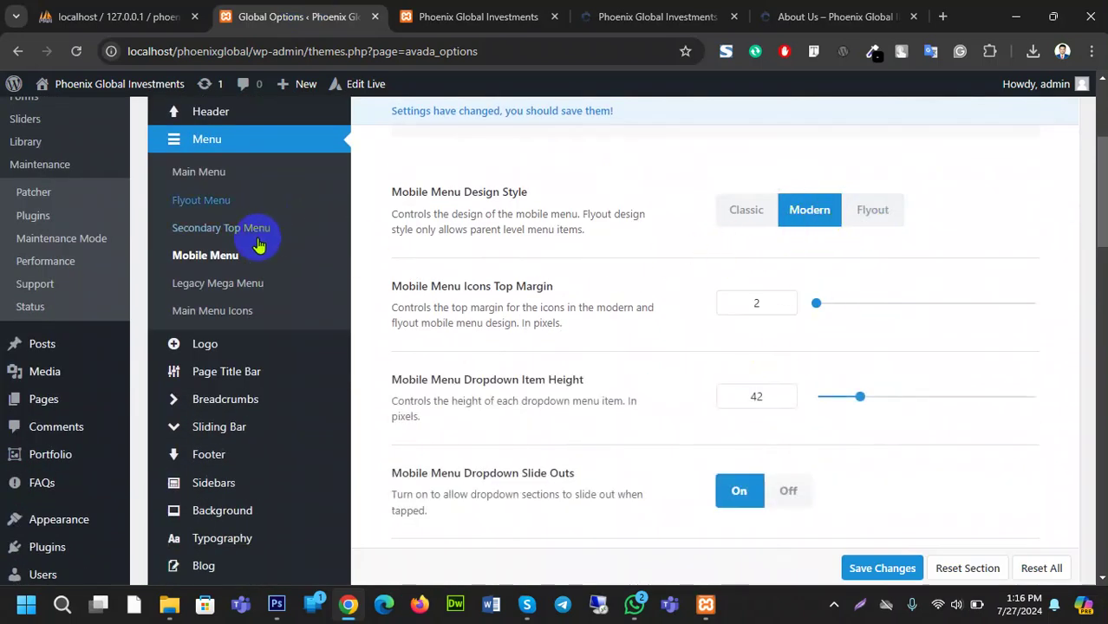
pyautogui.scroll(-1, 256, 243)
pyautogui.scroll(2, 232, 262)
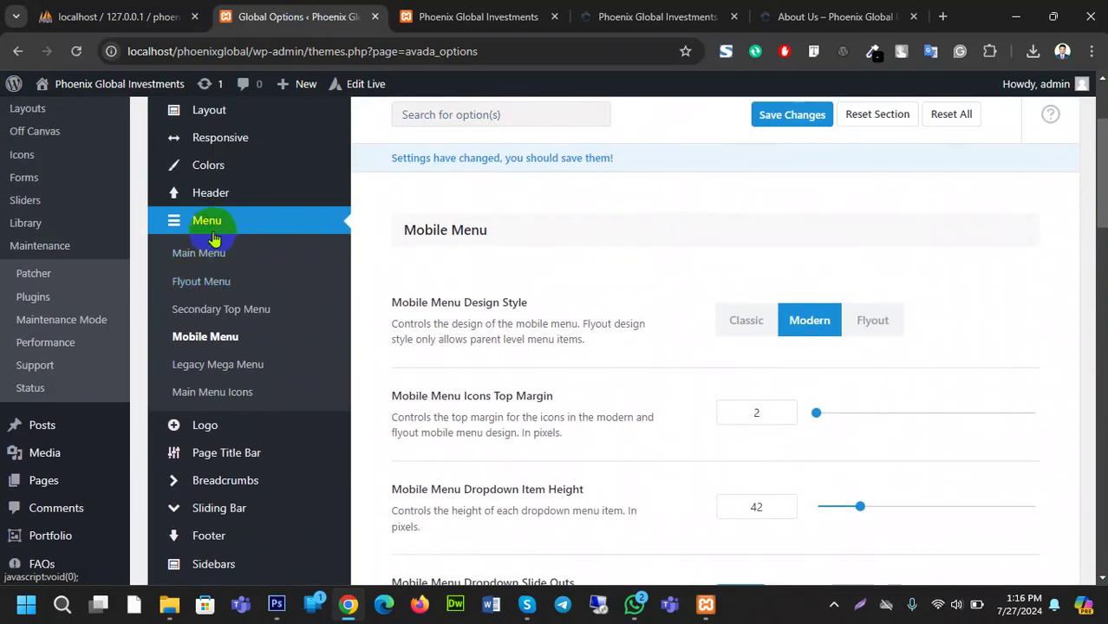
# Look over the Main Menu options.
pyautogui.click(215, 260)
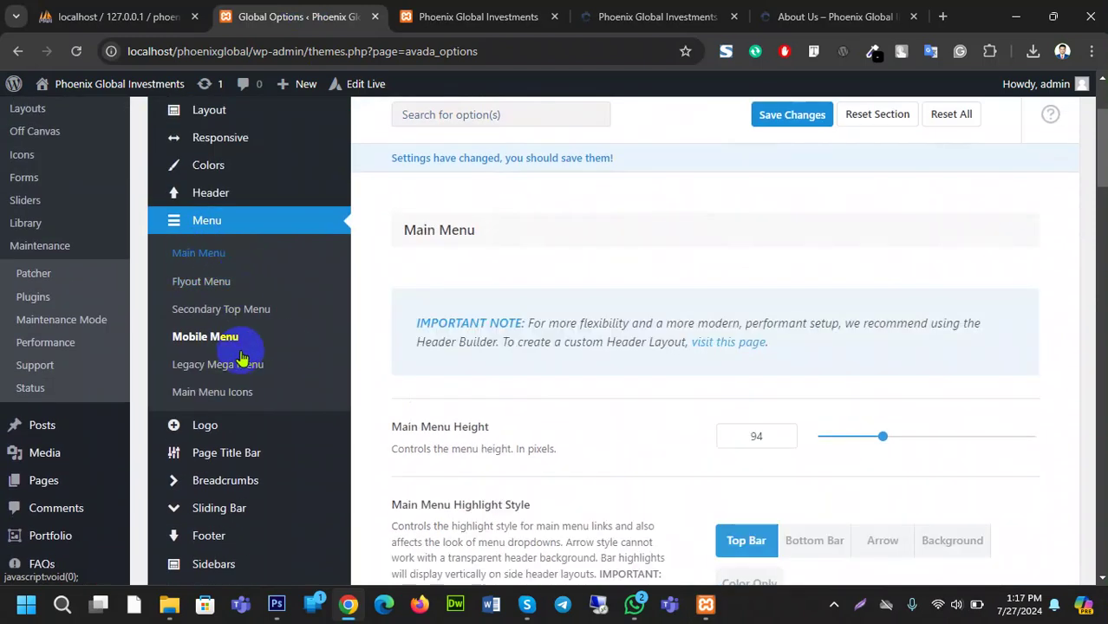
pyautogui.scroll(-5, 498, 346)
pyautogui.scroll(-4, 656, 329)
pyautogui.scroll(5, 384, 347)
pyautogui.scroll(4, 334, 339)
pyautogui.scroll(2, 337, 338)
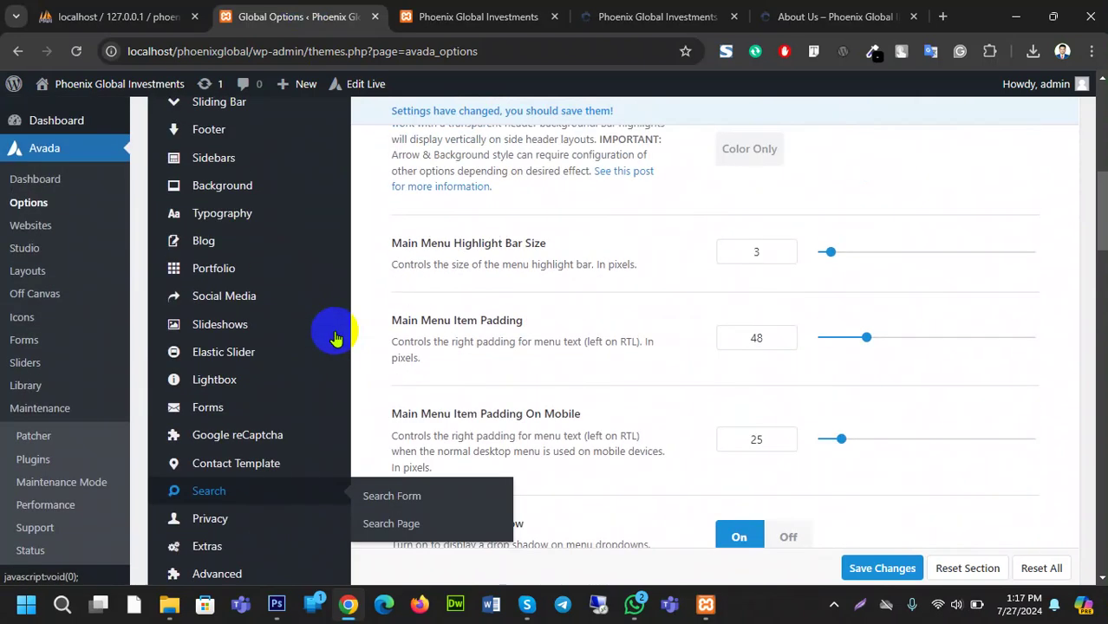
pyautogui.scroll(3, 336, 338)
# In Logo options, remove the Retina Default Logo image.
pyautogui.click(247, 181)
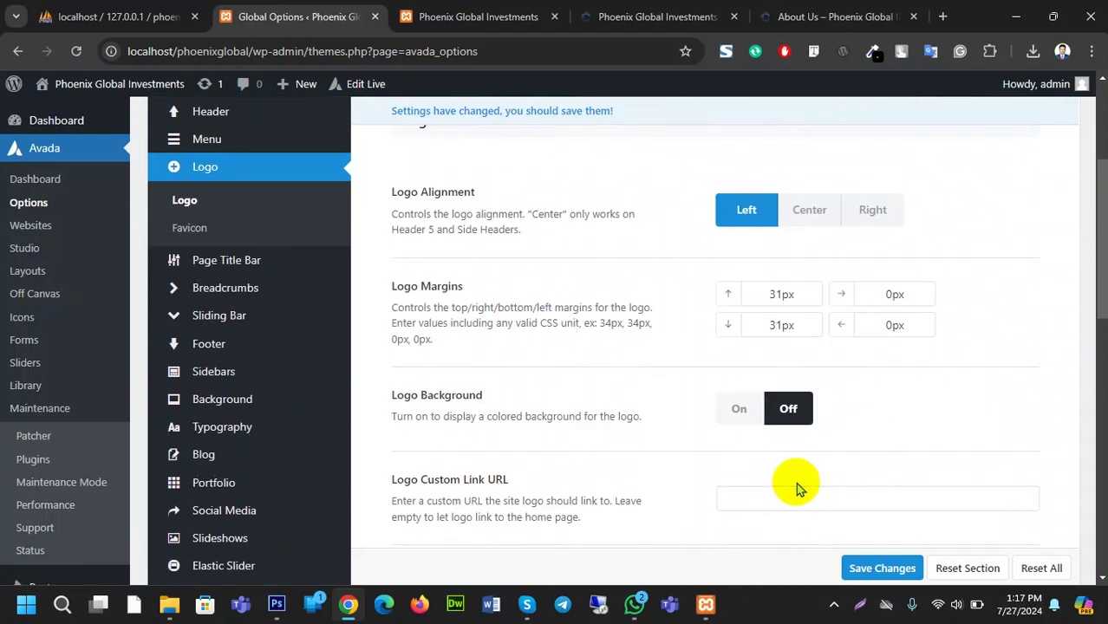
pyautogui.scroll(-4, 745, 434)
pyautogui.scroll(-3, 703, 395)
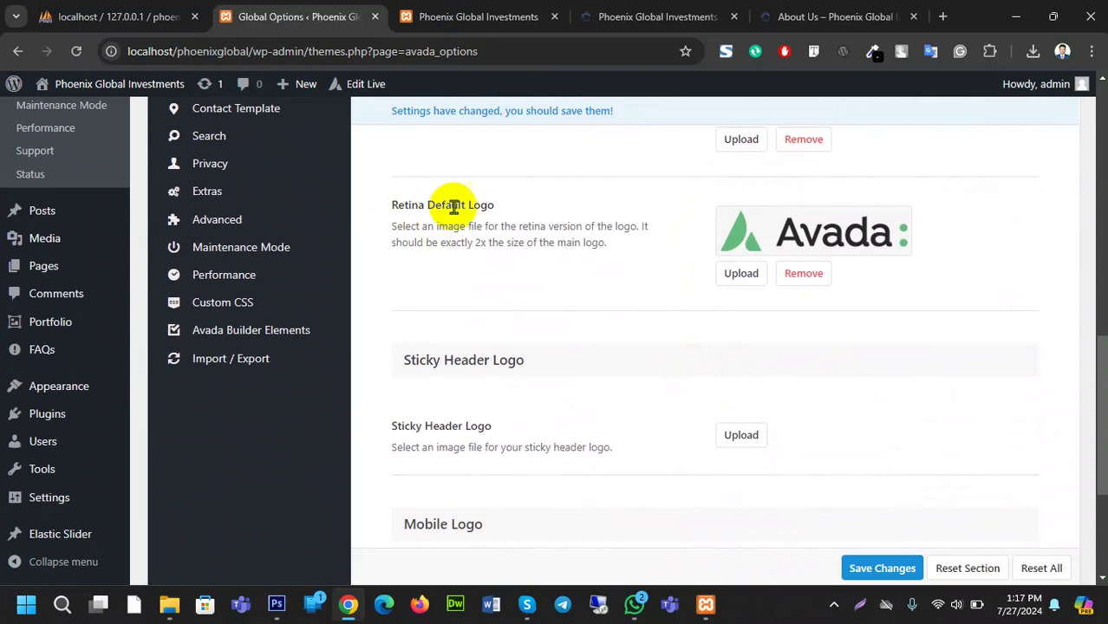
pyautogui.click(806, 274)
pyautogui.scroll(3, 823, 307)
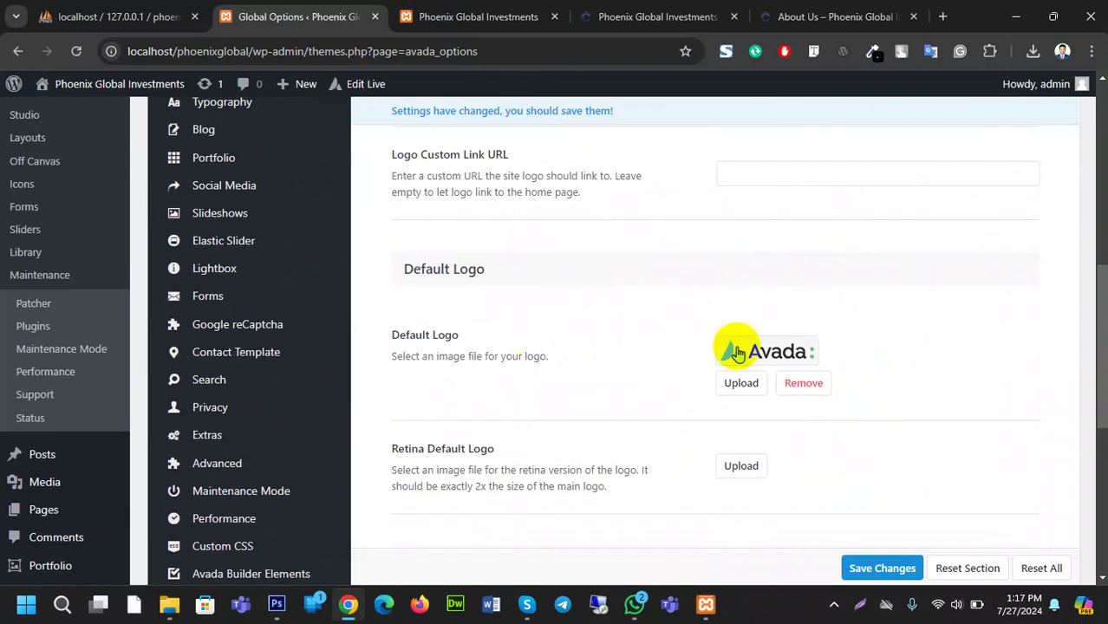
pyautogui.scroll(-2, 713, 381)
pyautogui.scroll(-2, 711, 388)
pyautogui.scroll(7, 711, 387)
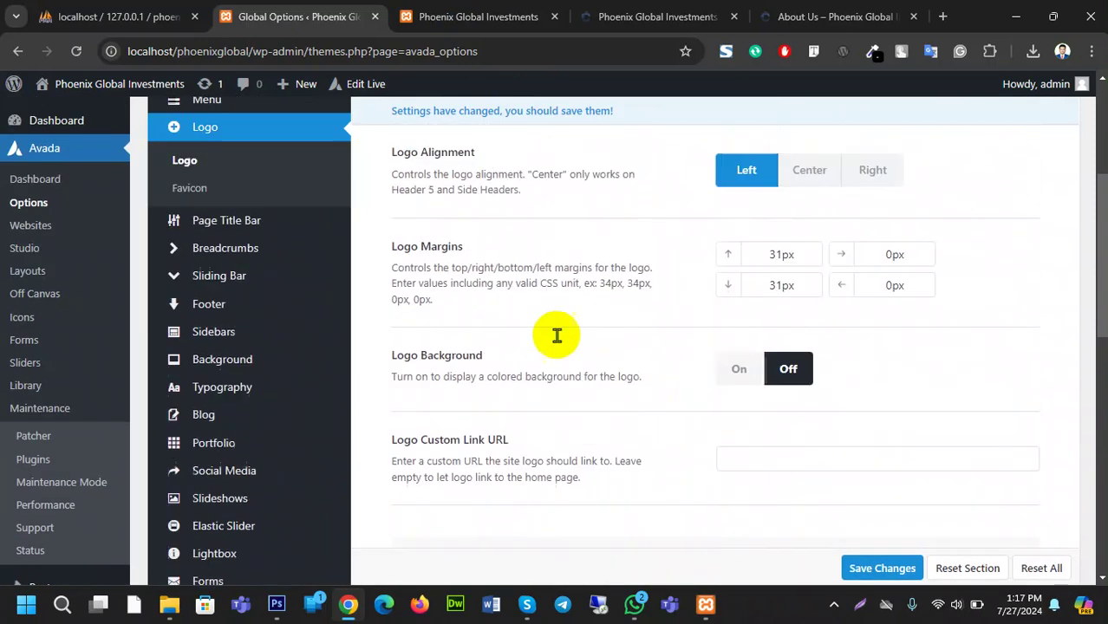
pyautogui.scroll(2, 559, 334)
# Review the Favicon, Apple Touch, Android and Microsoft Edge icon settings.
pyautogui.click(195, 319)
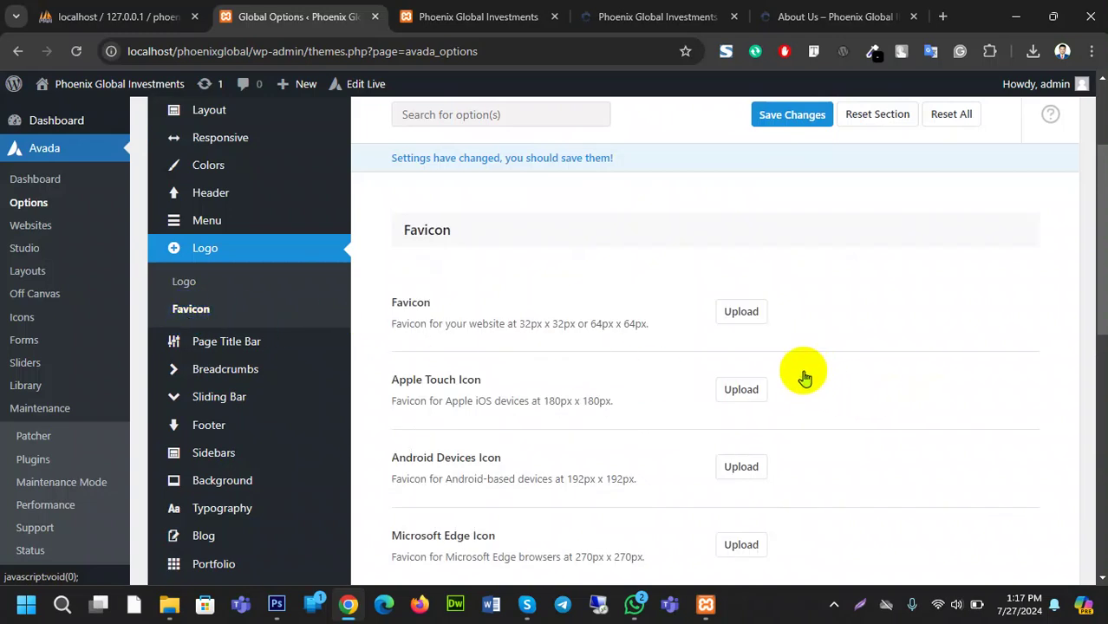
pyautogui.scroll(-1, 351, 147)
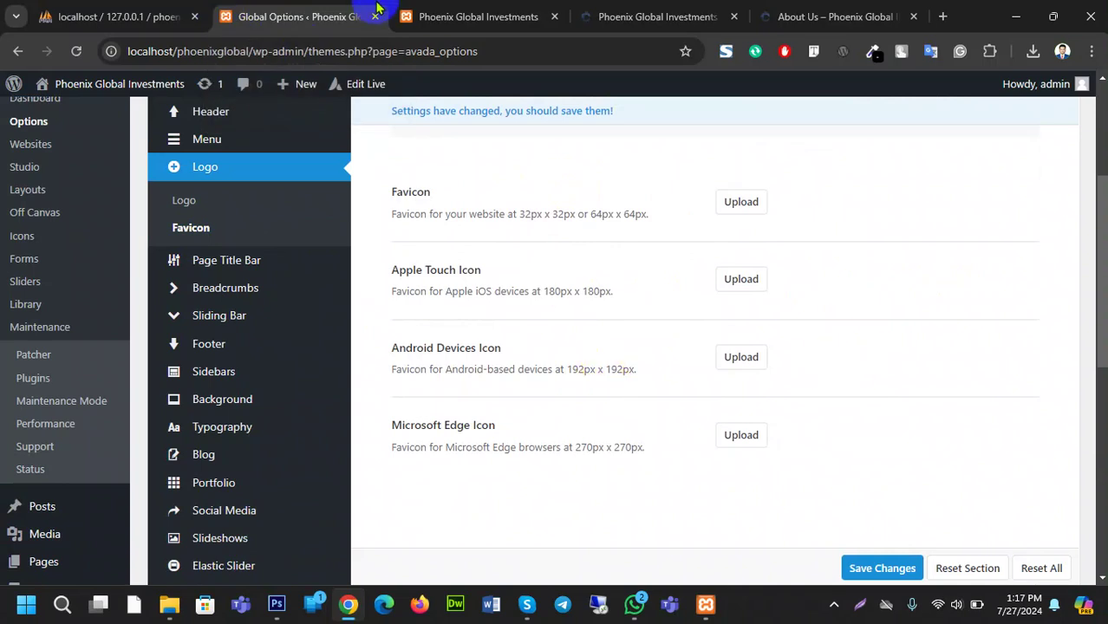
pyautogui.scroll(-2, 563, 329)
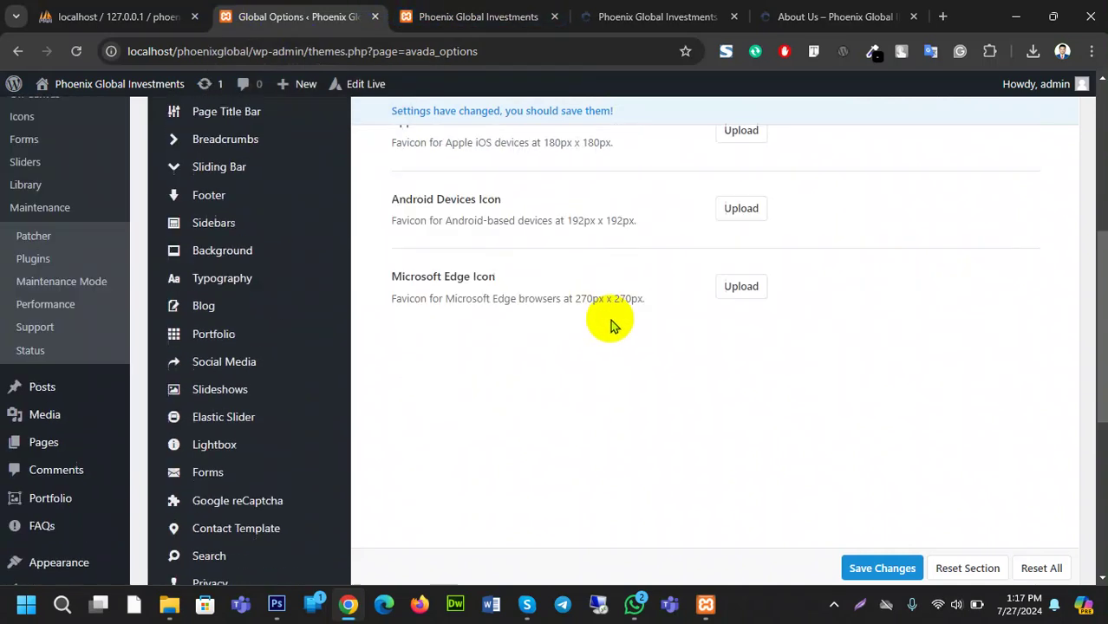
pyautogui.scroll(2, 612, 325)
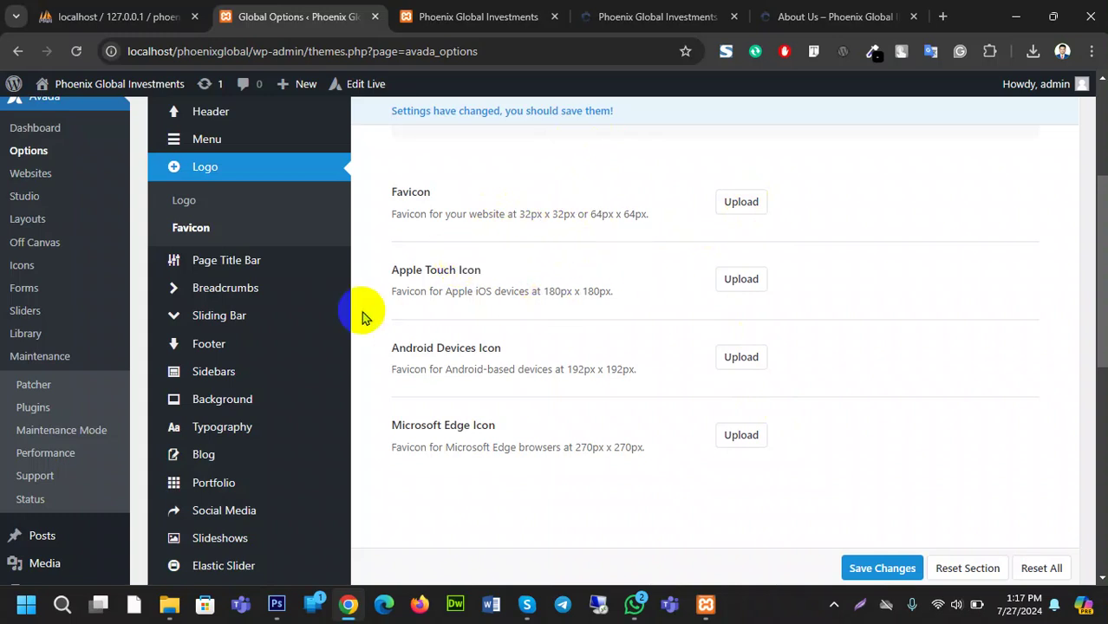
pyautogui.click(263, 290)
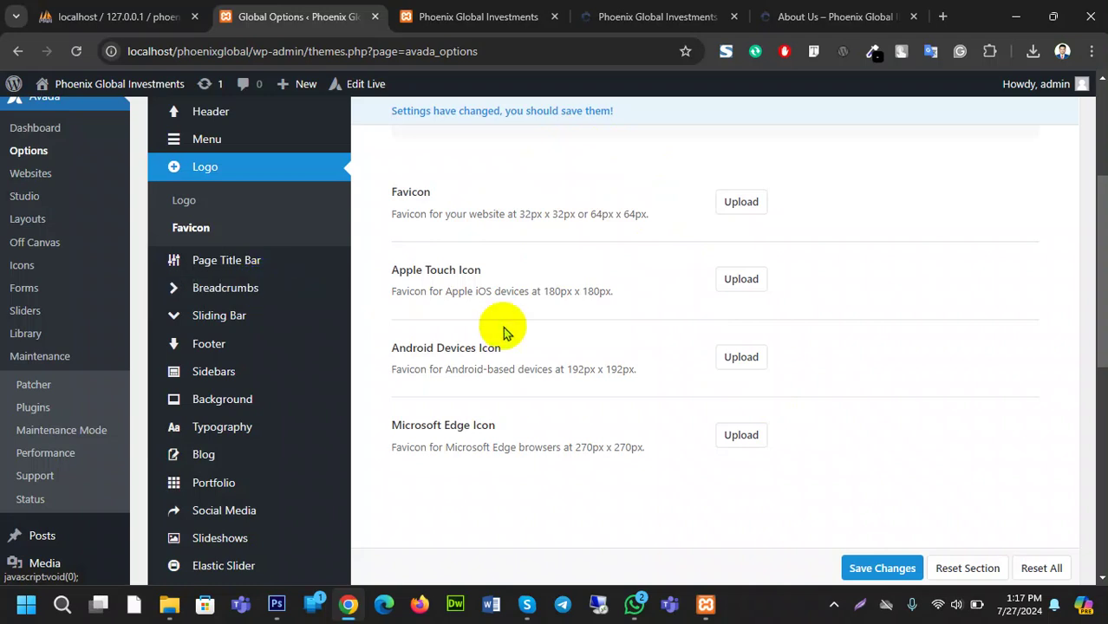
# Compare the local and live front pages, then bring up the Page Title Bar options.
pyautogui.click(492, 26)
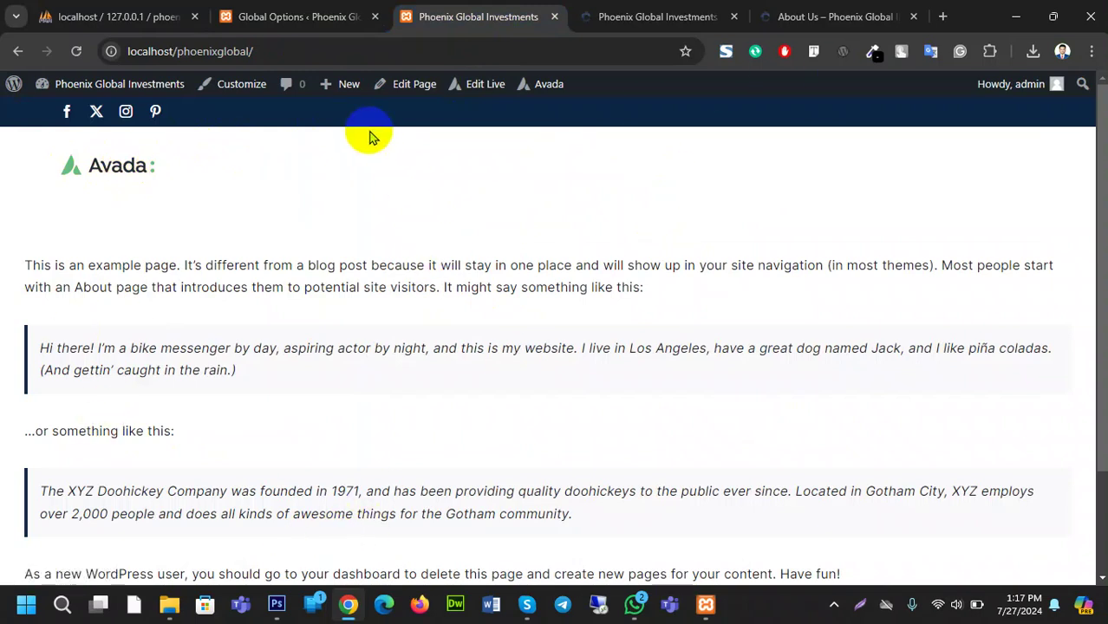
pyautogui.click(725, 10)
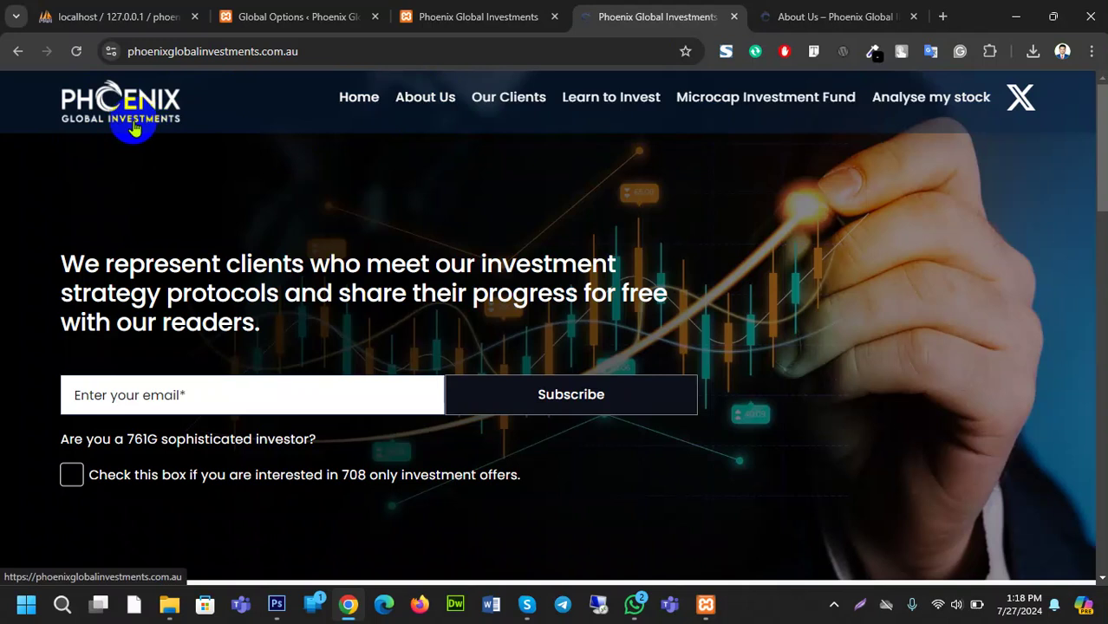
pyautogui.click(363, 10)
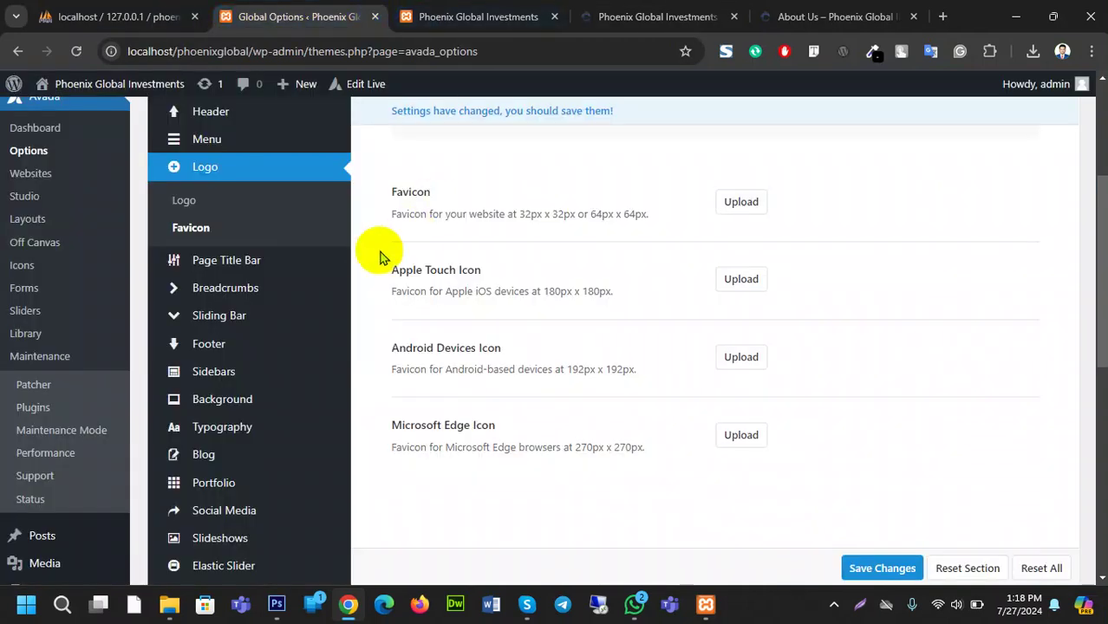
pyautogui.click(264, 269)
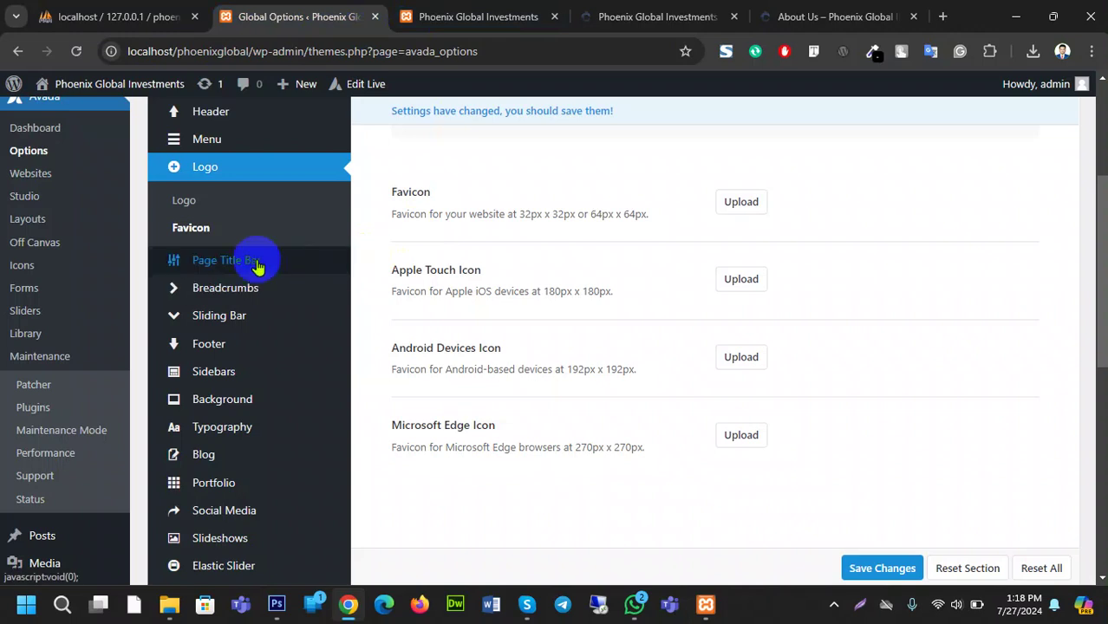
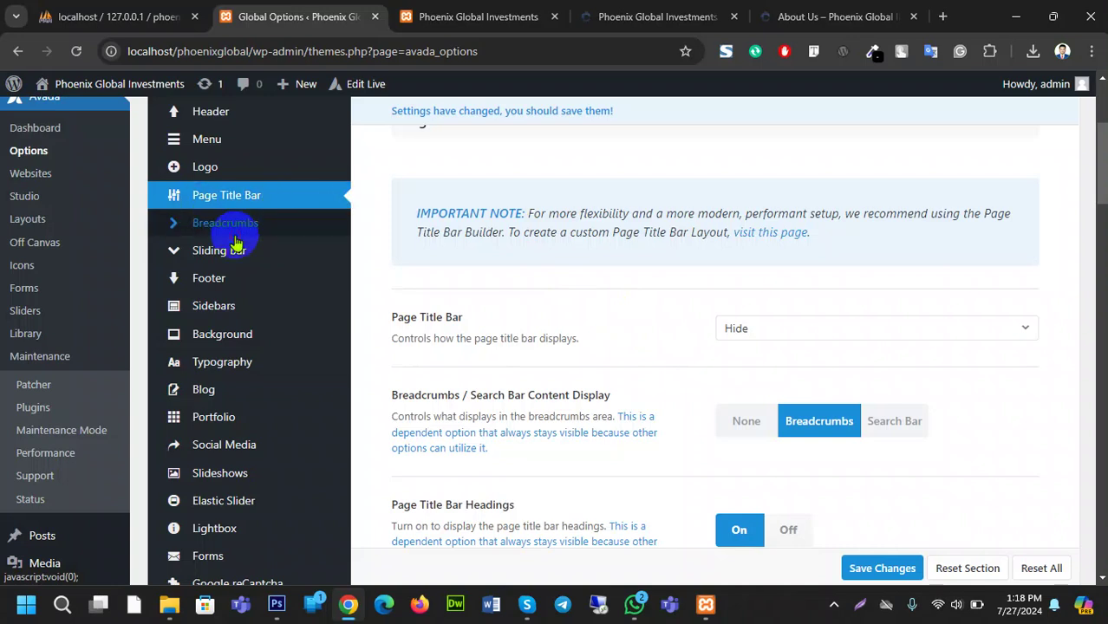
# Review the Breadcrumbs settings, then look through the Footer options in Avada.
pyautogui.click(215, 221)
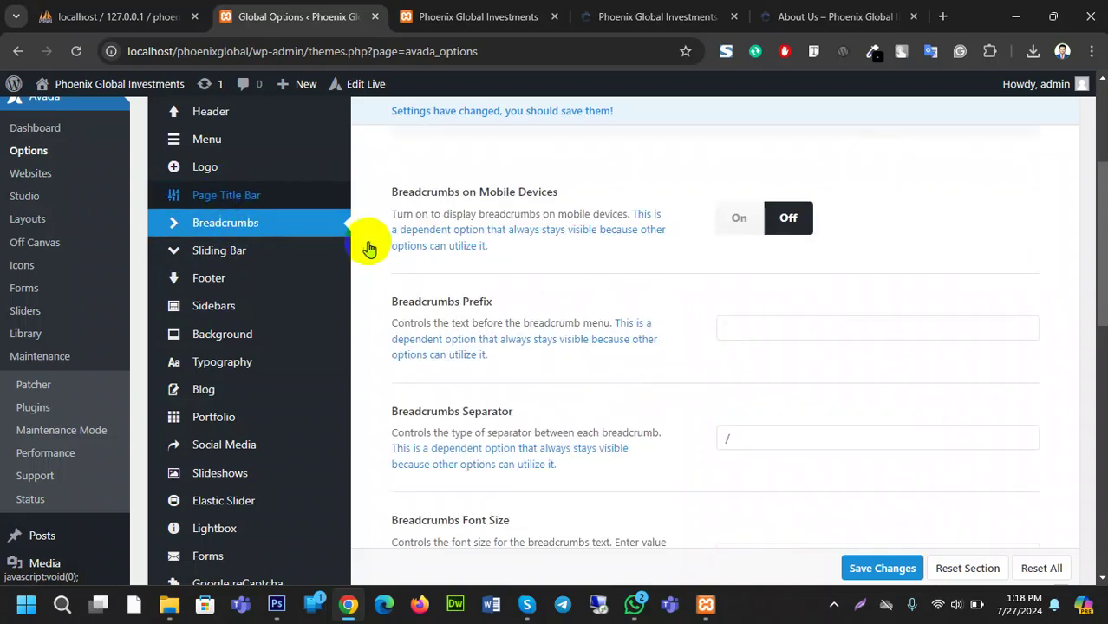
pyautogui.click(293, 258)
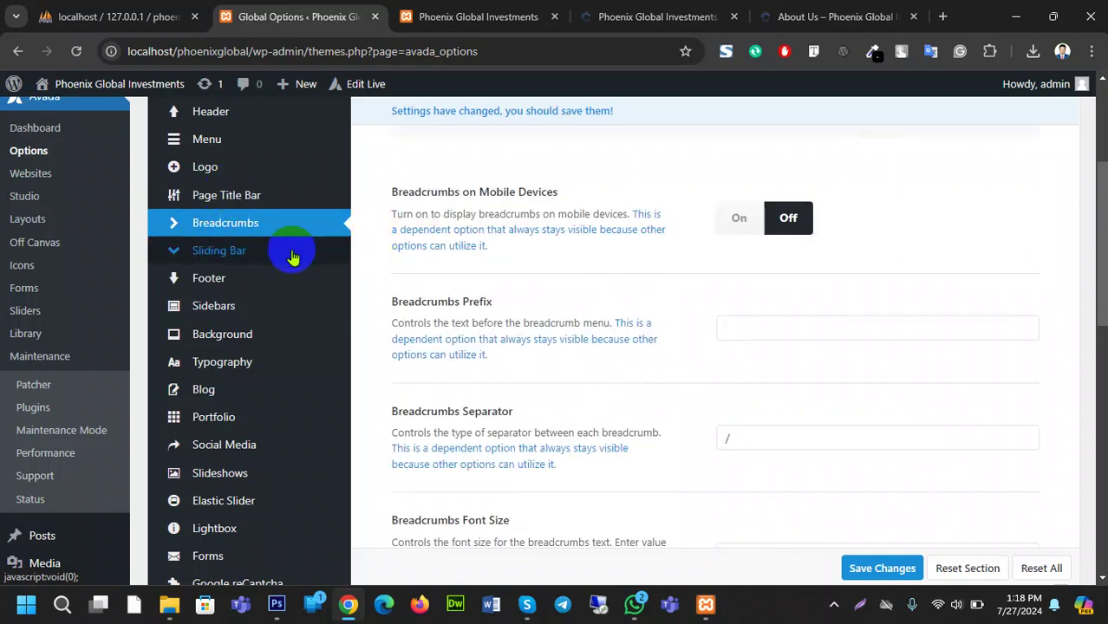
pyautogui.click(218, 284)
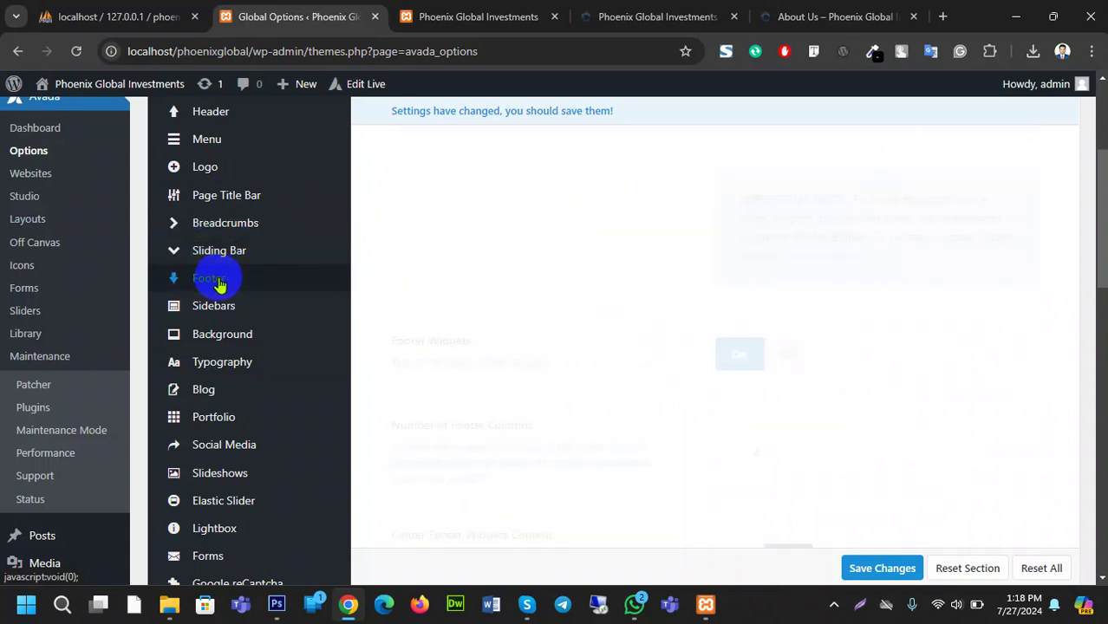
pyautogui.scroll(3, 316, 278)
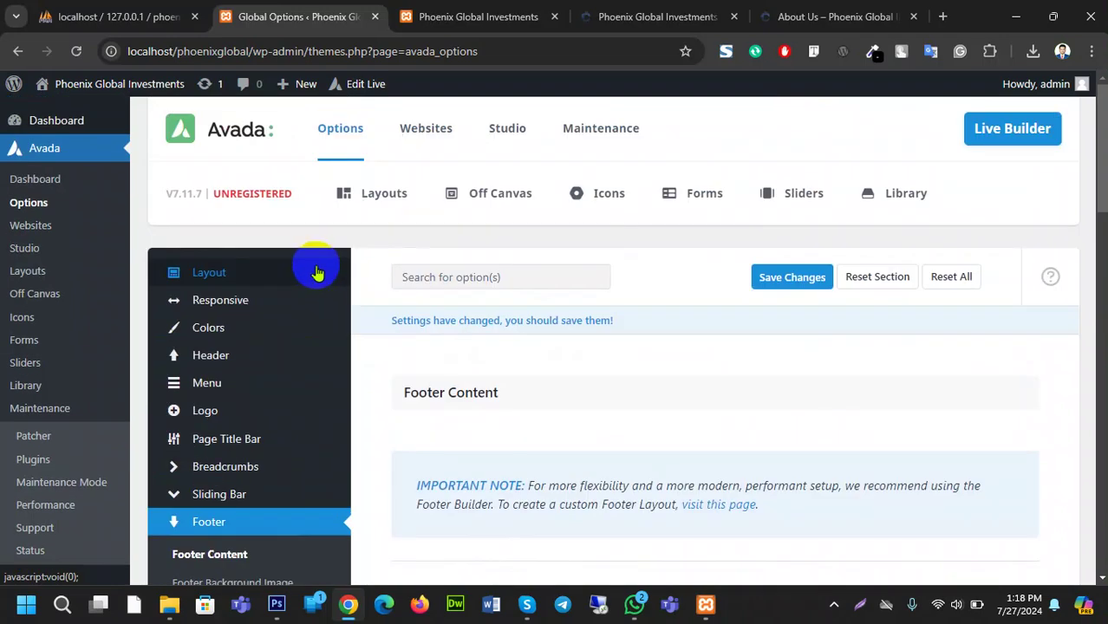
pyautogui.scroll(-3, 470, 322)
pyautogui.scroll(-3, 650, 299)
pyautogui.scroll(-3, 644, 314)
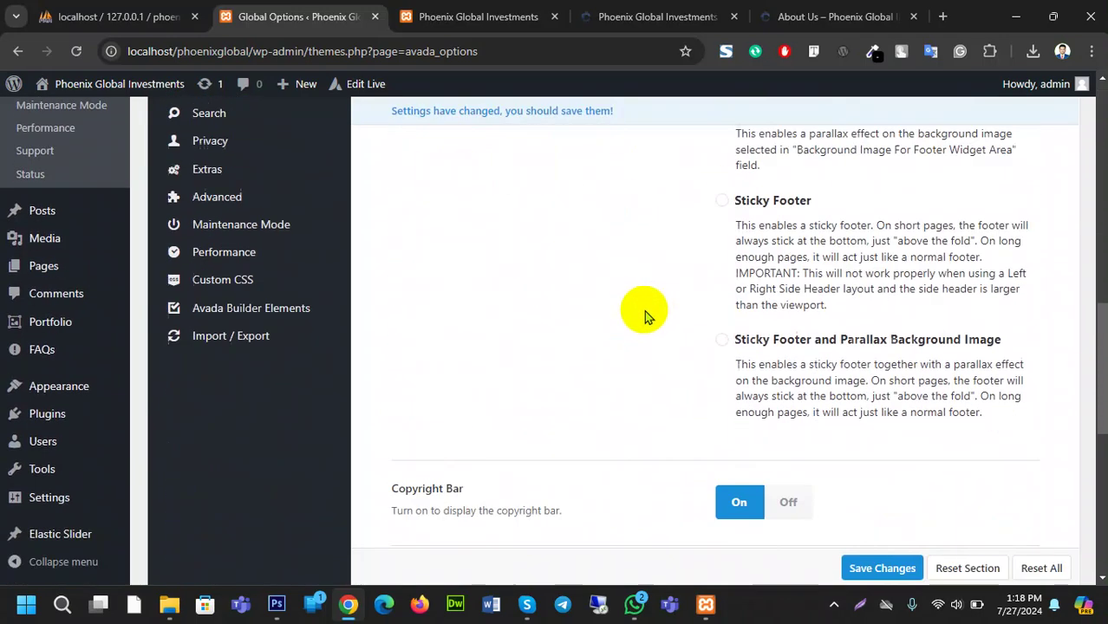
pyautogui.scroll(5, 644, 313)
pyautogui.scroll(5, 638, 325)
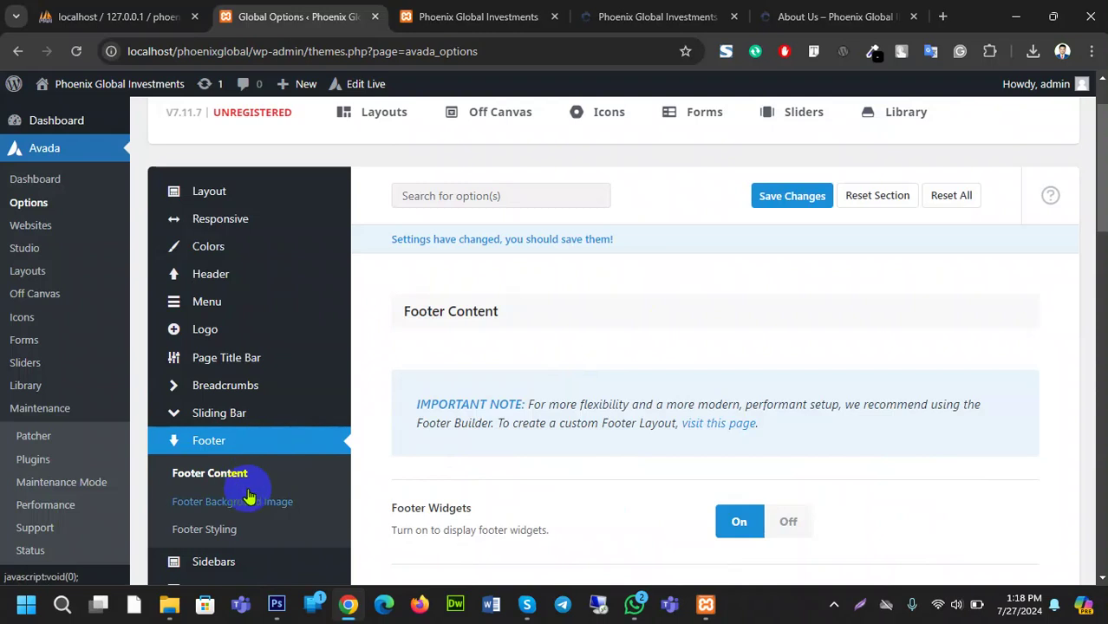
pyautogui.scroll(-1, 249, 496)
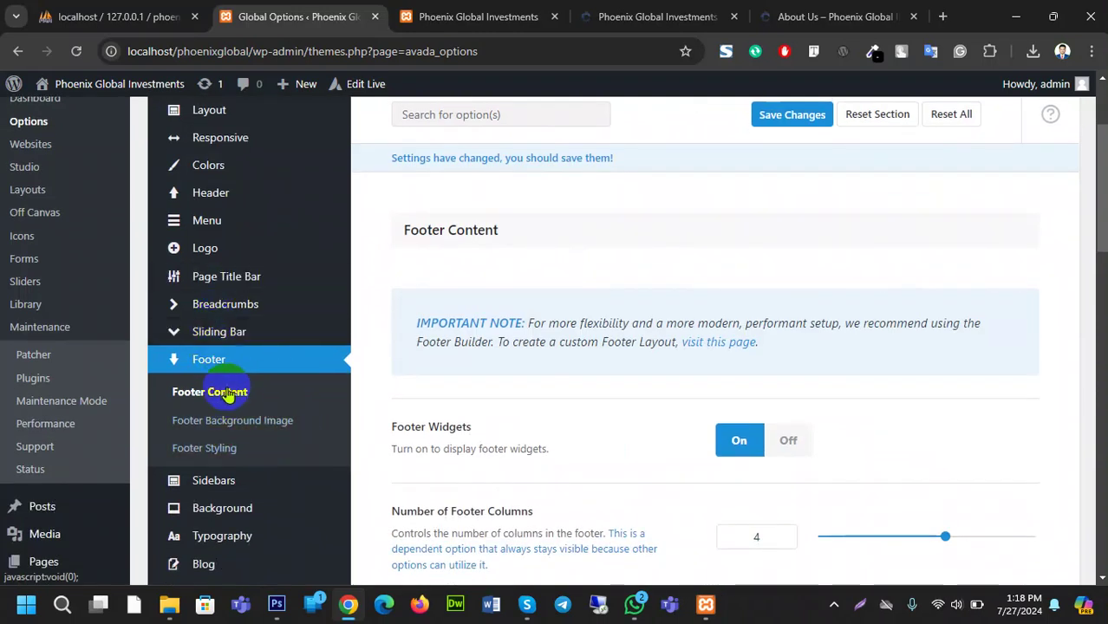
pyautogui.scroll(-5, 797, 391)
pyautogui.scroll(-5, 732, 342)
pyautogui.scroll(-5, 710, 339)
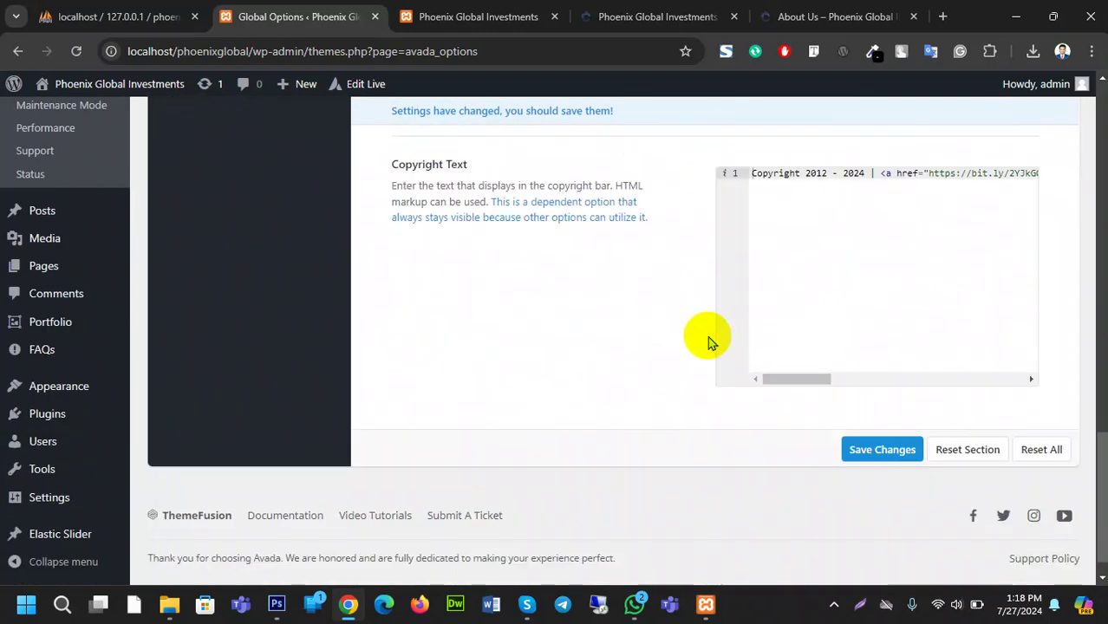
pyautogui.scroll(5, 638, 294)
pyautogui.scroll(7, 520, 321)
pyautogui.scroll(2, 491, 325)
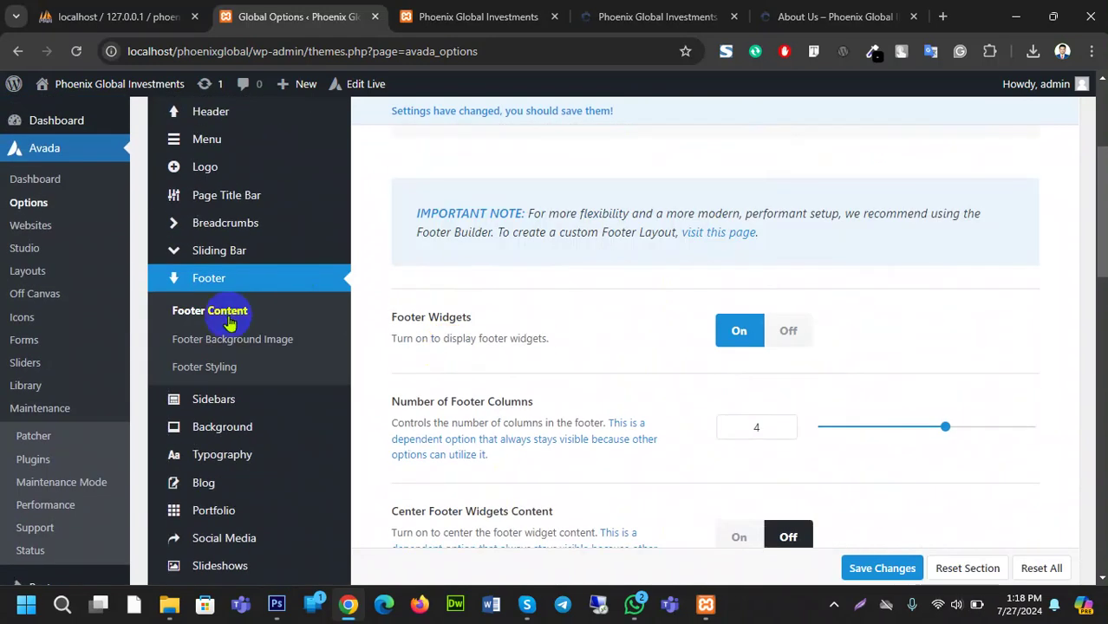
# Look over the Footer Styling options, then switch to the local site's front-end tab.
pyautogui.click(221, 374)
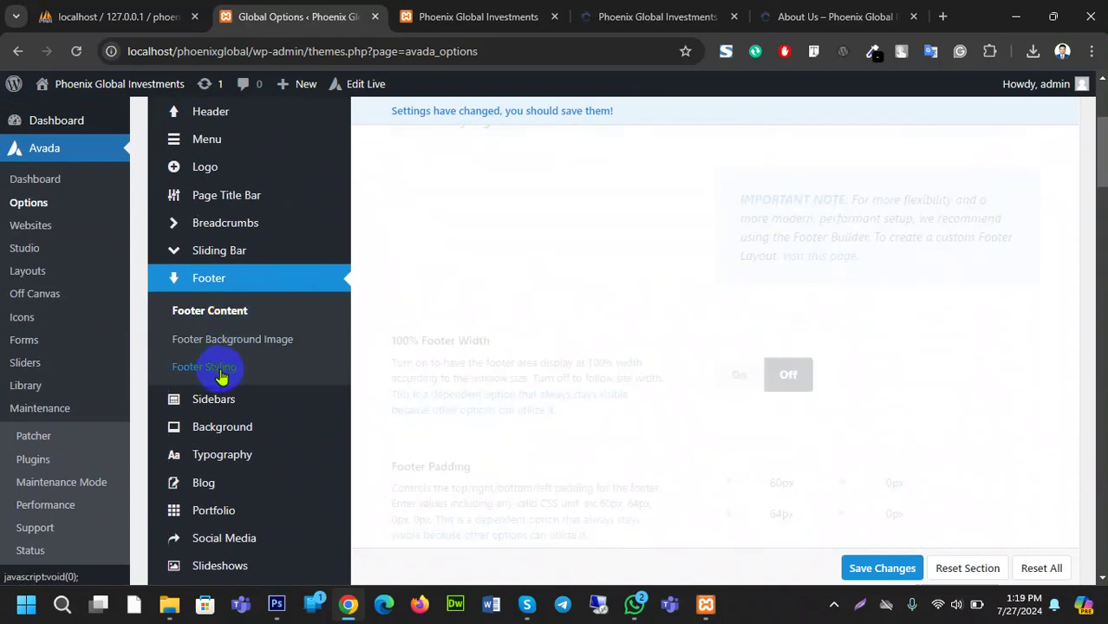
pyautogui.scroll(-5, 626, 284)
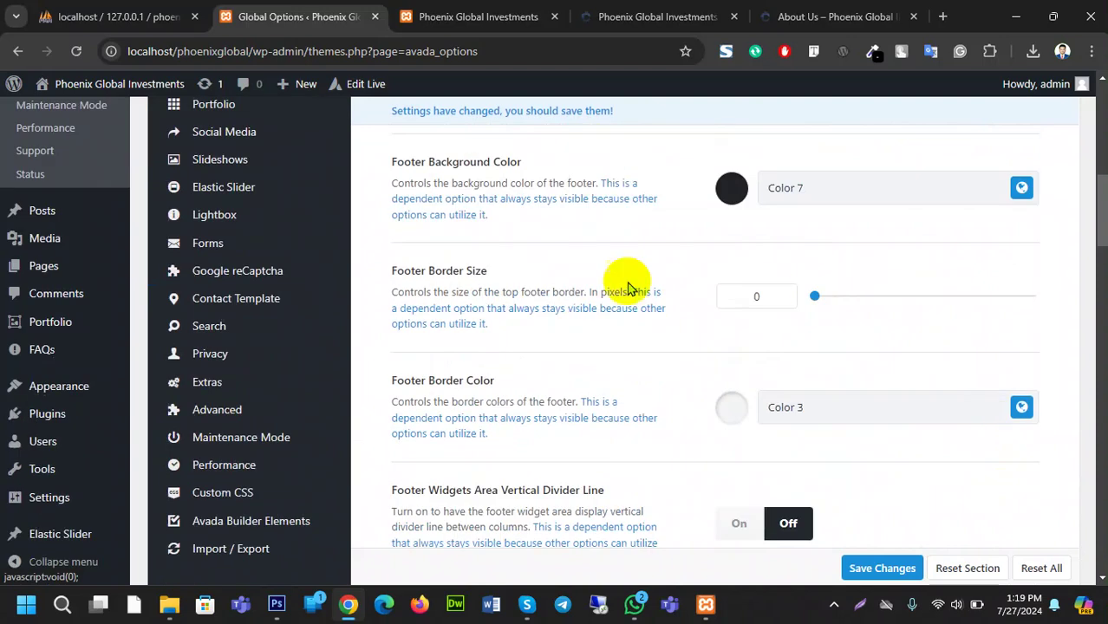
pyautogui.scroll(3, 260, 322)
pyautogui.scroll(4, 265, 292)
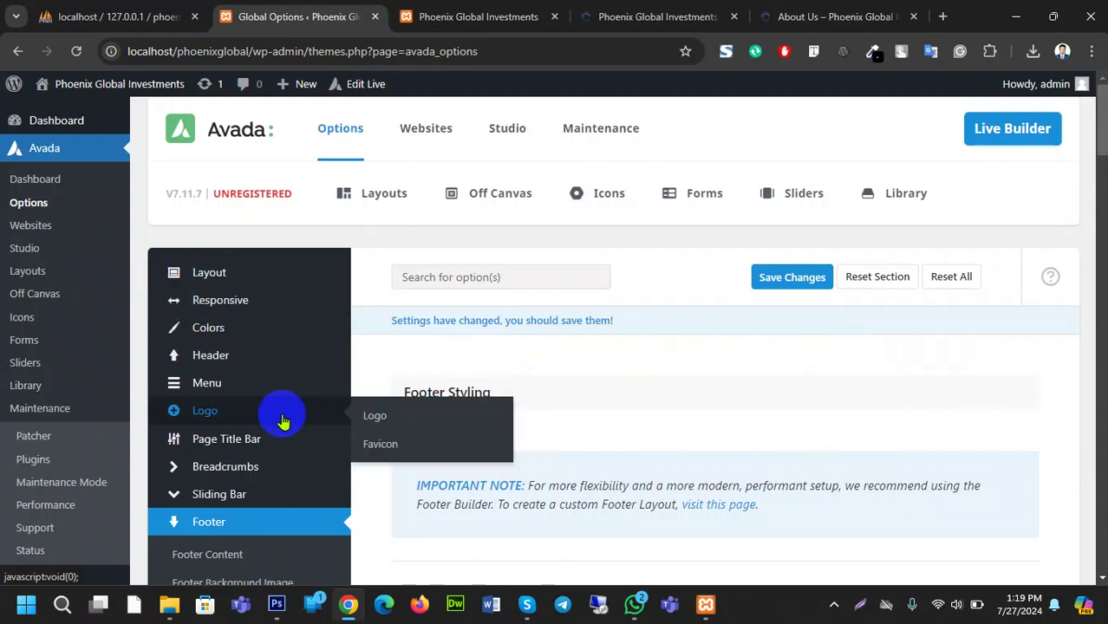
pyautogui.click(546, 7)
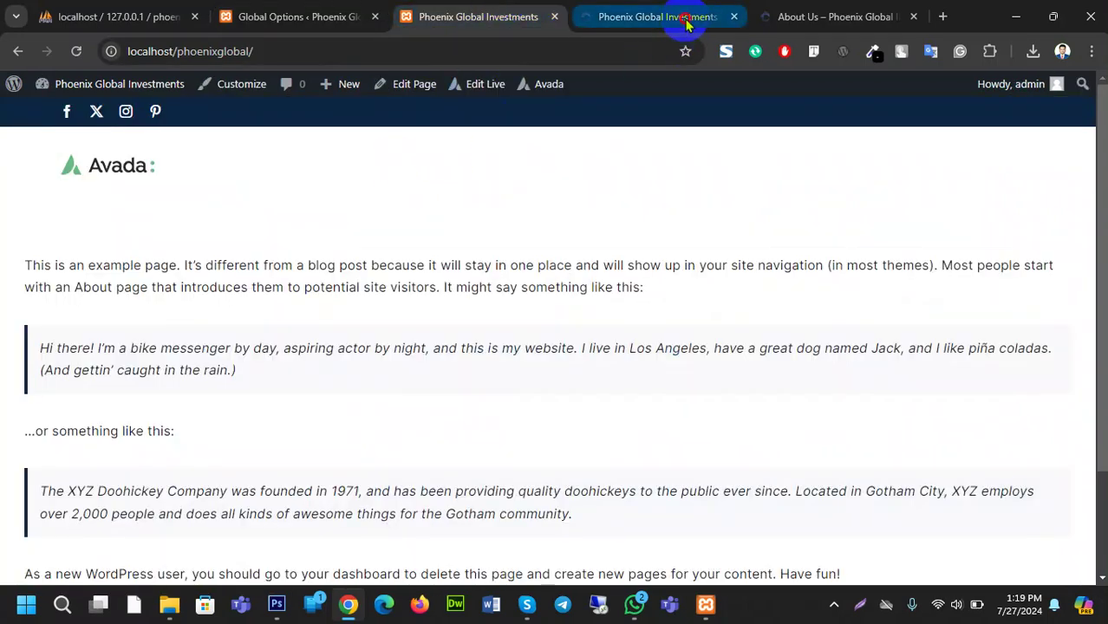
# Compare the Phoenix reference homepage and footer against the Avada global options.
pyautogui.click(658, 16)
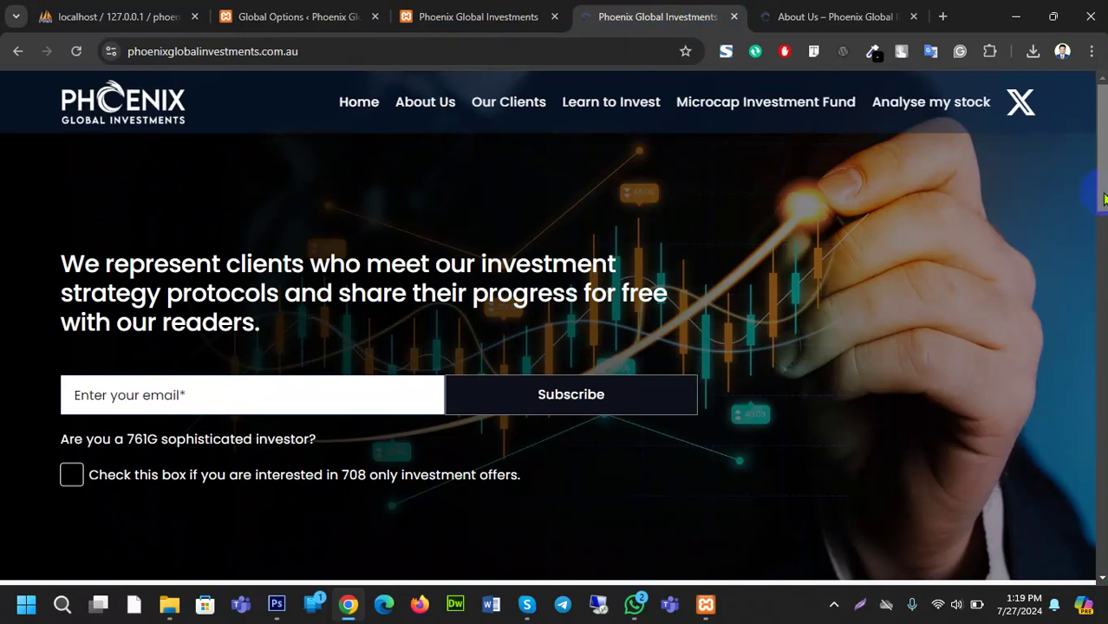
pyautogui.moveTo(1104, 198); pyautogui.dragTo(1099, 564)
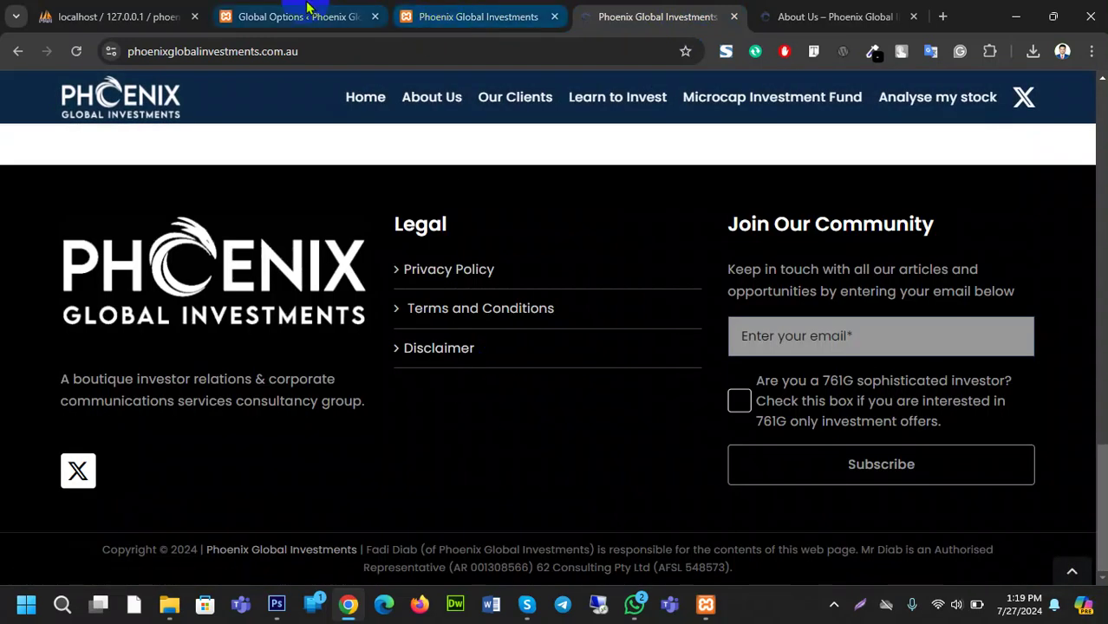
pyautogui.click(308, 10)
pyautogui.scroll(-5, 260, 338)
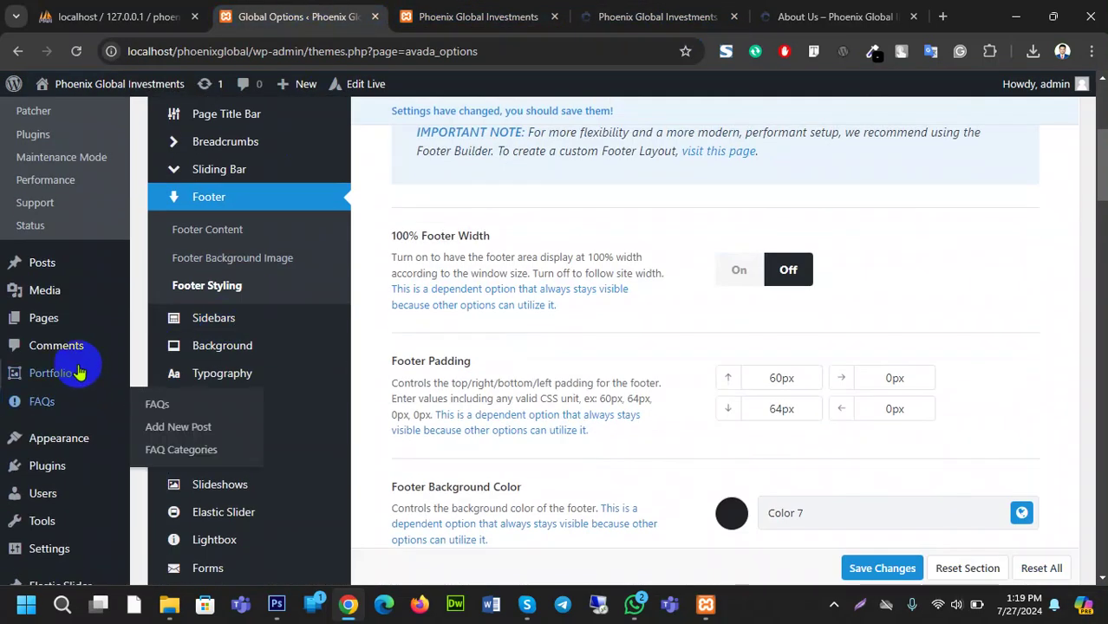
pyautogui.moveTo(73, 439)
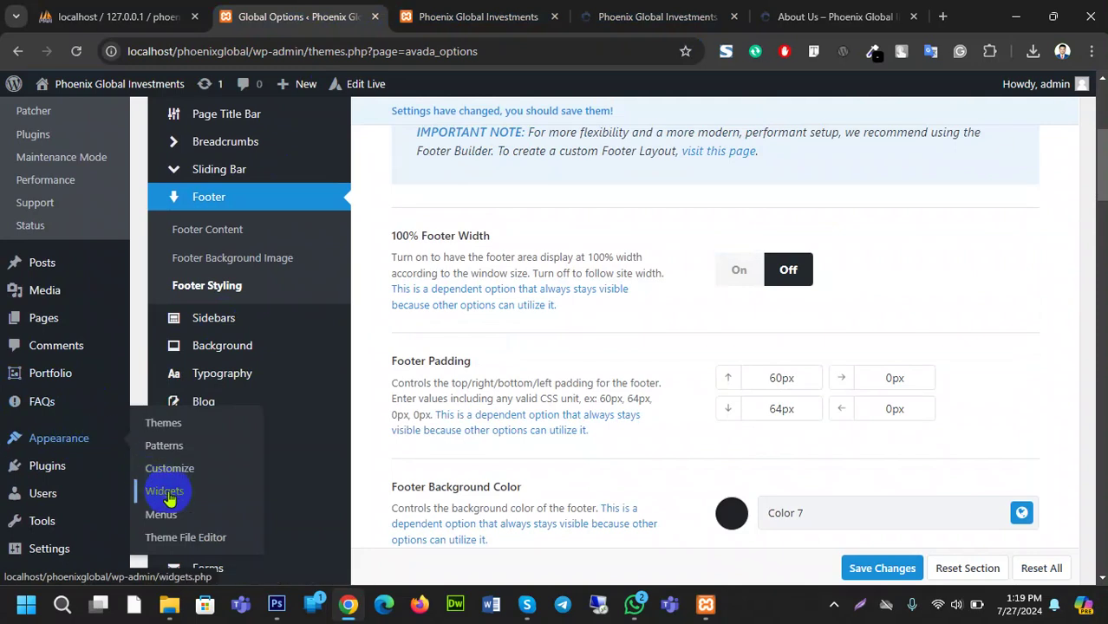
pyautogui.scroll(3, 338, 303)
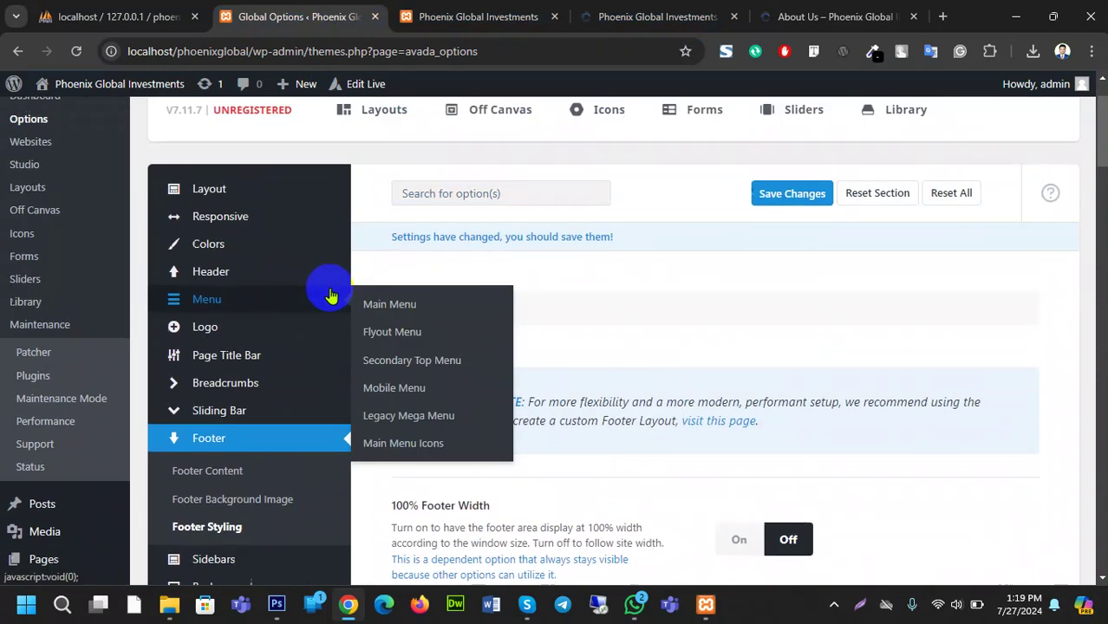
pyautogui.click(685, 14)
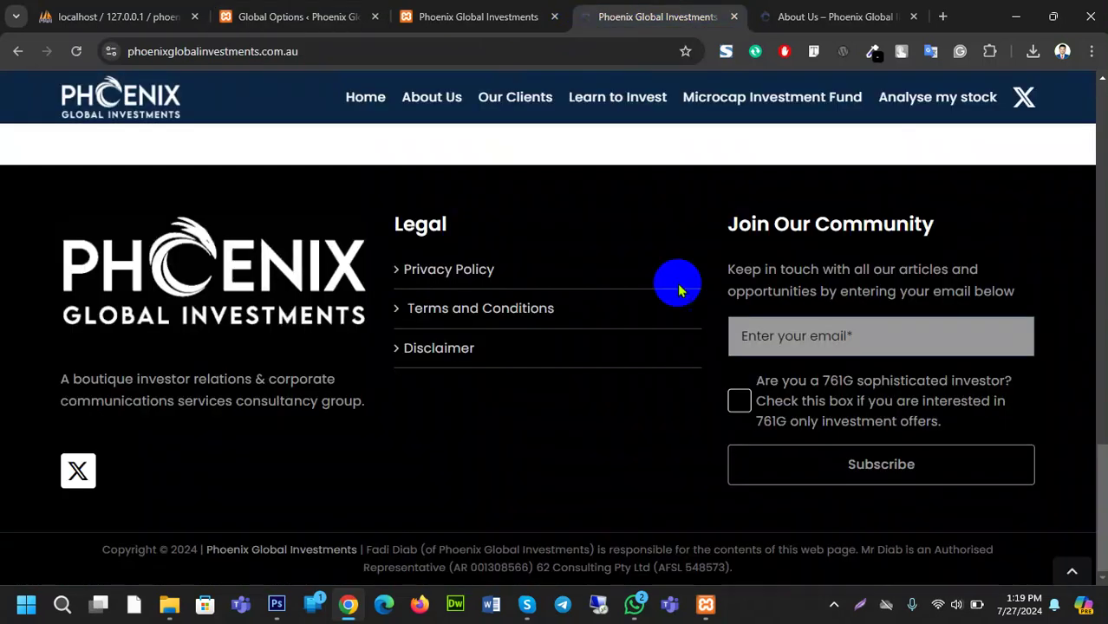
pyautogui.scroll(20, 441, 297)
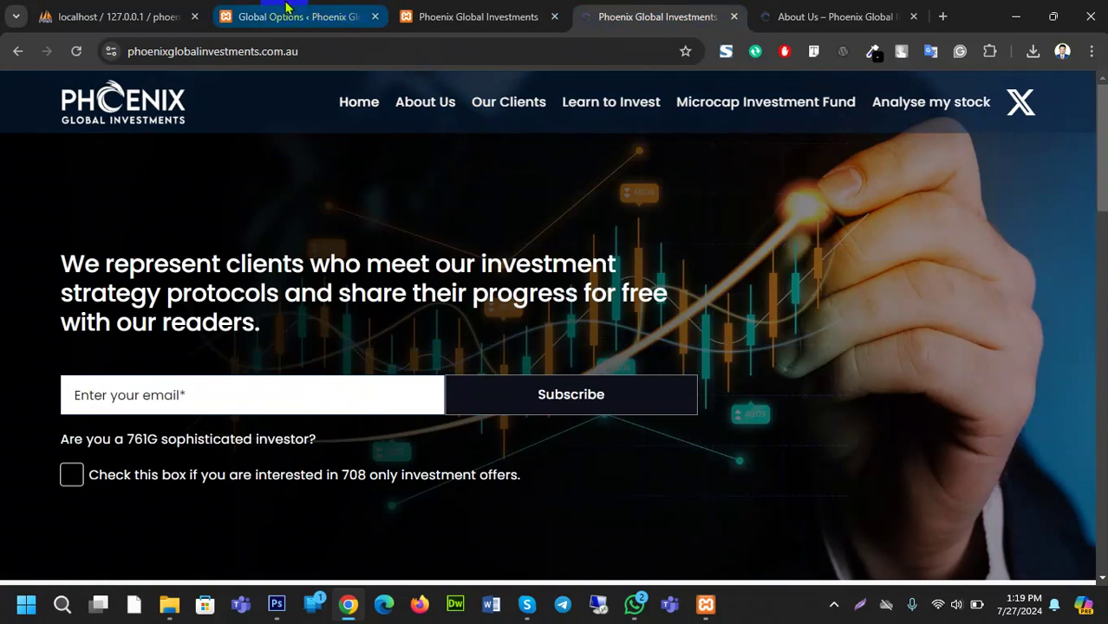
pyautogui.click(290, 16)
pyautogui.scroll(-4, 218, 407)
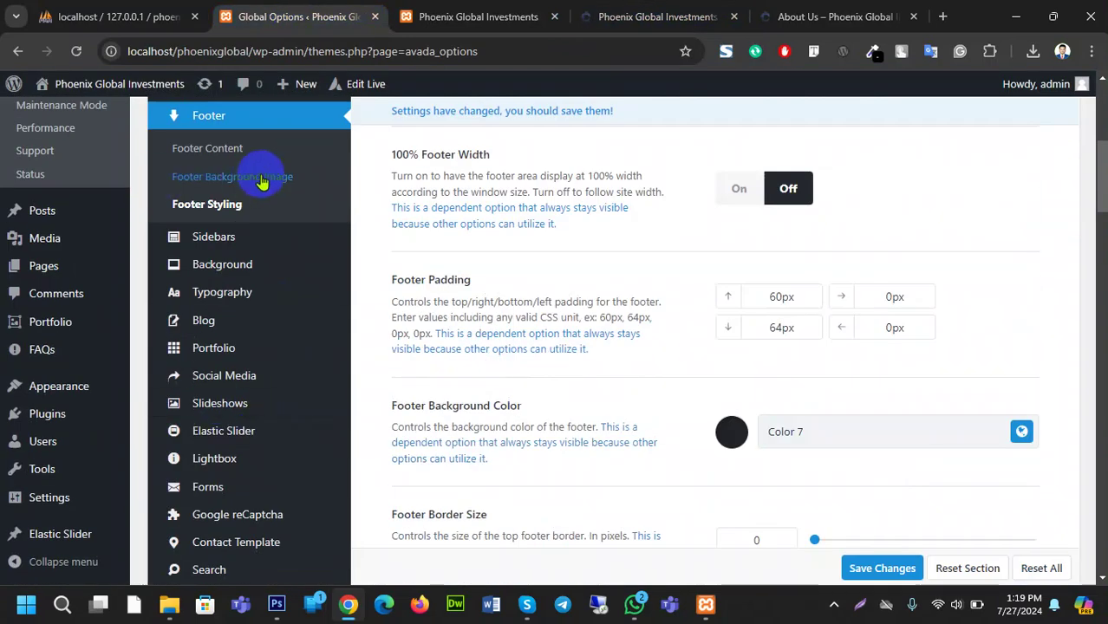
# Browse the reference site's About Us page and homepage, then return to Avada Global Options.
pyautogui.click(832, 17)
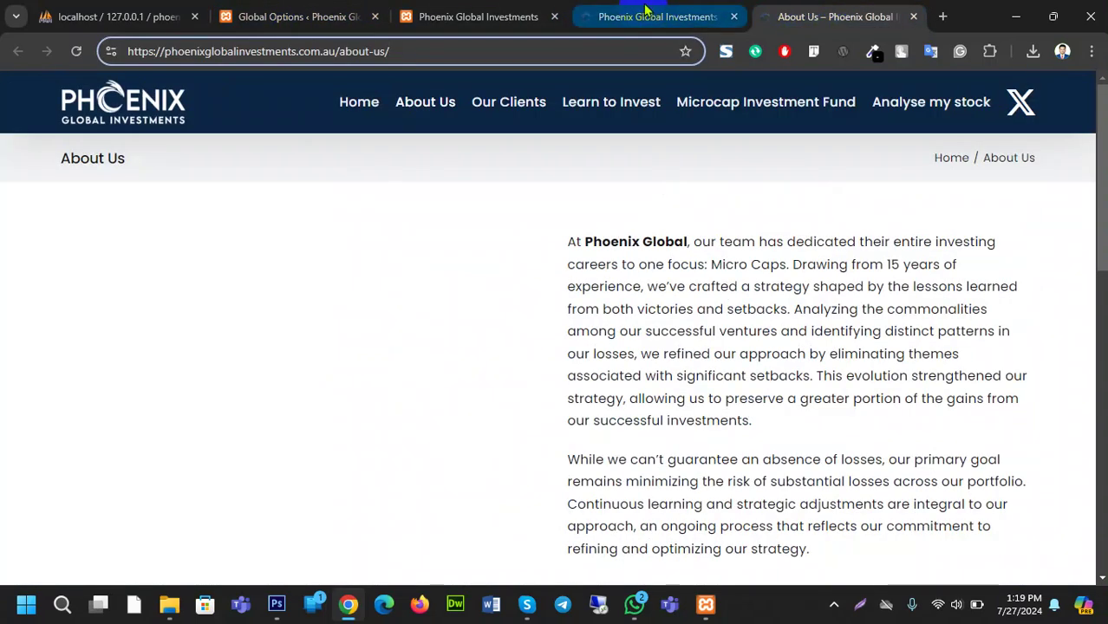
pyautogui.click(633, 17)
pyautogui.scroll(-6, 659, 364)
pyautogui.scroll(-10, 694, 429)
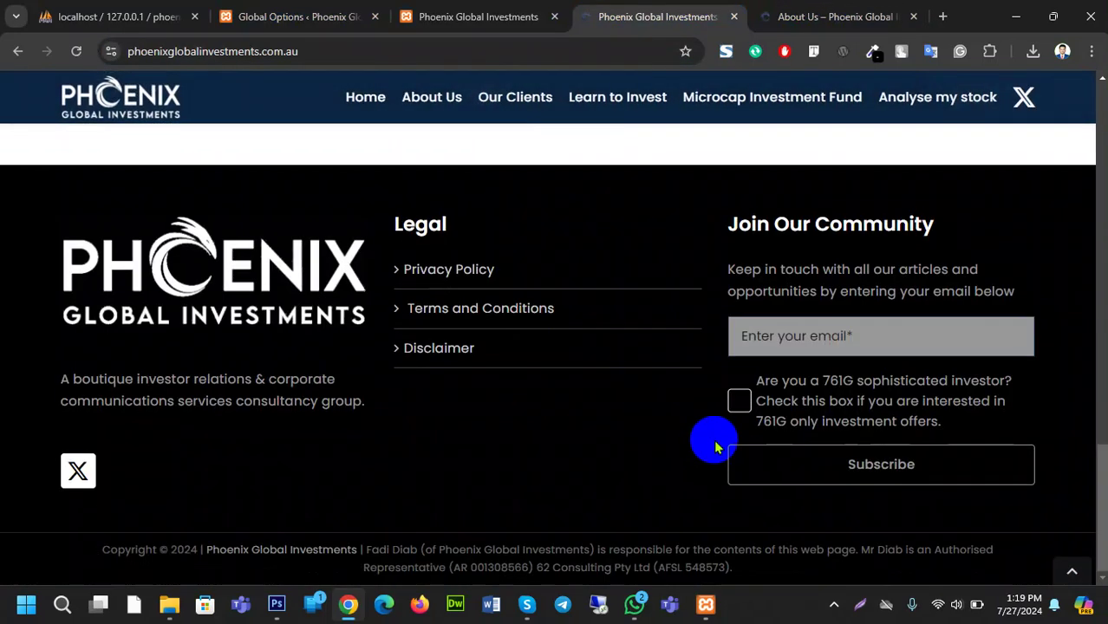
pyautogui.scroll(10, 457, 359)
pyautogui.scroll(6, 459, 182)
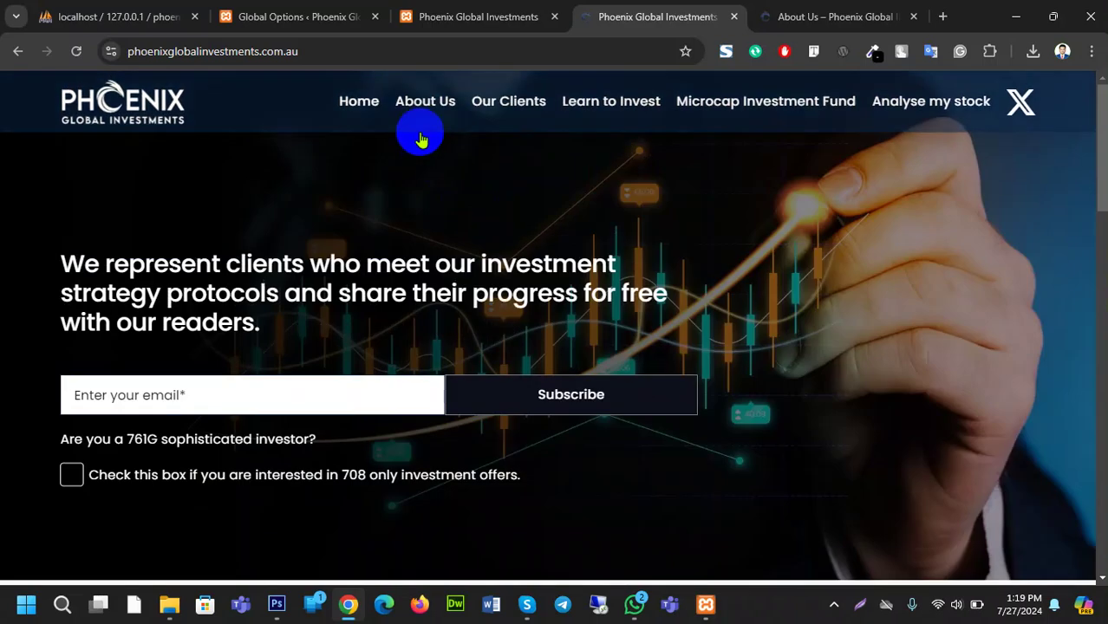
pyautogui.scroll(-3, 694, 208)
pyautogui.scroll(3, 607, 156)
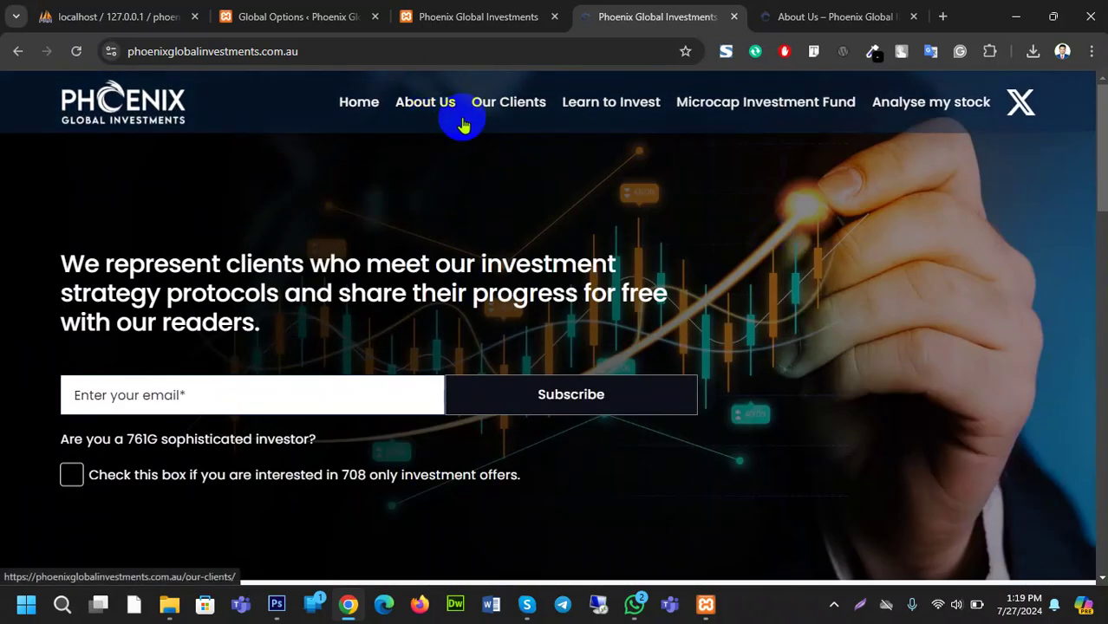
pyautogui.scroll(-5, 516, 119)
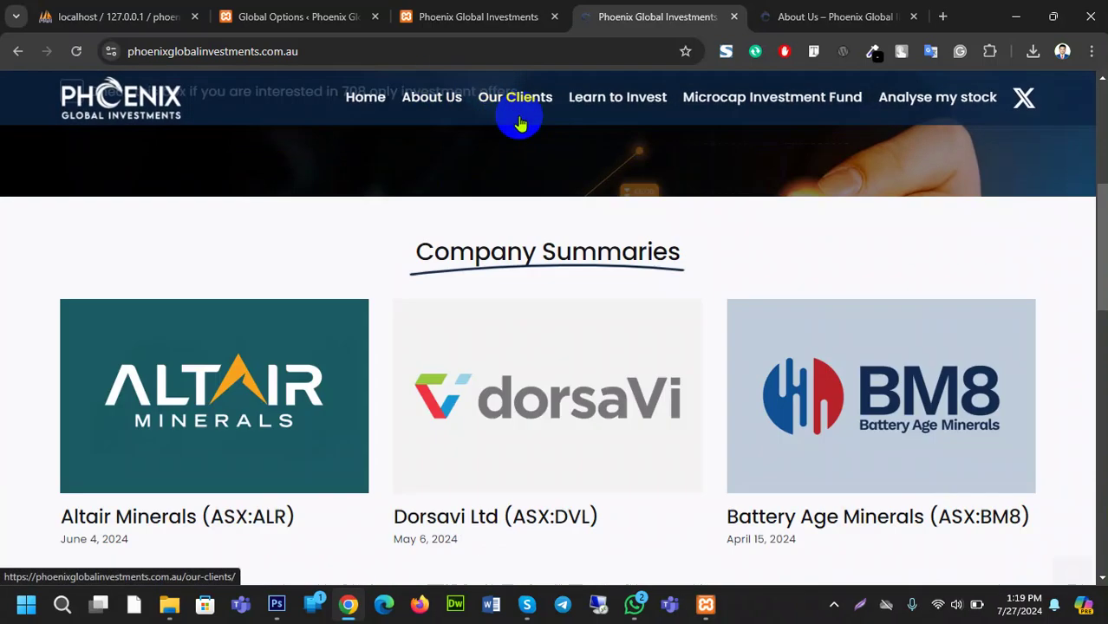
pyautogui.scroll(-5, 774, 223)
pyautogui.scroll(-5, 688, 278)
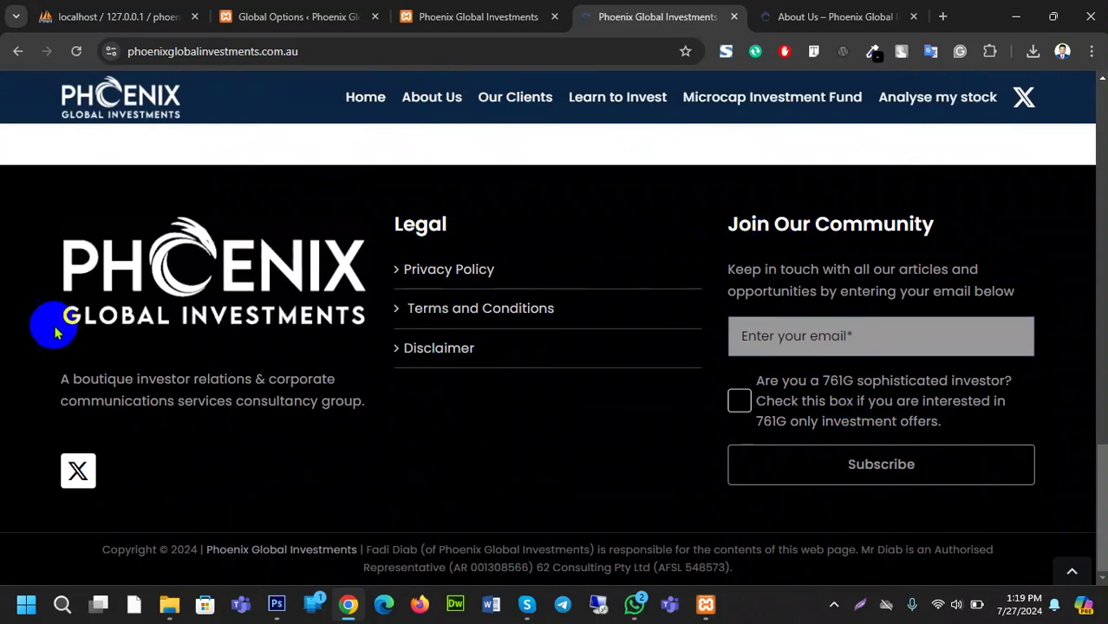
pyautogui.scroll(5, 877, 457)
pyautogui.scroll(5, 922, 470)
pyautogui.scroll(5, 923, 470)
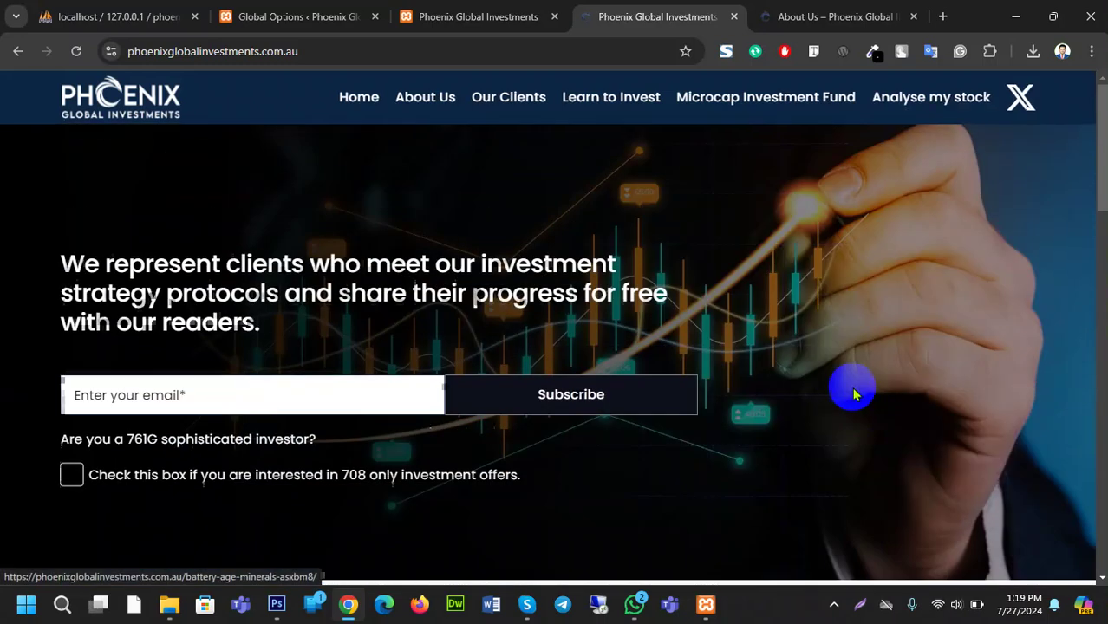
pyautogui.click(299, 17)
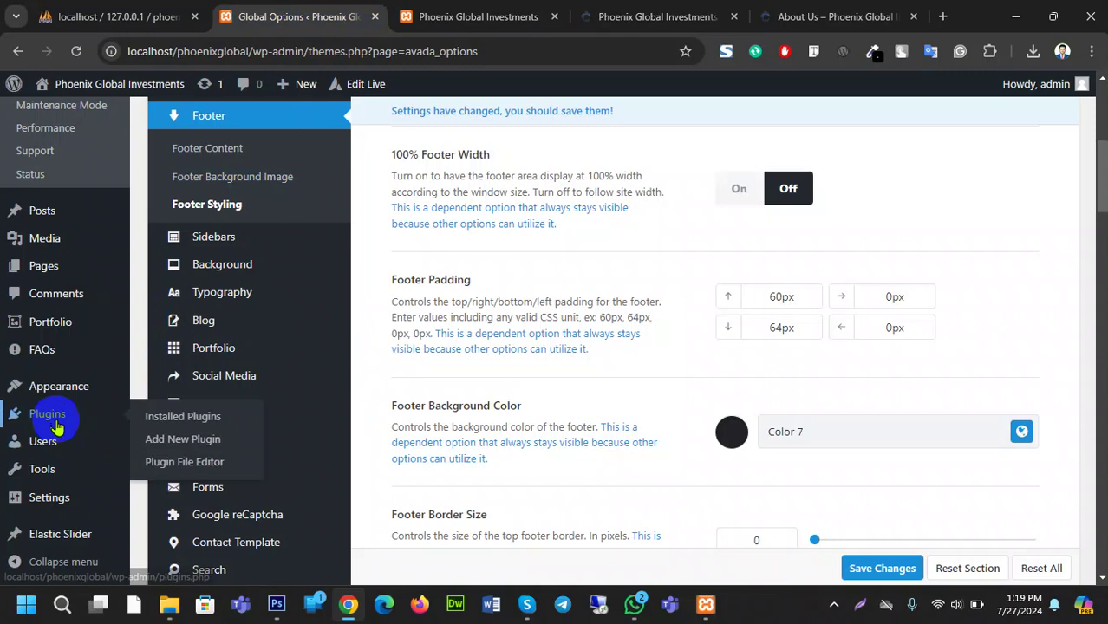
# Open Appearance > Menus in a new tab, then reload the local site.
pyautogui.moveTo(74, 387)
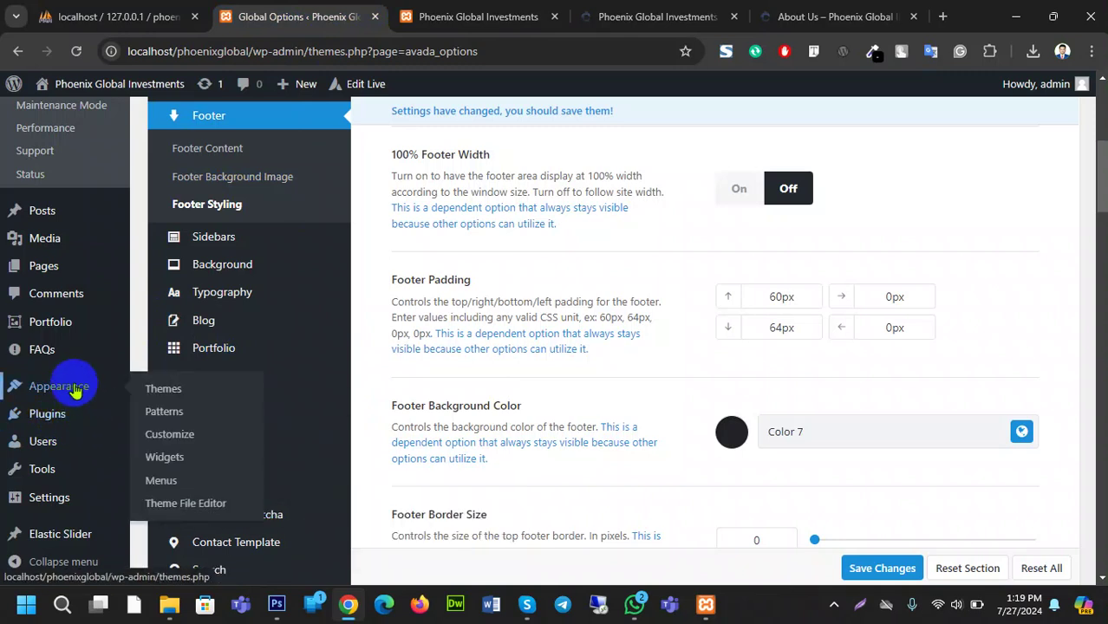
pyautogui.rightClick(171, 481)
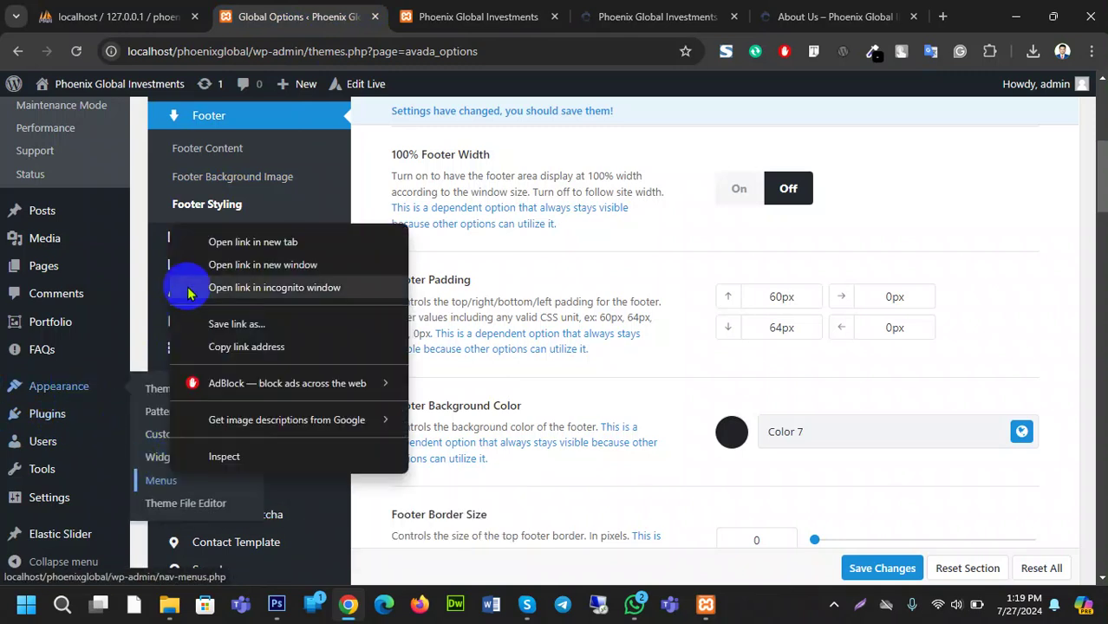
pyautogui.click(218, 240)
pyautogui.click(374, 19)
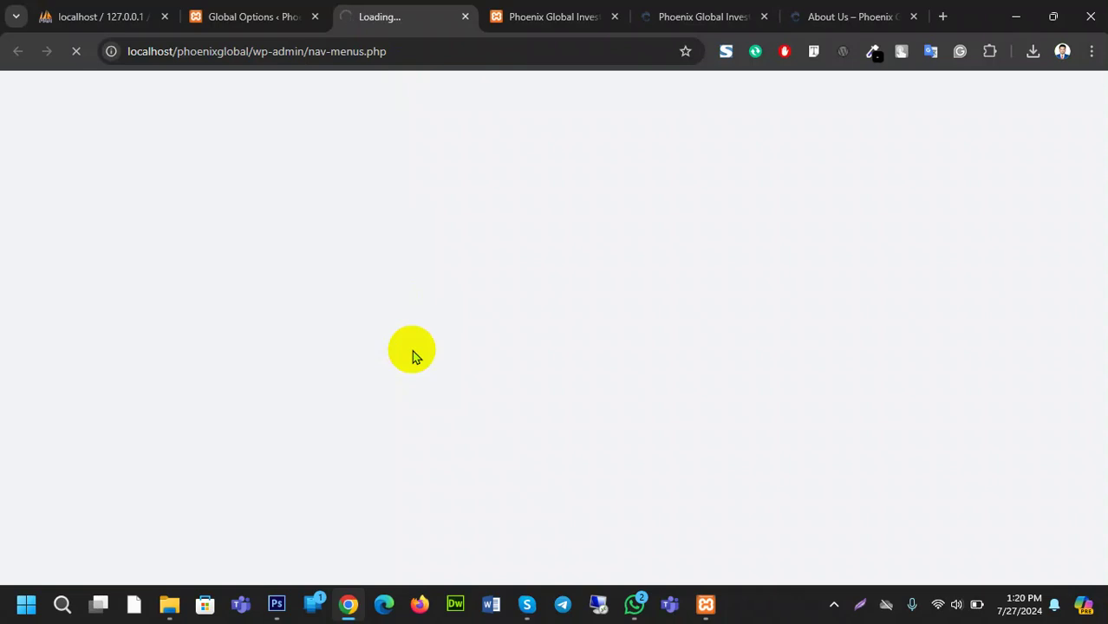
pyautogui.click(538, 18)
pyautogui.click(76, 51)
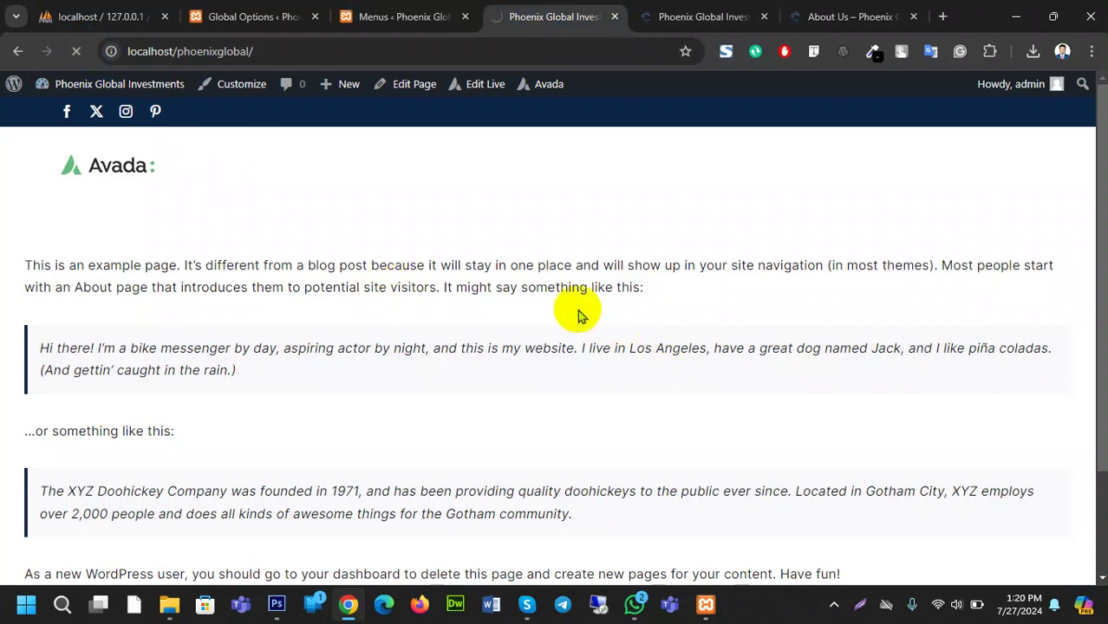
# Save the pending Avada footer option changes and reload the local site to see them.
pyautogui.hotkey('ctrl', '2')
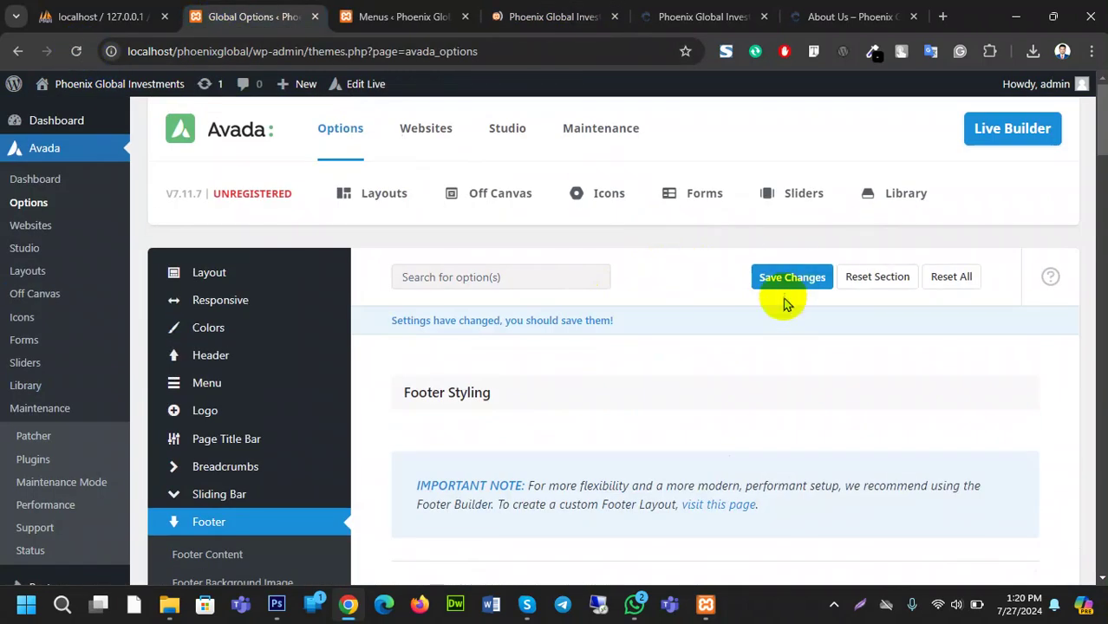
pyautogui.click(780, 285)
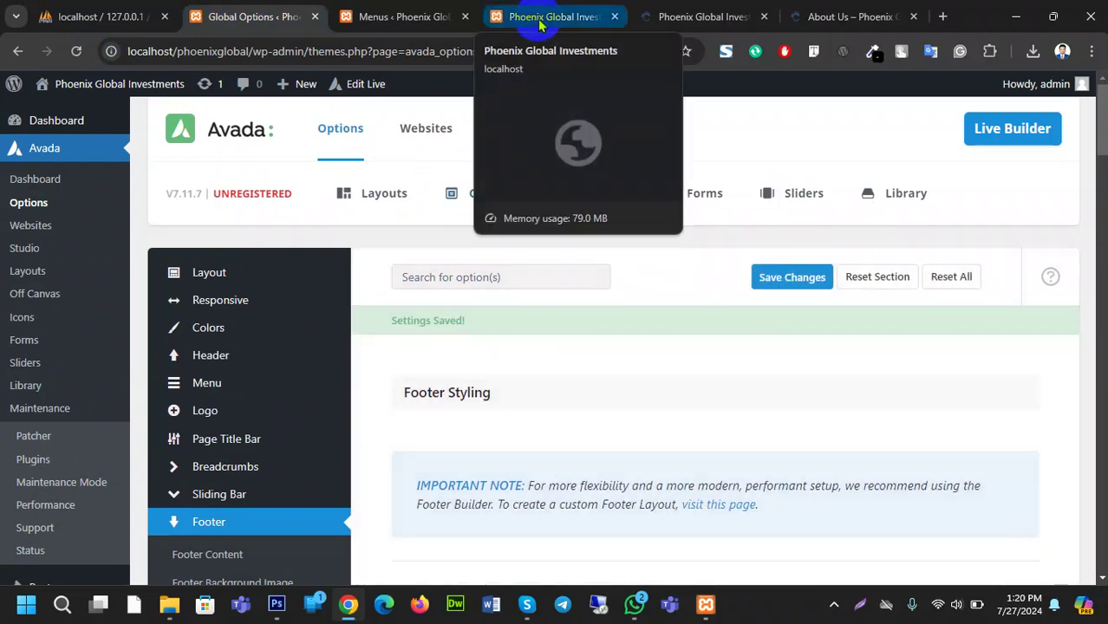
pyautogui.click(540, 20)
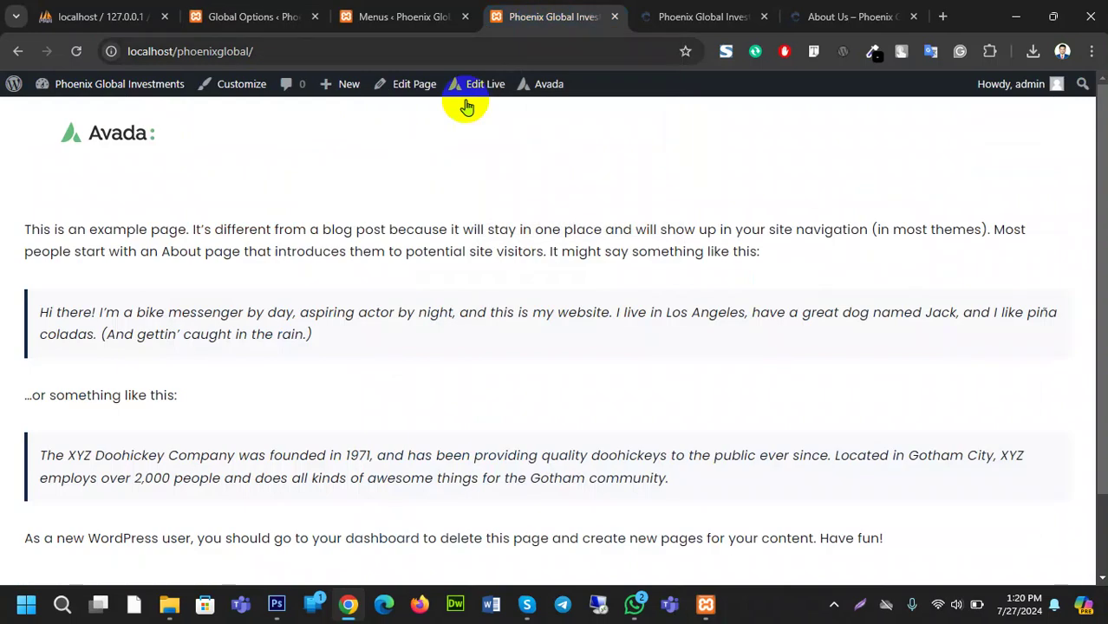
pyautogui.click(77, 53)
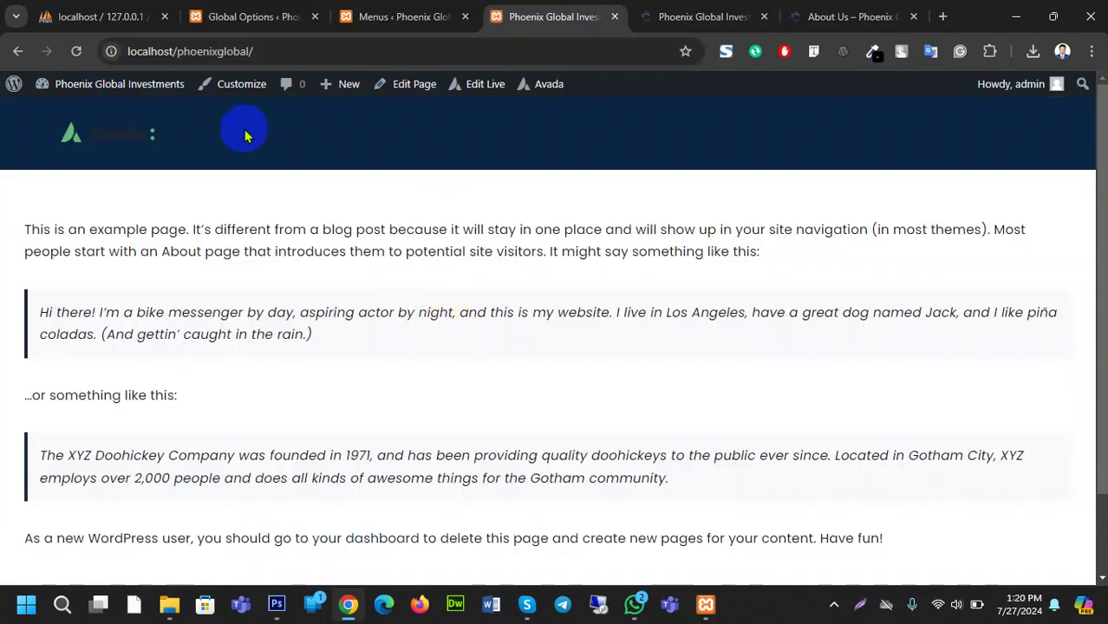
# Create a menu named 'Main' assigned to the Main Navigation location.
pyautogui.scroll(-2, 200, 191)
pyautogui.scroll(2, 209, 206)
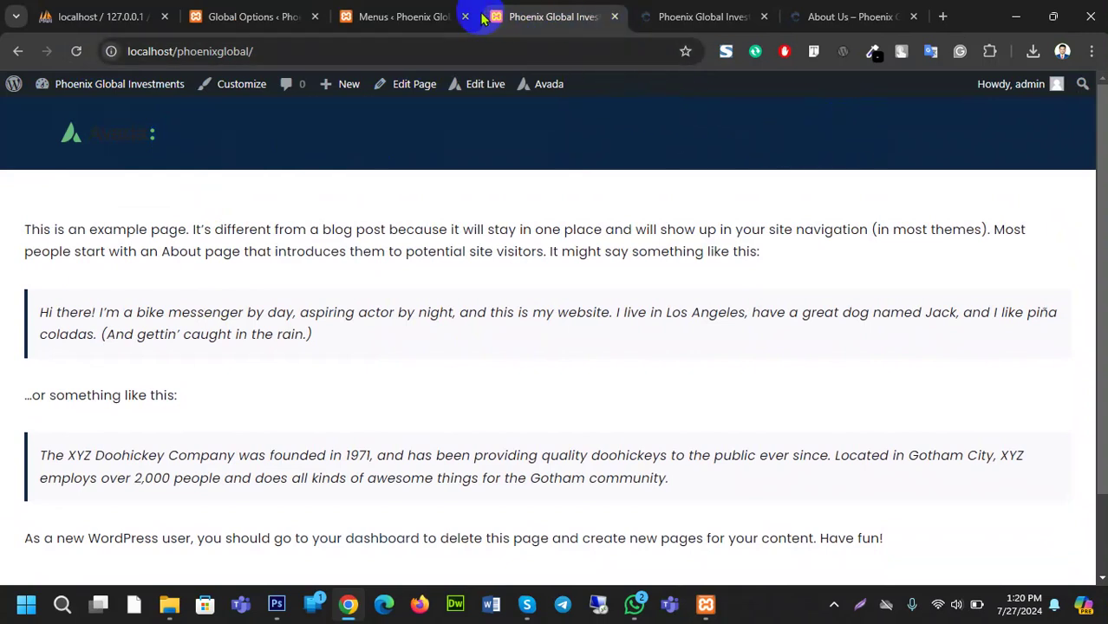
pyautogui.click(438, 17)
pyautogui.click(493, 362)
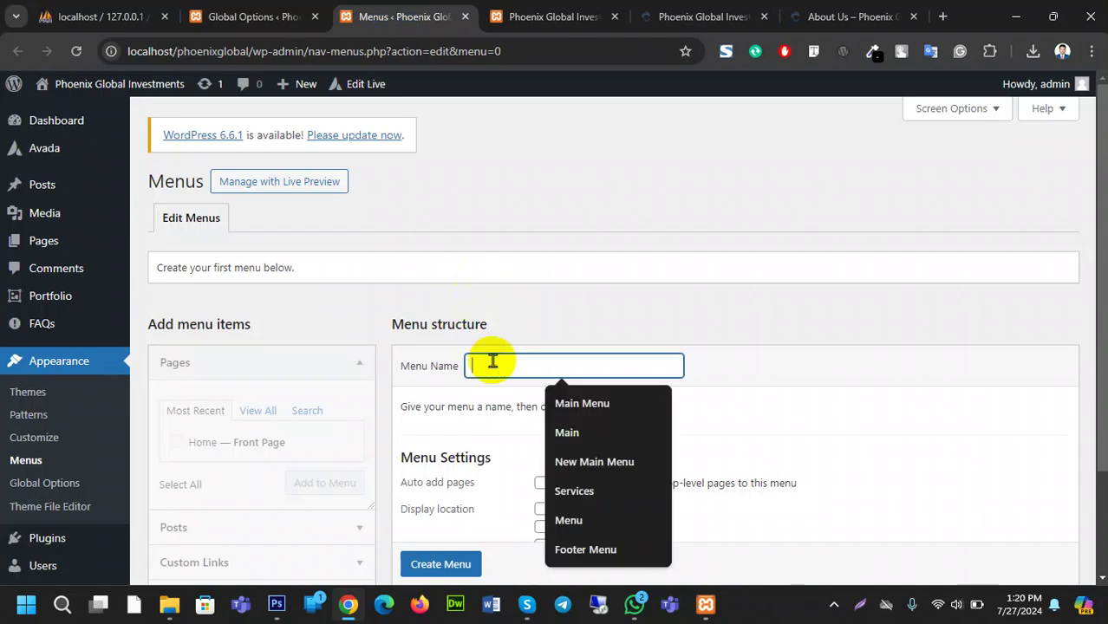
pyautogui.click(589, 433)
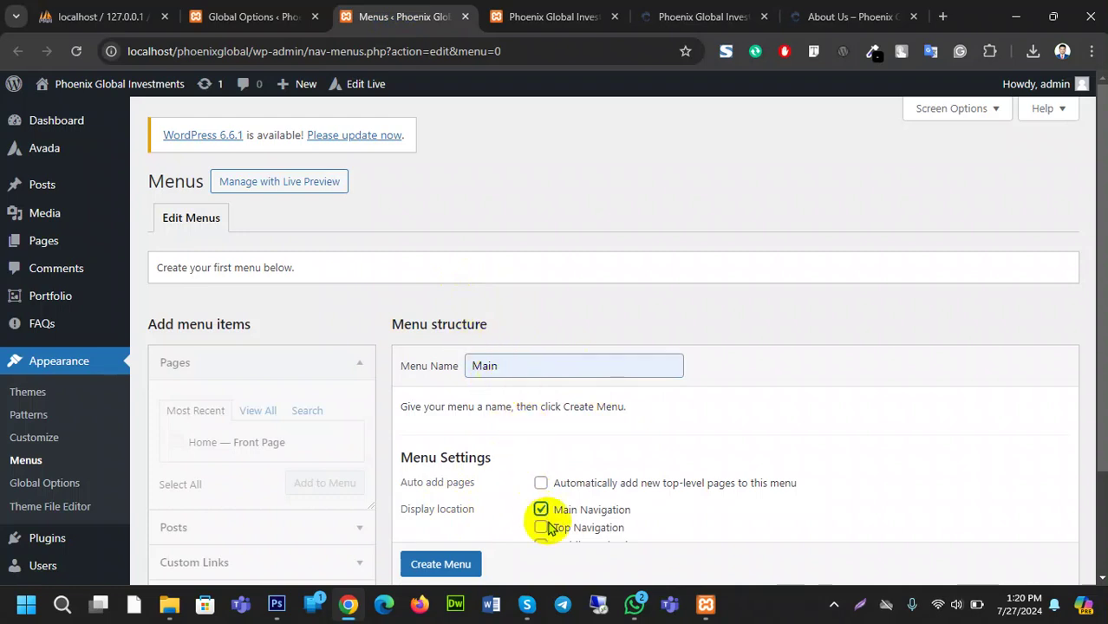
pyautogui.scroll(-1, 434, 568)
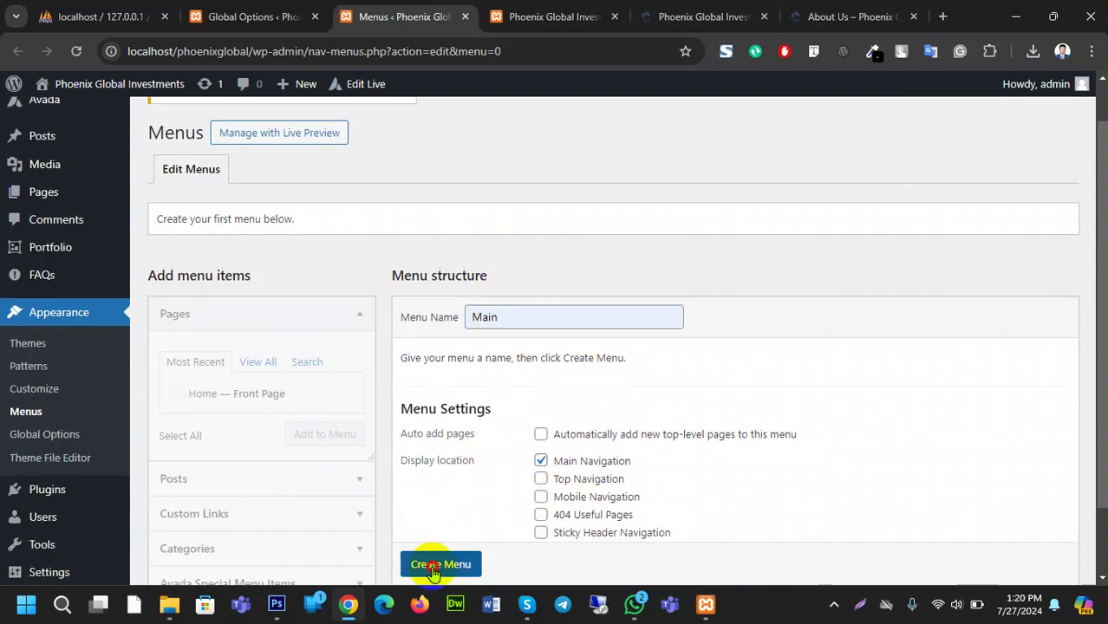
pyautogui.click(416, 559)
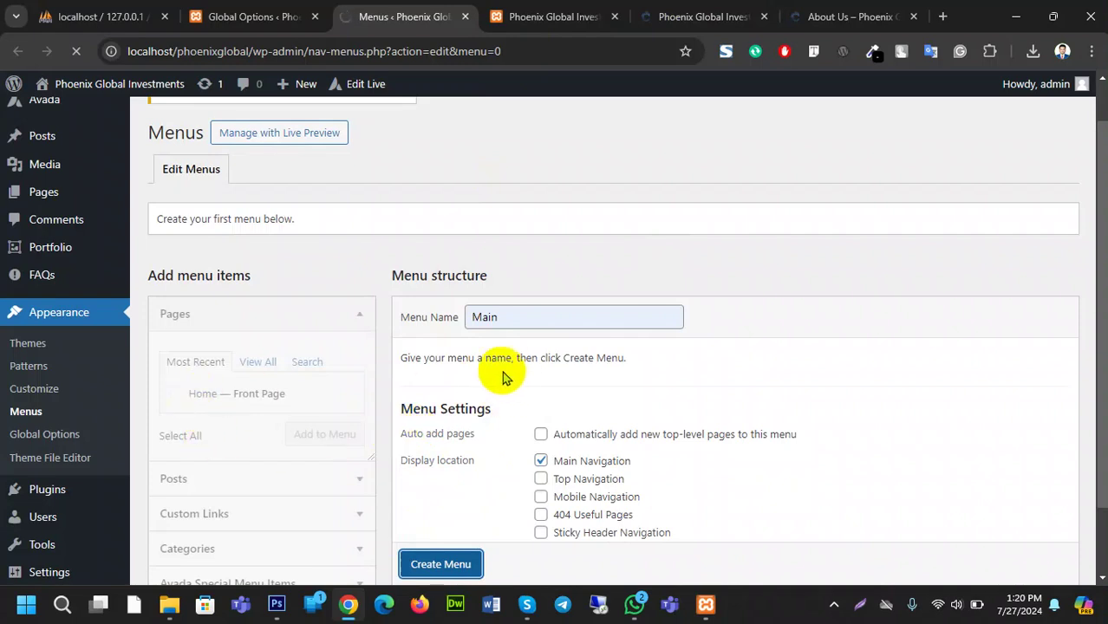
# Add the Home page to the Main menu, save it, and reload the local site.
pyautogui.scroll(-2, 536, 342)
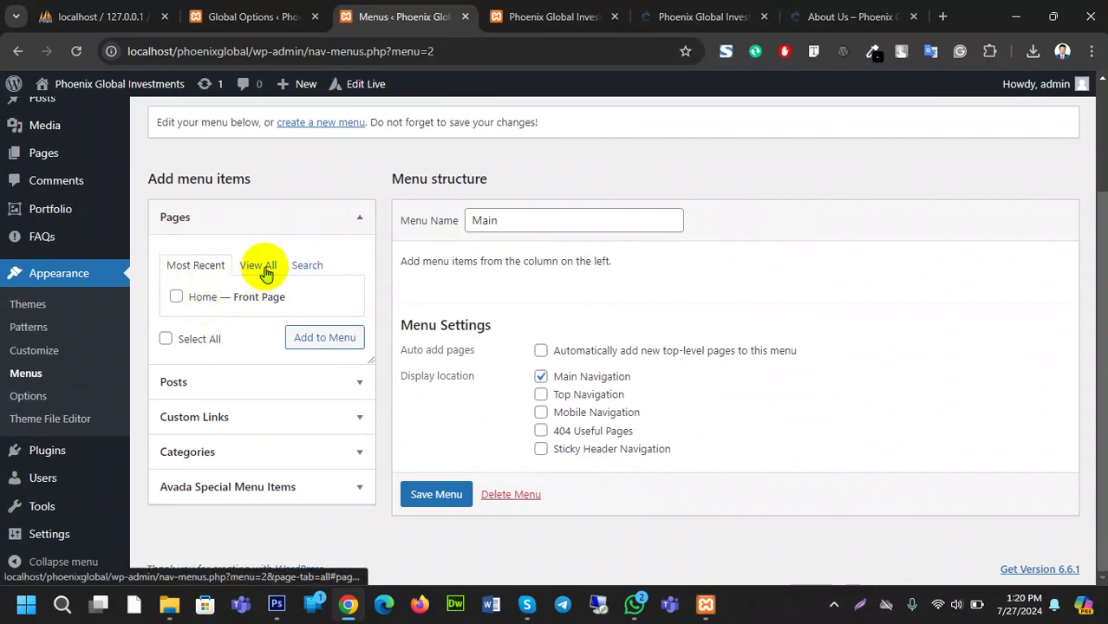
pyautogui.click(206, 296)
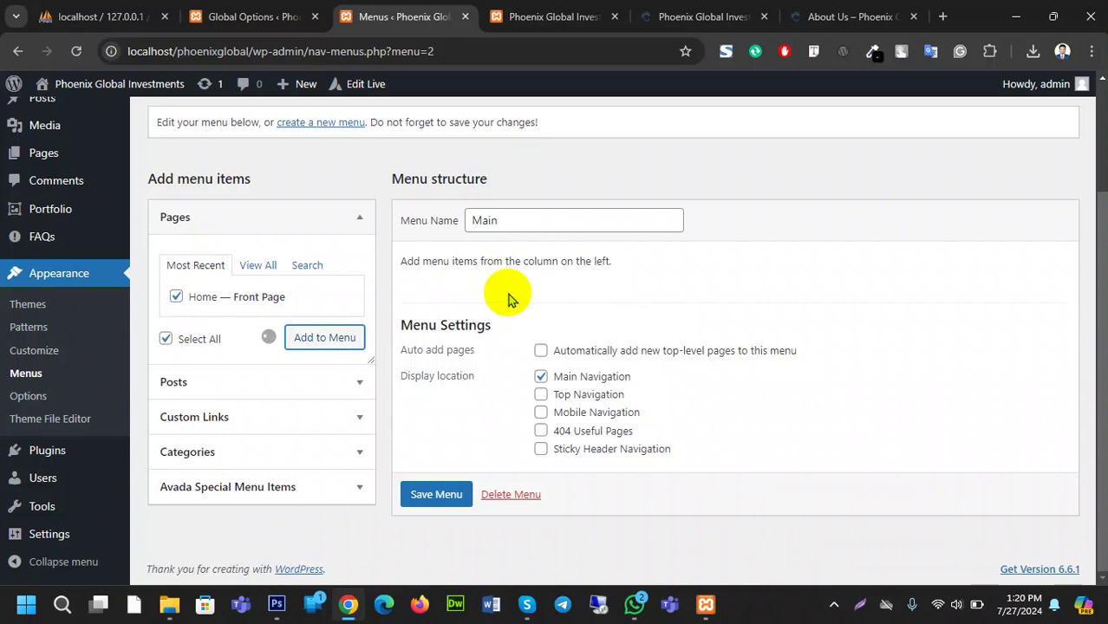
pyautogui.click(436, 564)
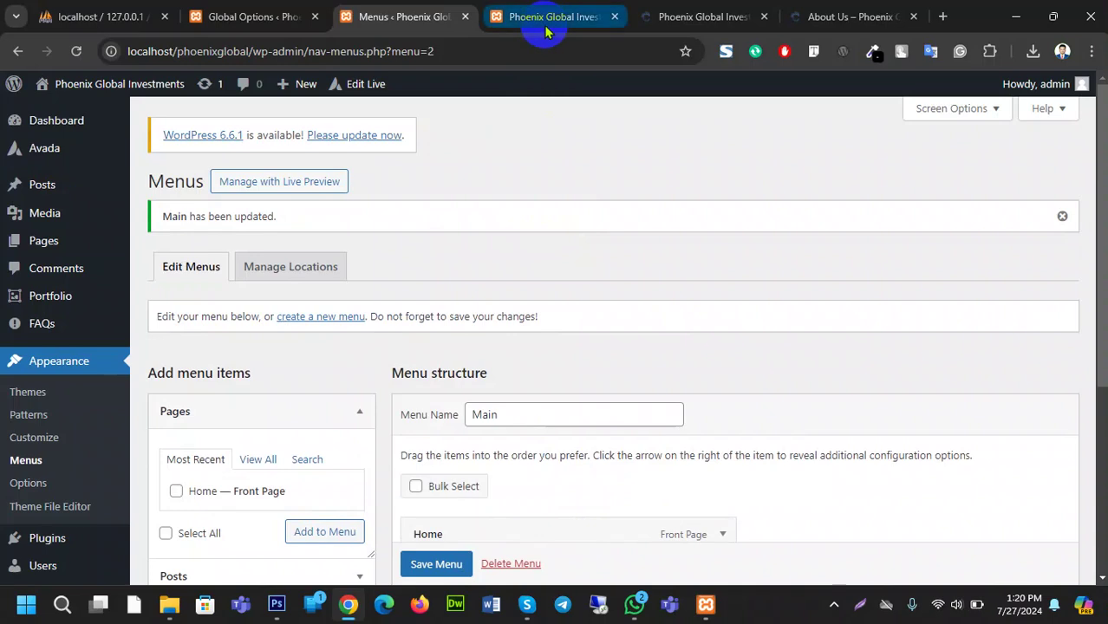
pyautogui.click(555, 16)
pyautogui.click(77, 52)
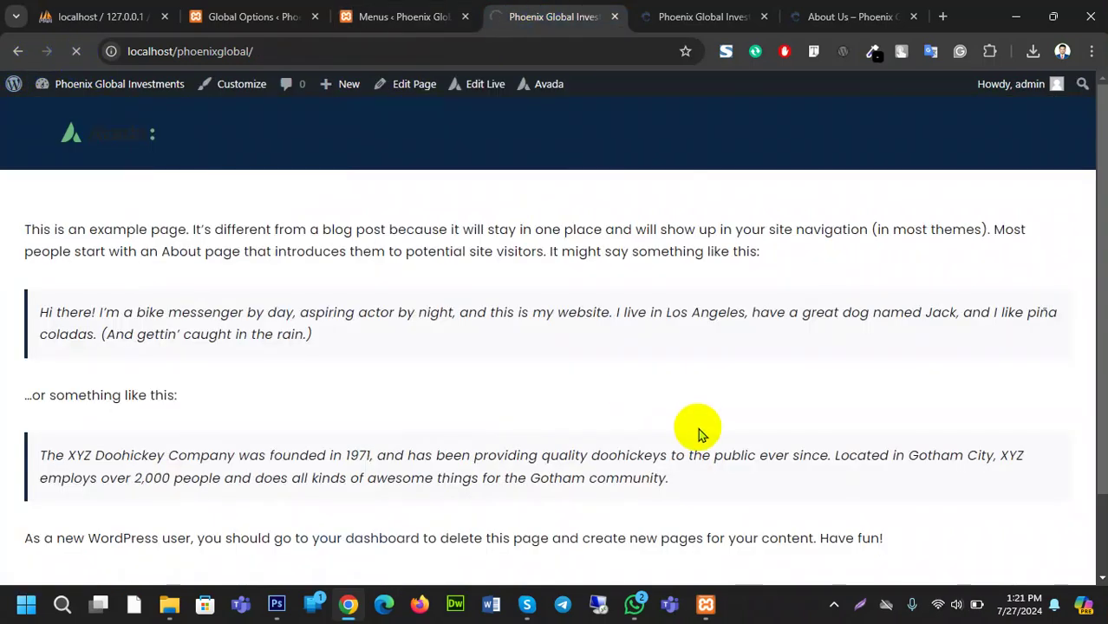
# Check the local header's search field and Home menu item, then switch to the Phoenix reference site.
pyautogui.click(1027, 143)
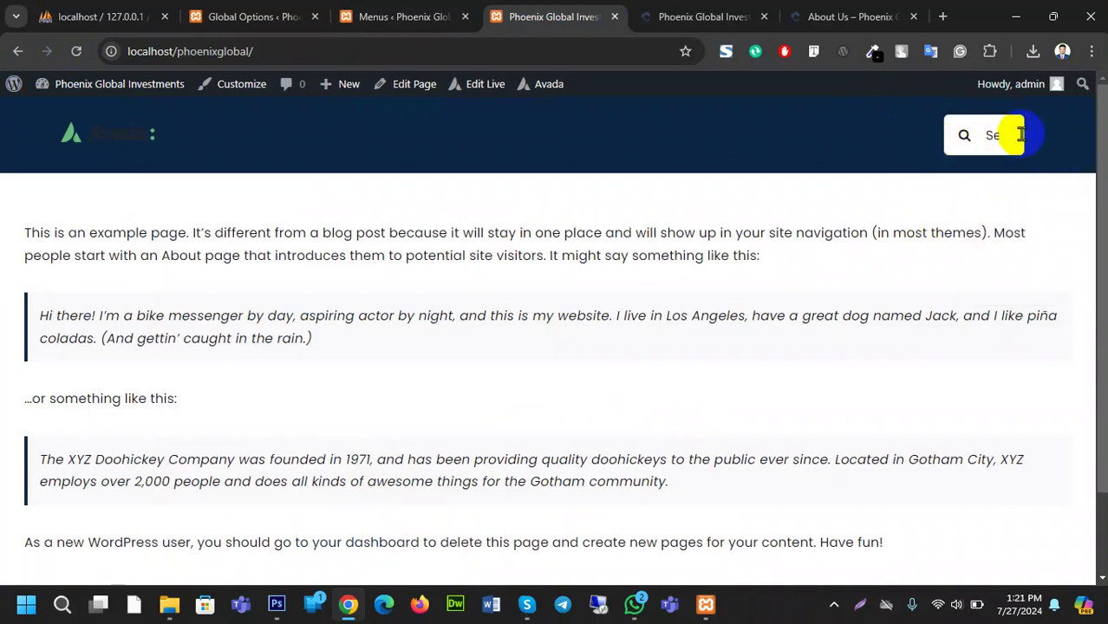
pyautogui.click(1032, 138)
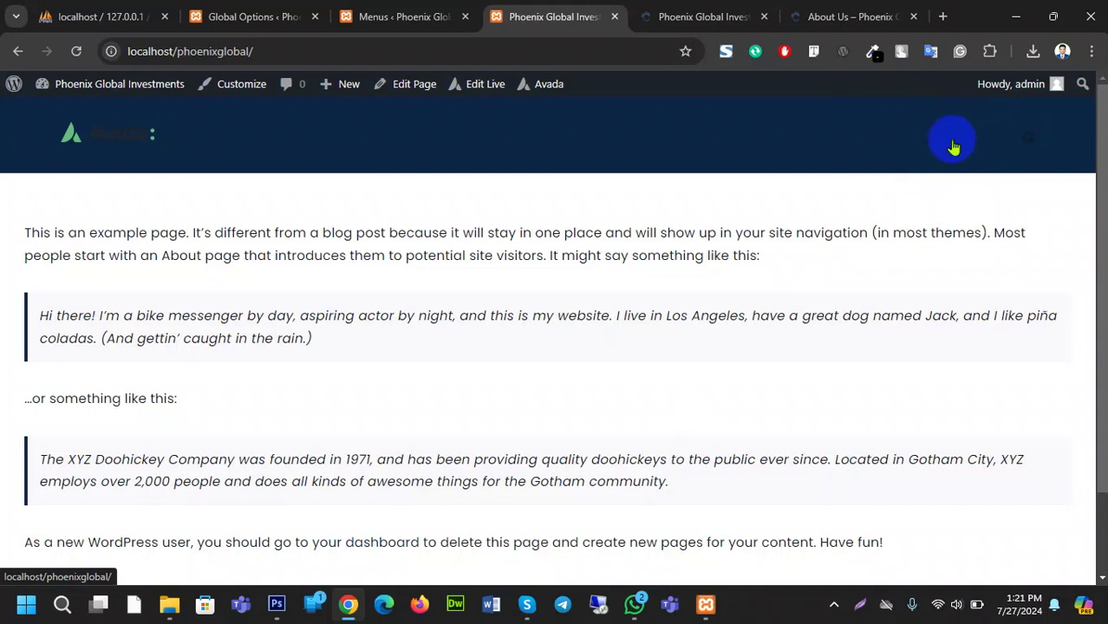
pyautogui.scroll(-2, 952, 197)
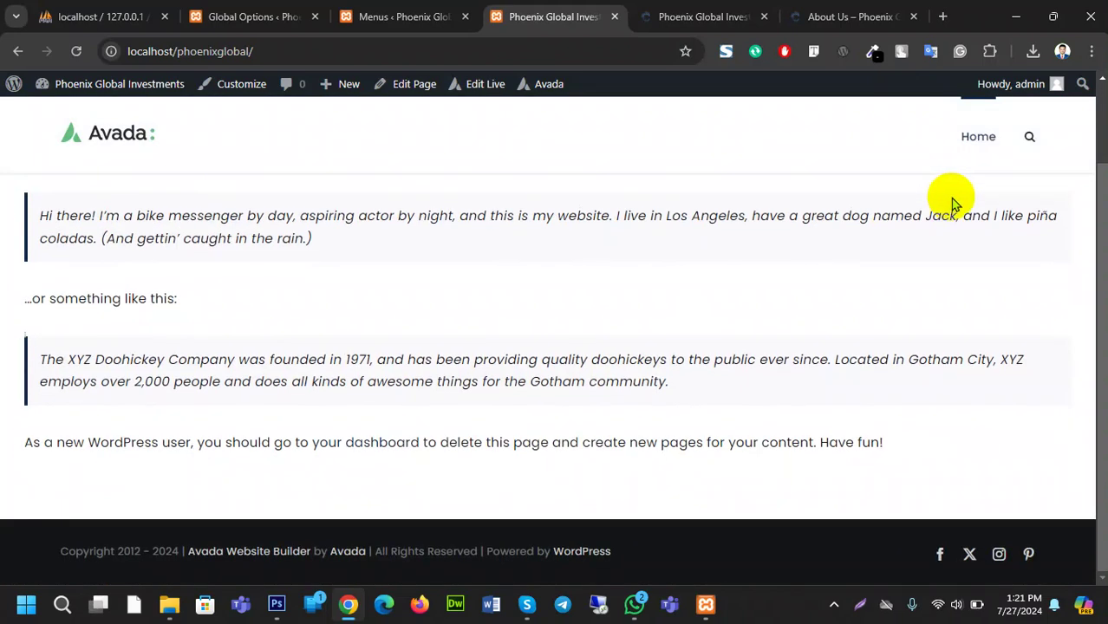
pyautogui.scroll(2, 966, 183)
pyautogui.scroll(-2, 969, 177)
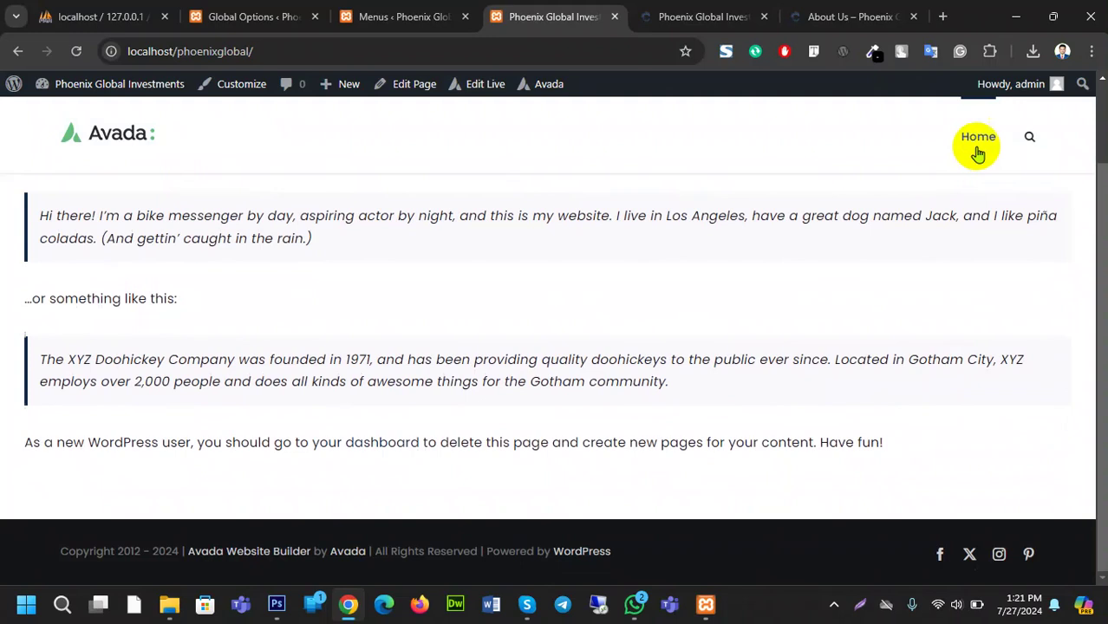
pyautogui.scroll(2, 772, 174)
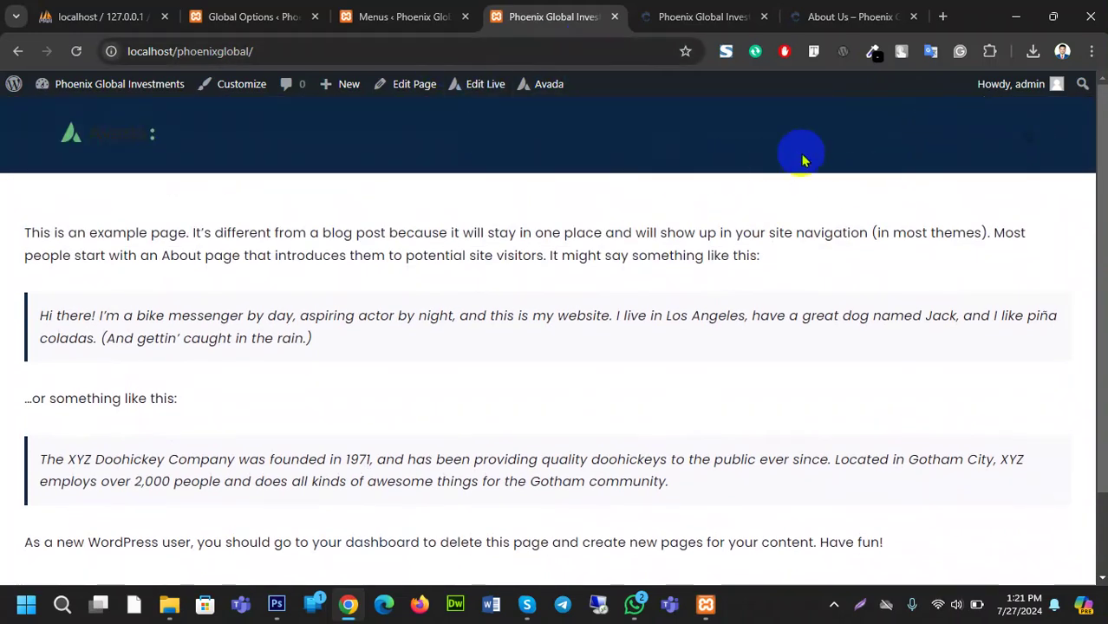
pyautogui.click(707, 15)
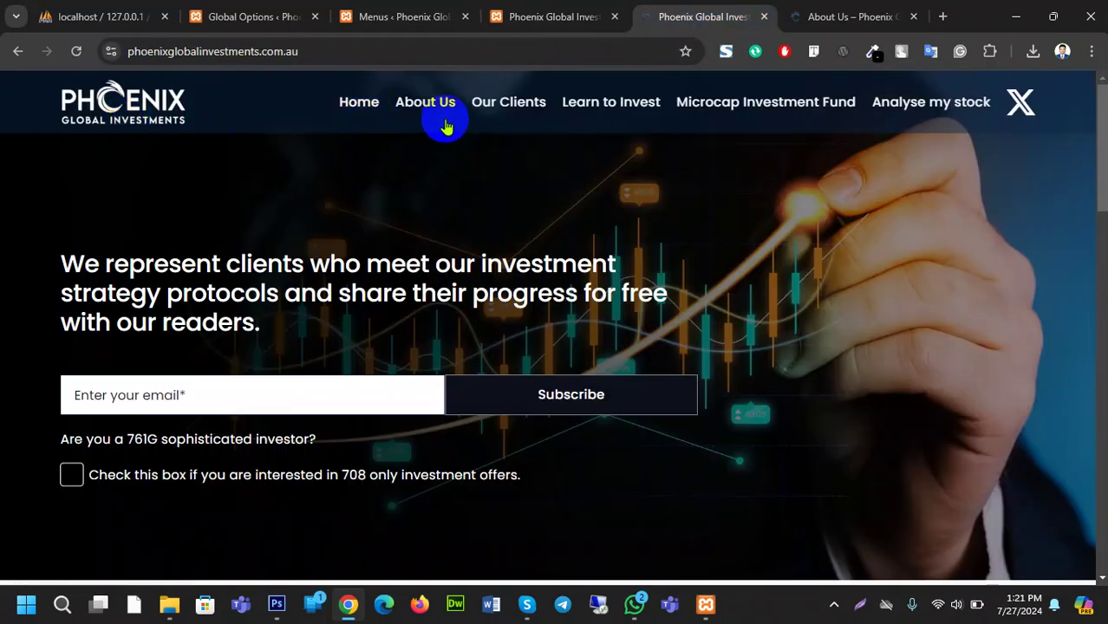
# In Avada's Main Menu settings, set the menu highlight style to Color Only.
pyautogui.click(224, 12)
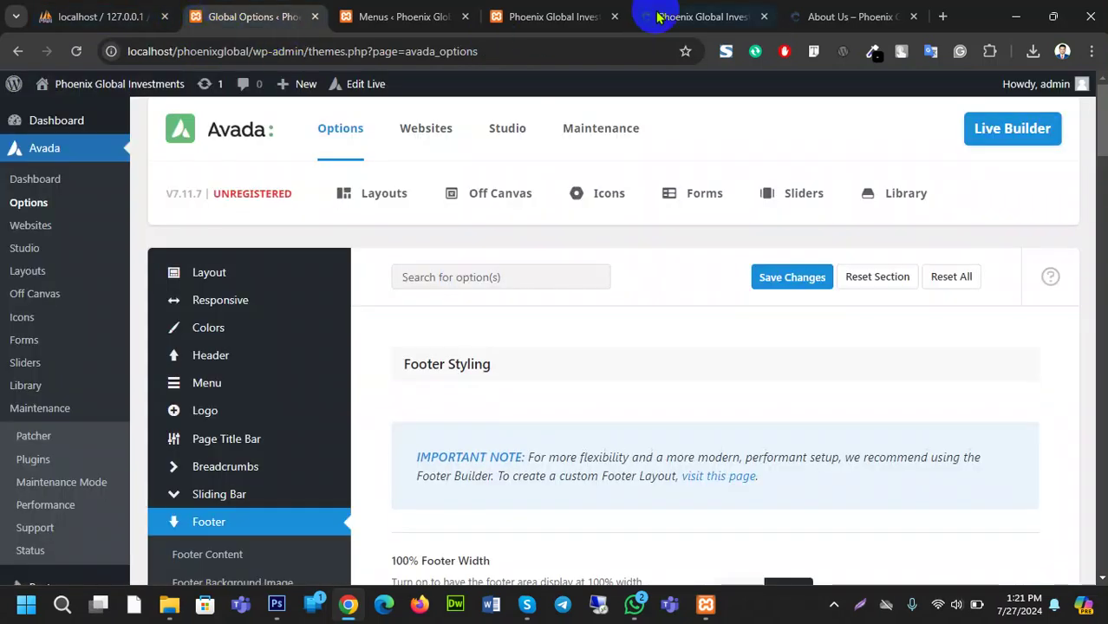
pyautogui.scroll(-1, 334, 321)
pyautogui.scroll(-3, 289, 313)
pyautogui.scroll(-3, 292, 313)
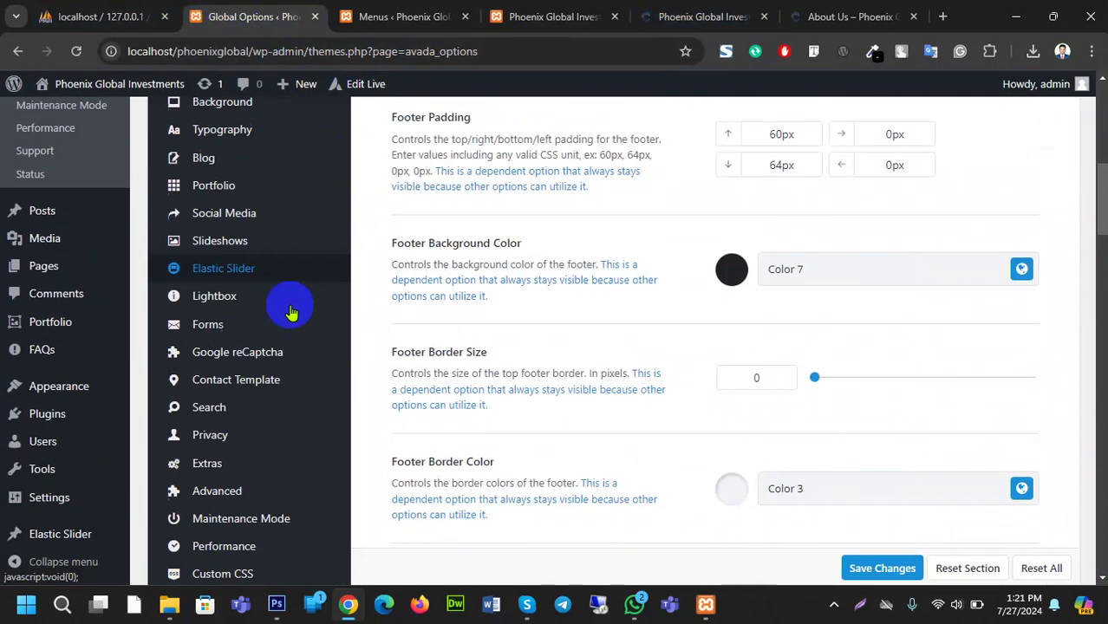
pyautogui.scroll(2, 290, 309)
pyautogui.moveTo(253, 250)
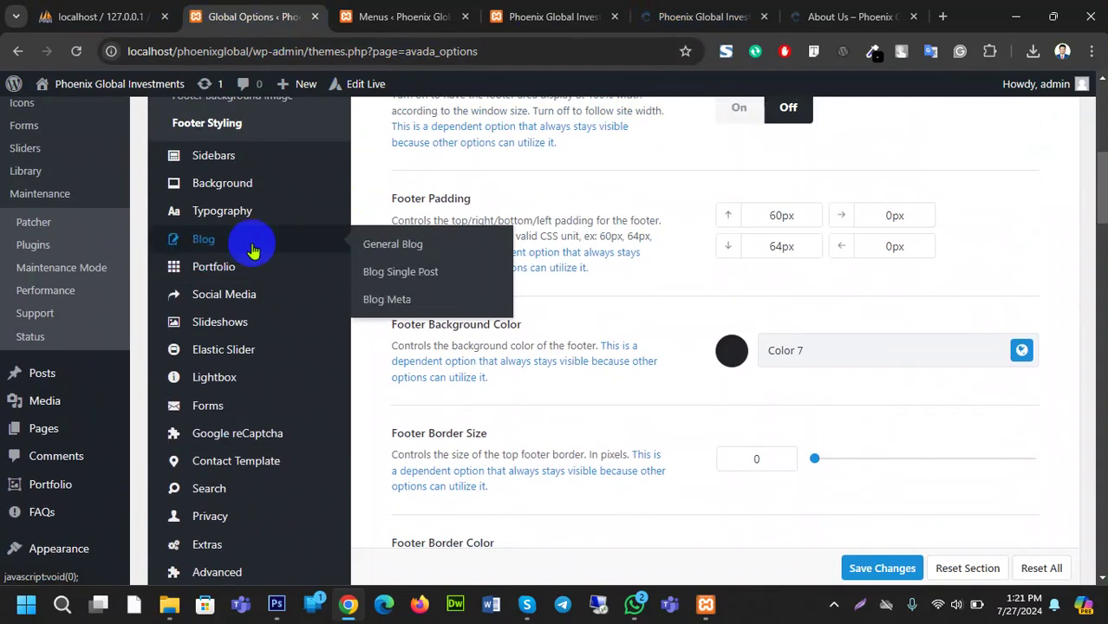
pyautogui.scroll(2, 258, 338)
pyautogui.scroll(2, 234, 212)
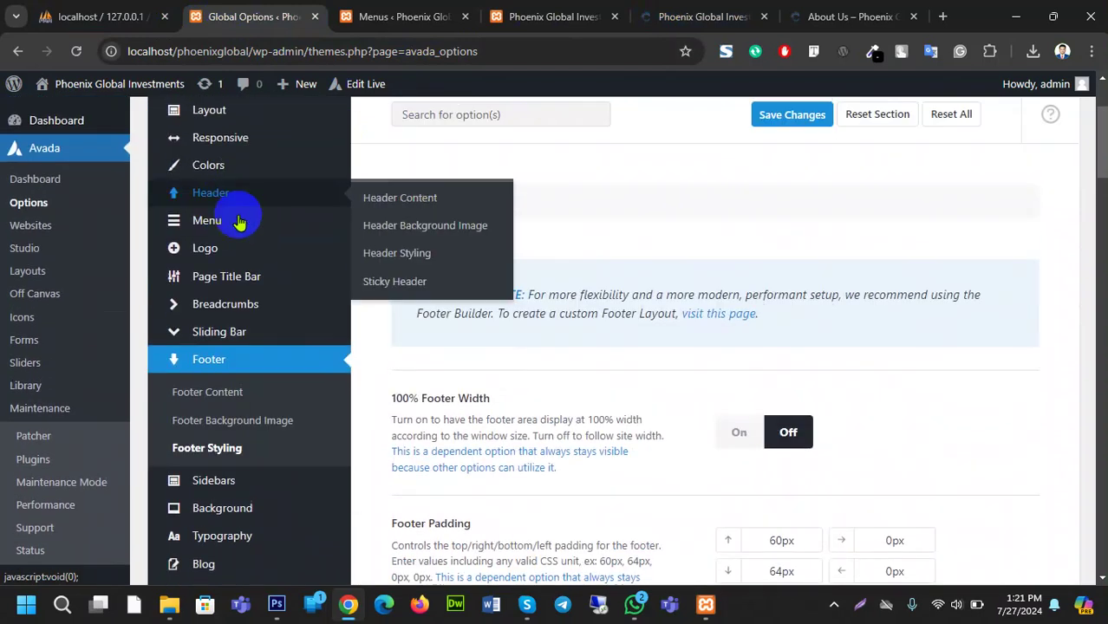
pyautogui.click(240, 220)
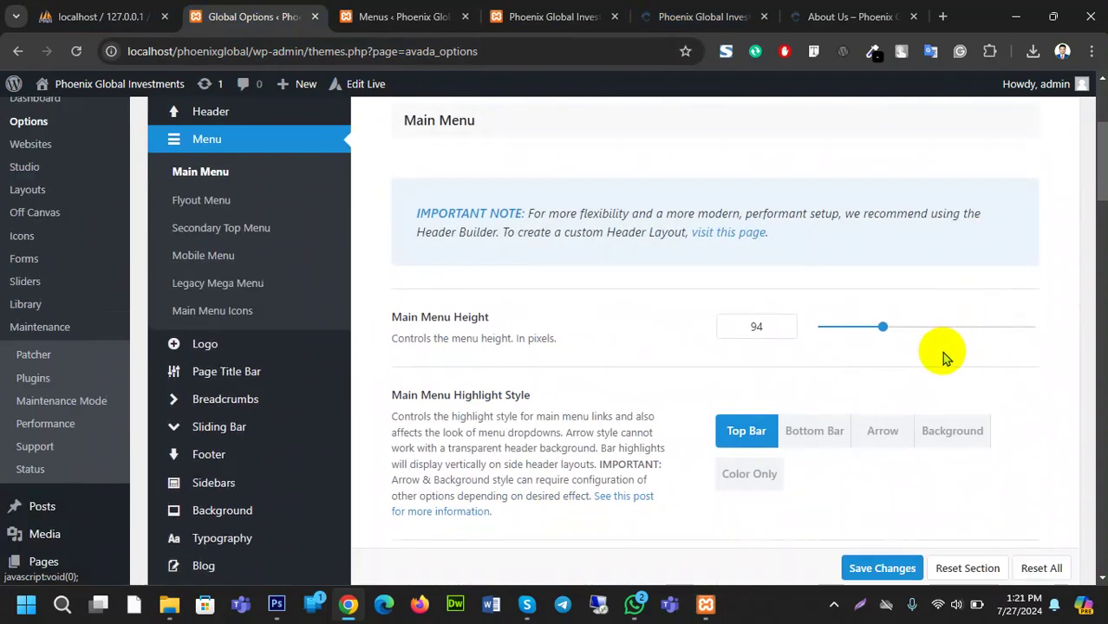
pyautogui.scroll(-3, 803, 379)
pyautogui.scroll(-7, 736, 325)
pyautogui.scroll(2, 650, 309)
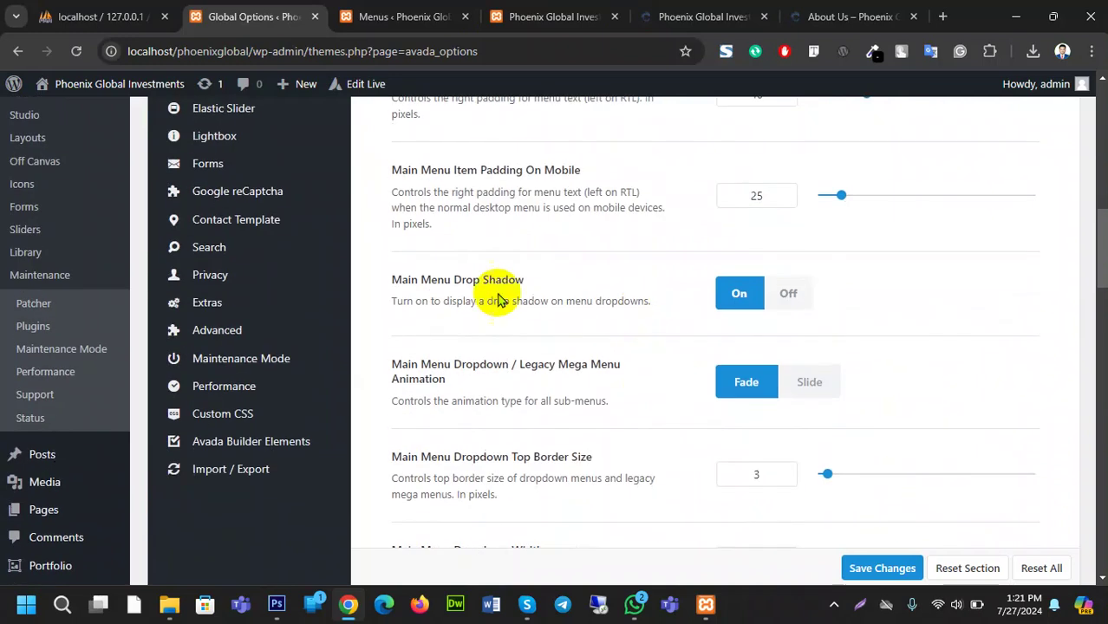
pyautogui.scroll(2, 495, 285)
pyautogui.scroll(3, 465, 292)
pyautogui.scroll(1, 507, 279)
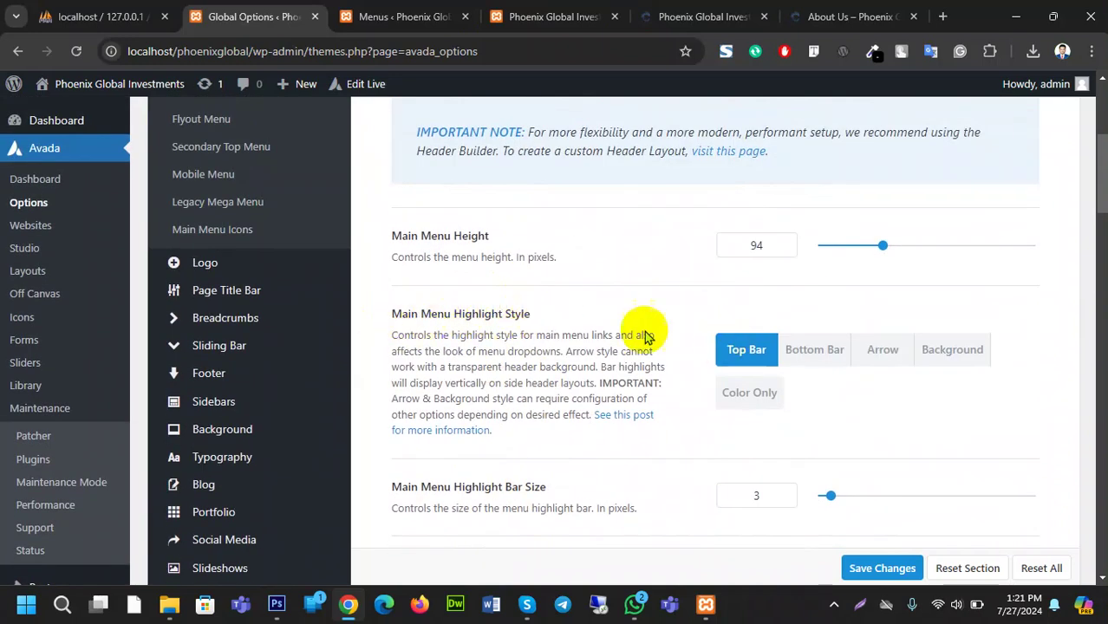
pyautogui.click(752, 395)
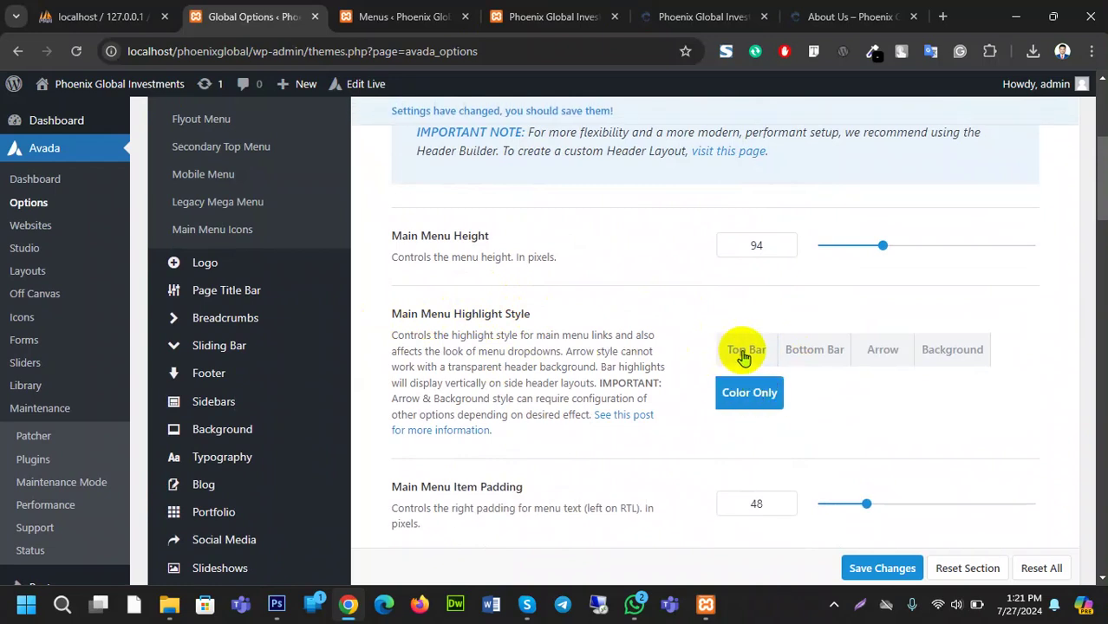
# Set the dropdown indicator to Parent + Child and turn the main menu search icon off.
pyautogui.scroll(-4, 880, 373)
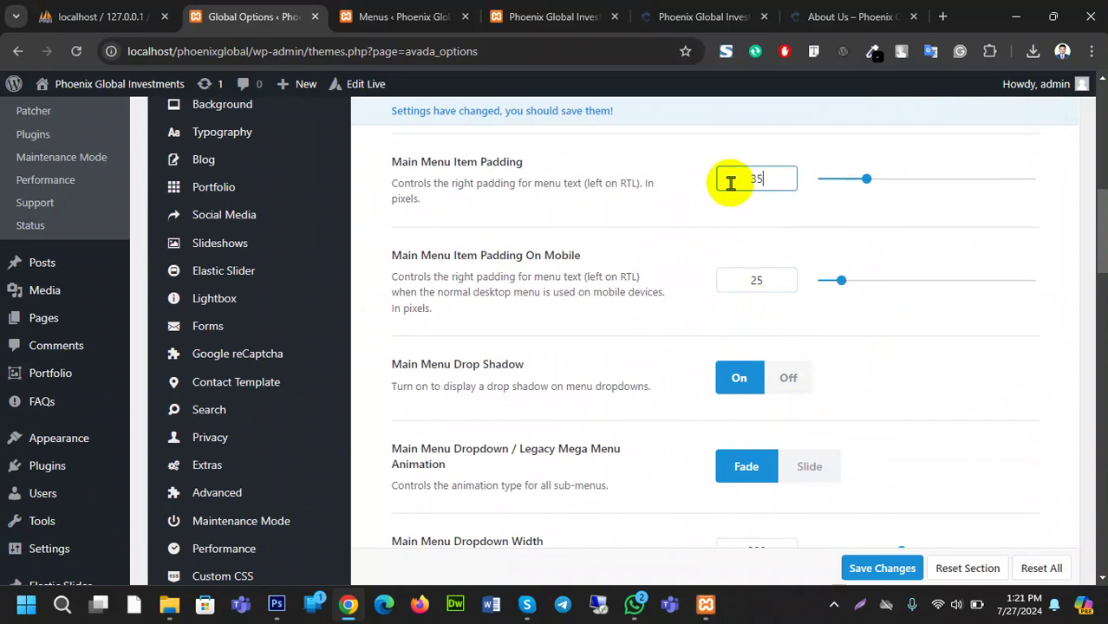
pyautogui.scroll(-4, 666, 349)
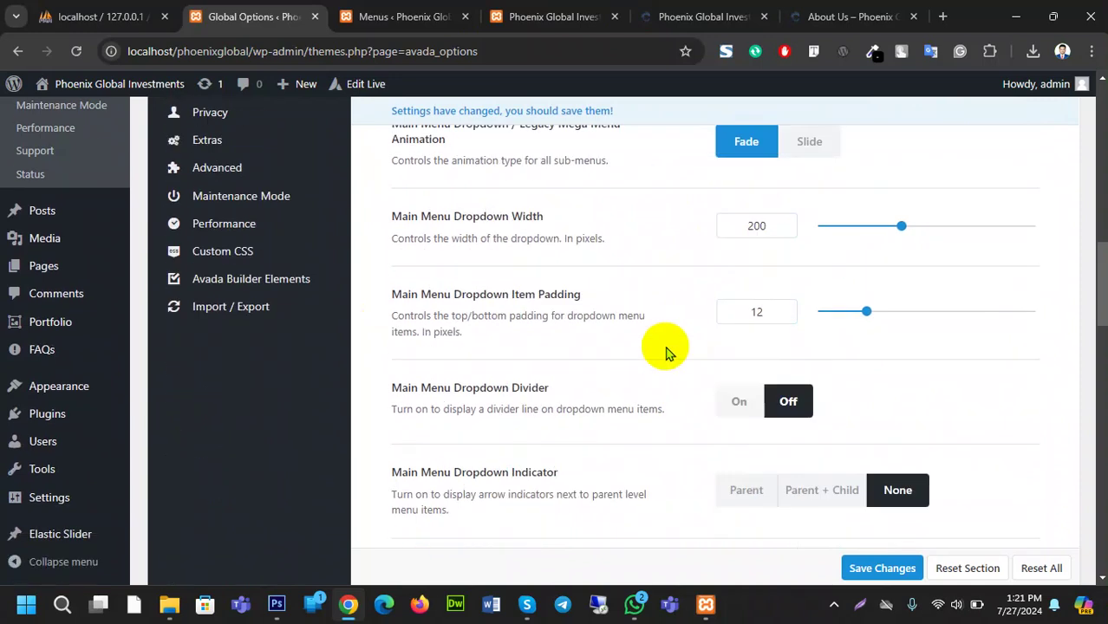
pyautogui.scroll(-4, 670, 352)
pyautogui.scroll(3, 699, 245)
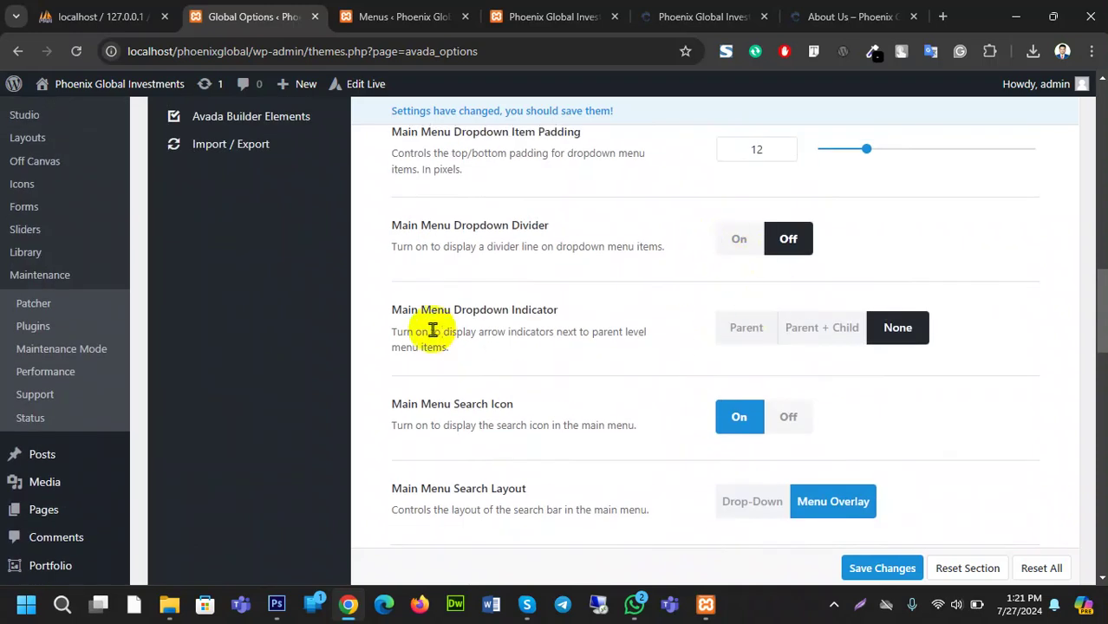
pyautogui.doubleClick(536, 309)
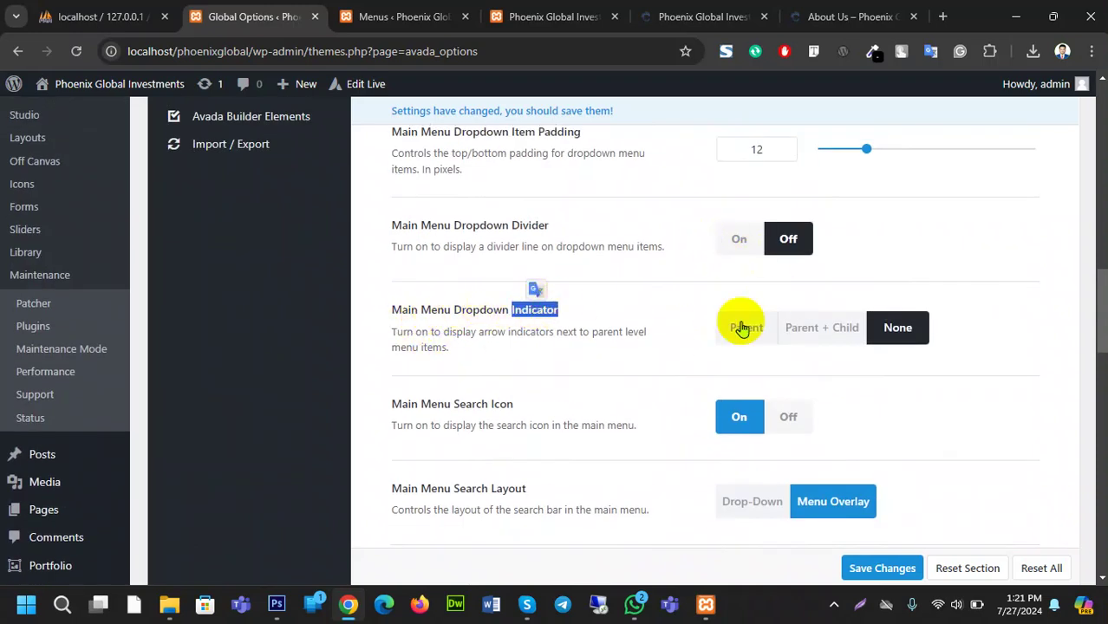
pyautogui.click(836, 328)
pyautogui.scroll(-1, 919, 346)
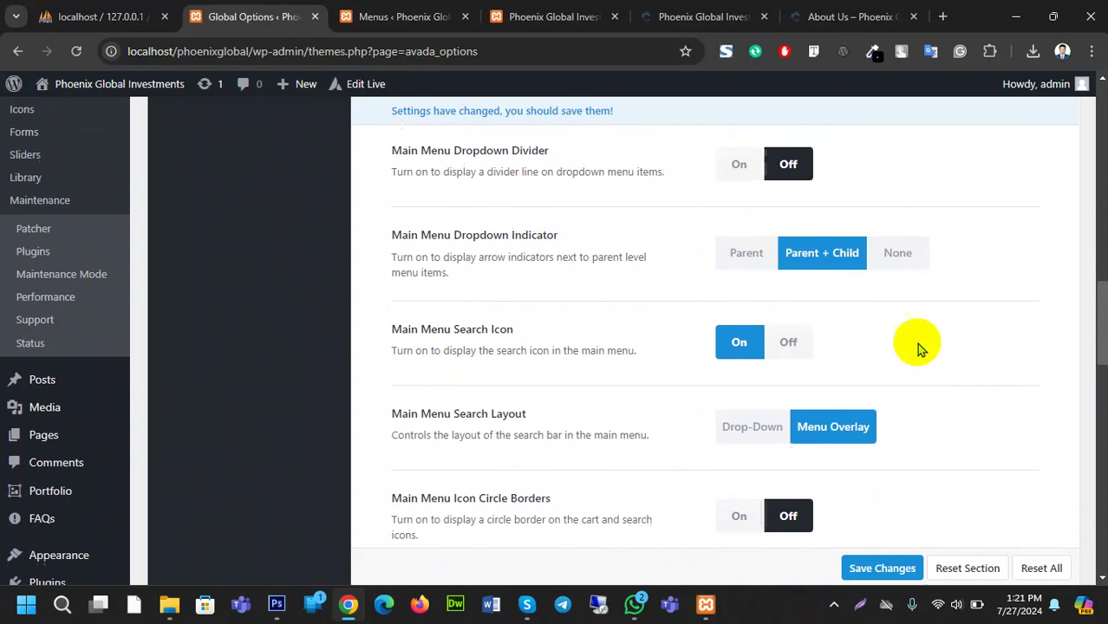
pyautogui.scroll(-1, 939, 309)
pyautogui.scroll(-2, 919, 329)
pyautogui.scroll(-2, 737, 274)
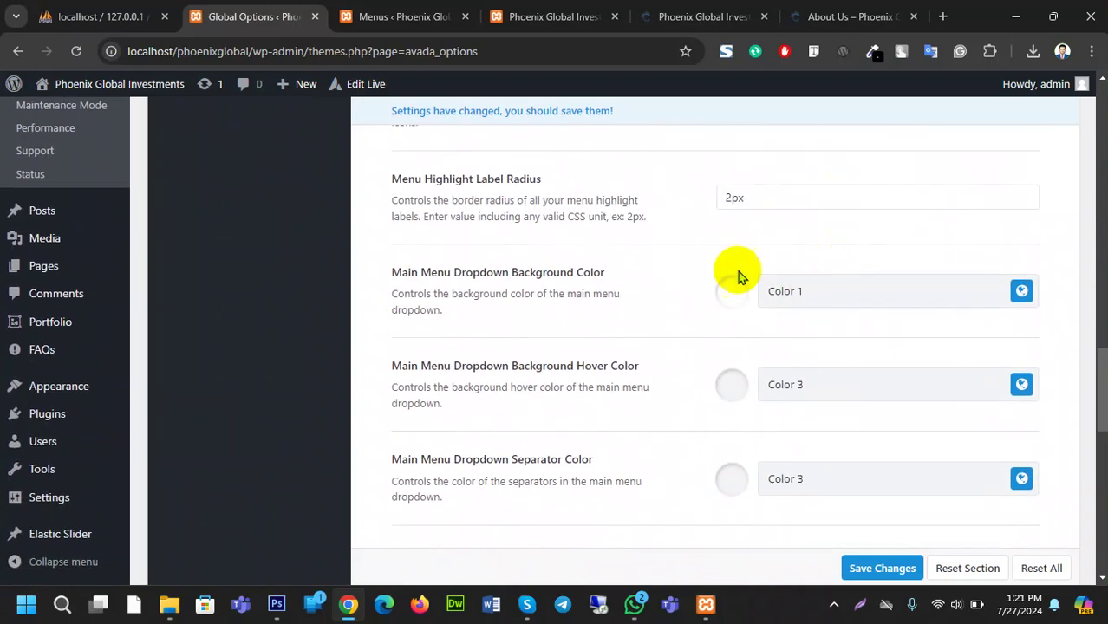
pyautogui.scroll(2, 700, 279)
pyautogui.scroll(2, 693, 280)
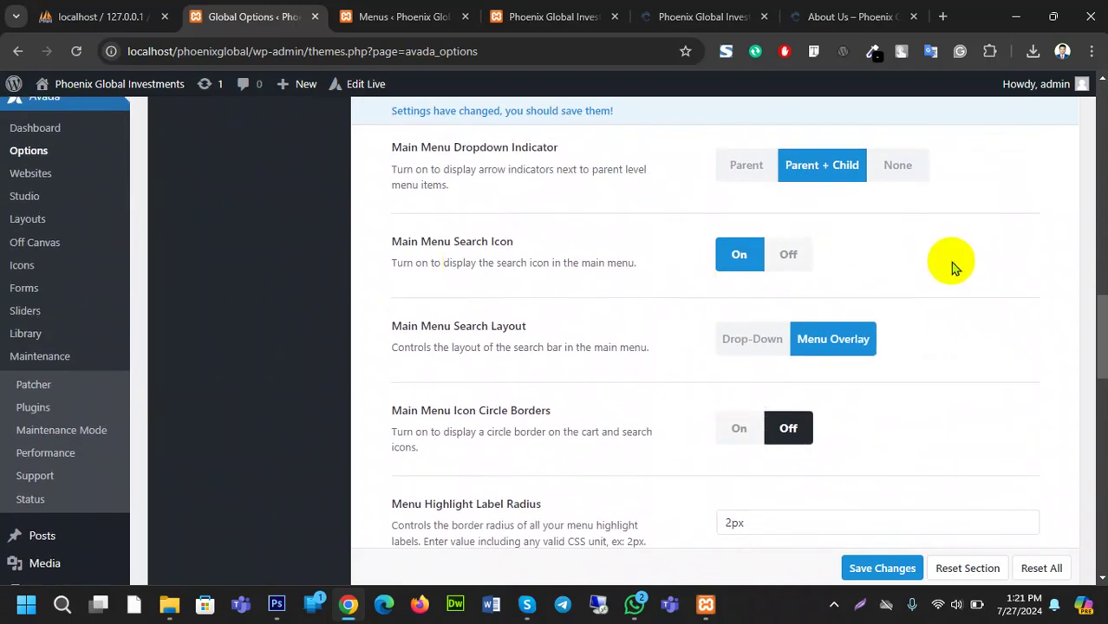
pyautogui.scroll(1, 754, 325)
pyautogui.click(766, 344)
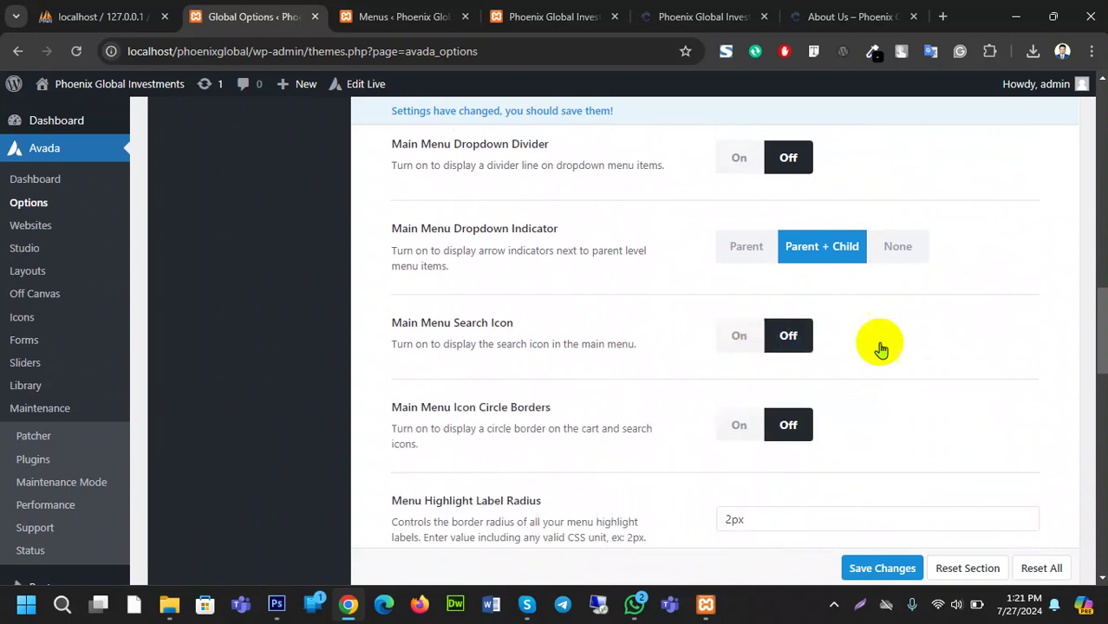
# Set the main menu font colour to the global Color 1.
pyautogui.scroll(-4, 965, 351)
pyautogui.scroll(-2, 969, 351)
pyautogui.scroll(-3, 965, 351)
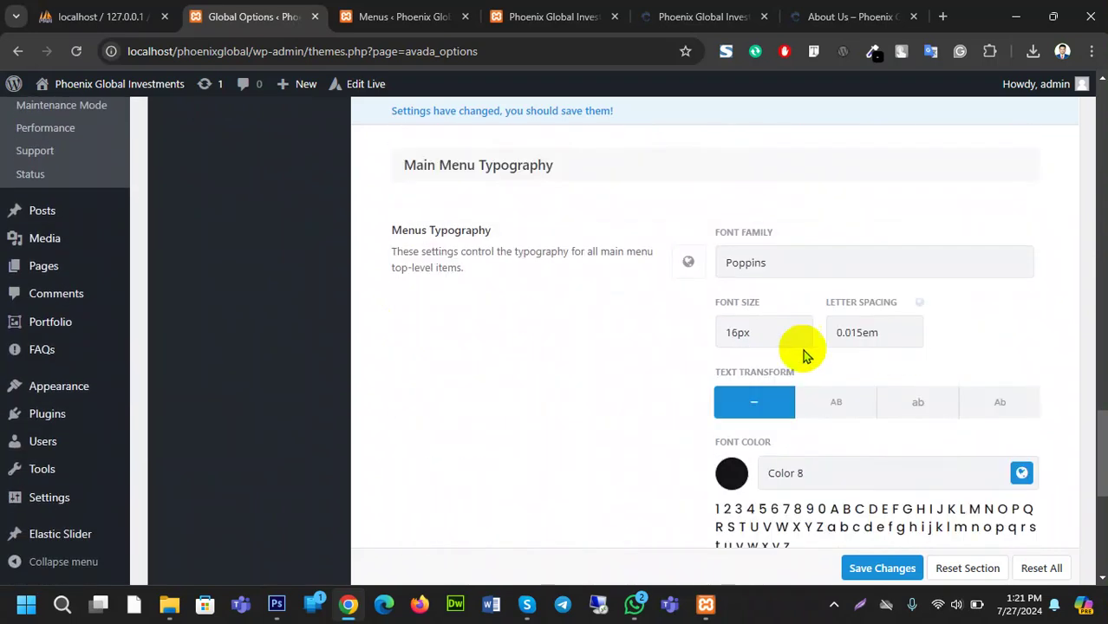
pyautogui.scroll(1, 618, 321)
pyautogui.scroll(3, 715, 313)
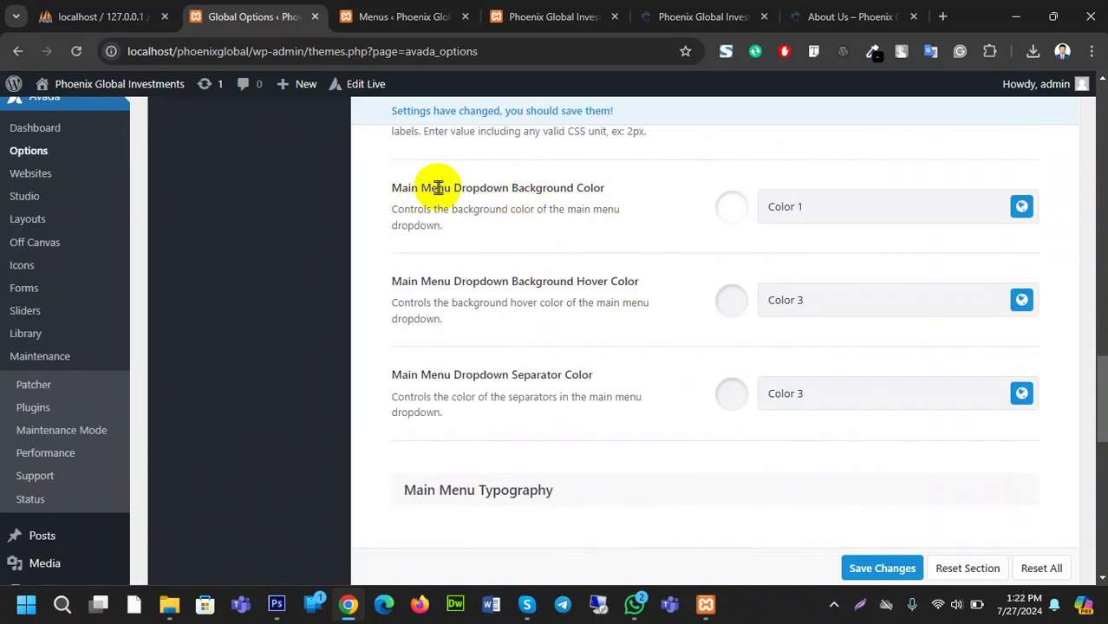
pyautogui.scroll(-2, 675, 346)
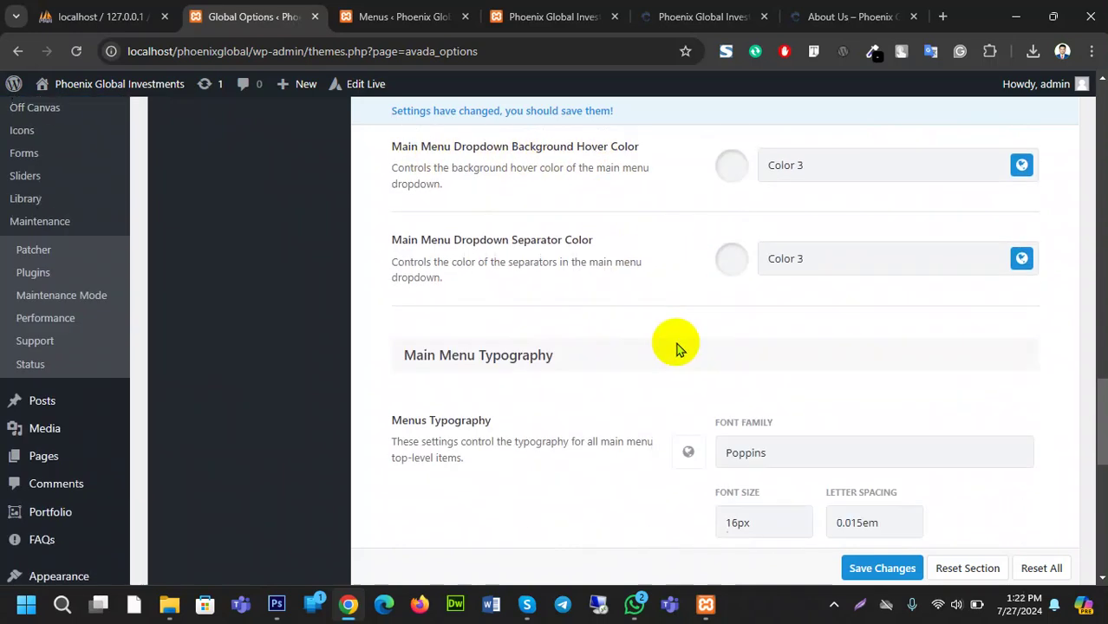
pyautogui.scroll(-1, 663, 341)
pyautogui.scroll(-2, 581, 299)
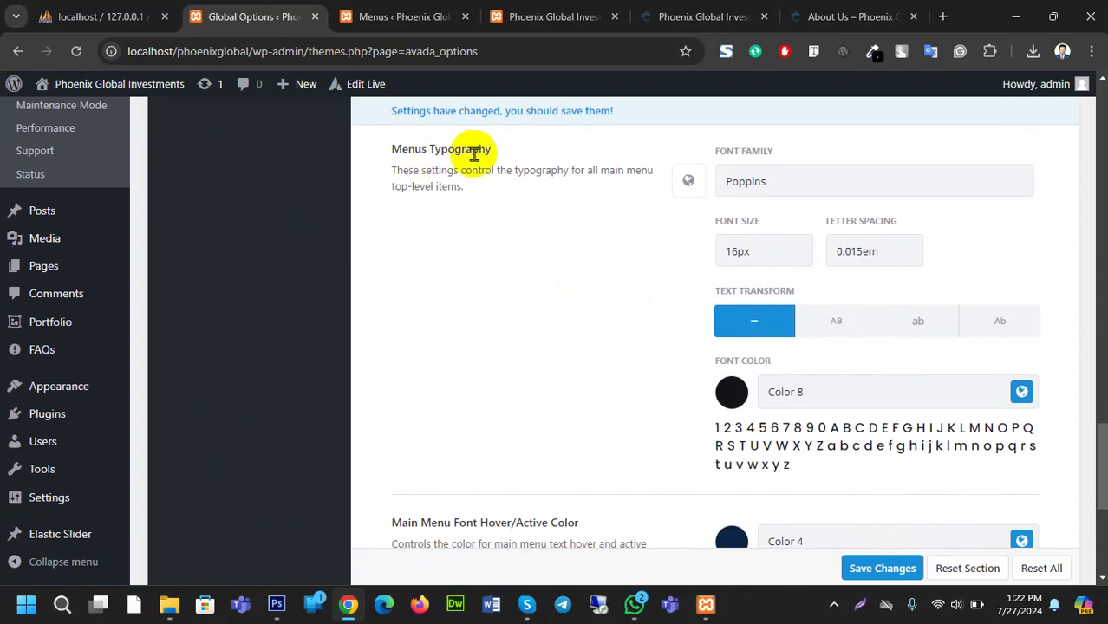
pyautogui.click(1022, 392)
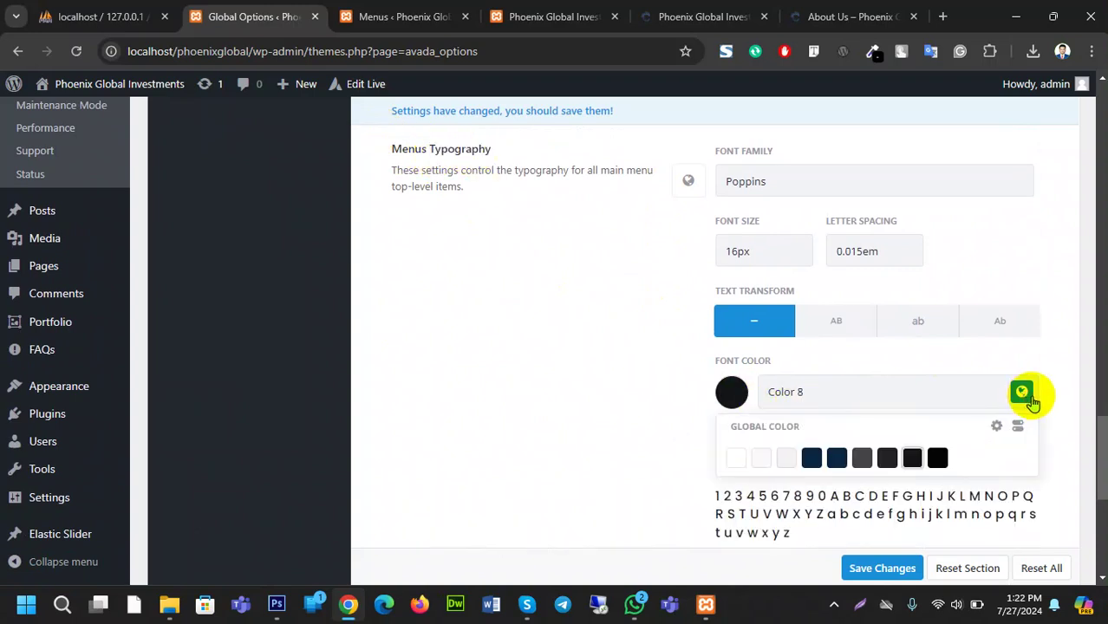
pyautogui.click(731, 458)
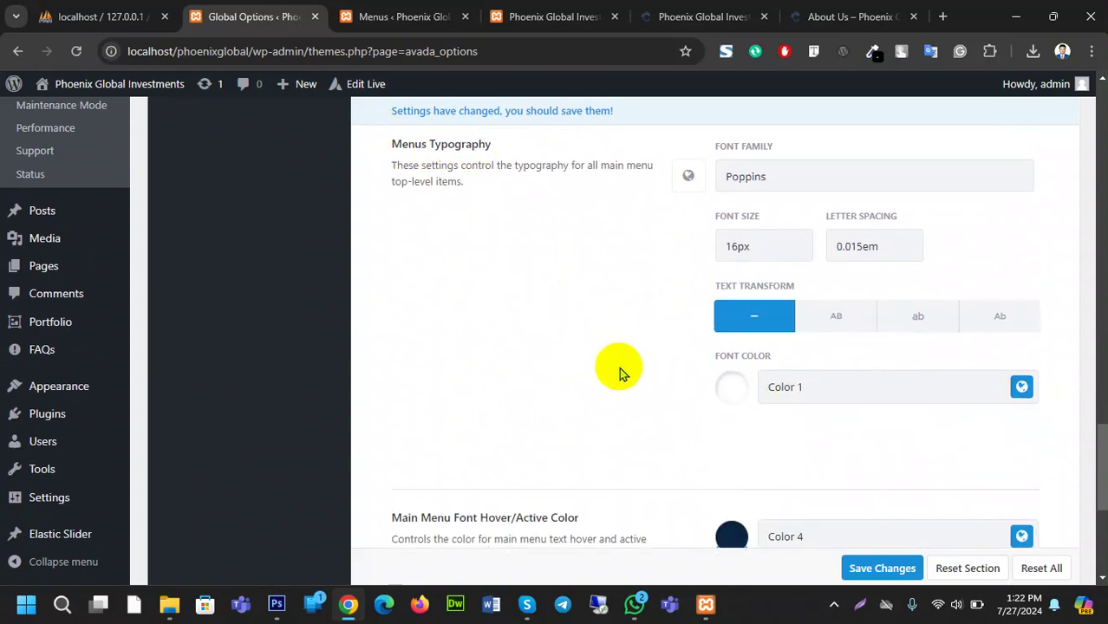
pyautogui.scroll(-3, 607, 364)
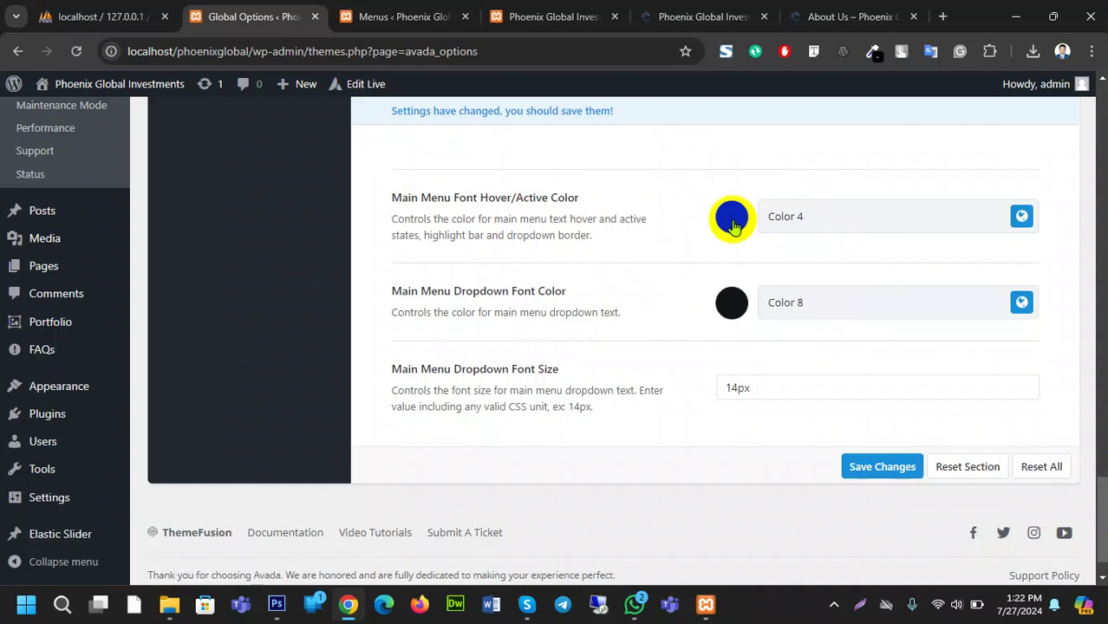
# Compare against the Phoenix reference site, the Menus page and the local About page.
pyautogui.click(705, 16)
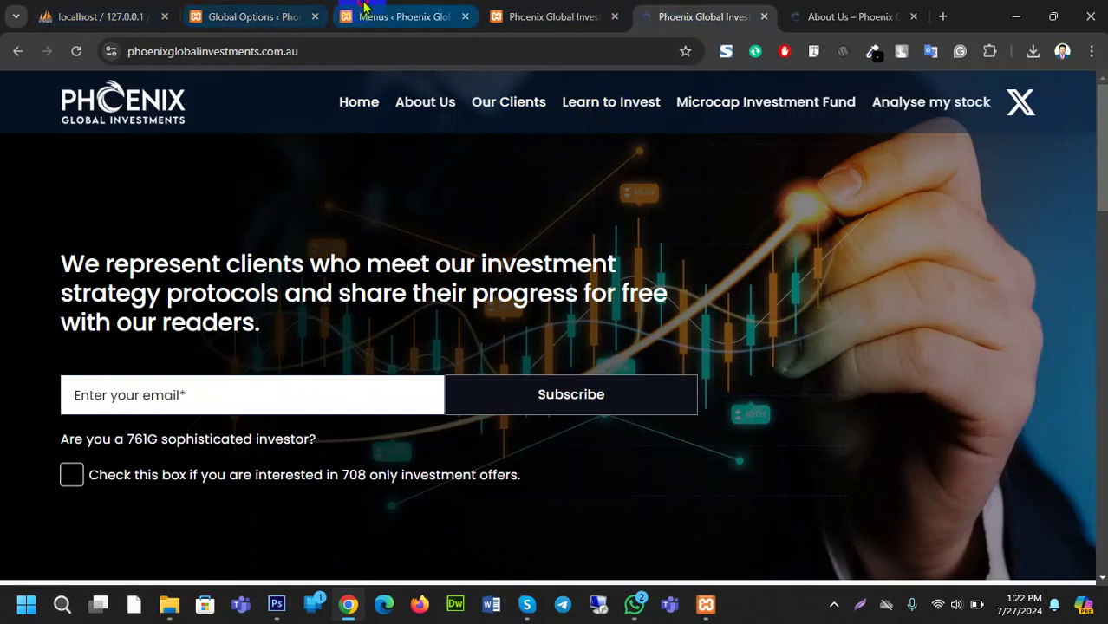
pyautogui.click(399, 16)
pyautogui.click(535, 19)
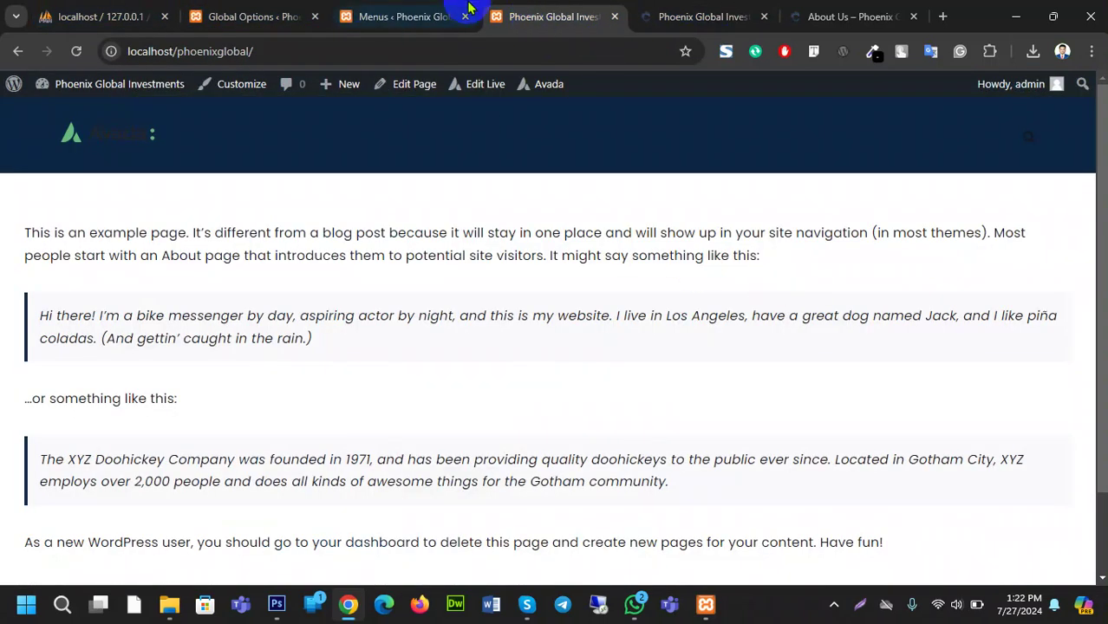
pyautogui.click(251, 15)
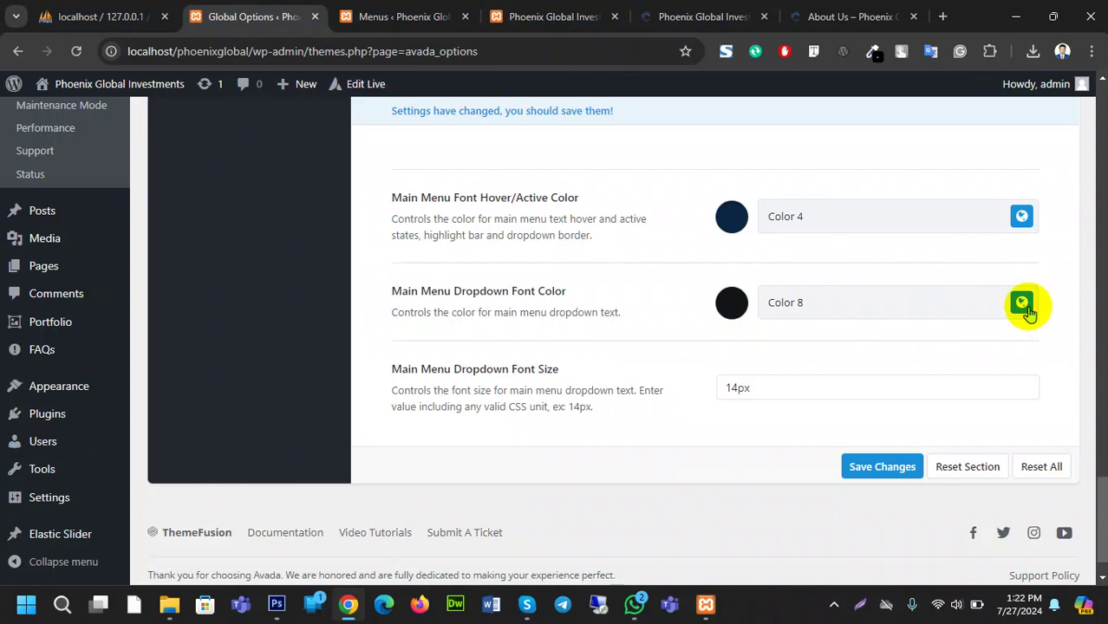
# Set the main menu font hover/active colour to Color 1 and save the changes.
pyautogui.click(1022, 216)
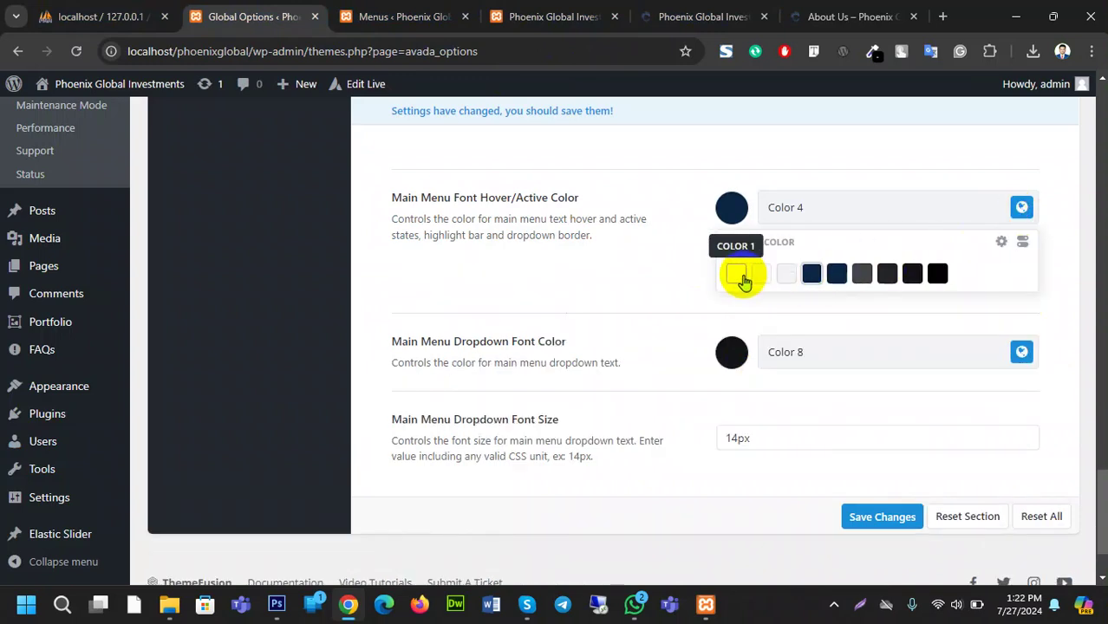
pyautogui.click(739, 276)
pyautogui.click(652, 278)
pyautogui.scroll(-1, 672, 329)
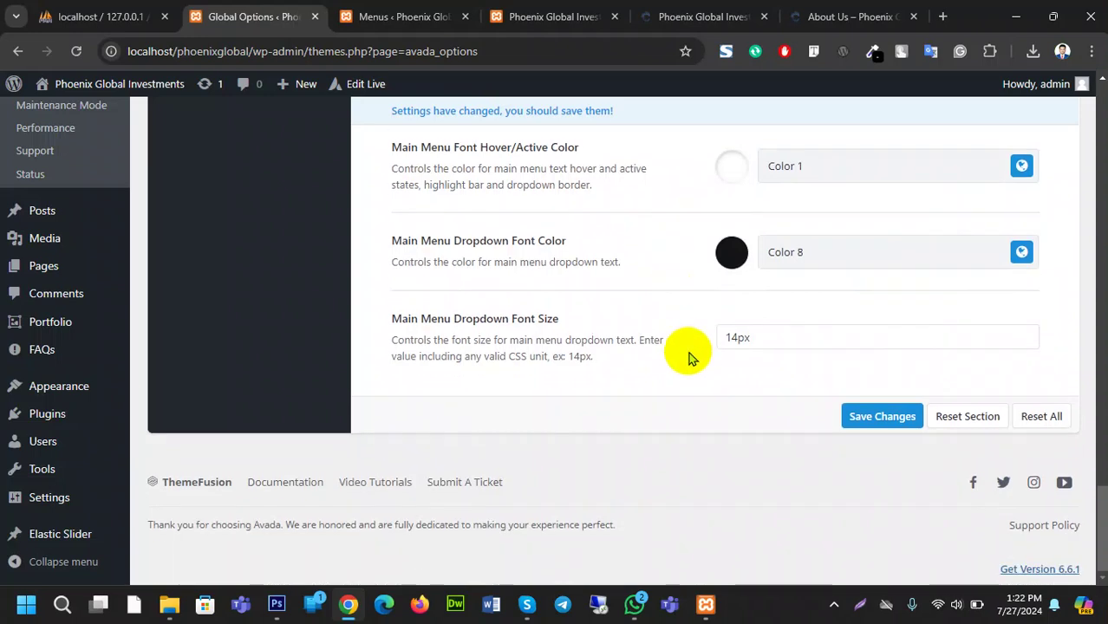
pyautogui.moveTo(438, 240)
pyautogui.mouseDown()
pyautogui.moveTo(524, 251)
pyautogui.moveTo(524, 241)
pyautogui.mouseUp()
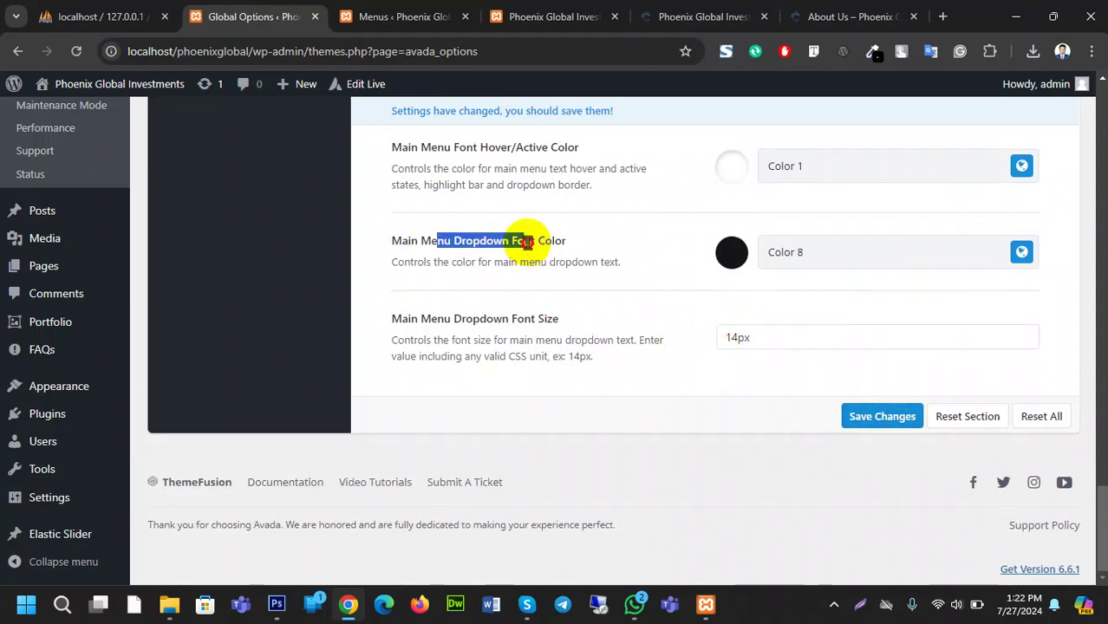
pyautogui.click(873, 416)
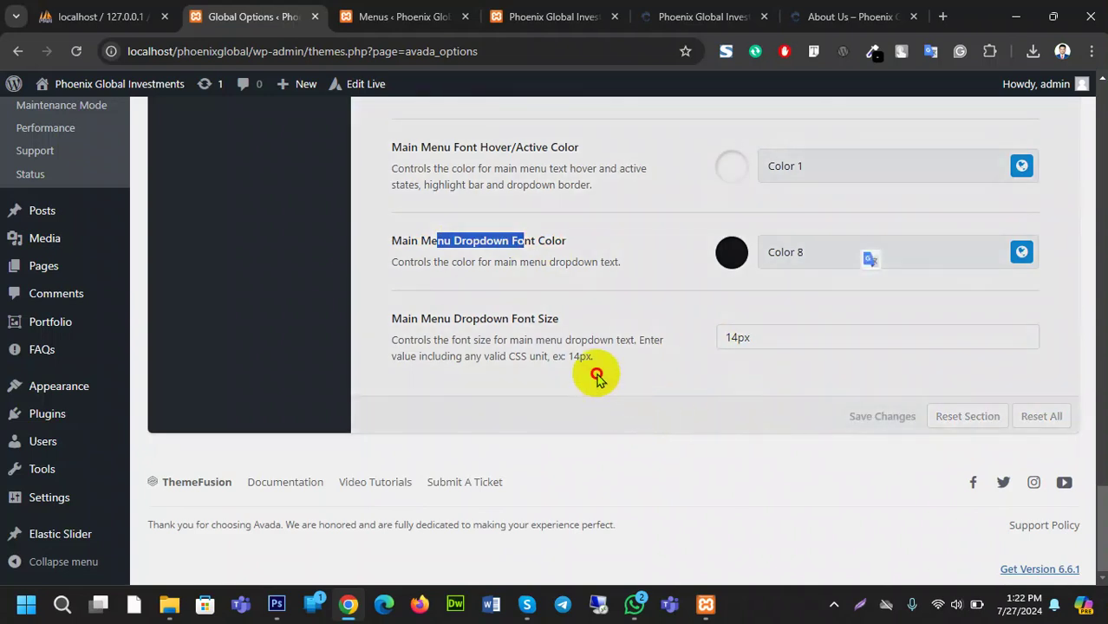
pyautogui.scroll(5, 611, 303)
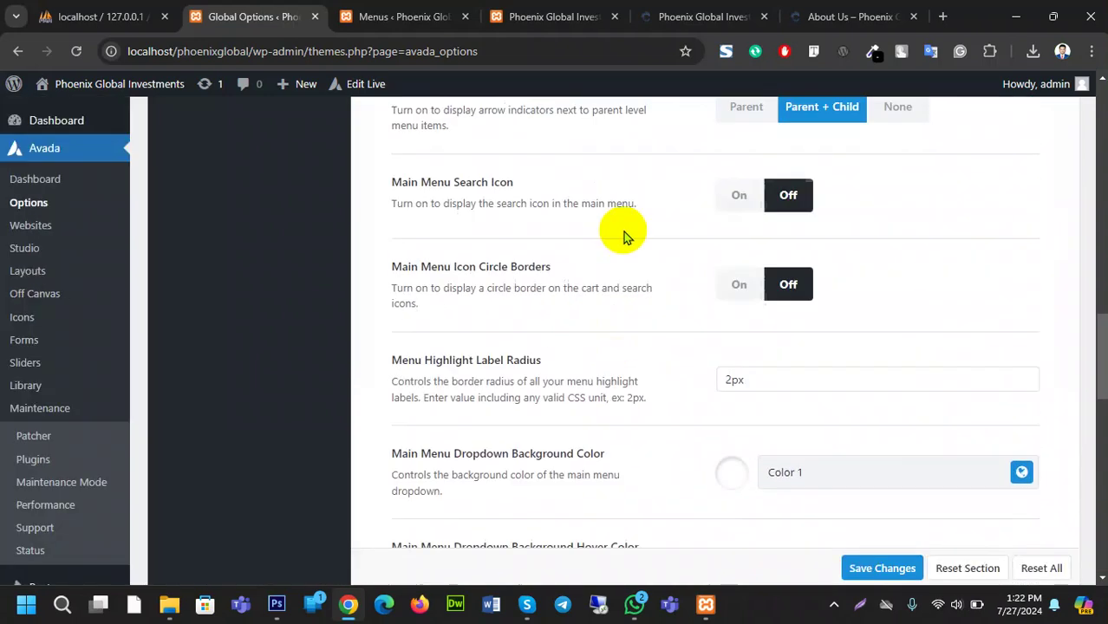
pyautogui.click(564, 19)
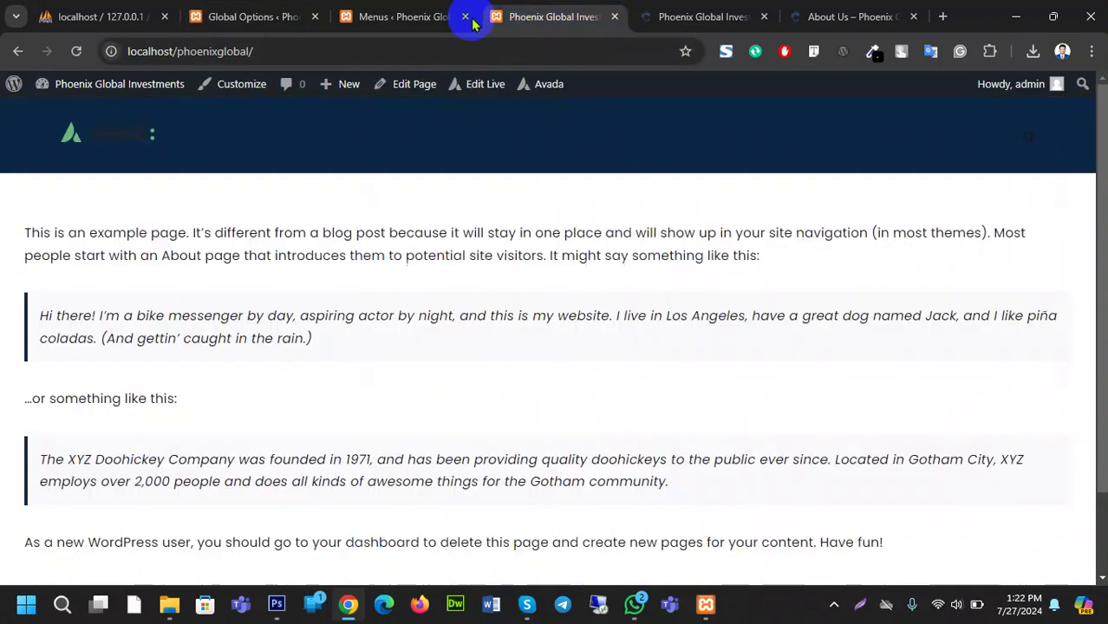
# Reload the local homepage to check the Color 1 menu in the dark header, then return to Avada.
pyautogui.click(79, 52)
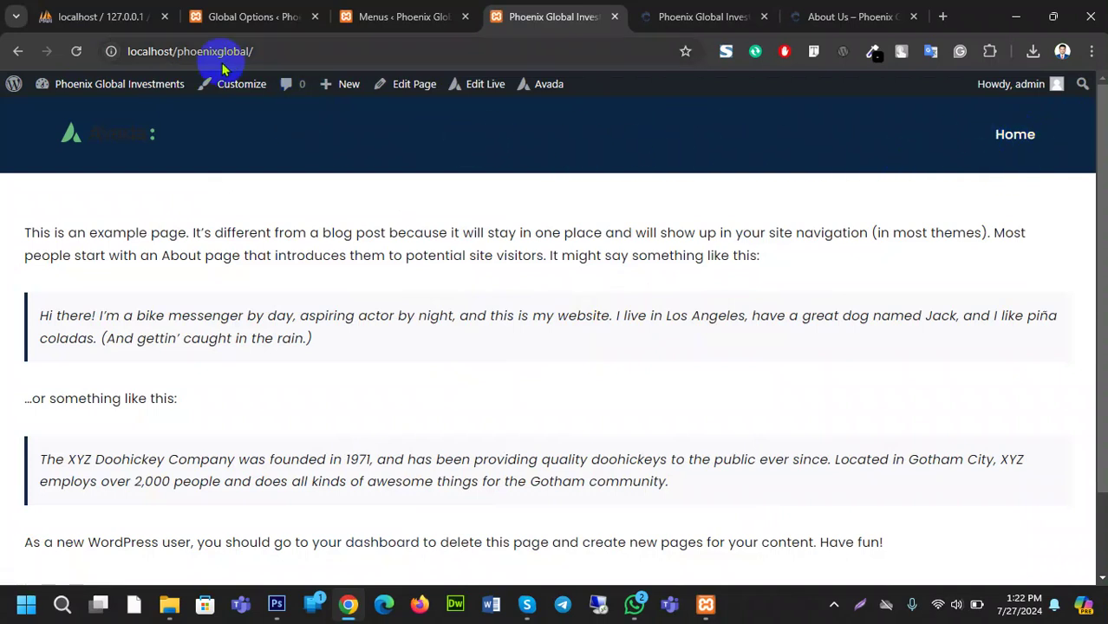
pyautogui.click(106, 153)
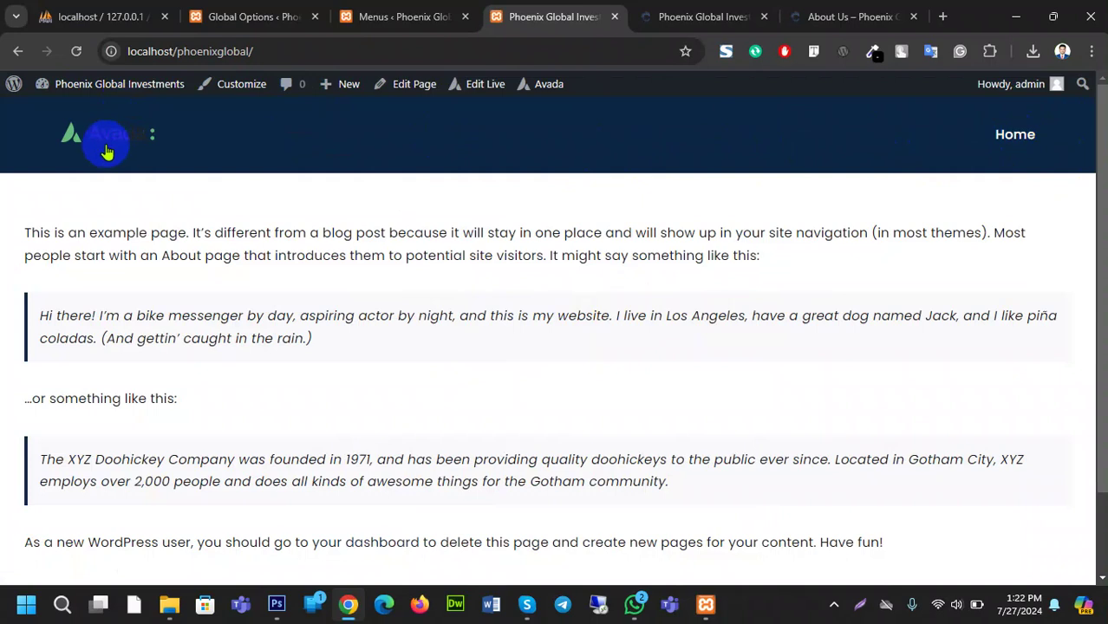
pyautogui.click(260, 16)
pyautogui.click(547, 17)
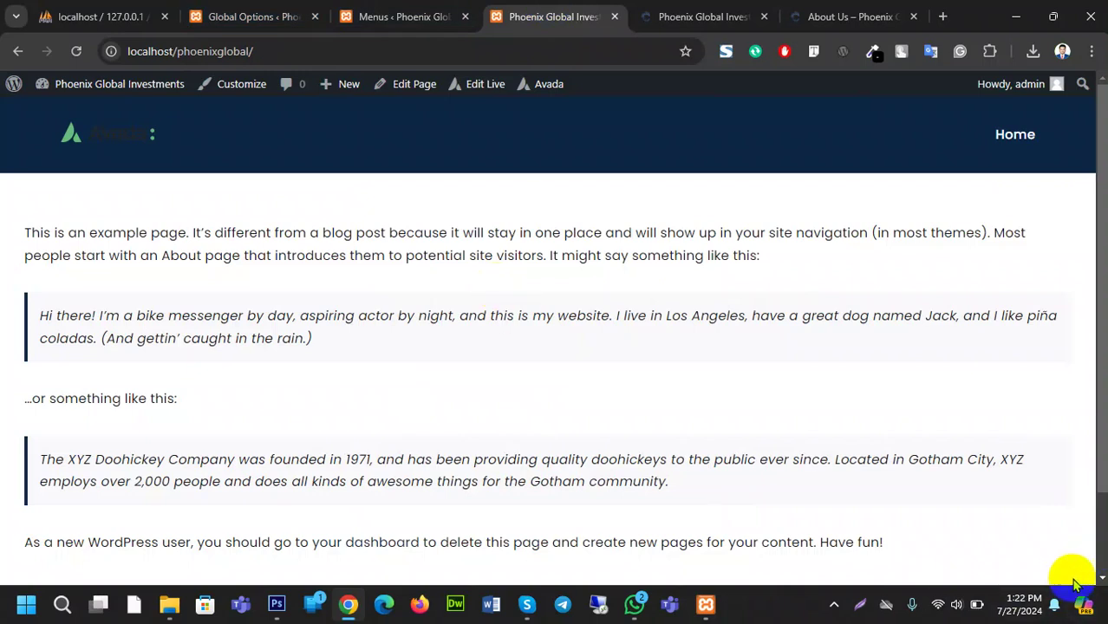
pyautogui.scroll(-3, 495, 241)
pyautogui.scroll(3, 865, 371)
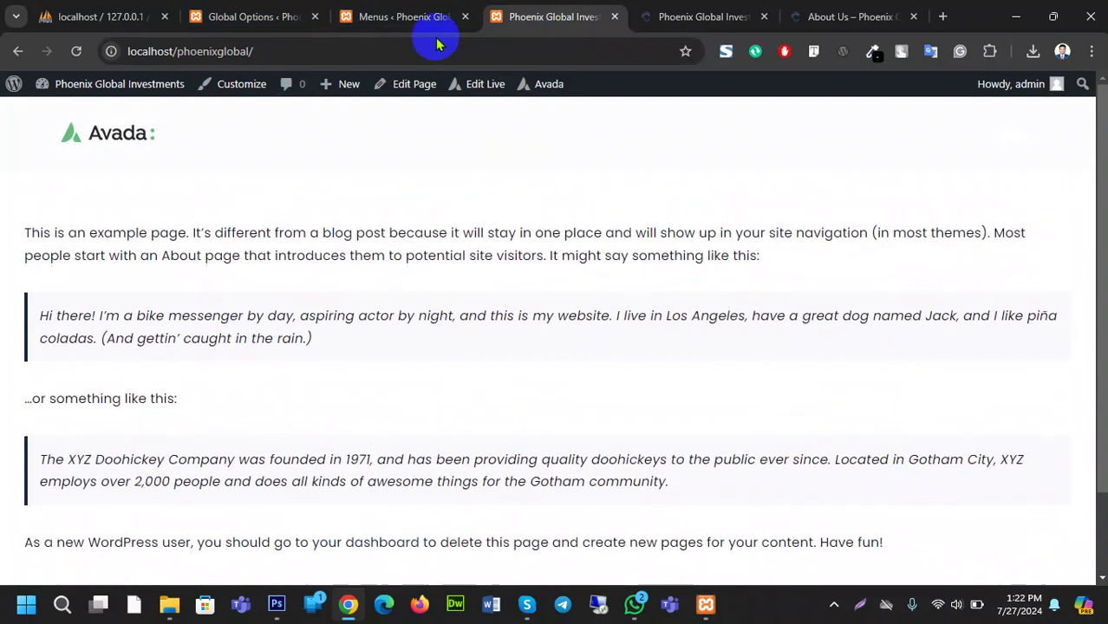
pyautogui.click(364, 15)
pyautogui.click(266, 9)
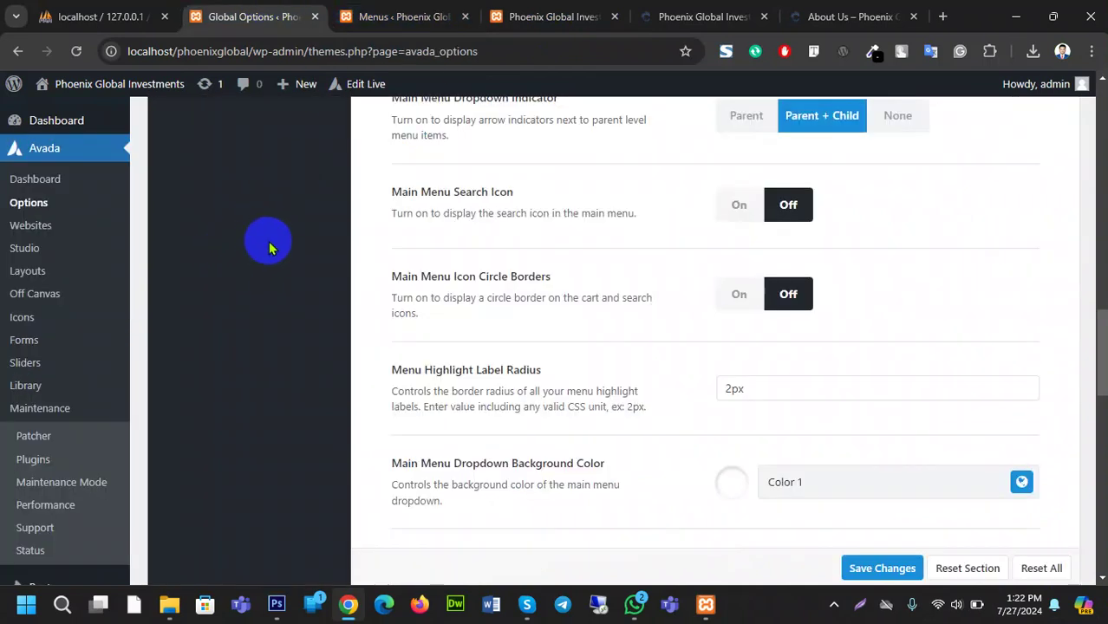
# Glance at the Flyout Menu options, then open Avada's Mobile Menu settings.
pyautogui.scroll(5, 342, 276)
pyautogui.scroll(5, 332, 274)
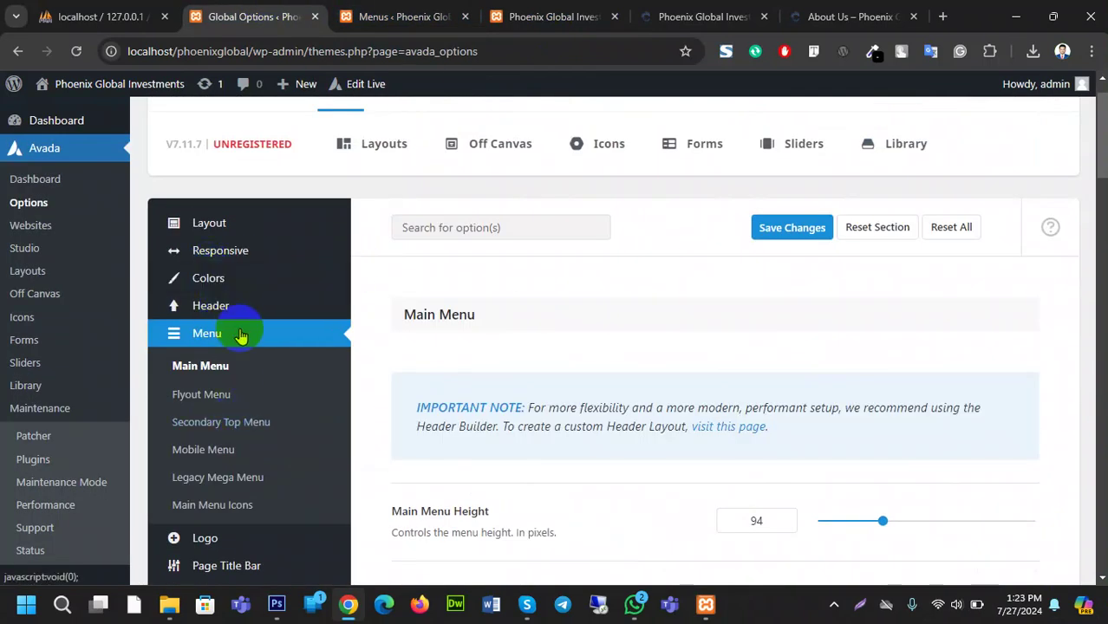
pyautogui.scroll(-3, 260, 369)
pyautogui.moveTo(224, 156)
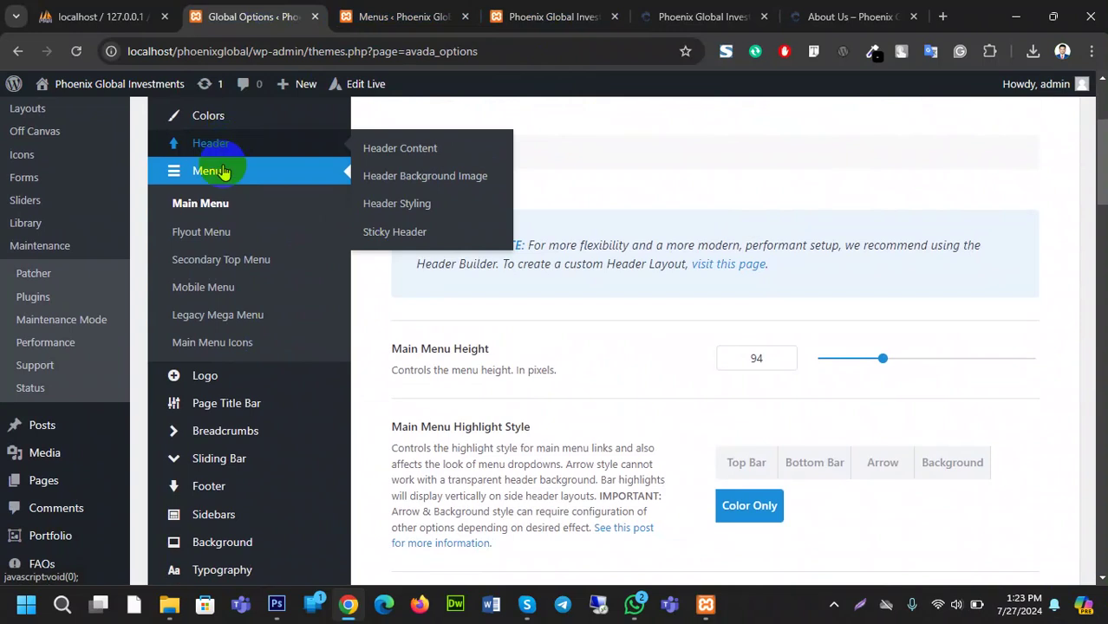
pyautogui.click(219, 234)
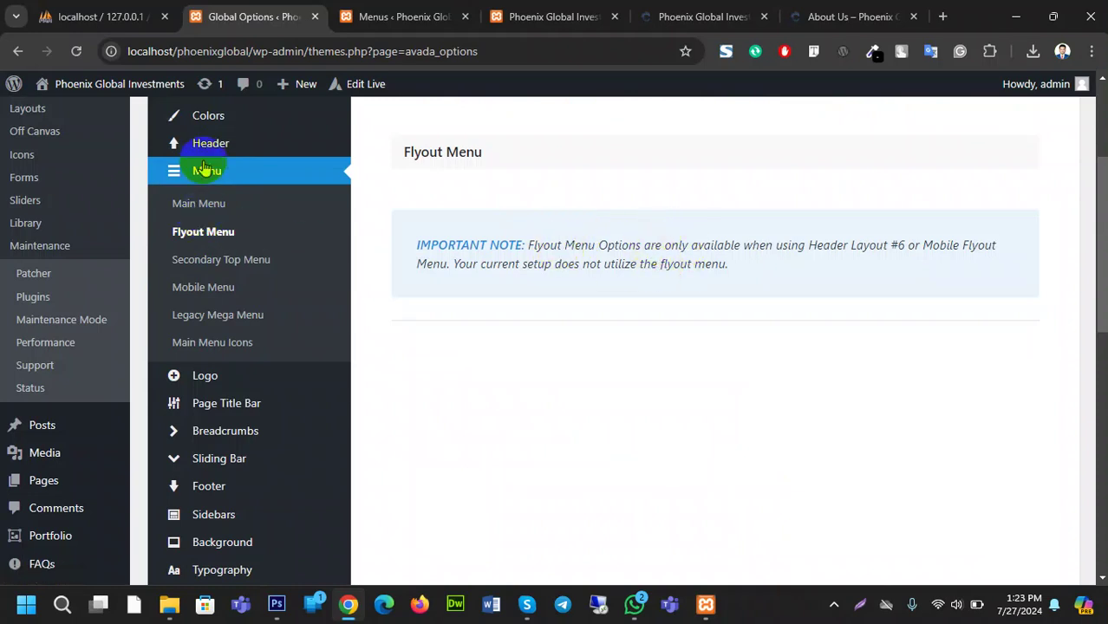
pyautogui.click(254, 284)
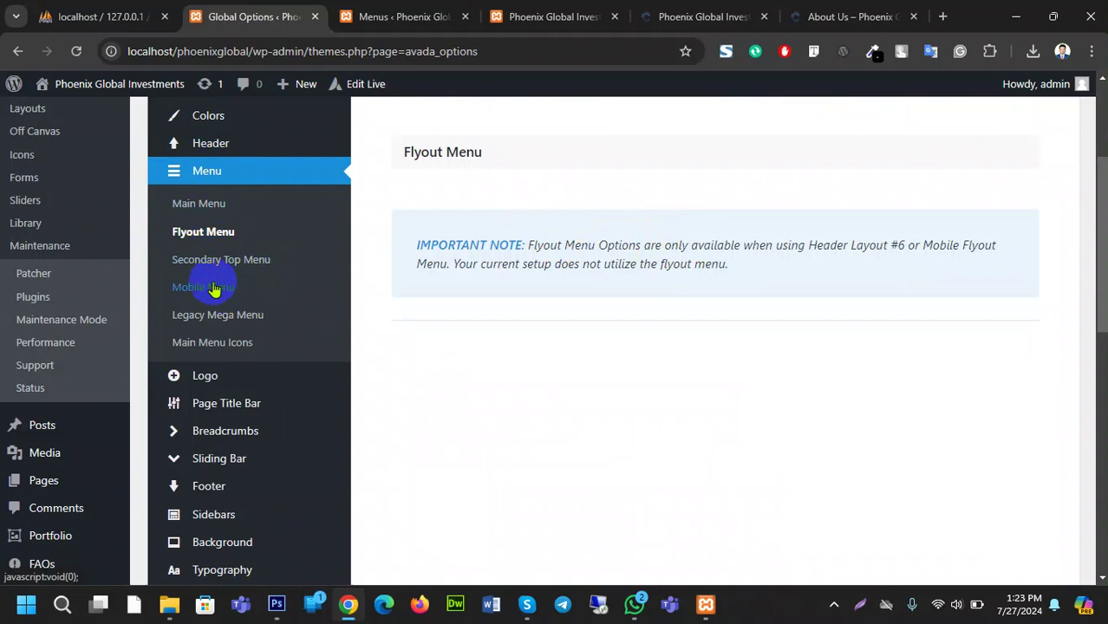
pyautogui.click(216, 289)
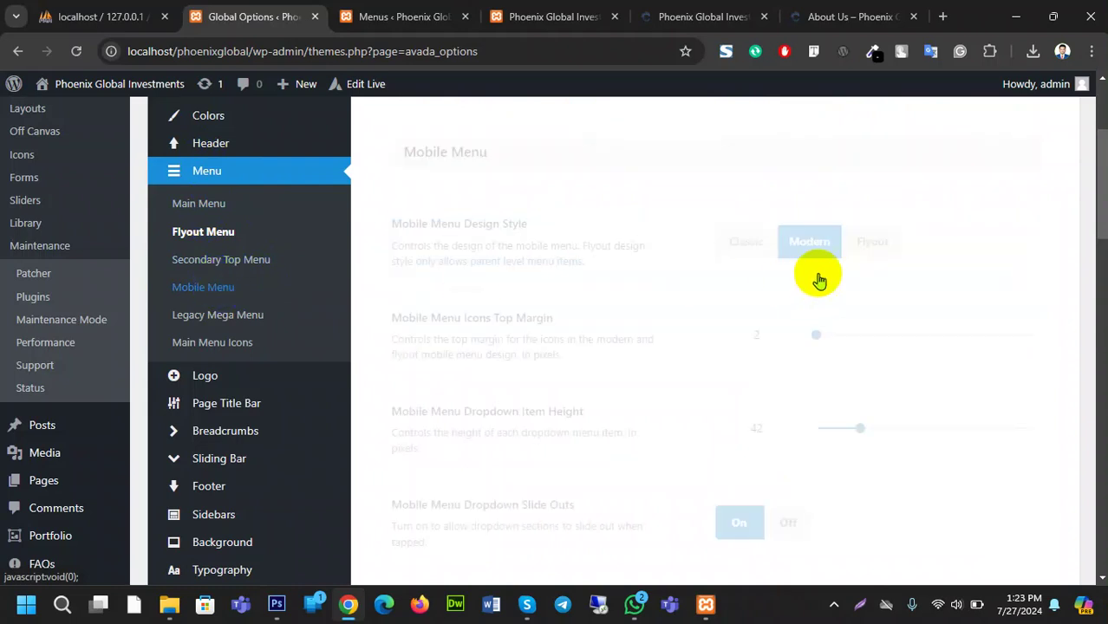
# Try Flyout as the Mobile Menu Design Style, check its options, then revert to Modern.
pyautogui.click(861, 251)
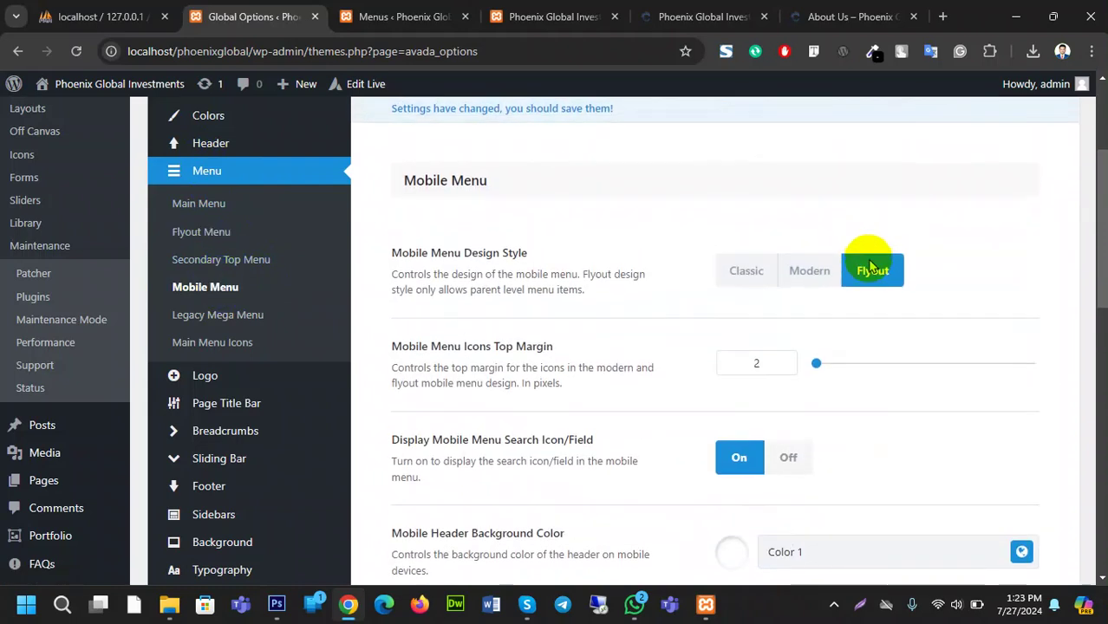
pyautogui.click(200, 233)
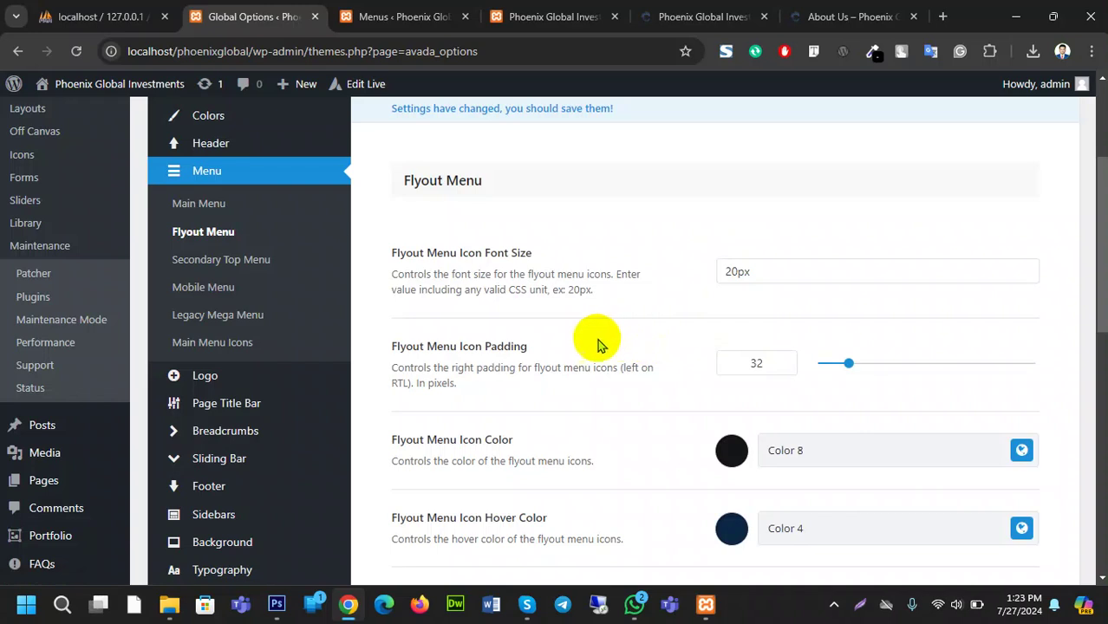
pyautogui.click(223, 295)
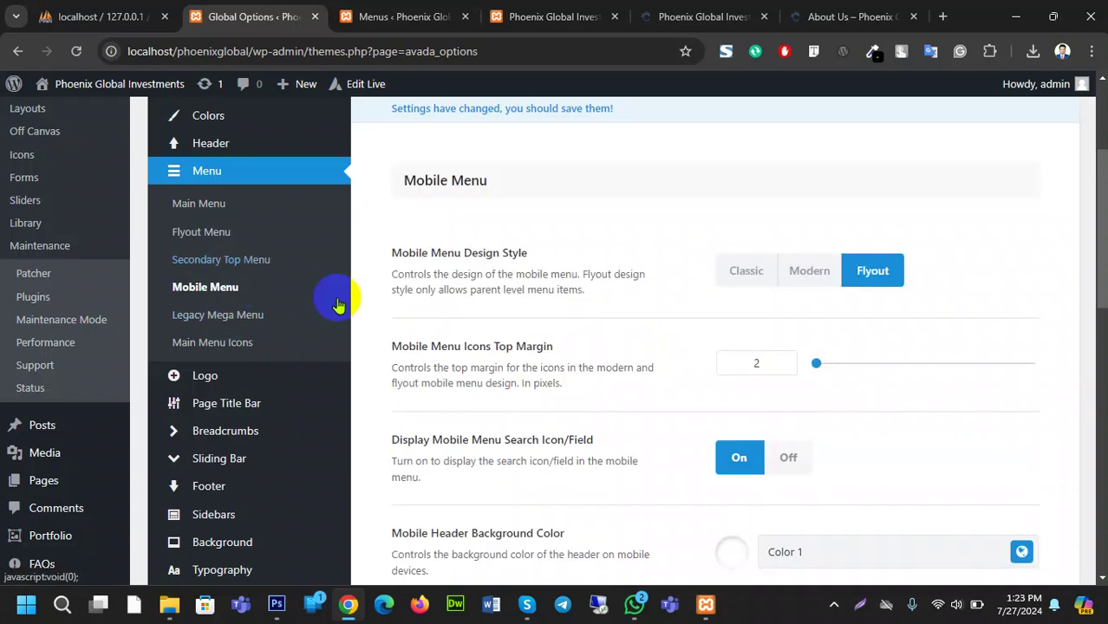
pyautogui.click(806, 276)
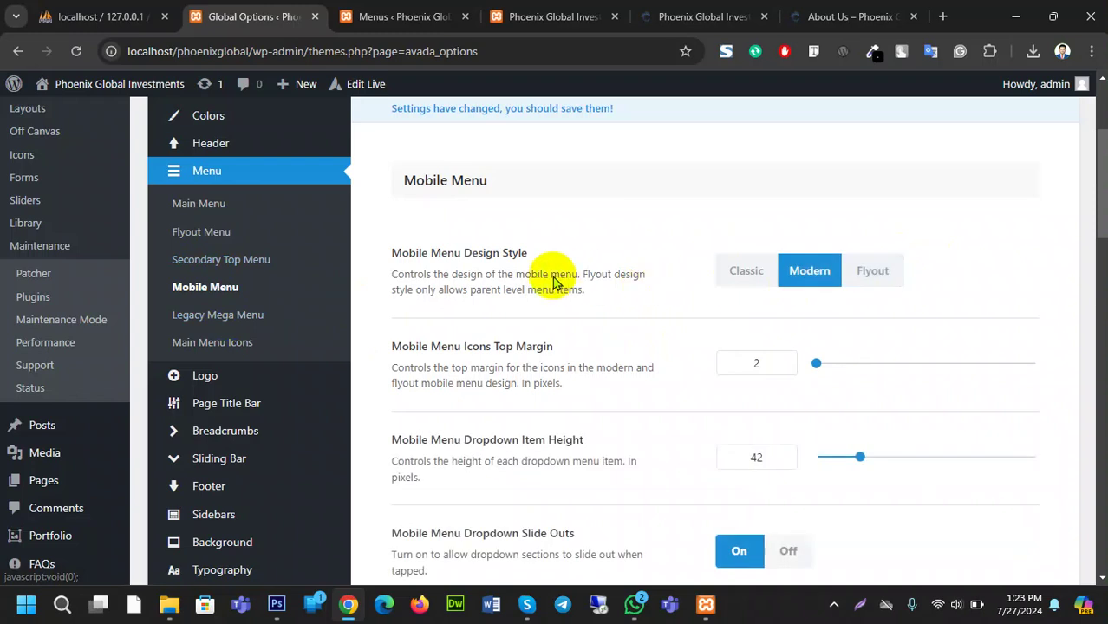
pyautogui.scroll(-4, 525, 272)
pyautogui.scroll(7, 383, 297)
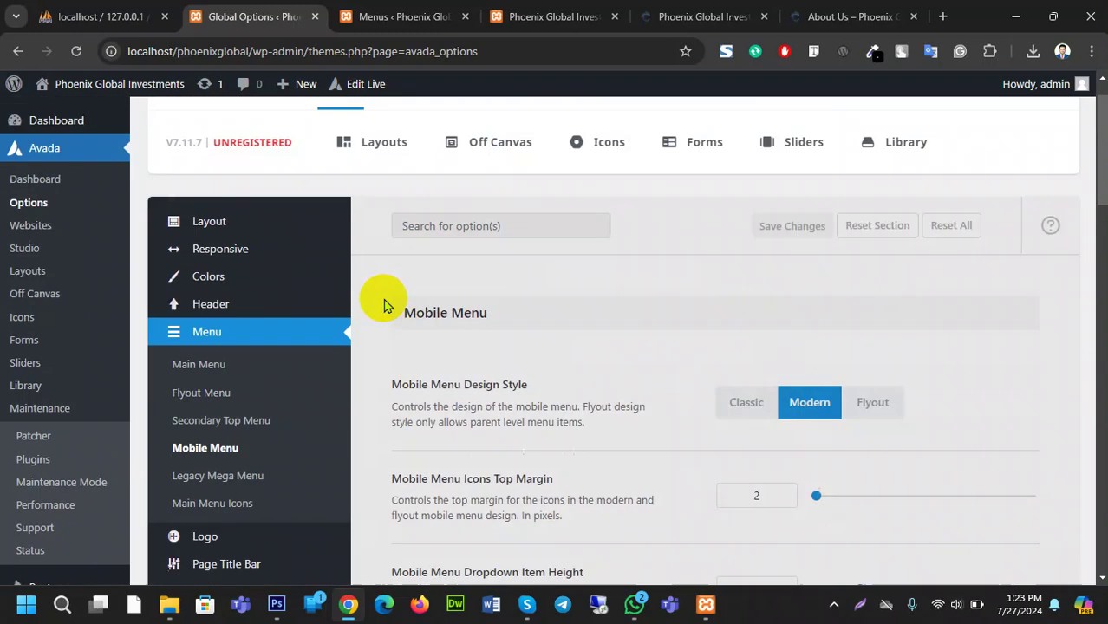
# Scroll the Phoenix Global Investments homepage past its client posts and Our Clients table, then return to Avada.
pyautogui.click(691, 16)
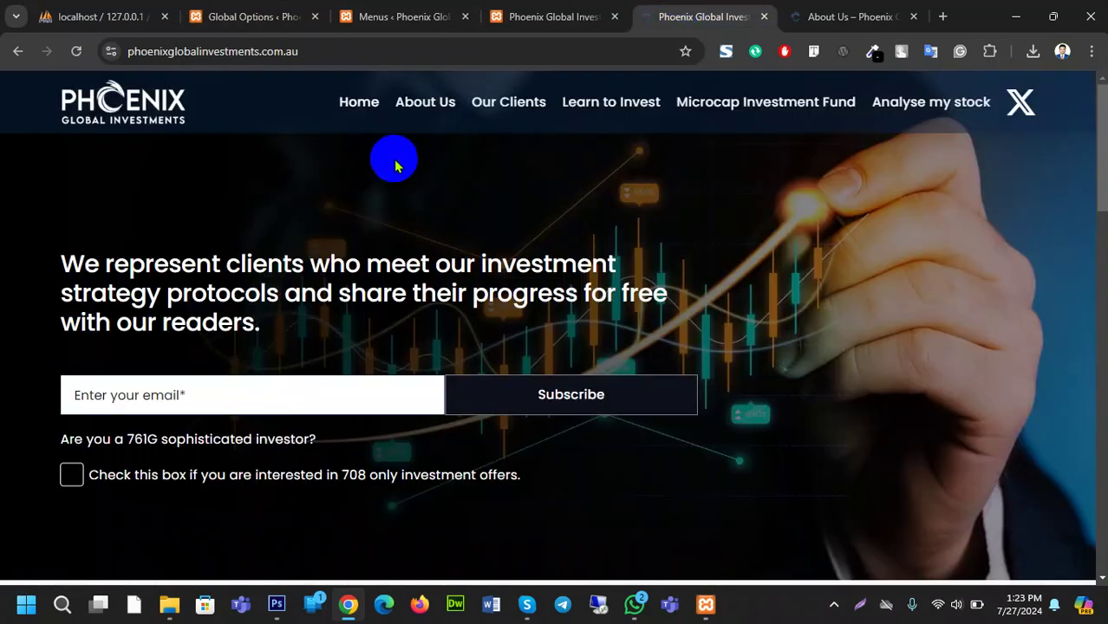
pyautogui.scroll(-5, 1023, 499)
pyautogui.scroll(-5, 1023, 499)
pyautogui.scroll(-3, 890, 260)
pyautogui.scroll(-5, 811, 287)
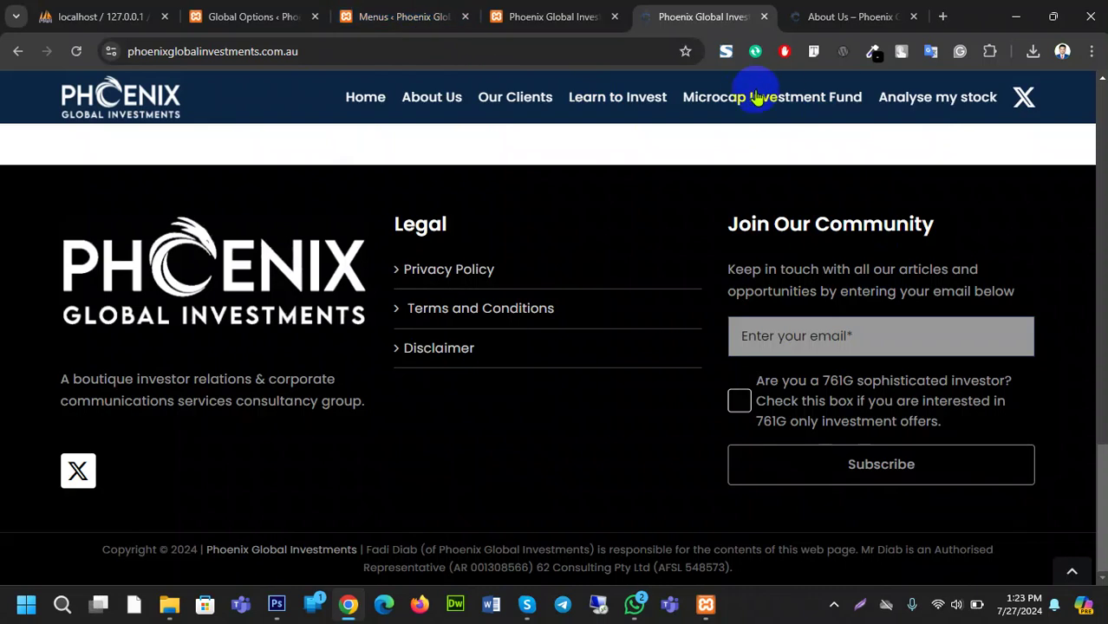
pyautogui.click(365, 118)
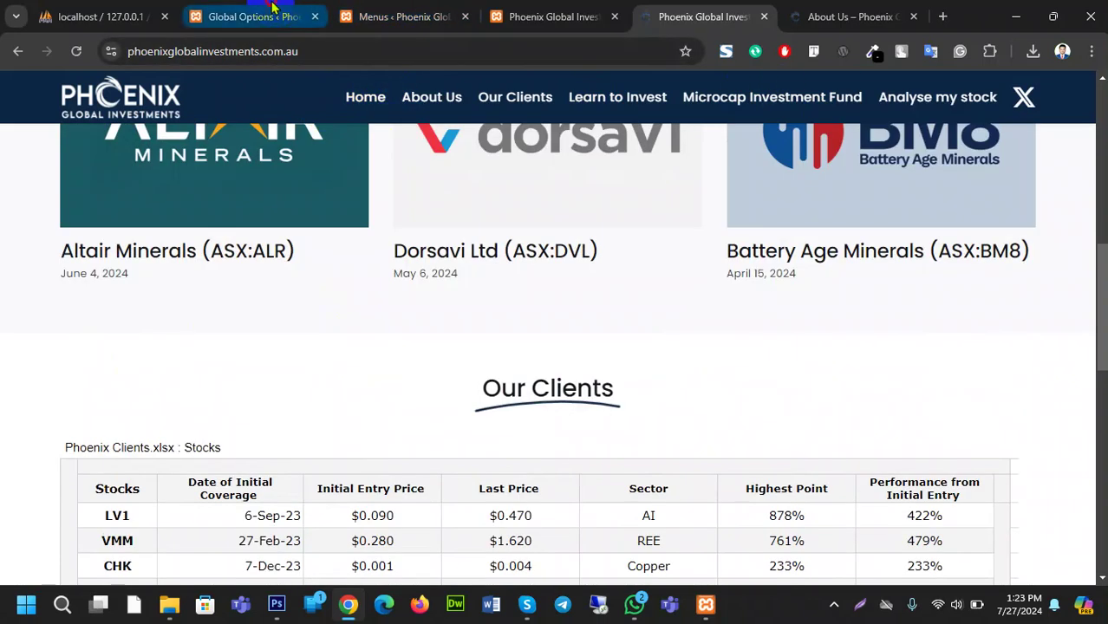
pyautogui.click(251, 16)
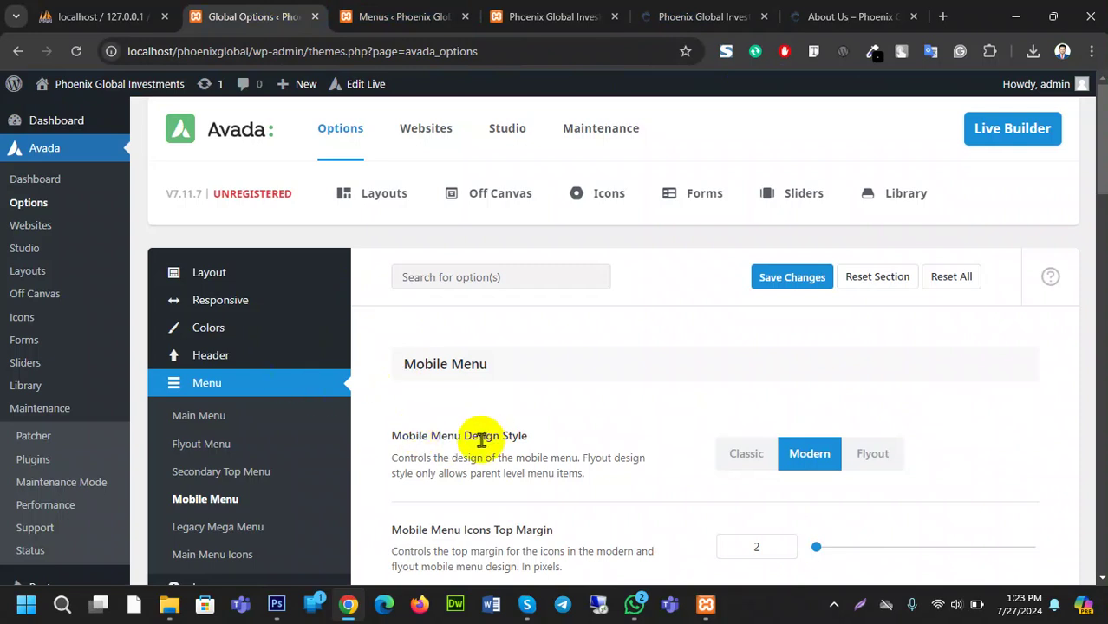
# Save Header Content options with header on Top, the first header layout and slider Below.
pyautogui.click(240, 355)
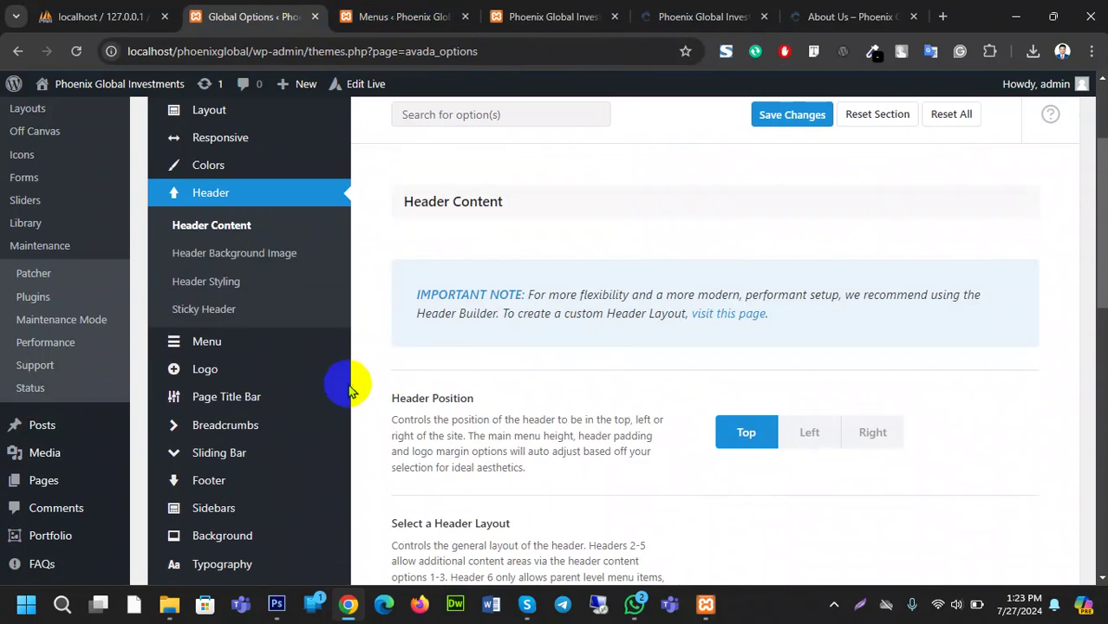
pyautogui.scroll(-5, 401, 378)
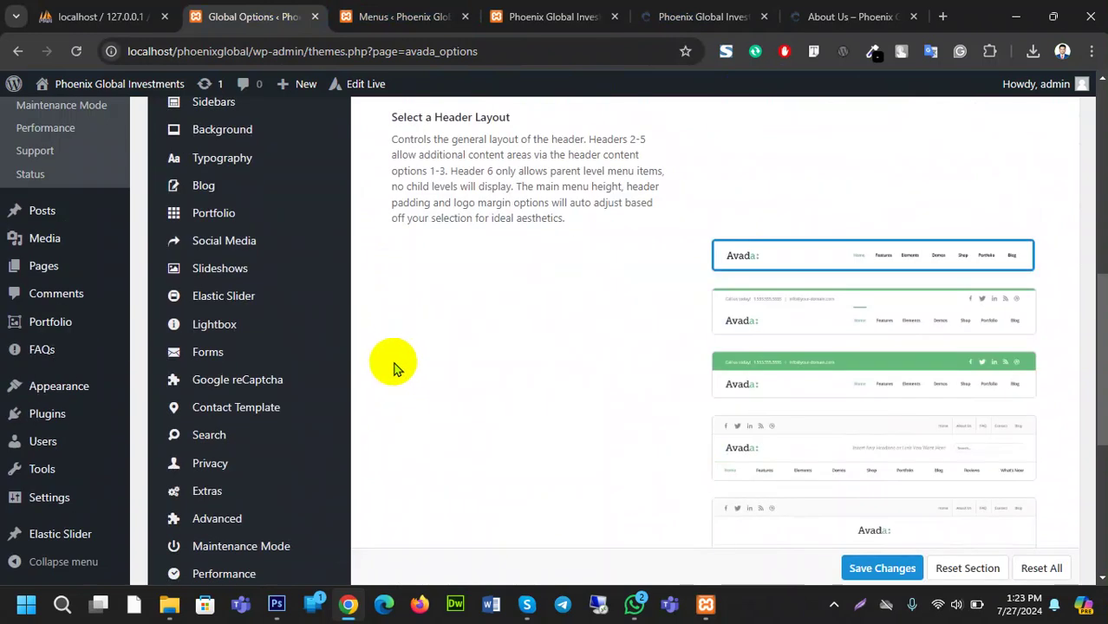
pyautogui.scroll(5, 416, 347)
pyautogui.scroll(-5, 544, 354)
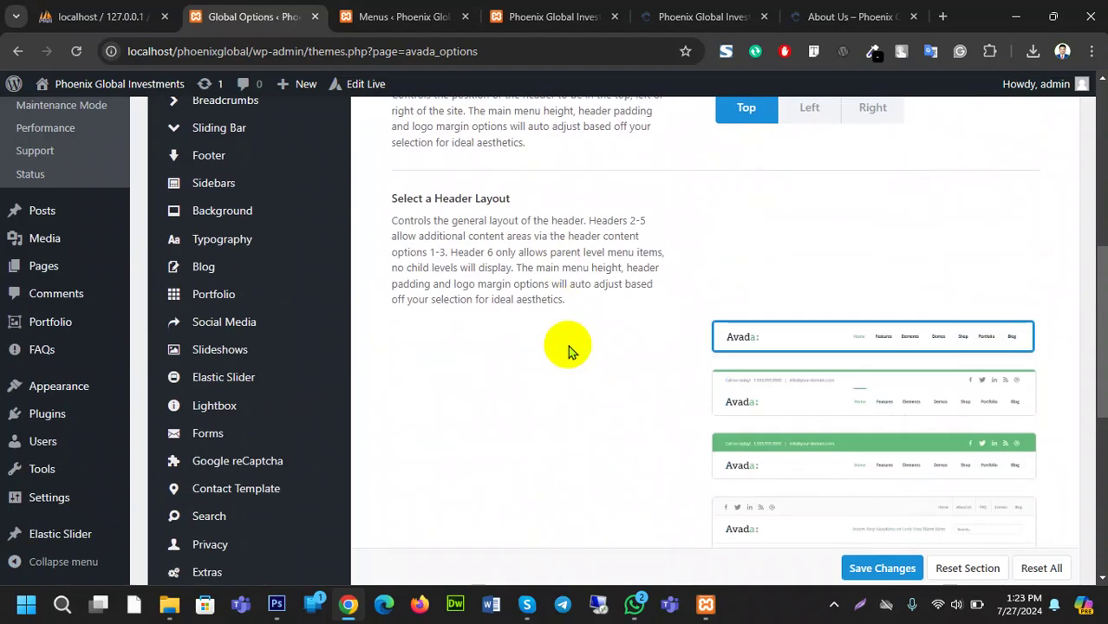
pyautogui.scroll(-1, 564, 342)
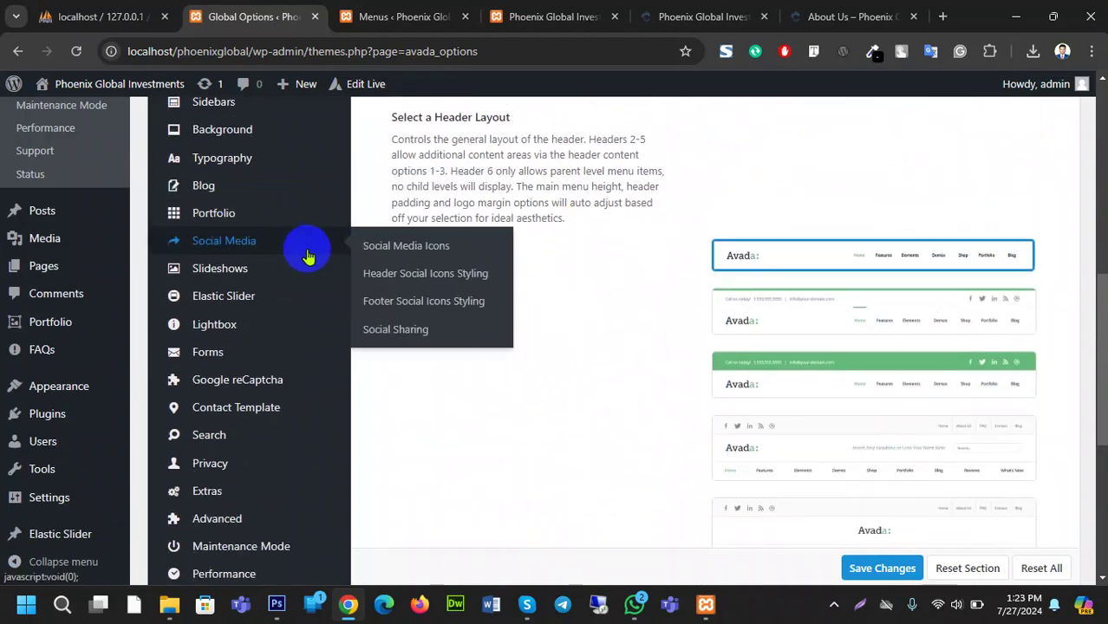
pyautogui.scroll(-3, 515, 304)
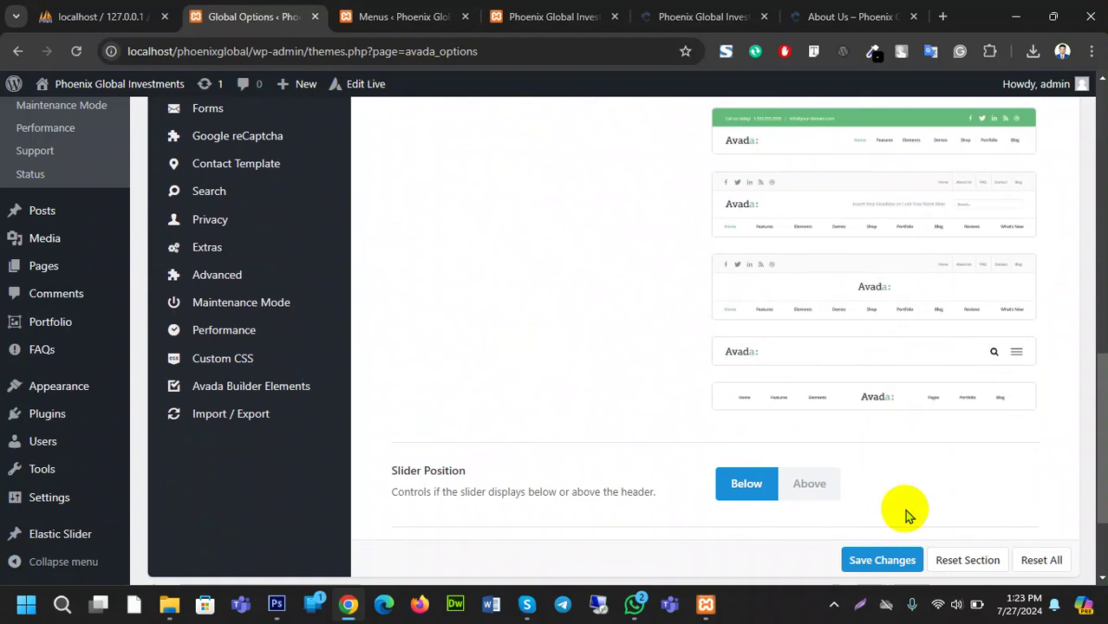
pyautogui.click(882, 562)
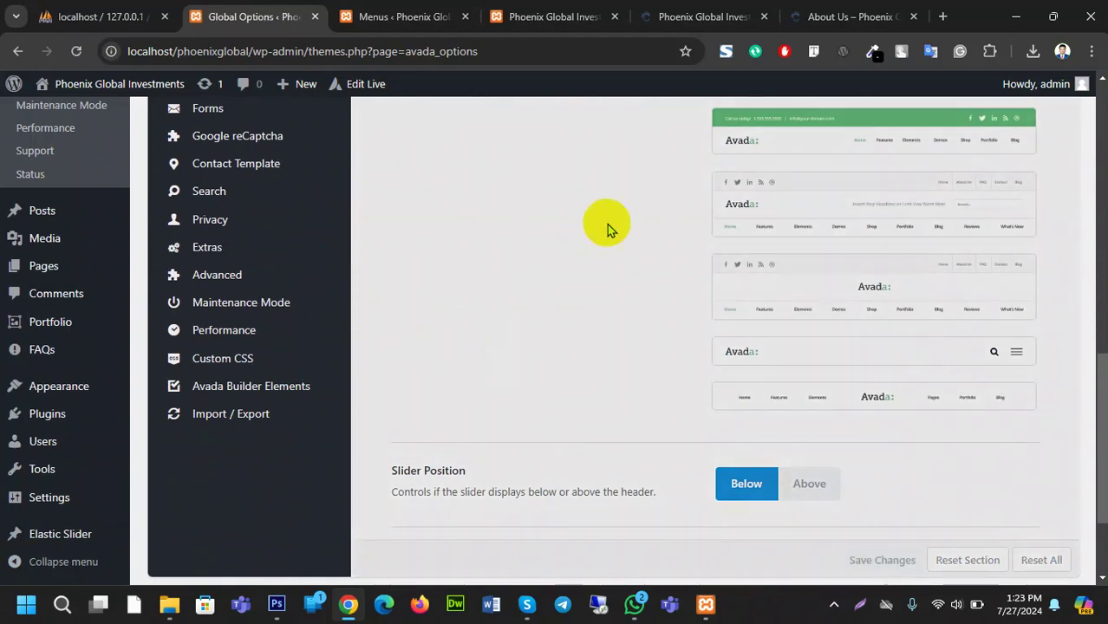
pyautogui.scroll(5, 572, 252)
pyautogui.scroll(5, 554, 265)
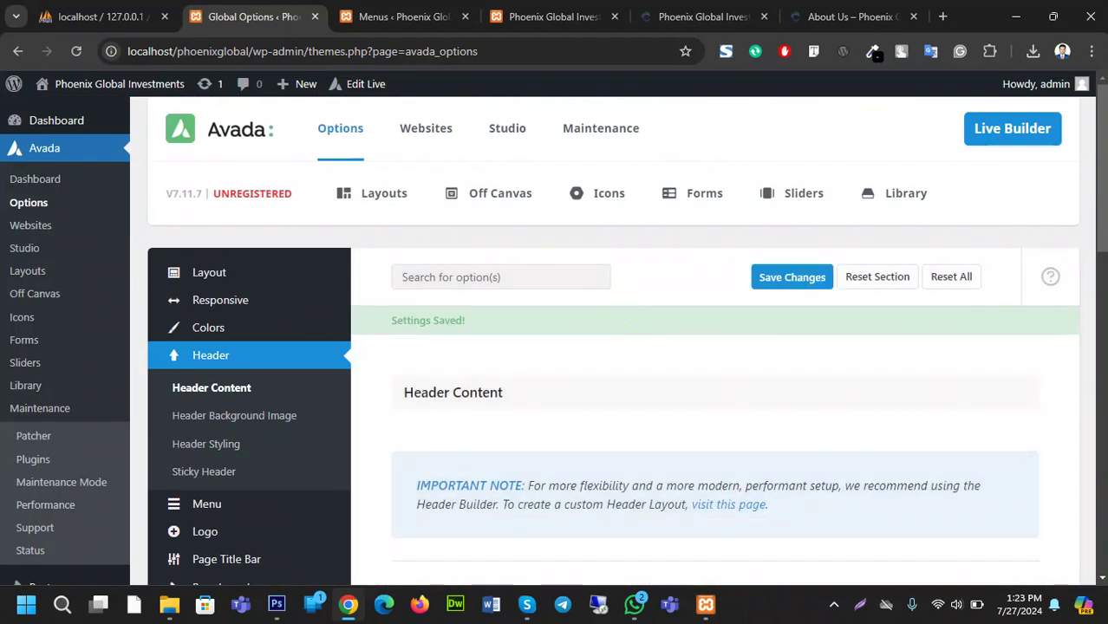